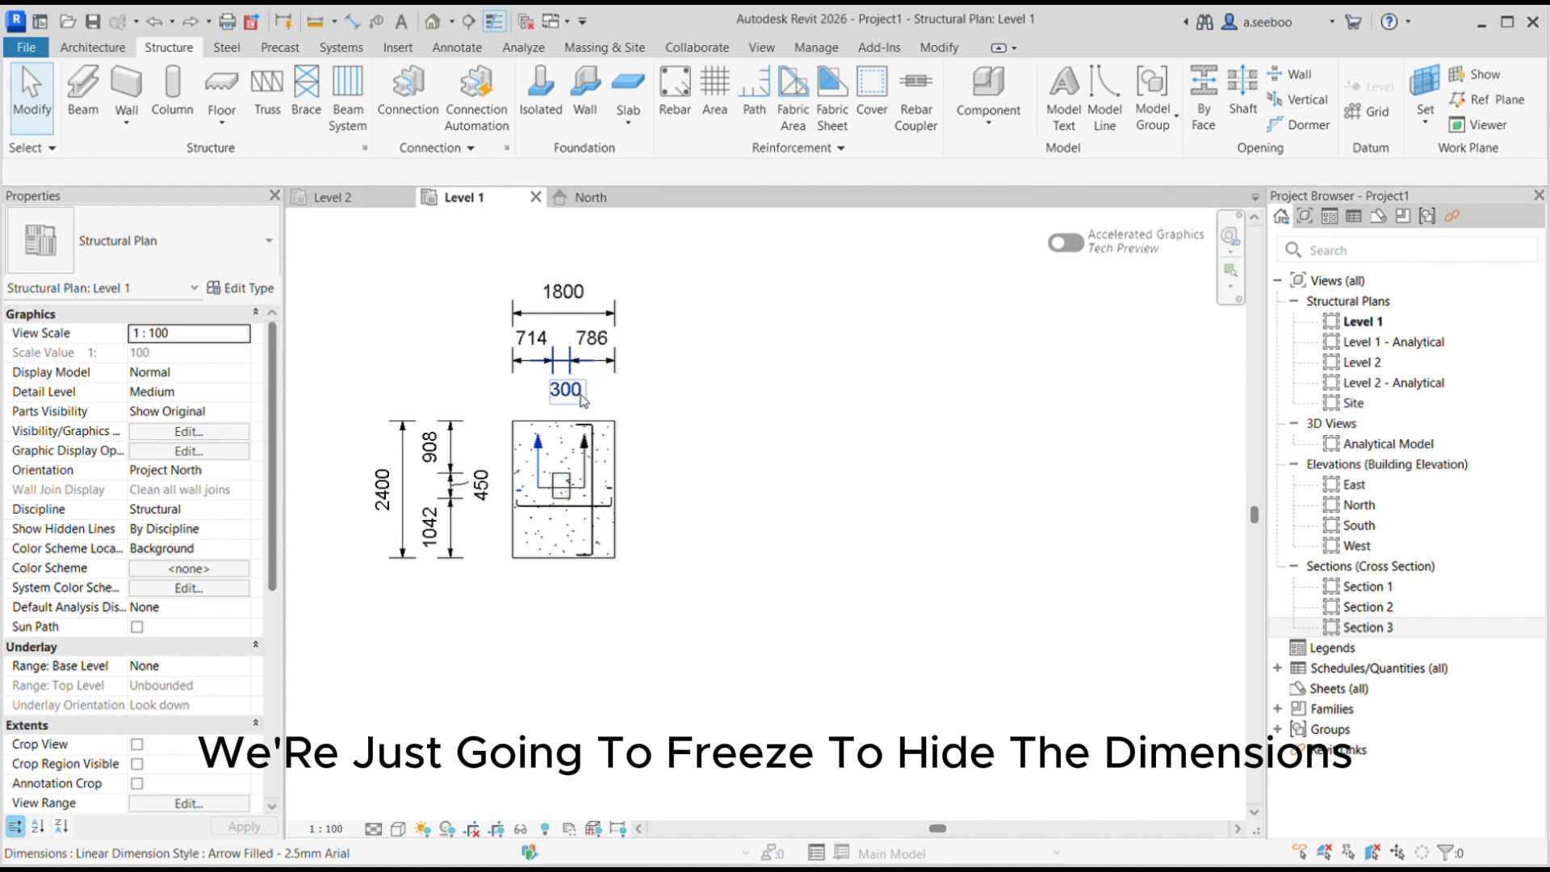
- Hide the dimensions above and beside the footing in the Level 1 structural plan
drag(651, 408, 482, 269)
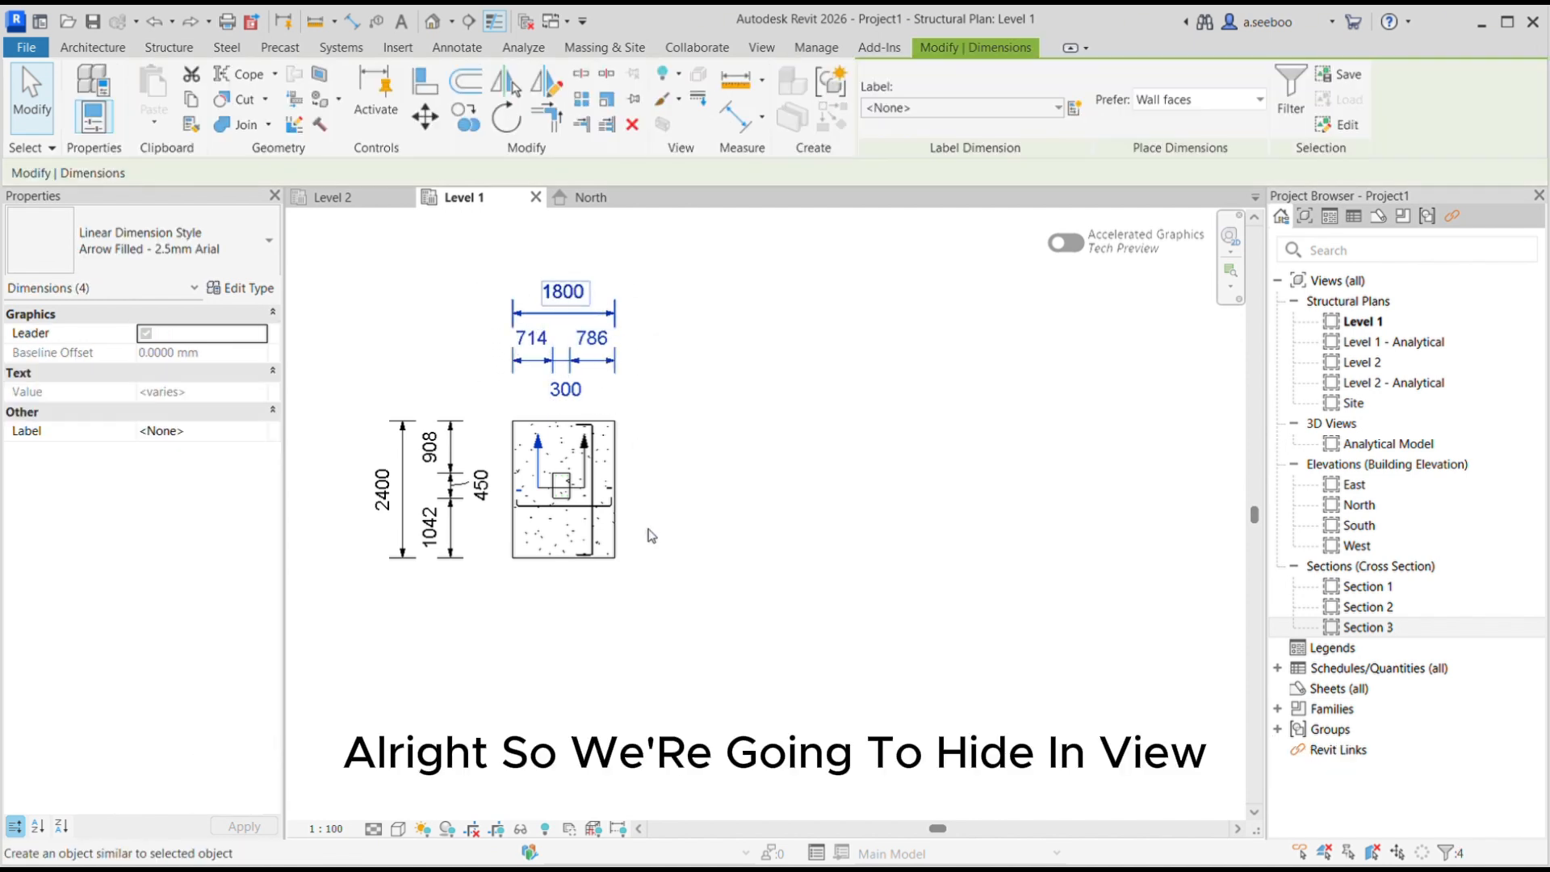
key(e)
key(h)
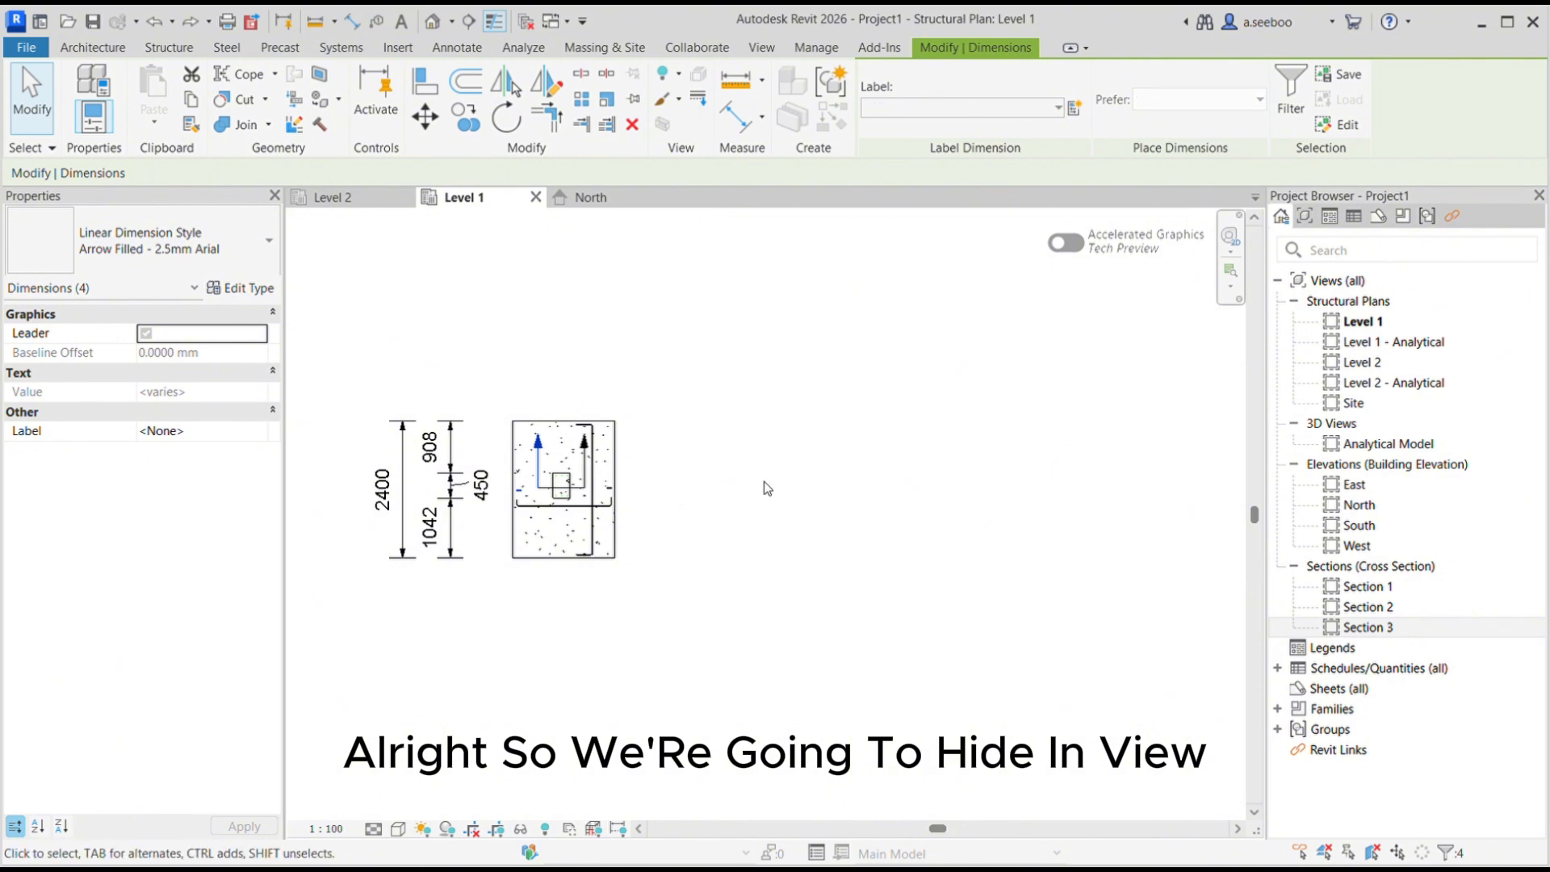
drag(484, 588, 361, 361)
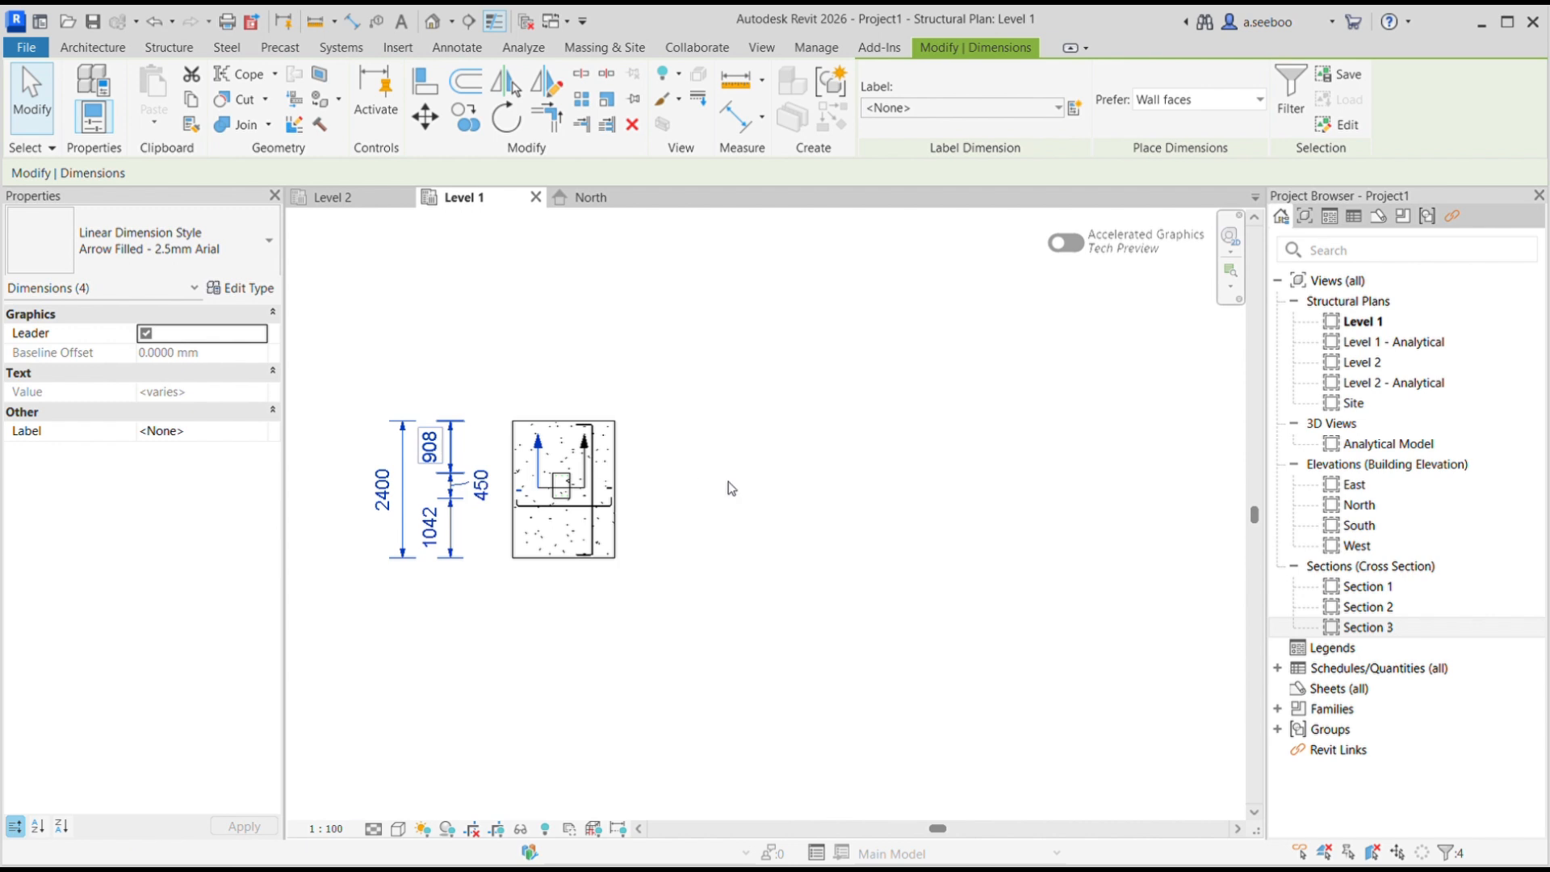
key(e)
key(h)
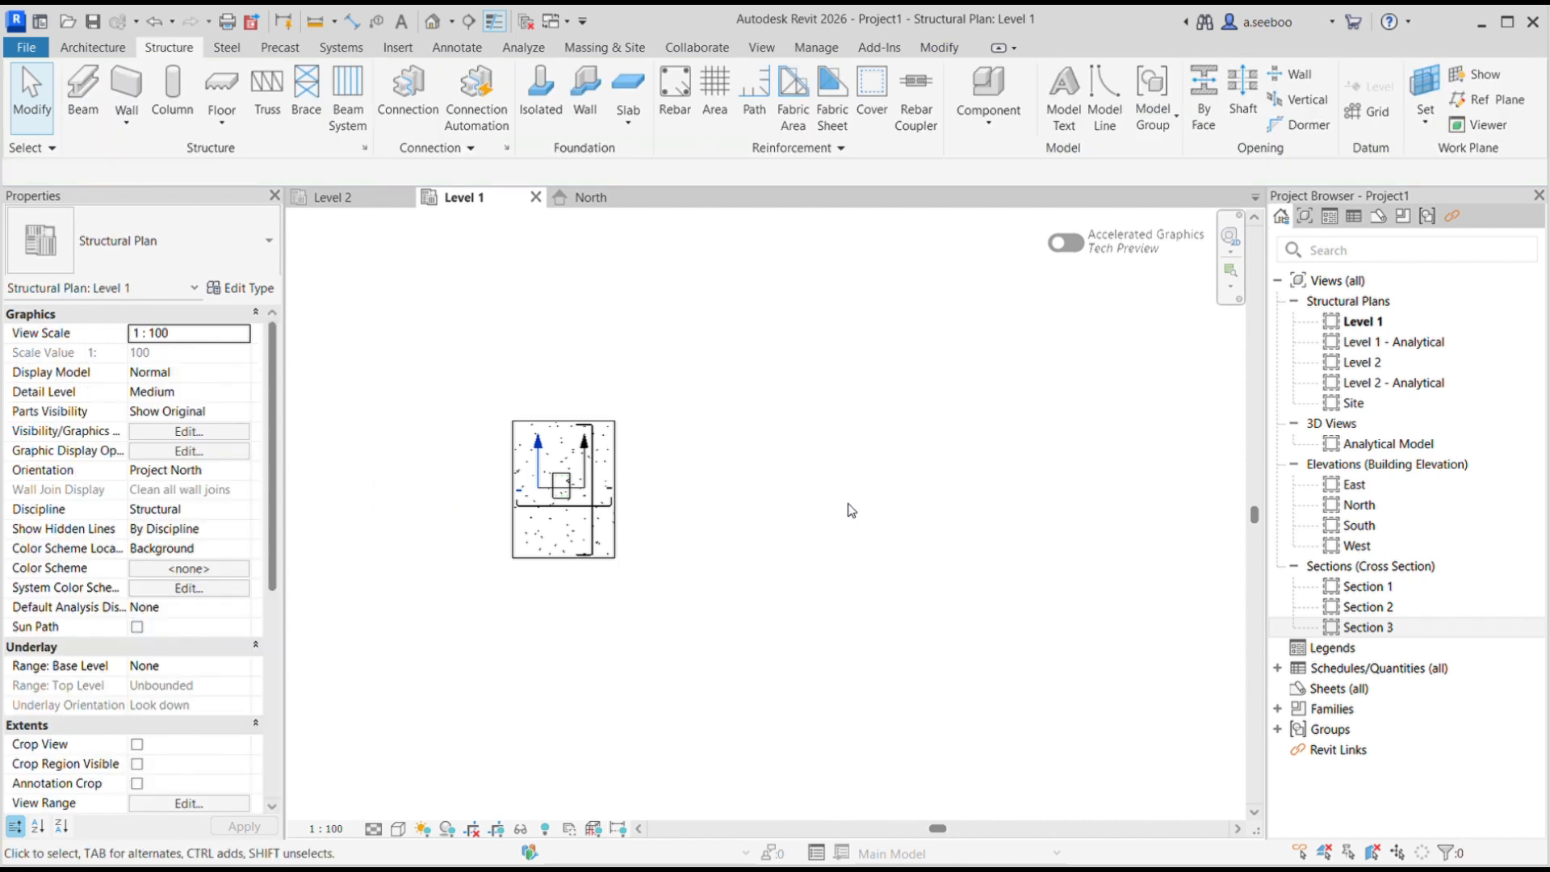
- Hide the section marker that crosses the column in the Level 1 plan
scroll(581, 480, up, 1)
scroll(579, 477, up, 1)
click(590, 460)
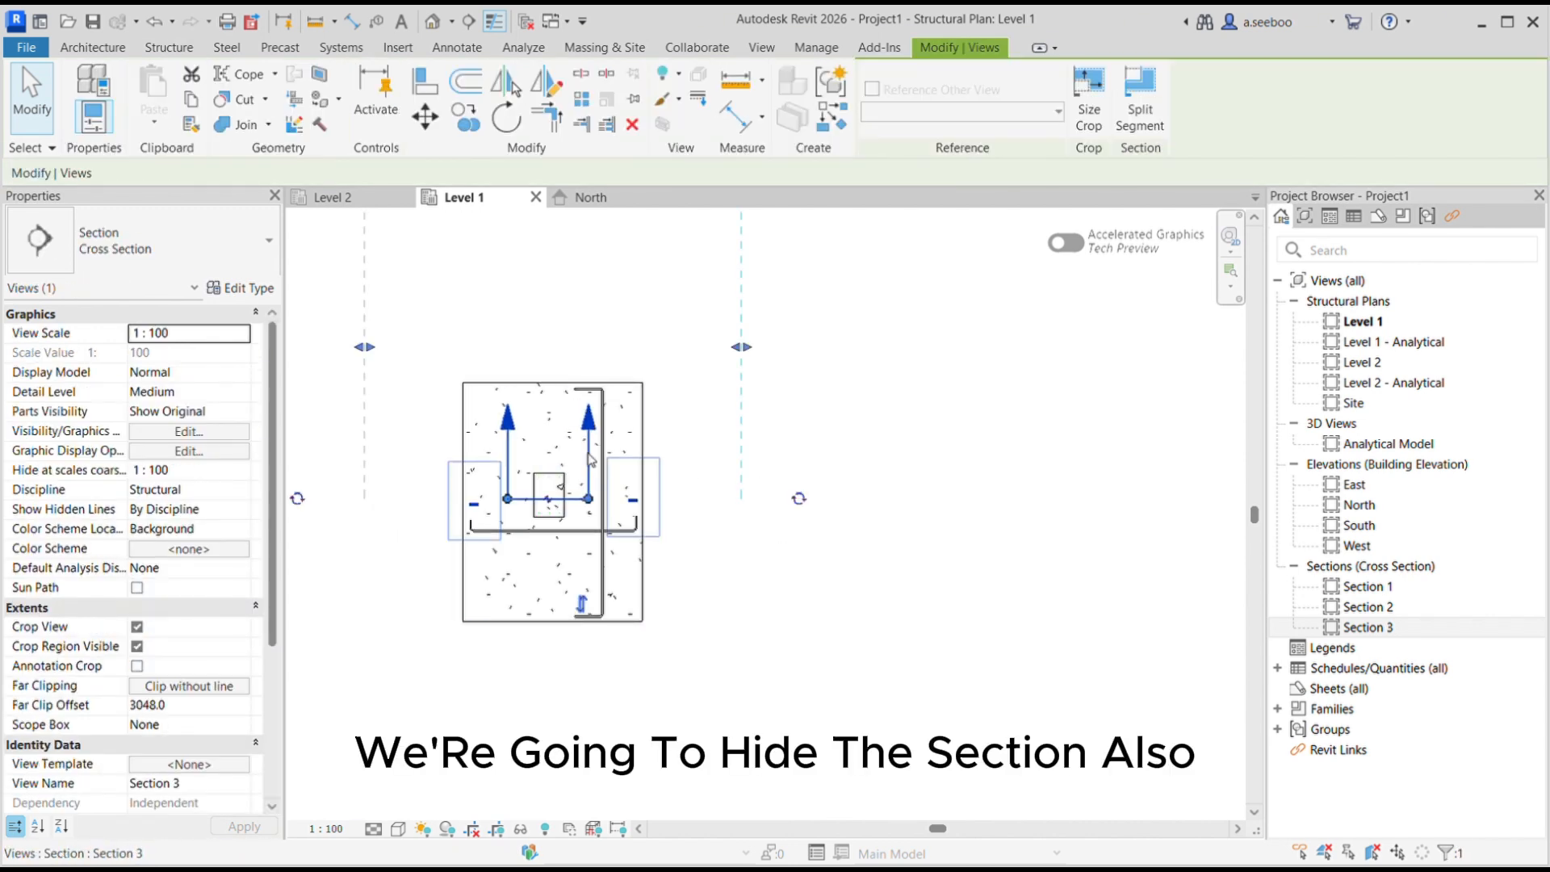
key(e)
key(h)
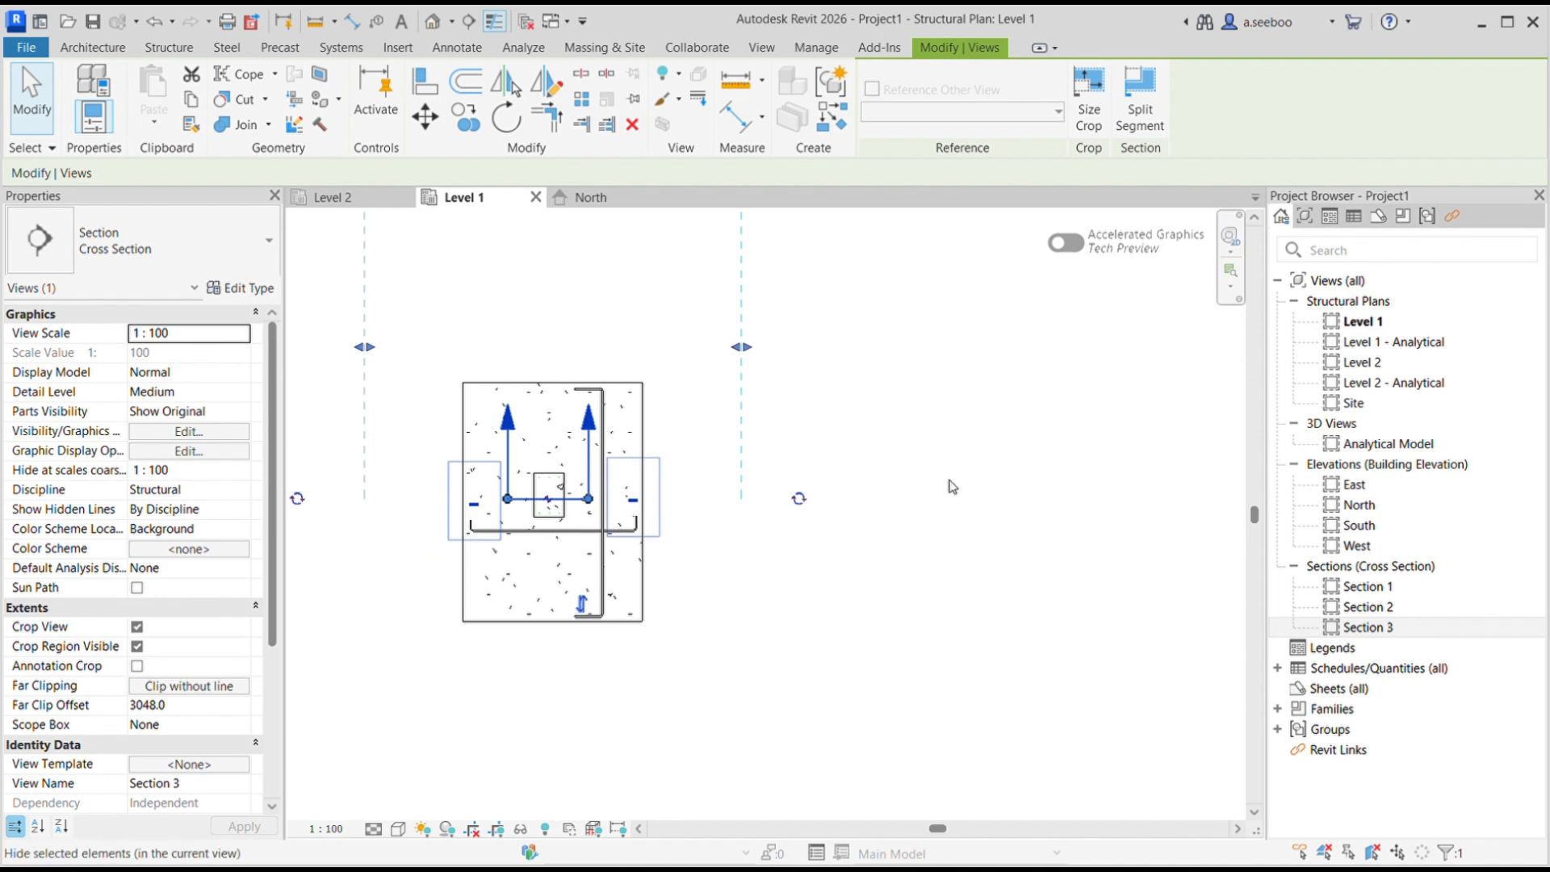
- Copy the base and column with their reinforcement twice horizontally in Level 1, about 3500 mm apart
scroll(783, 375, down, 2)
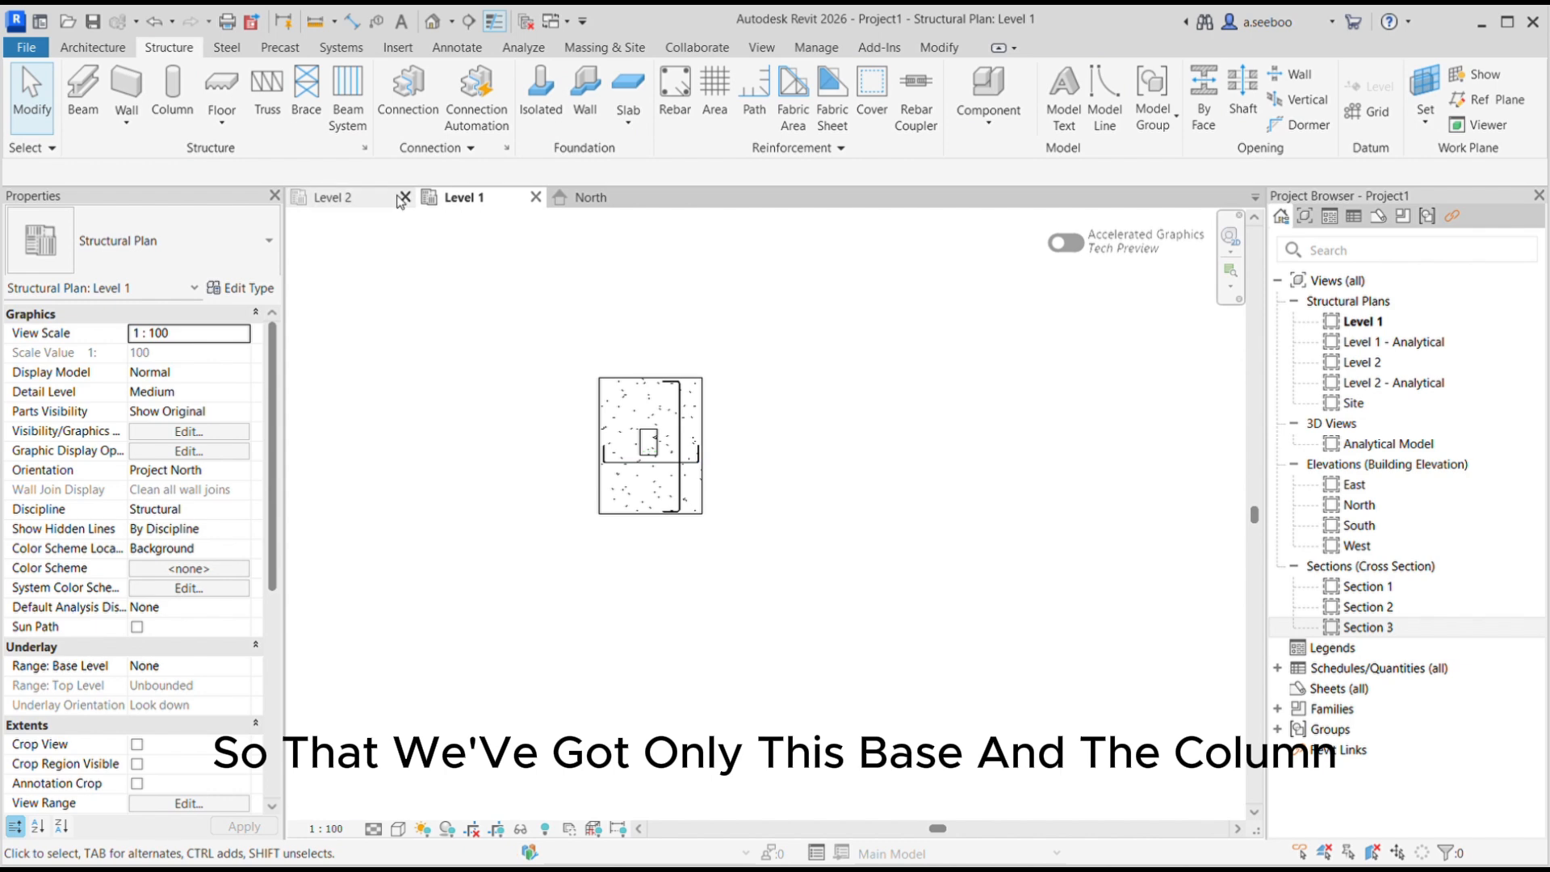
drag(499, 306, 776, 604)
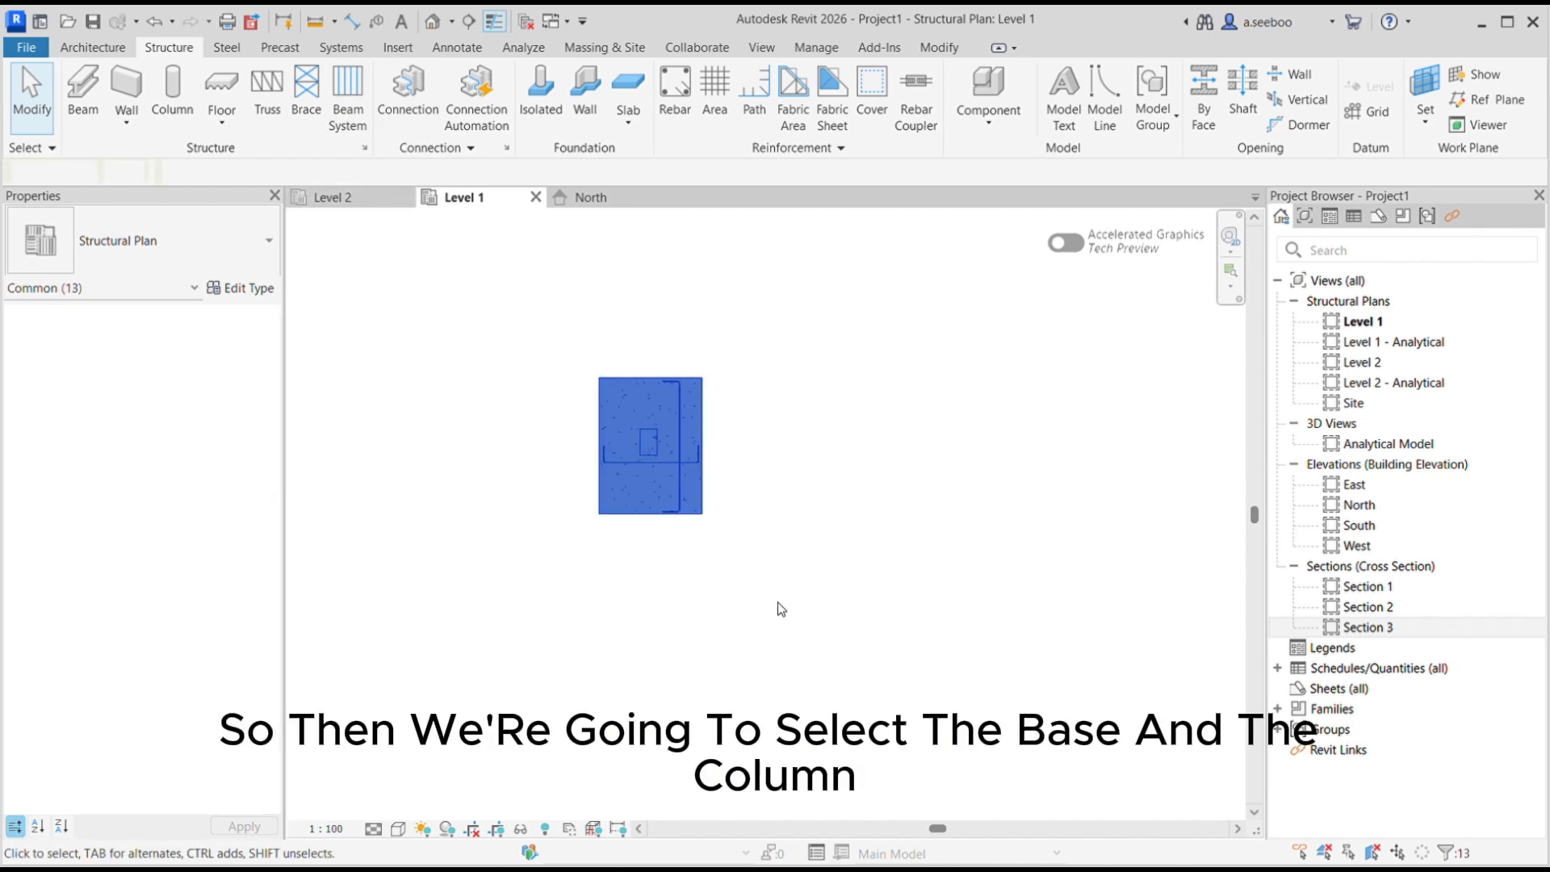
click(466, 117)
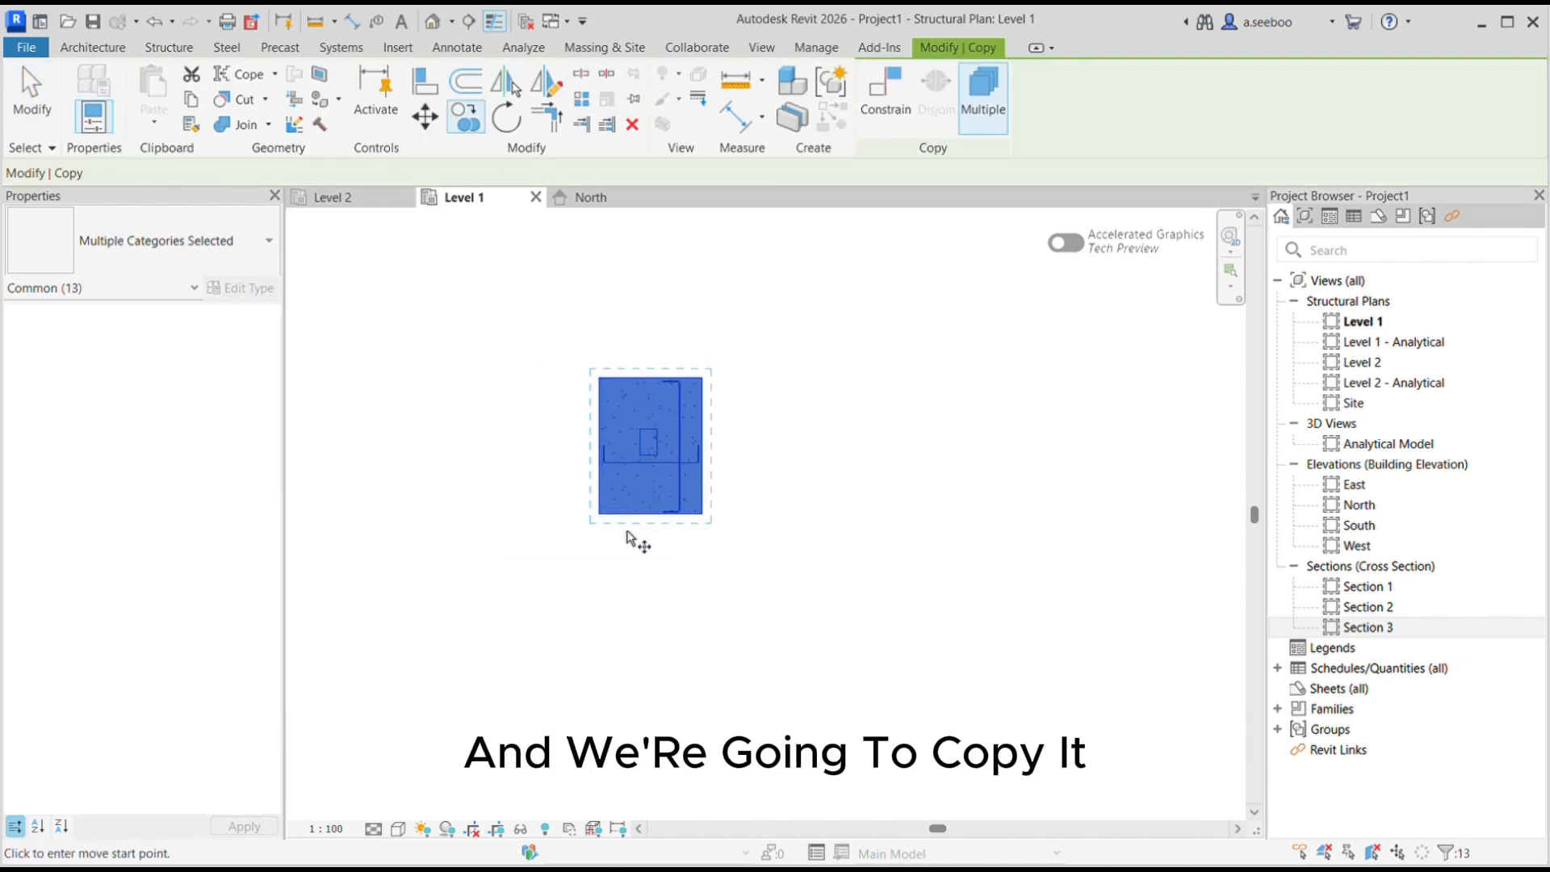
click(654, 456)
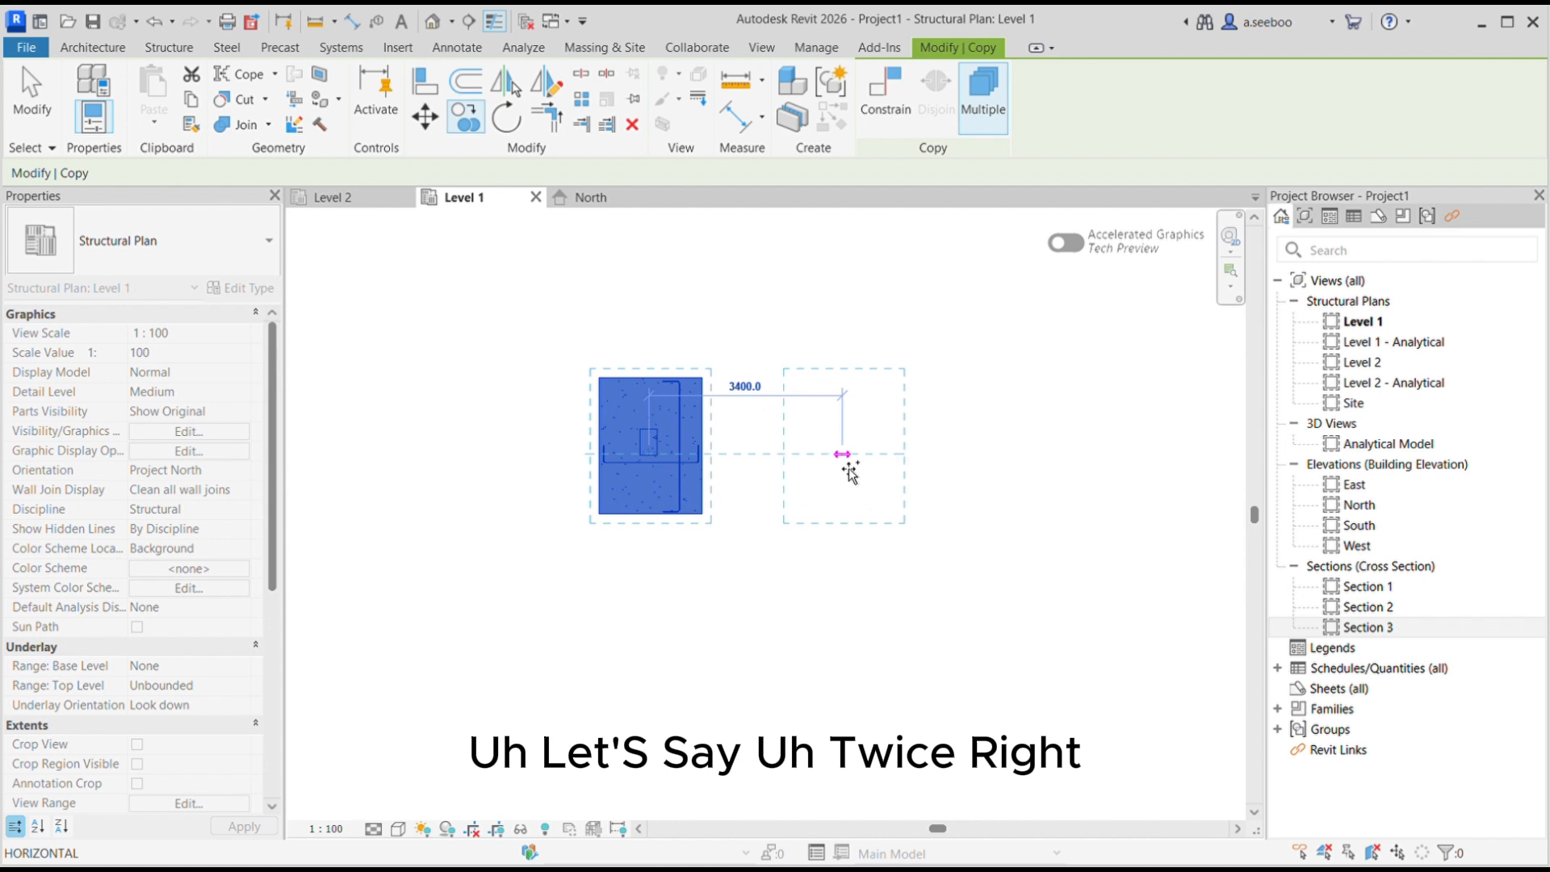
click(858, 474)
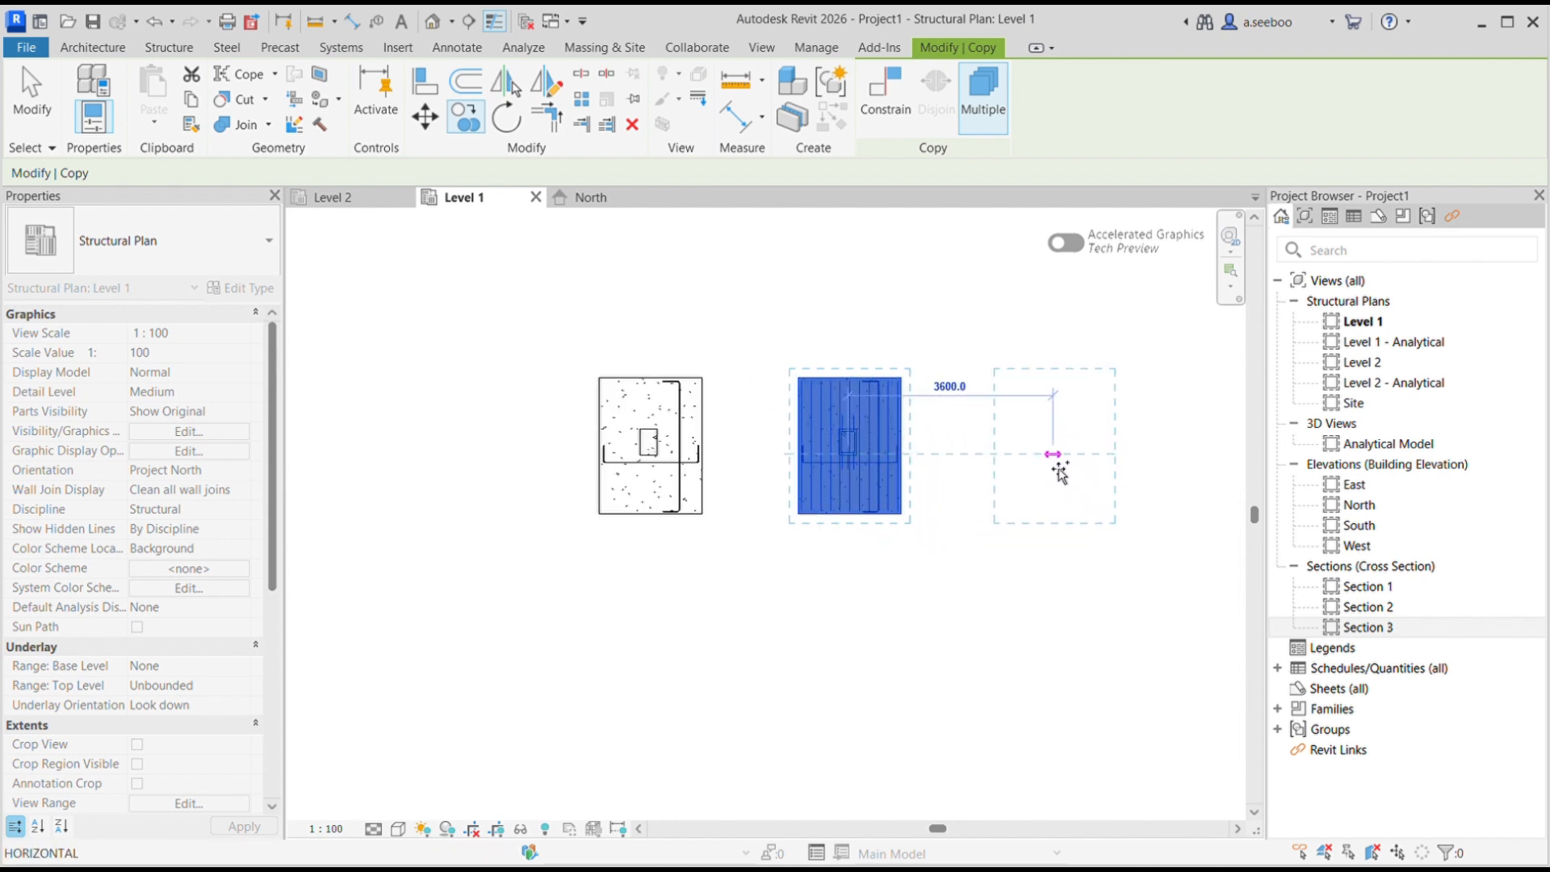
click(1057, 473)
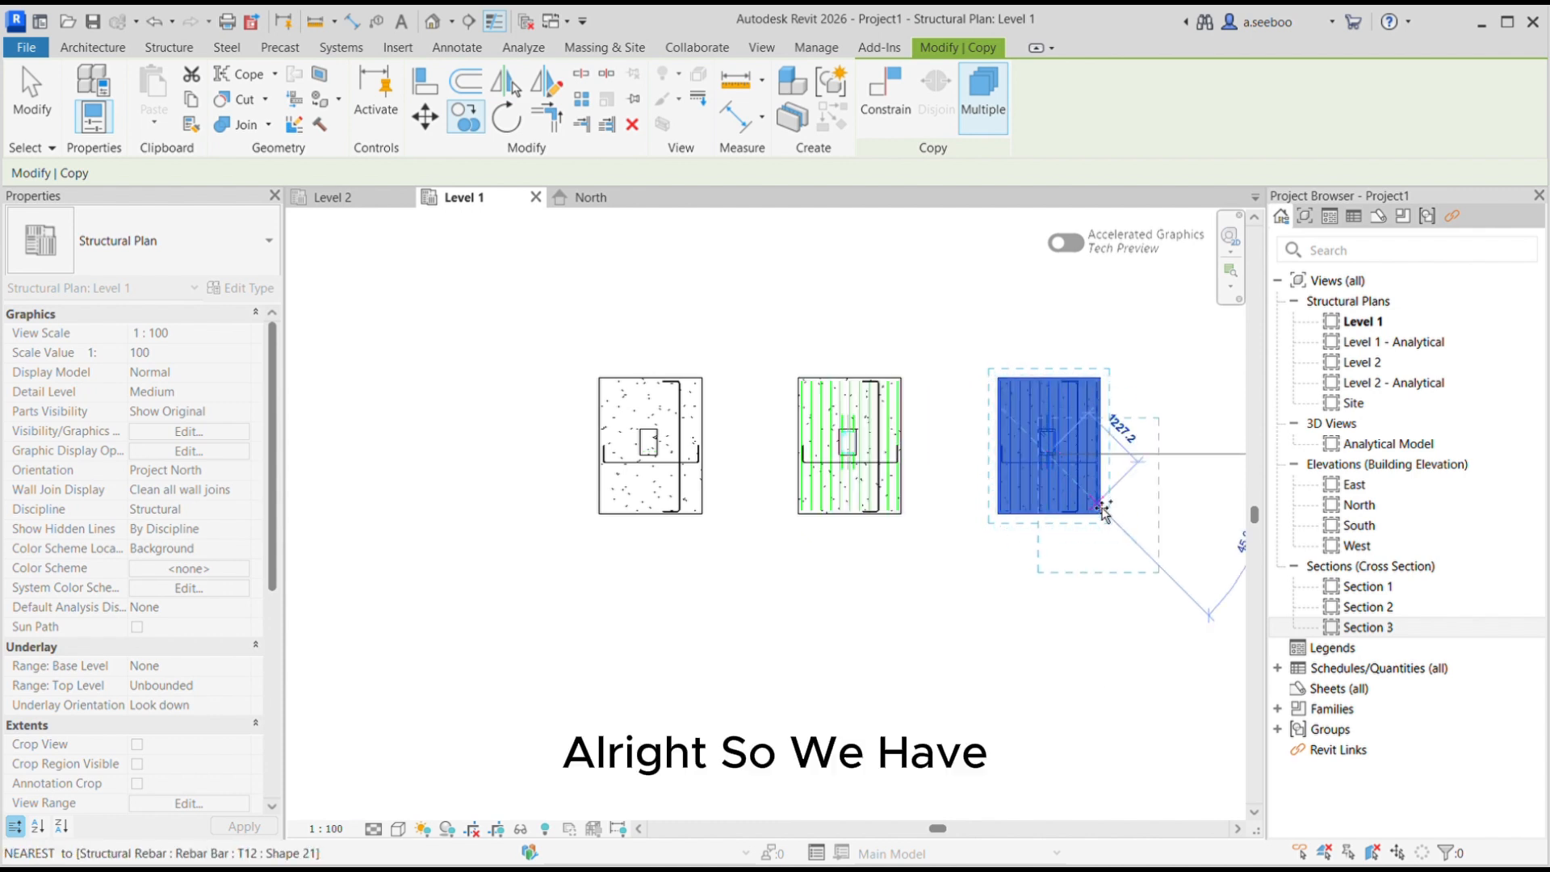
key(Escape)
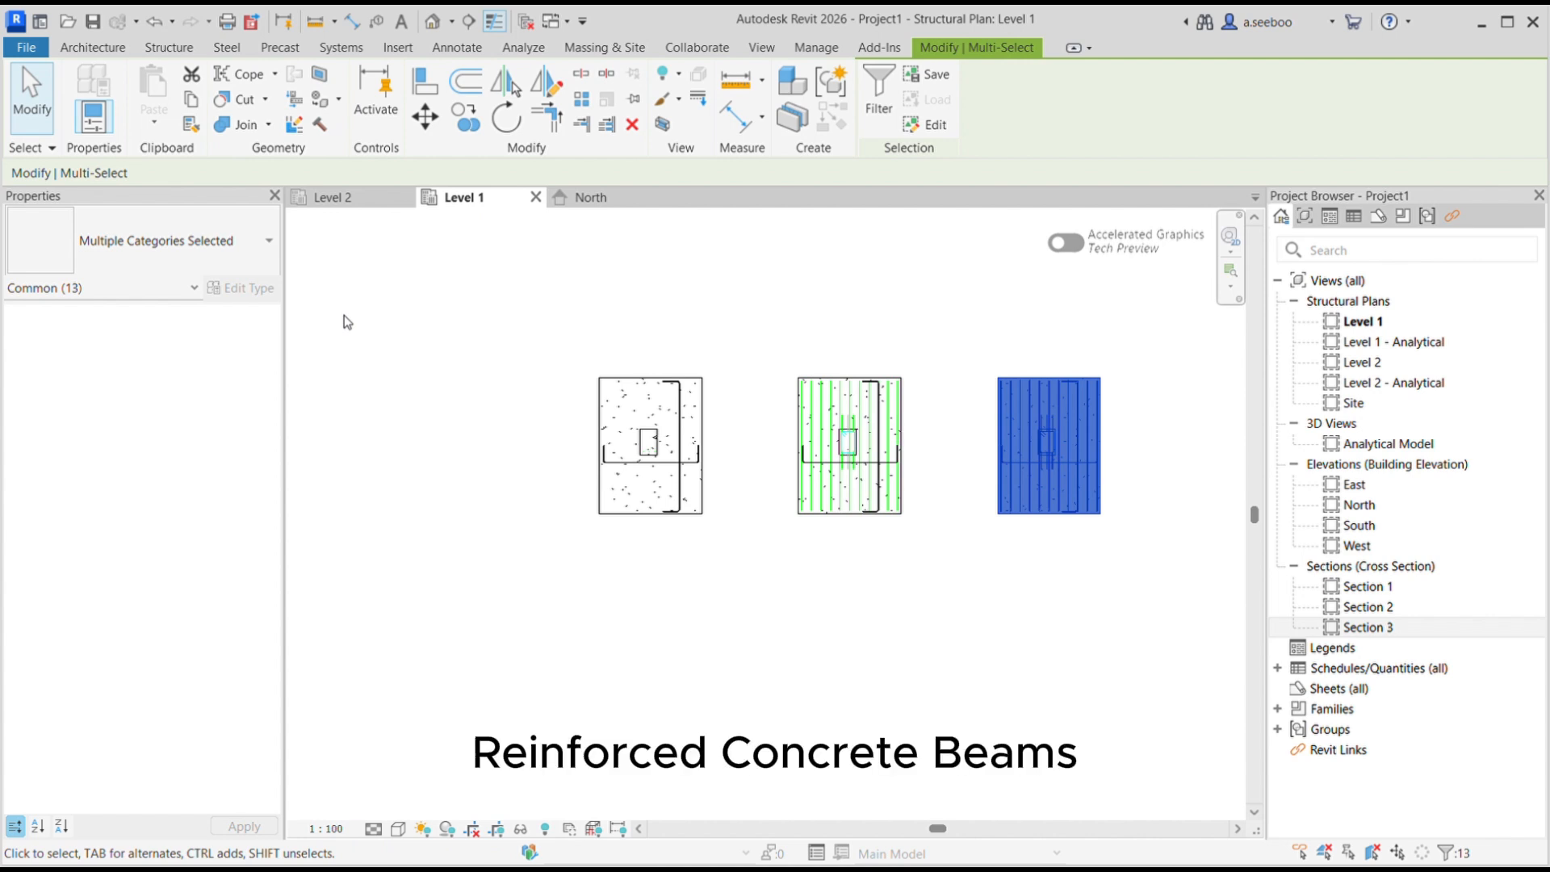
- Check the copied bases and columns in the North elevation and switch to the Level 2 structural plan
click(602, 198)
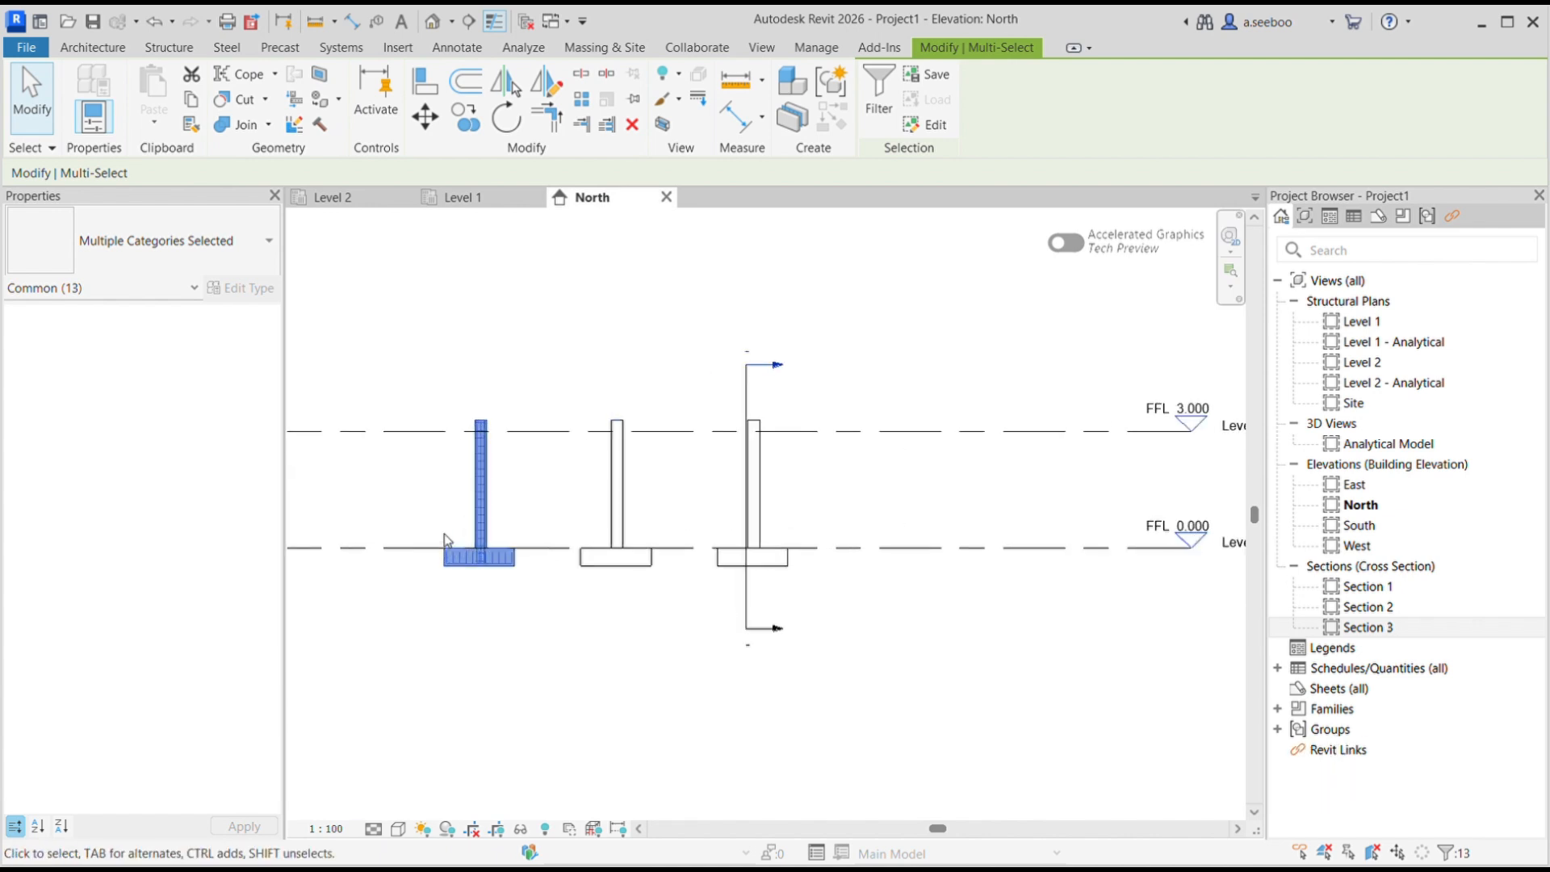
scroll(446, 539, up, 2)
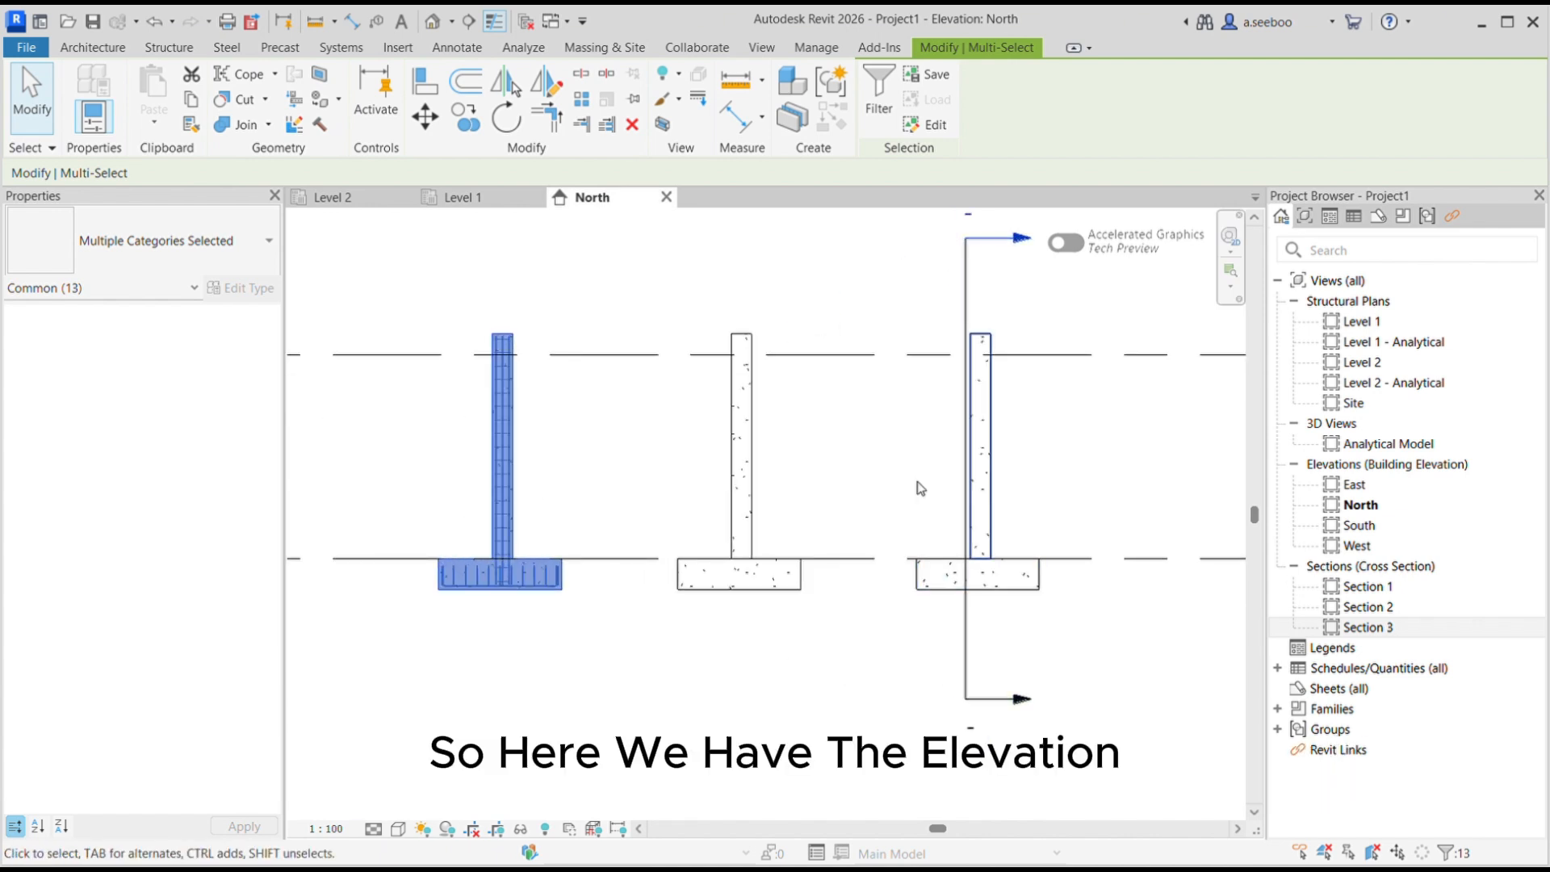
click(365, 199)
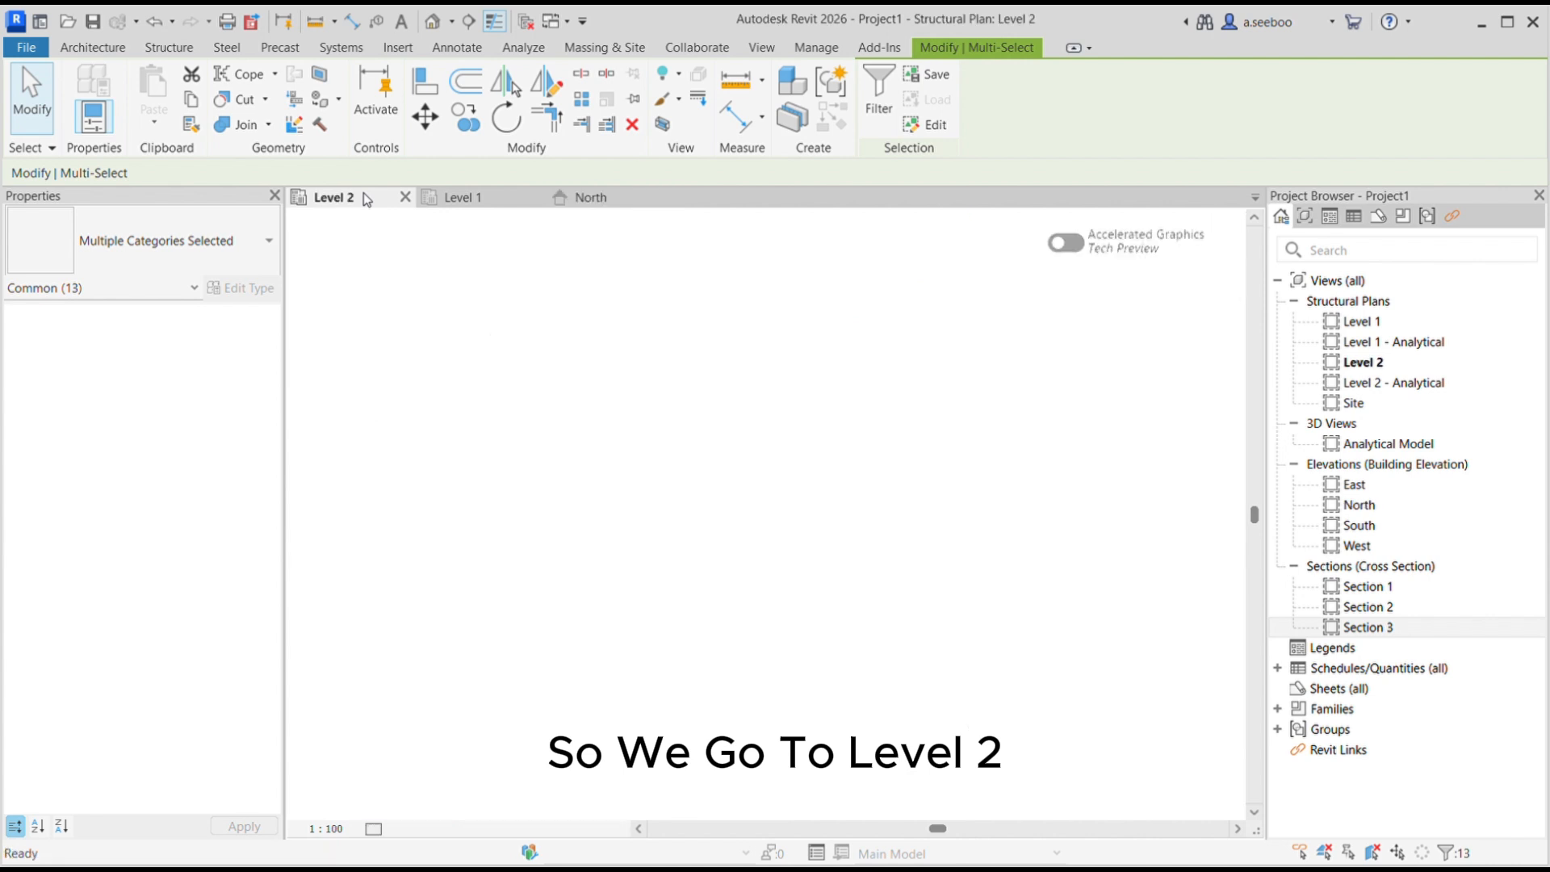
scroll(404, 483, up, 3)
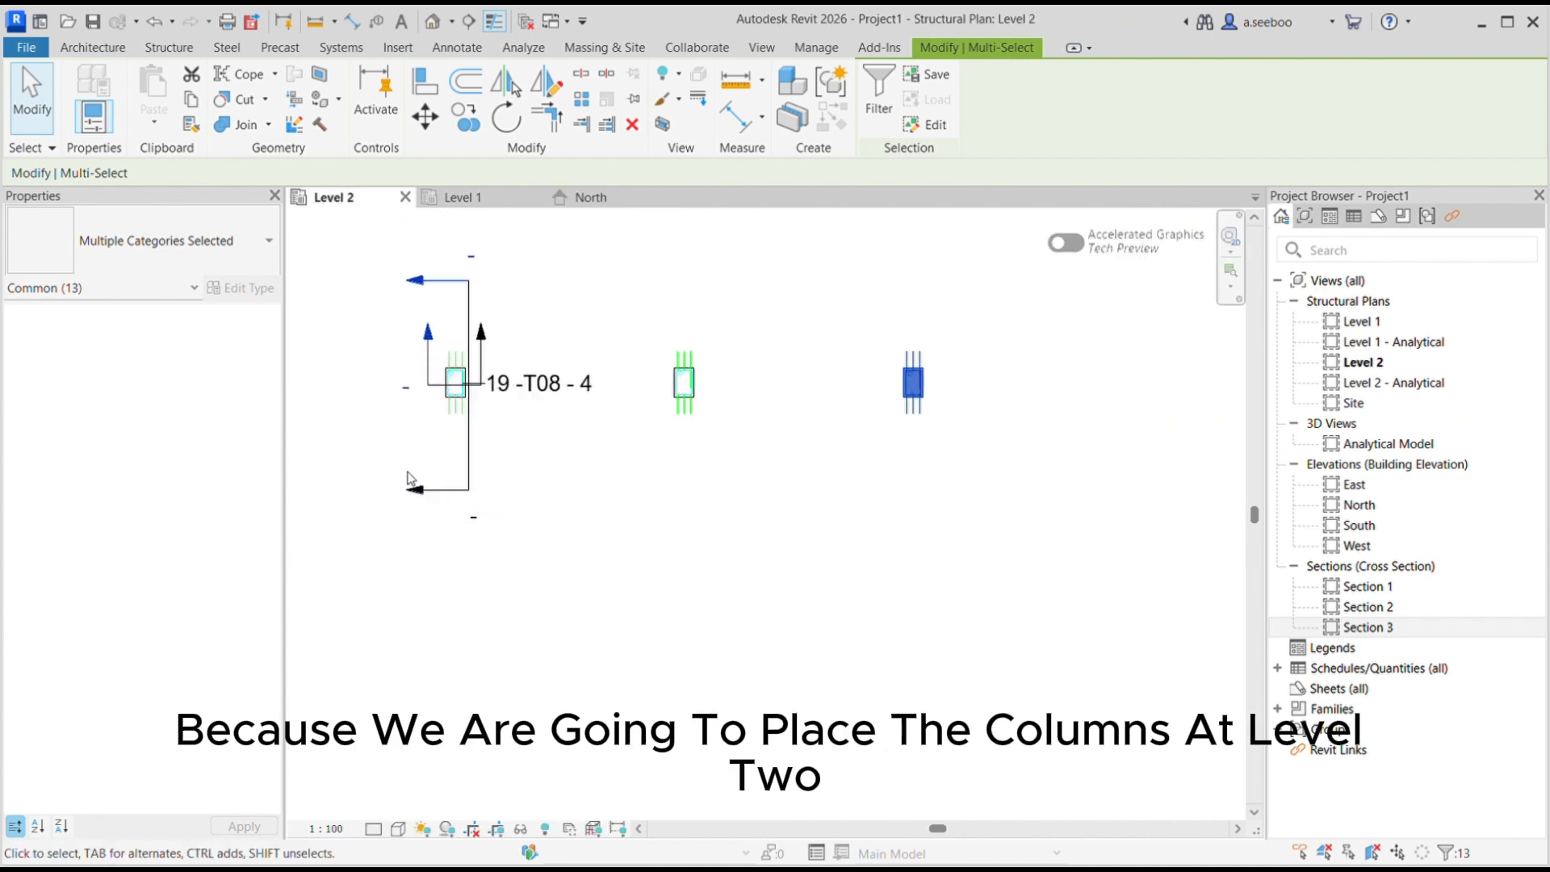
- Hide the vertical and horizontal section markers around the first column in the Level 2 plan
click(471, 448)
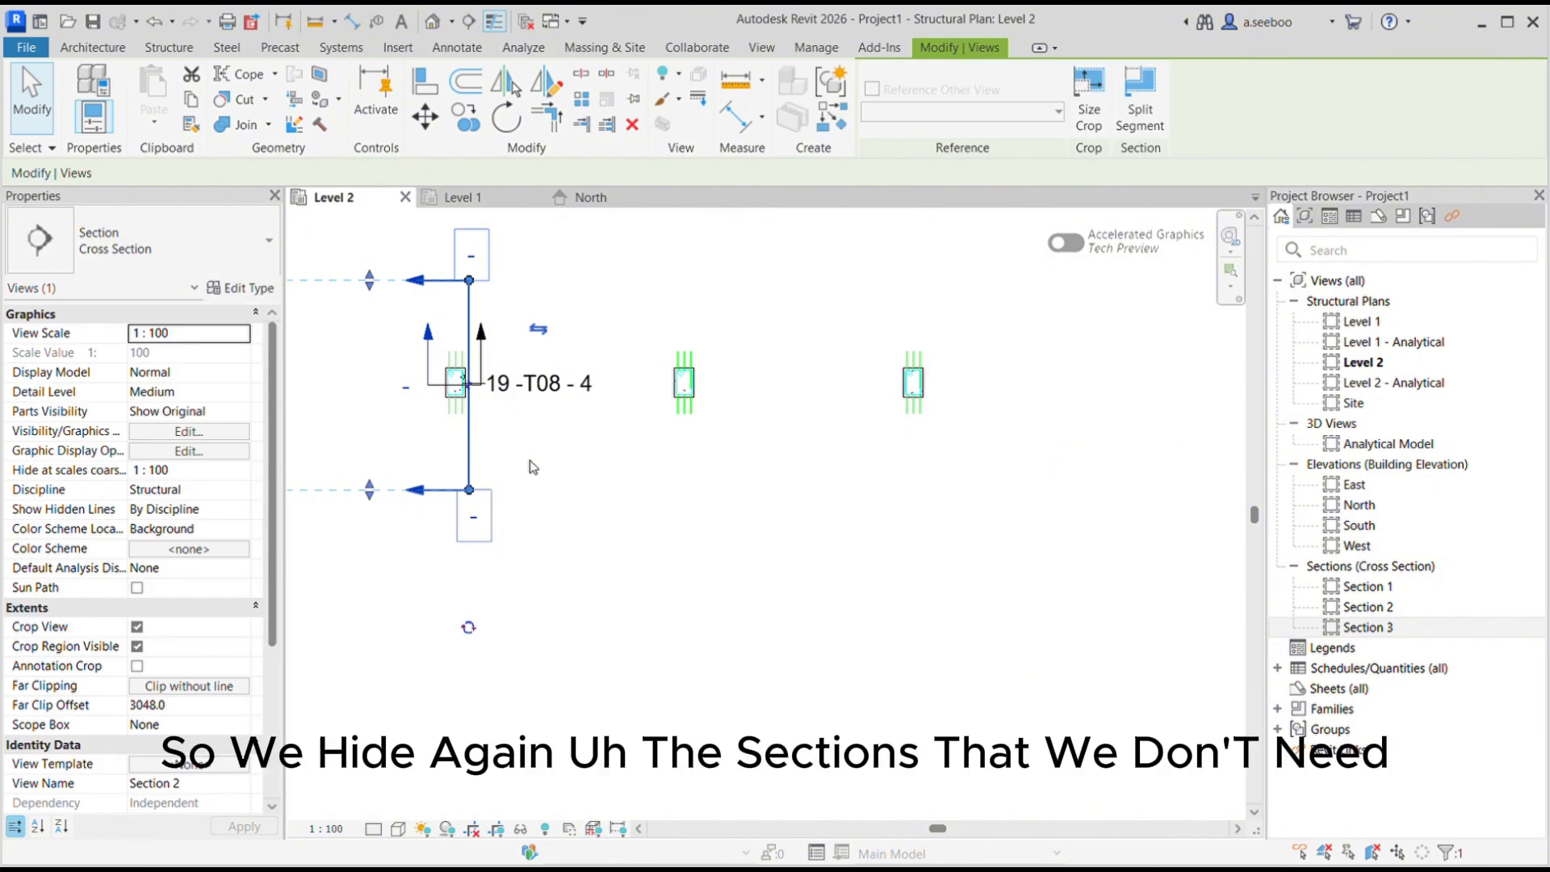
key(e)
key(h)
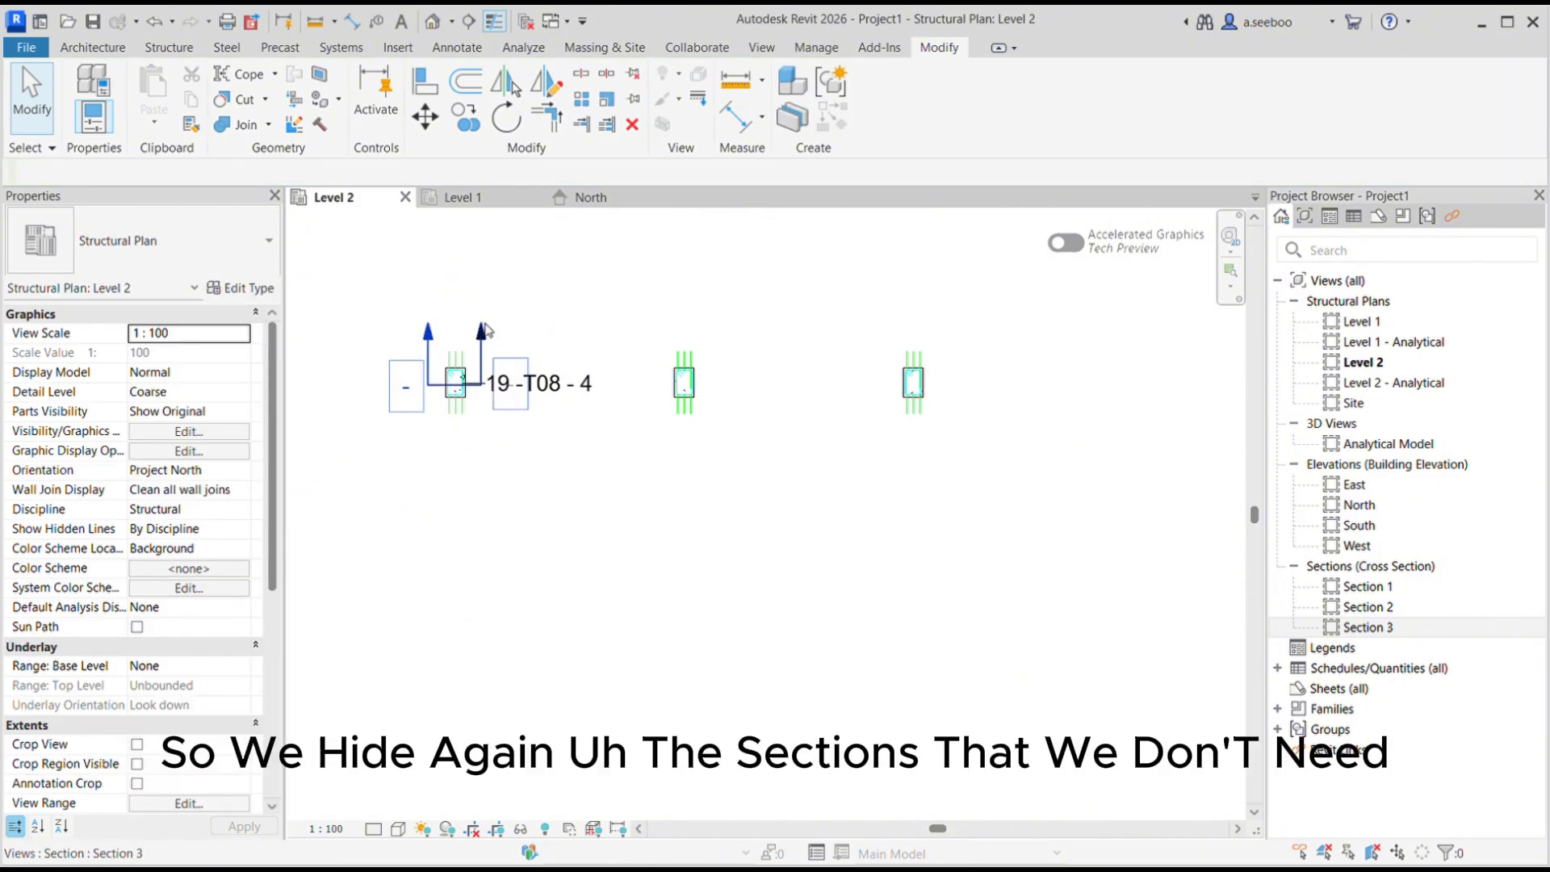
click(482, 354)
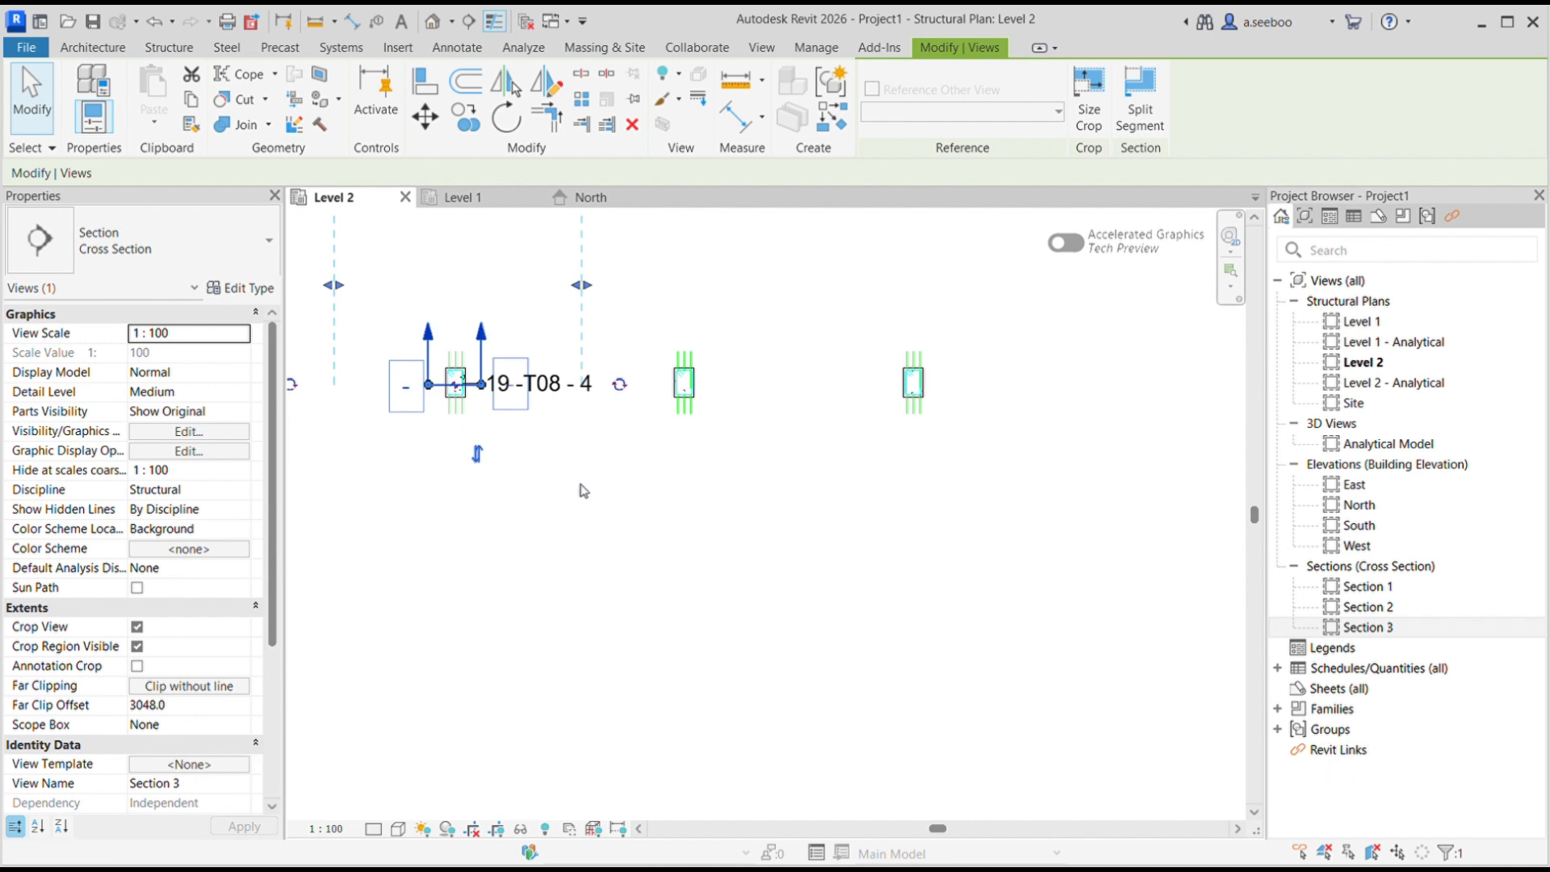
key(e)
key(h)
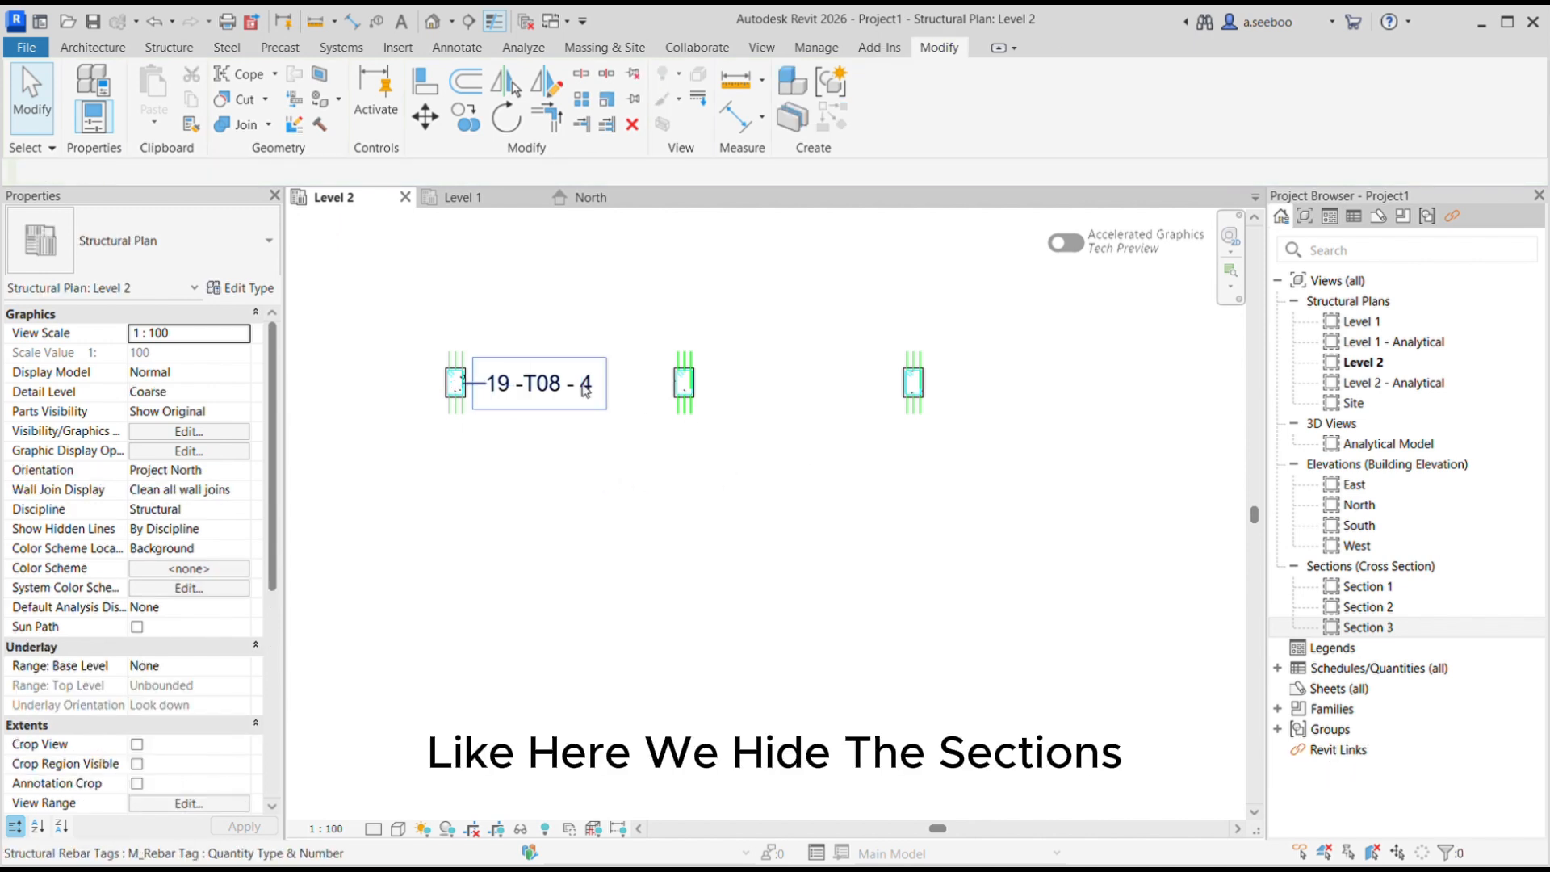
- Hide the rebar tag beside the first column in the Level 2 plan
click(539, 384)
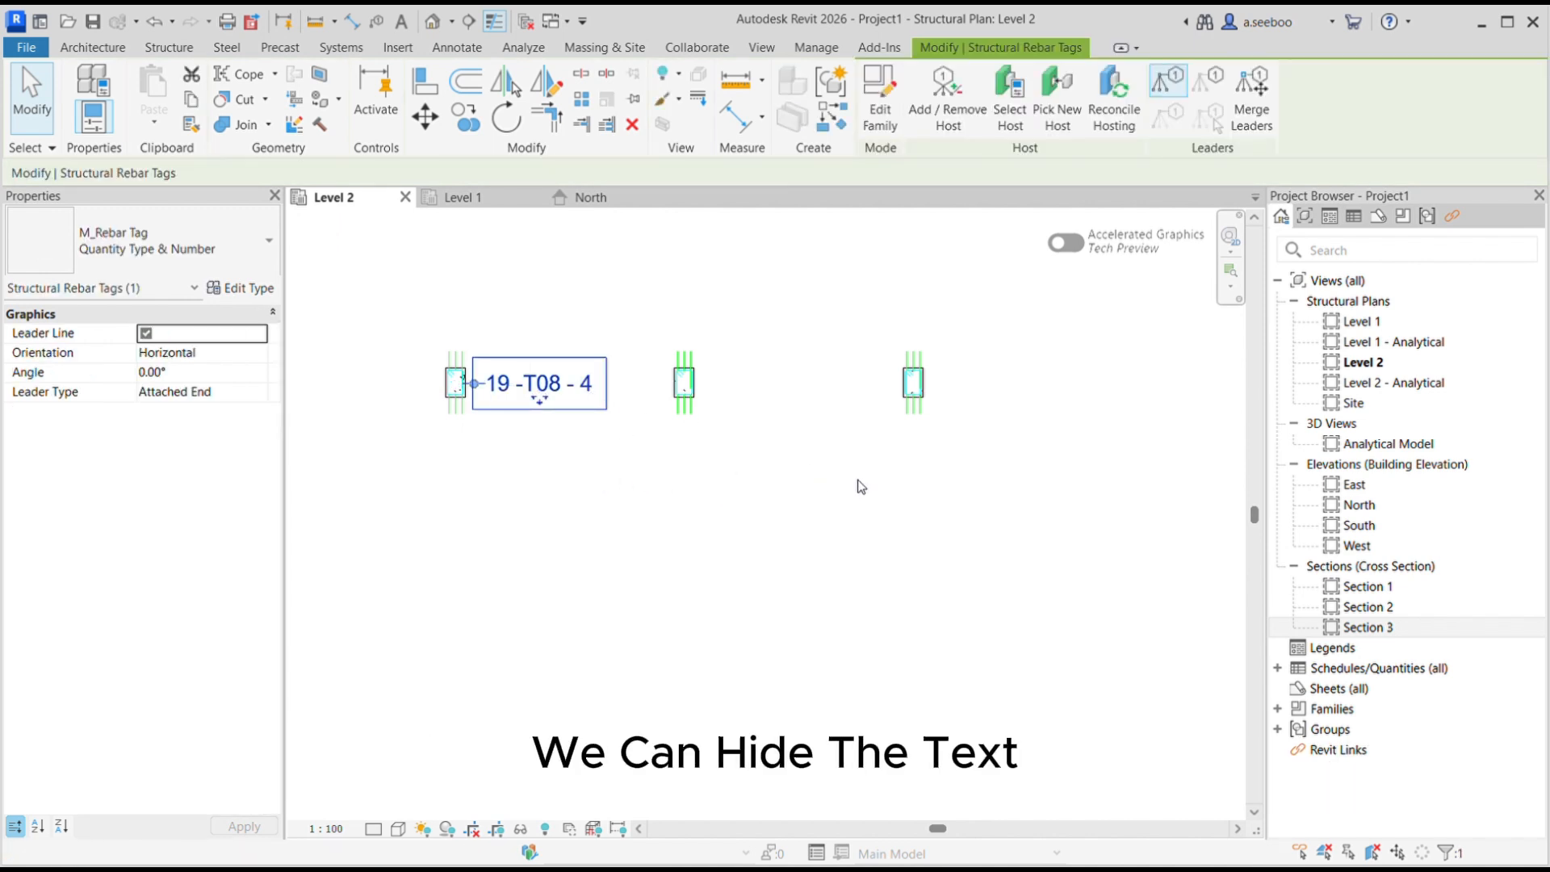
key(e)
key(h)
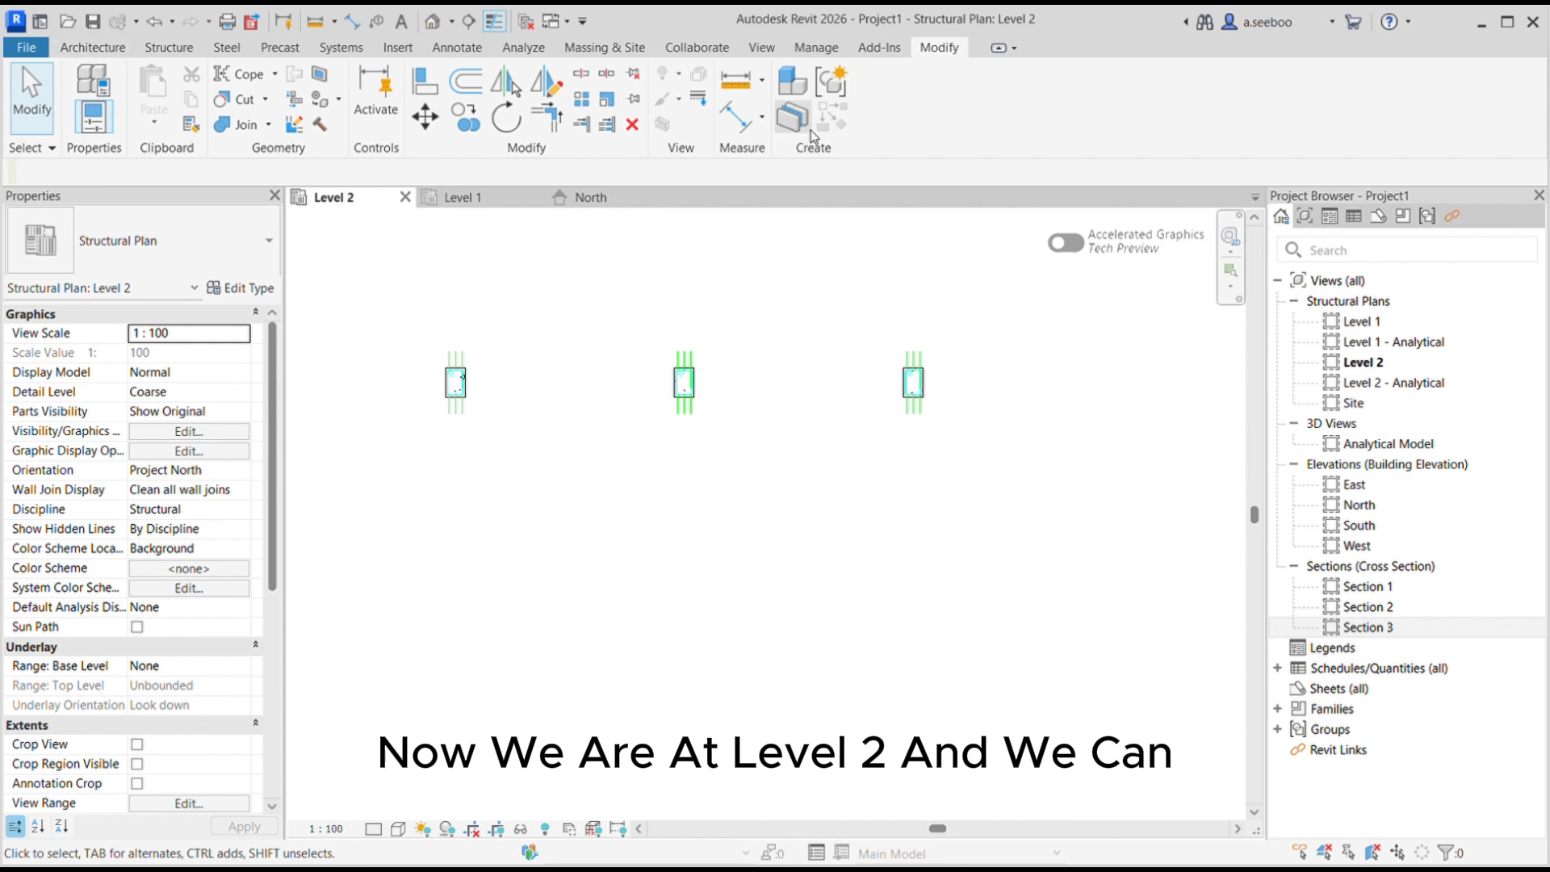
- Close the Level 1 view and tile the Level 2 plan with the North elevation so all three columns show in both
click(761, 47)
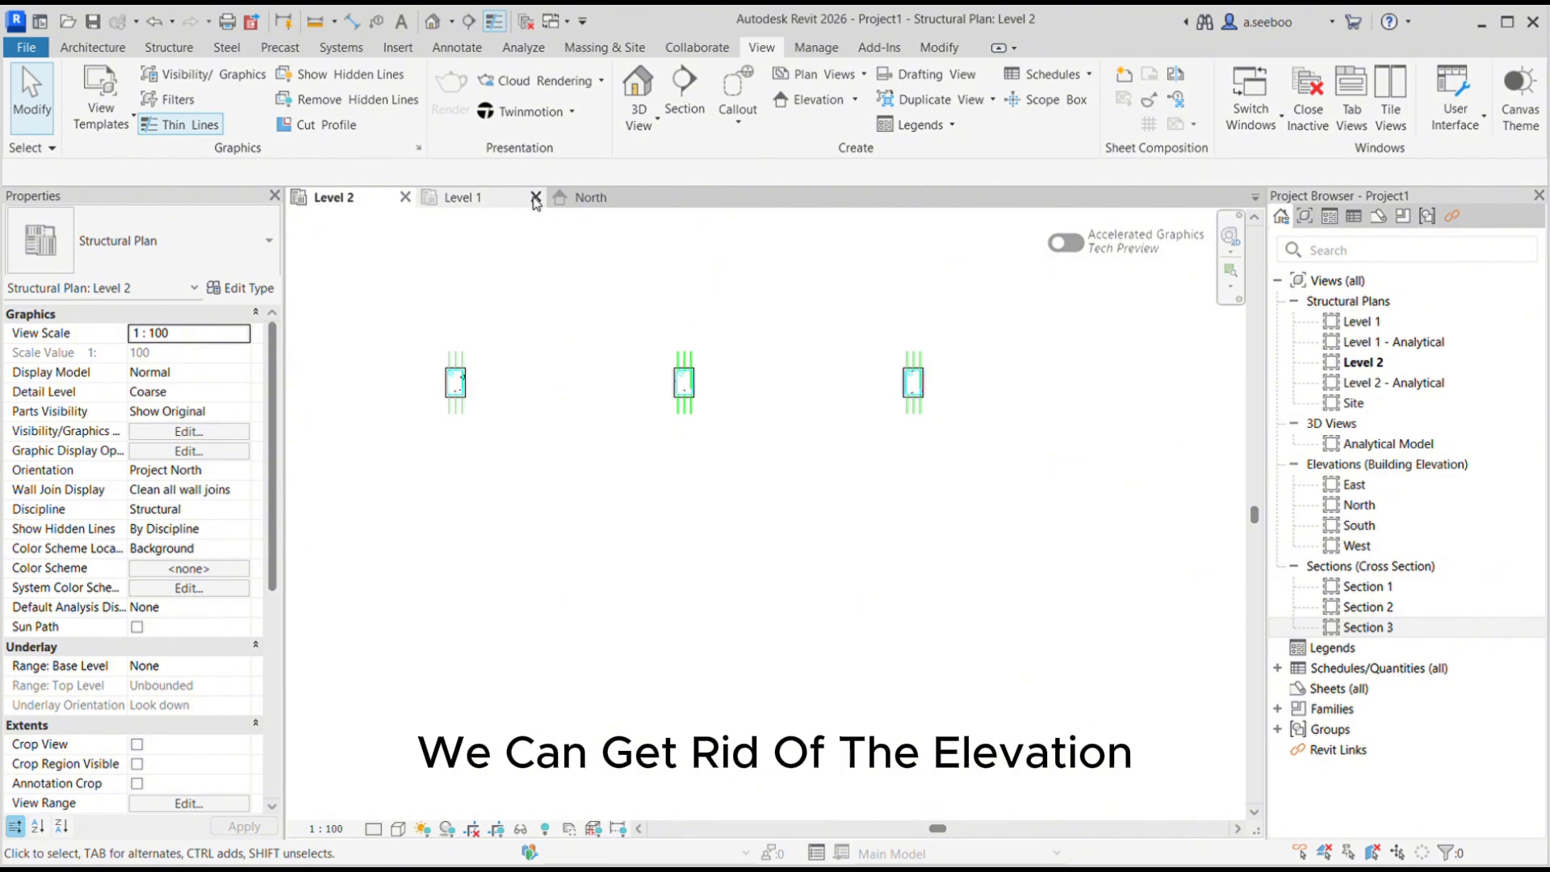
click(536, 197)
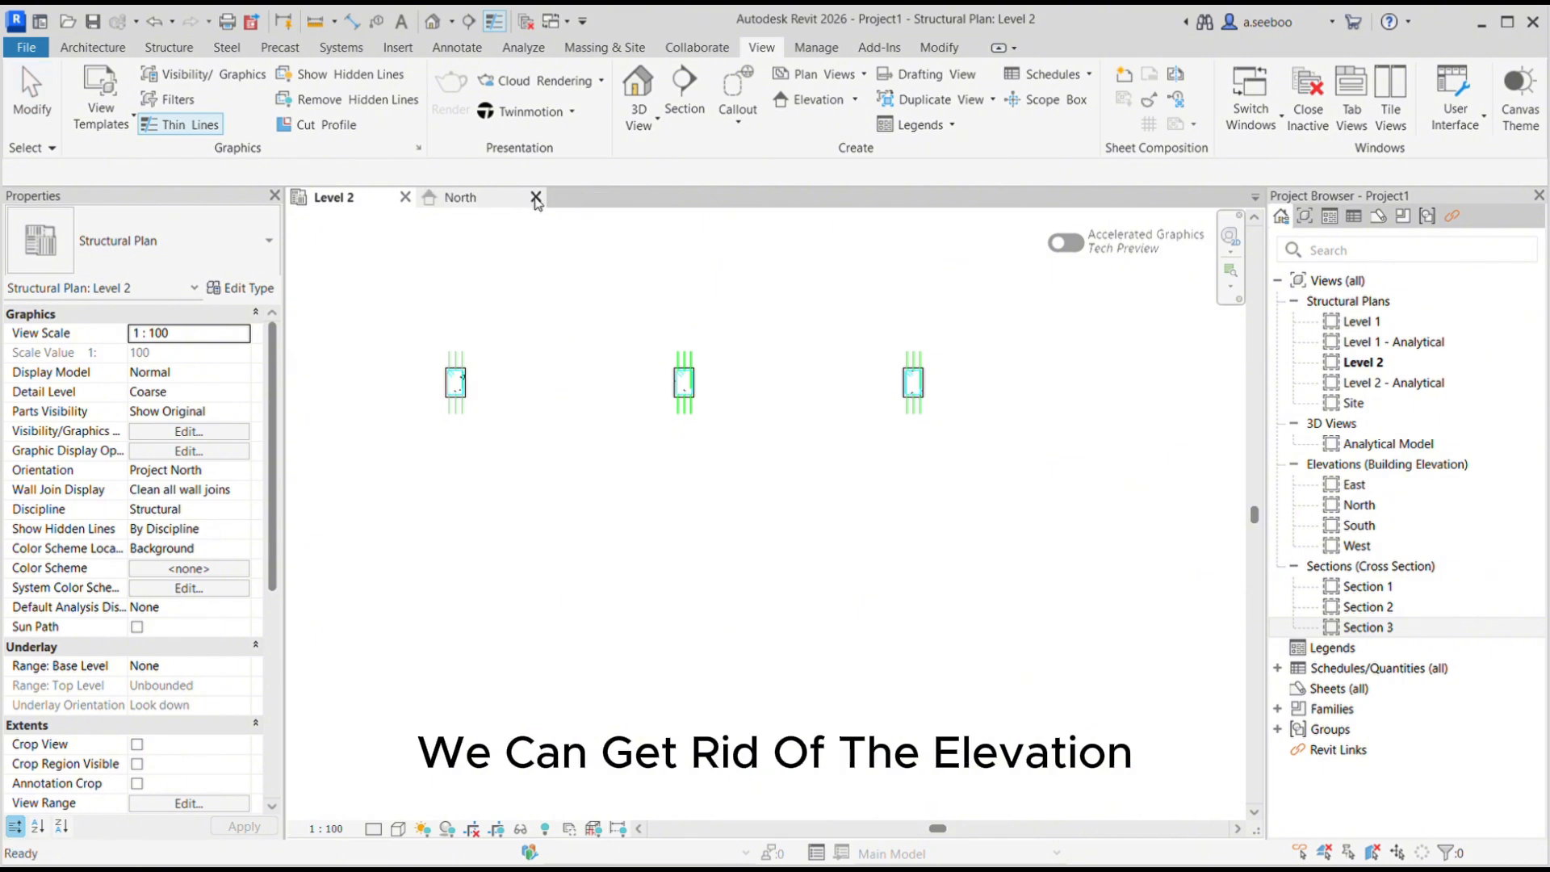
click(1390, 97)
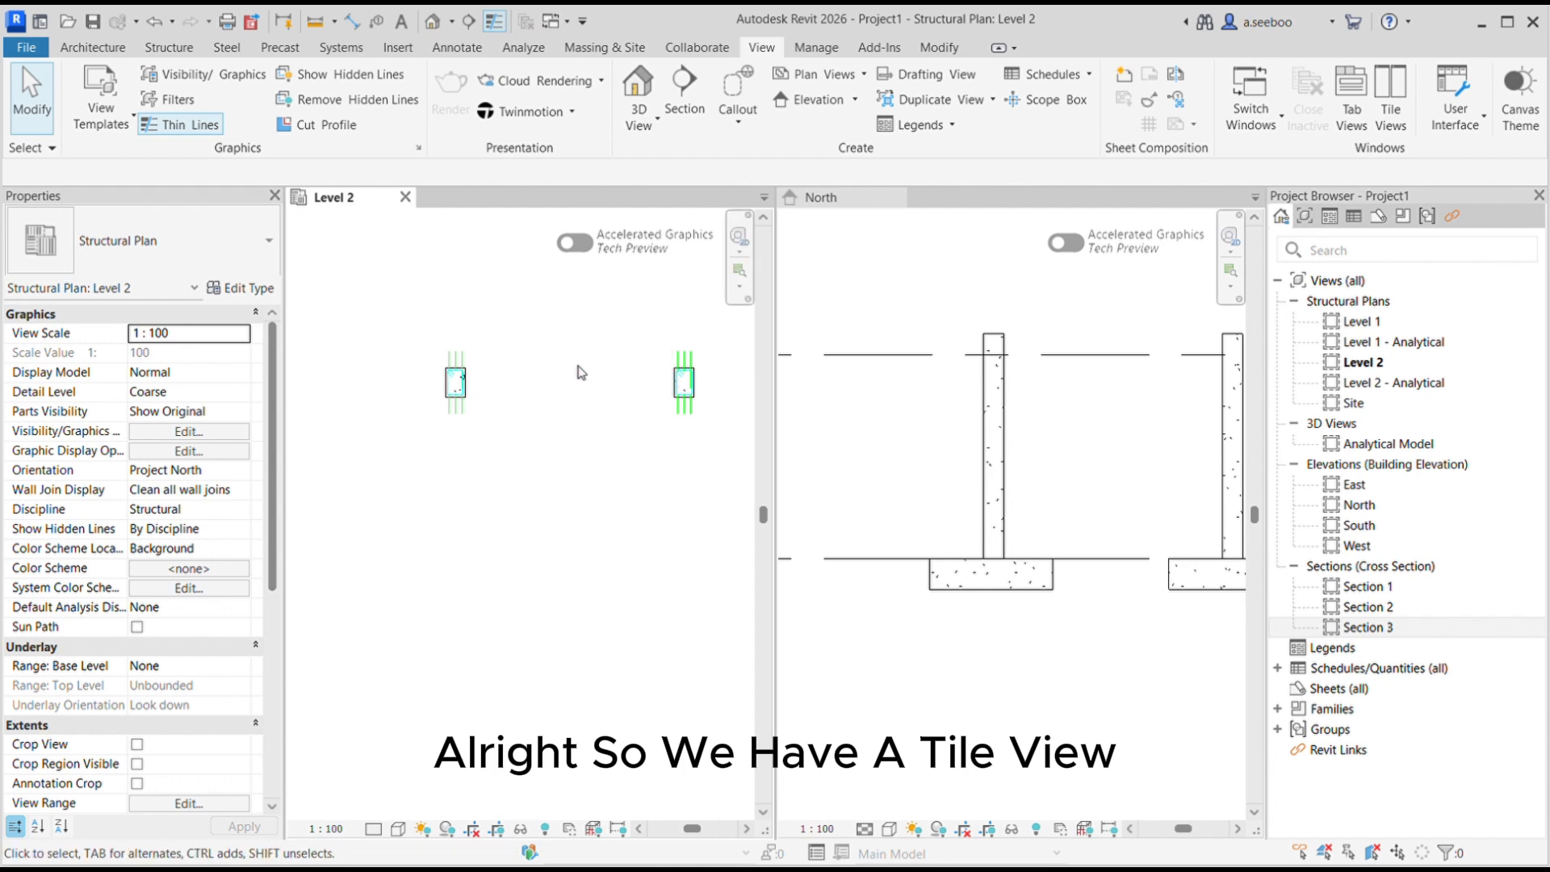
scroll(1050, 461, down, 4)
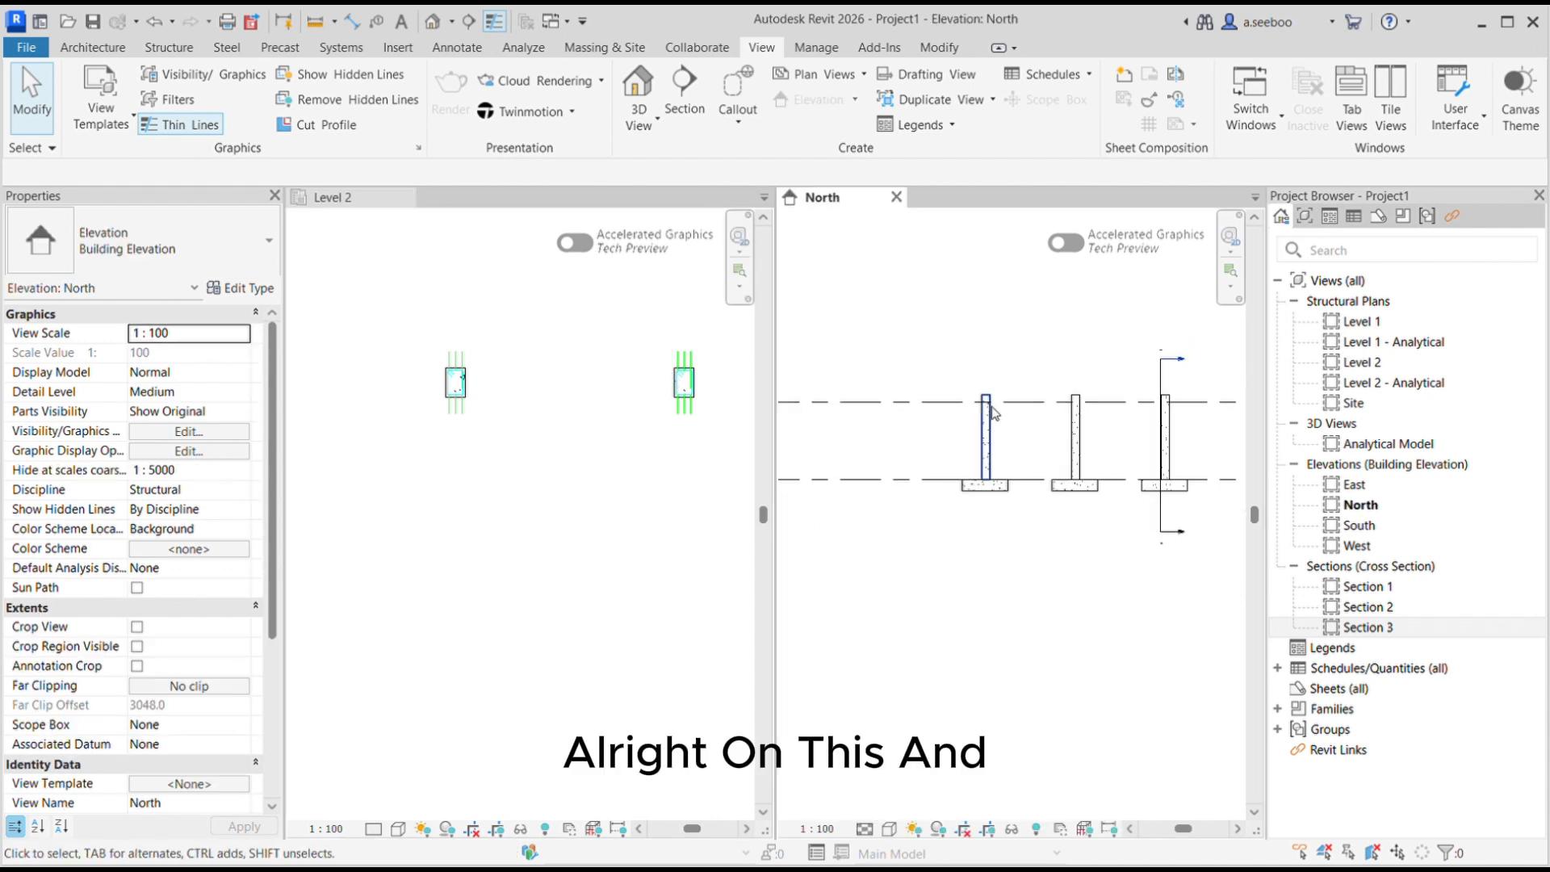
scroll(581, 396, down, 3)
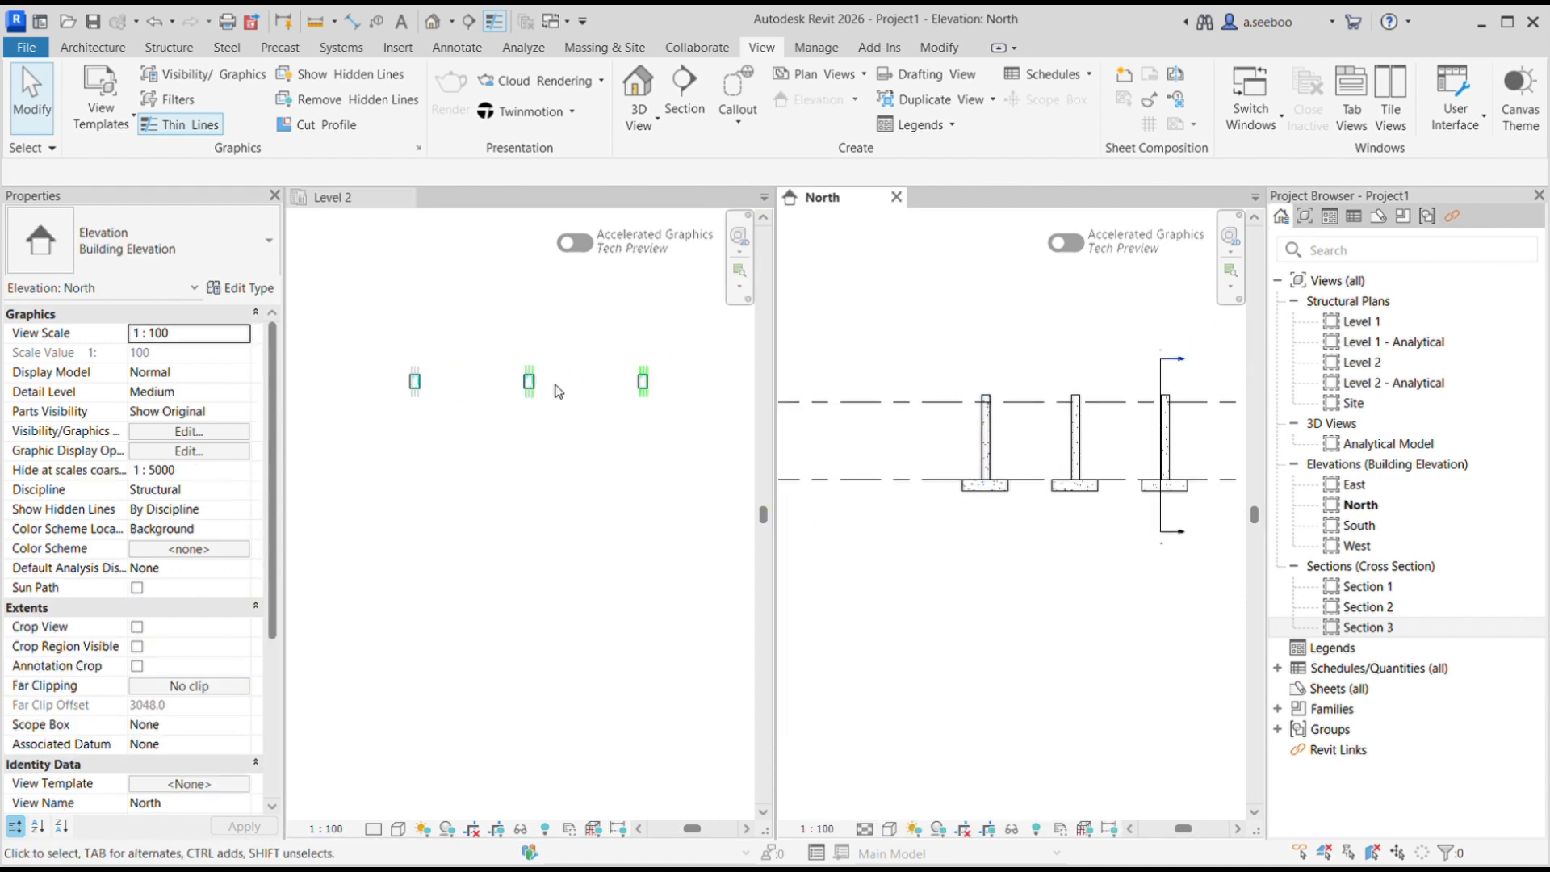
click(159, 51)
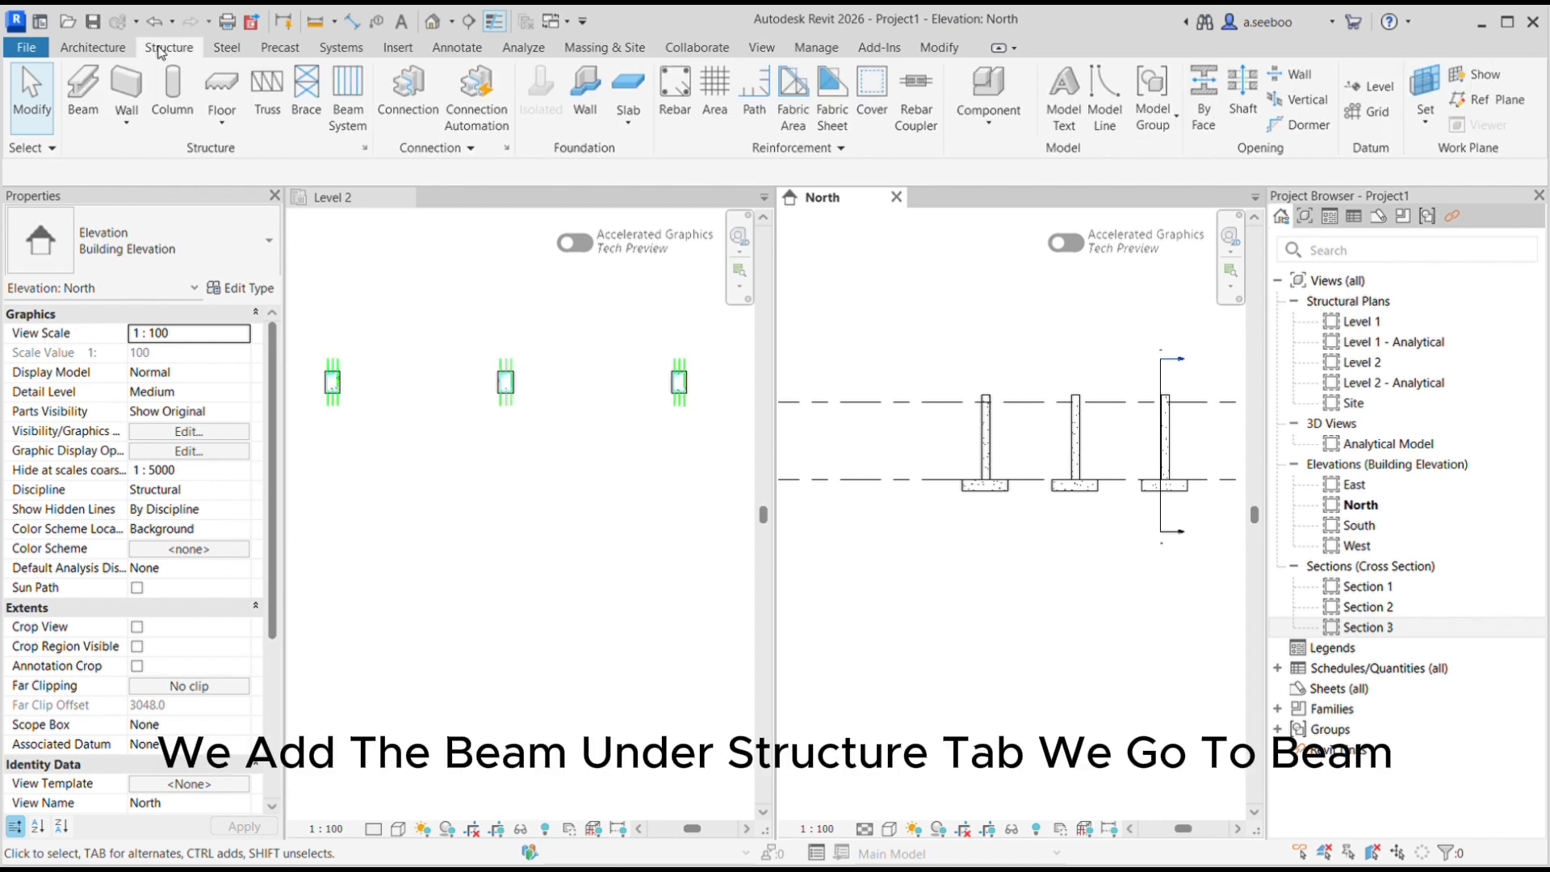
click(78, 93)
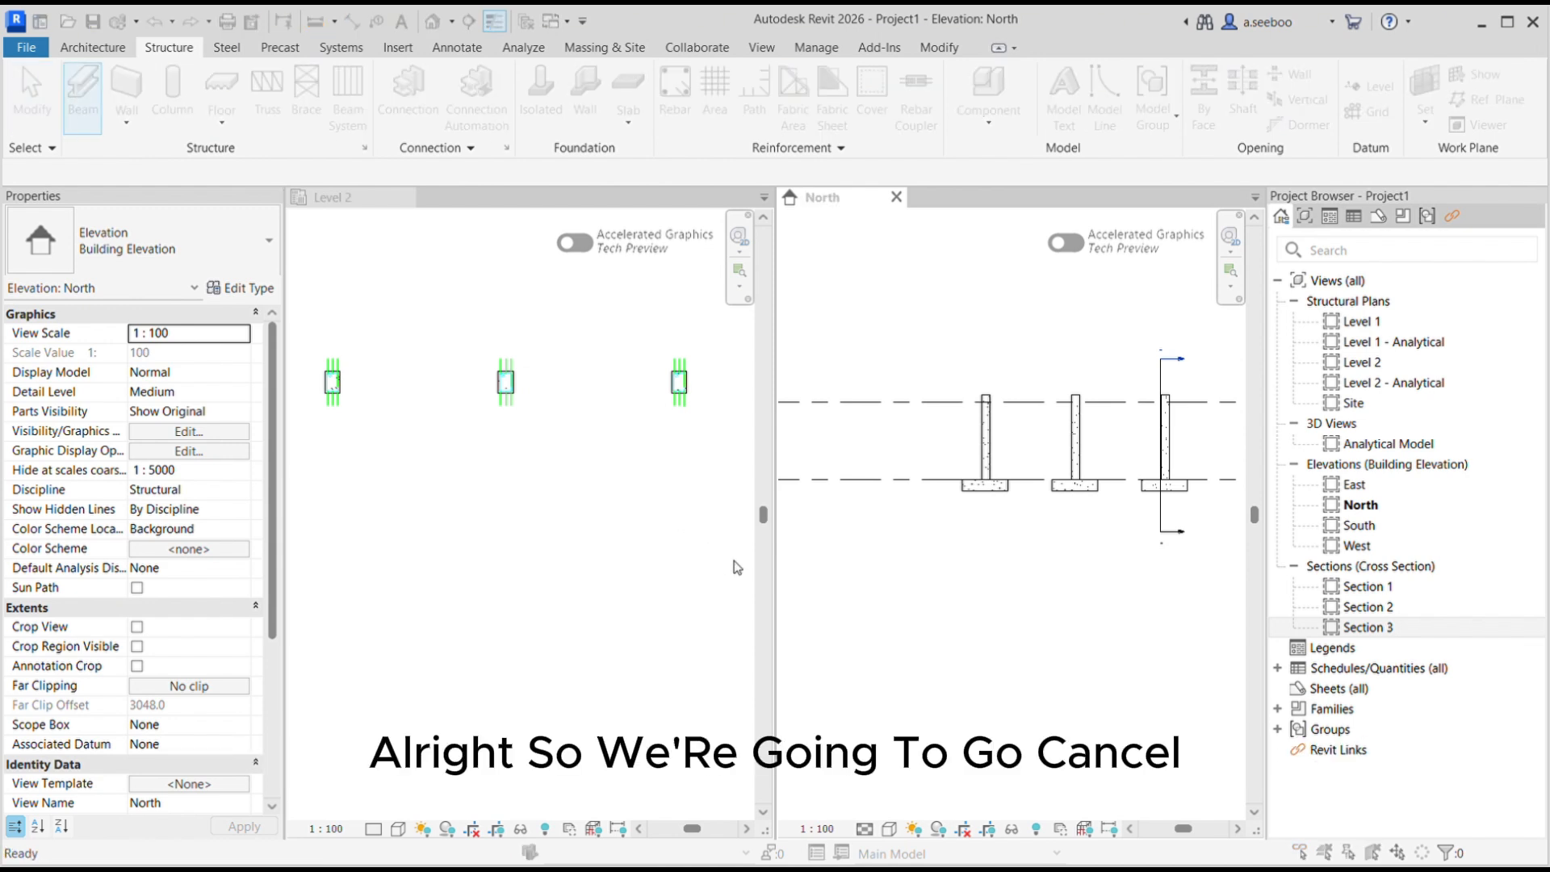
click(808, 574)
- Place a 300 x 600mm Concrete-Rectangular Beam on Level 2 from the first column's midpoint to the middle column's midpoint
click(484, 472)
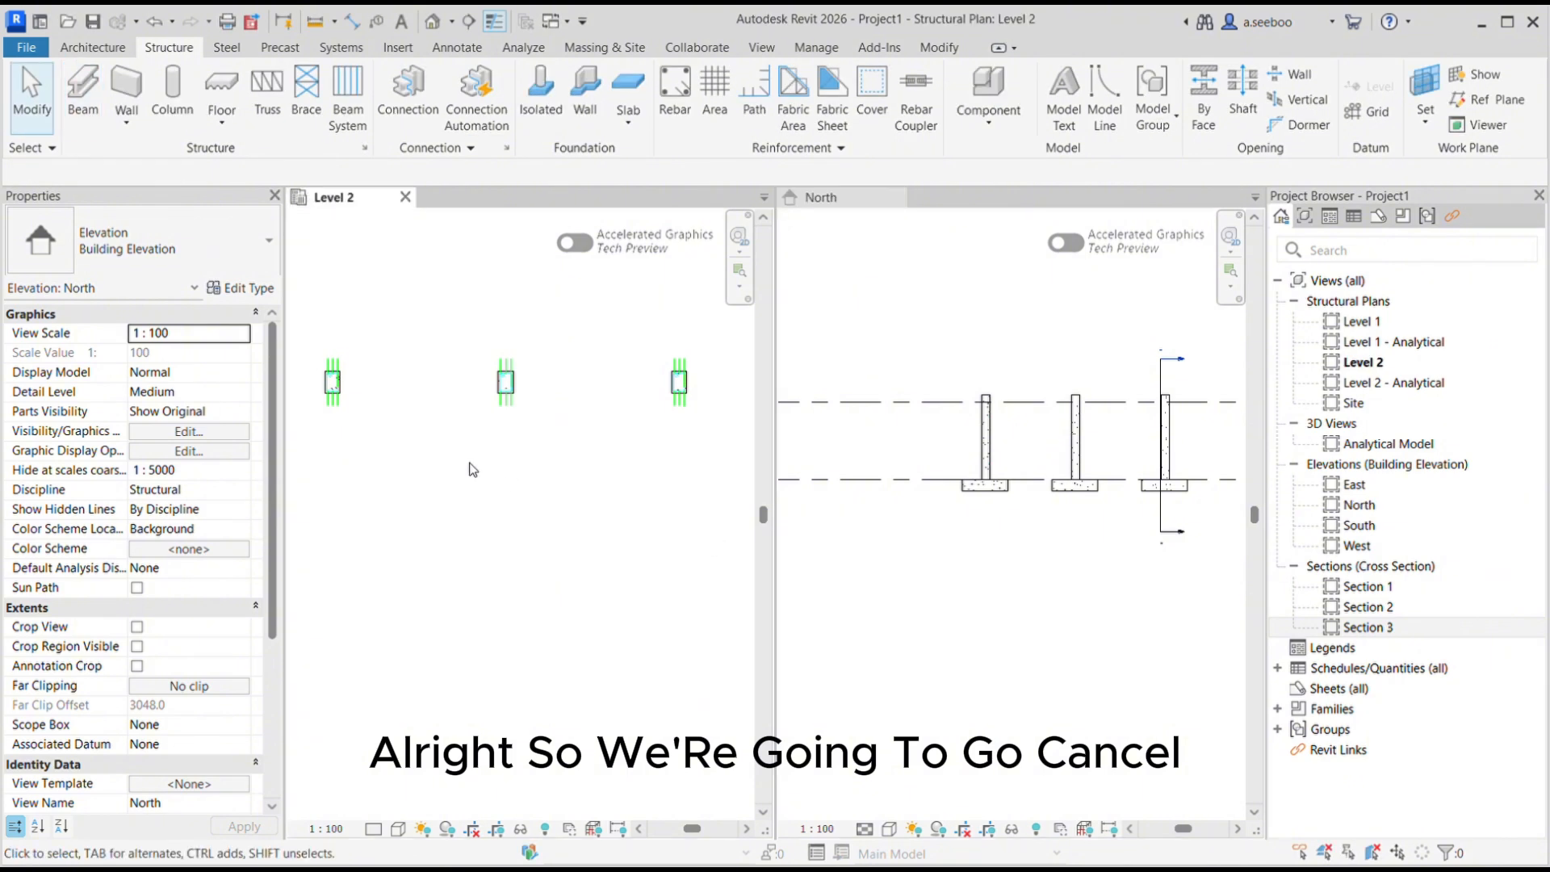
click(83, 90)
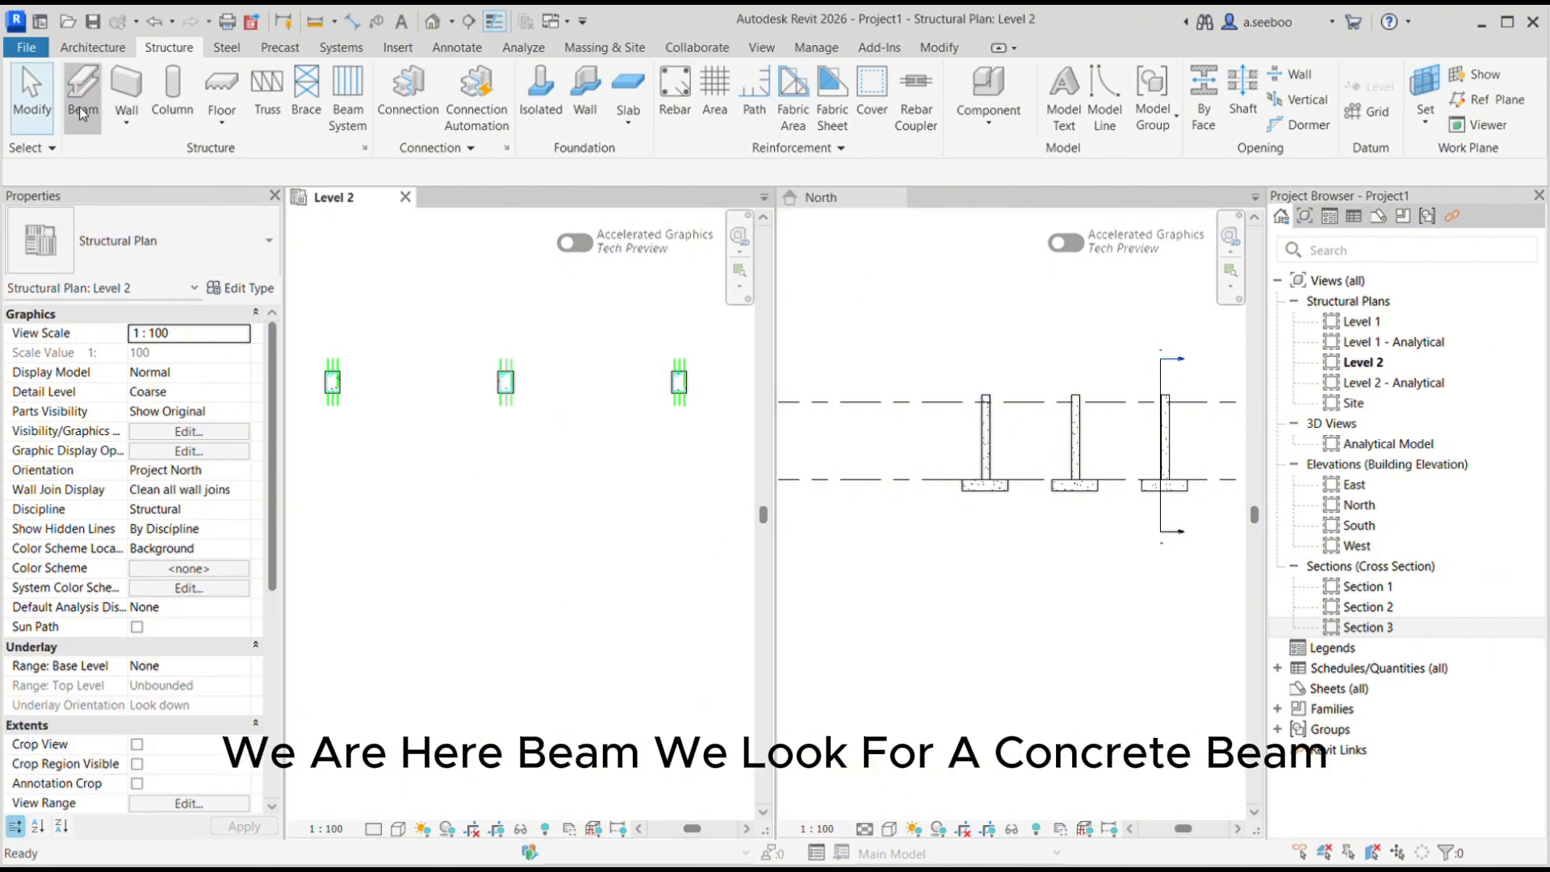
click(165, 263)
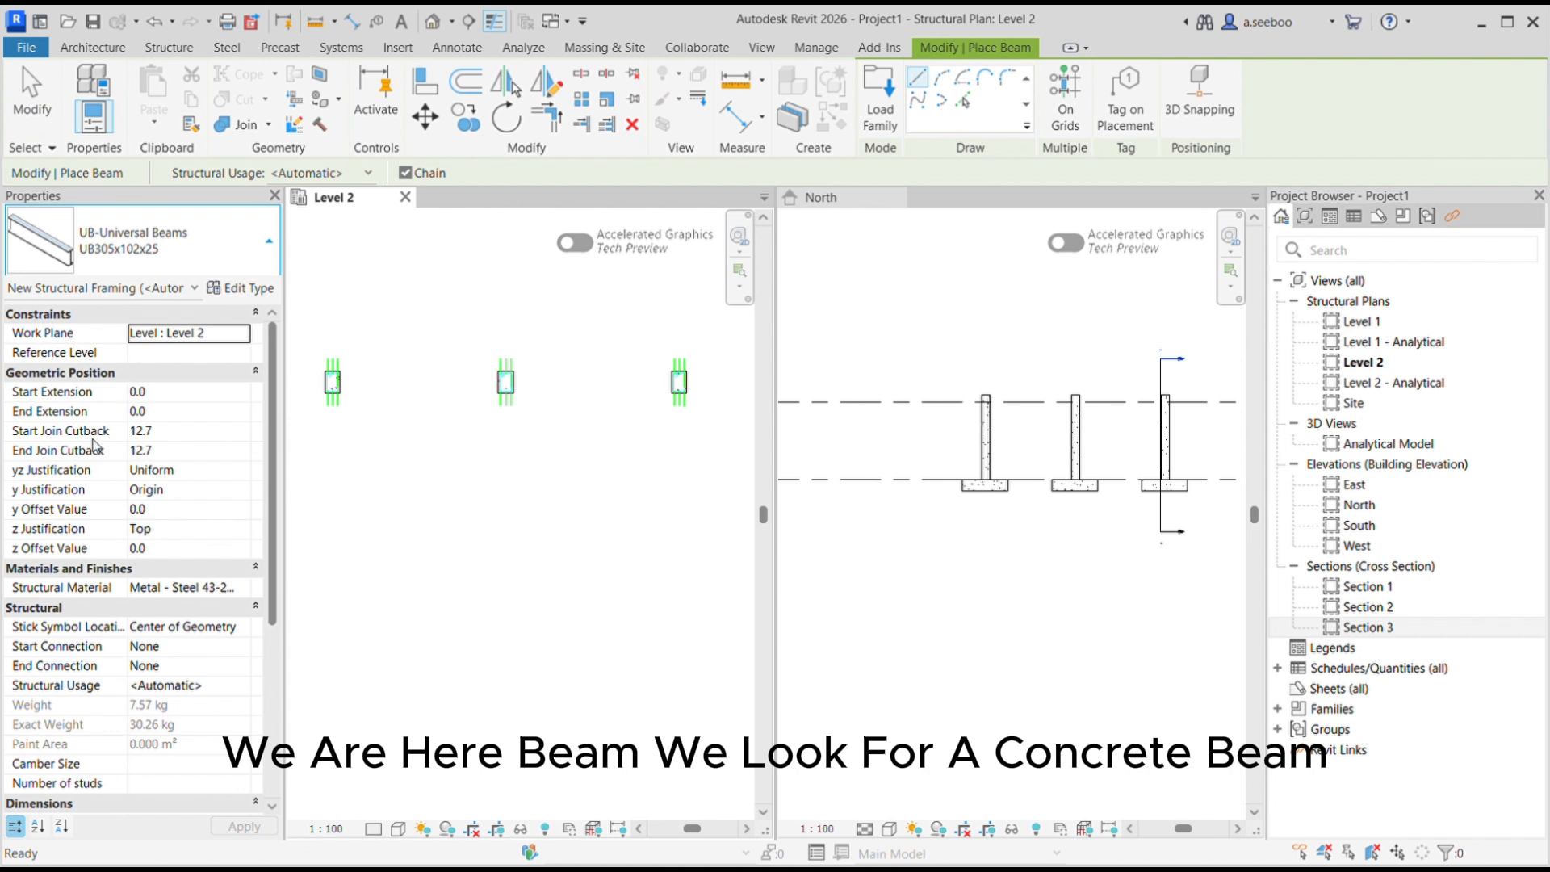
click(96, 479)
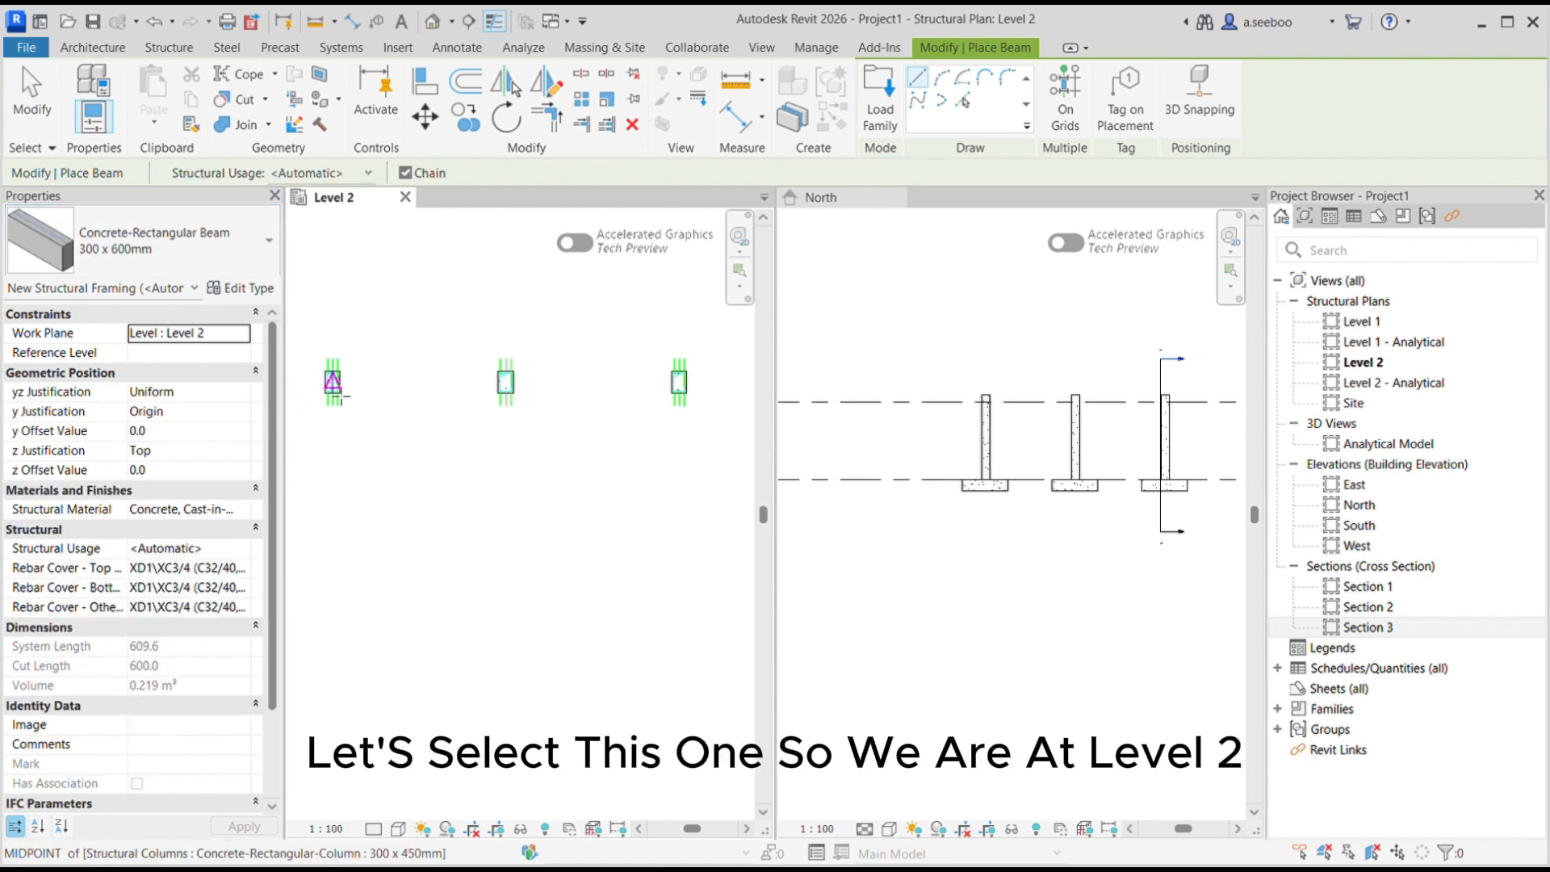
click(332, 381)
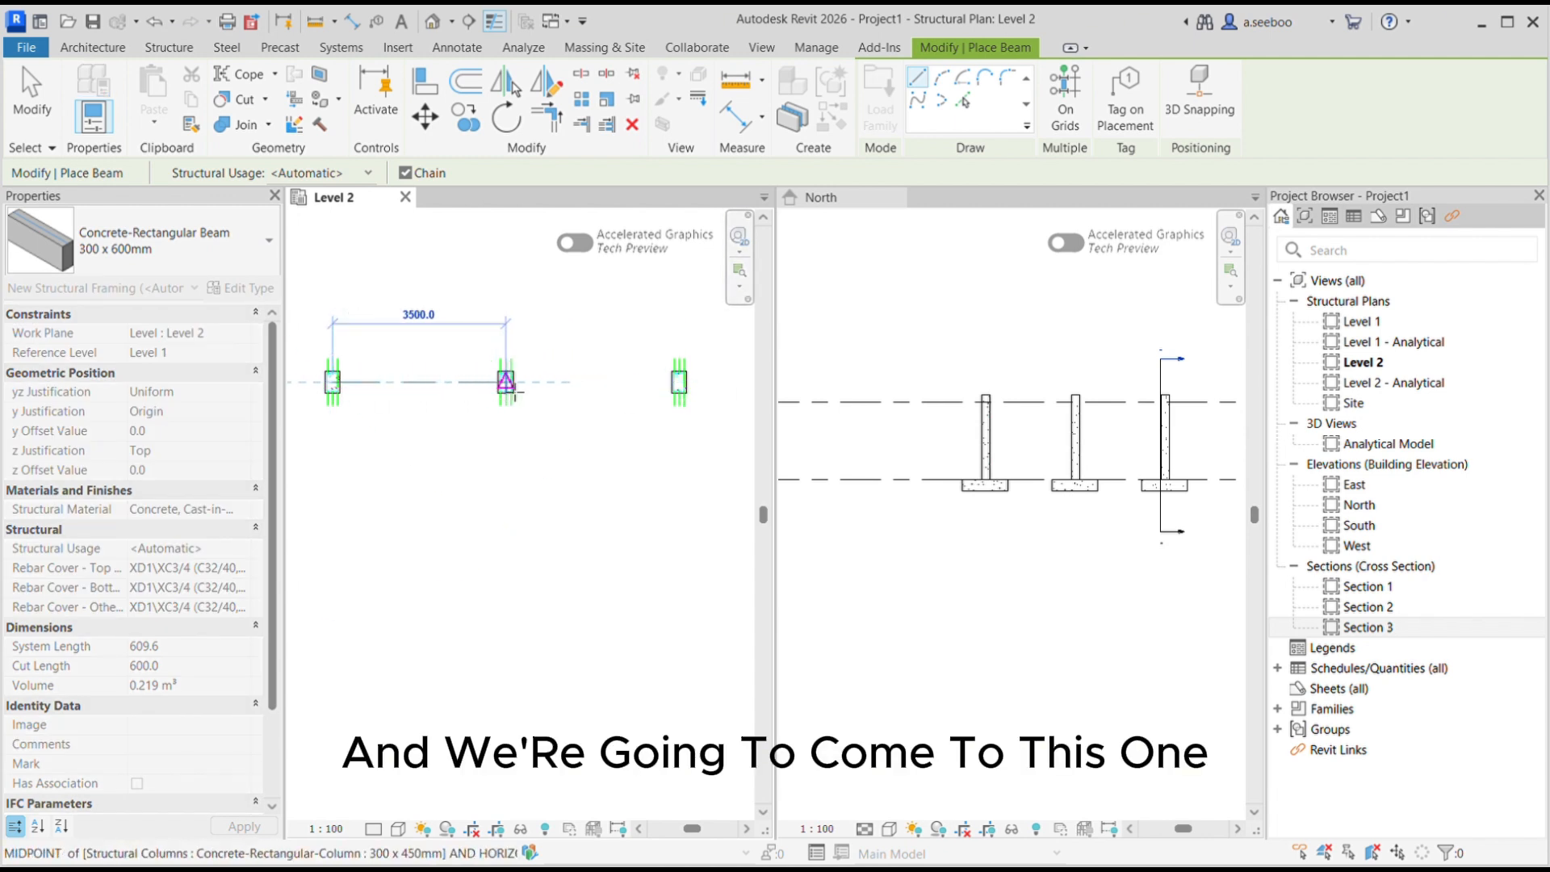
click(498, 382)
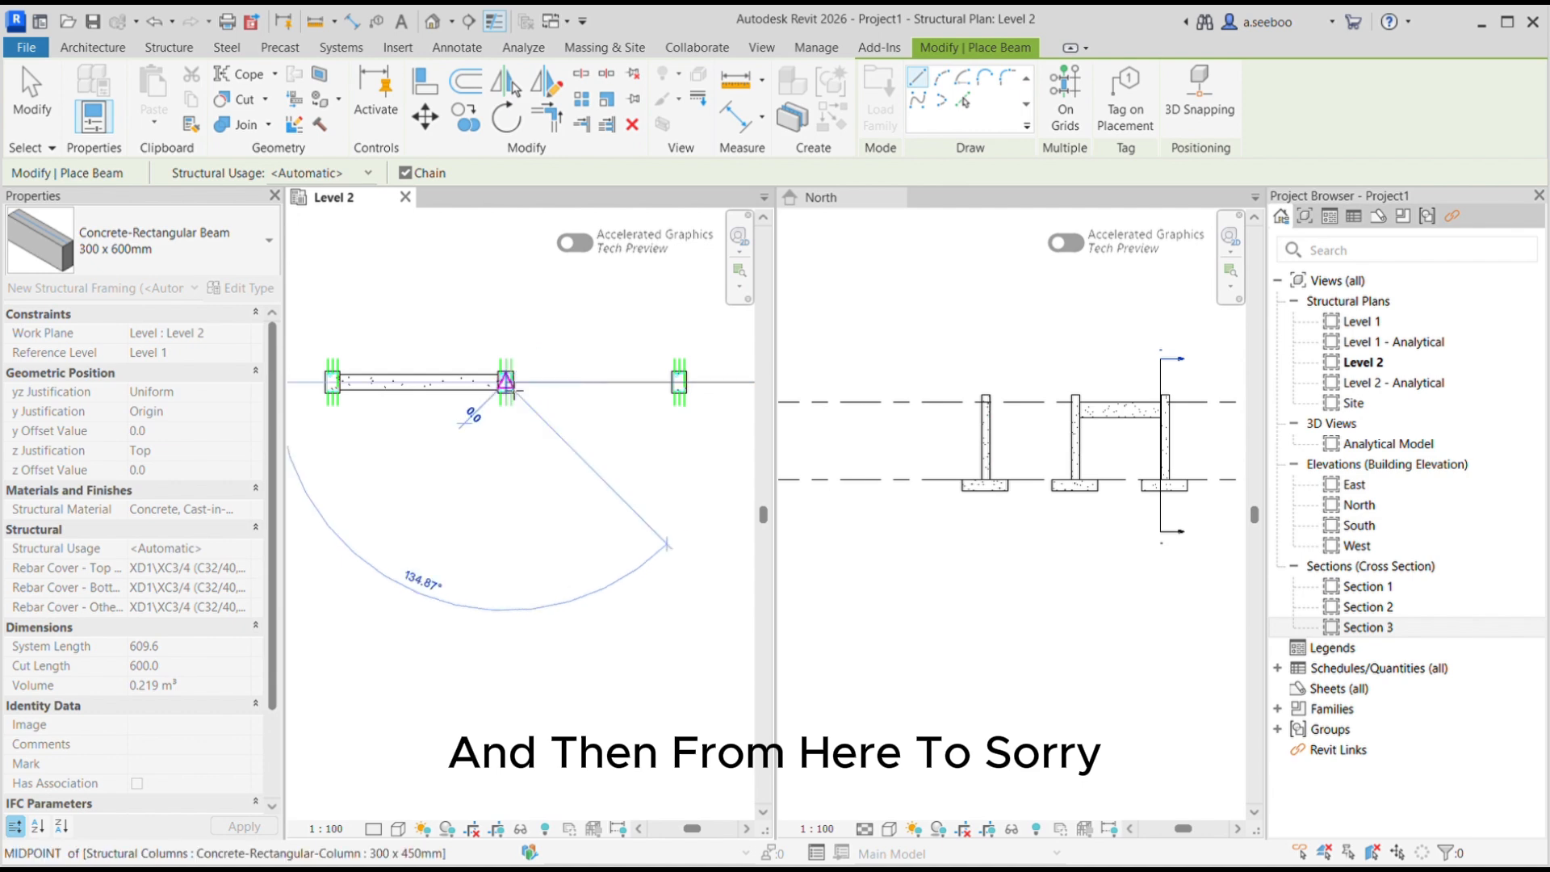
key(Escape)
key(Escape)
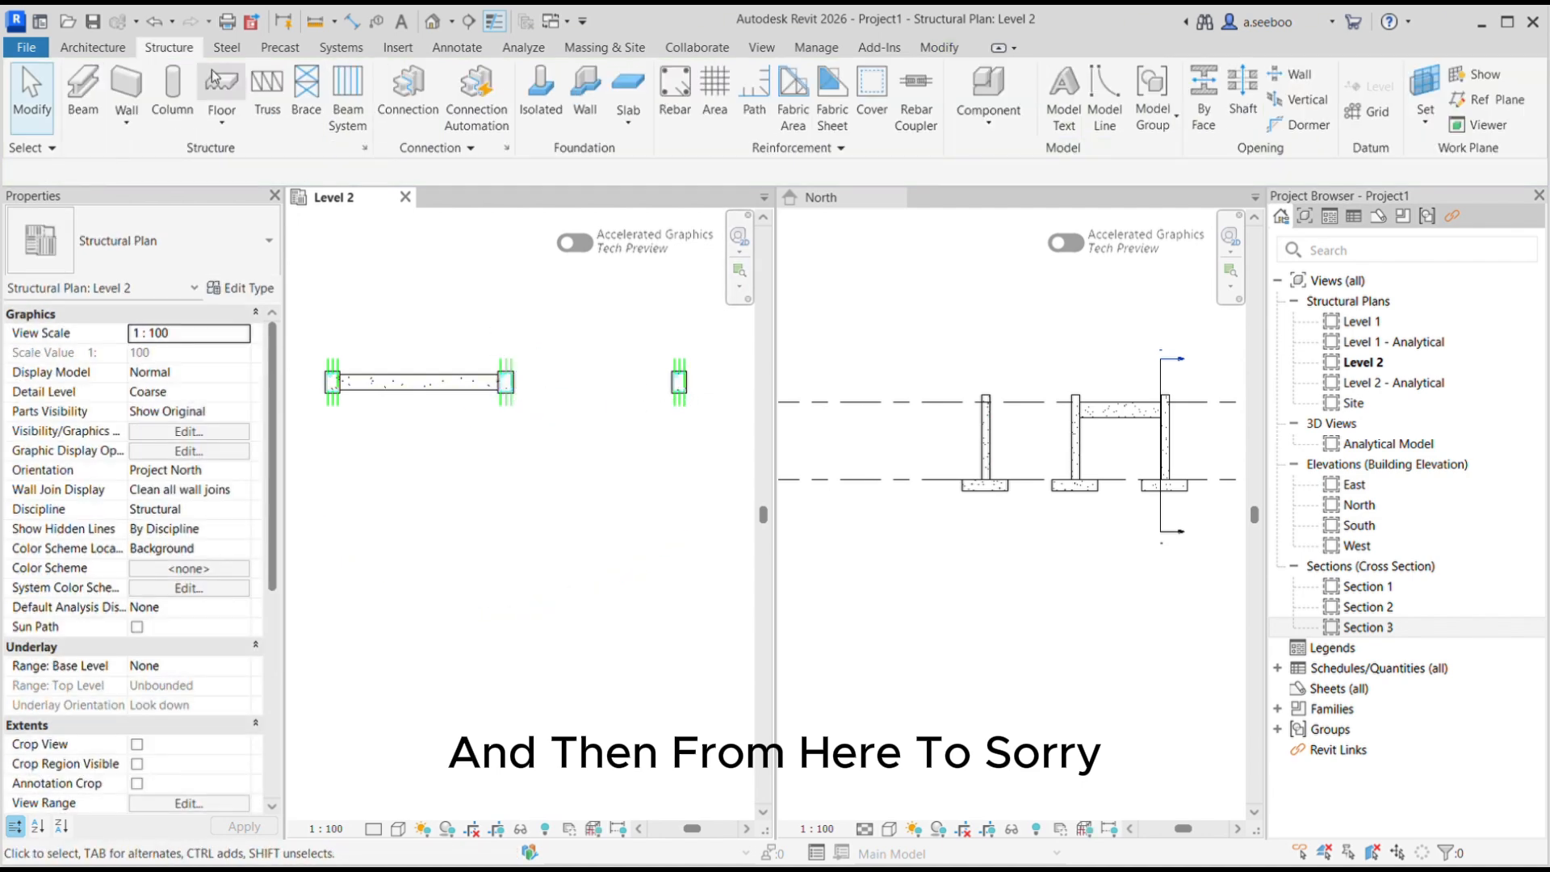
- Place a second 300 x 600mm Concrete-Rectangular Beam on Level 2 from the middle column to the third column
click(83, 95)
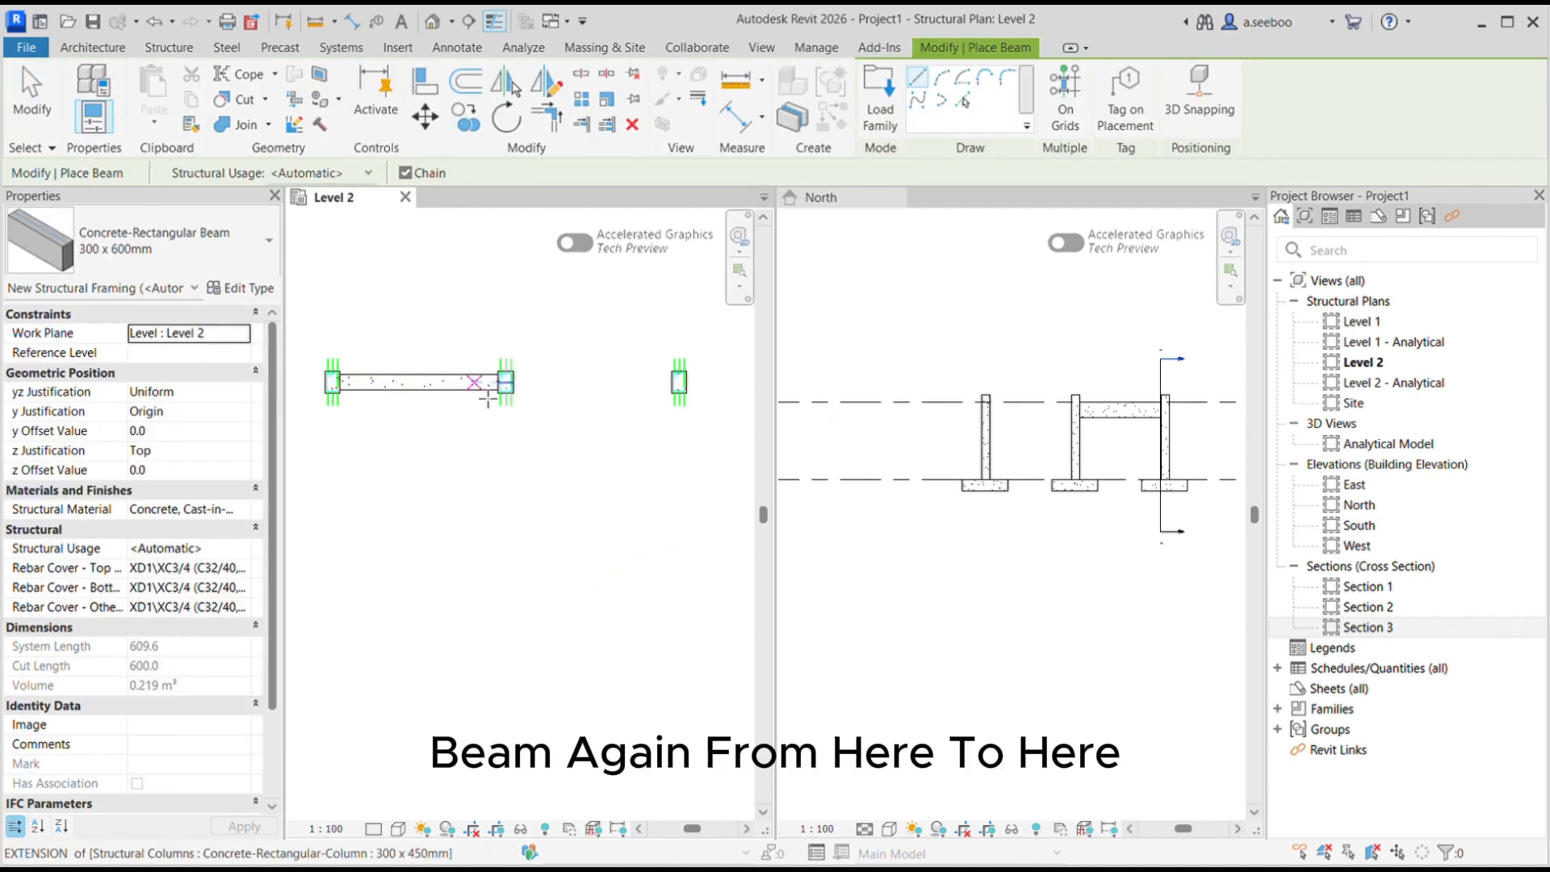
click(506, 381)
click(695, 393)
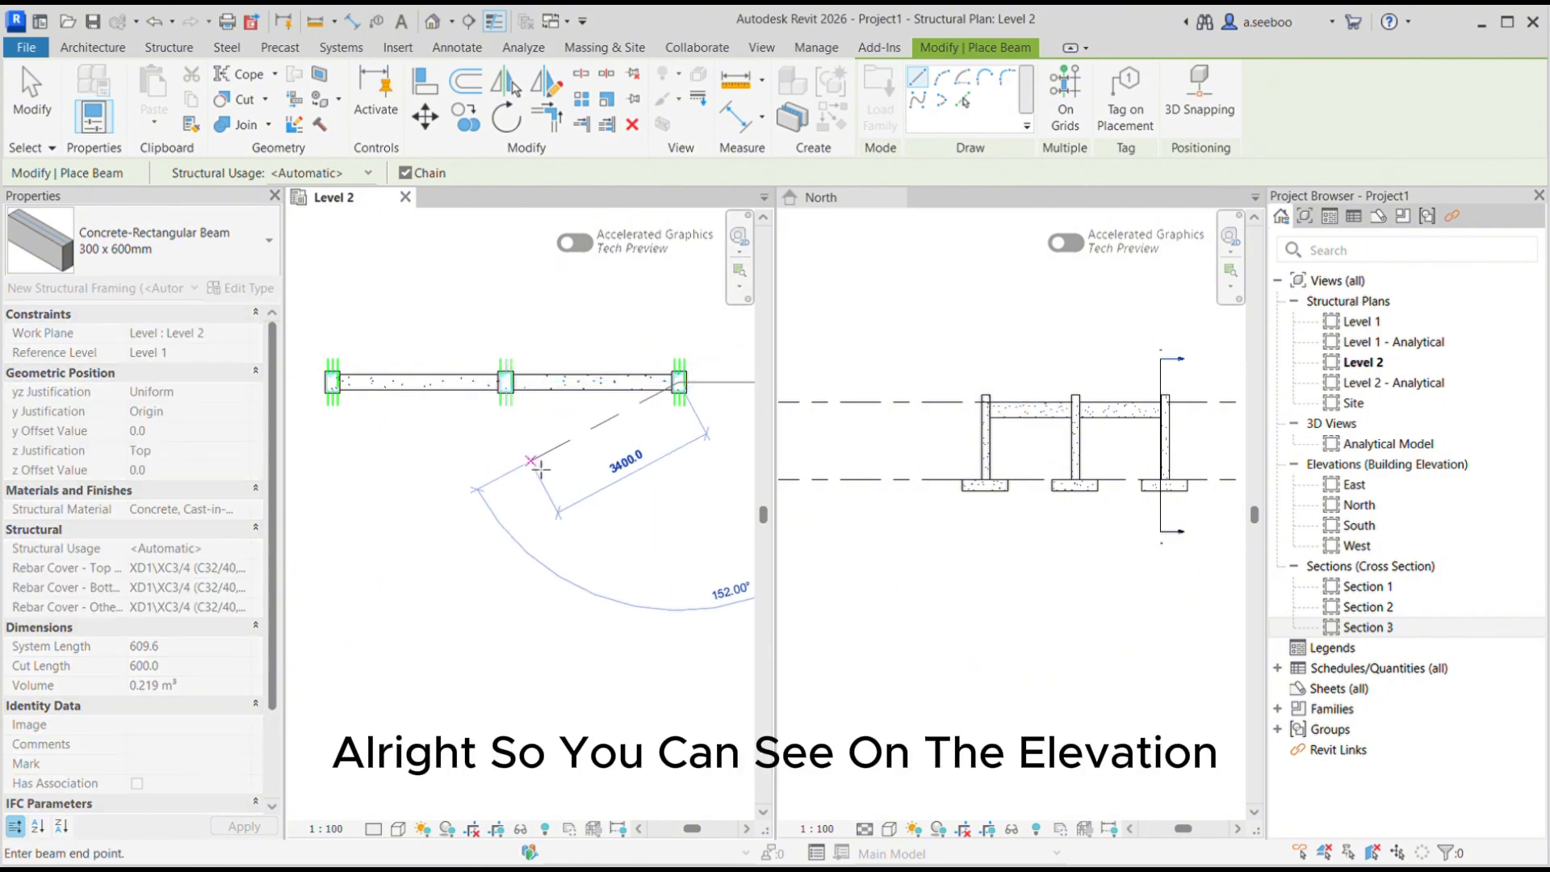
key(Escape)
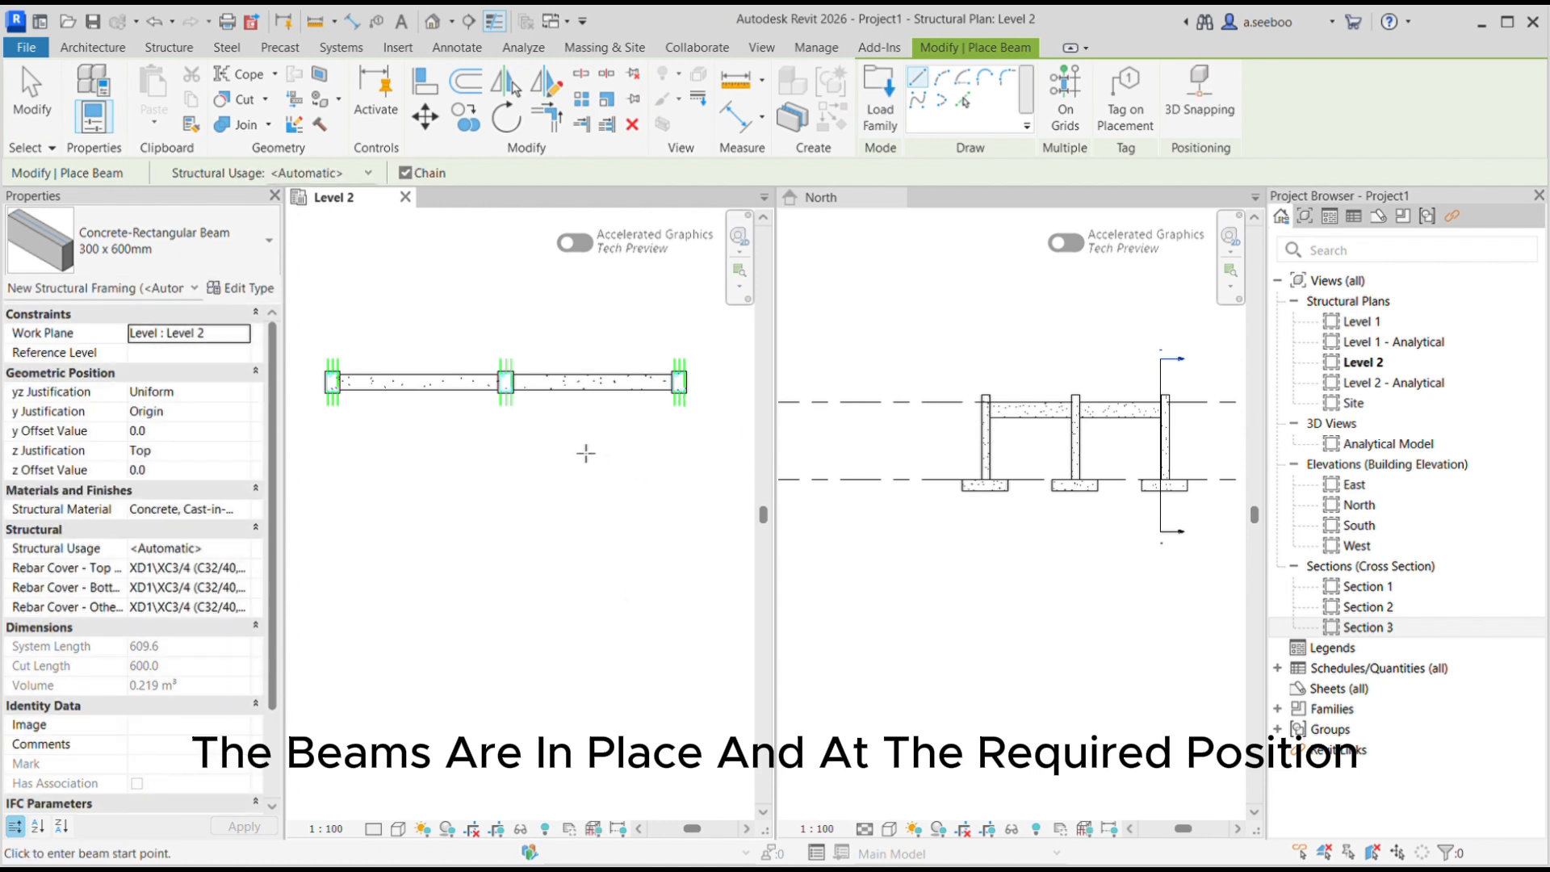
- Close the North elevation and cut a vertical section across the first beam in the Level 2 plan, looking towards the middle column
click(894, 197)
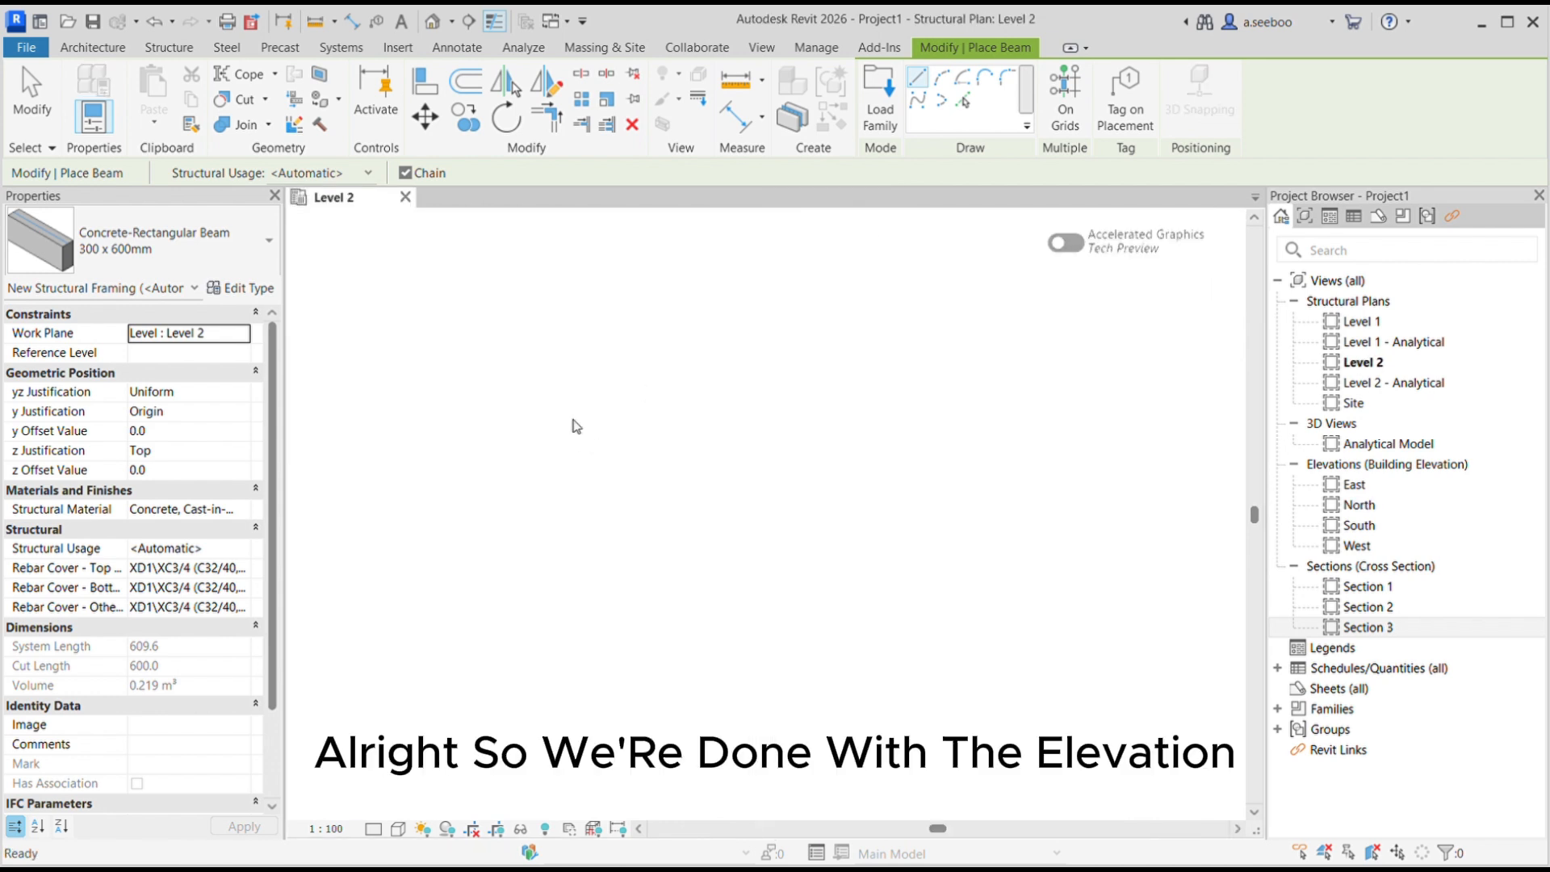
click(468, 21)
click(409, 339)
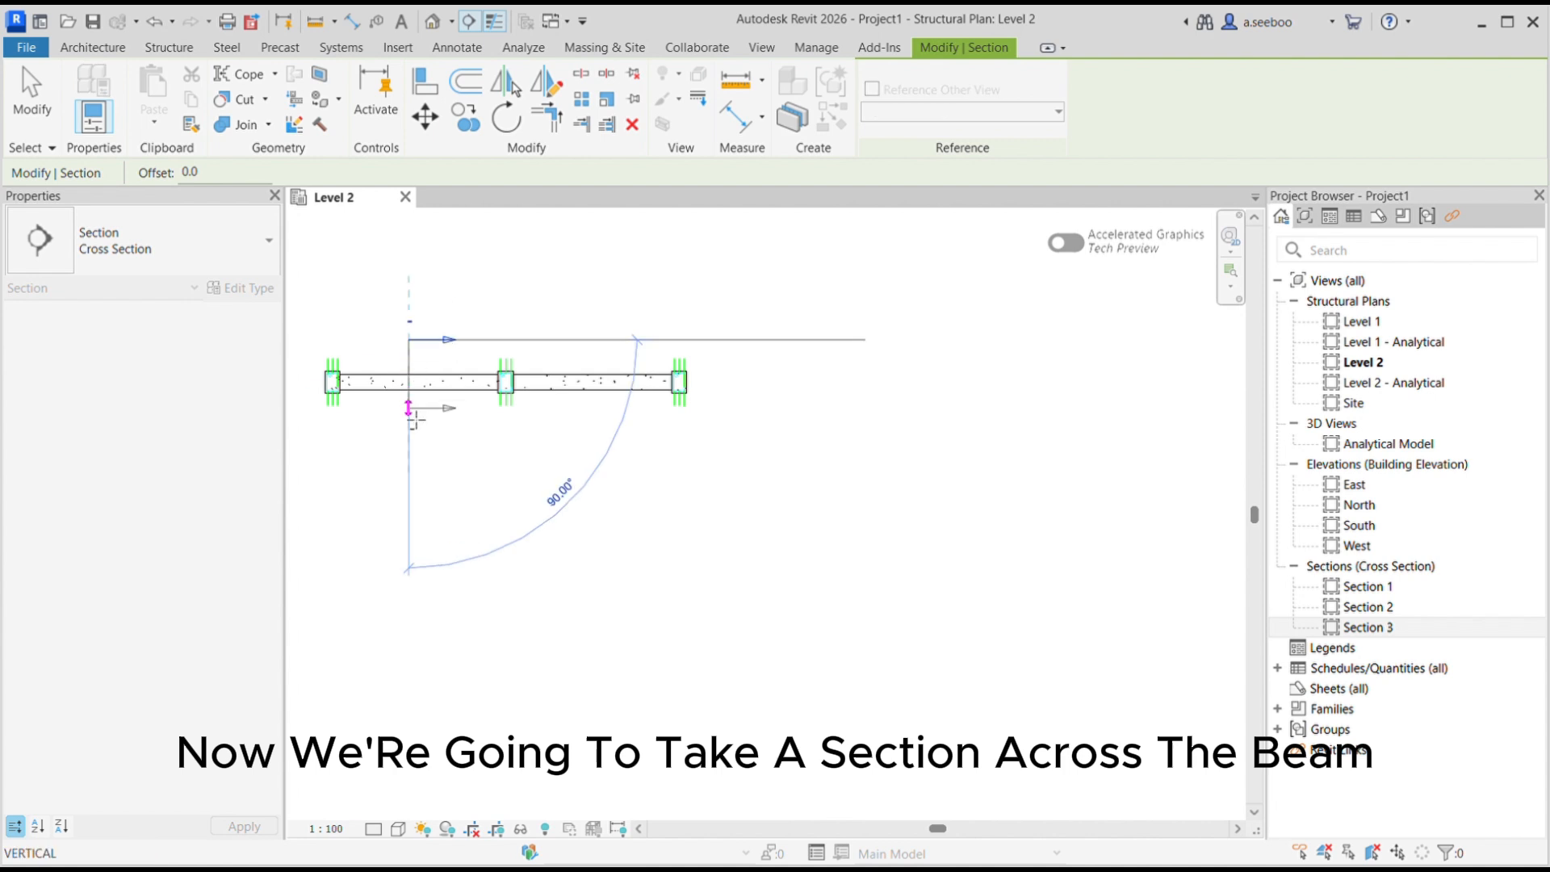
click(409, 414)
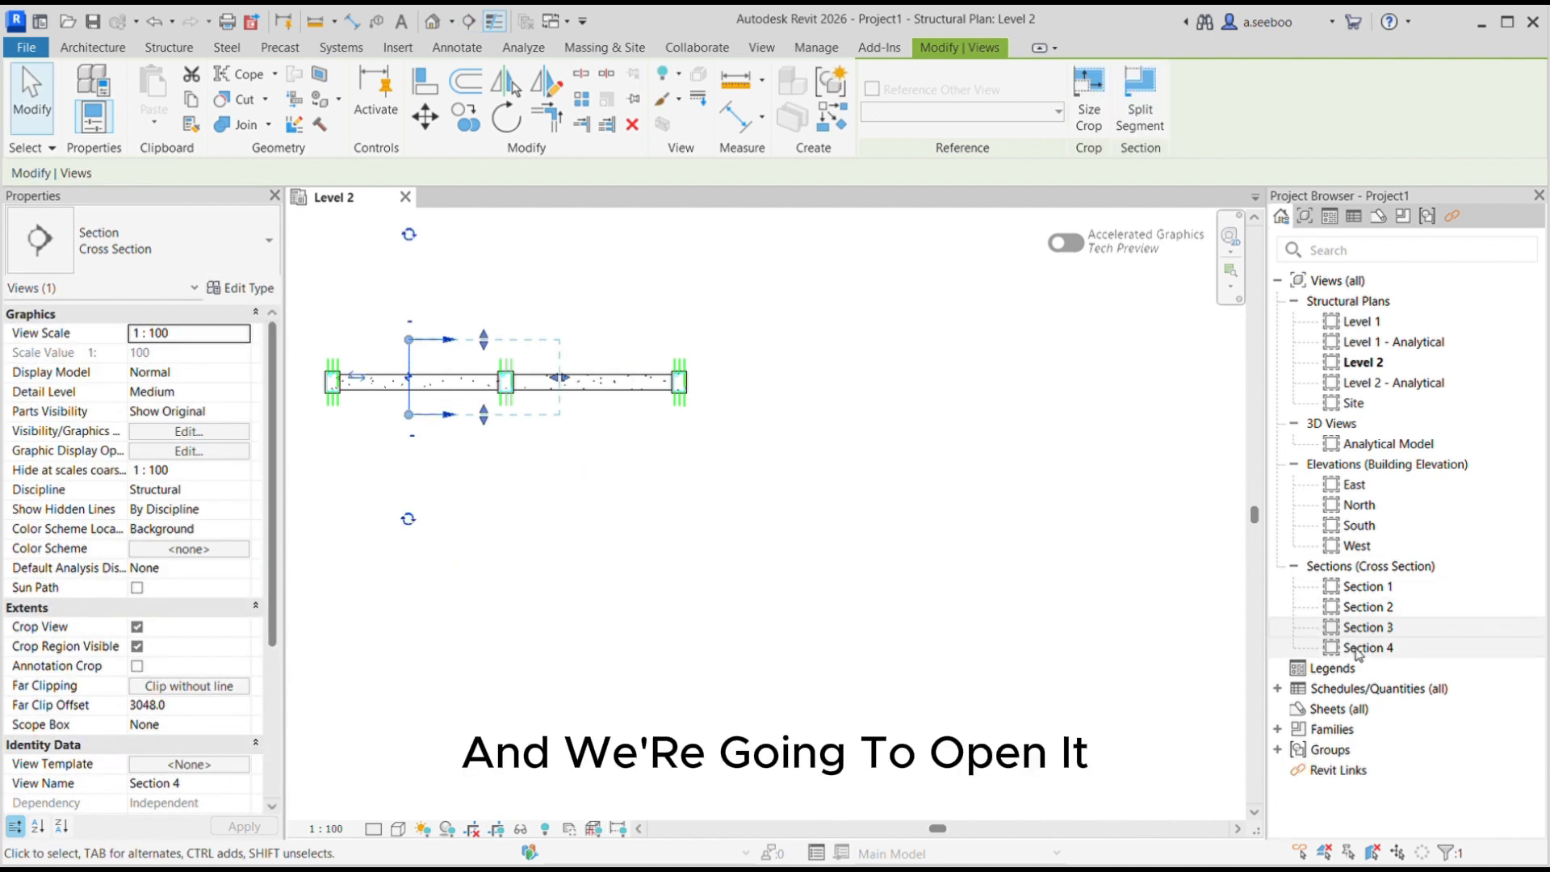
- Open the Section 4 view and tile it with the Level 2 plan
double_click(1364, 647)
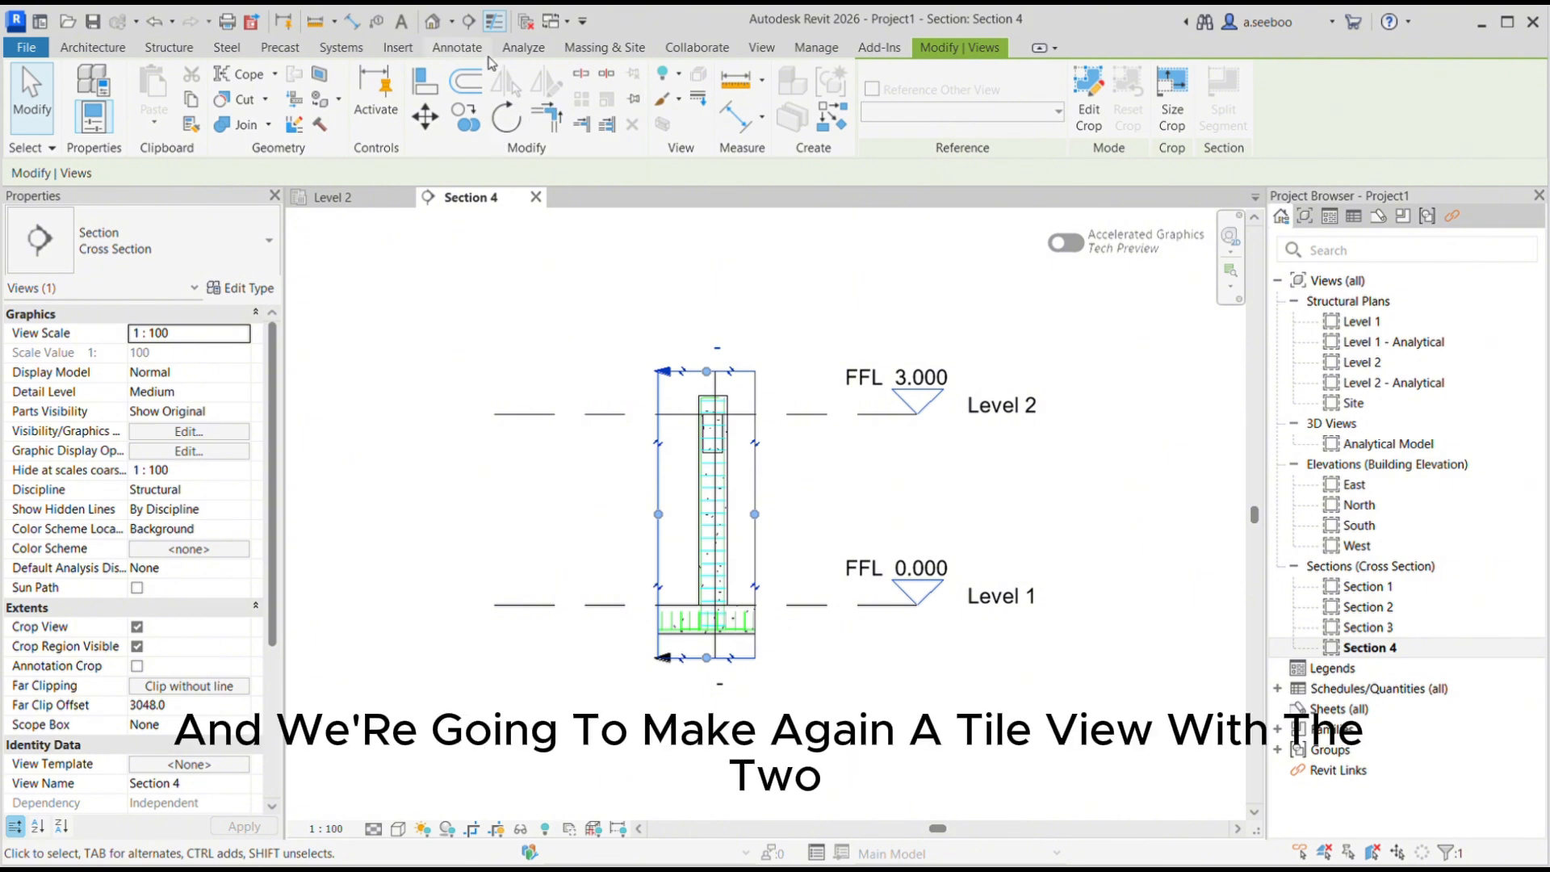
click(759, 50)
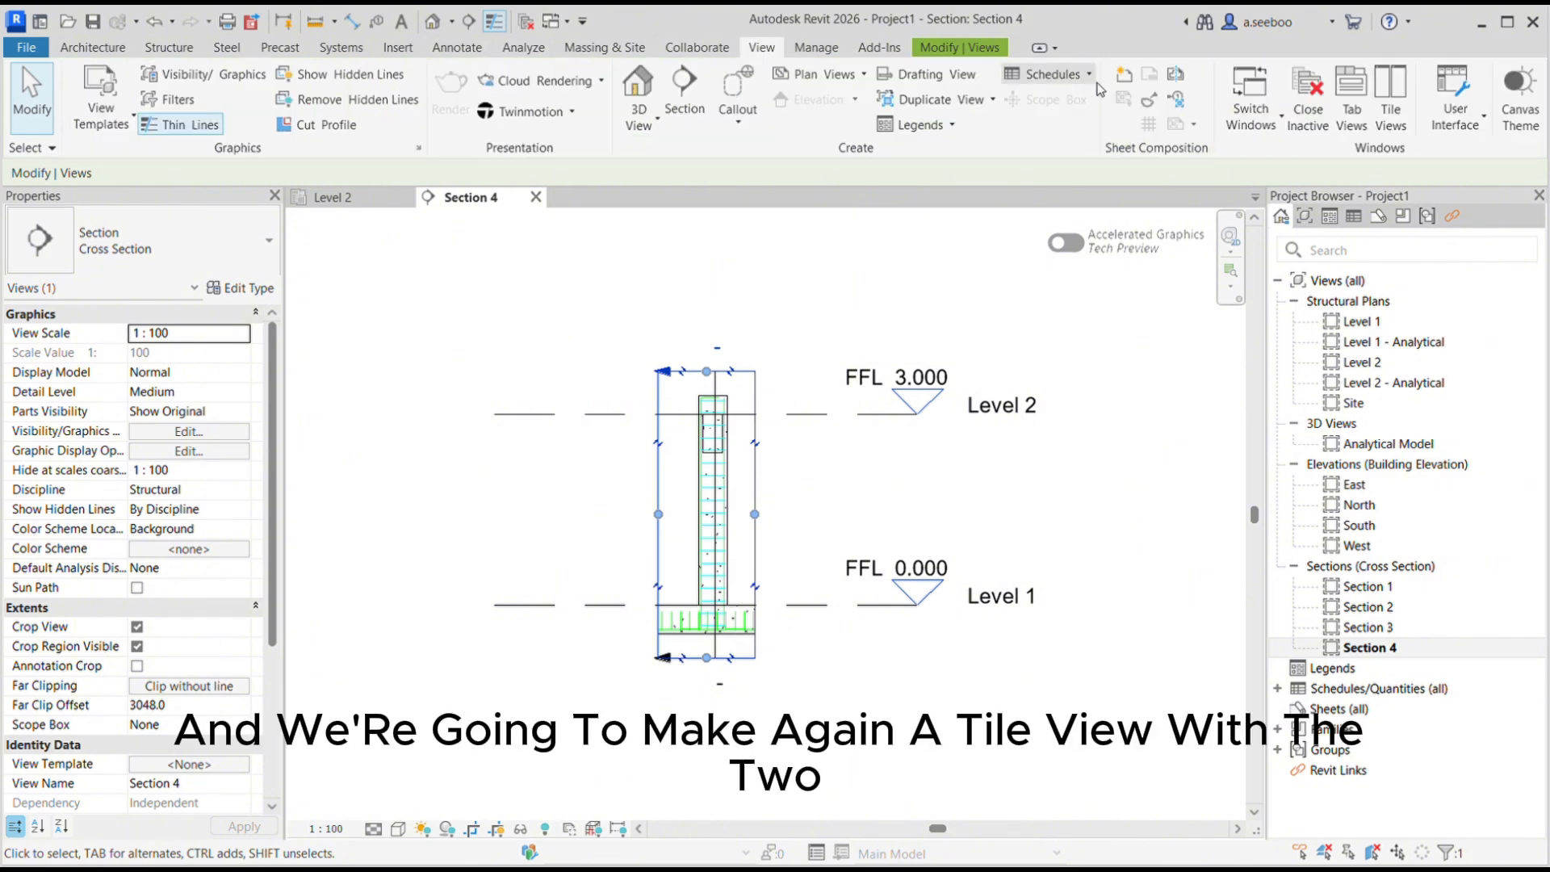
click(1405, 85)
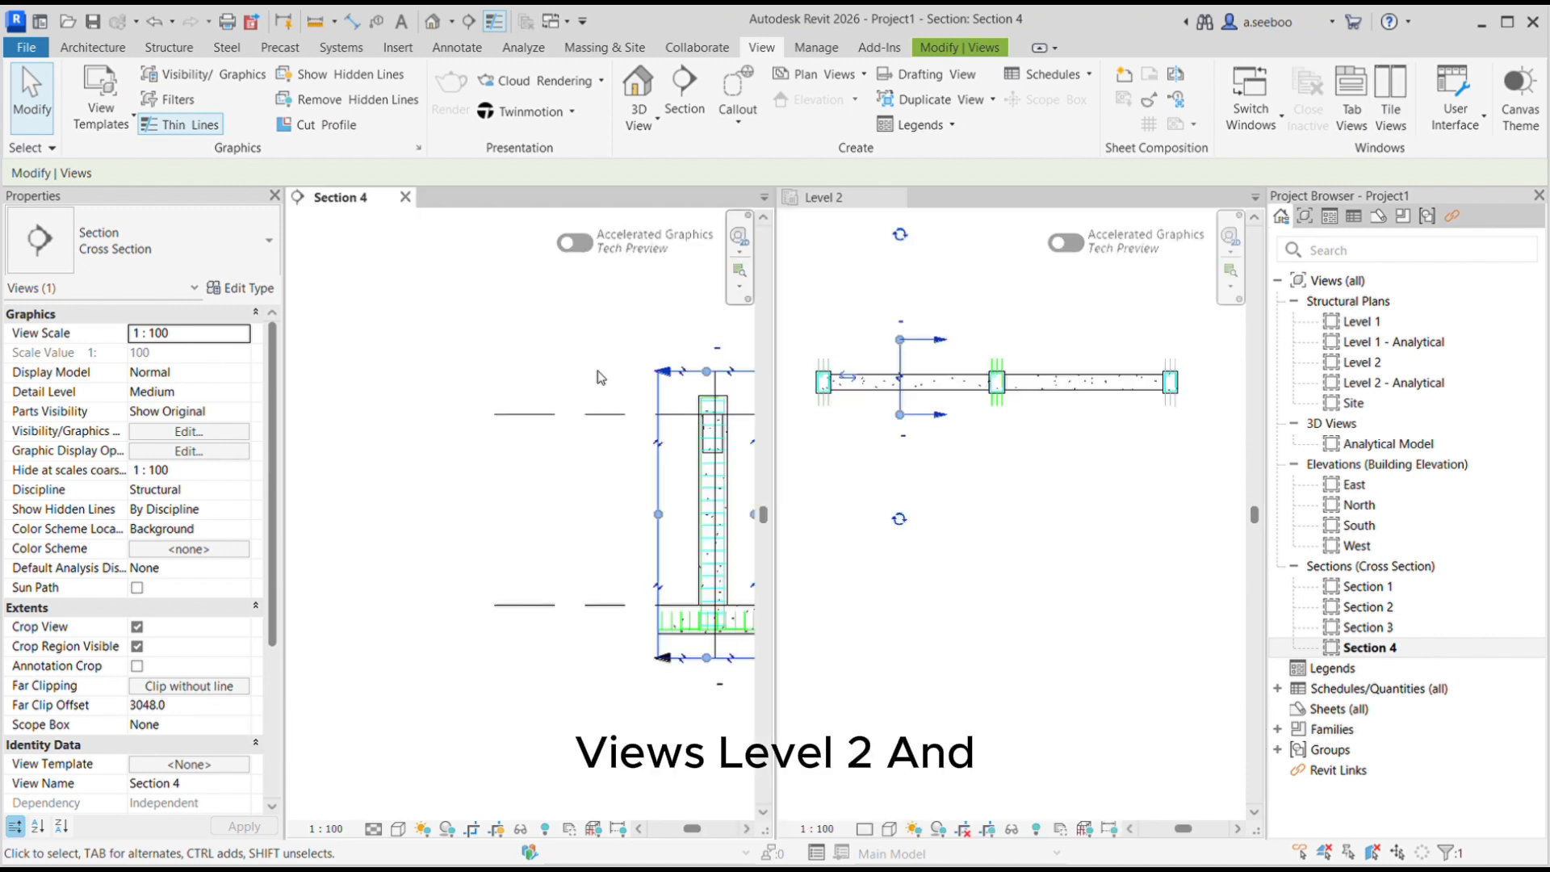
scroll(638, 452, up, 3)
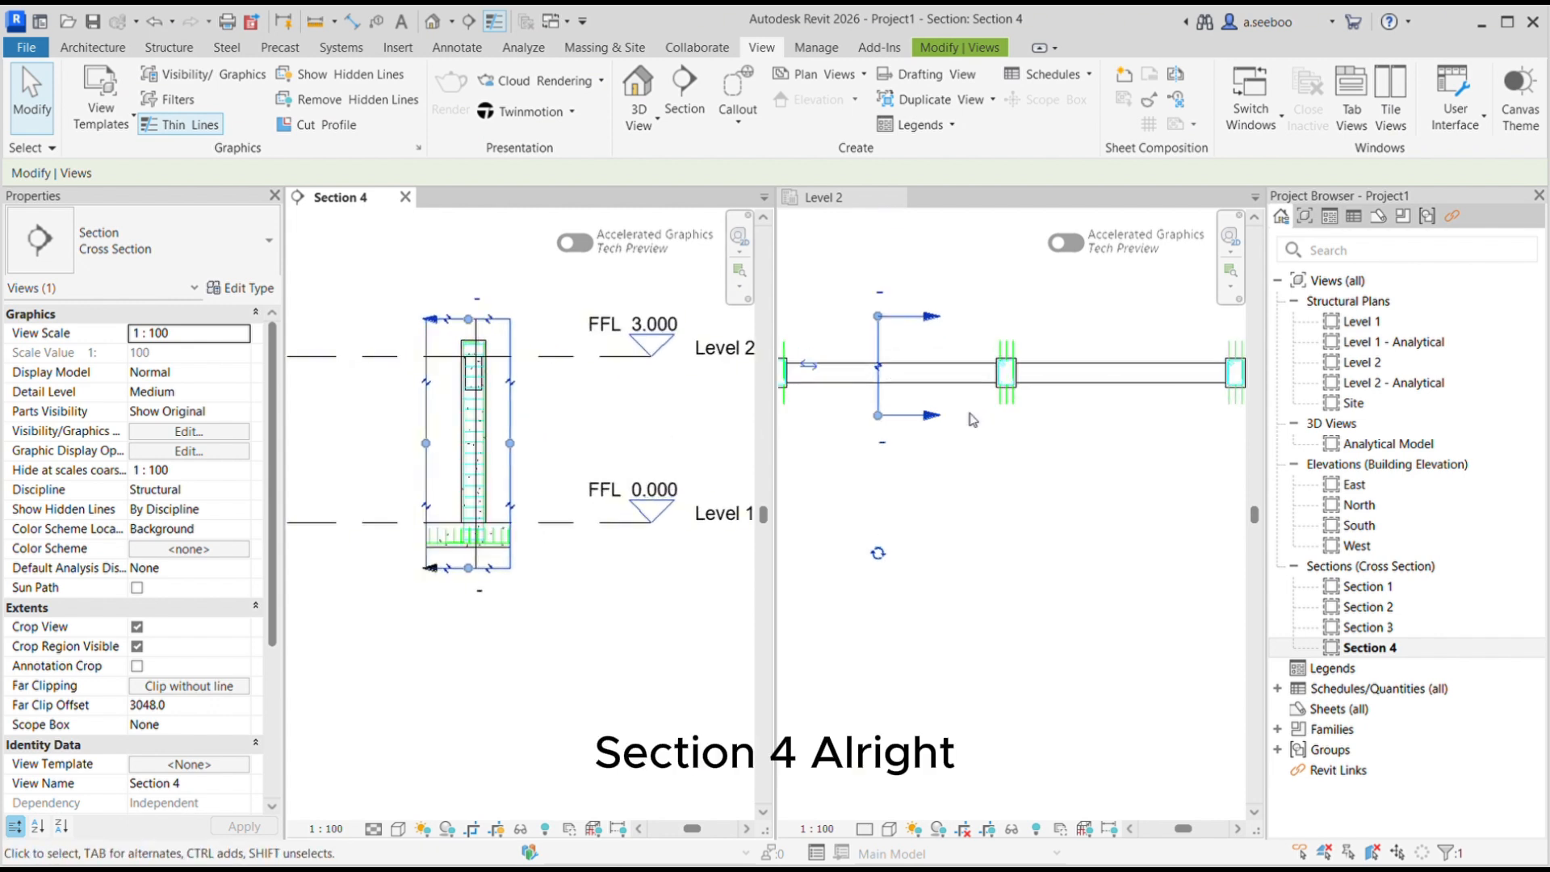
- Hide the column's horizontal links in the Section 4 view
scroll(530, 401, up, 5)
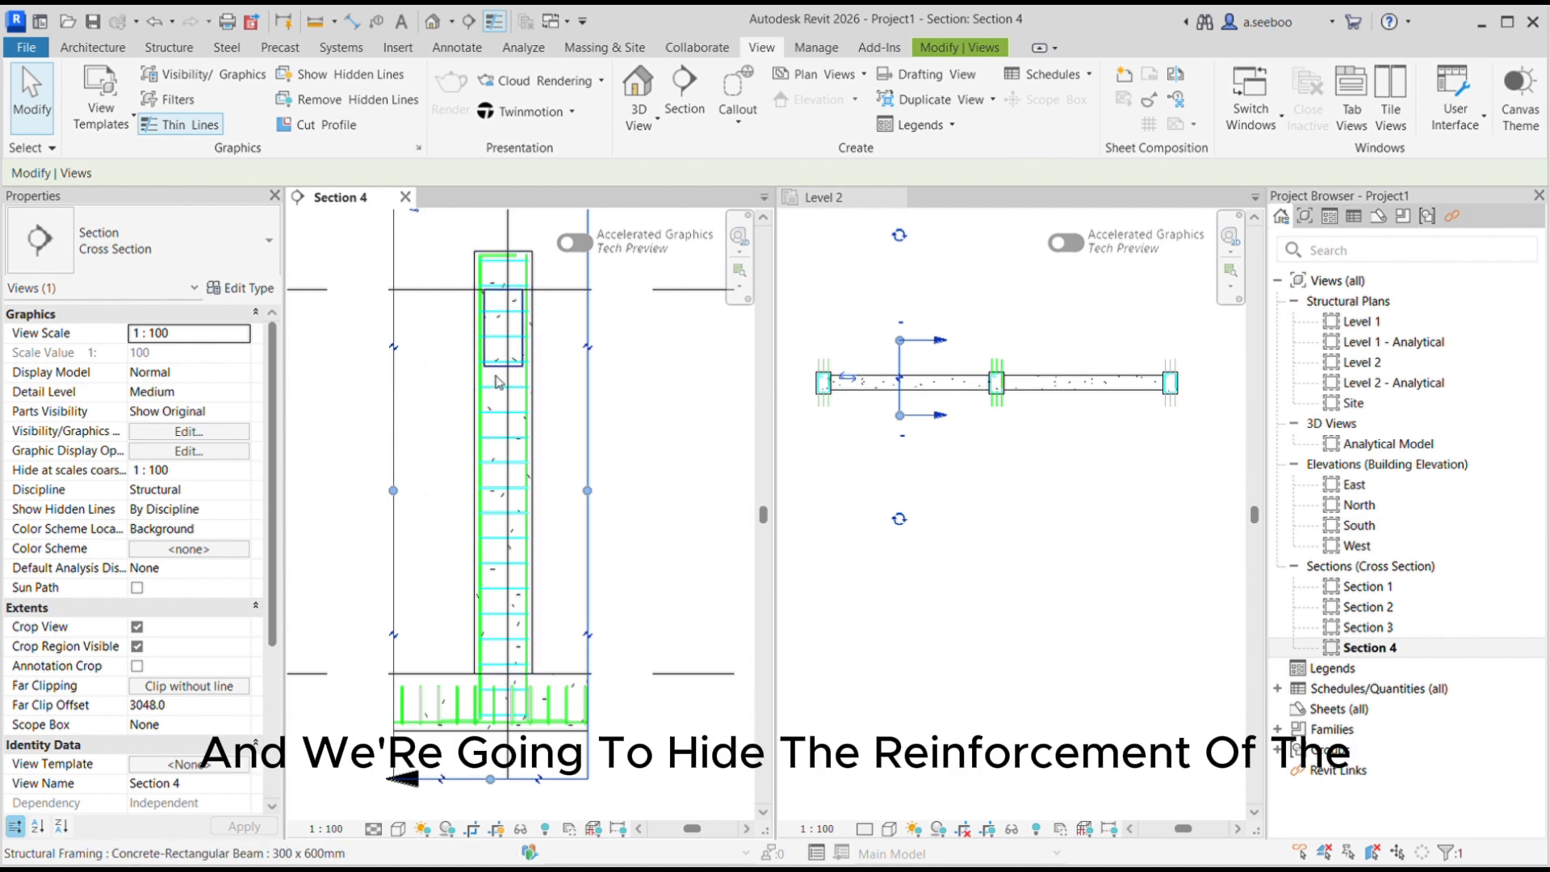
click(543, 414)
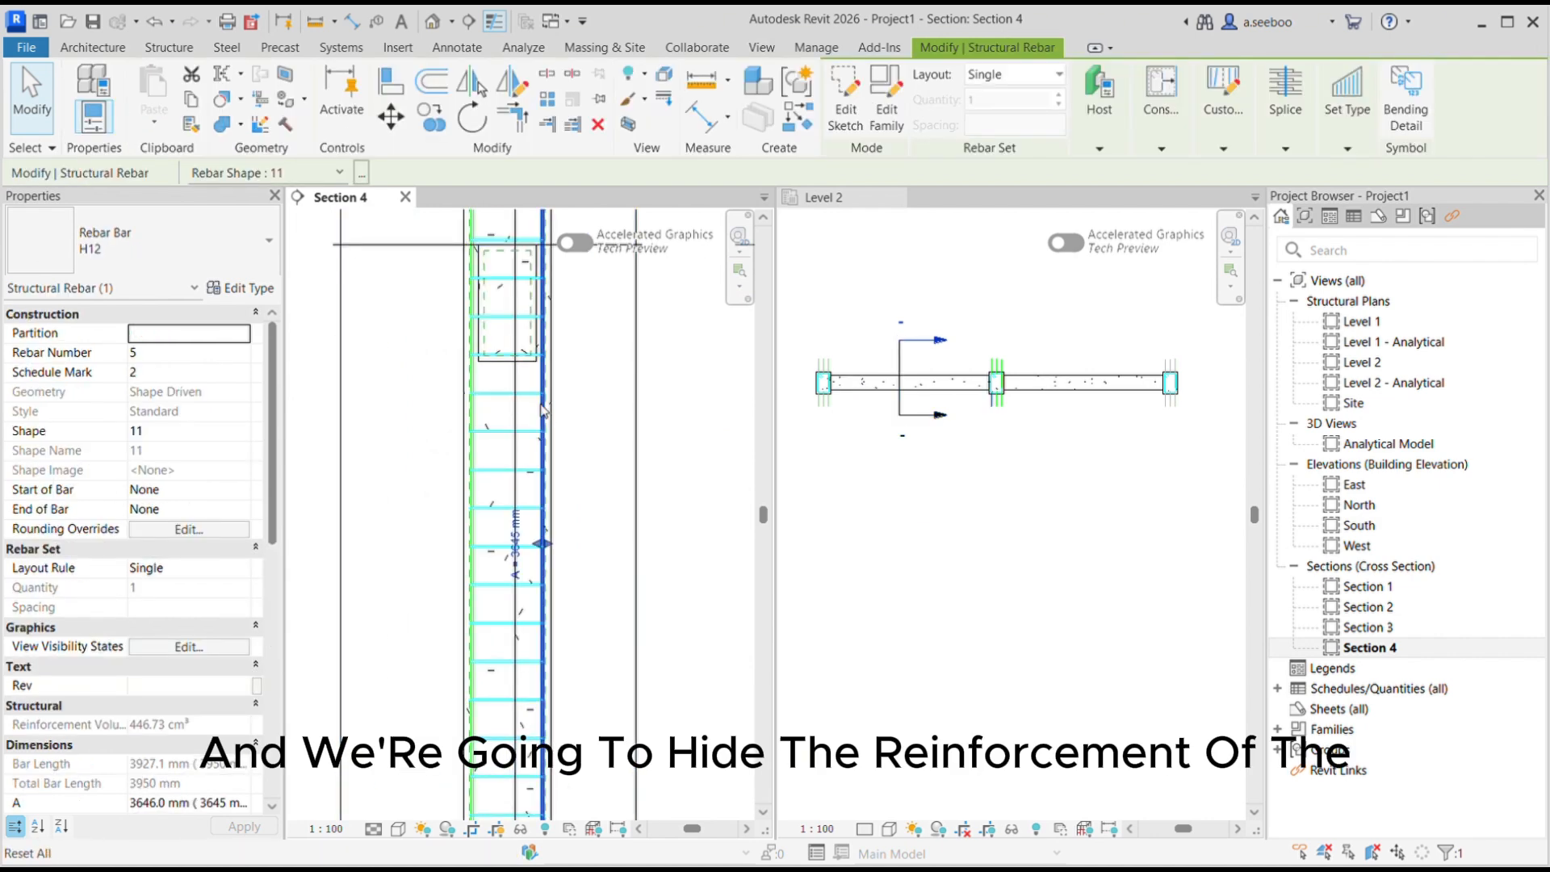
click(493, 405)
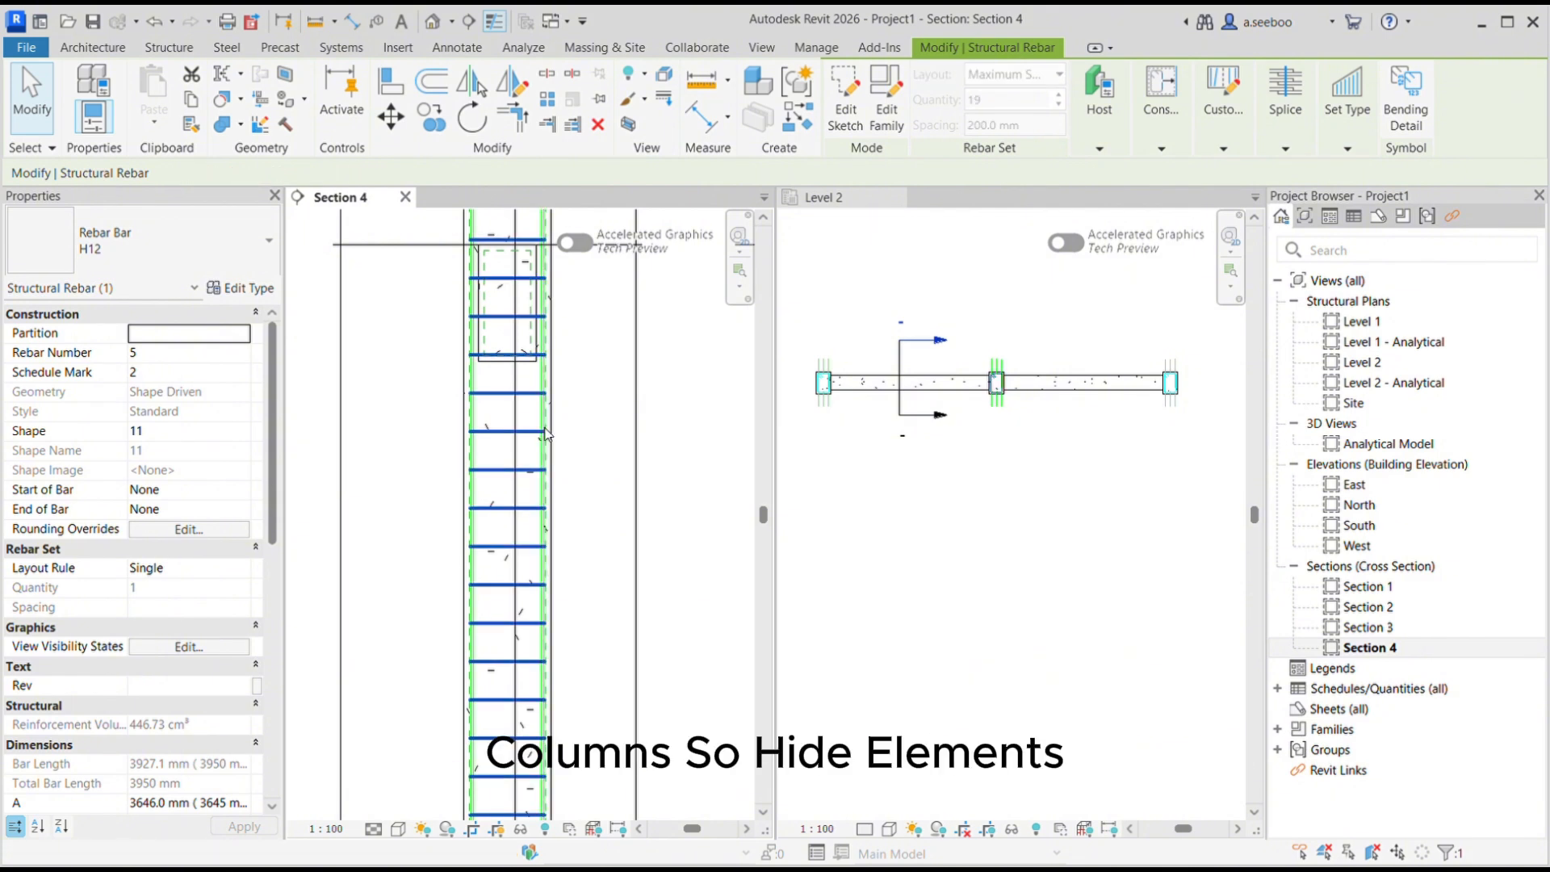
key(e)
key(h)
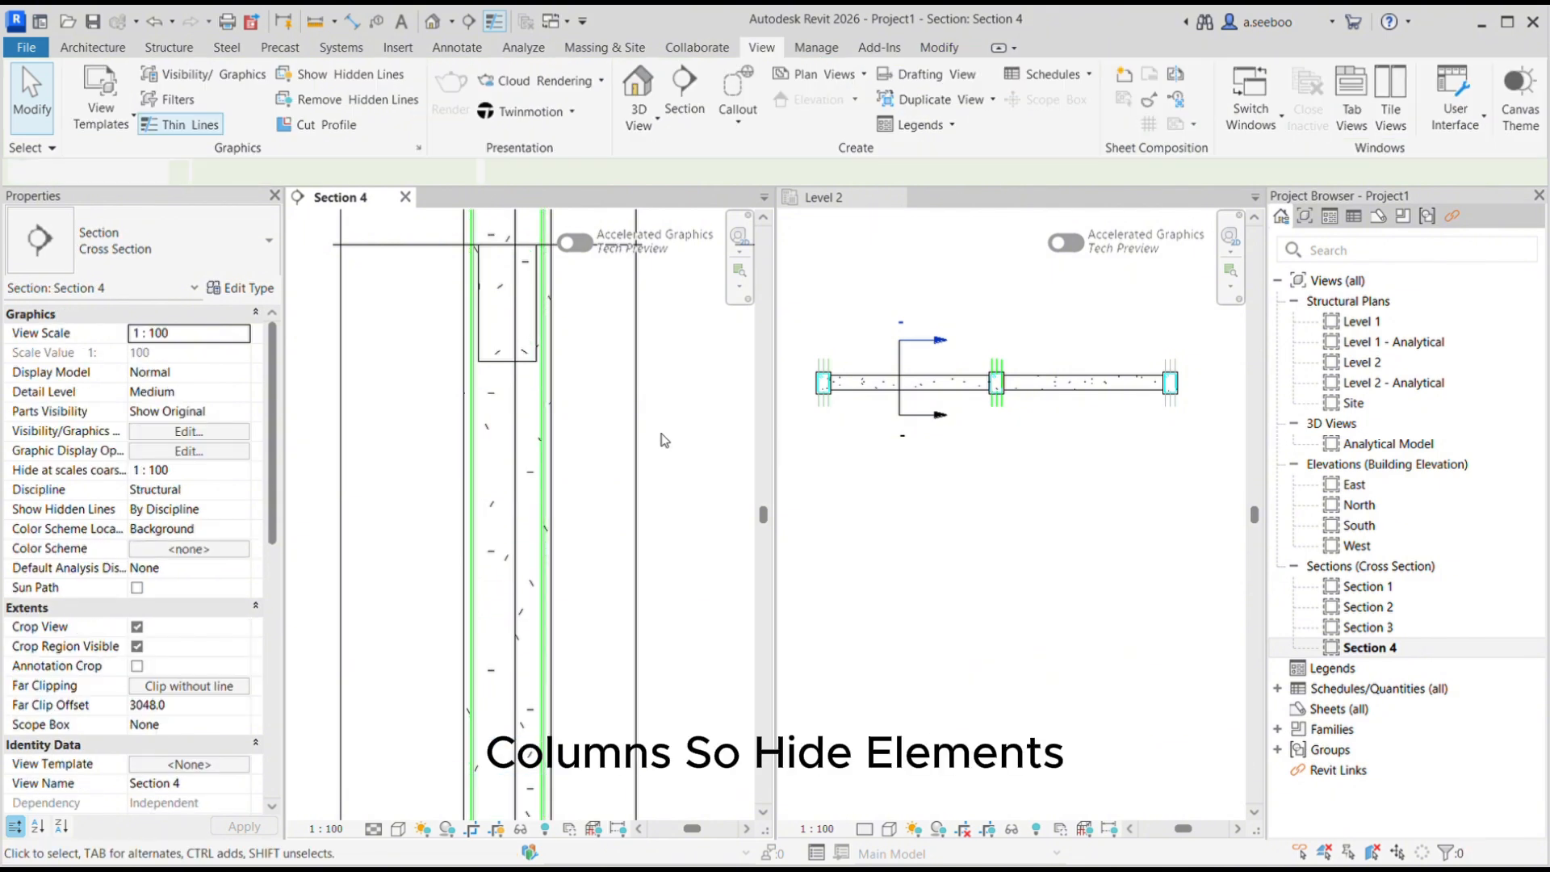
- Hide the column's vertical H12 bars in the Section 4 view
click(545, 428)
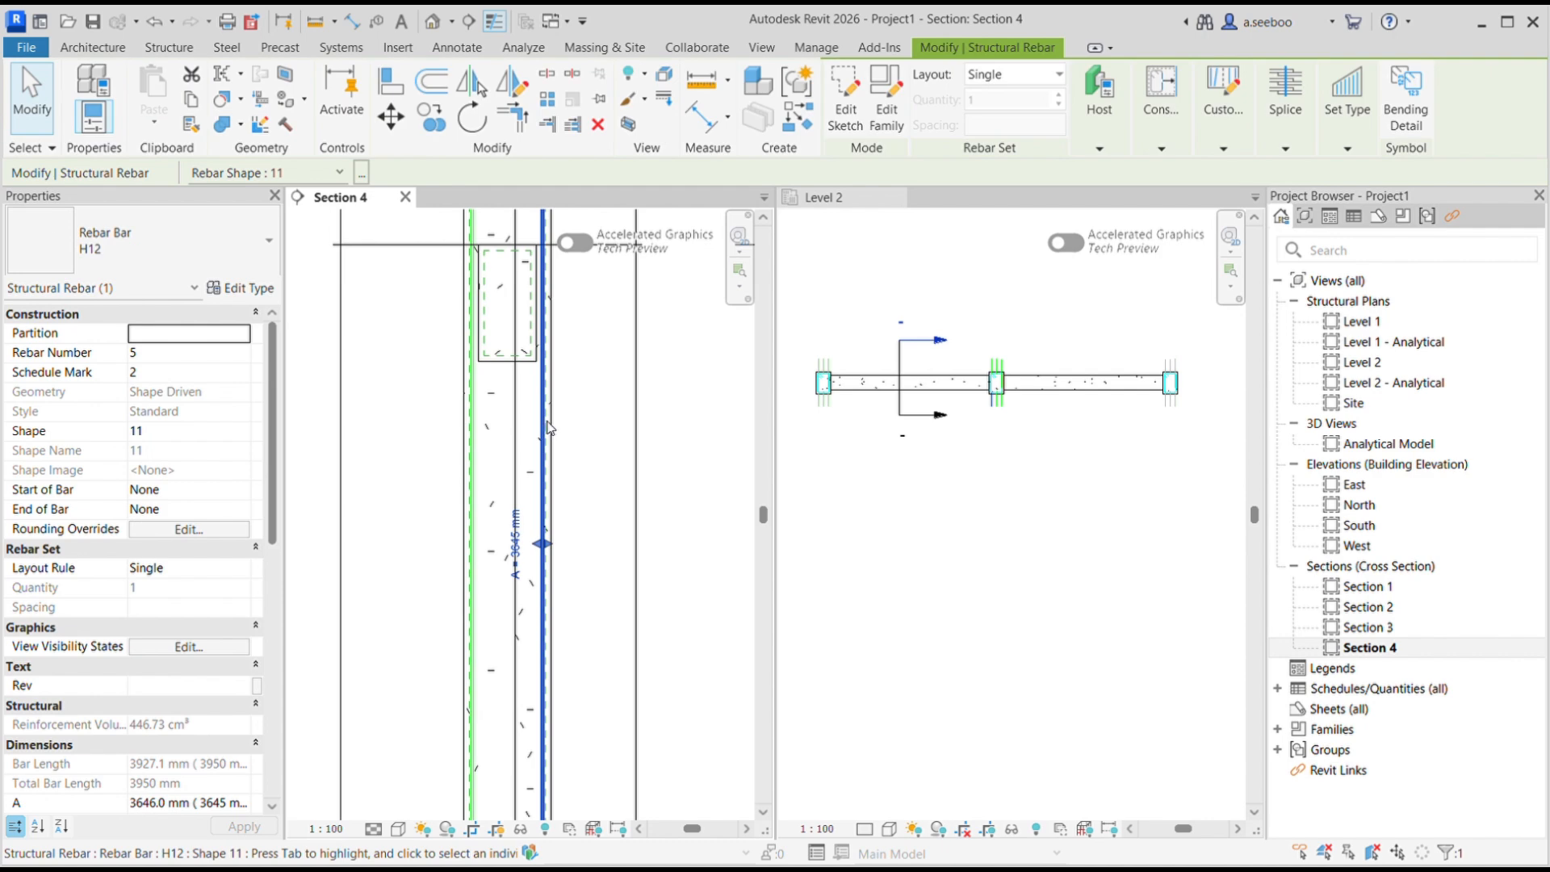
key(Escape)
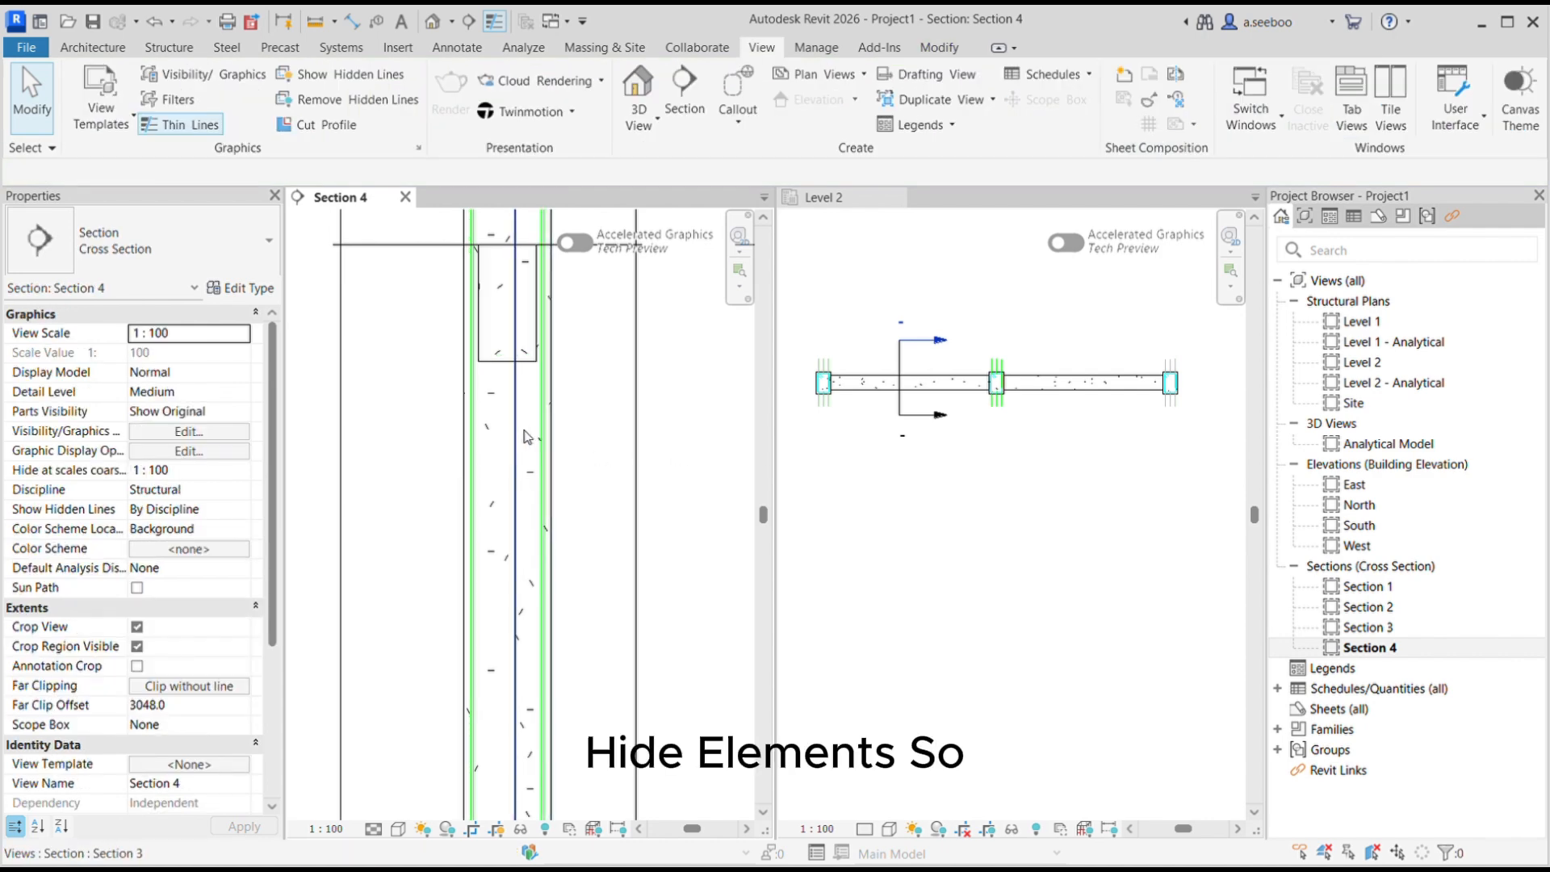
click(543, 434)
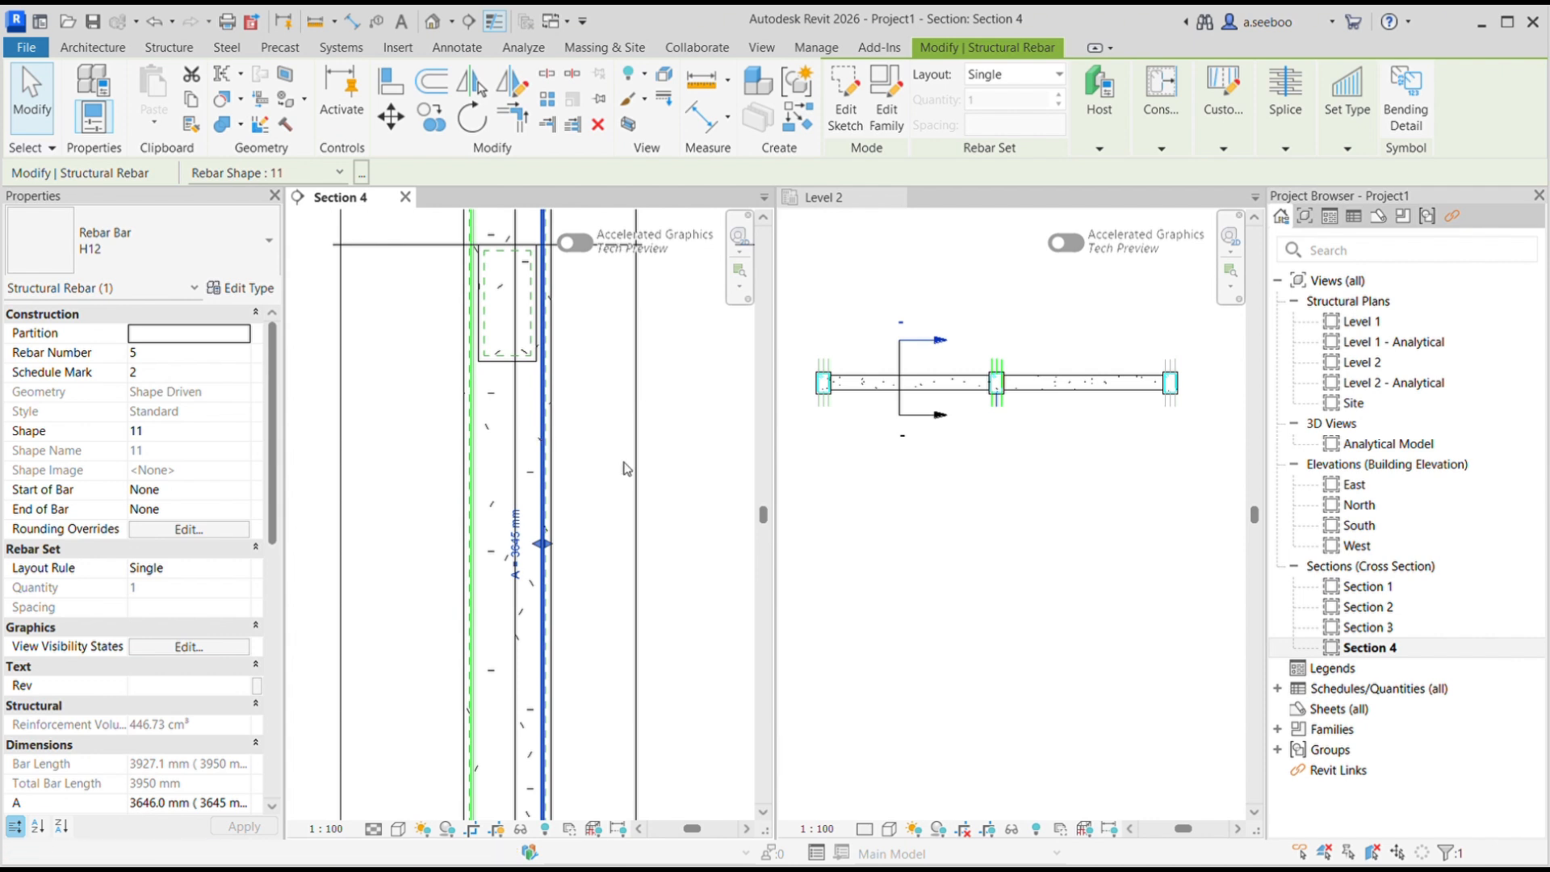
click(883, 560)
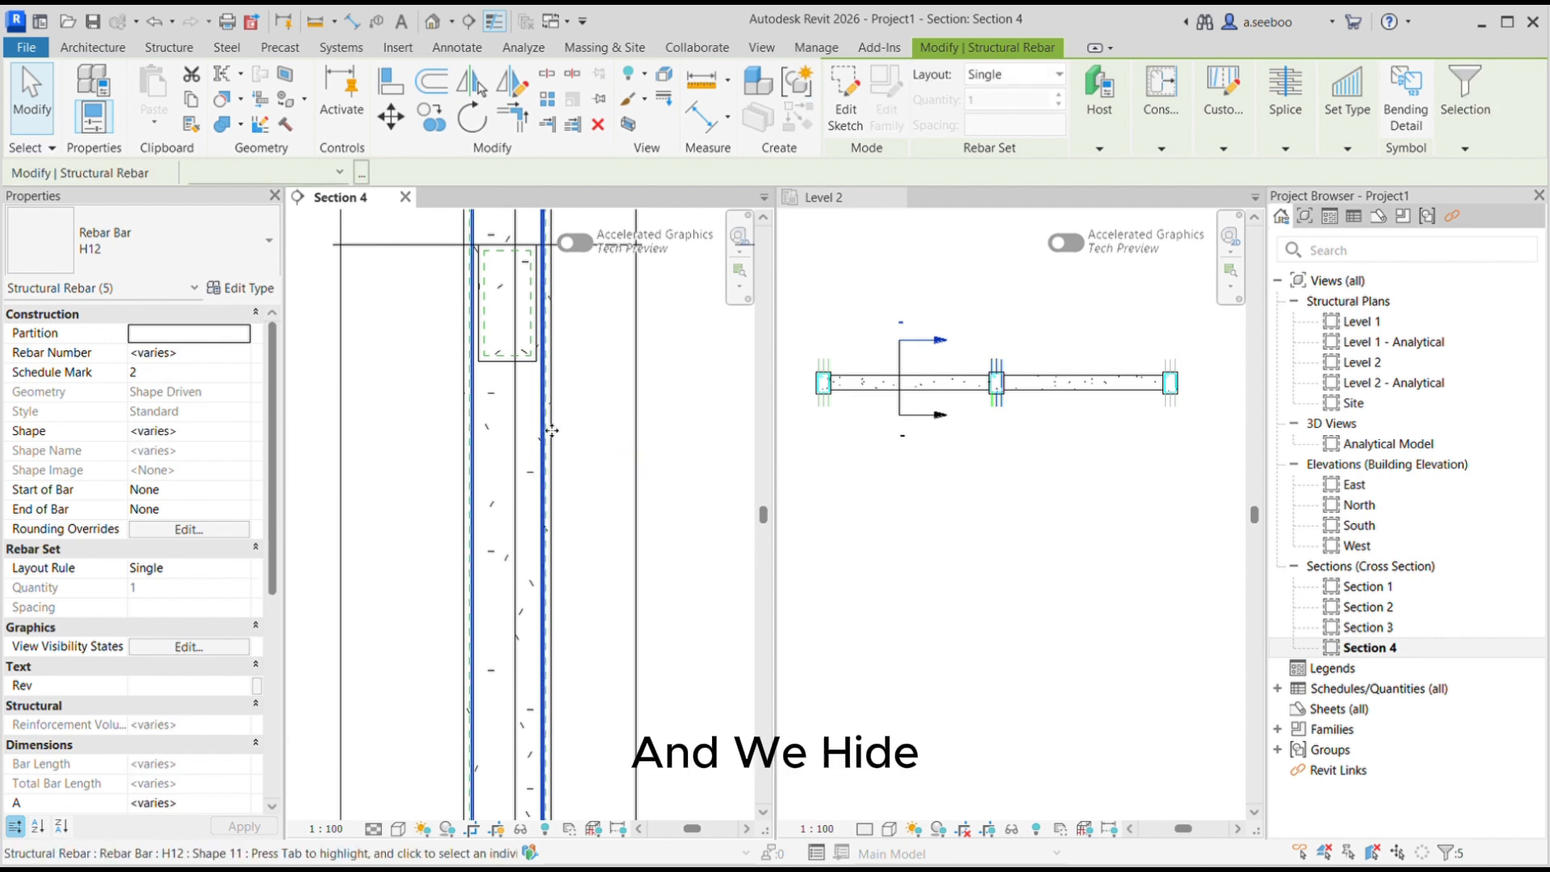
key(e)
key(h)
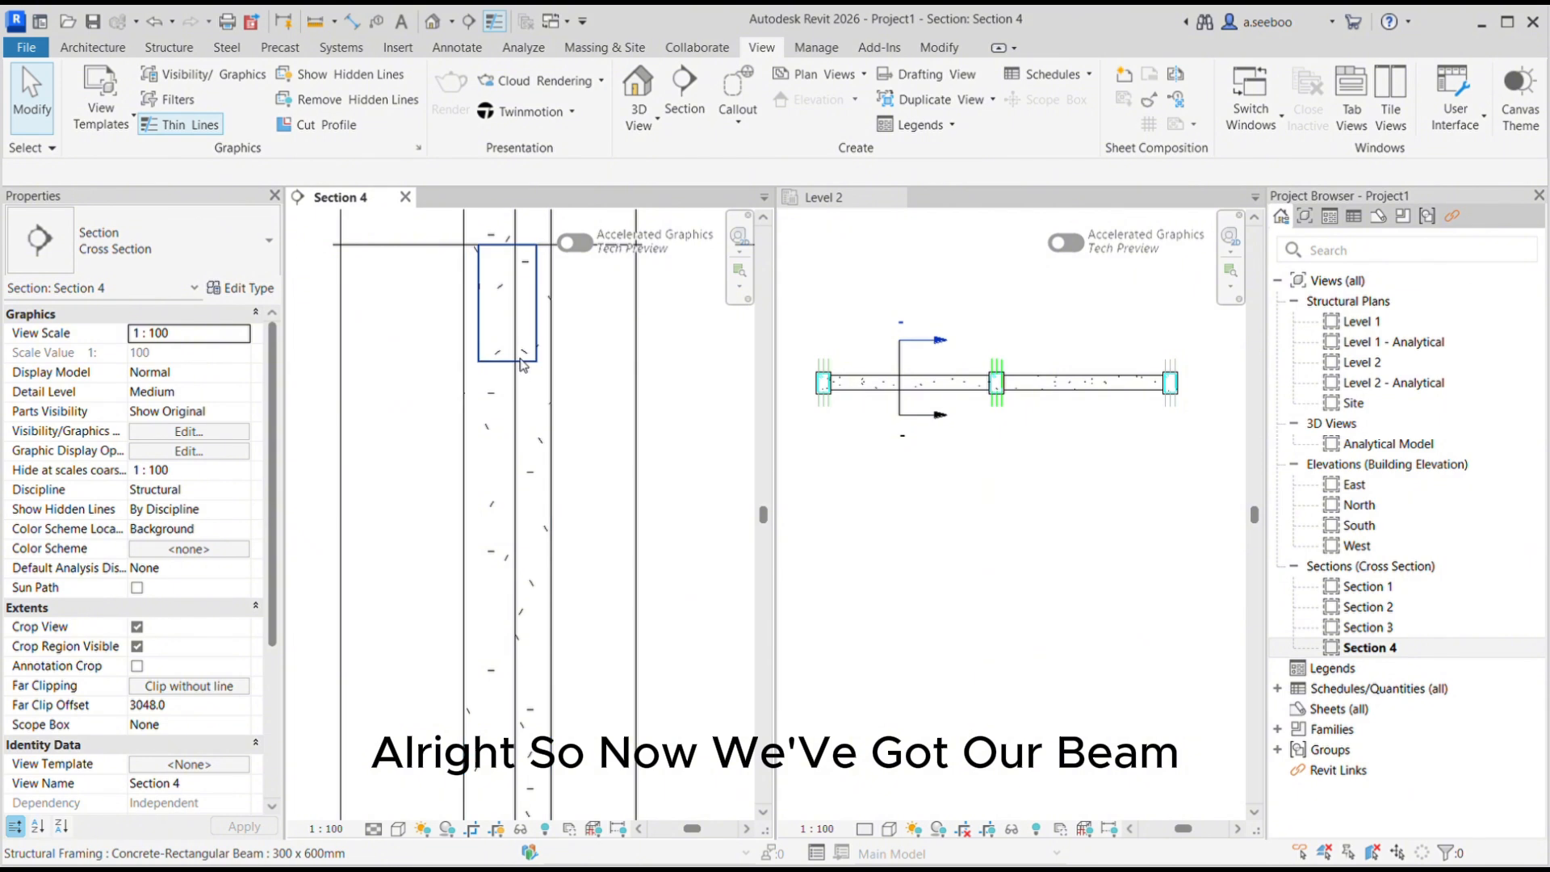
- Select the cut beam in Section 4 and review the project's rebar cover settings
click(523, 367)
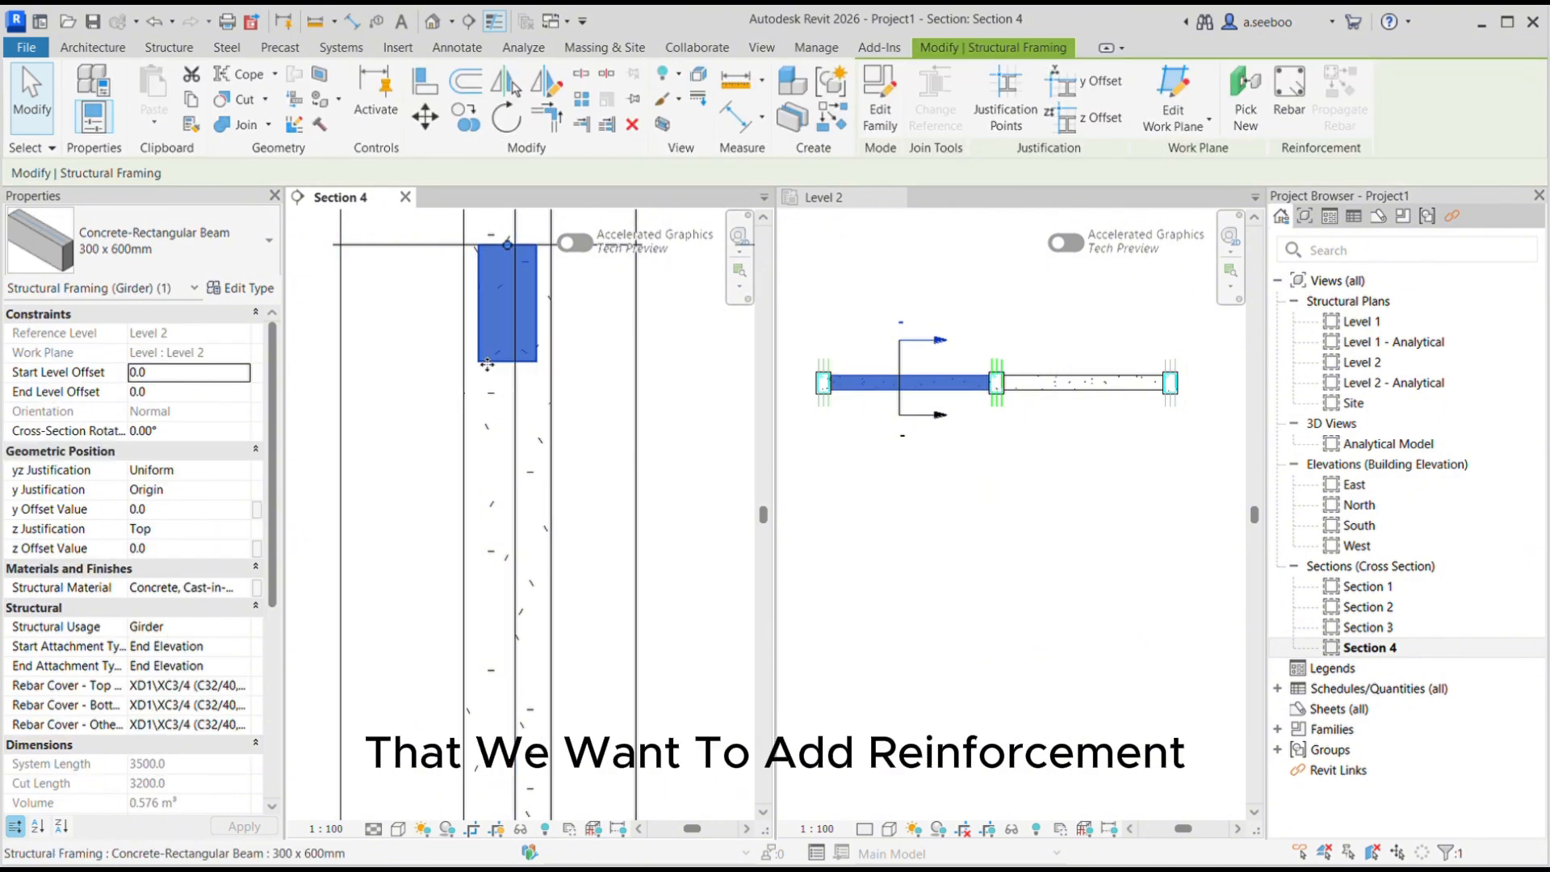
scroll(569, 412, down, 2)
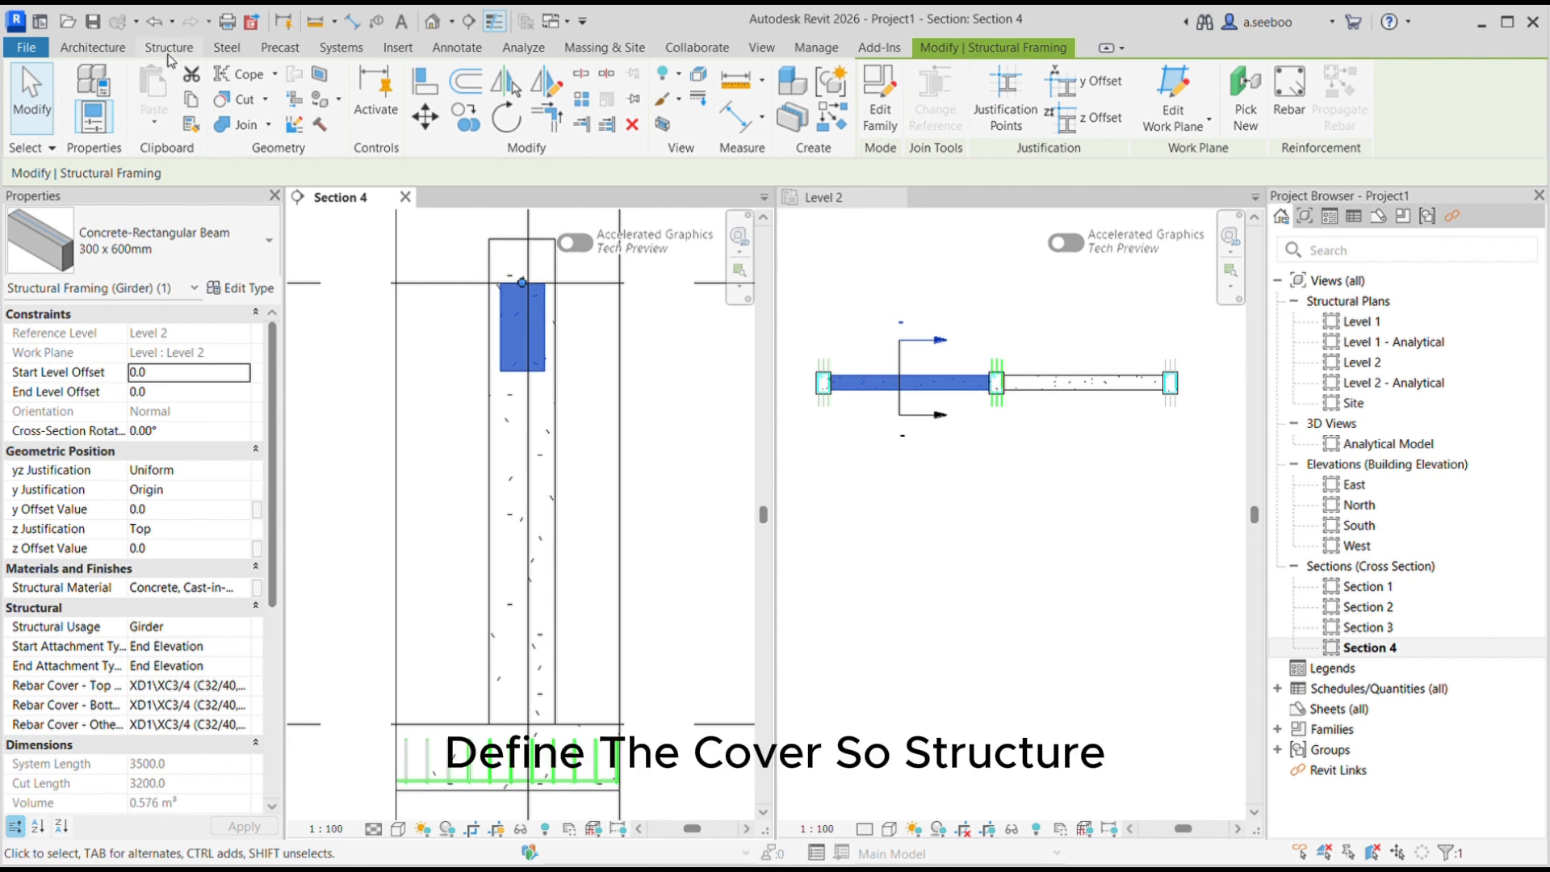
click(168, 50)
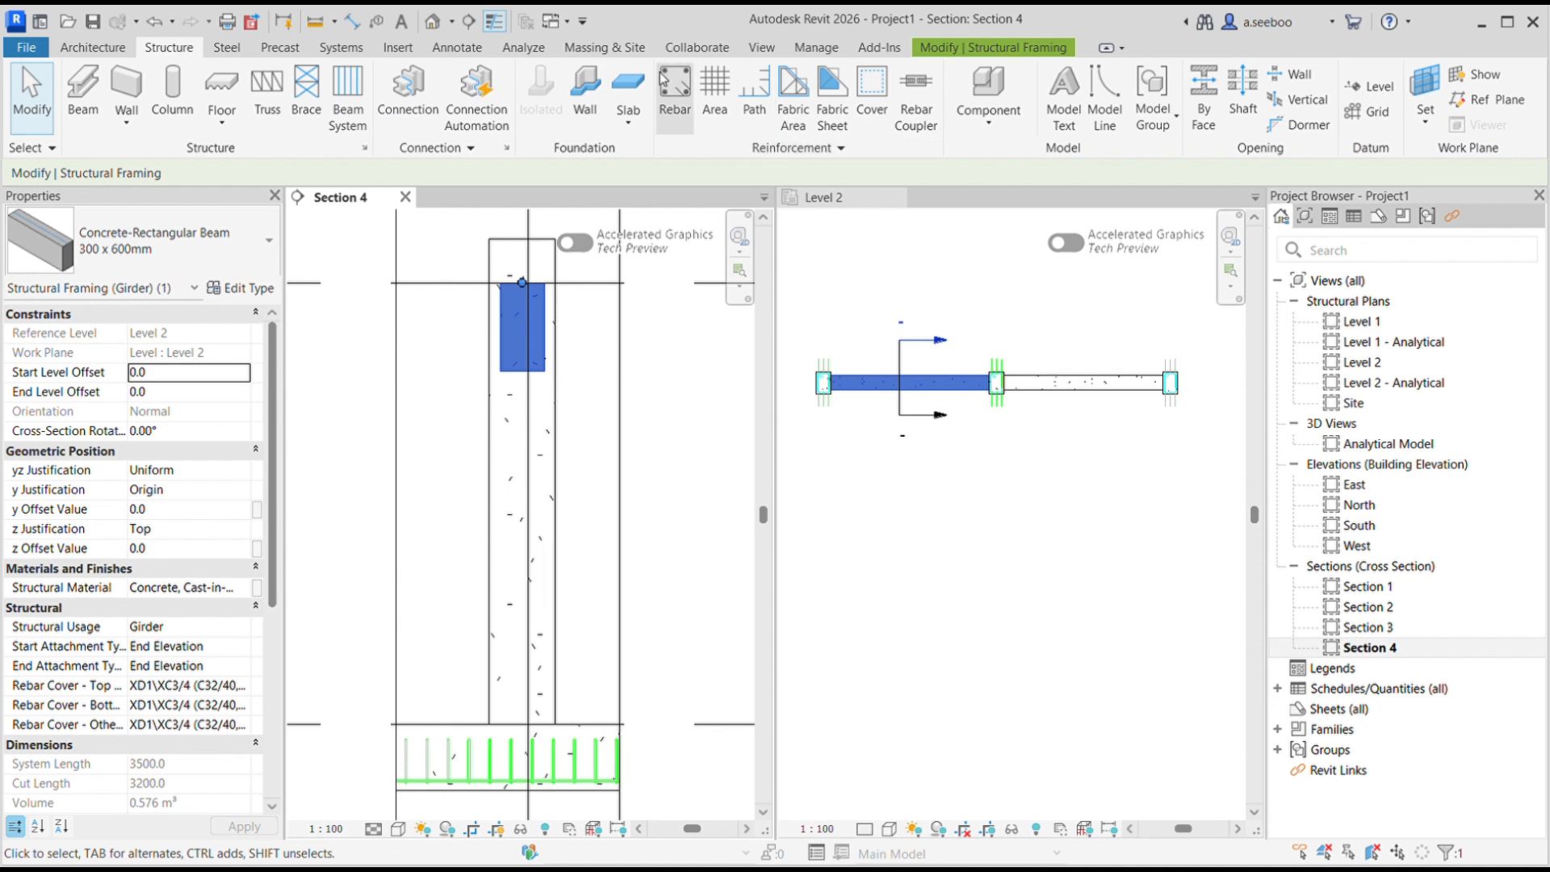
click(778, 168)
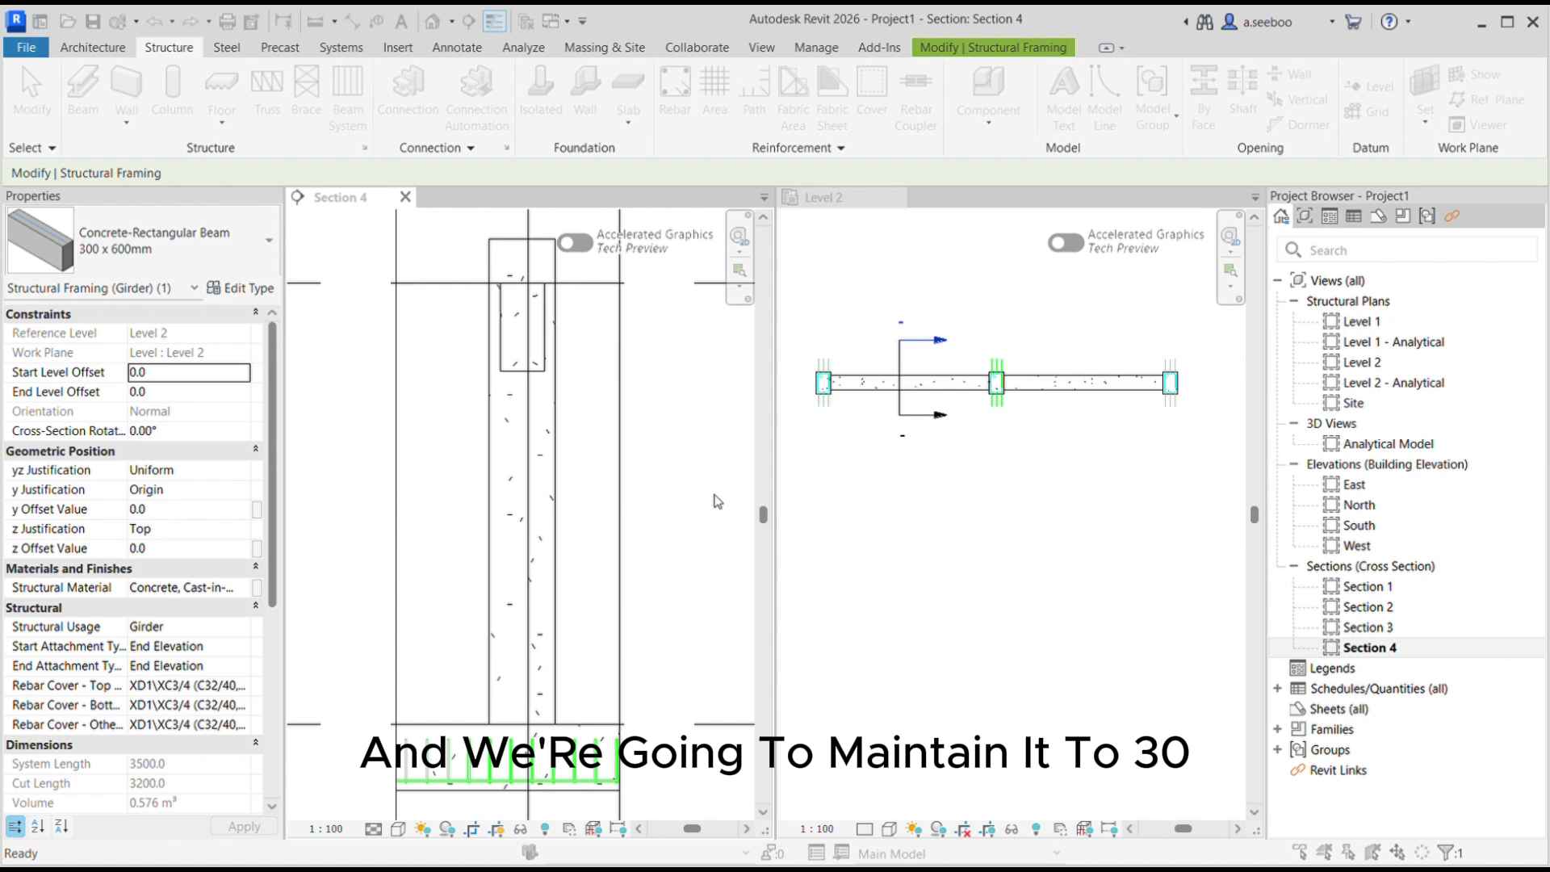
click(720, 490)
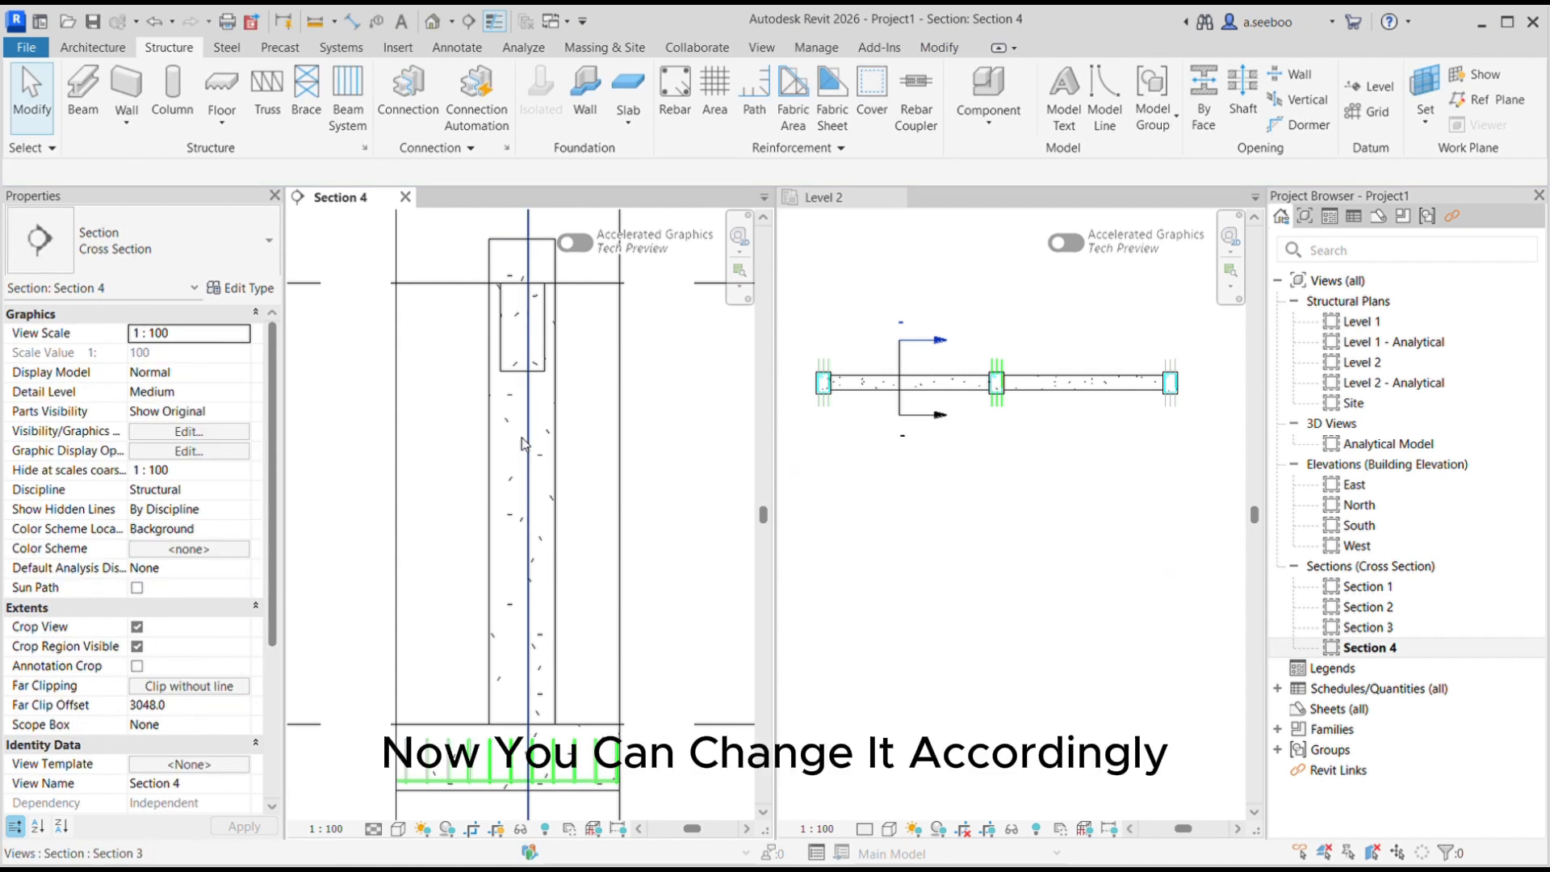
- Set the top, bottom and other-face rebar covers of the beam cut in Section 4 to Beam Cover <30 mm>
click(545, 373)
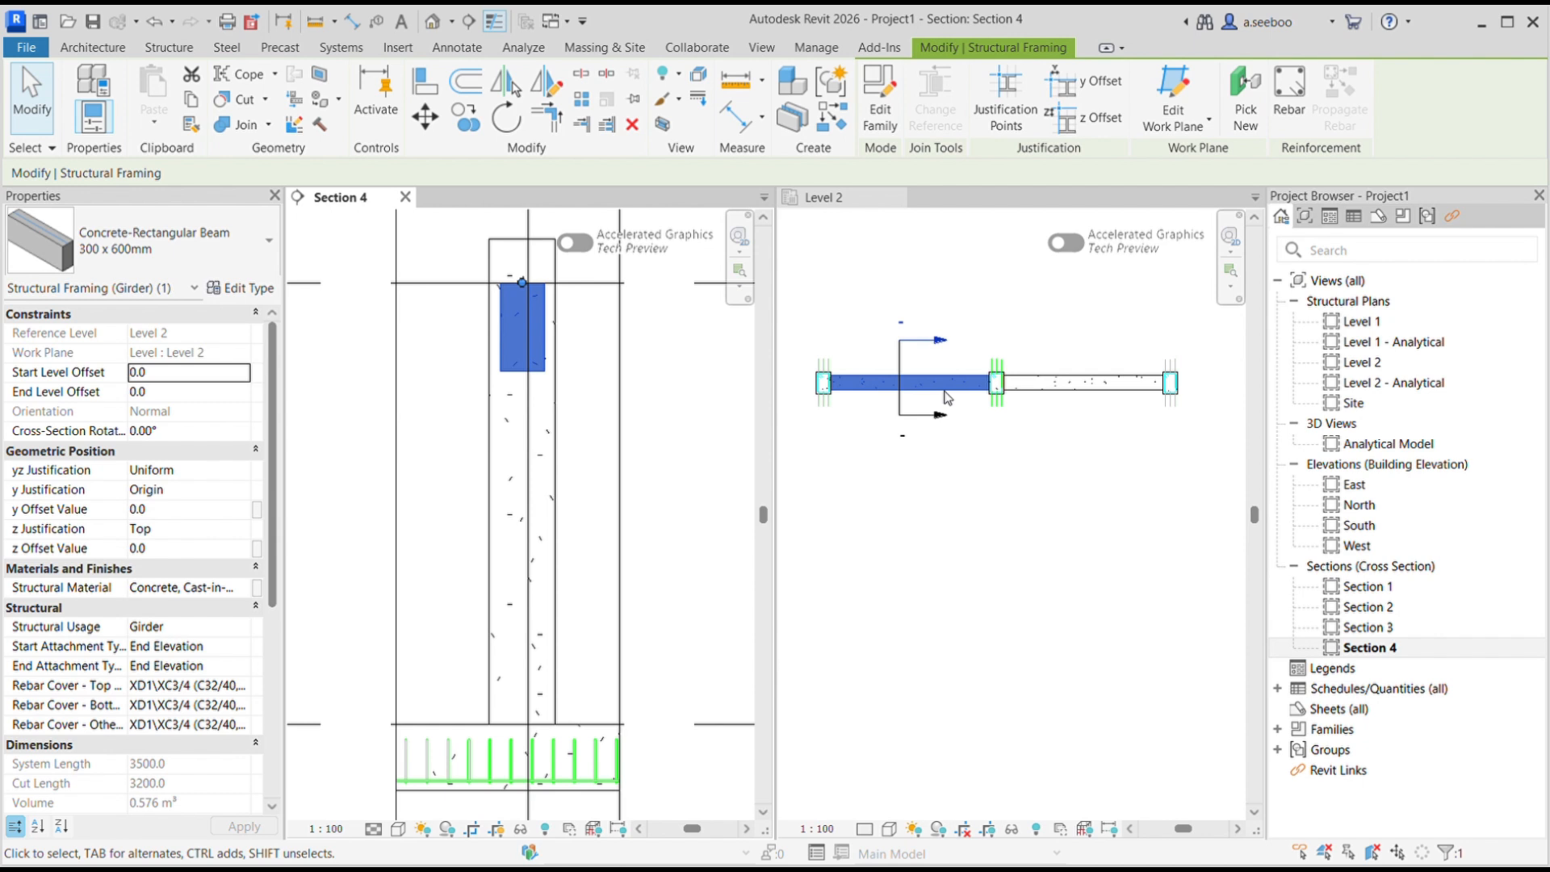
scroll(1038, 370, down, 2)
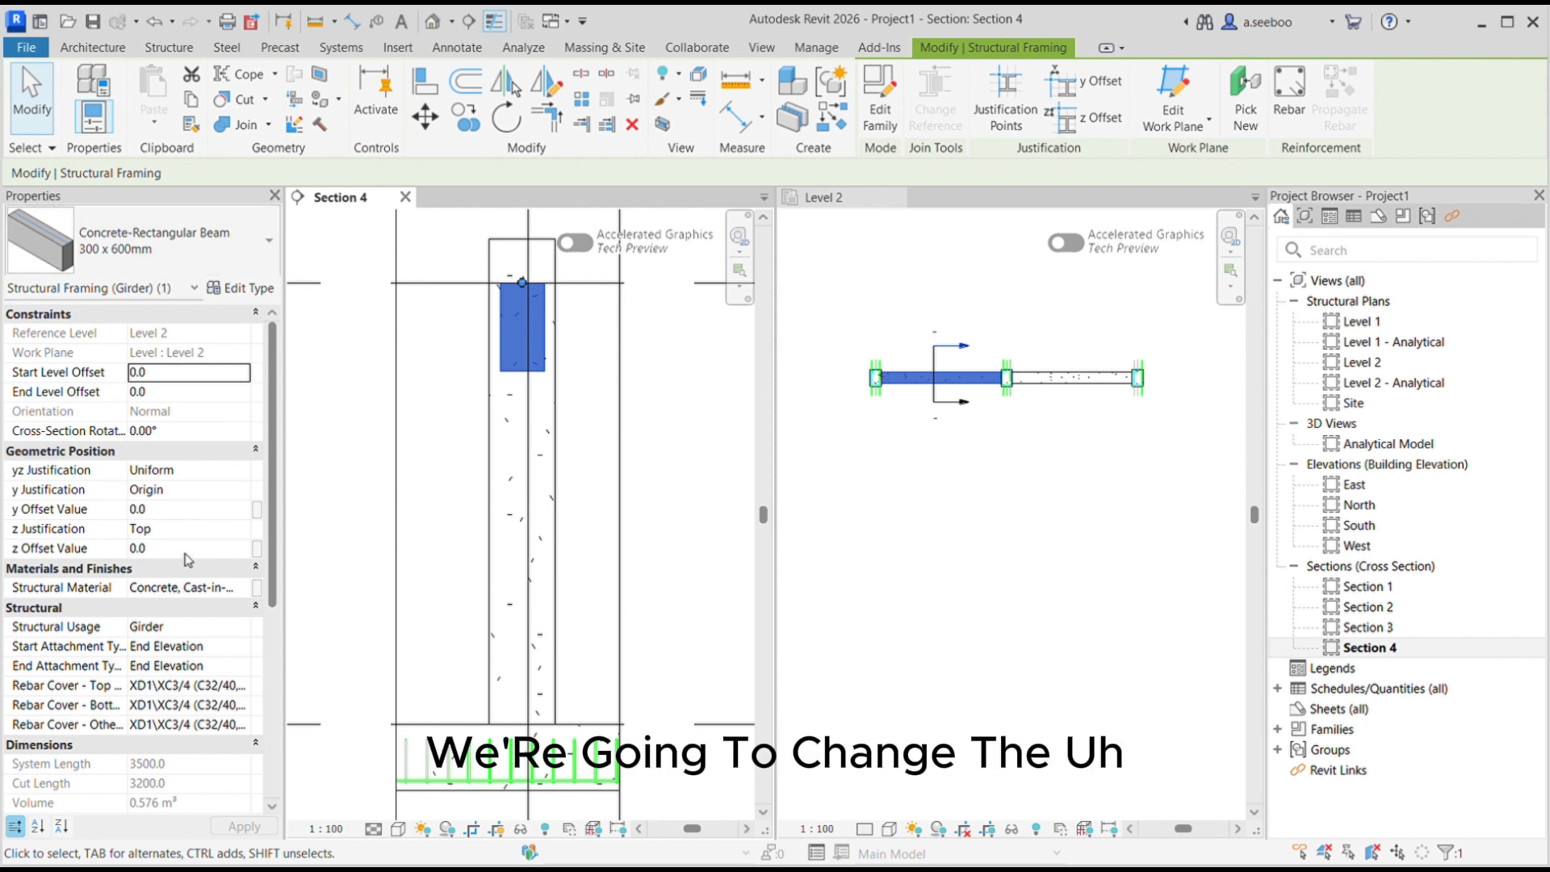
scroll(172, 428, down, 2)
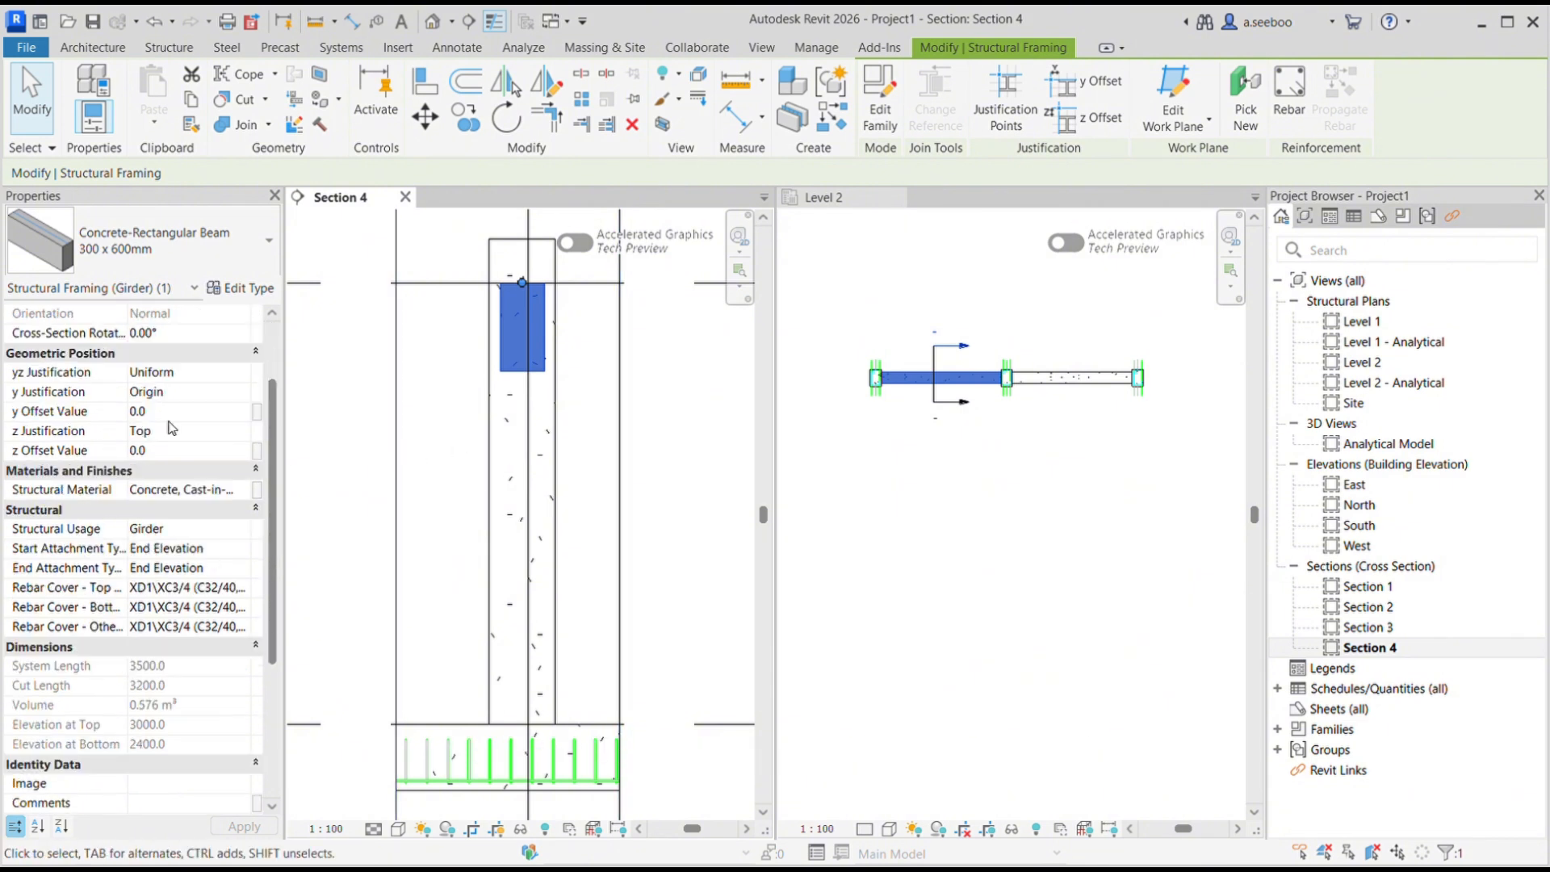
click(247, 593)
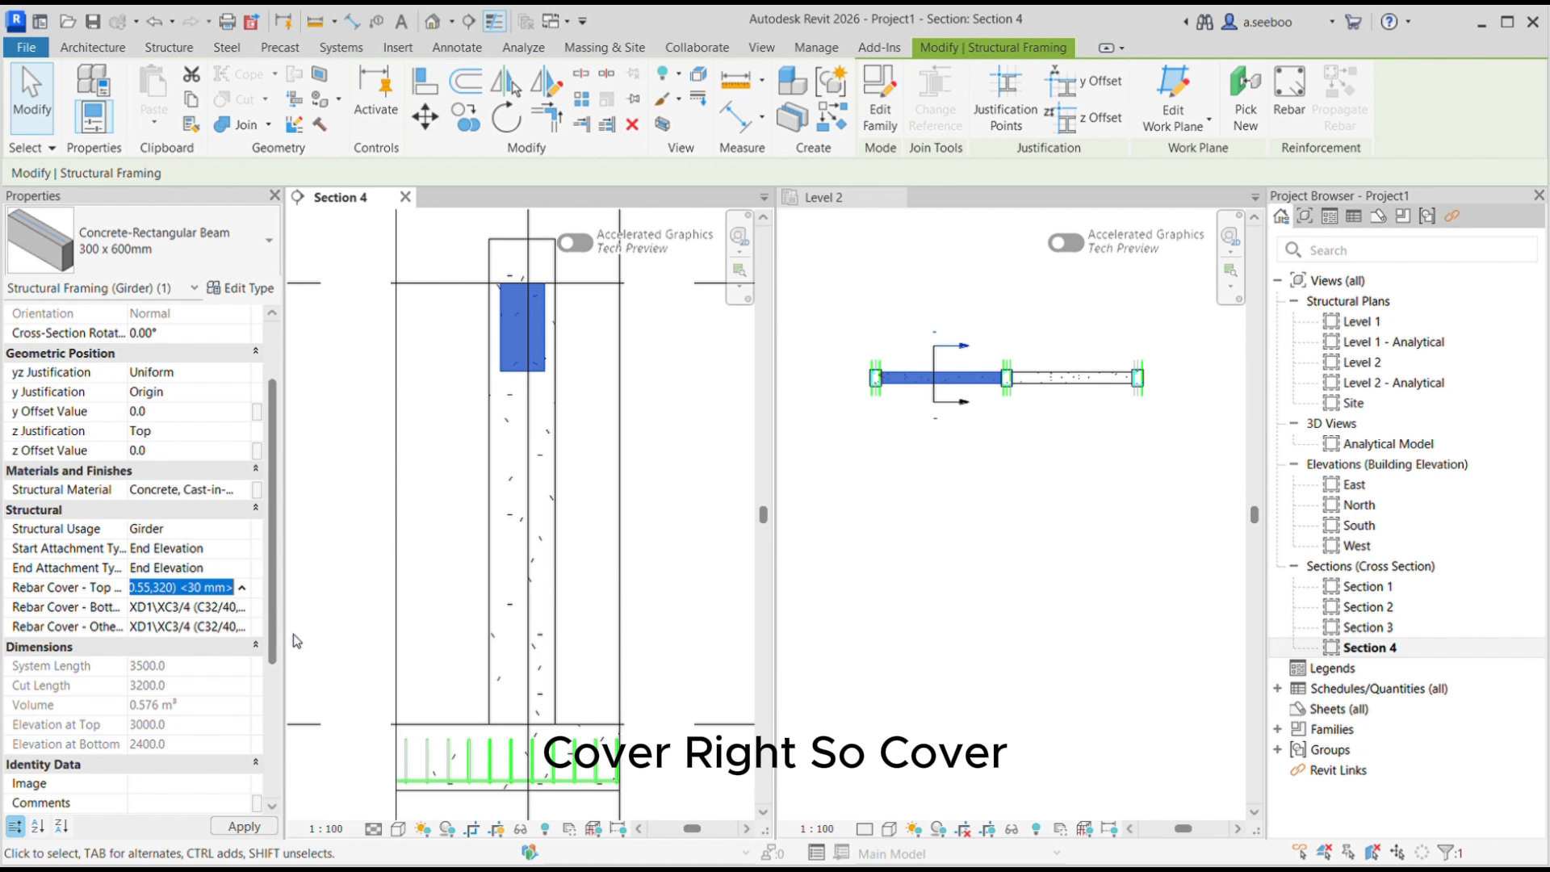
click(232, 602)
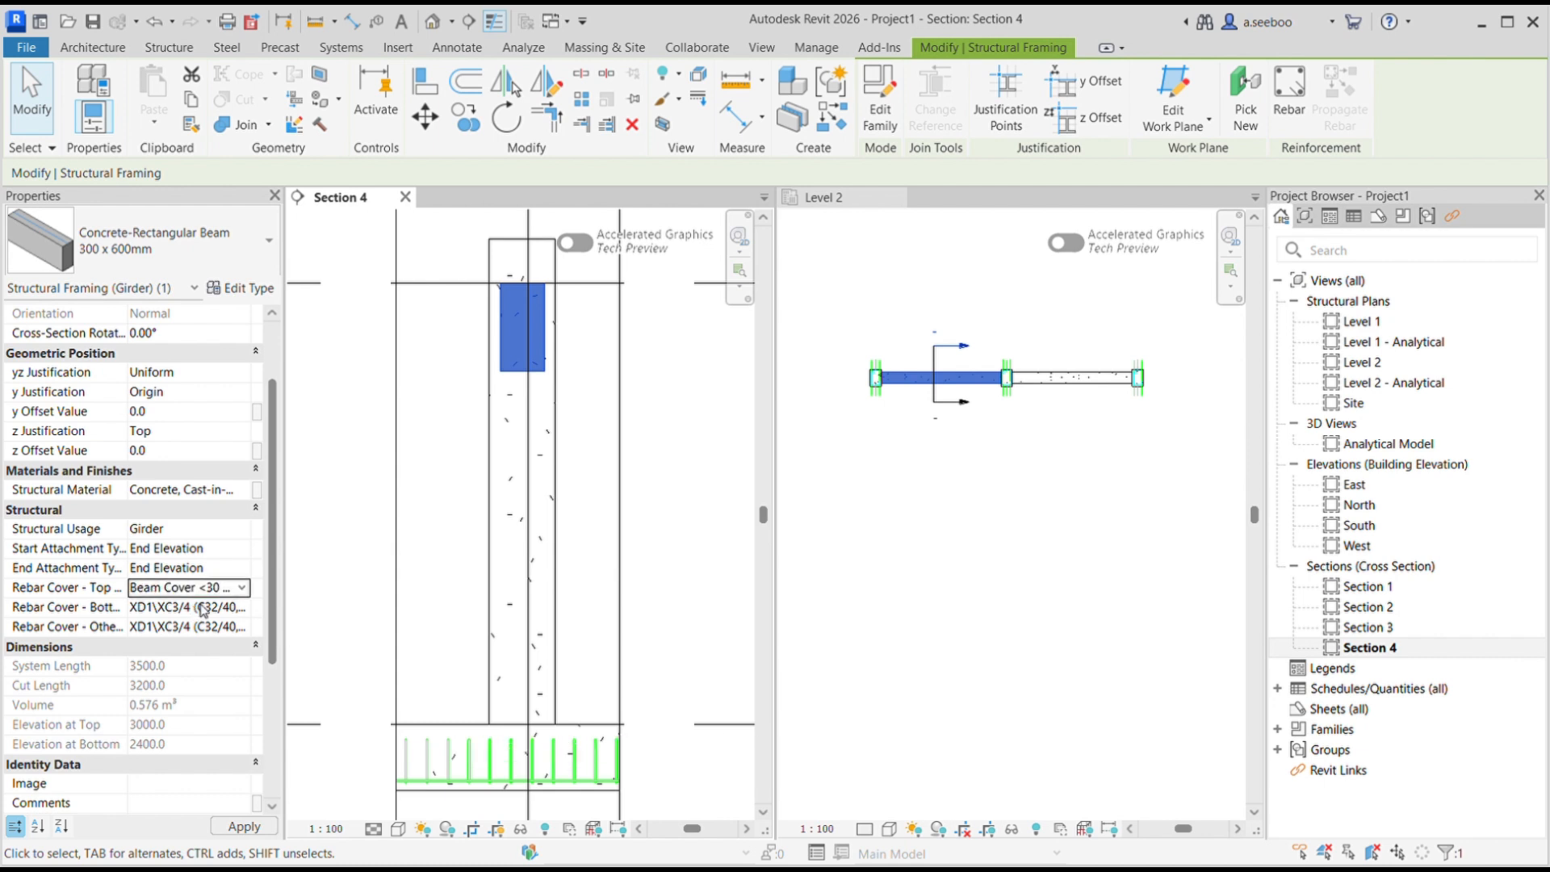
click(231, 607)
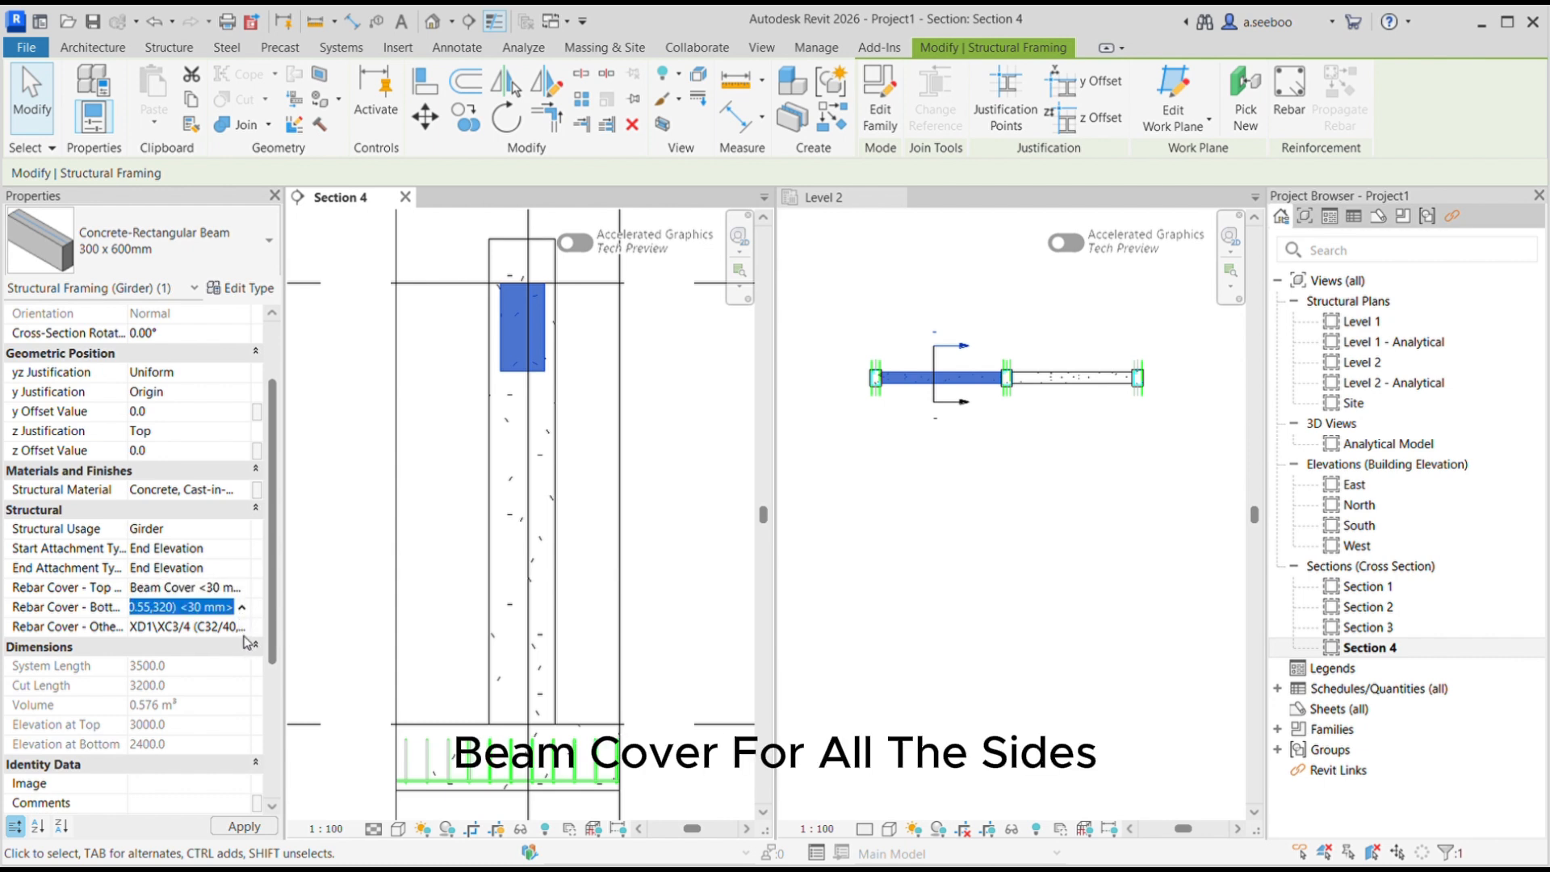
click(246, 639)
click(249, 632)
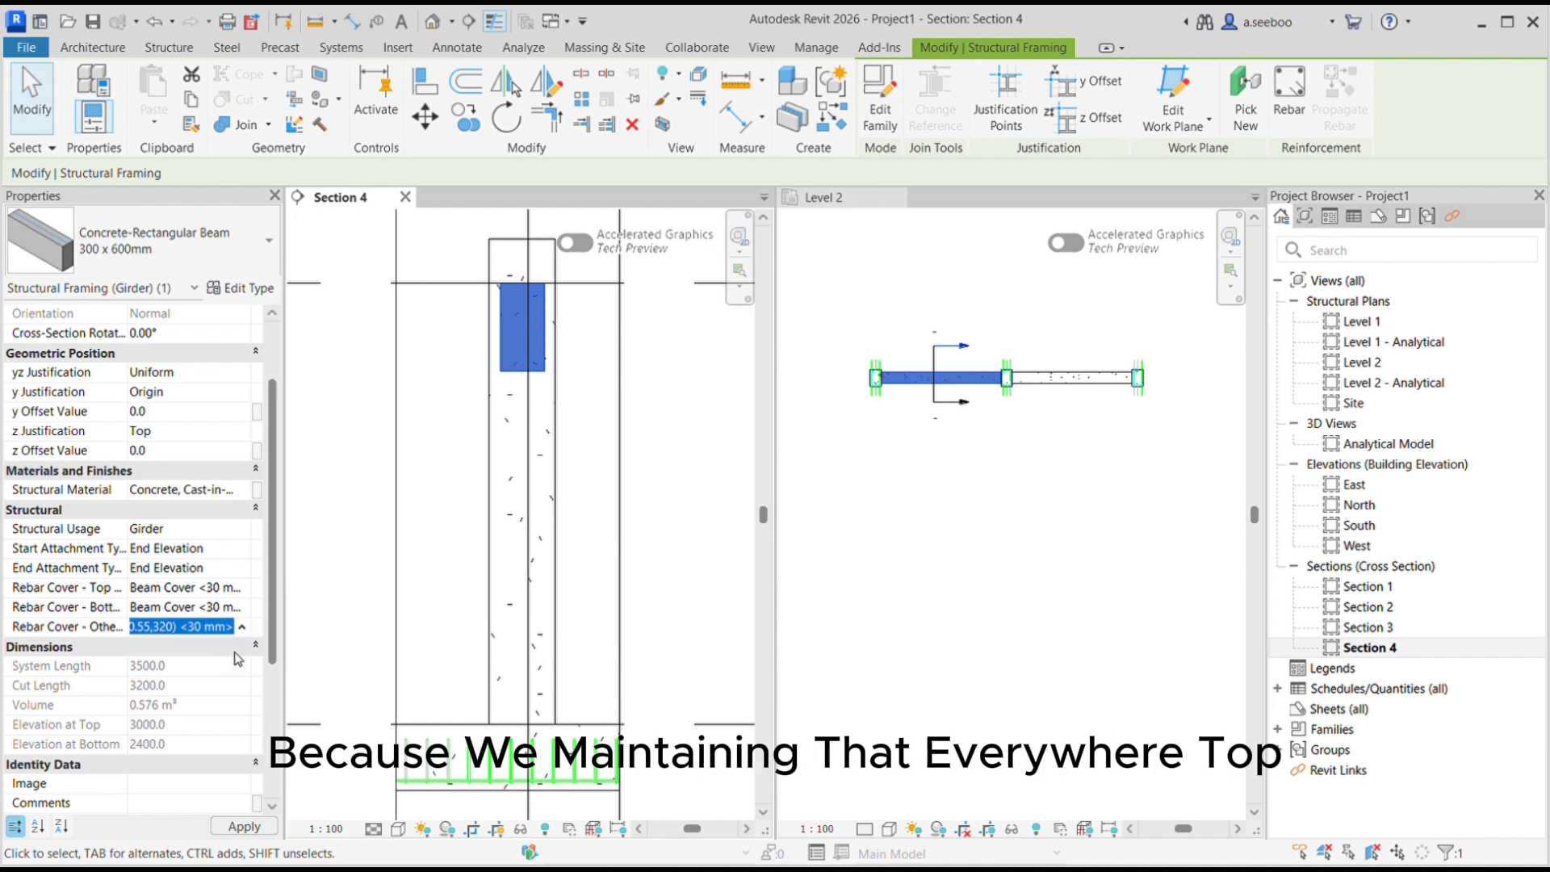
click(239, 658)
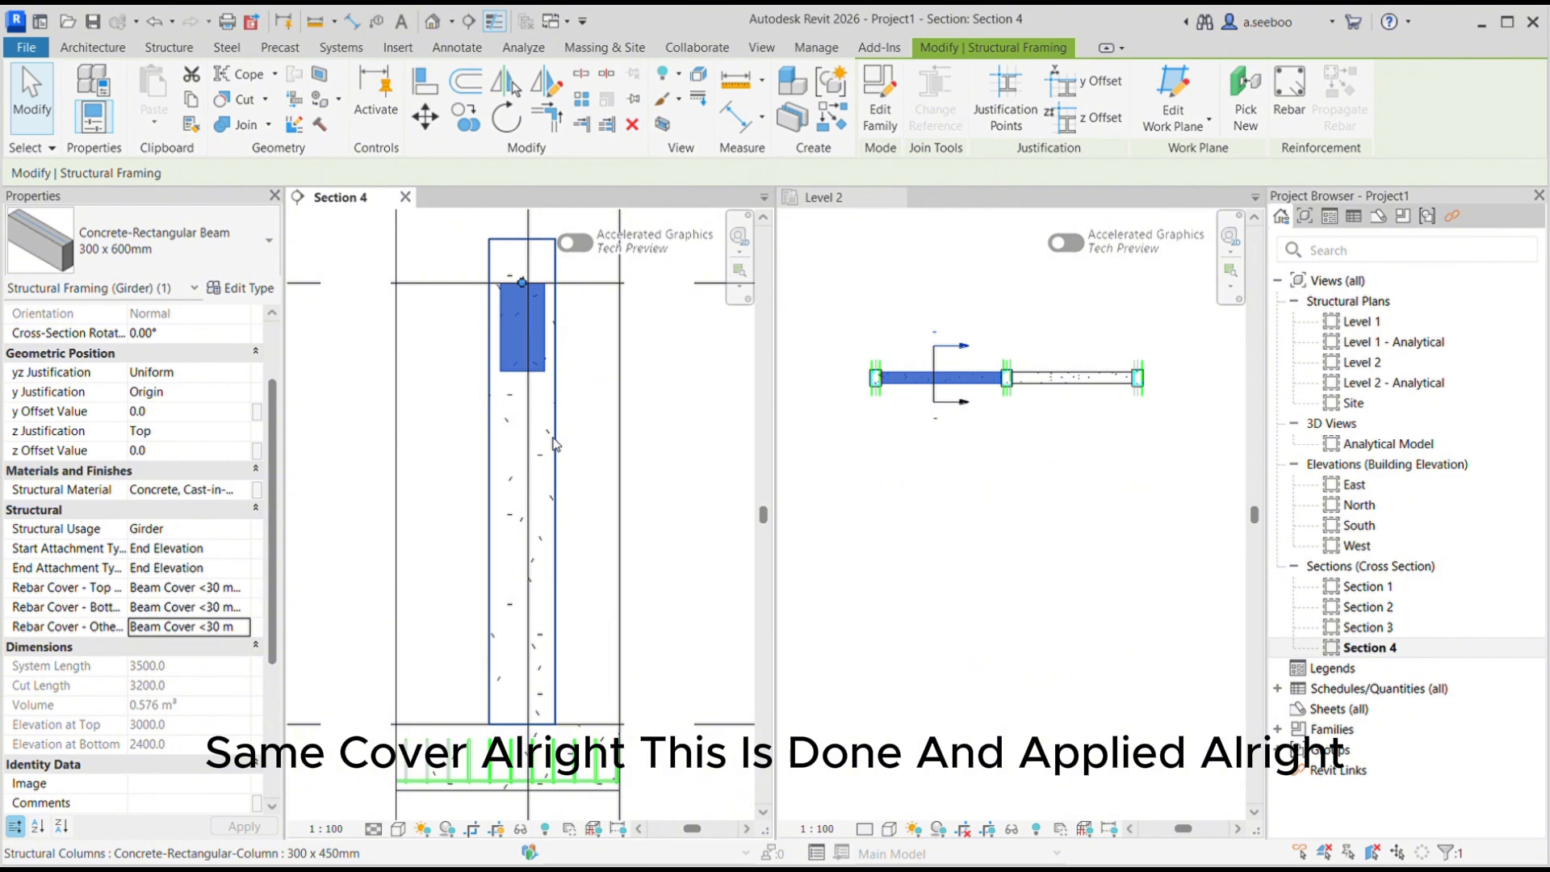
- Apply Beam Cover <30 mm> to the top, bottom and other faces of the second beam in the Level 2 plan
click(1066, 393)
click(1106, 390)
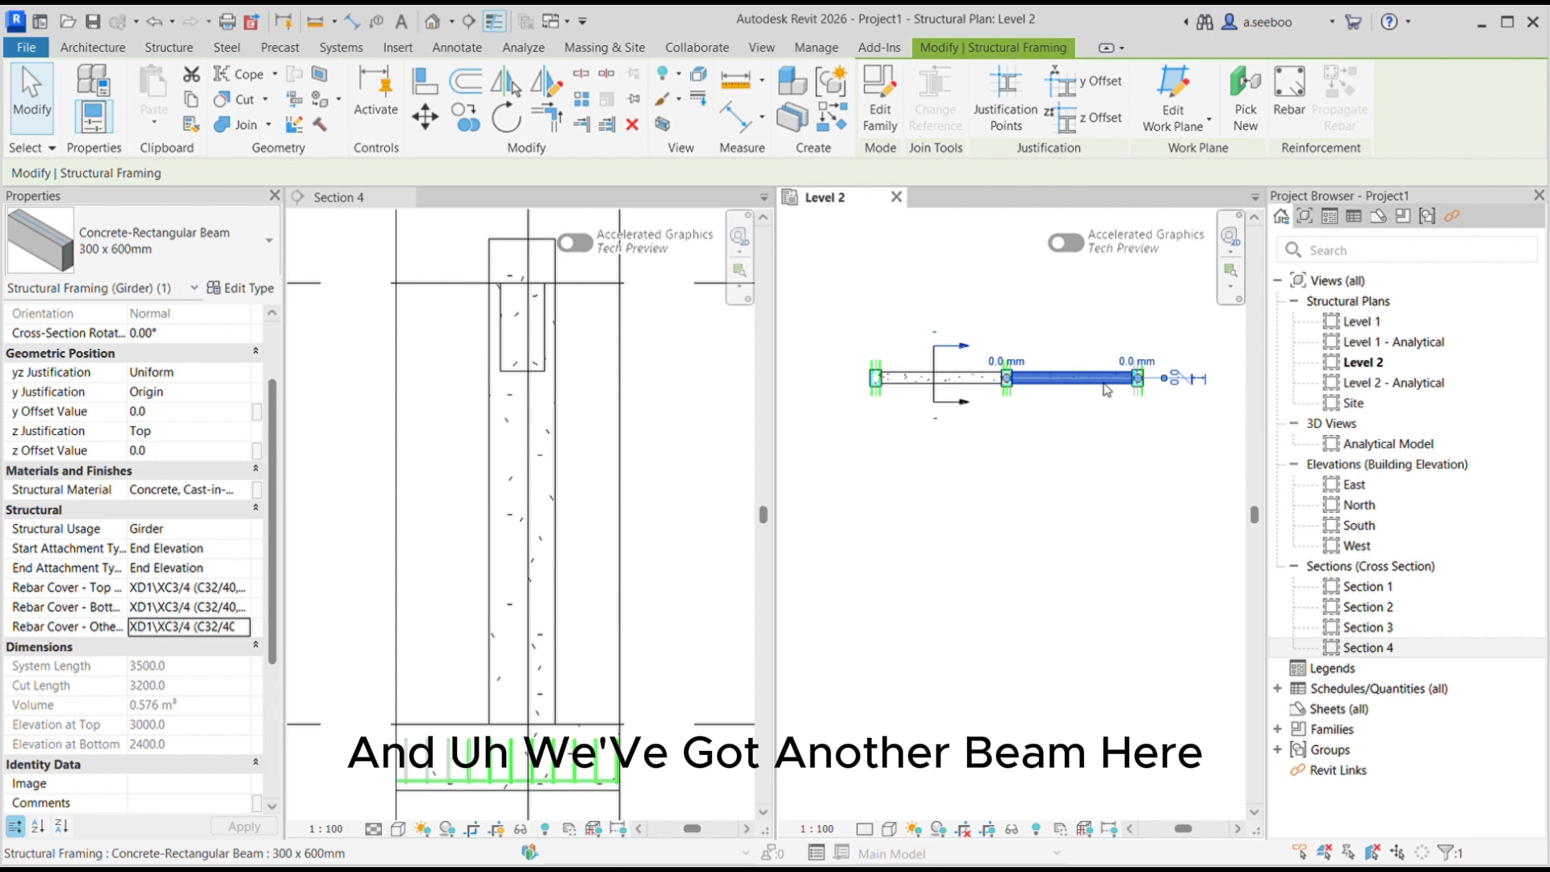
click(234, 587)
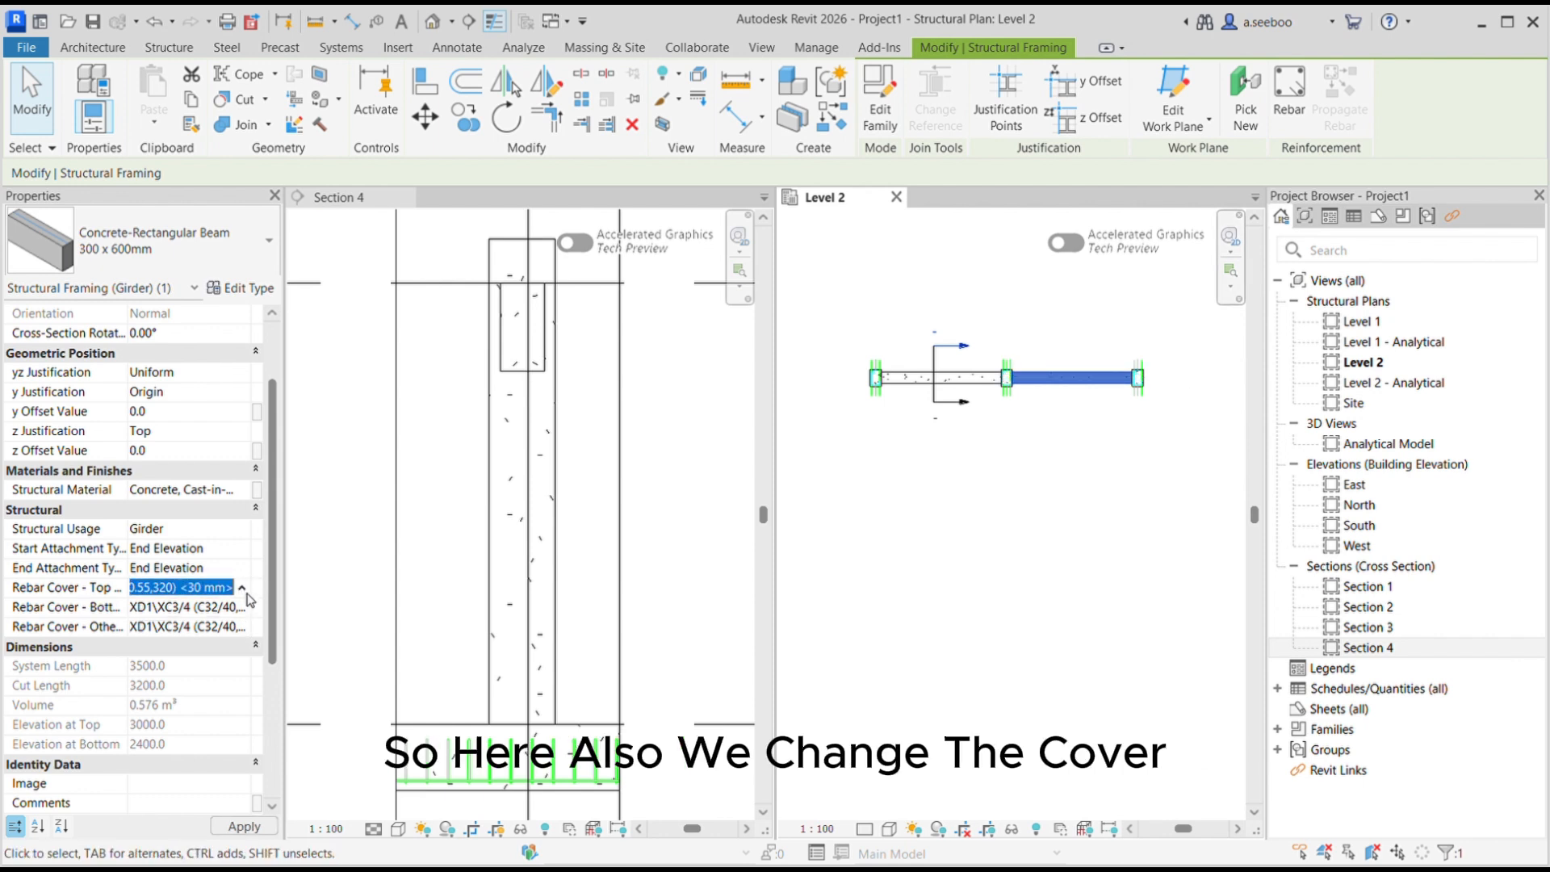
click(233, 607)
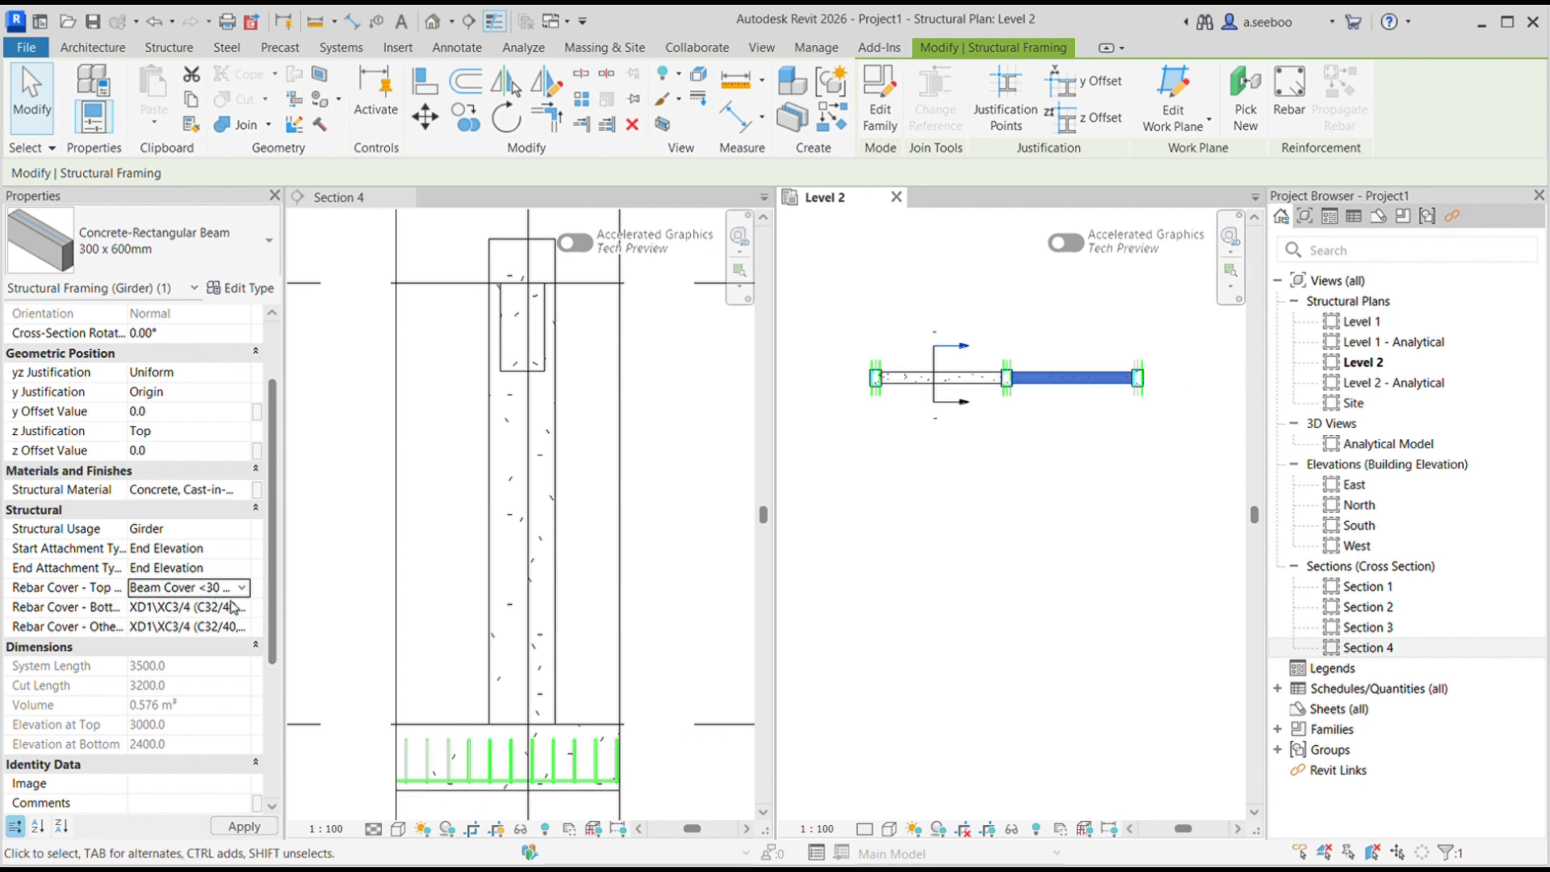
click(234, 607)
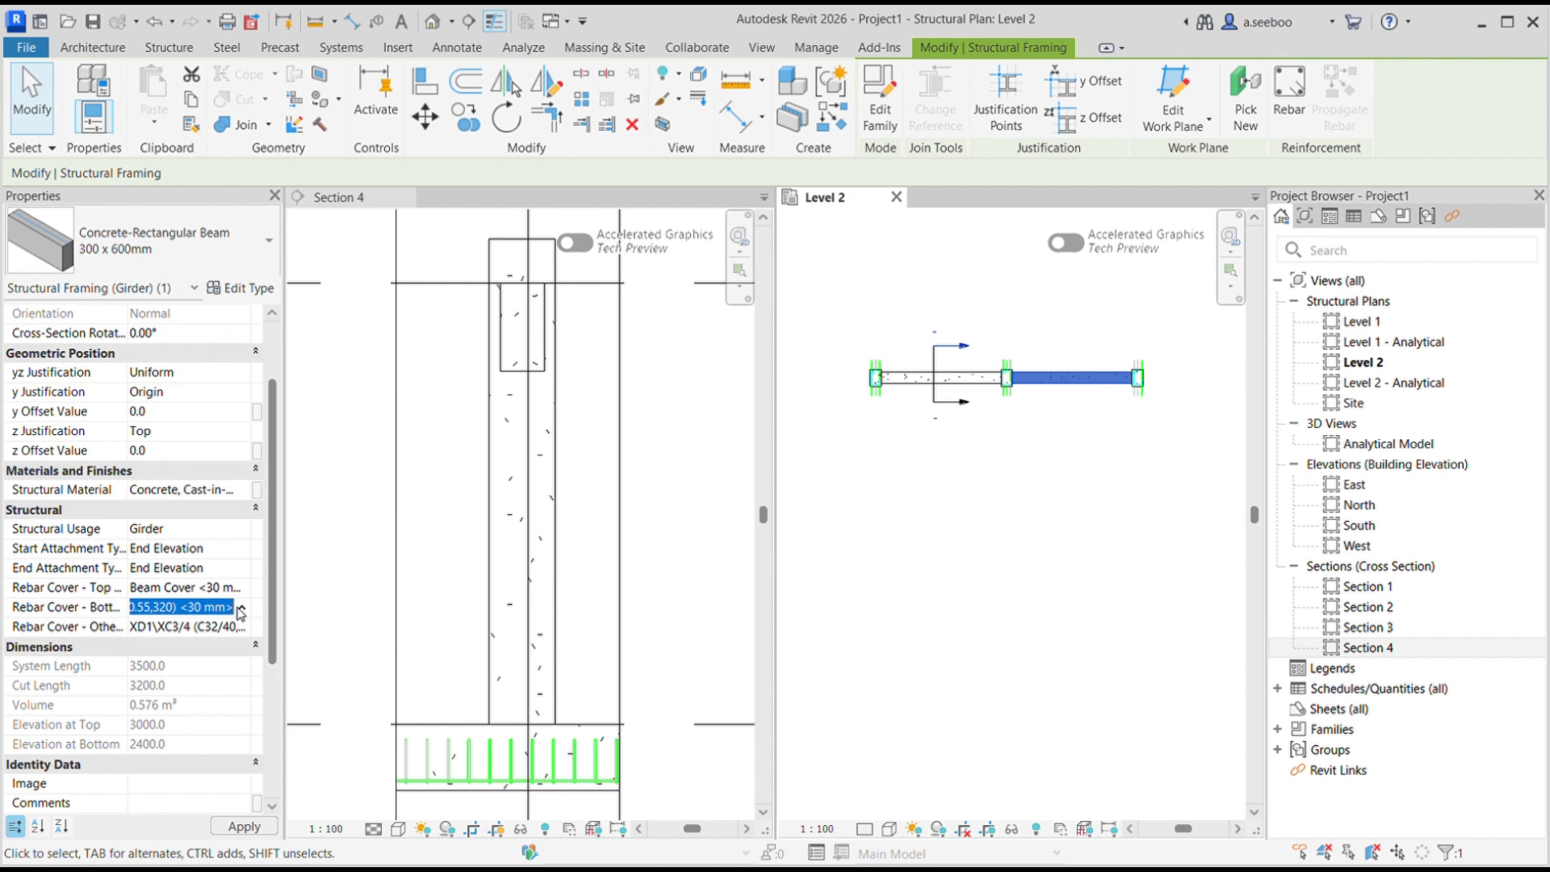
click(234, 655)
click(235, 628)
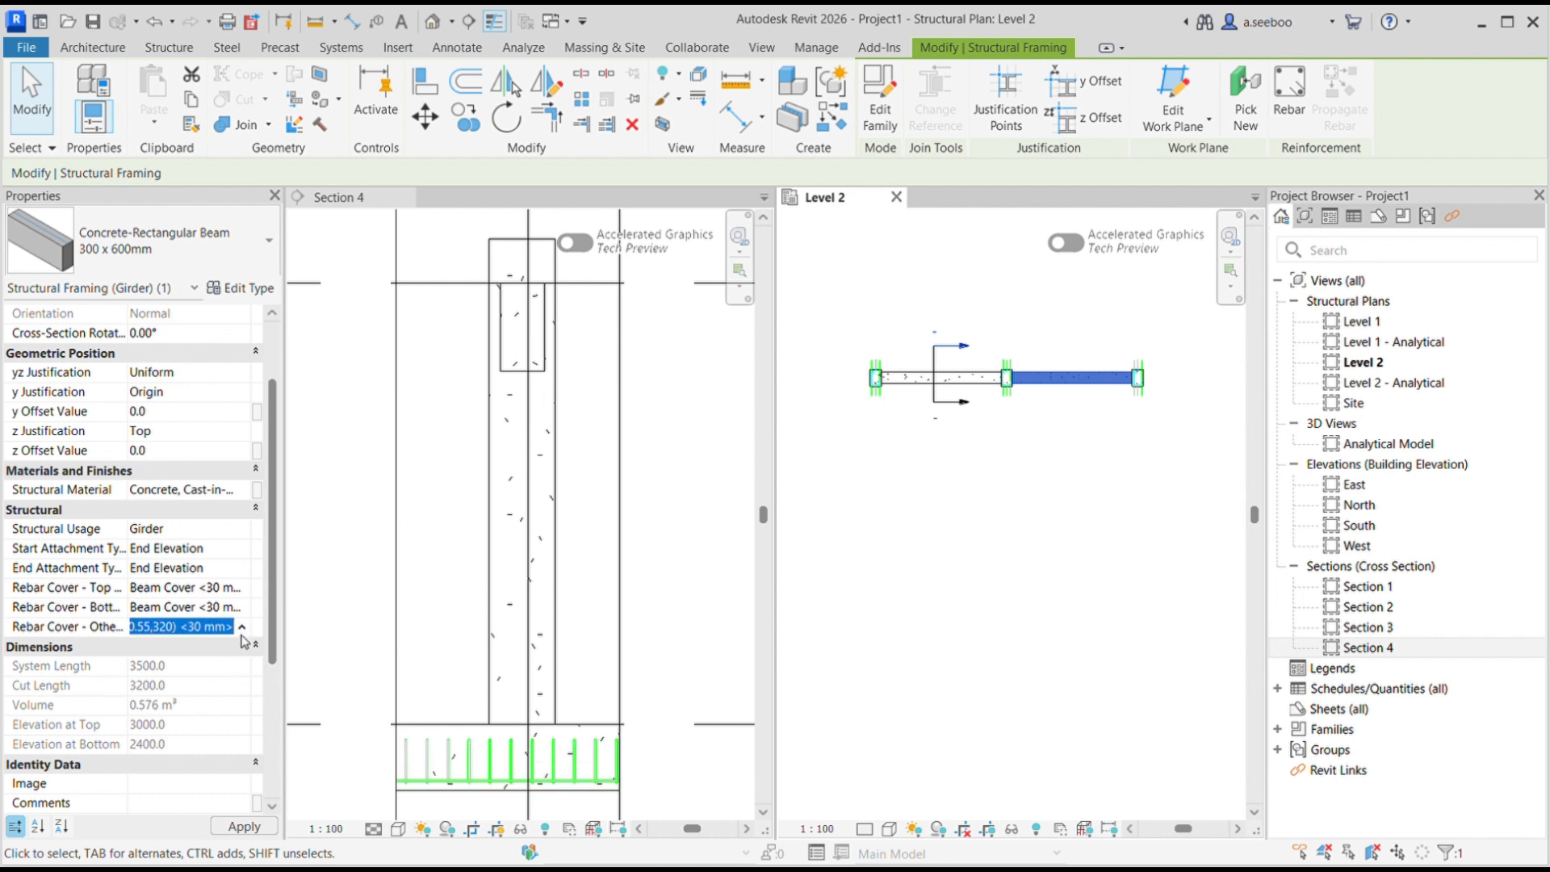
click(217, 647)
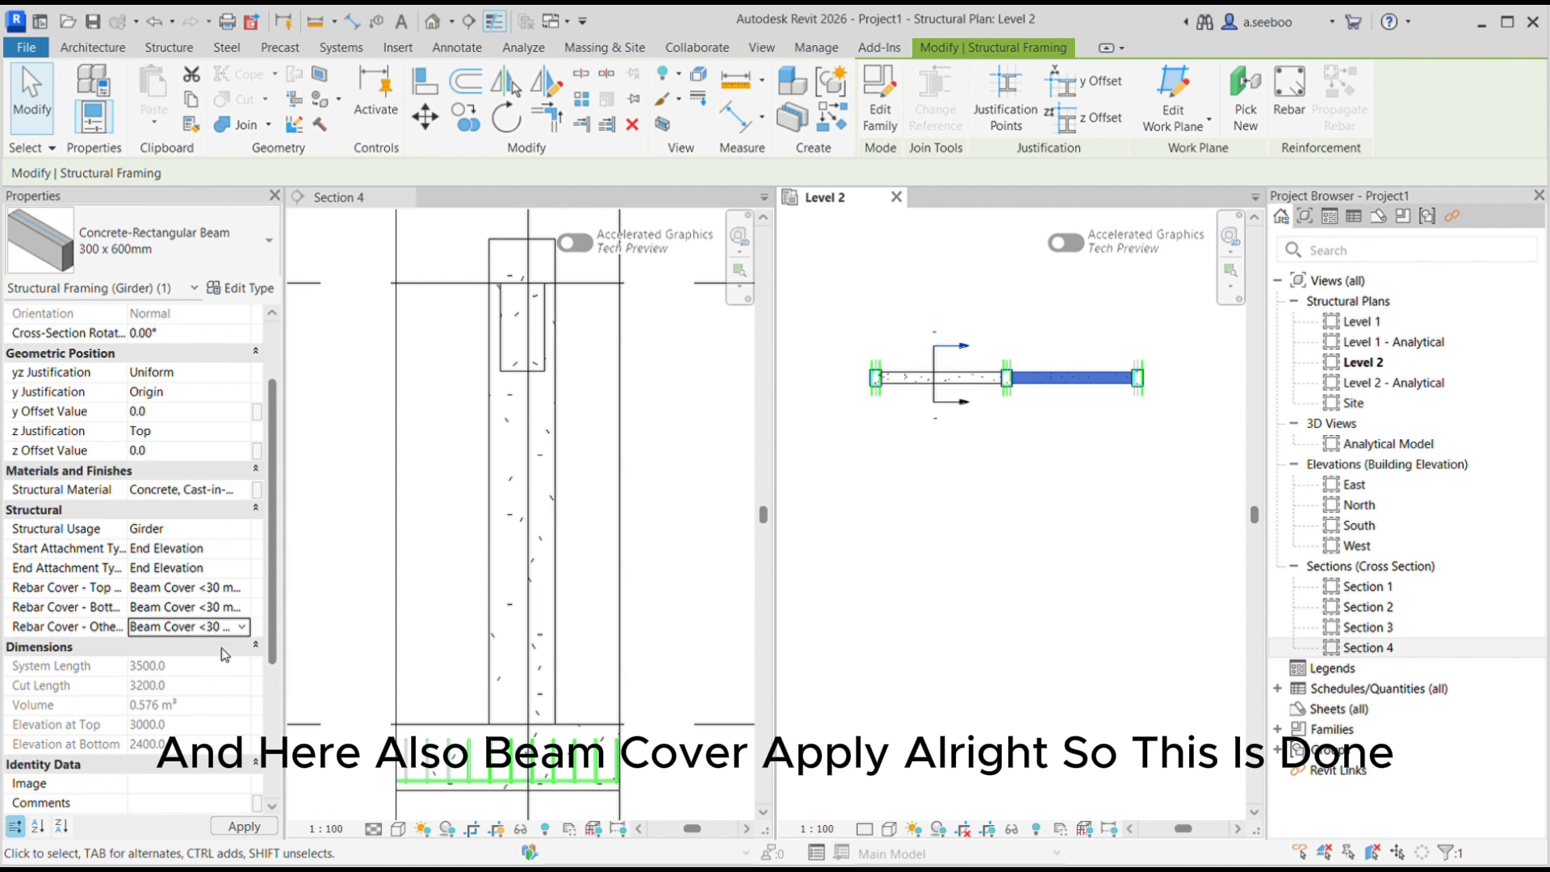
click(245, 827)
click(1016, 504)
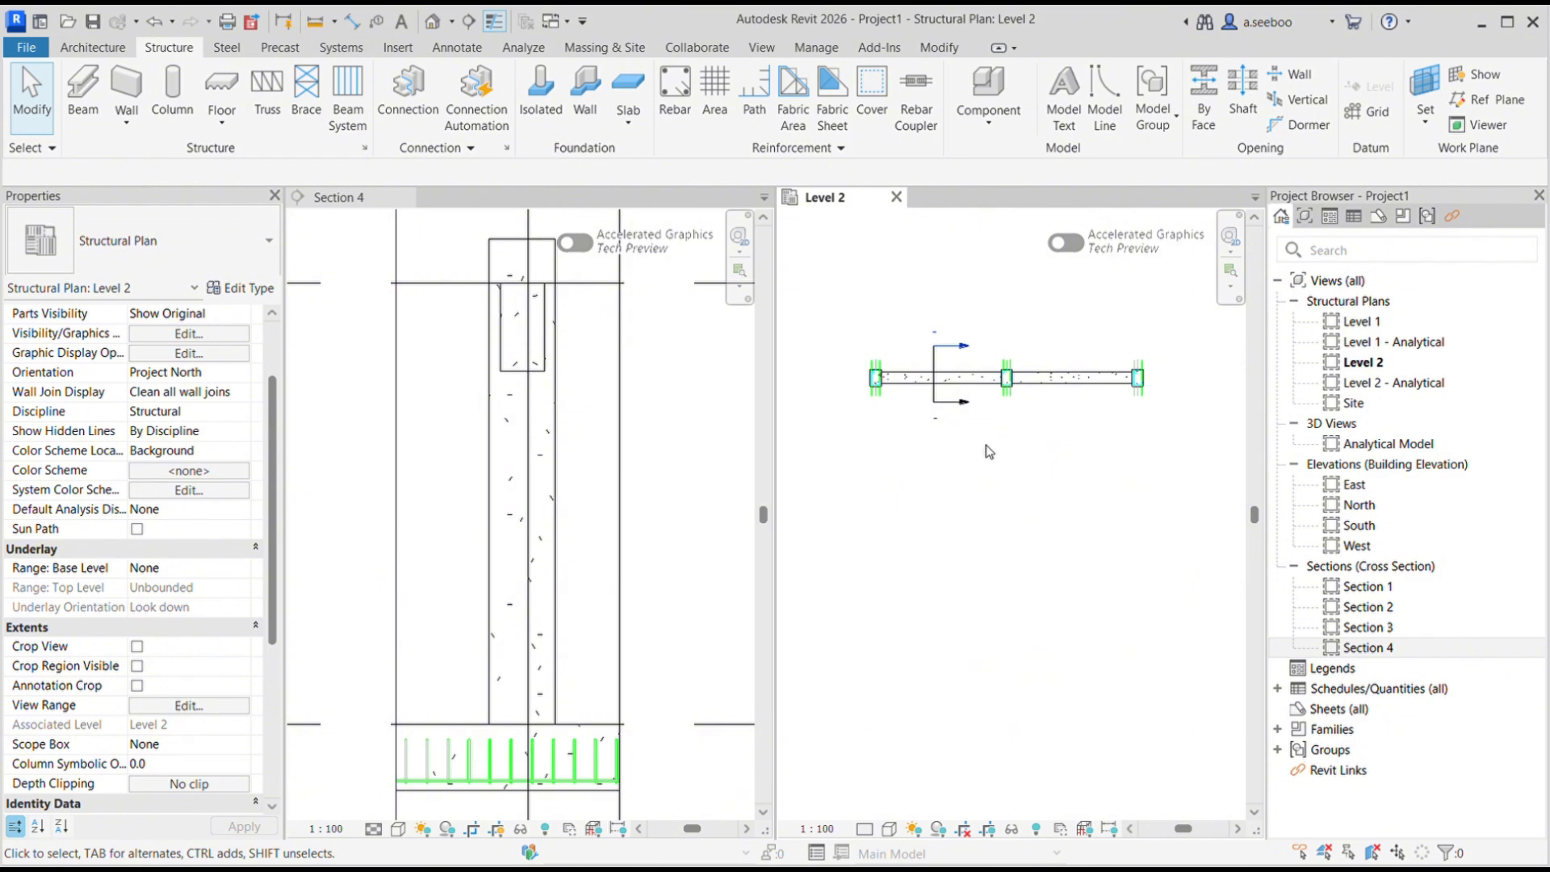
- Draw a section line lengthwise through both beams and all three columns in the Level 2 plan
scroll(904, 378, up, 2)
scroll(903, 378, down, 1)
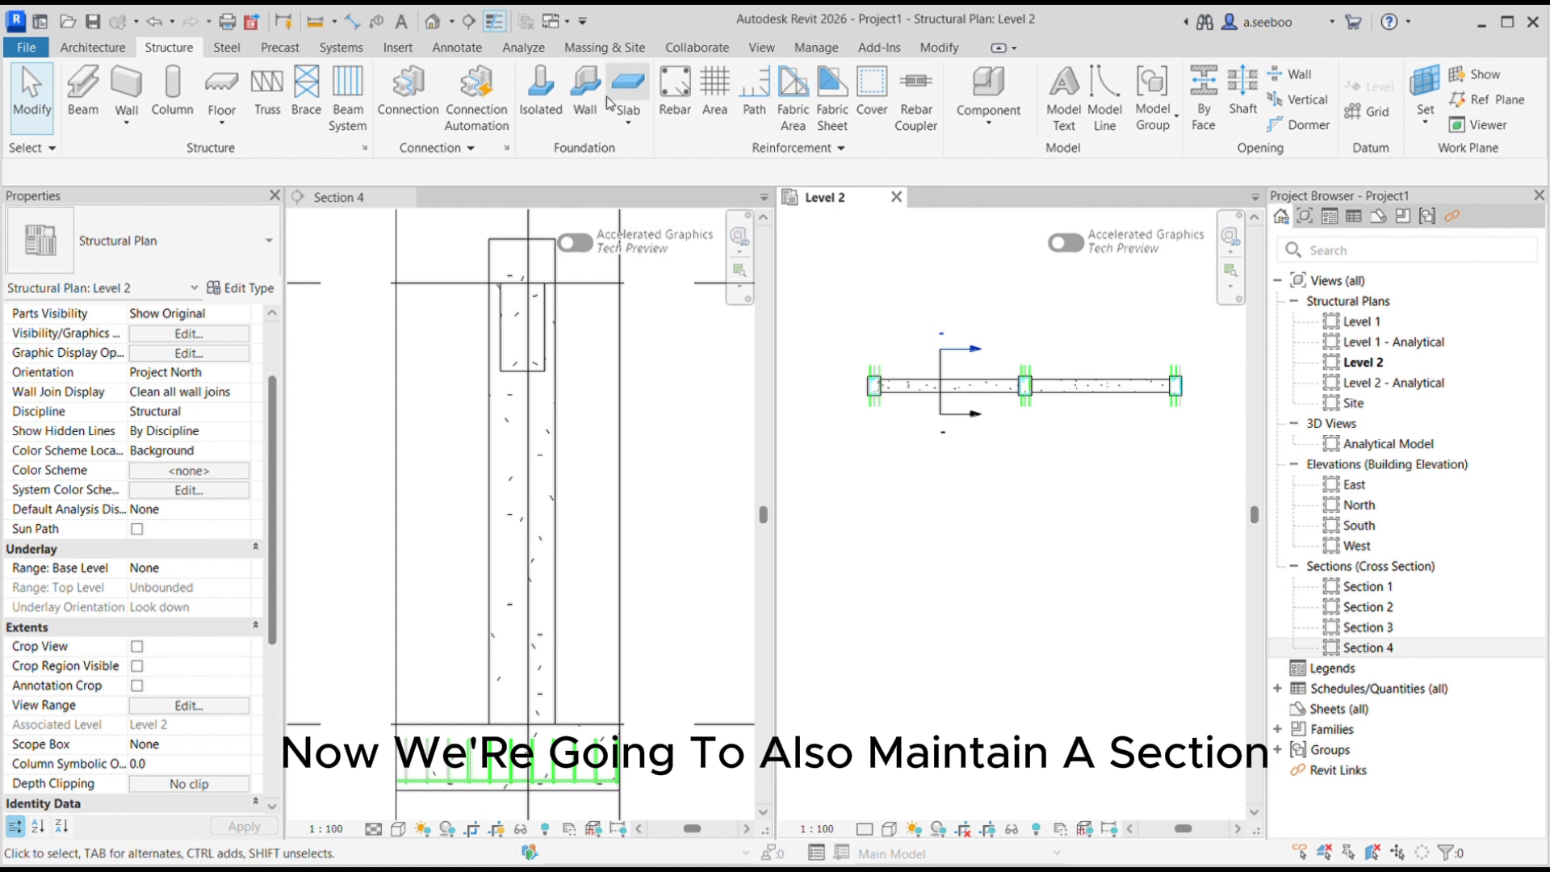
click(469, 24)
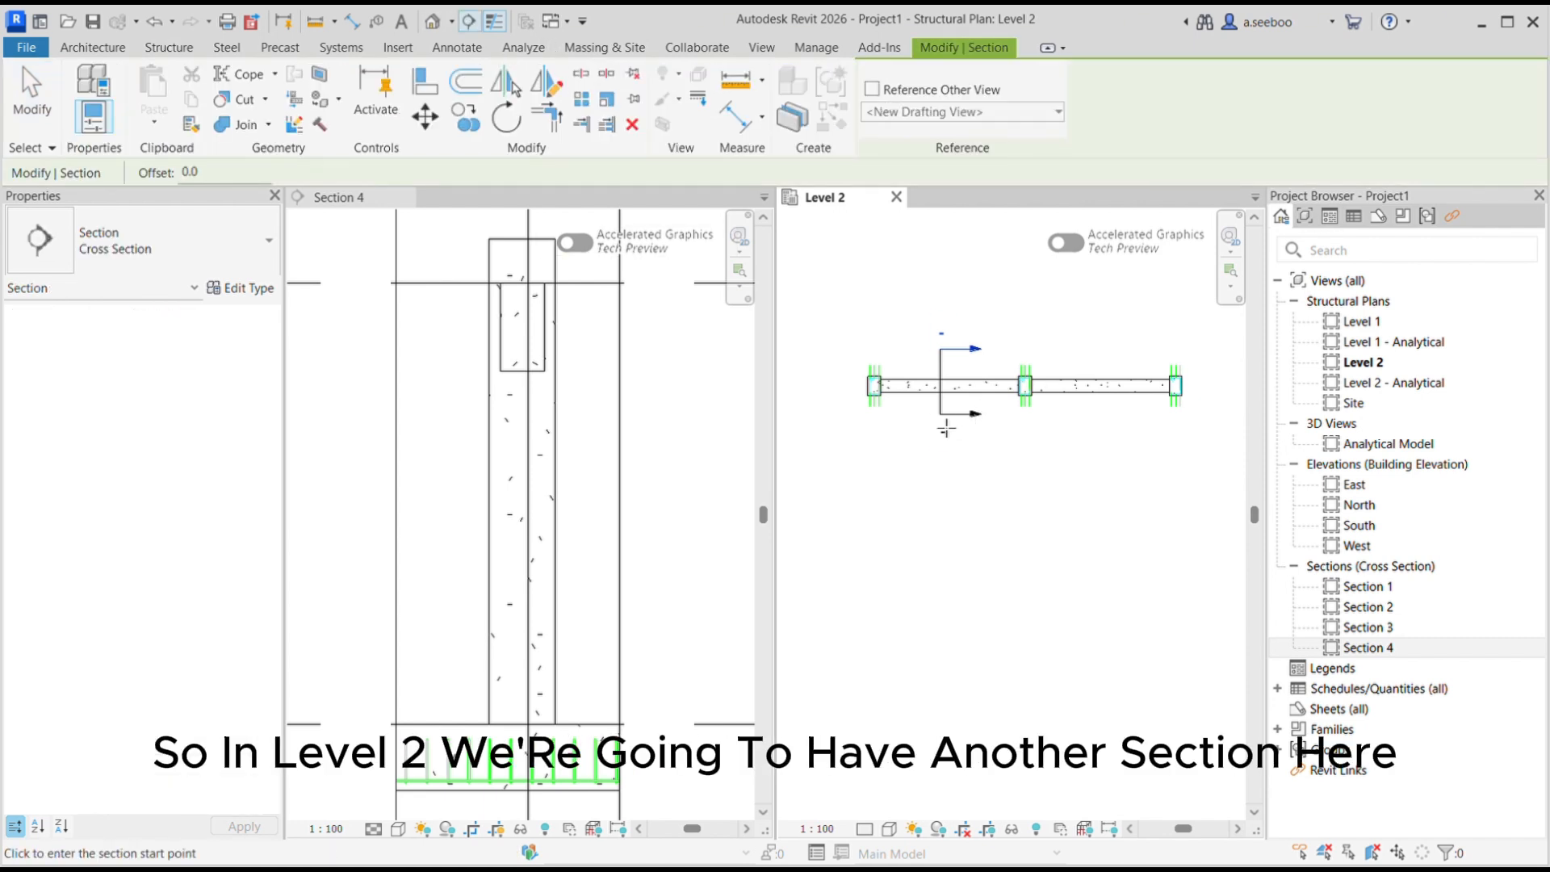
click(816, 390)
click(1222, 390)
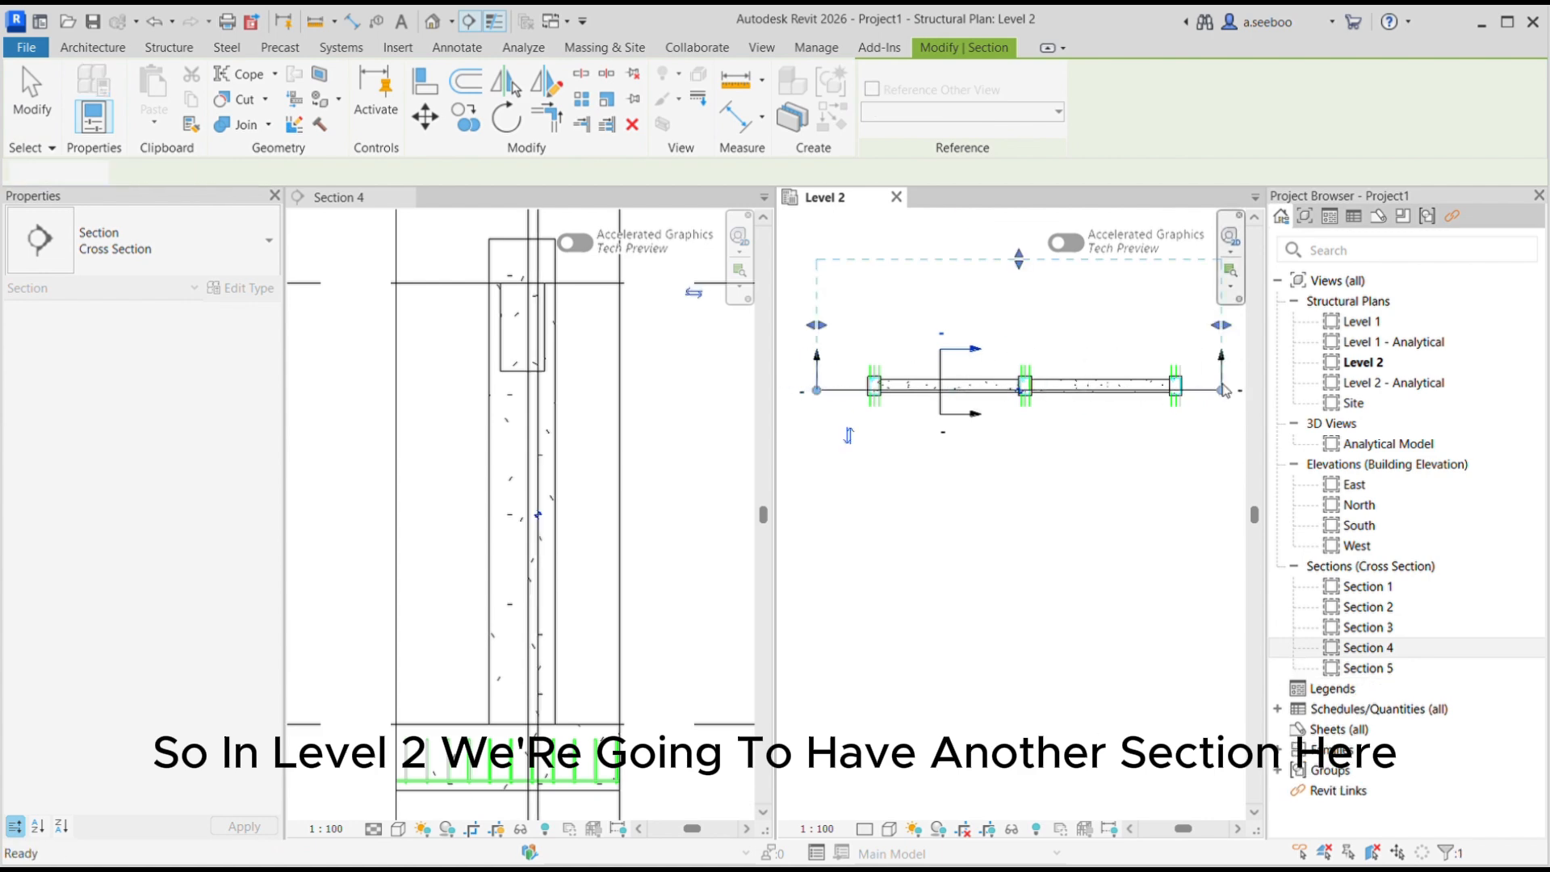
- Open the new Section 5 view to check the beams in elevation, and return to the Level 2 plan
click(1387, 670)
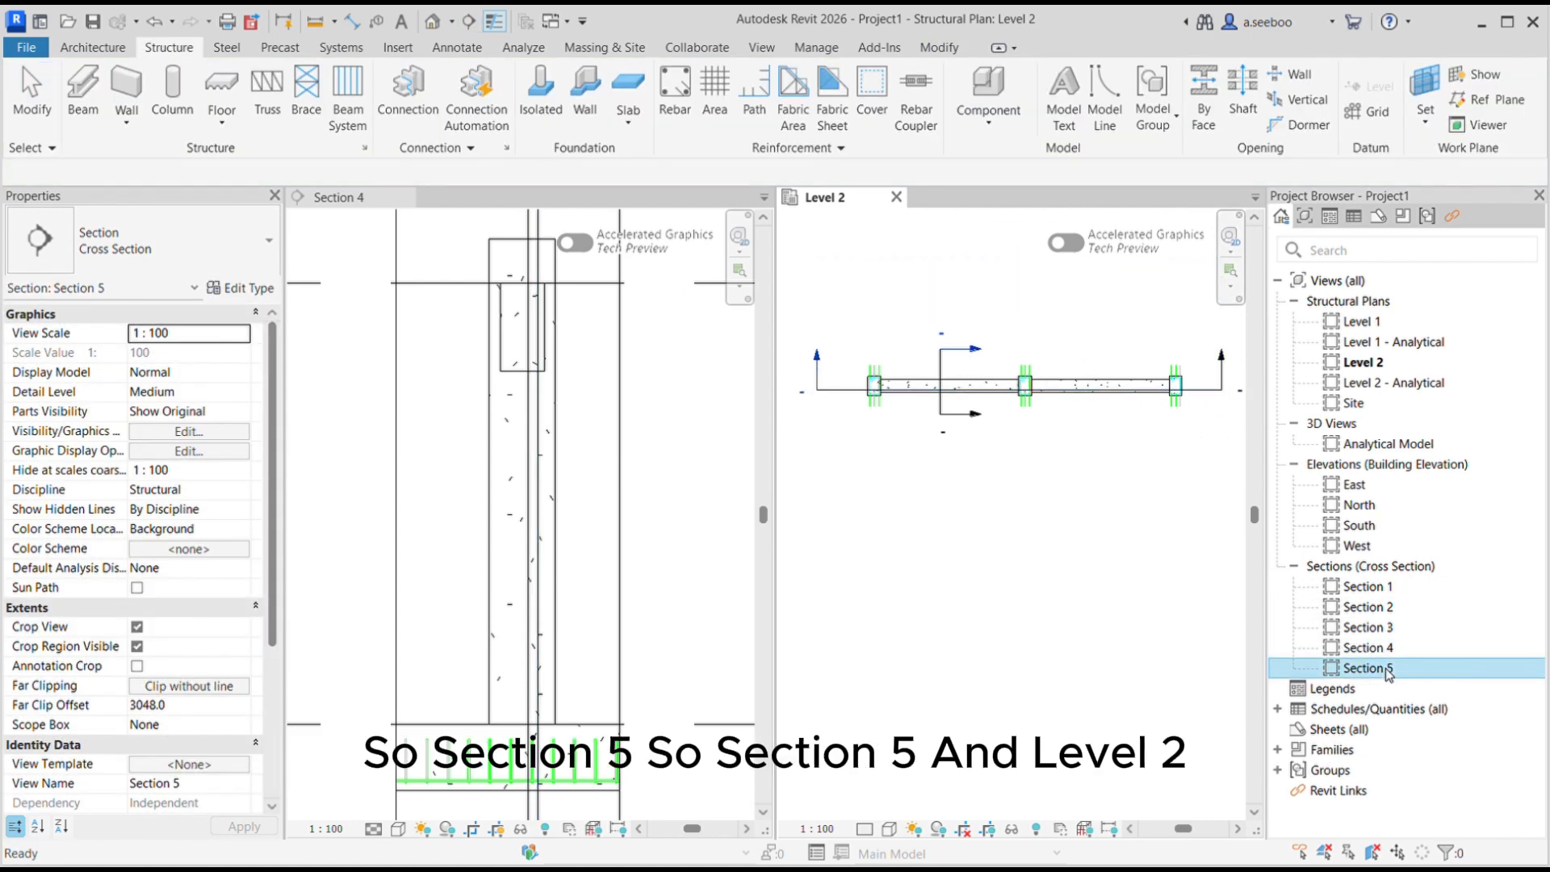
double_click(1386, 669)
scroll(973, 517, up, 3)
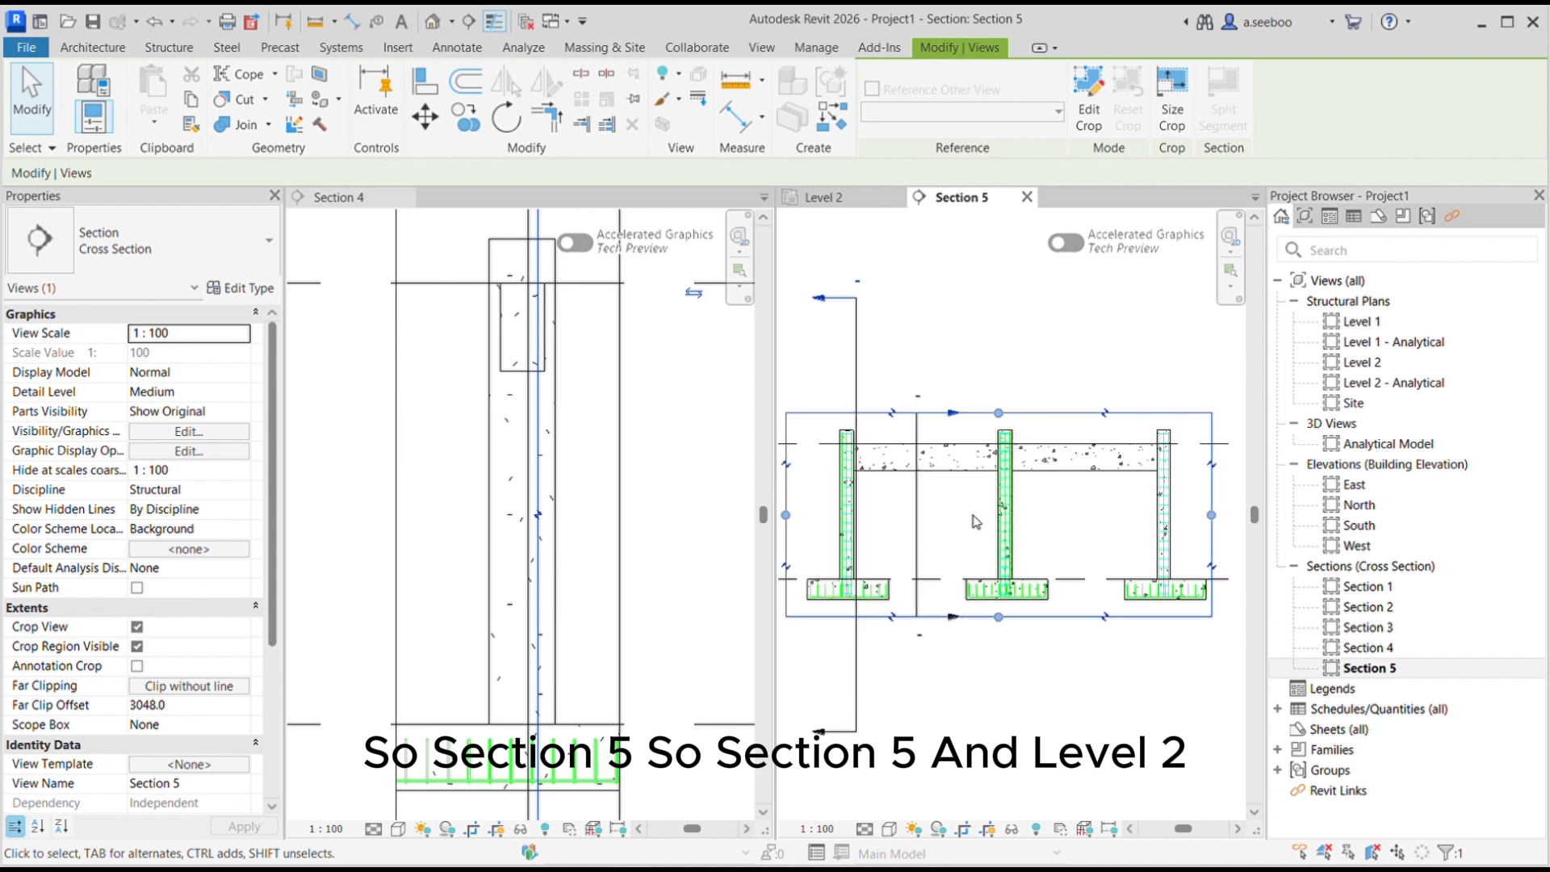
click(824, 197)
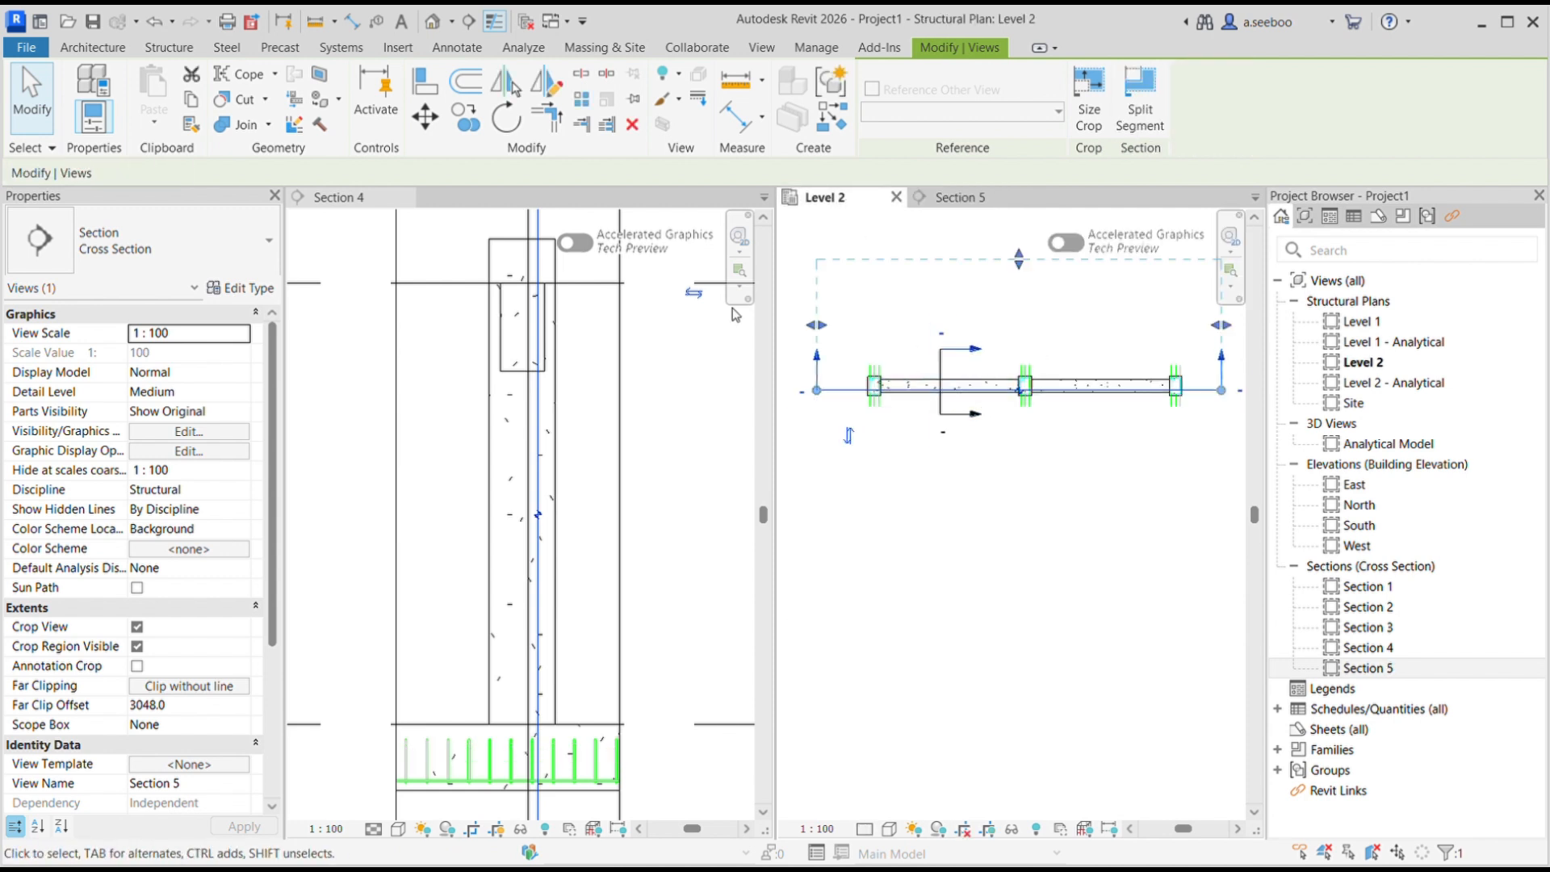
- Hide the Section 5 and Section 3 markers crossing the beam and column in the Section 4 view
click(510, 377)
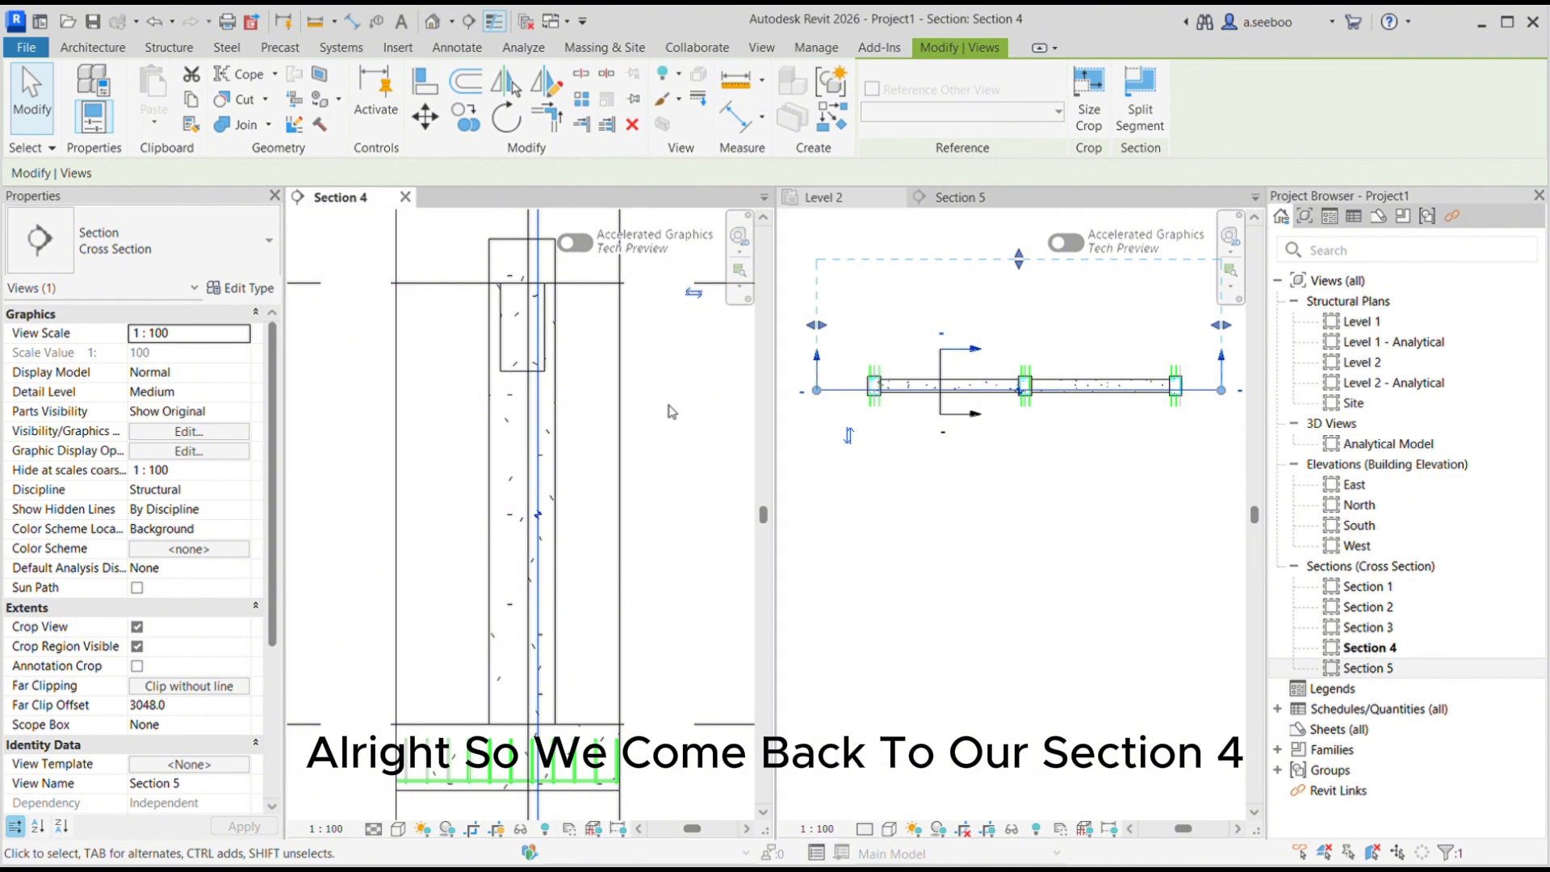
click(523, 380)
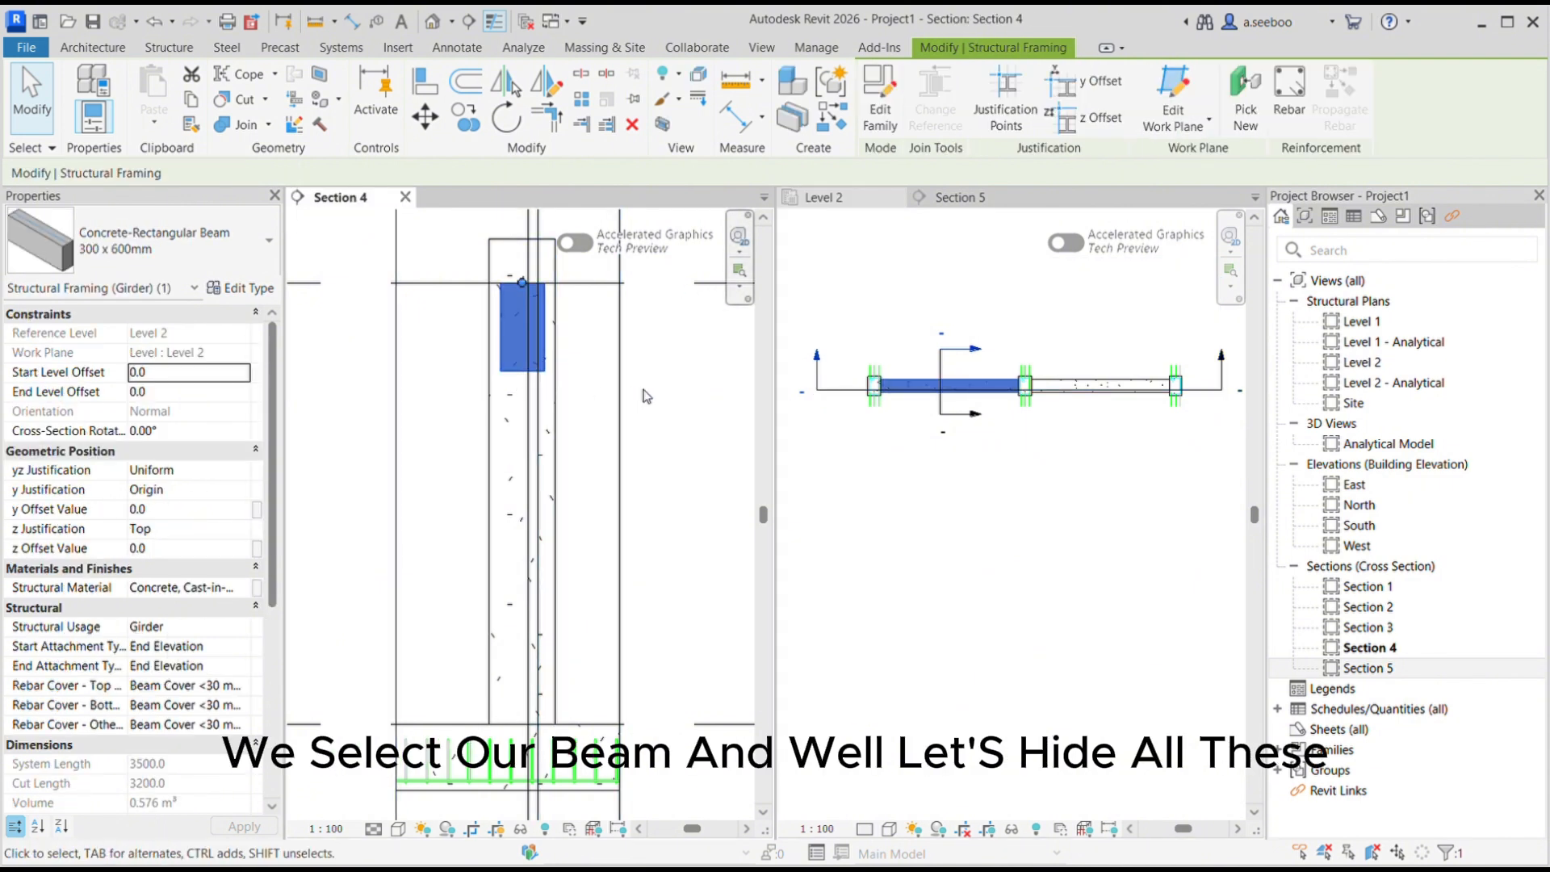
scroll(645, 429, down, 2)
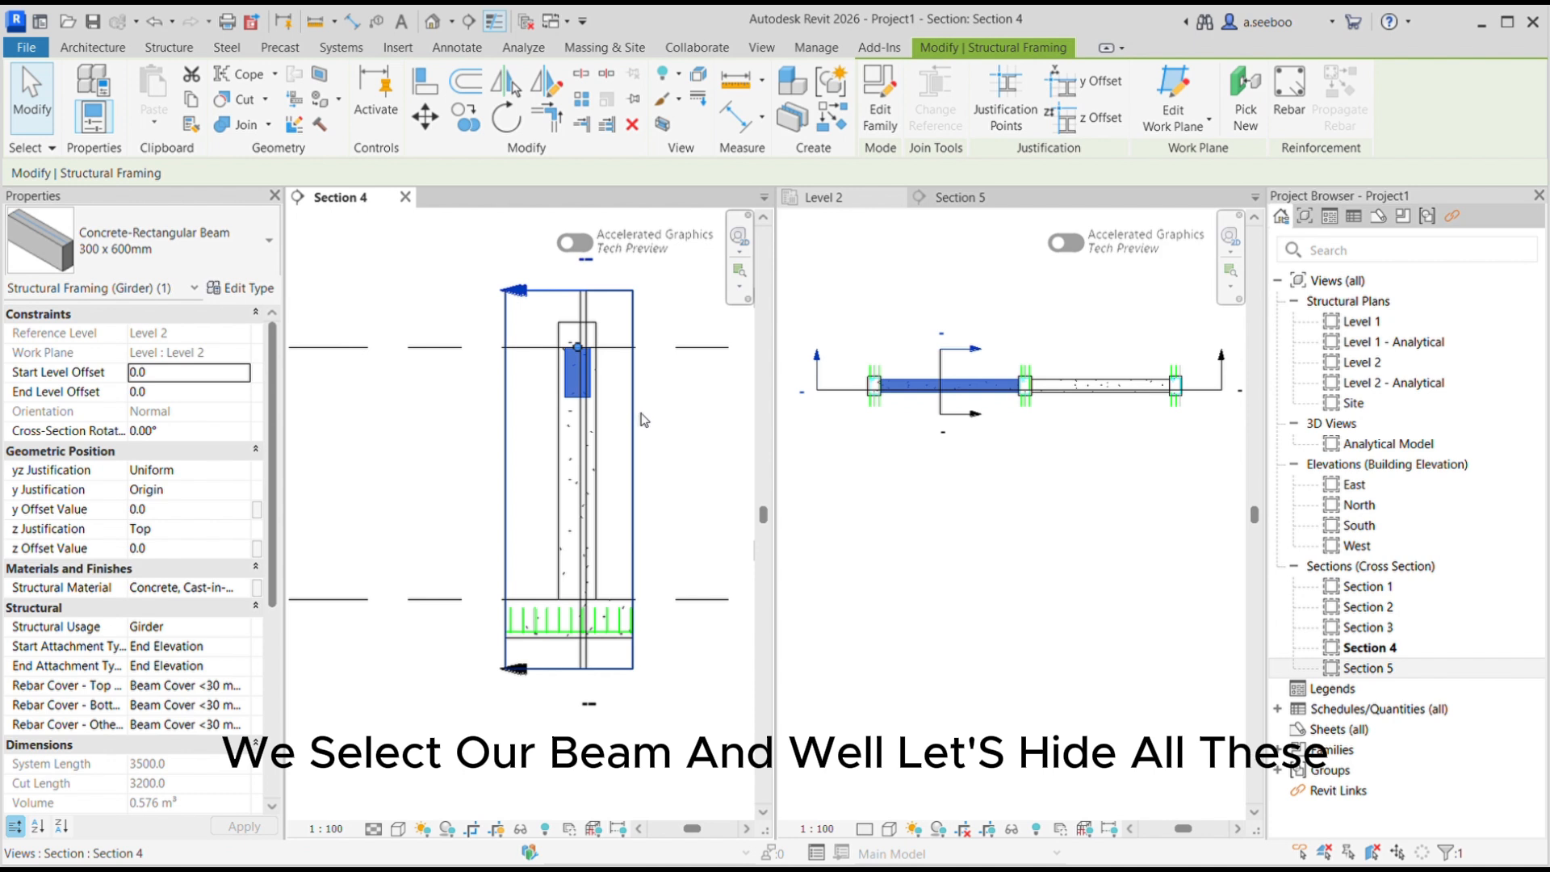
click(584, 654)
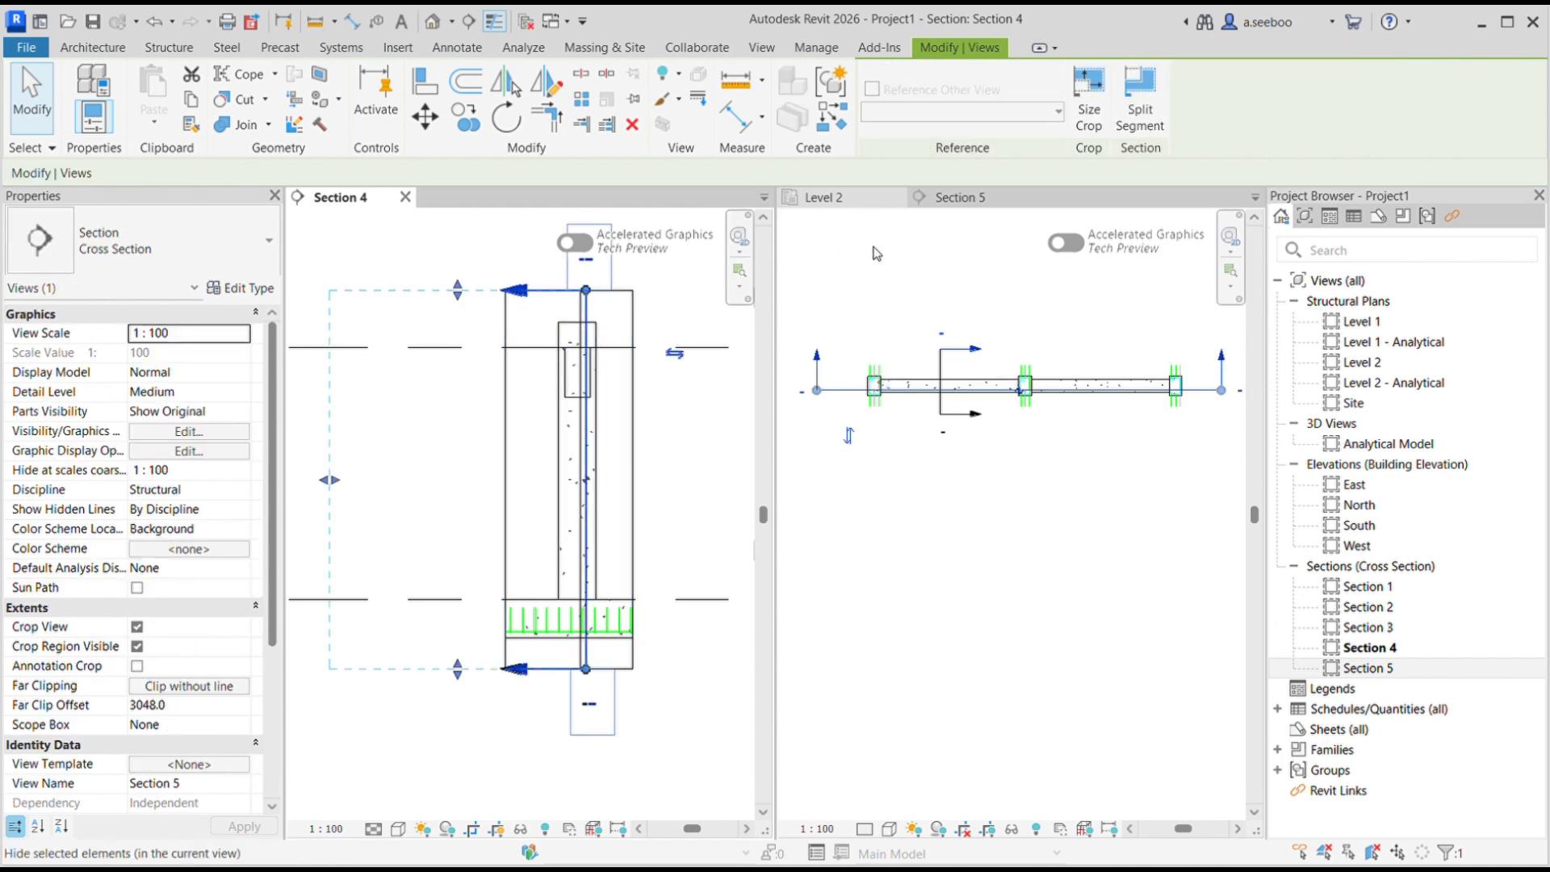
key(Escape)
click(586, 656)
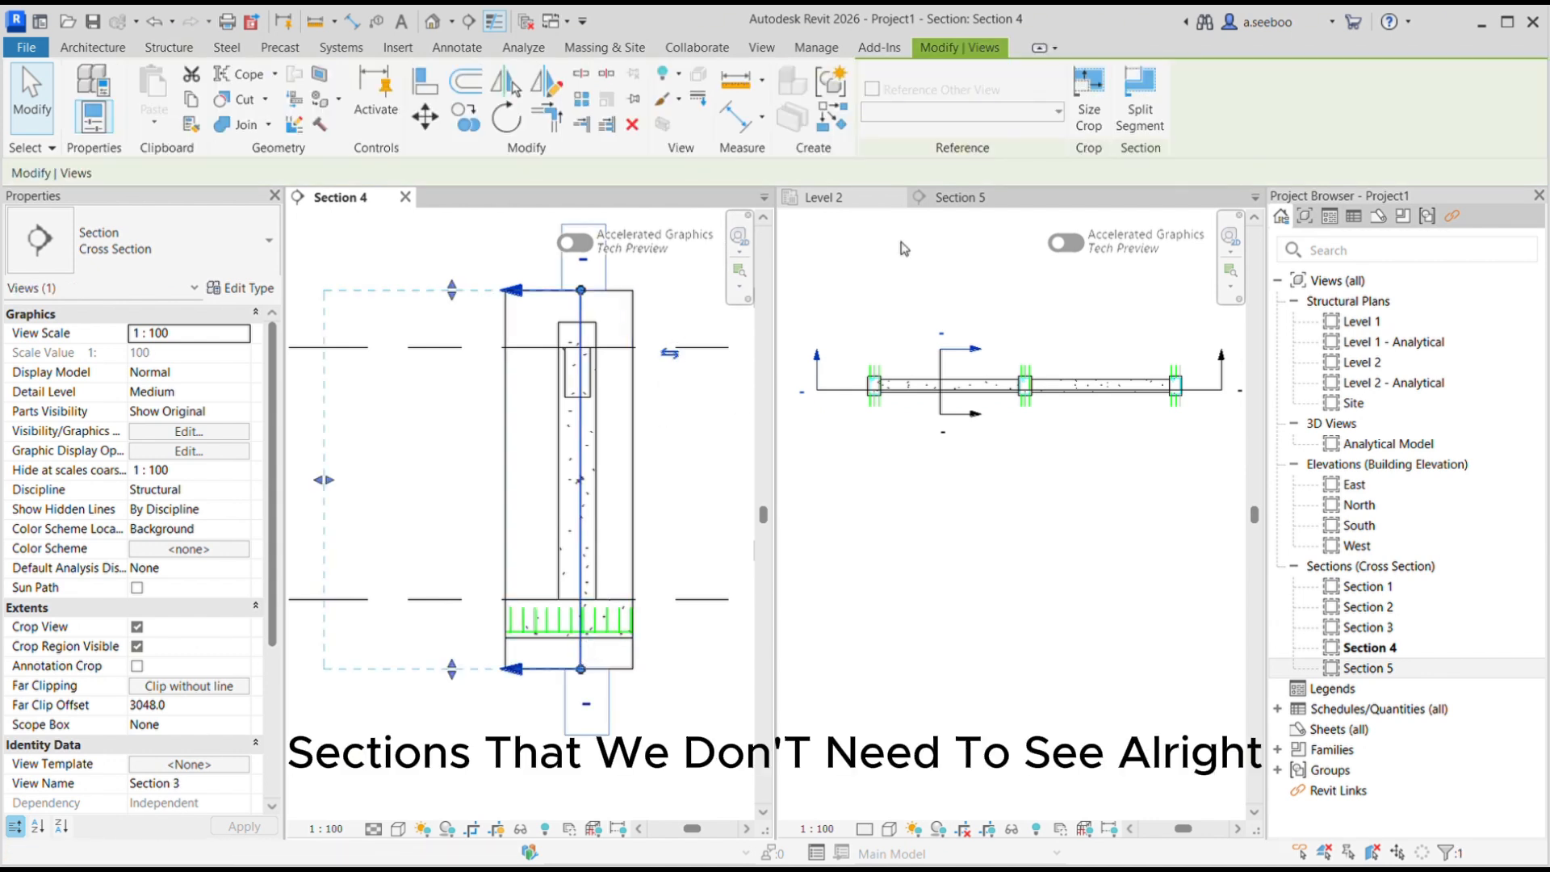
key(Escape)
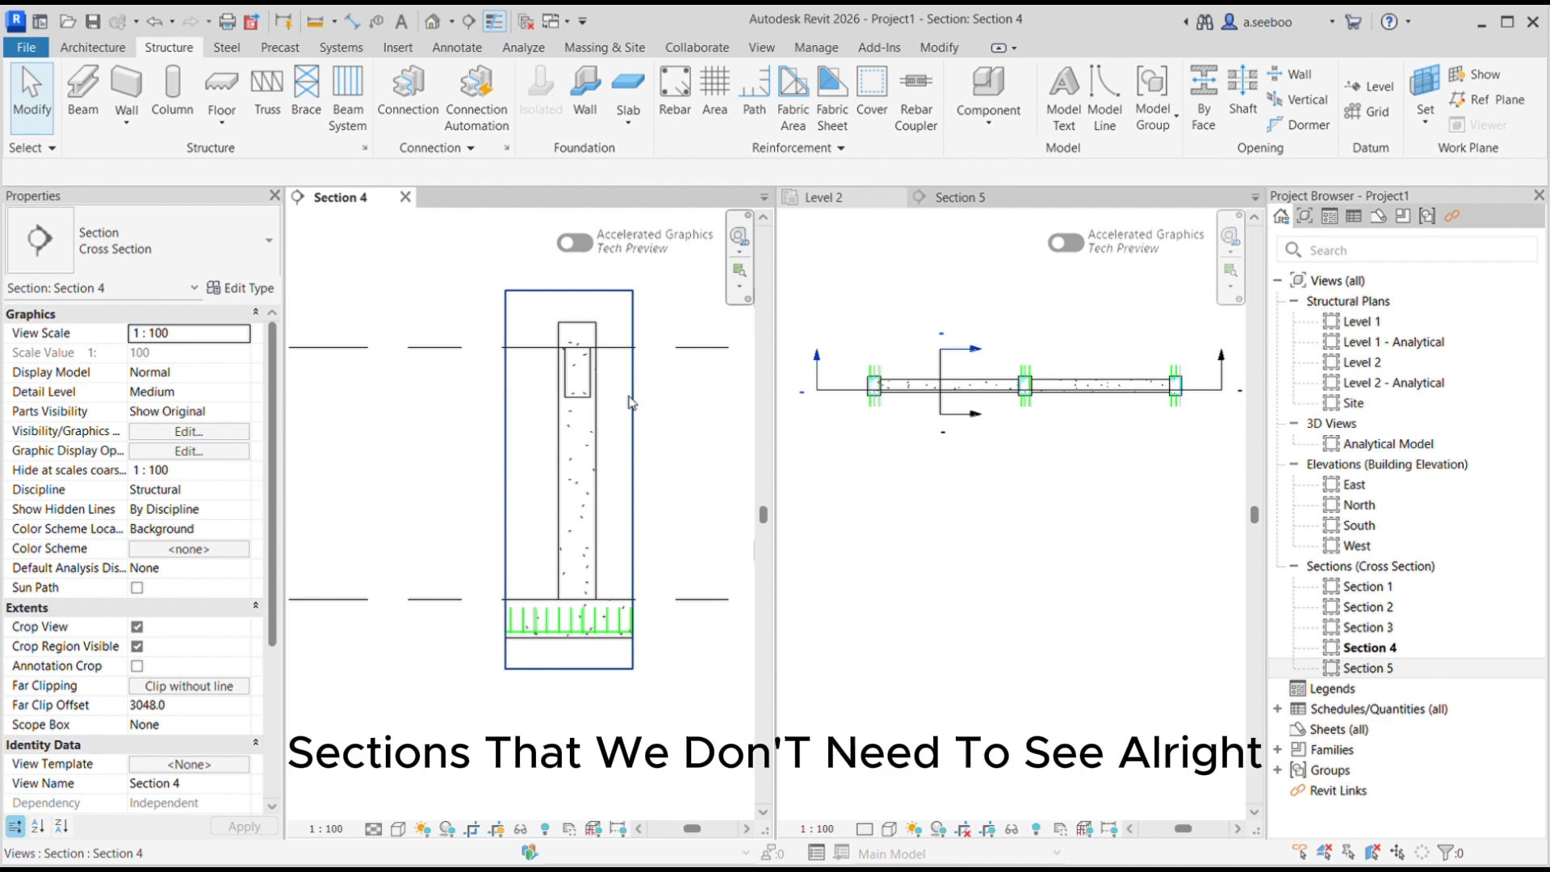
- Place a single H12 stirrup of rebar shape 52 inside the beam's cross-section in Section 4
click(578, 380)
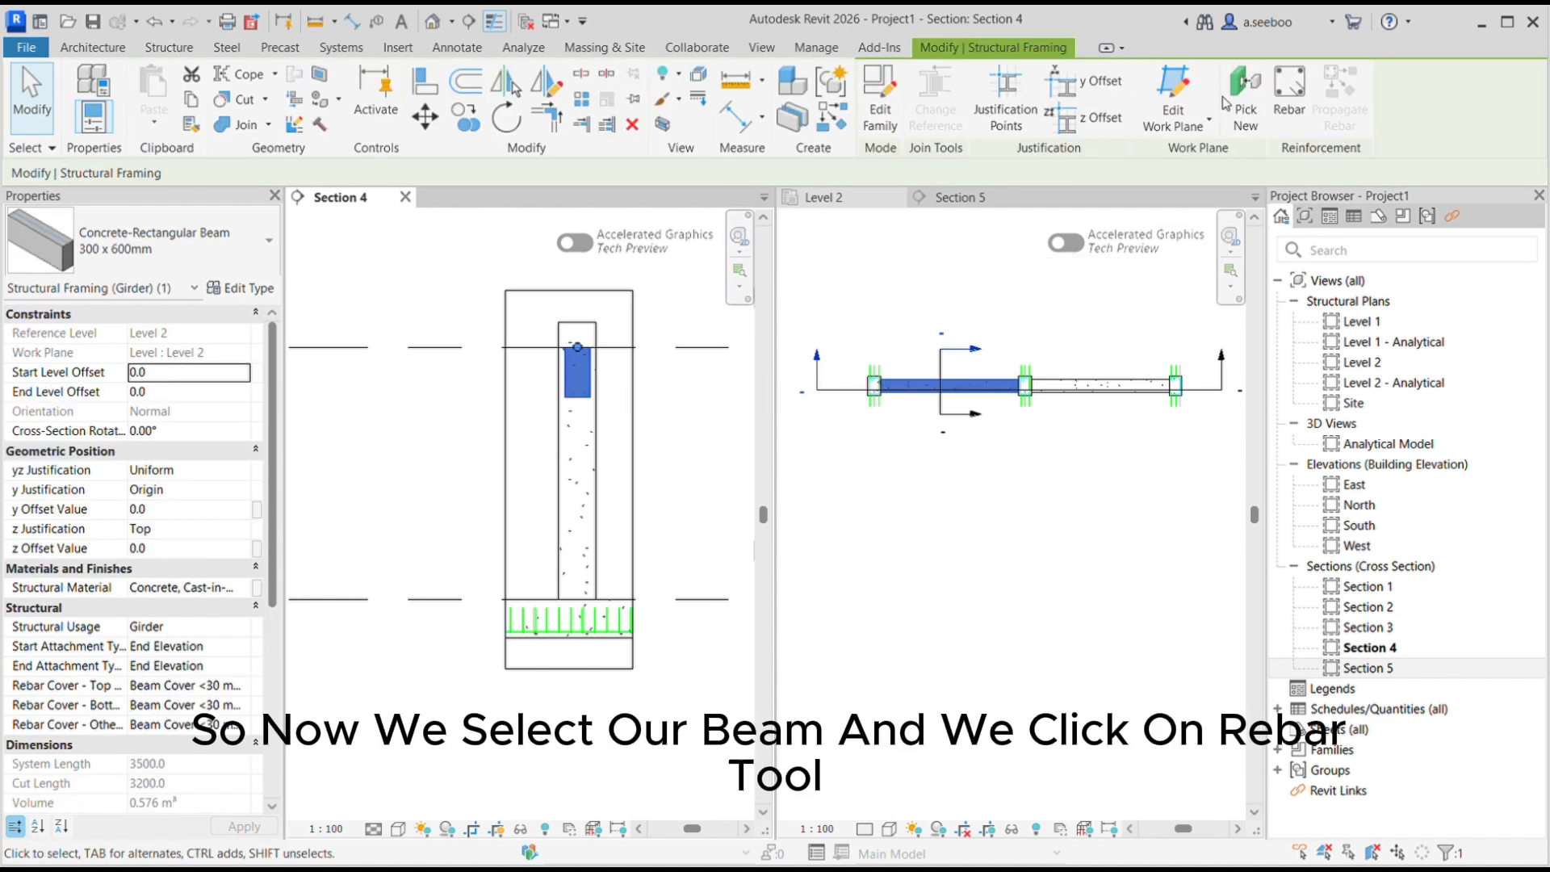
click(1289, 91)
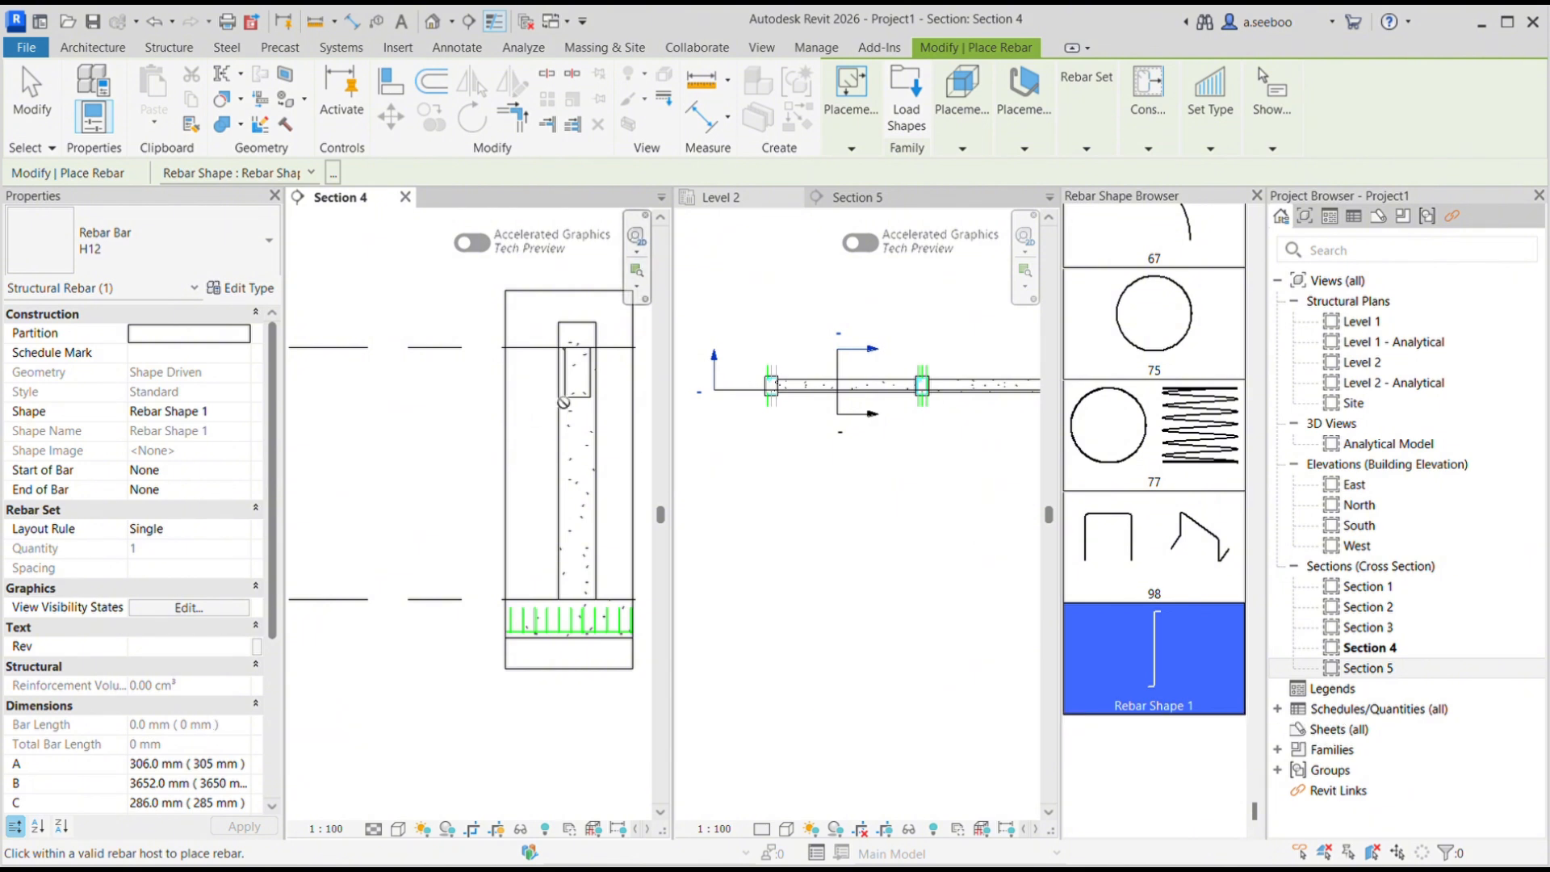
scroll(1165, 485, up, 6)
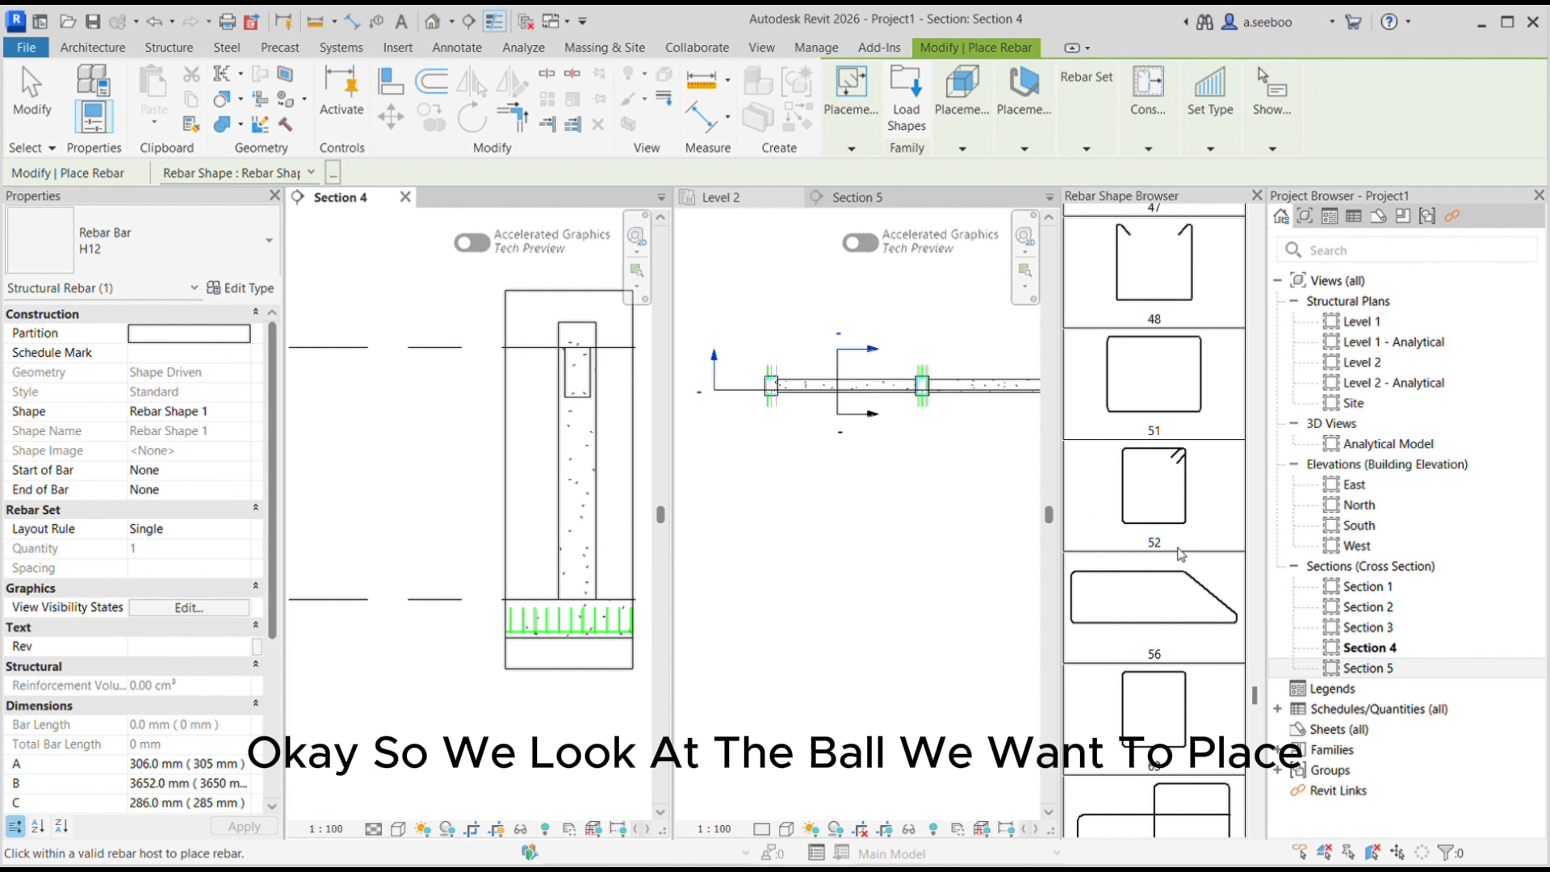
click(1195, 510)
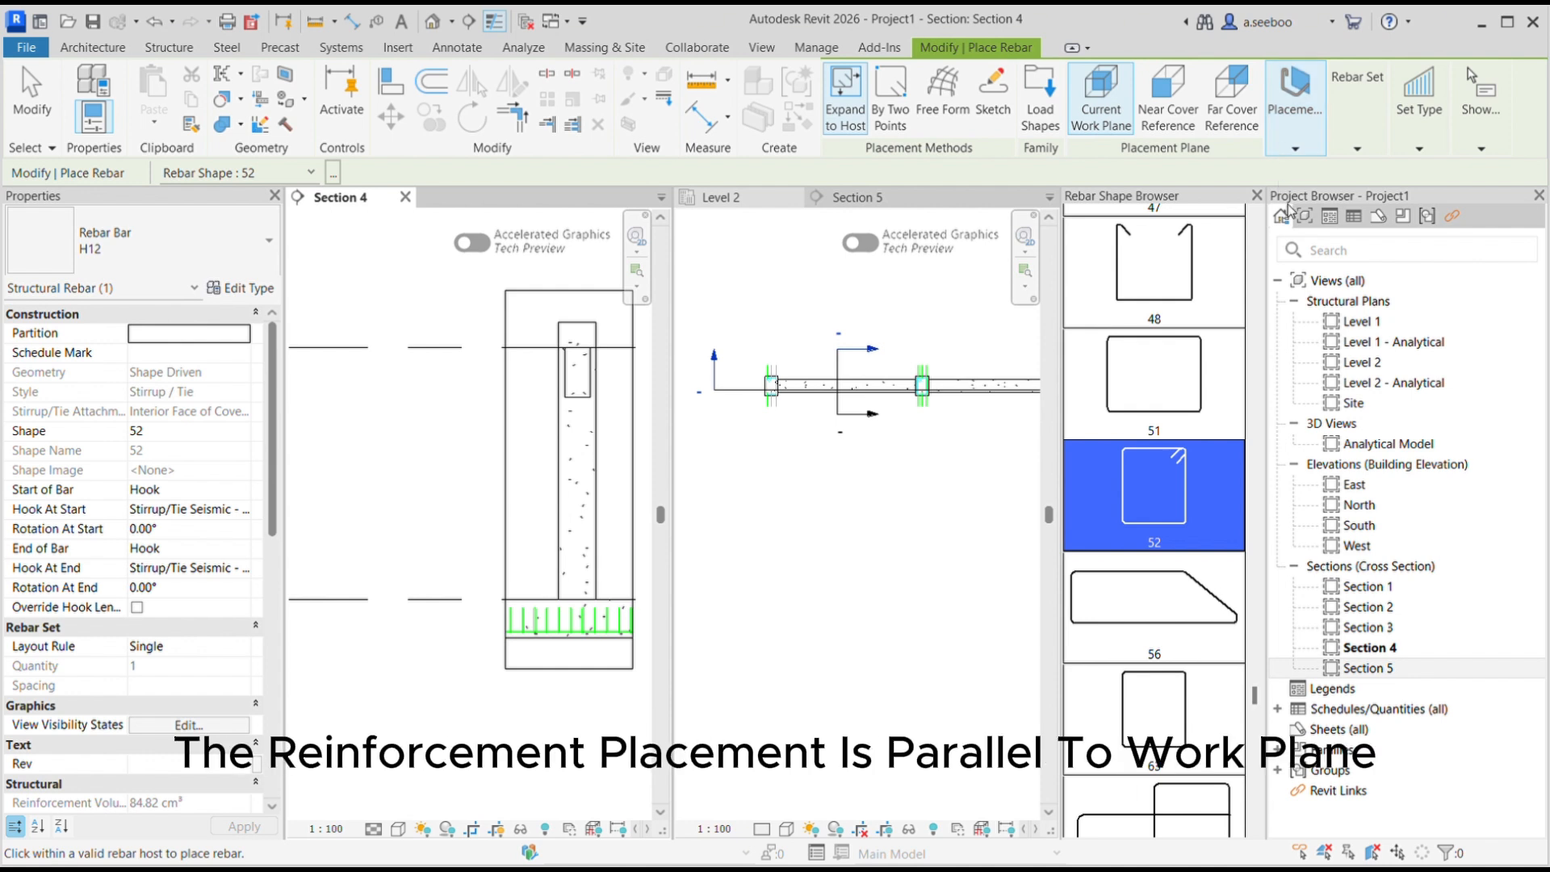
scroll(598, 367, up, 4)
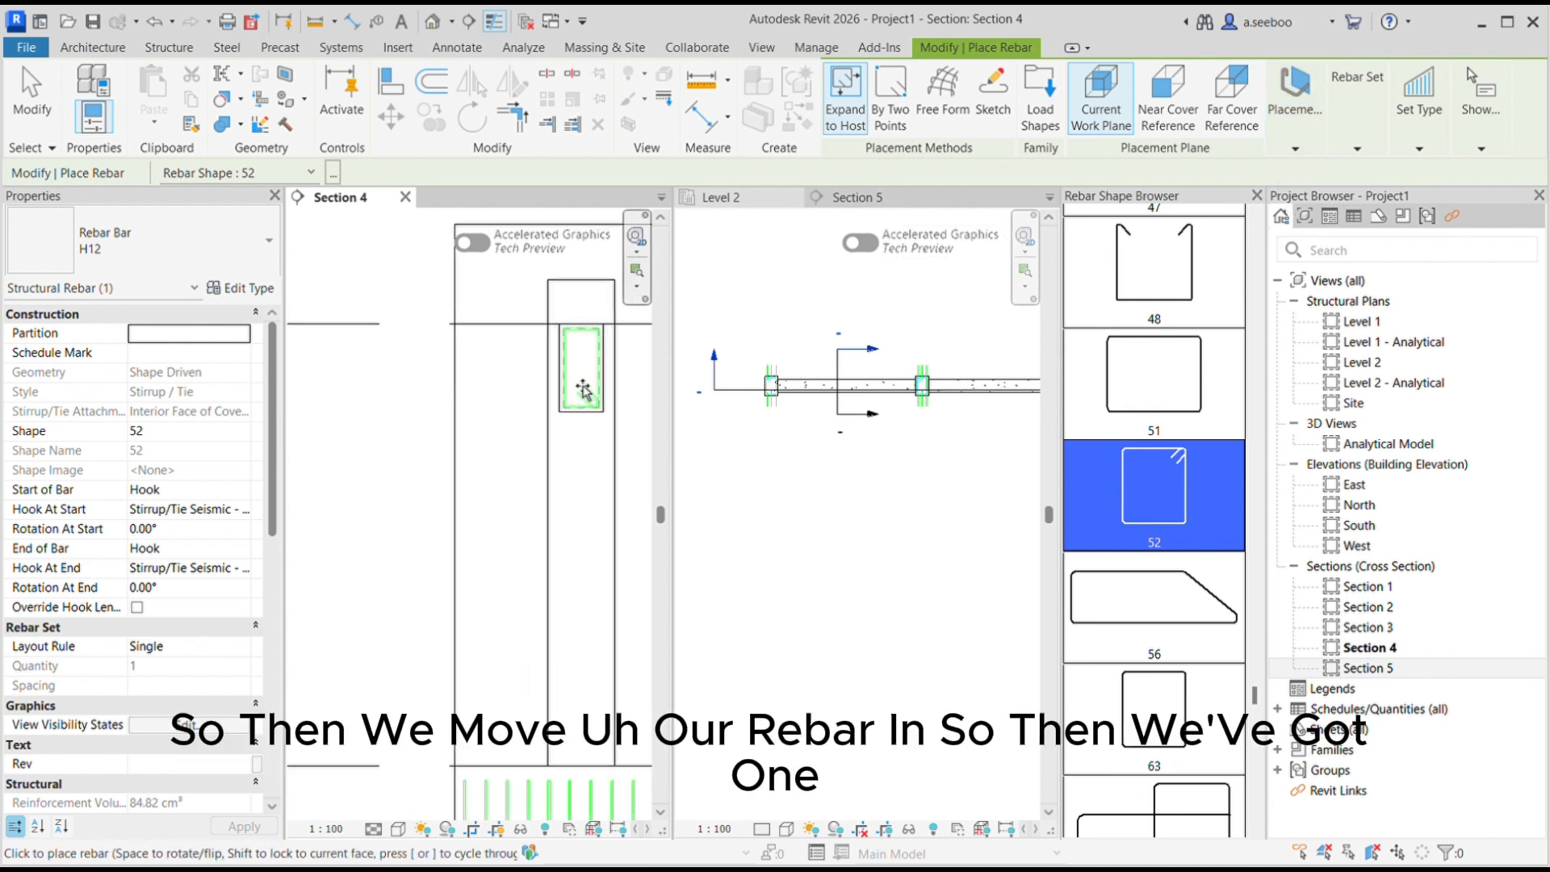
click(596, 337)
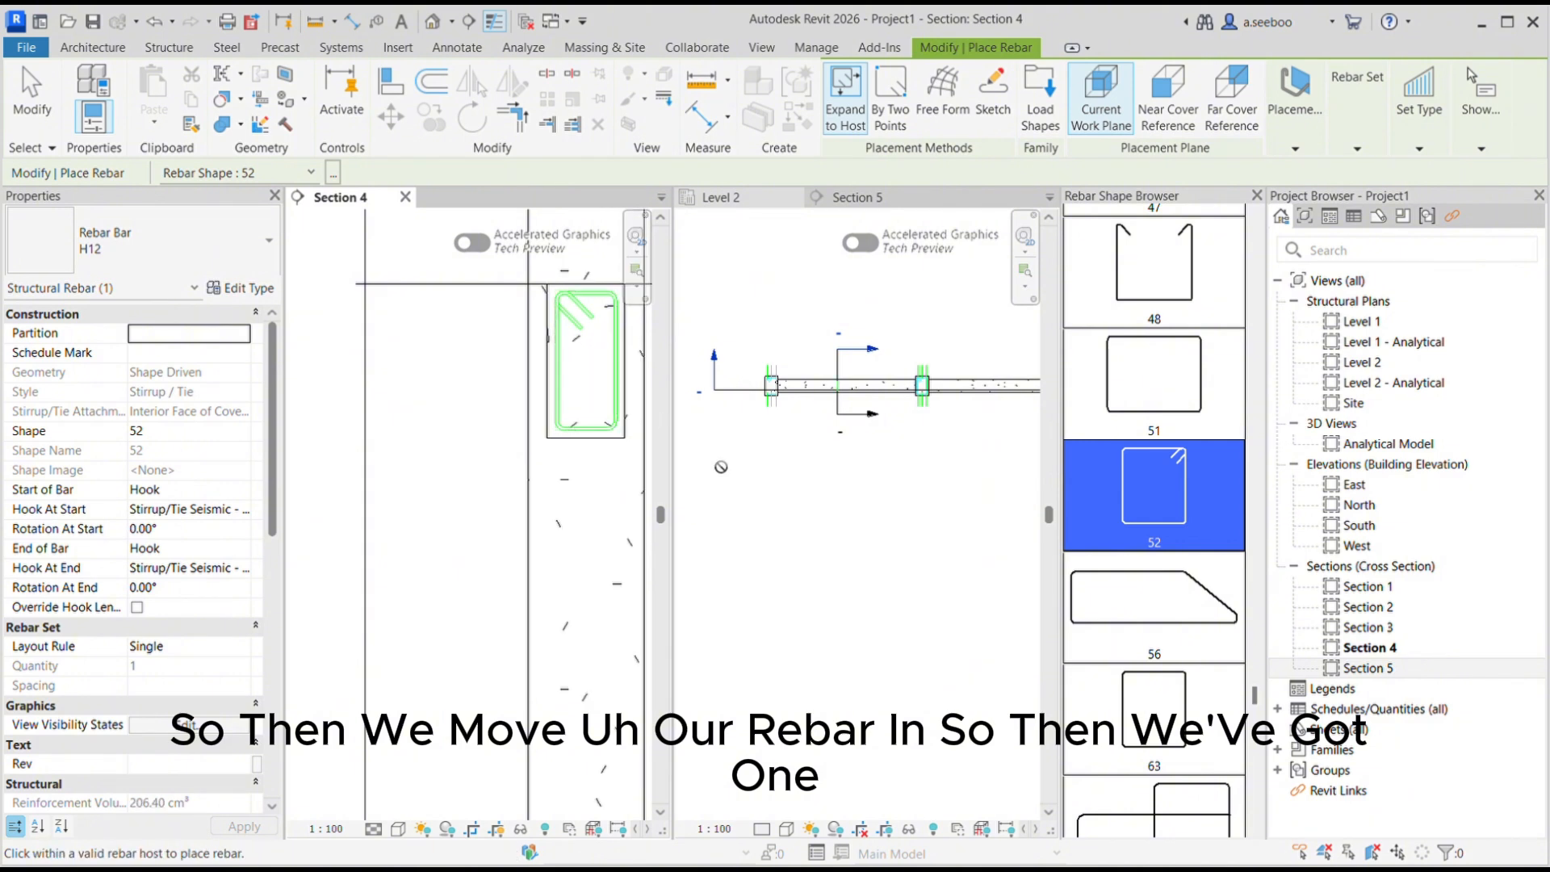
key(Escape)
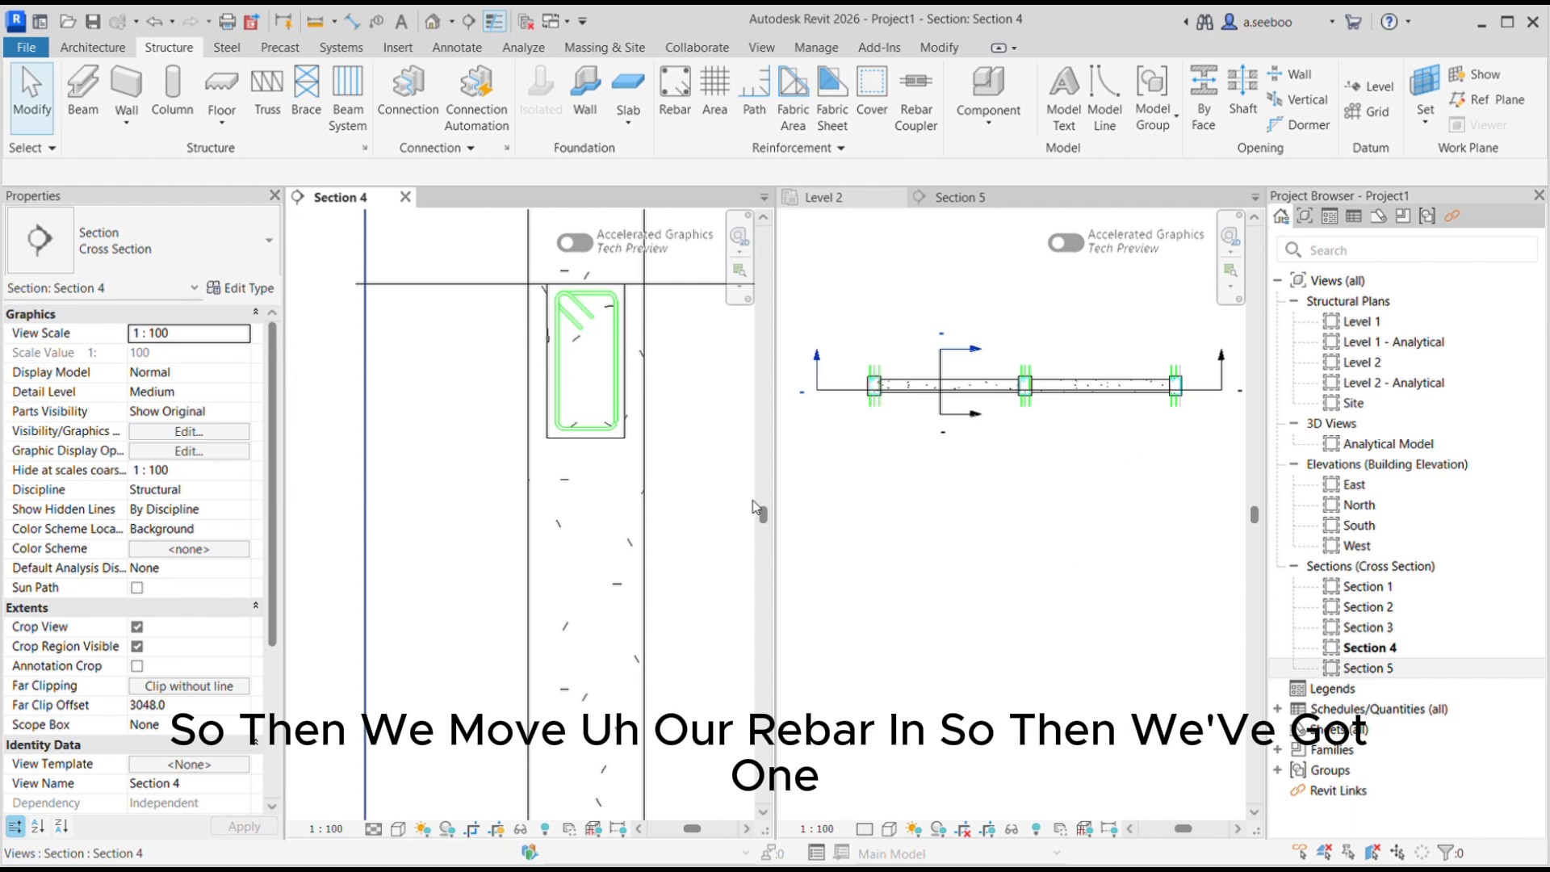
- Change the beam stirrup in Section 4 to bar type T08 with a Maximum Spacing layout of 150 mm
click(604, 360)
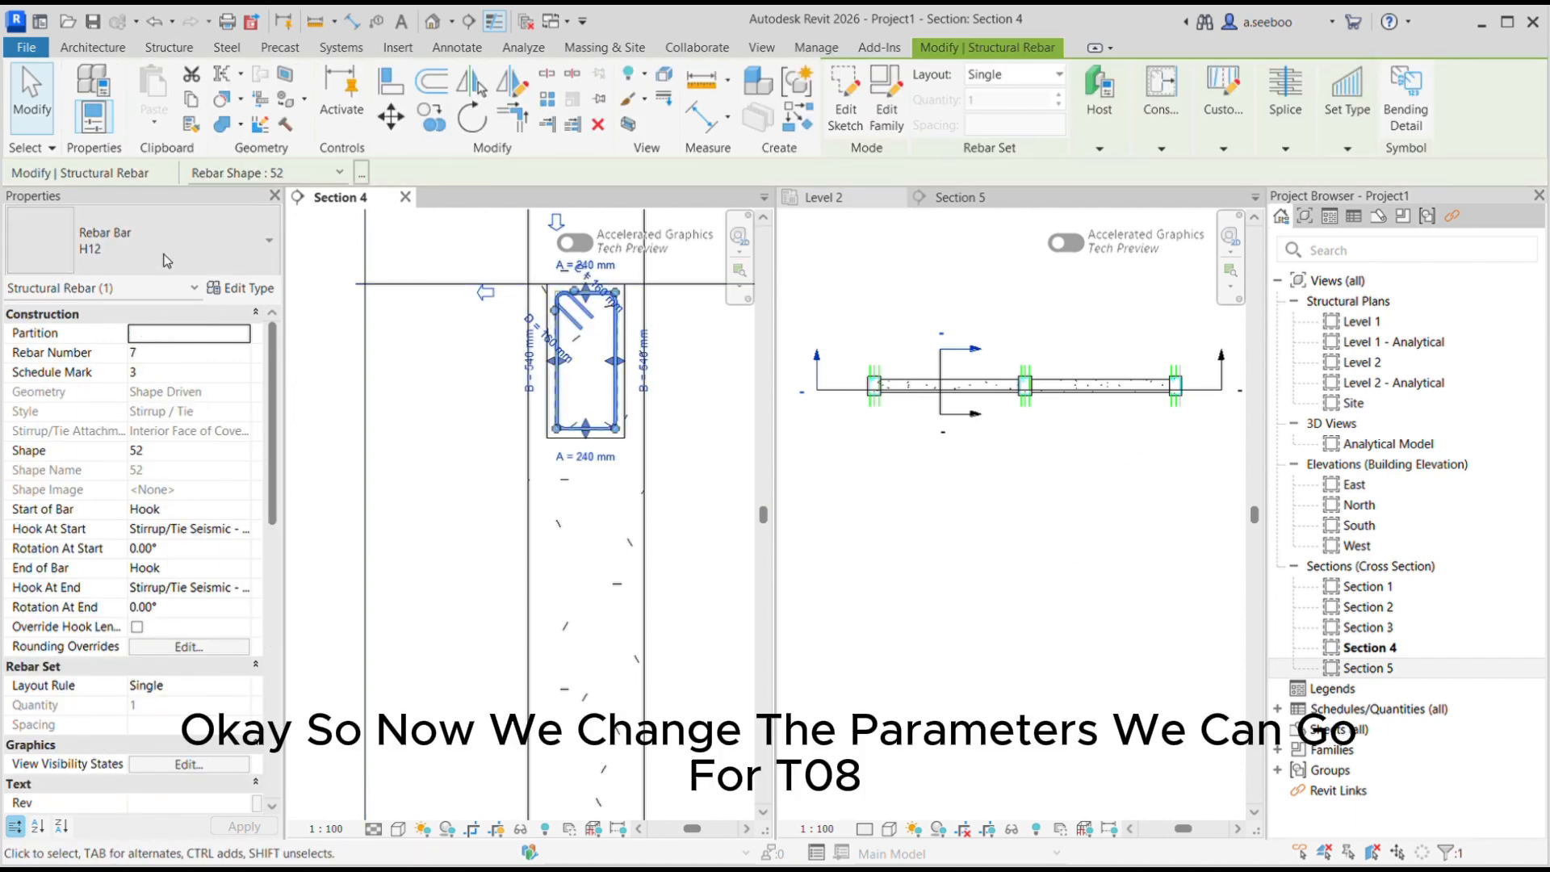
click(91, 557)
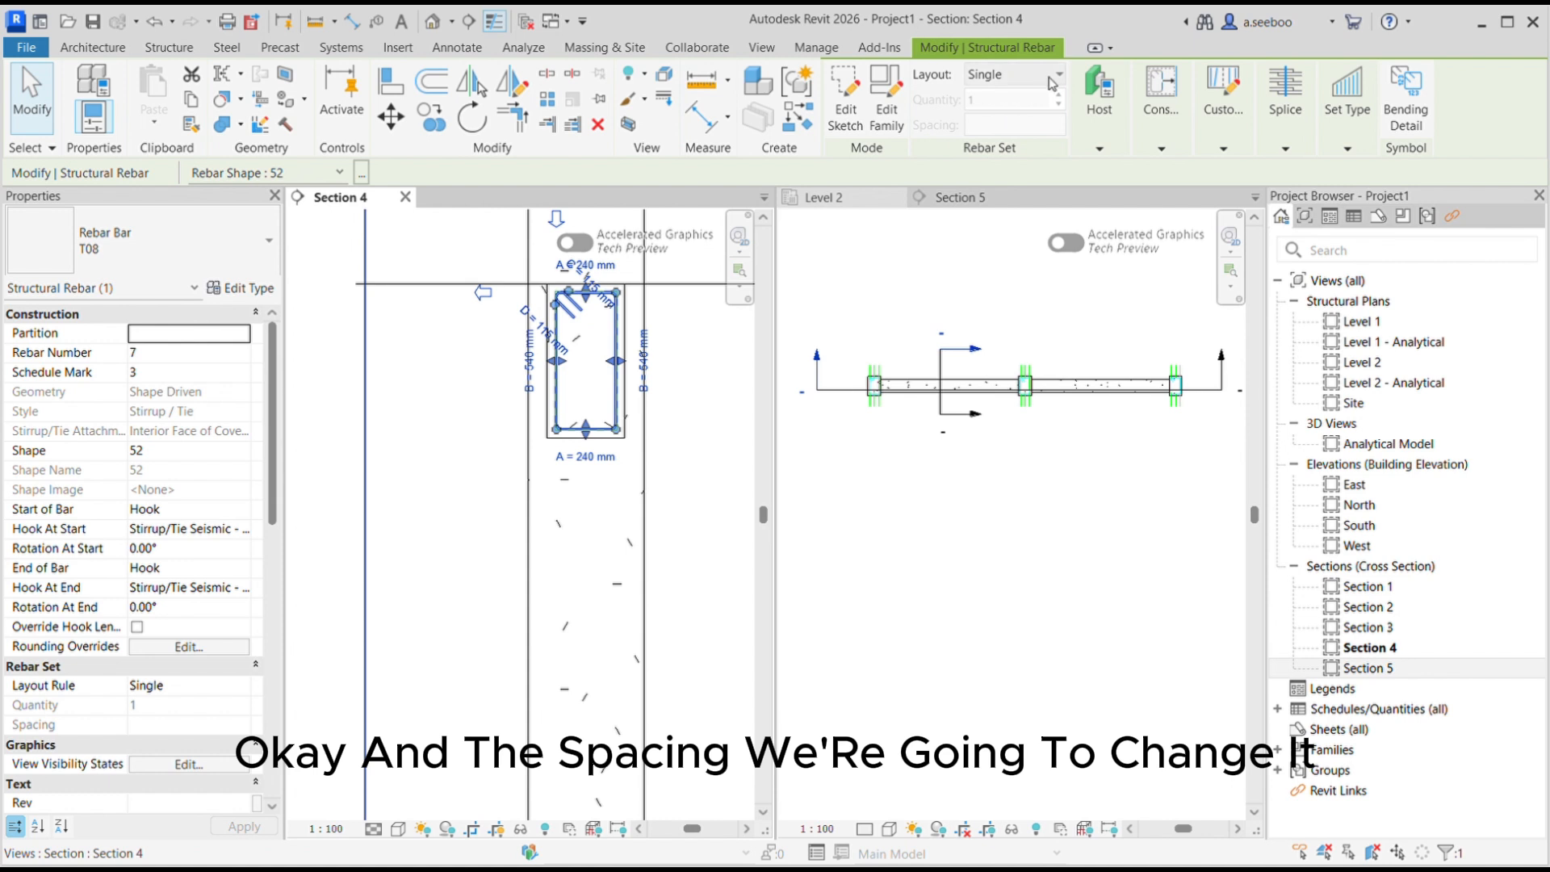
click(1019, 140)
click(1063, 134)
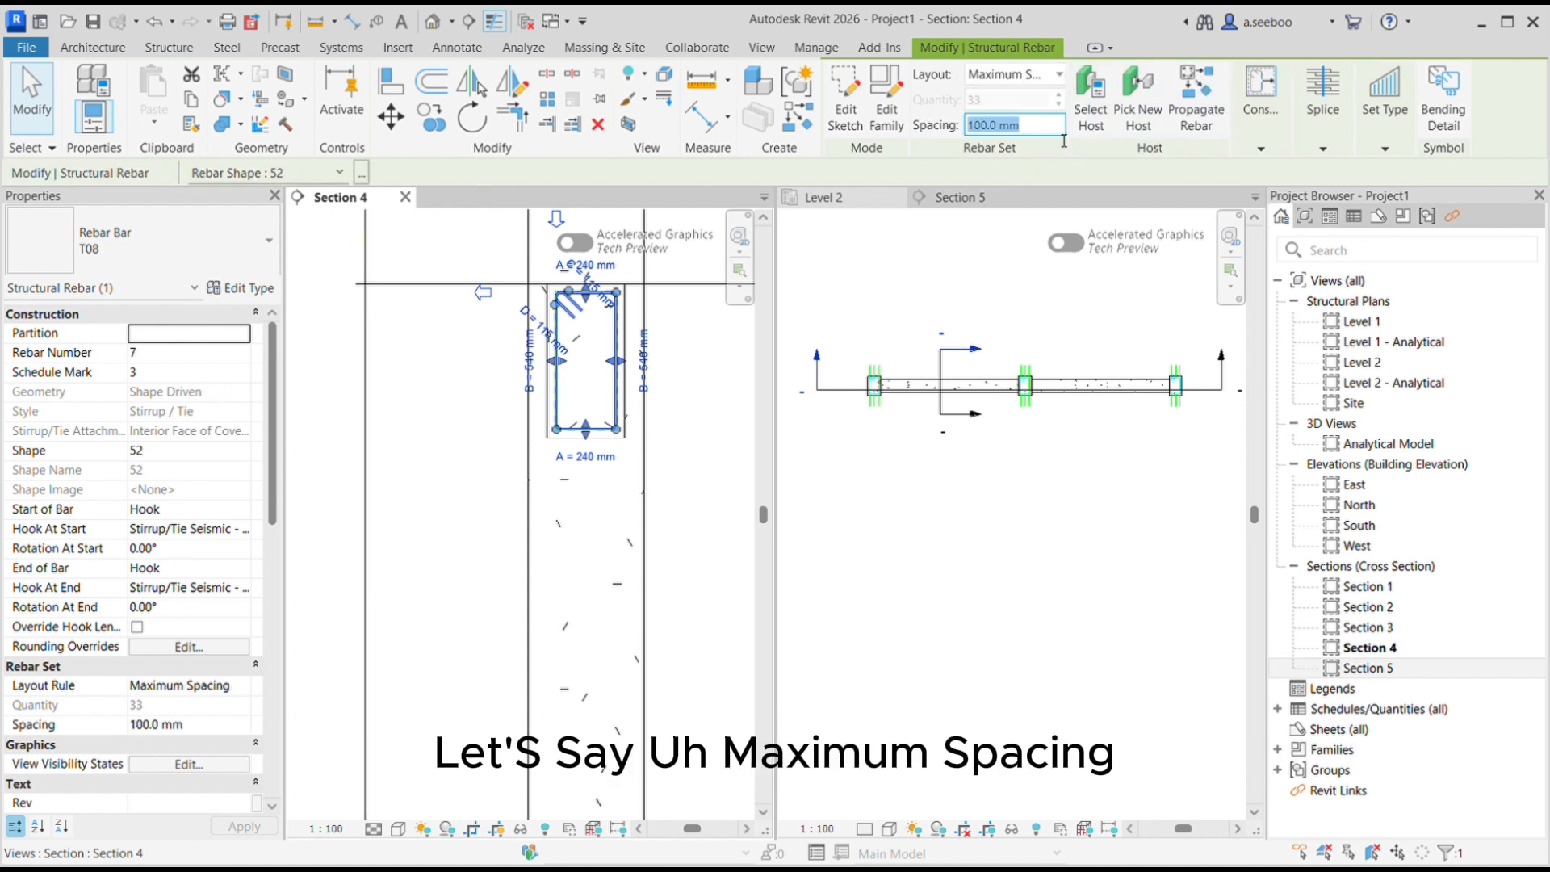
text(150)
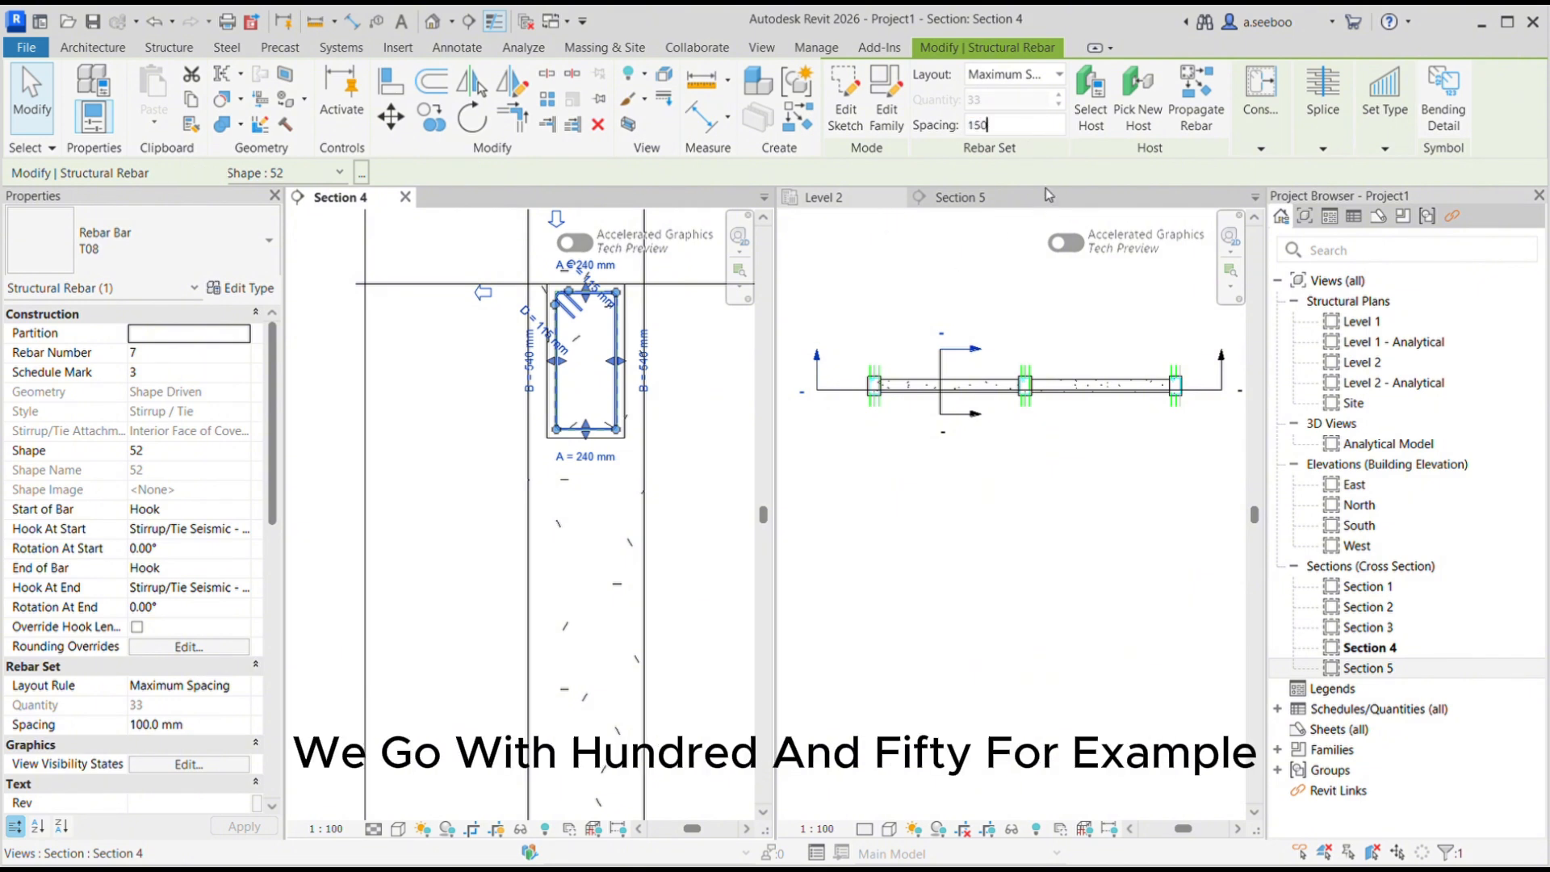
key(Return)
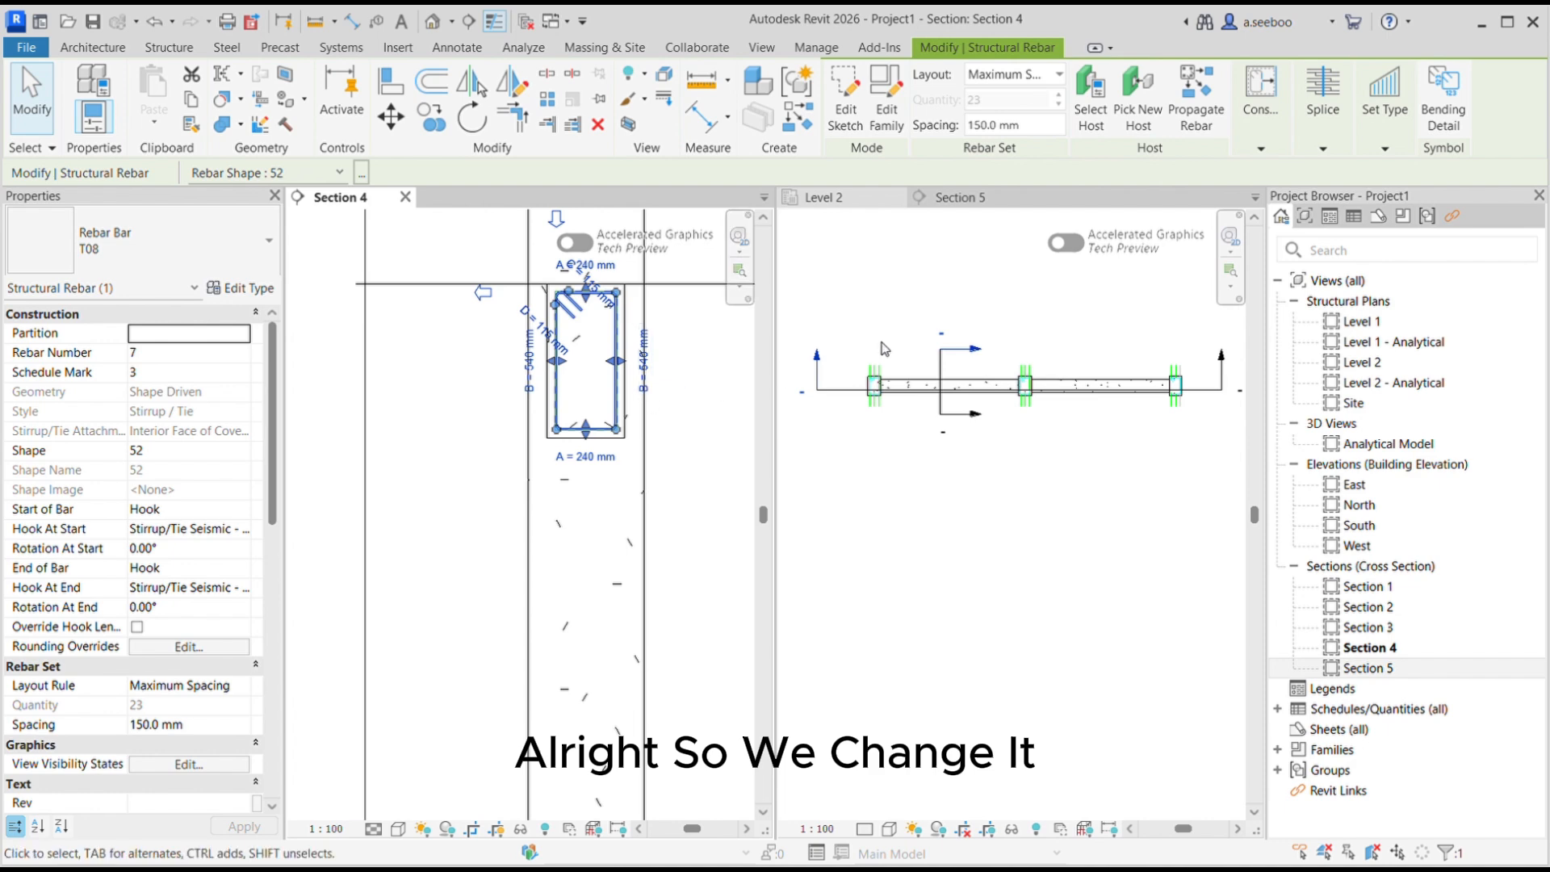
- In Section 5, extend the stirrup set through the middle column and across the second beam to the far column
click(961, 197)
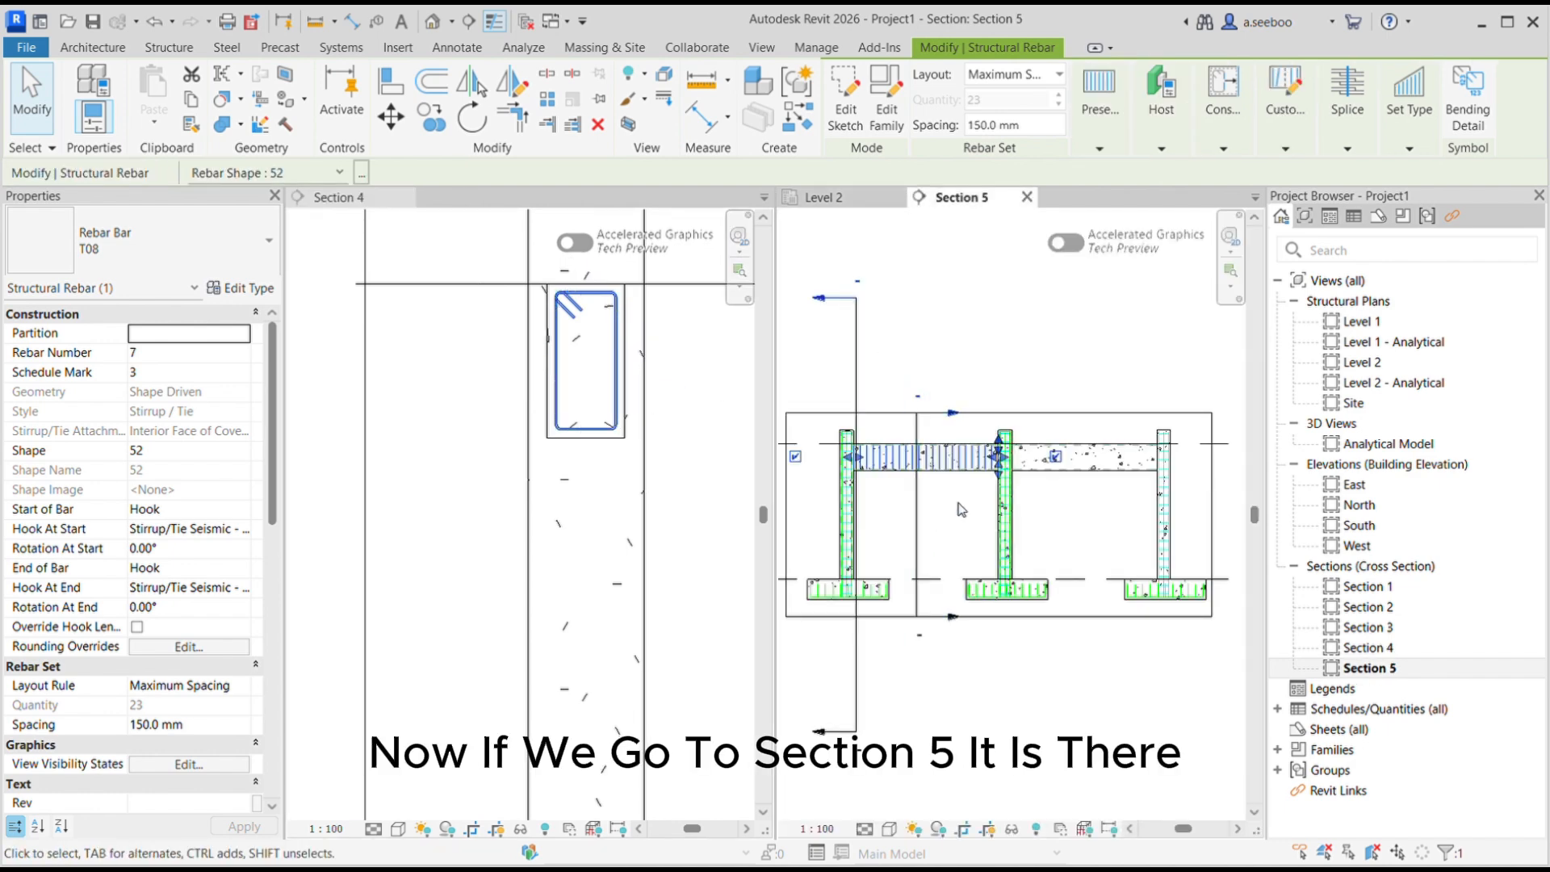
scroll(994, 454, up, 4)
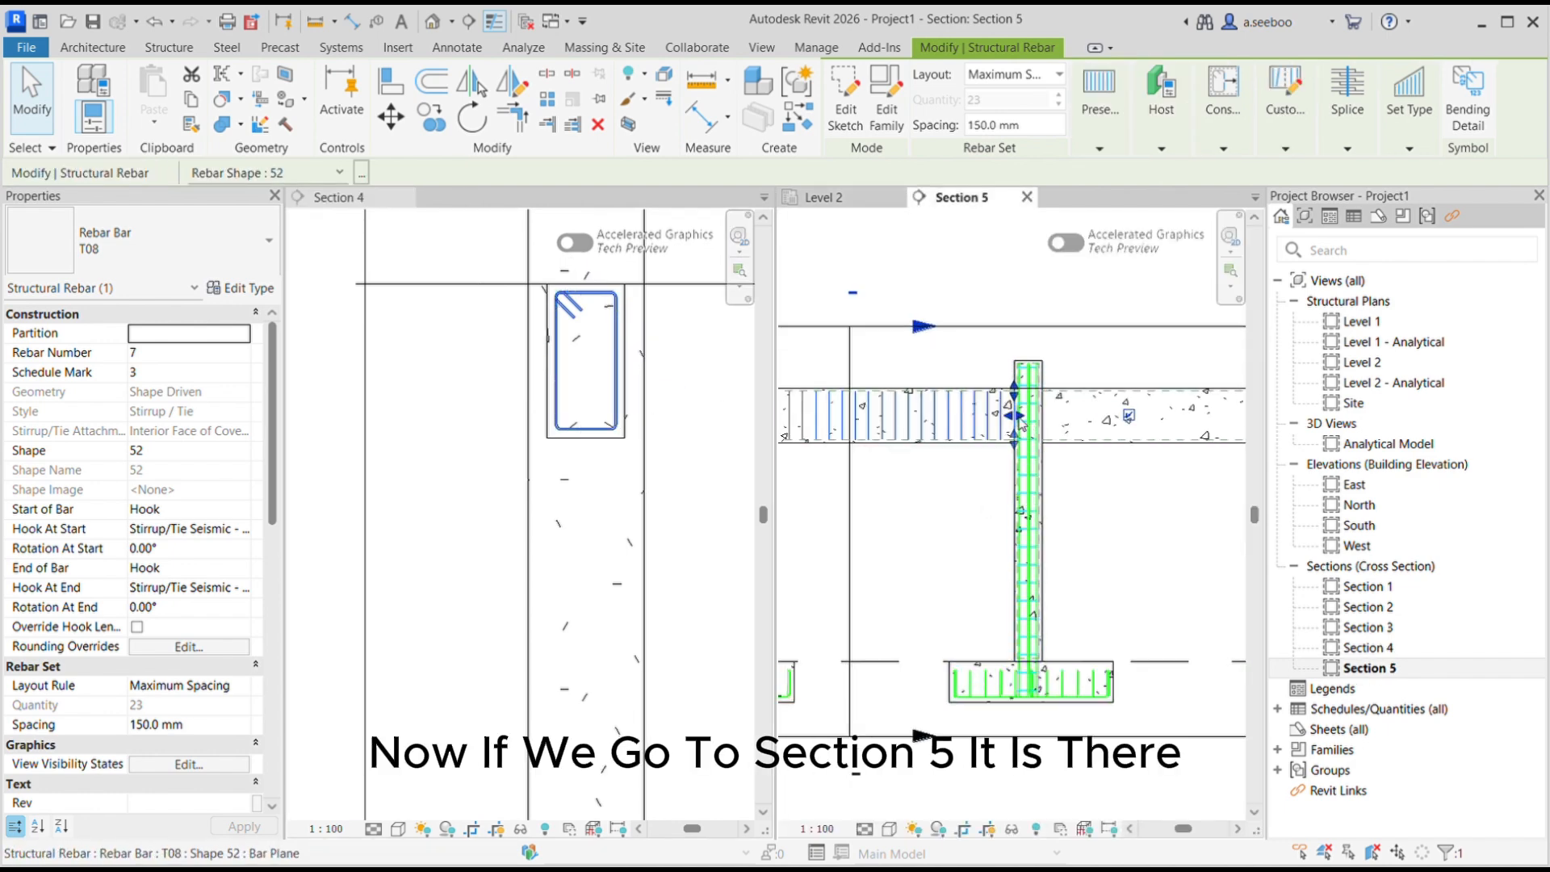
drag(1022, 424, 1169, 424)
scroll(1009, 452, down, 3)
scroll(1015, 458, up, 1)
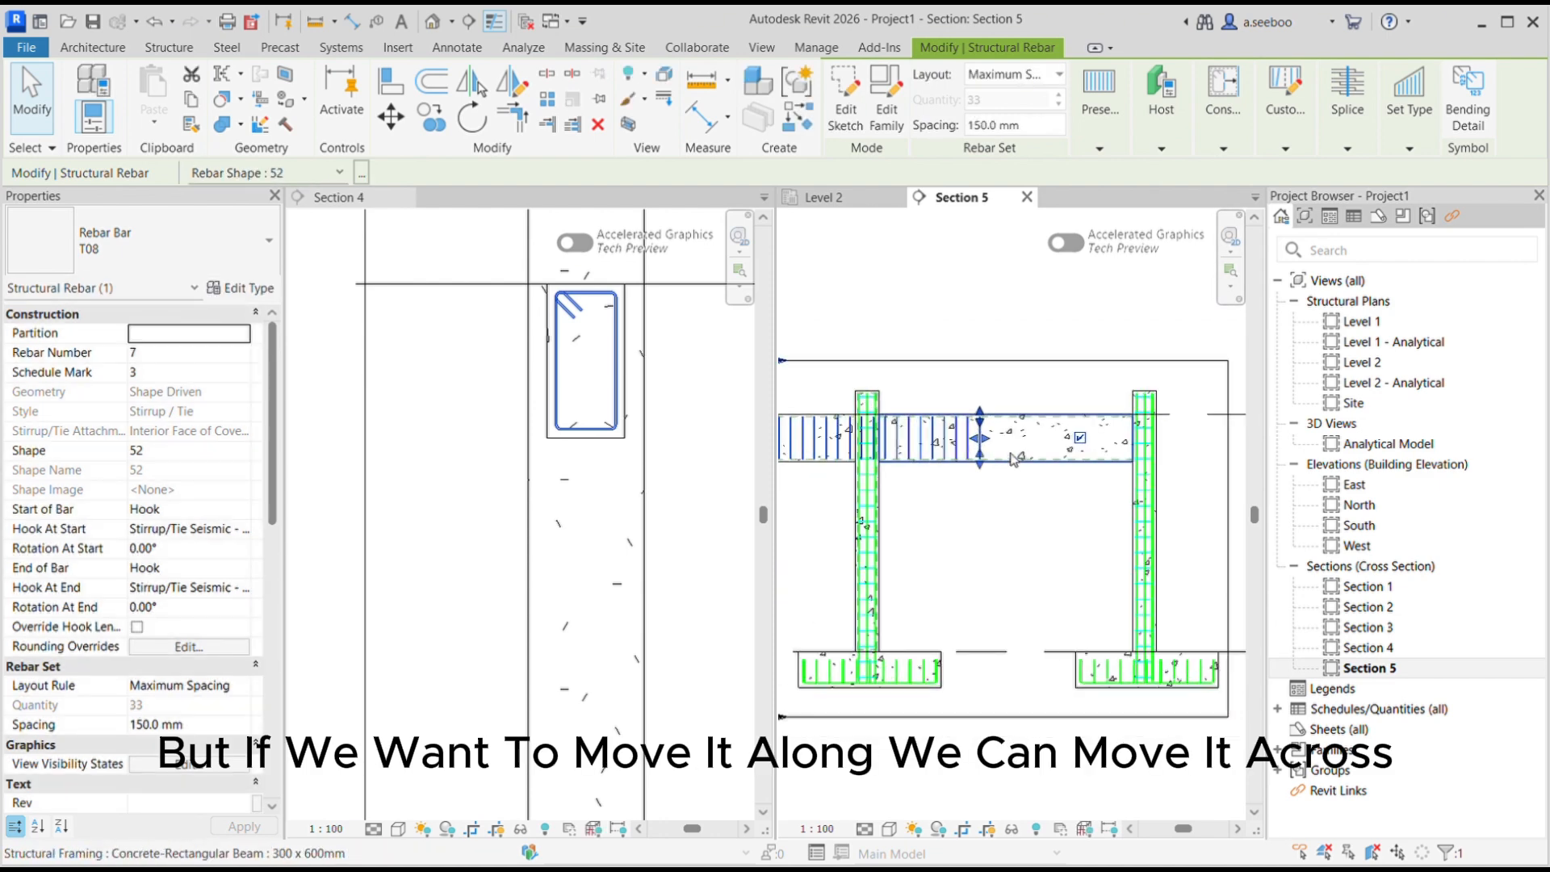
drag(990, 448, 1000, 448)
drag(1100, 440, 1137, 443)
scroll(867, 464, up, 4)
scroll(866, 464, up, 1)
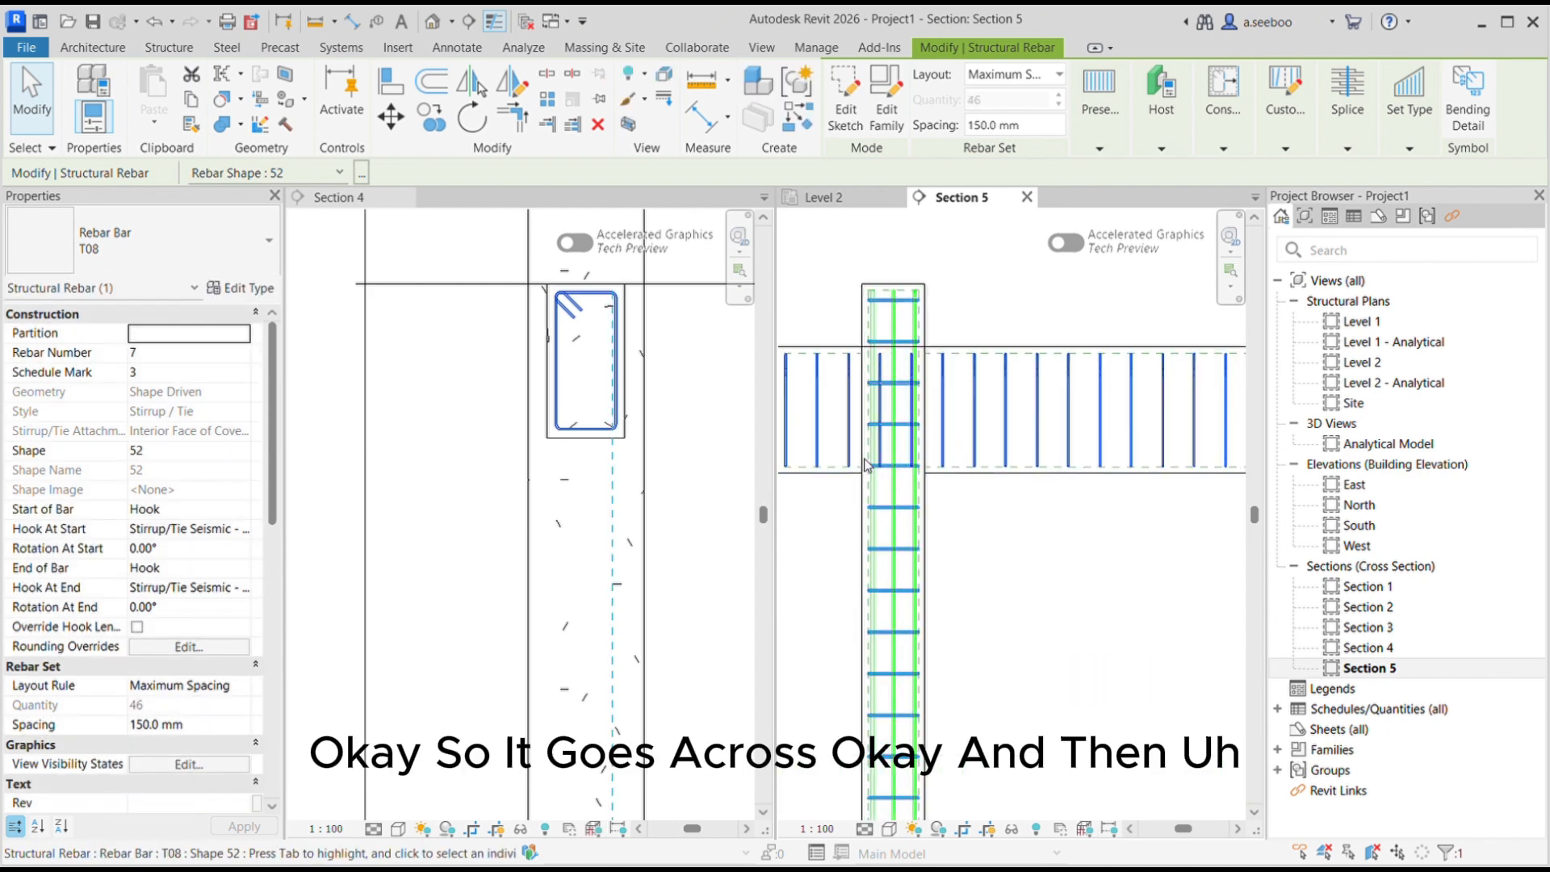
middle_drag(894, 407, 969, 416)
scroll(965, 418, up, 2)
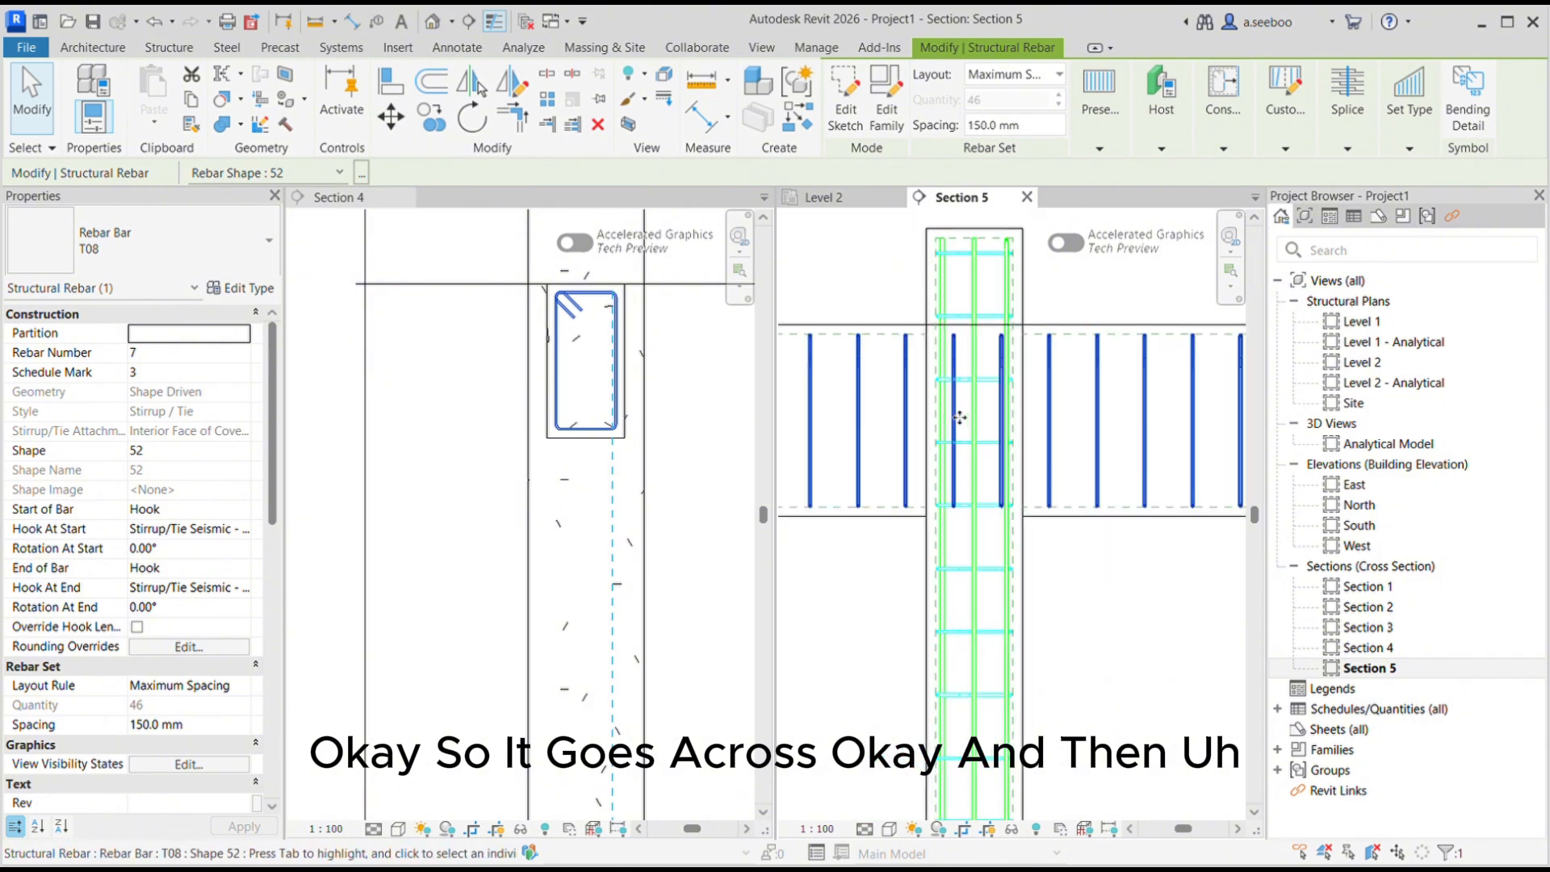
scroll(1041, 444, down, 5)
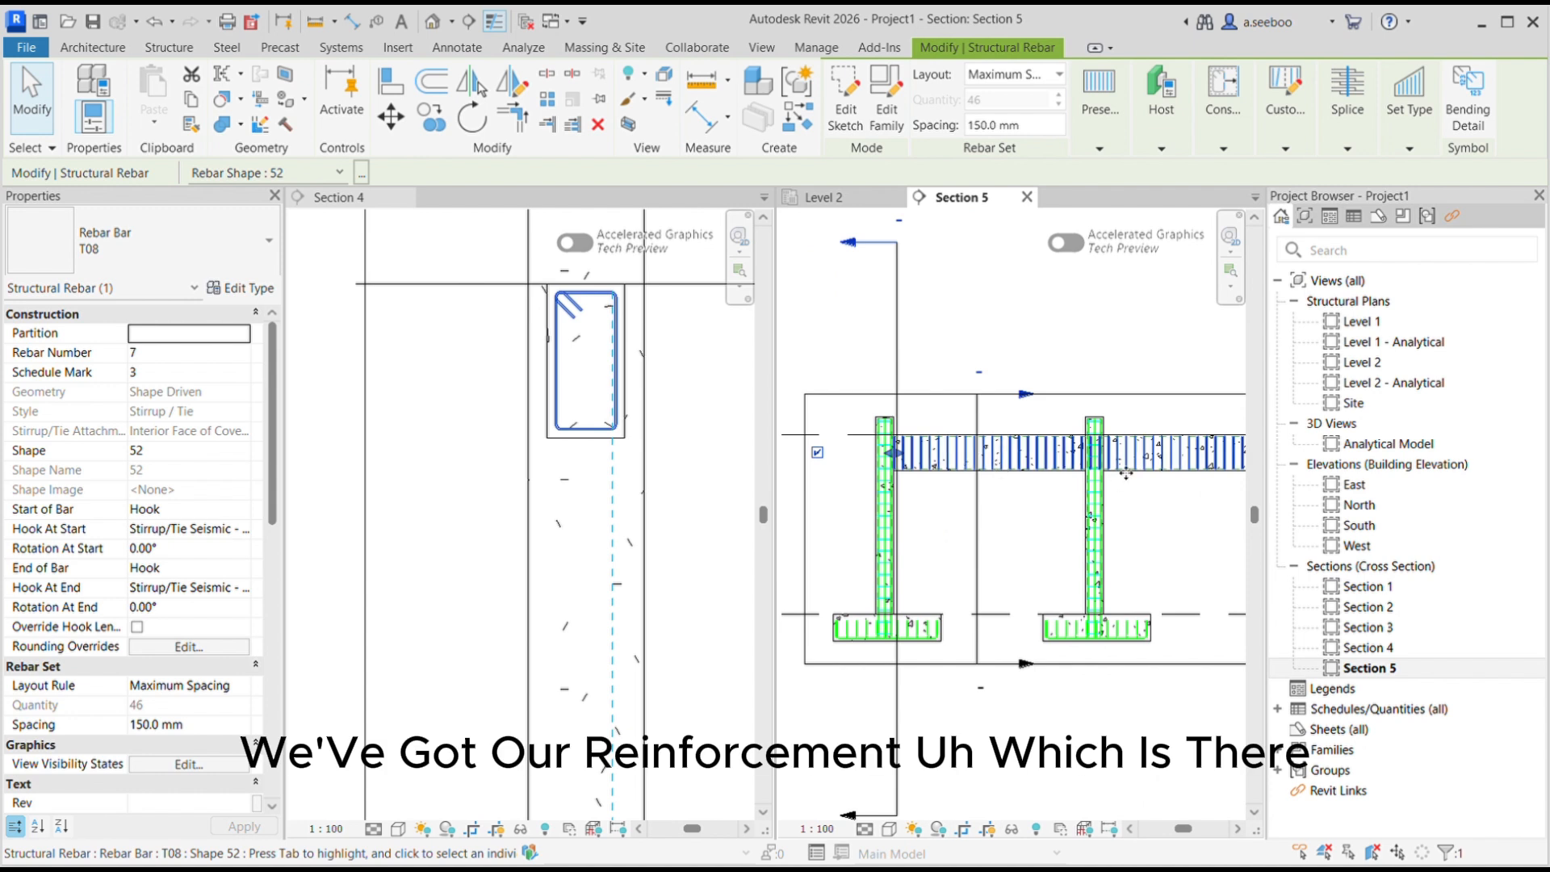
click(618, 391)
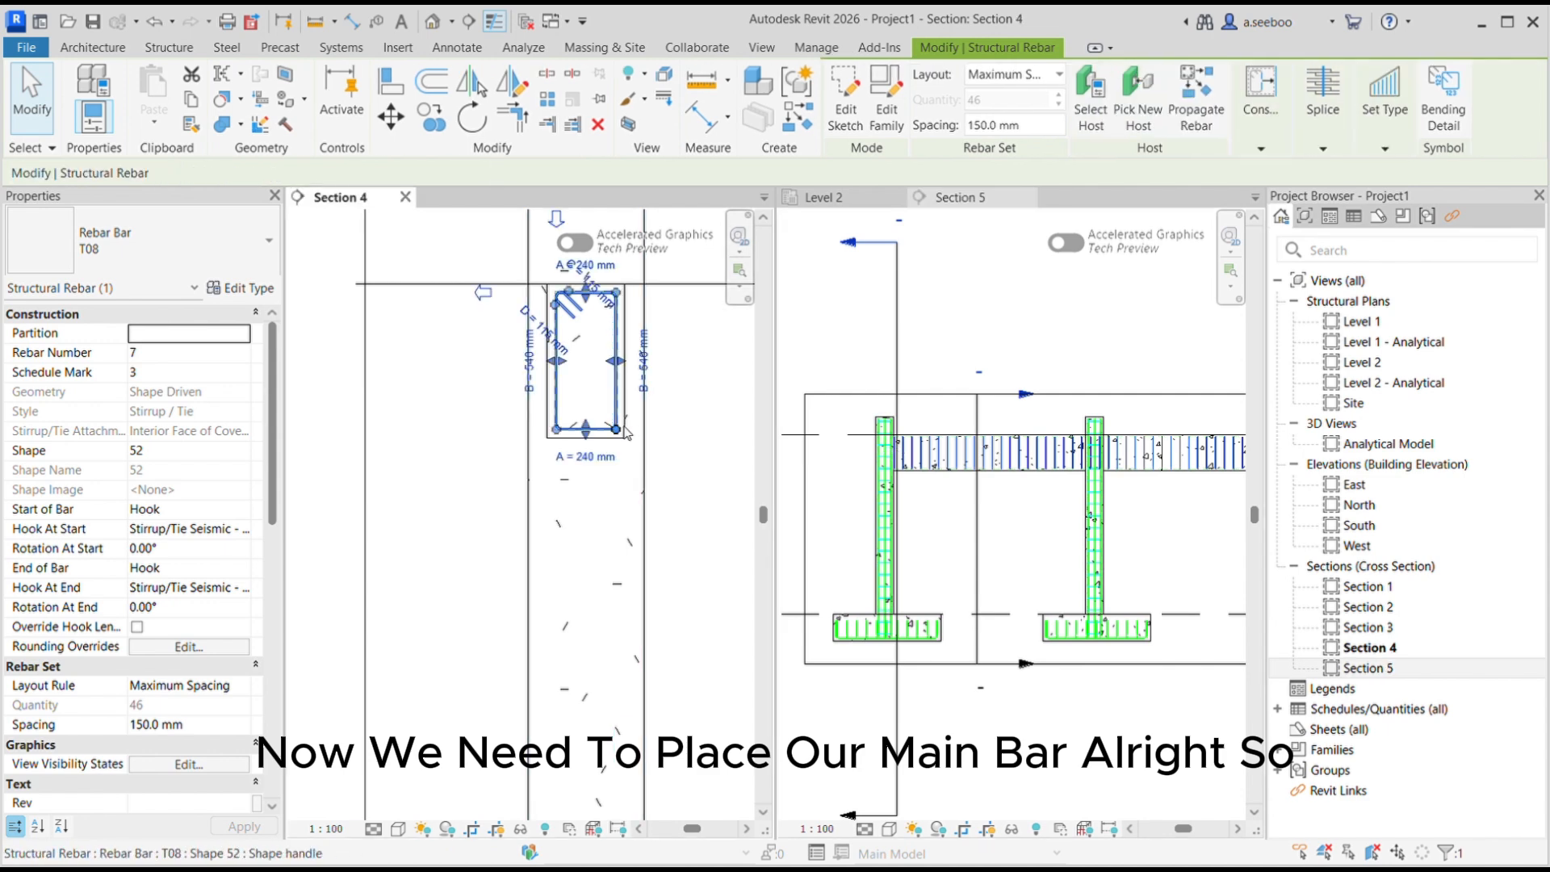
drag(618, 431, 626, 437)
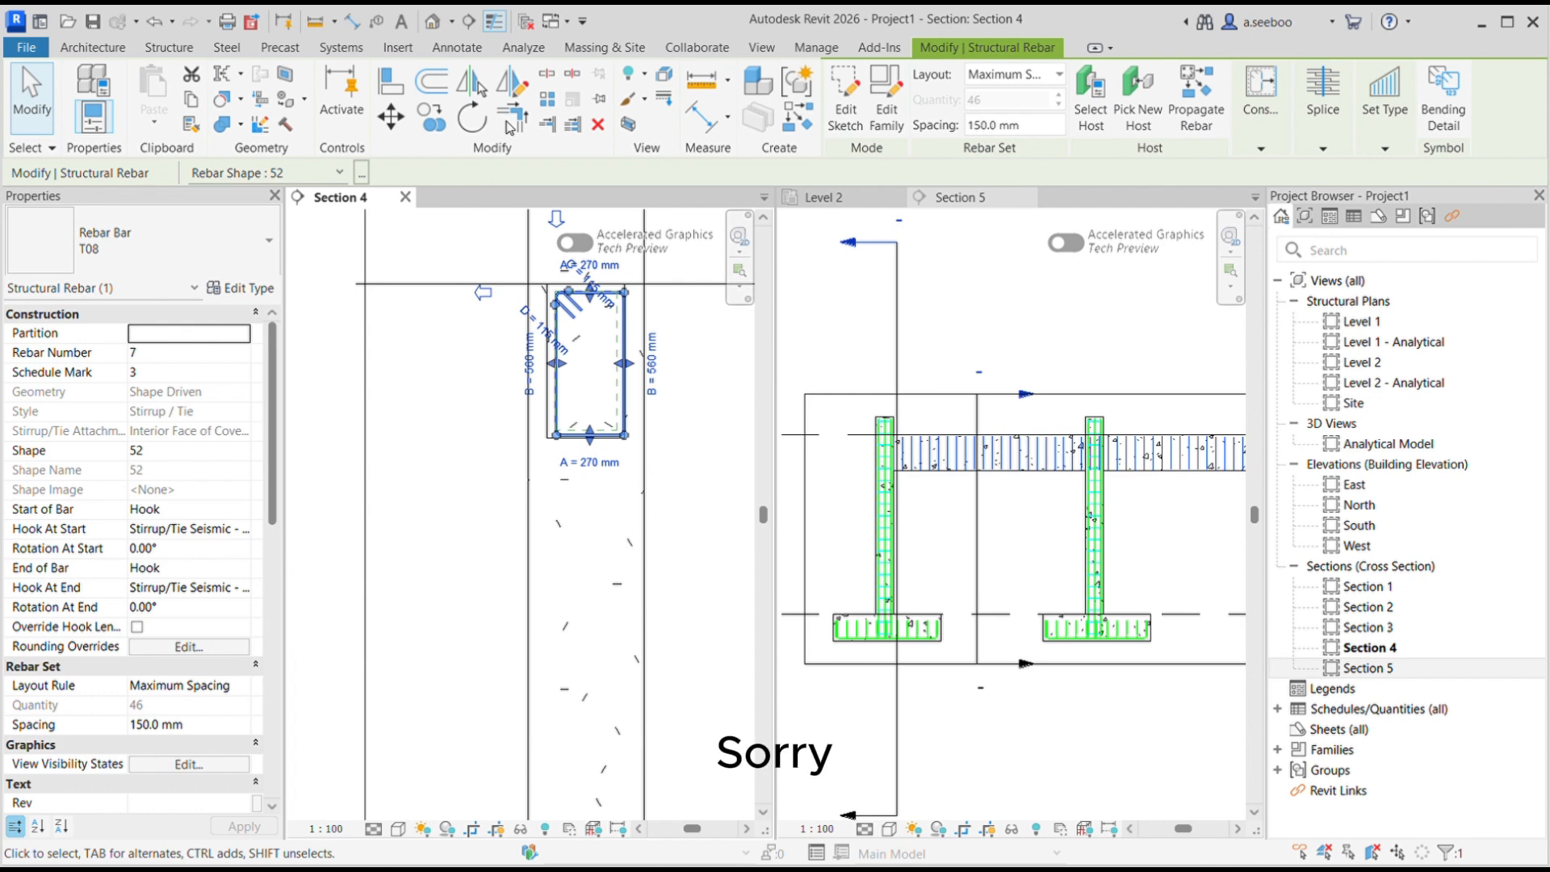
click(169, 47)
key(Escape)
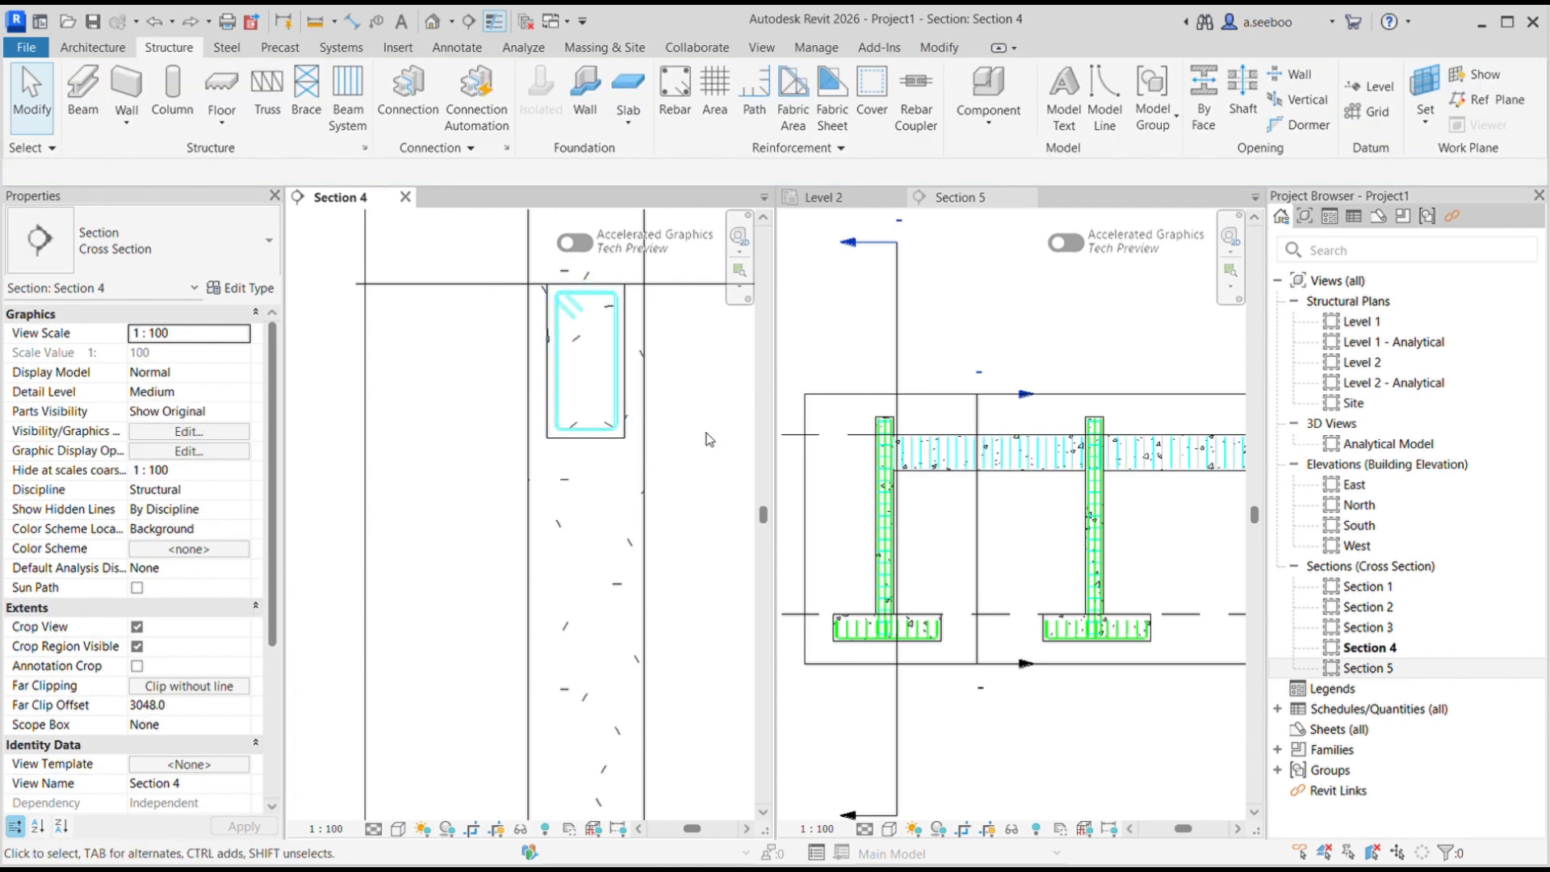
- Place a straight H12 bar of rebar shape 00, perpendicular to the section, inside the stirrup's upper hooked corner in Section 4
scroll(614, 401, up, 2)
click(635, 409)
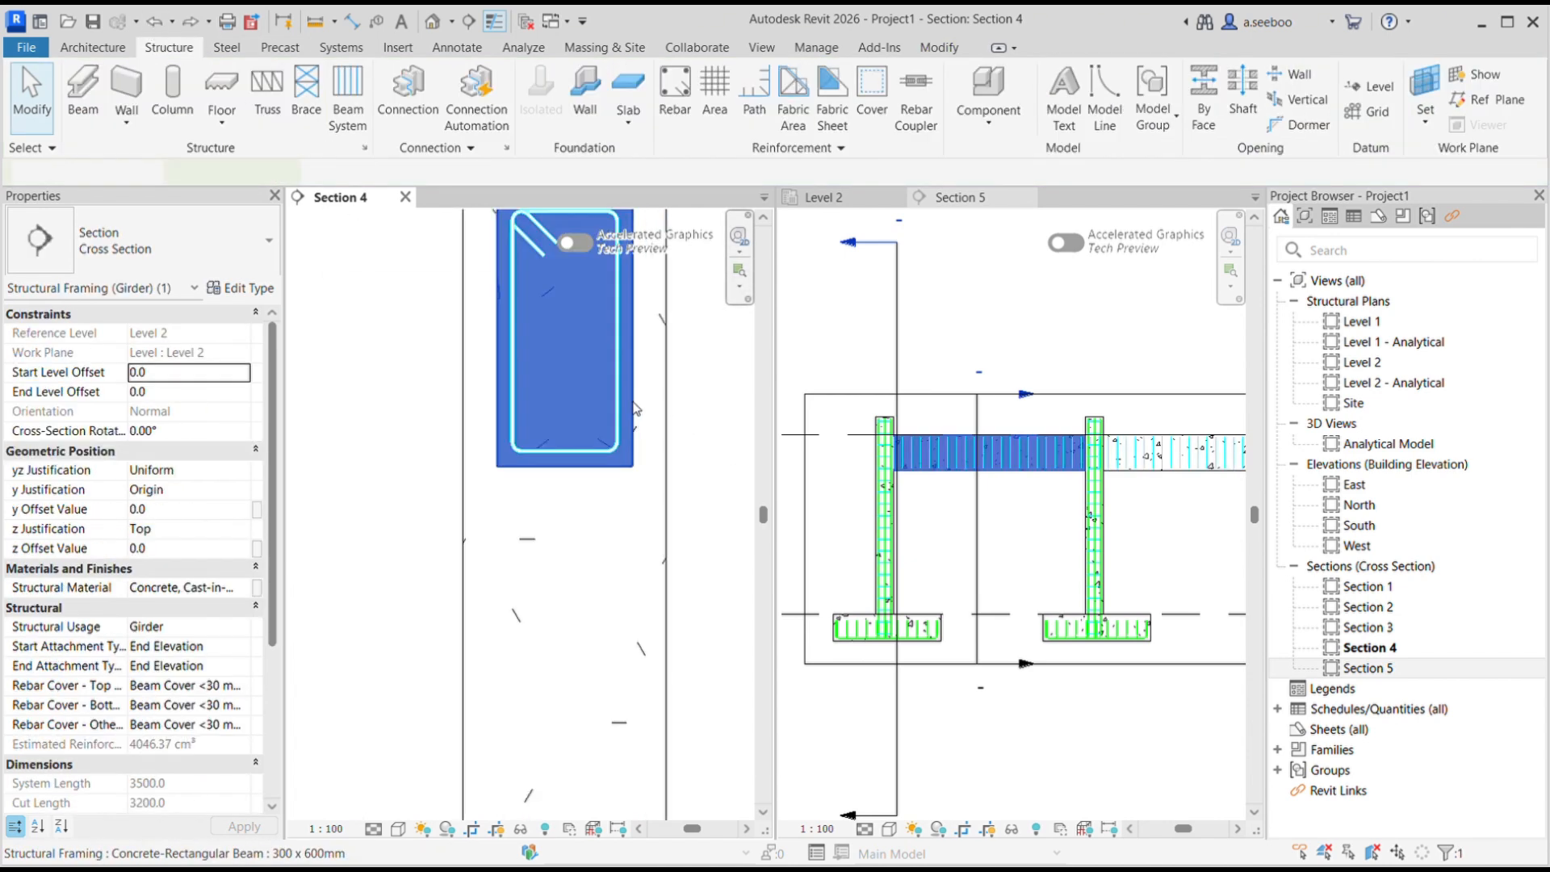
scroll(650, 452, down, 2)
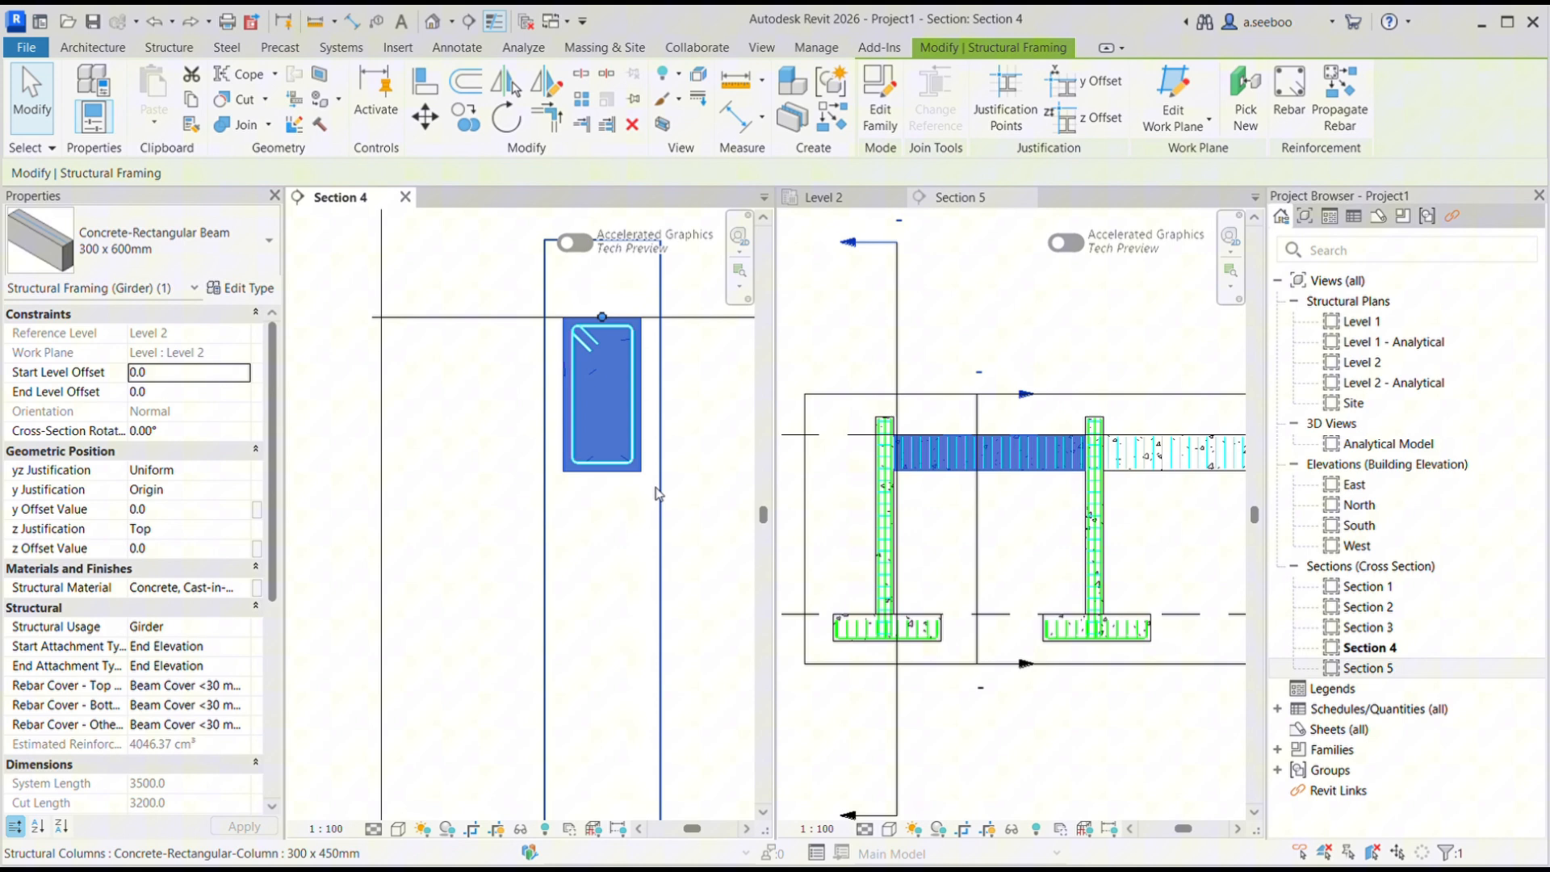
click(1289, 96)
scroll(1179, 339, up, 10)
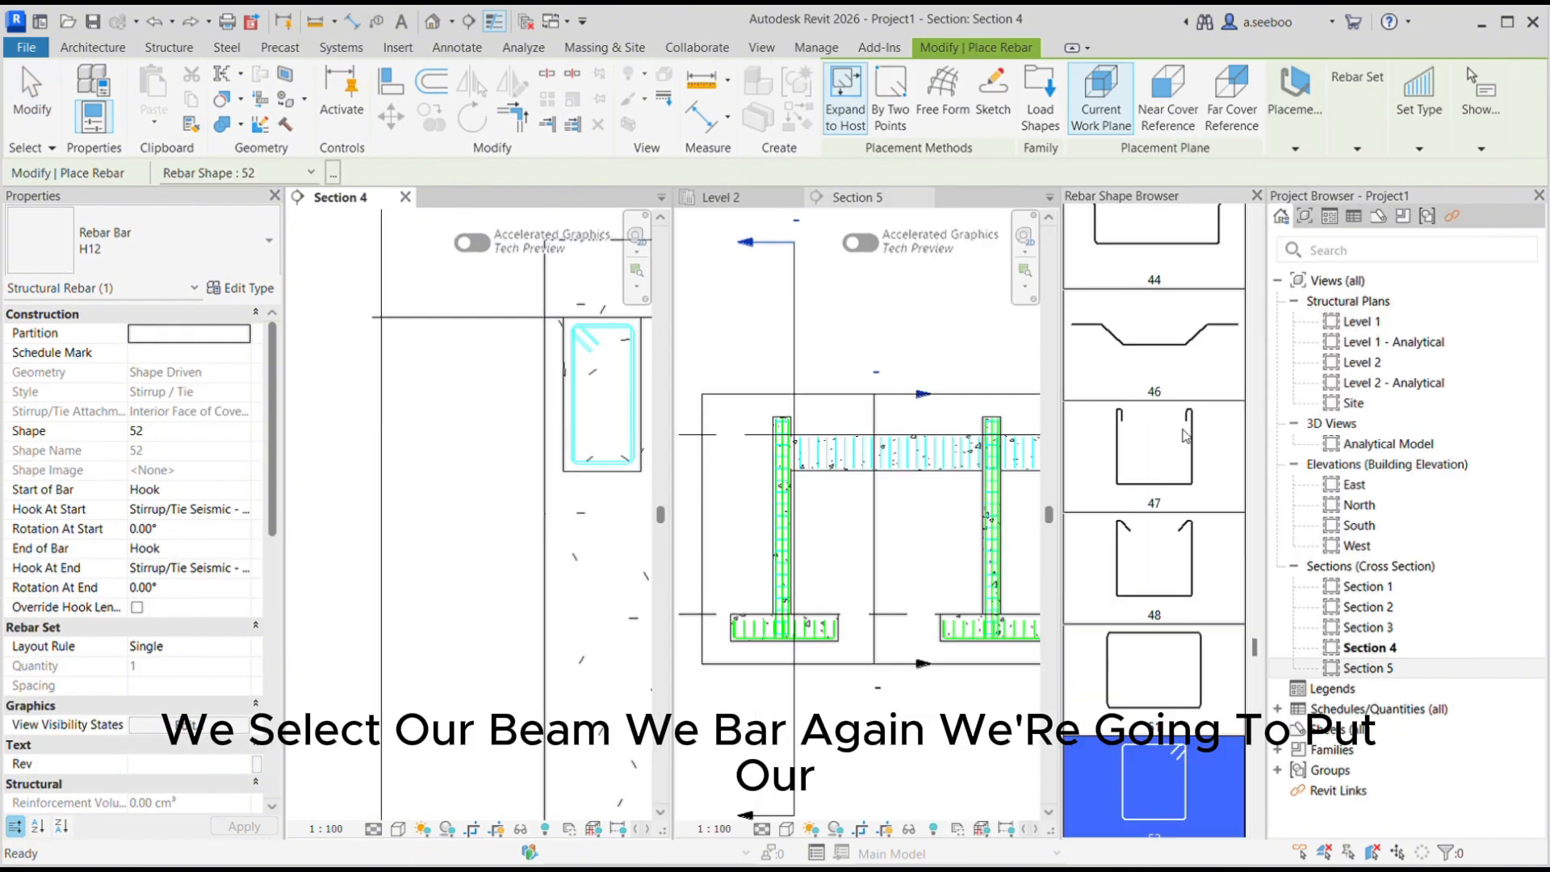
scroll(1204, 429, up, 6)
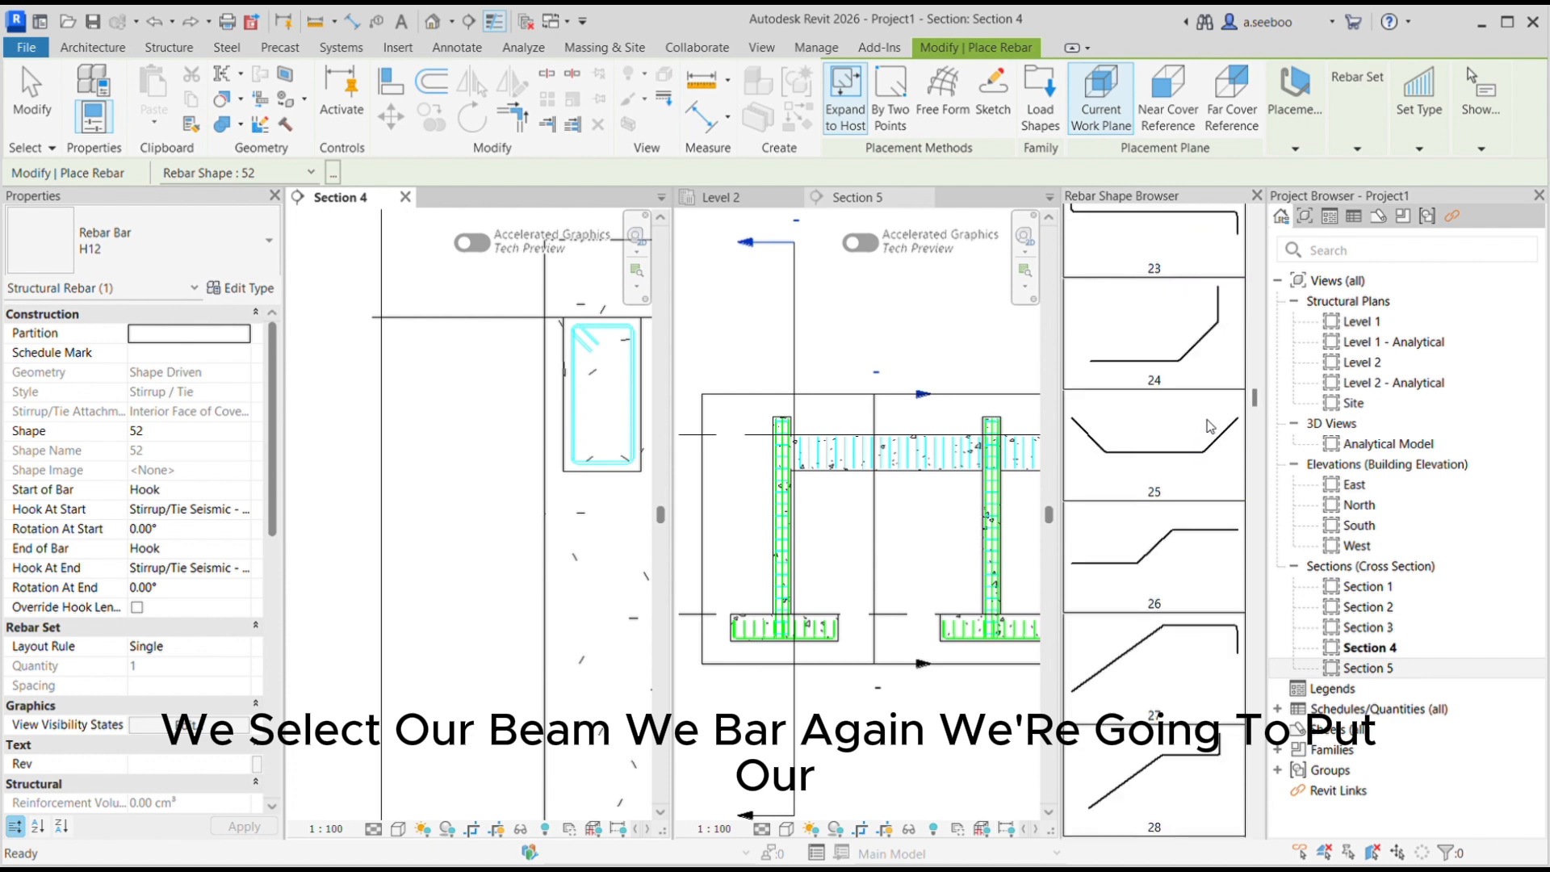
click(1209, 274)
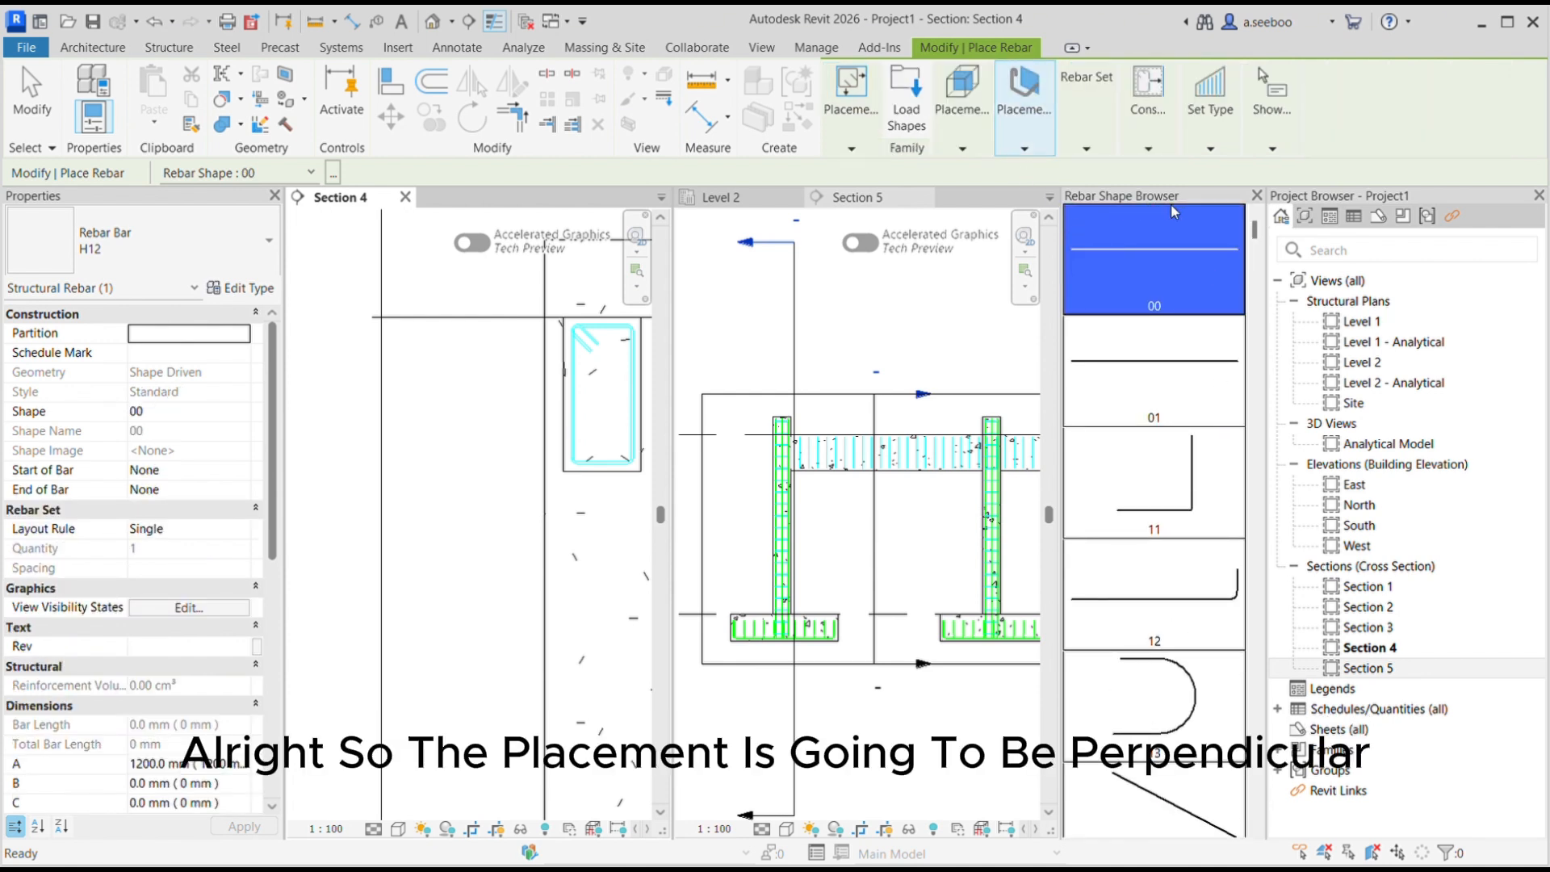
scroll(583, 349, up, 5)
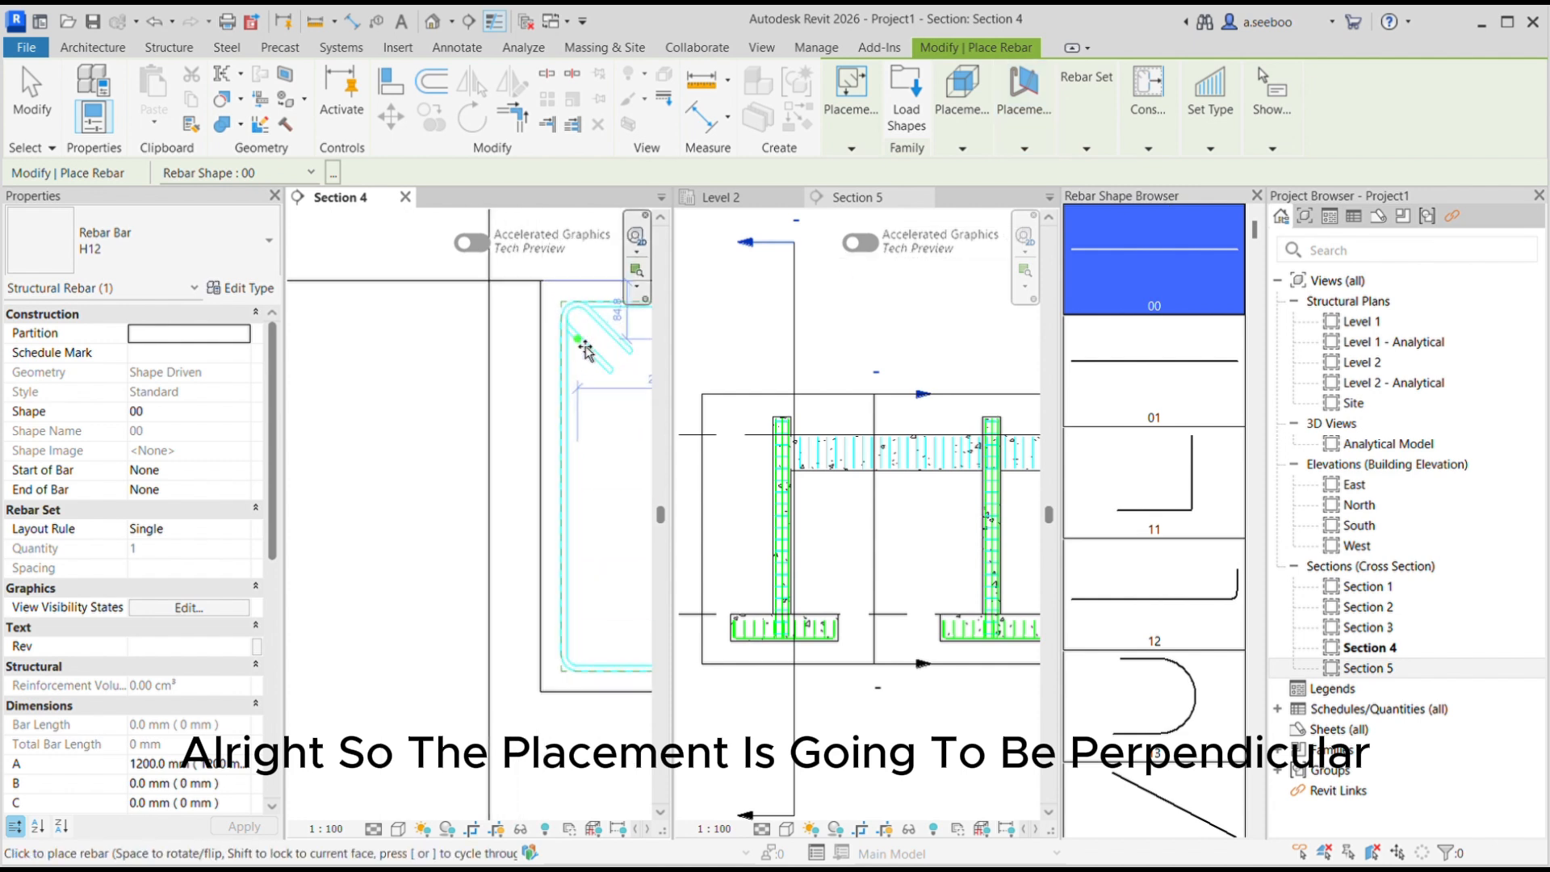
click(582, 318)
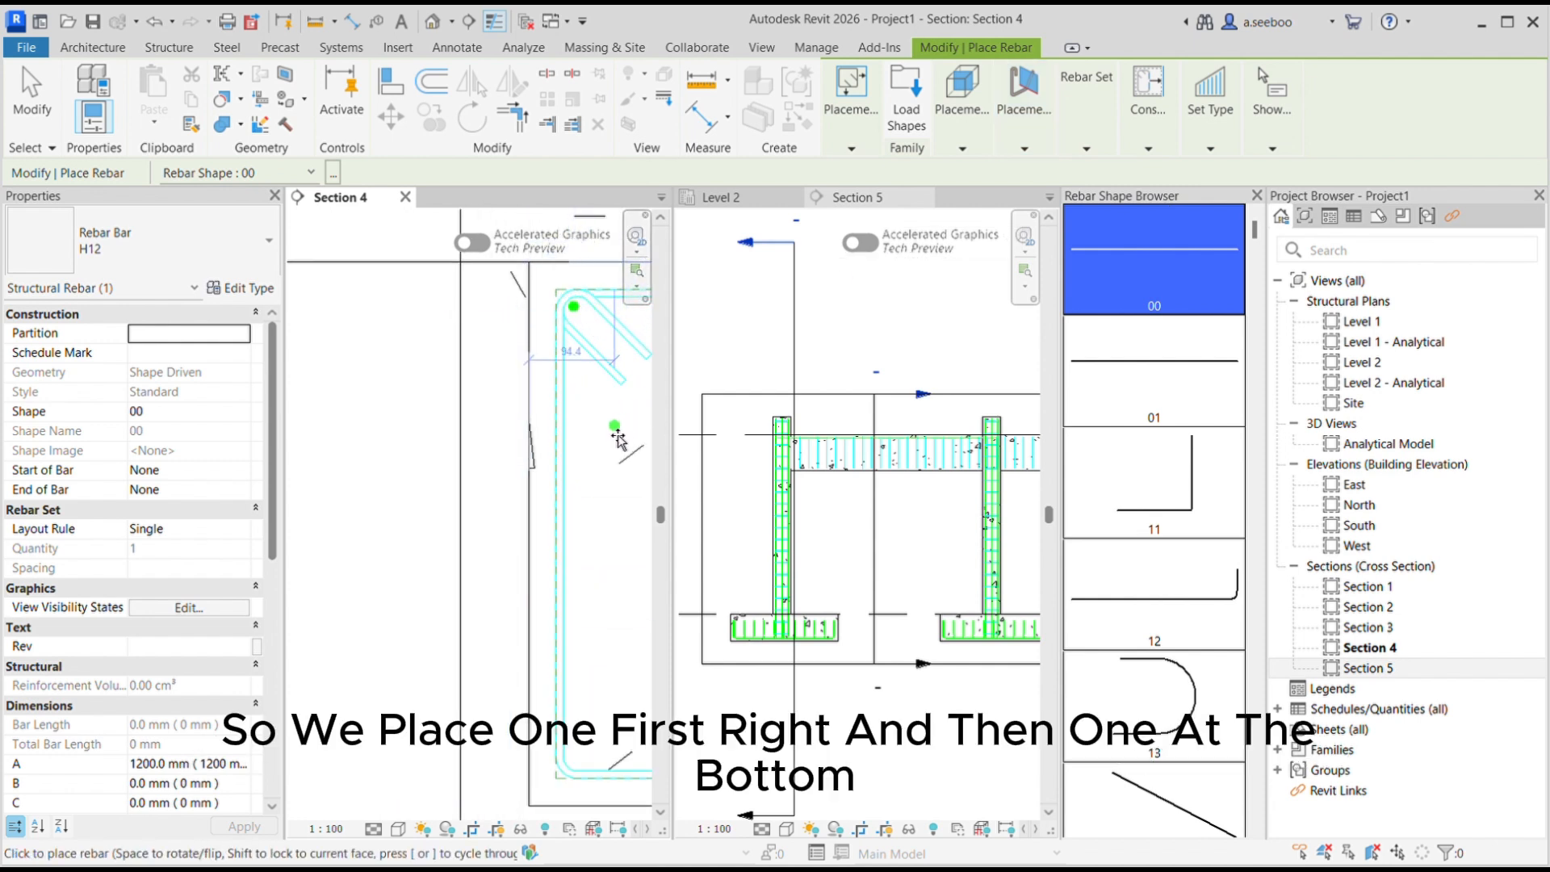
- Place a second straight H12 bar inside the stirrup's lower corner directly below the first, and finish placing rebar
scroll(574, 428, down, 3)
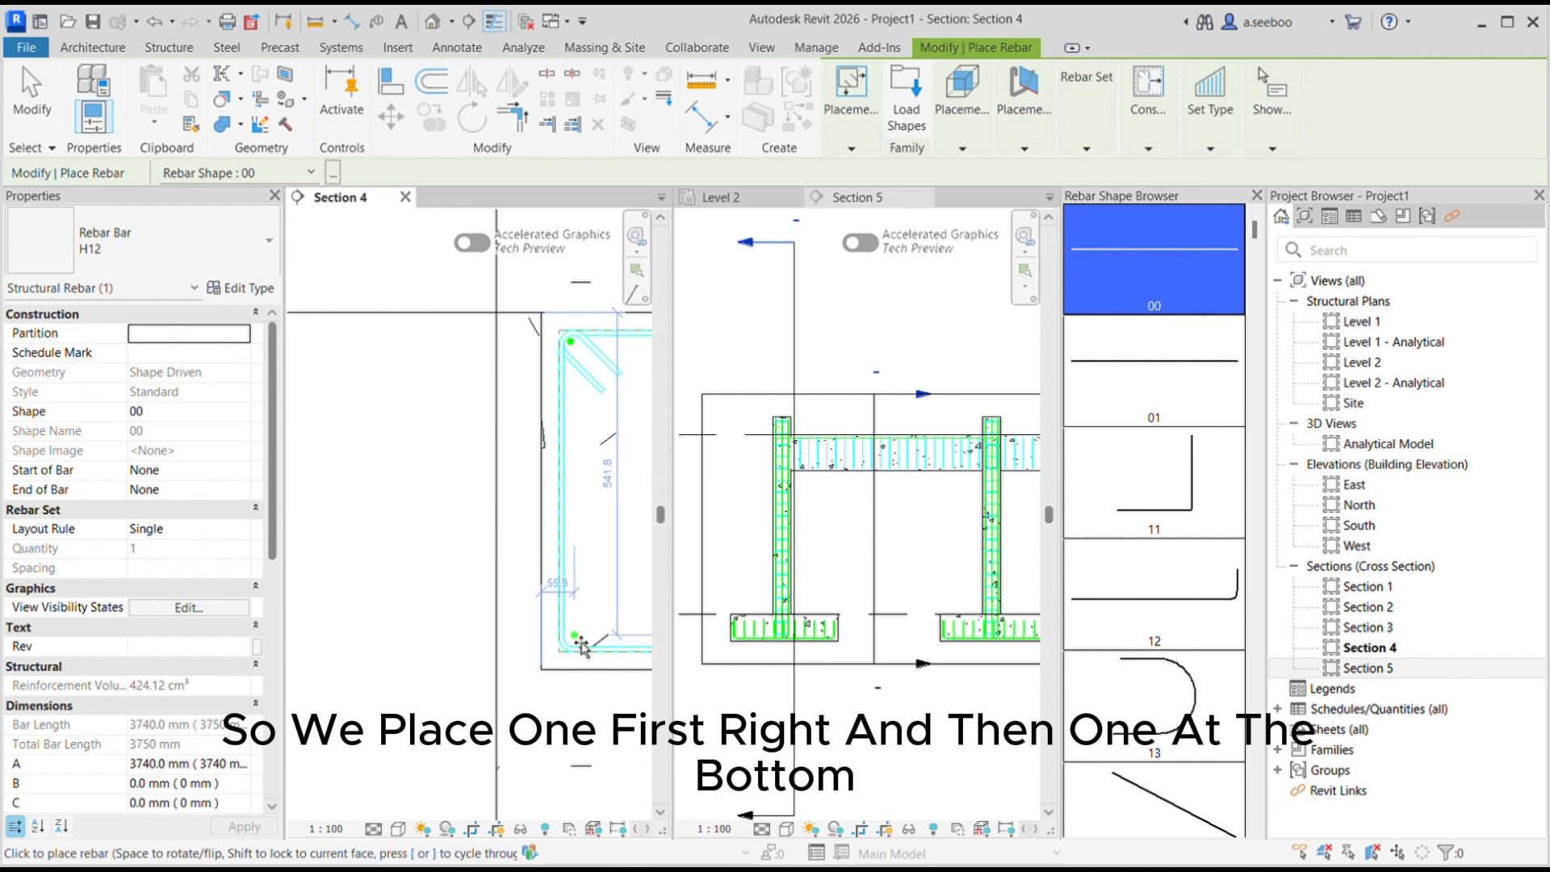
scroll(572, 642, up, 3)
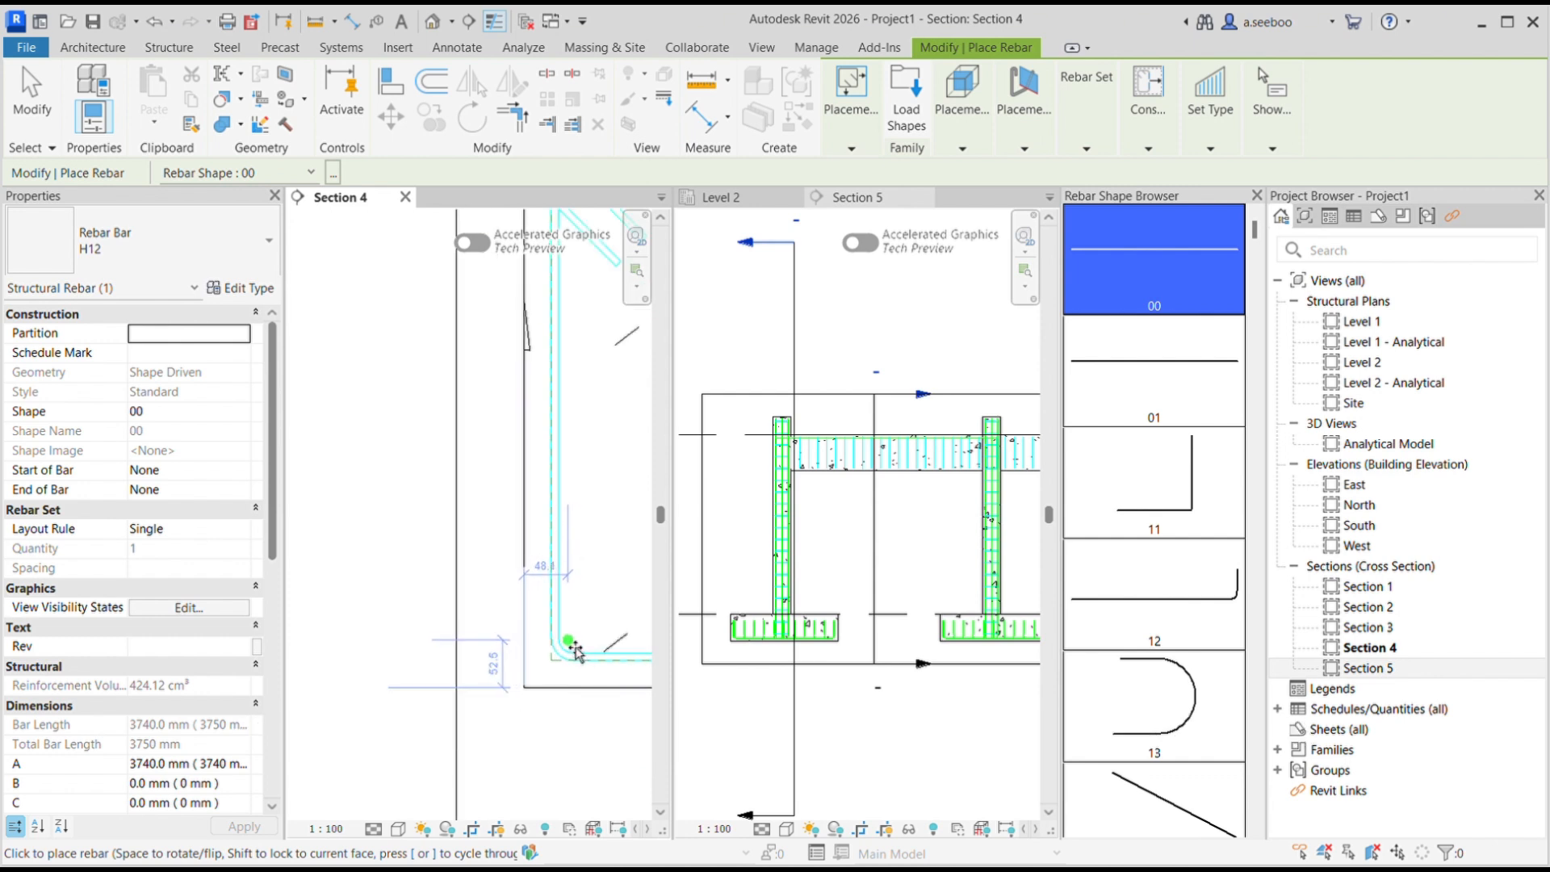
click(574, 648)
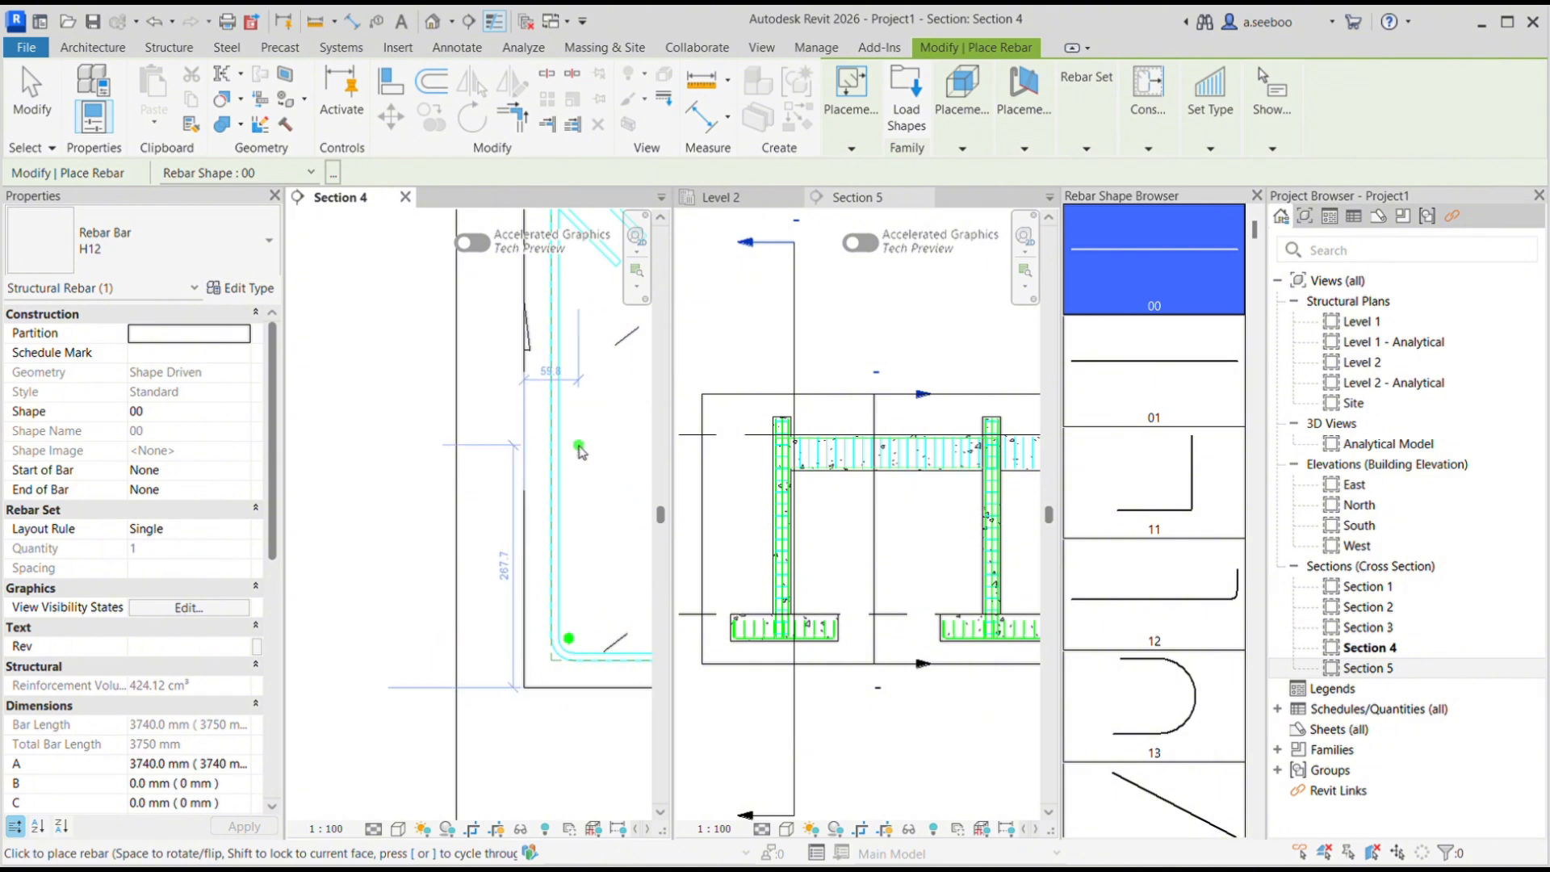
key(Escape)
key(Escape)
scroll(545, 393, down, 3)
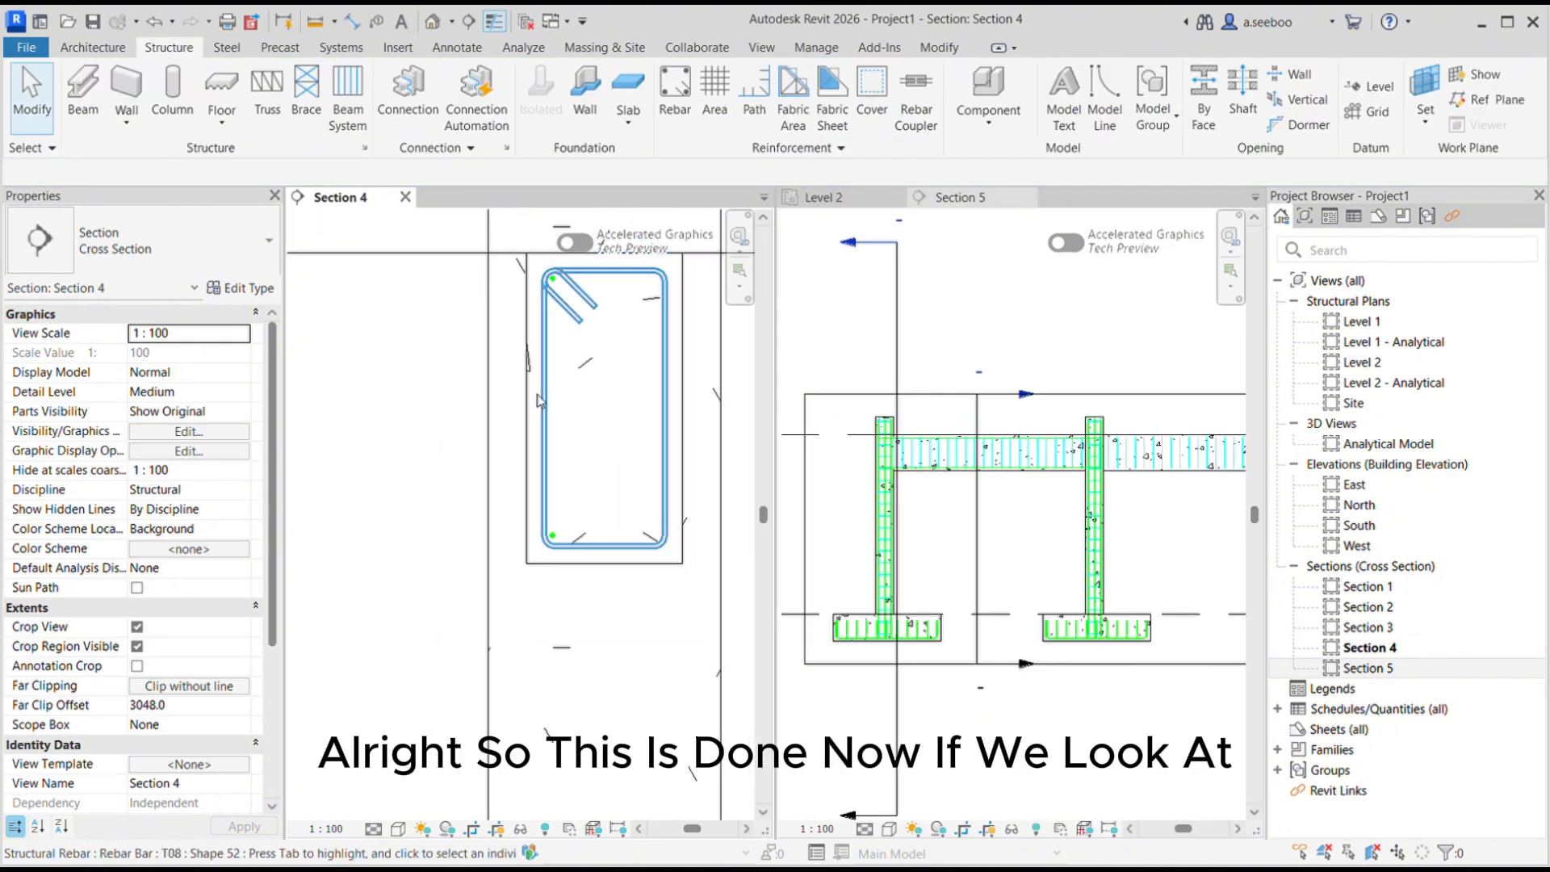
- Check the two longitudinal bars in the Section 5 elevation, and close the Section 4 view
scroll(1013, 424, up, 5)
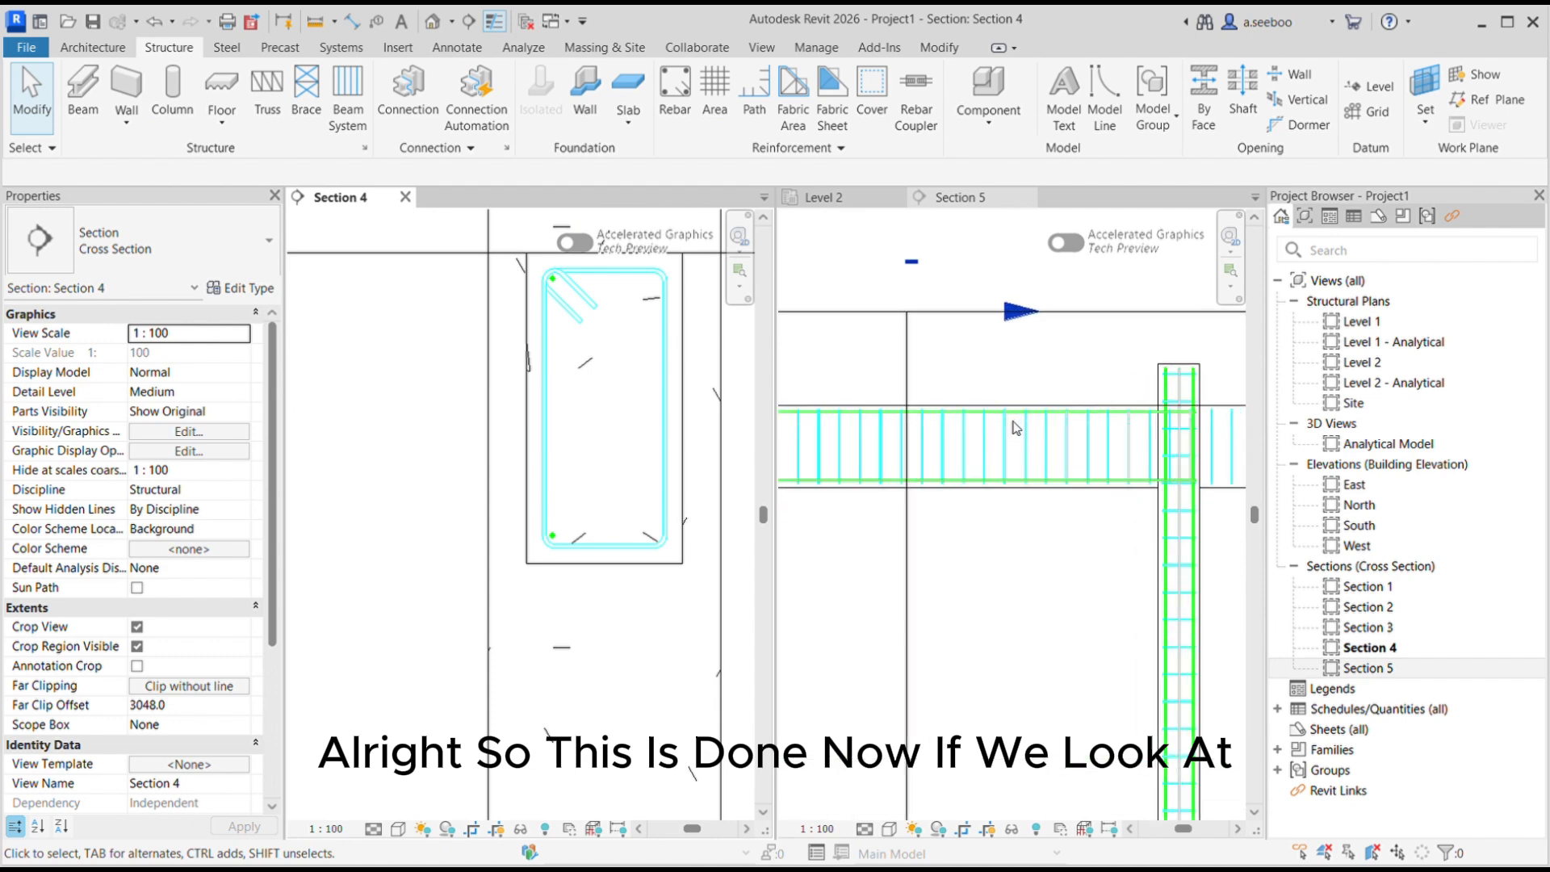
scroll(972, 428, down, 5)
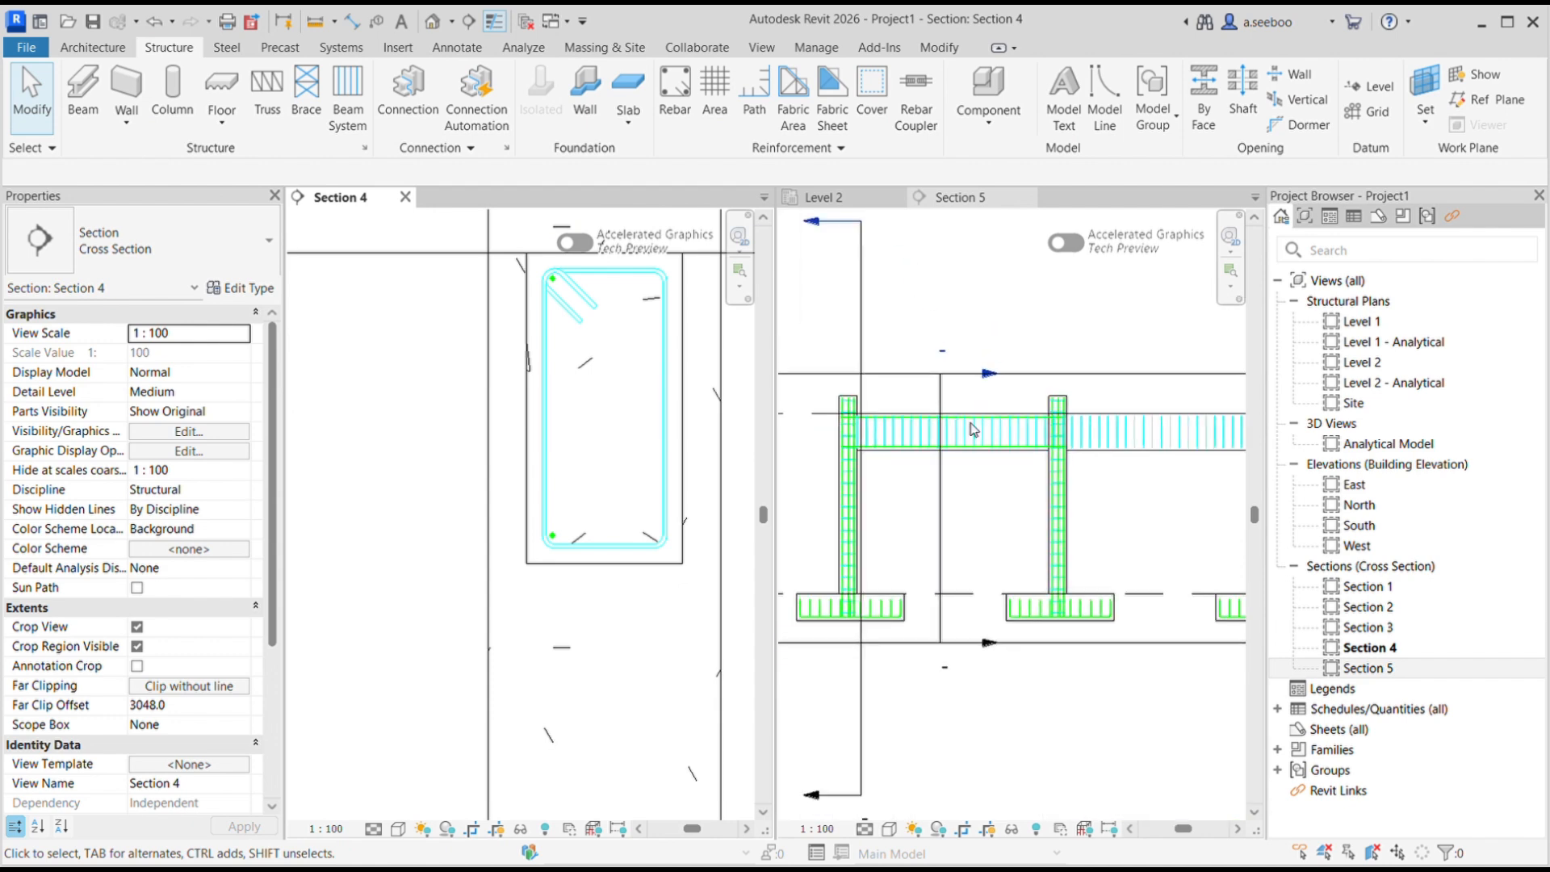
scroll(973, 428, up, 2)
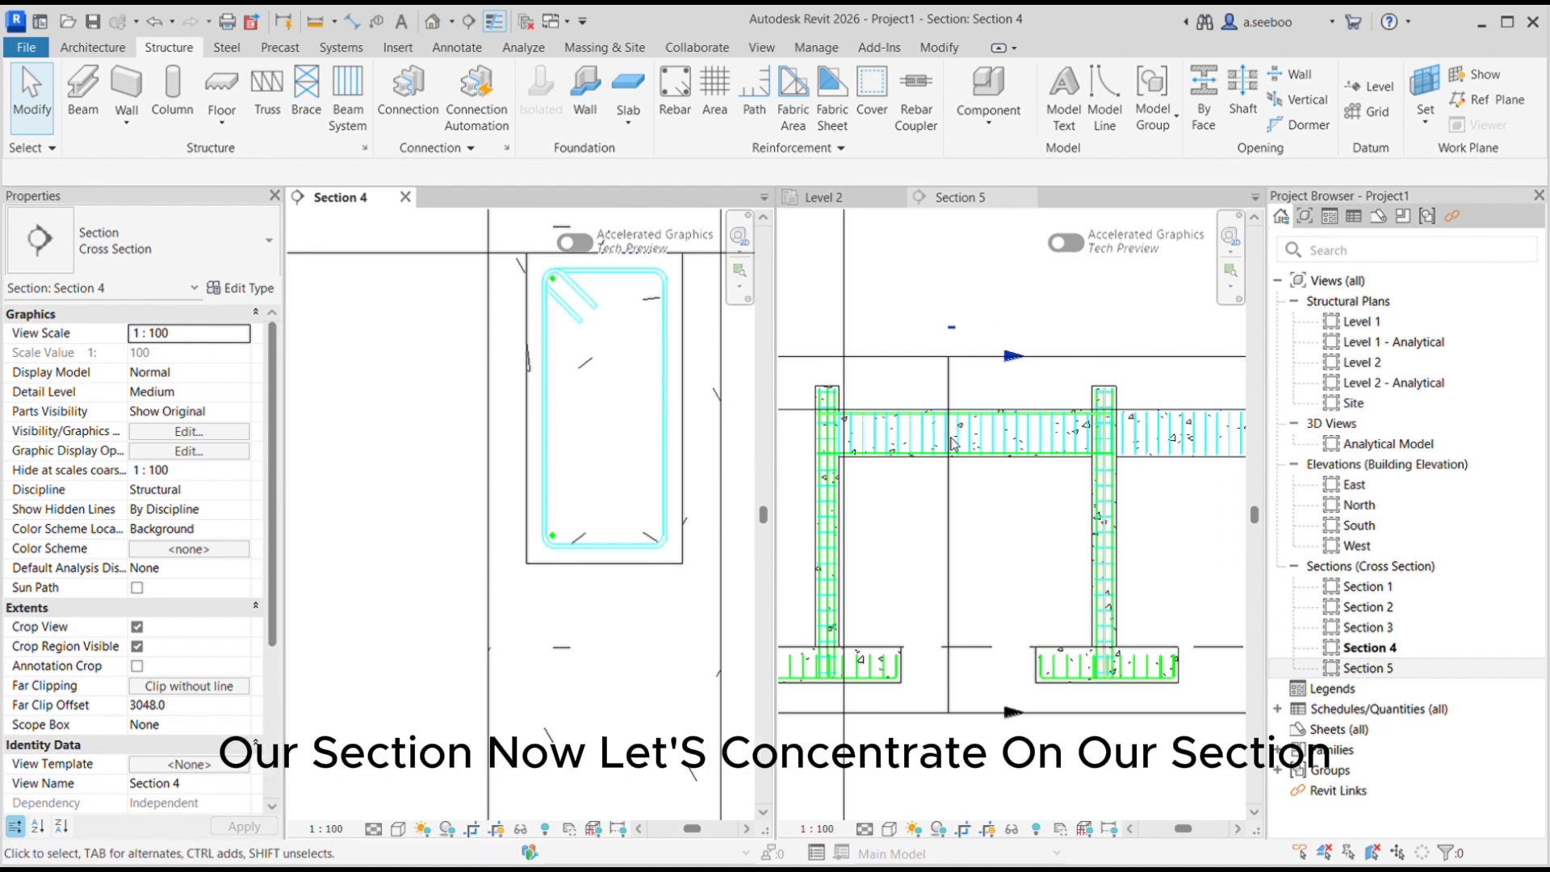
click(405, 197)
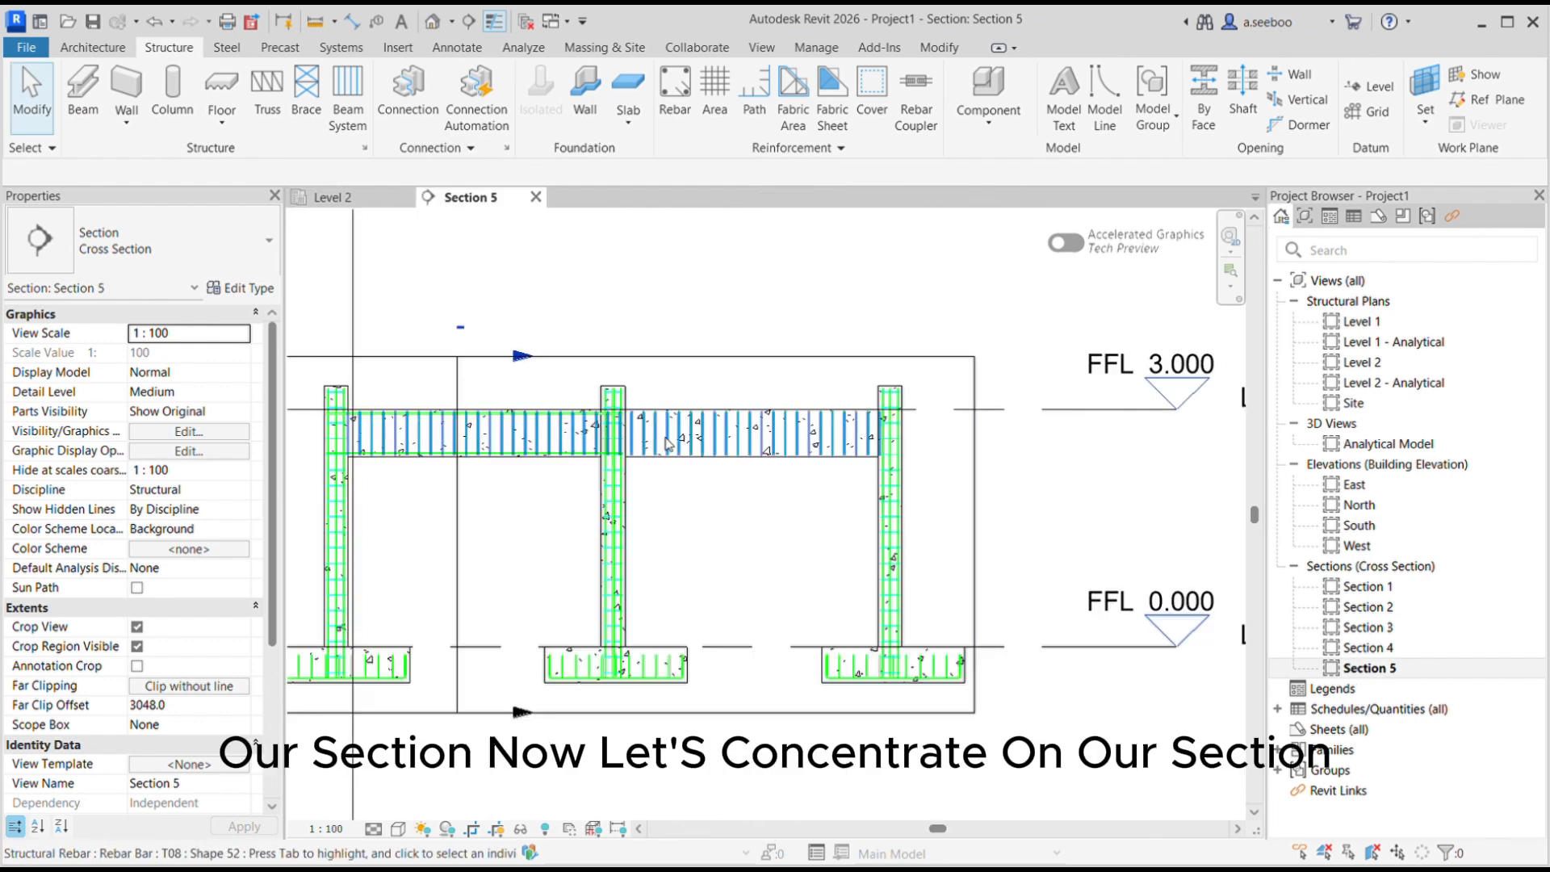
- In Section 5, shorten the lower H12 beam bar at the first column so it ends at the column's inner face
scroll(440, 462, up, 4)
middle_drag(517, 467, 761, 450)
scroll(746, 449, up, 1)
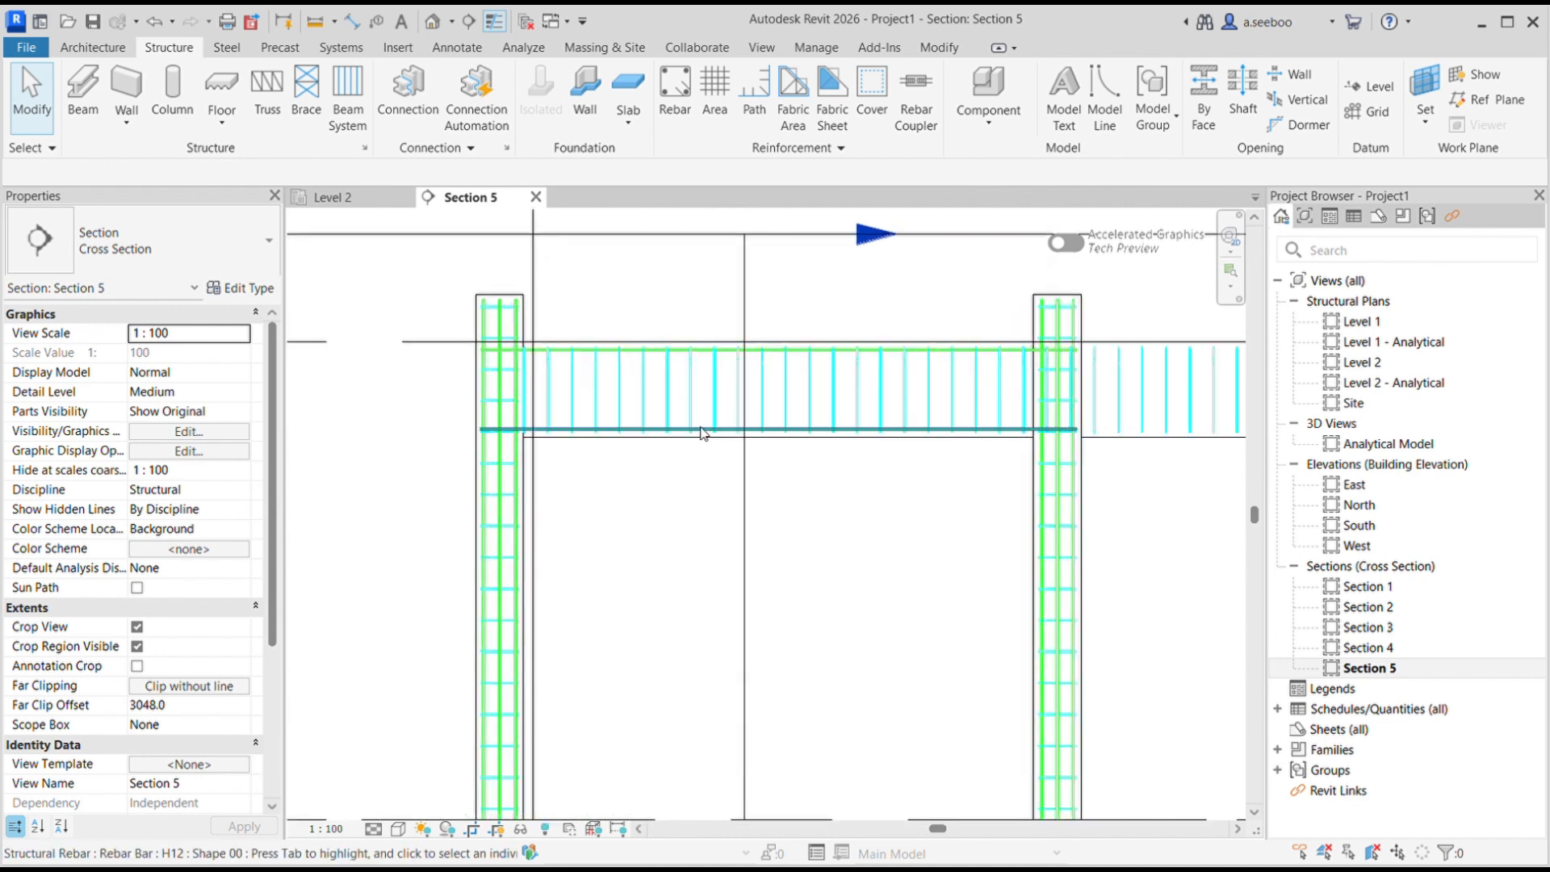
click(683, 433)
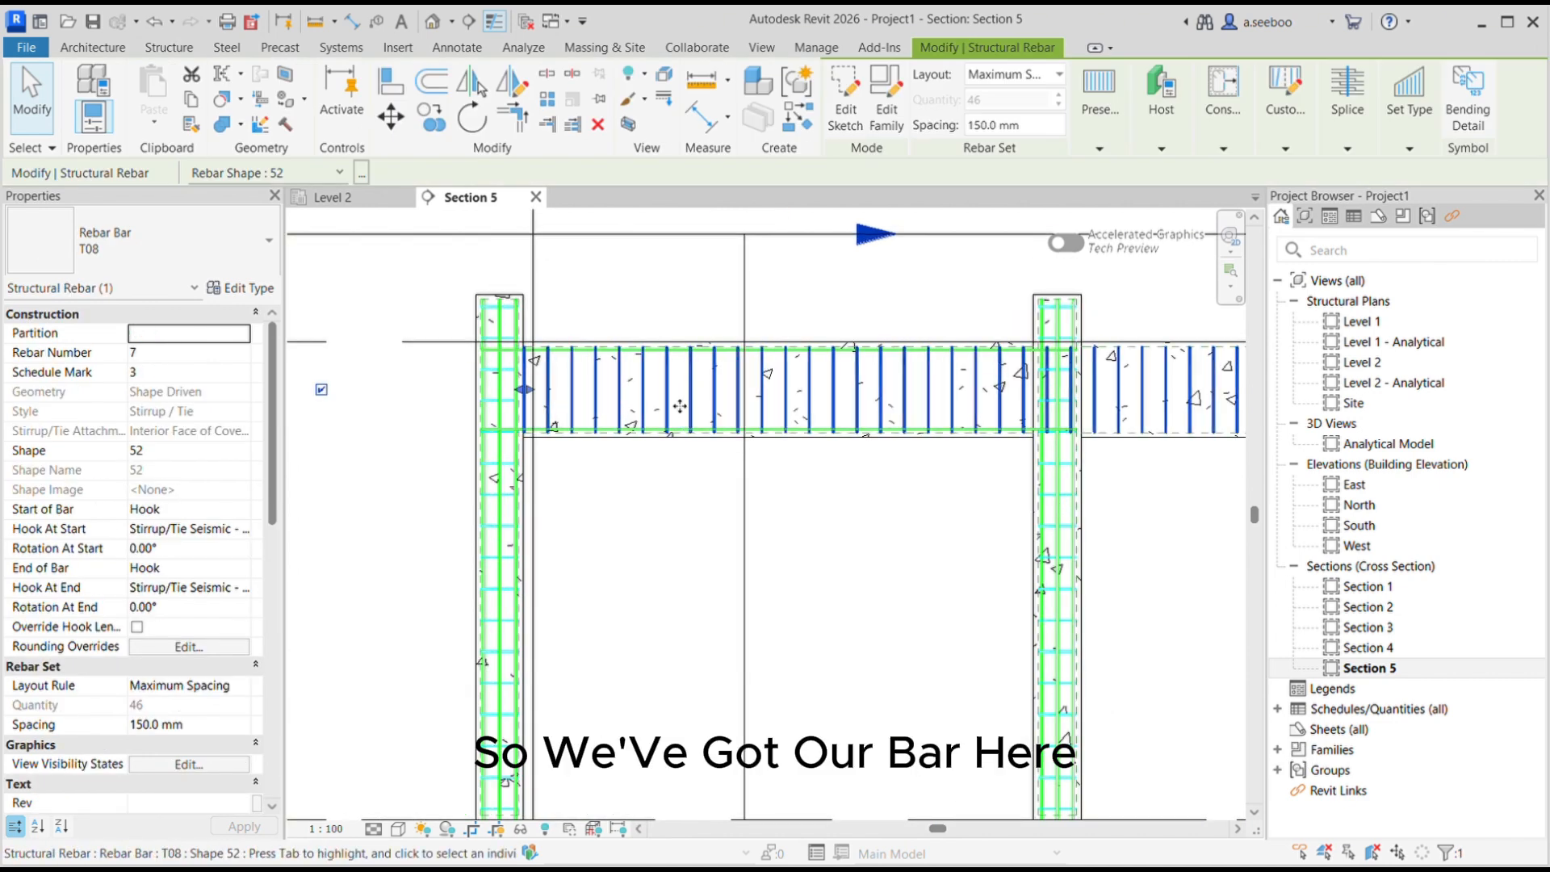
scroll(674, 440, up, 2)
scroll(671, 444, up, 1)
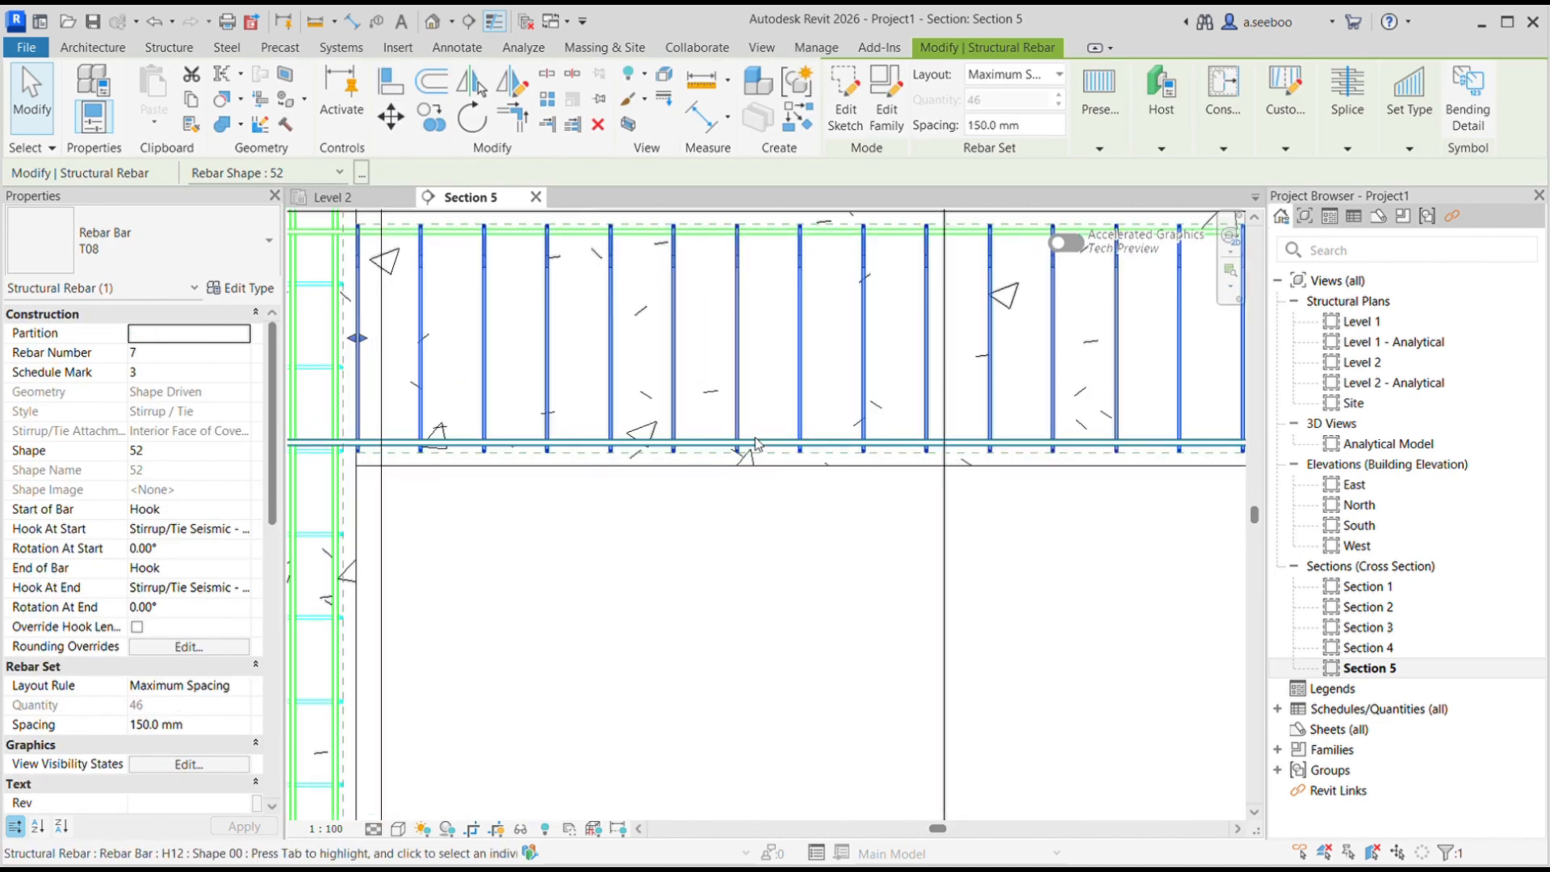
click(751, 443)
scroll(864, 404, down, 4)
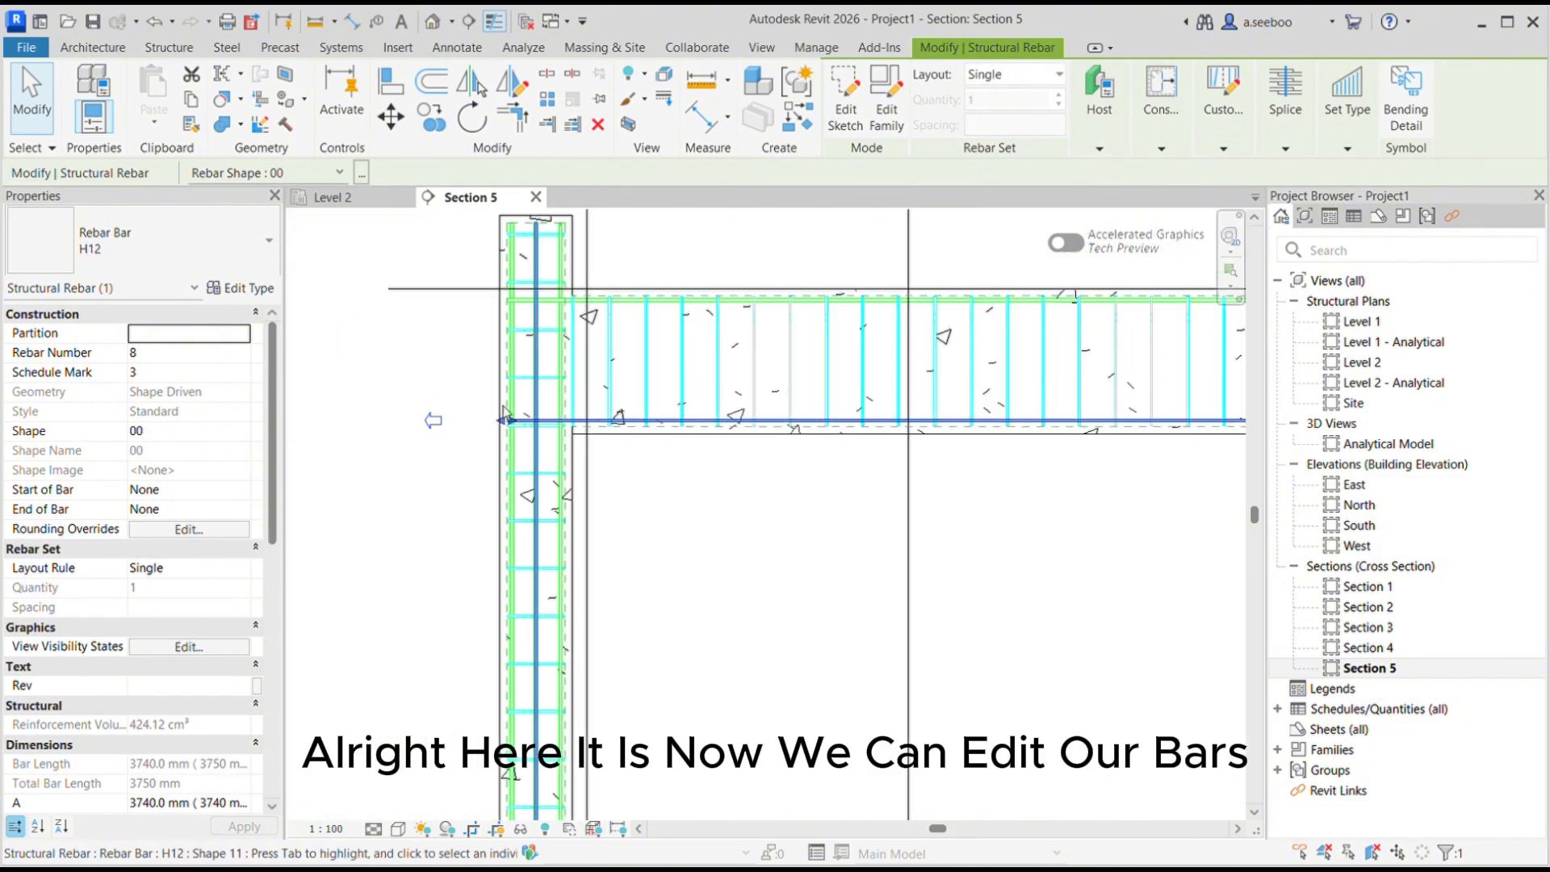
scroll(525, 434, up, 3)
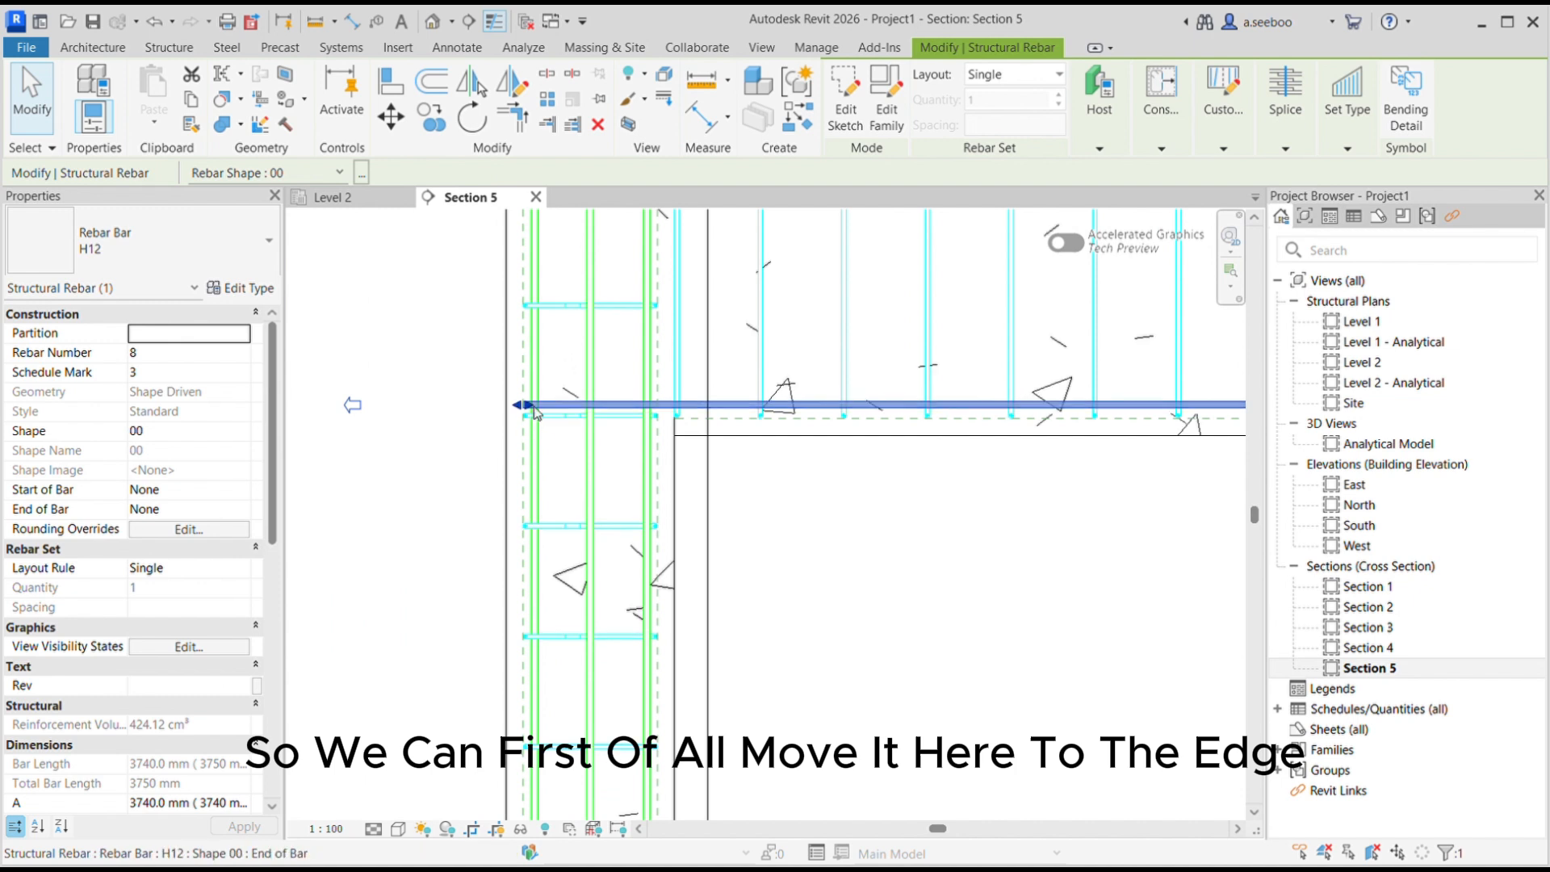
drag(521, 404, 639, 412)
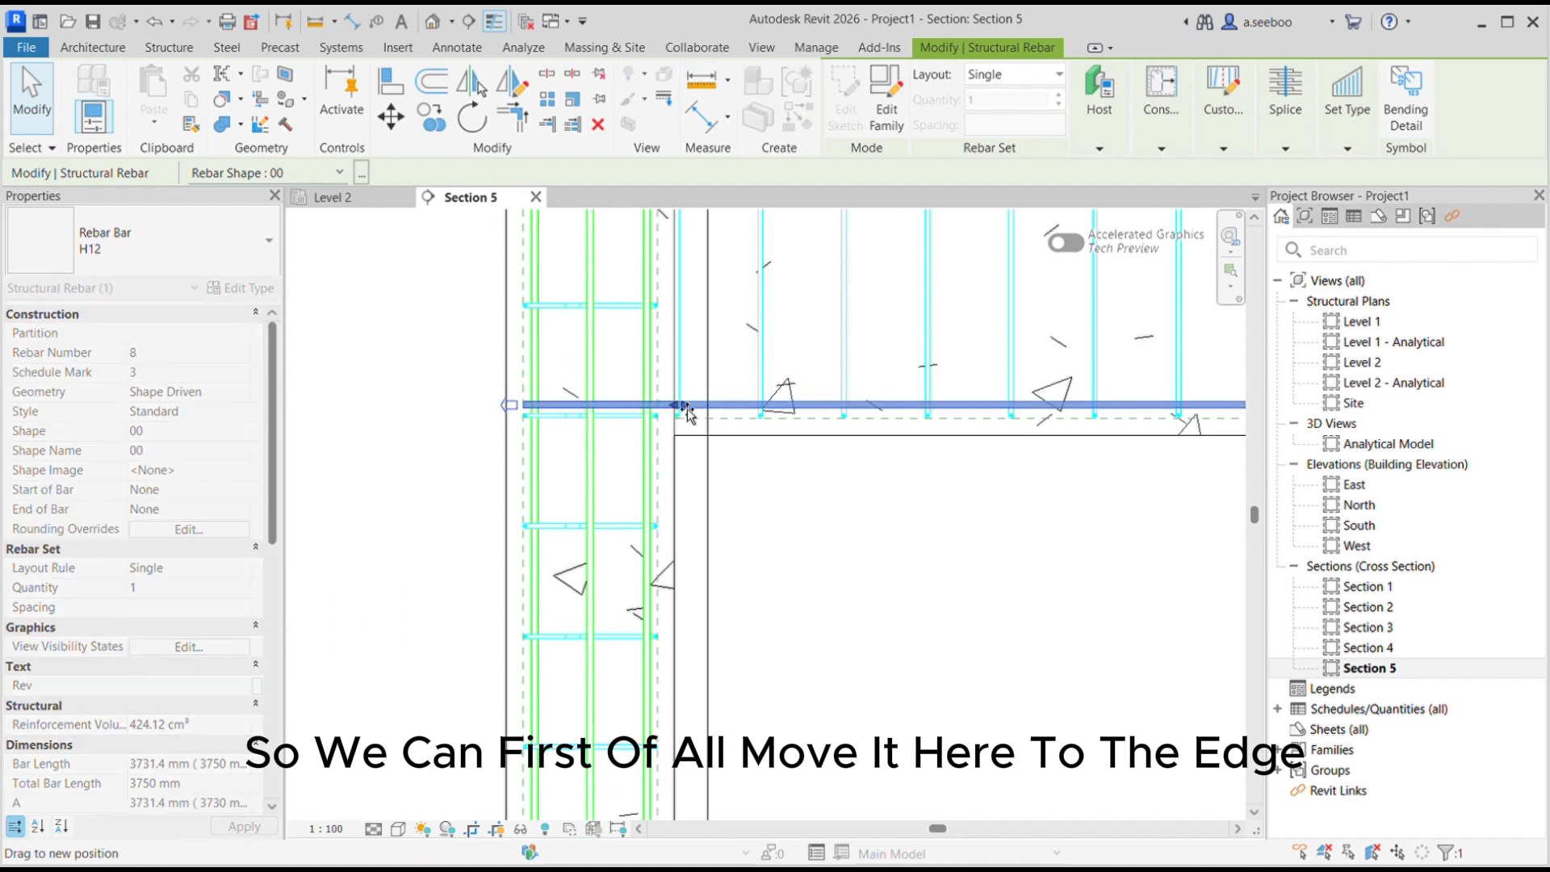
drag(698, 411, 686, 409)
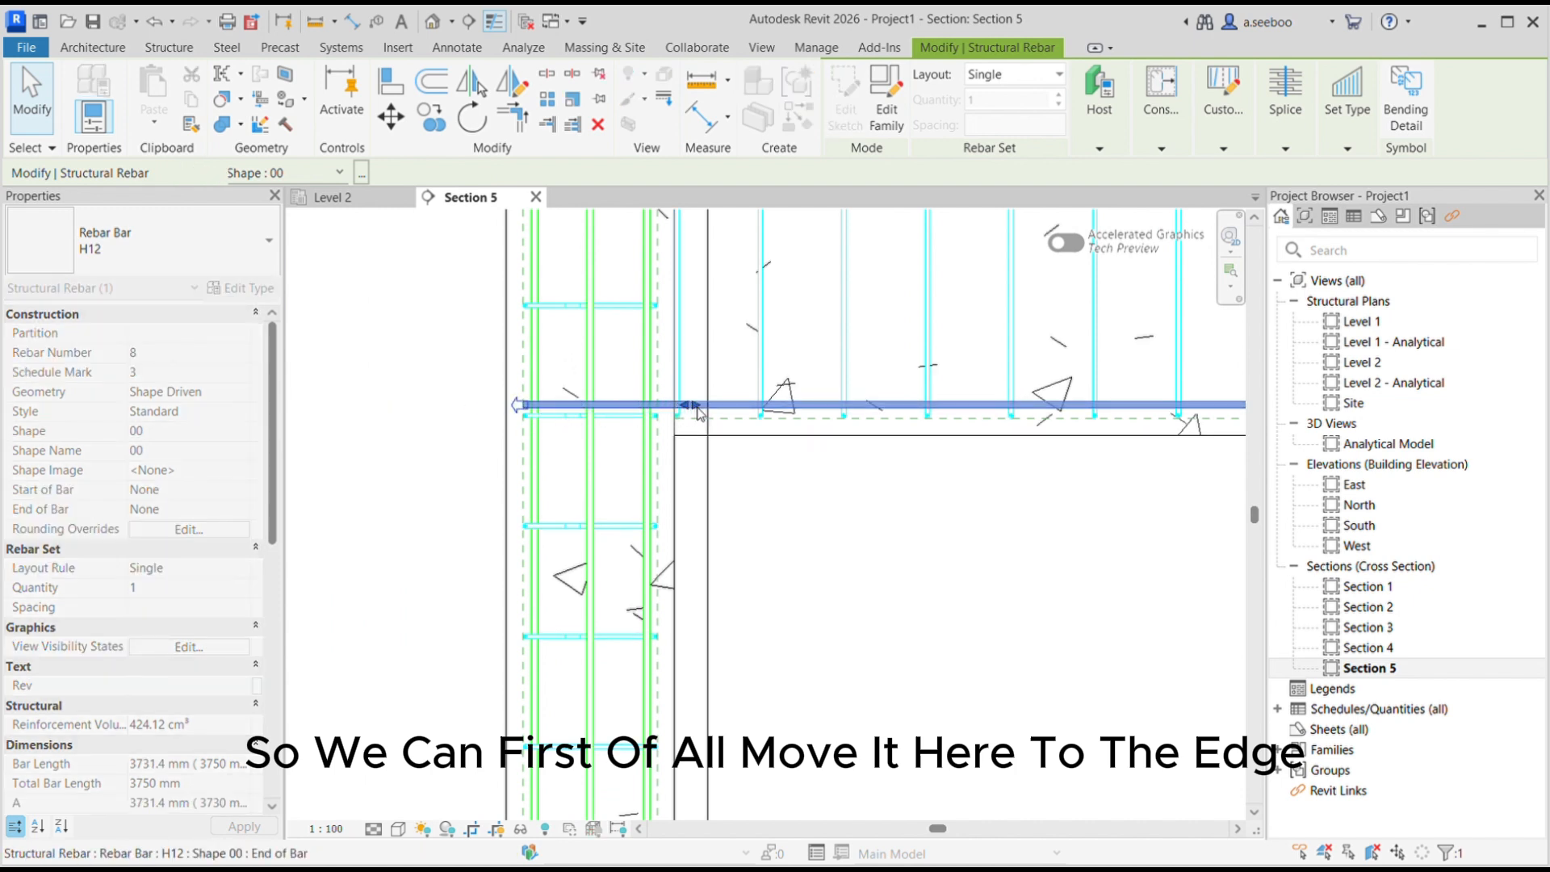
- Pull the upper H12 beam bar's end out of the first column, back to the column's inner face
scroll(683, 452, down, 2)
middle_drag(667, 168, 696, 281)
click(696, 282)
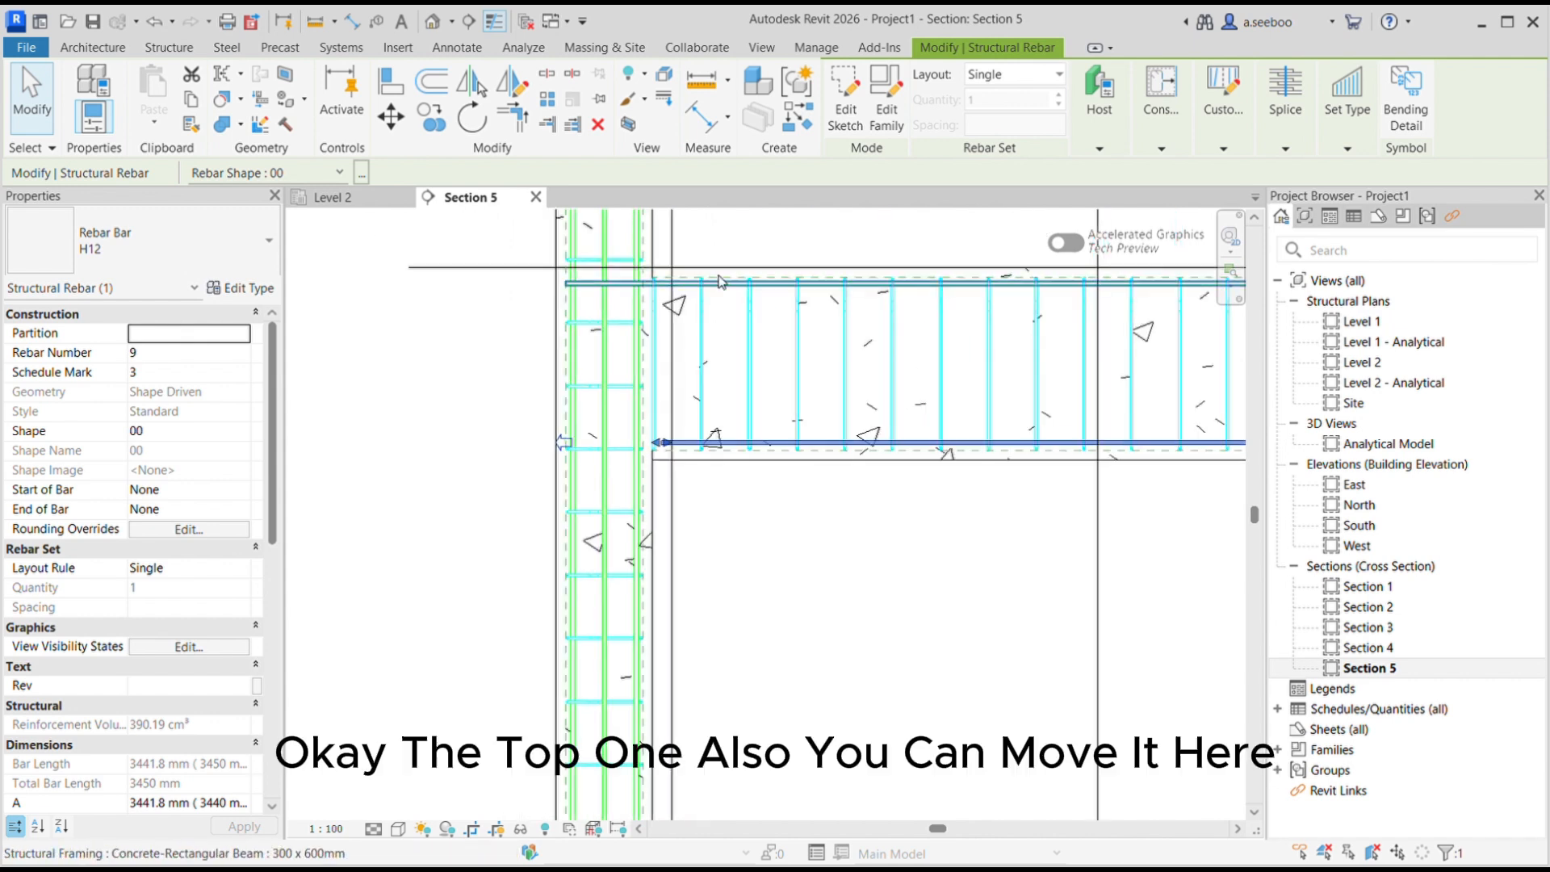
drag(564, 288, 678, 310)
- Shorten the middle-column ends of both H12 bars to that column's near face, giving bars about 3130 mm long
scroll(651, 413, down, 4)
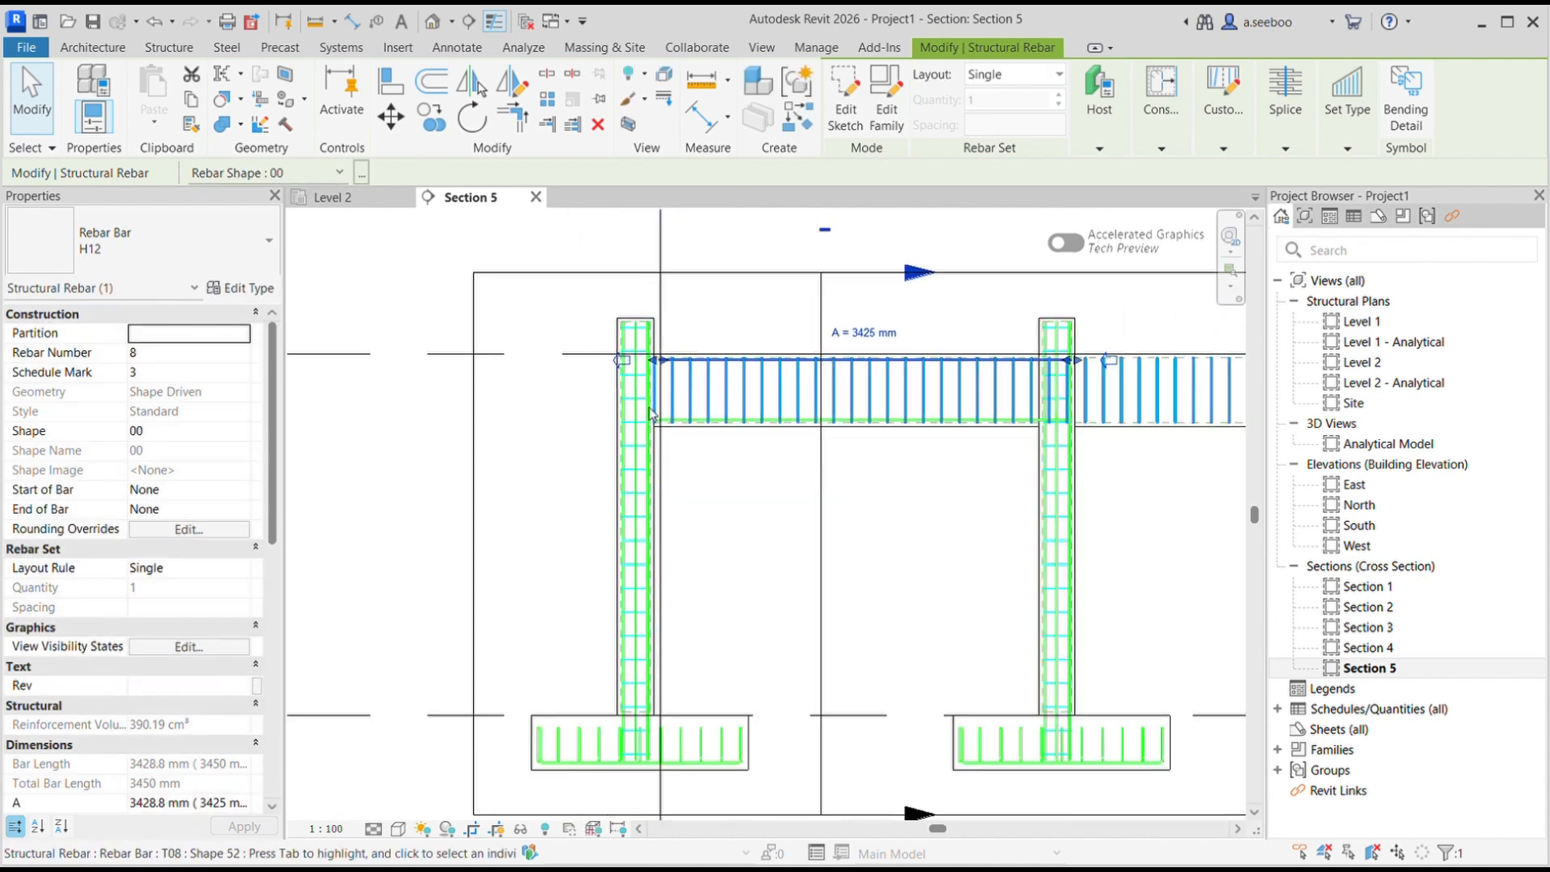
scroll(1146, 365, up, 4)
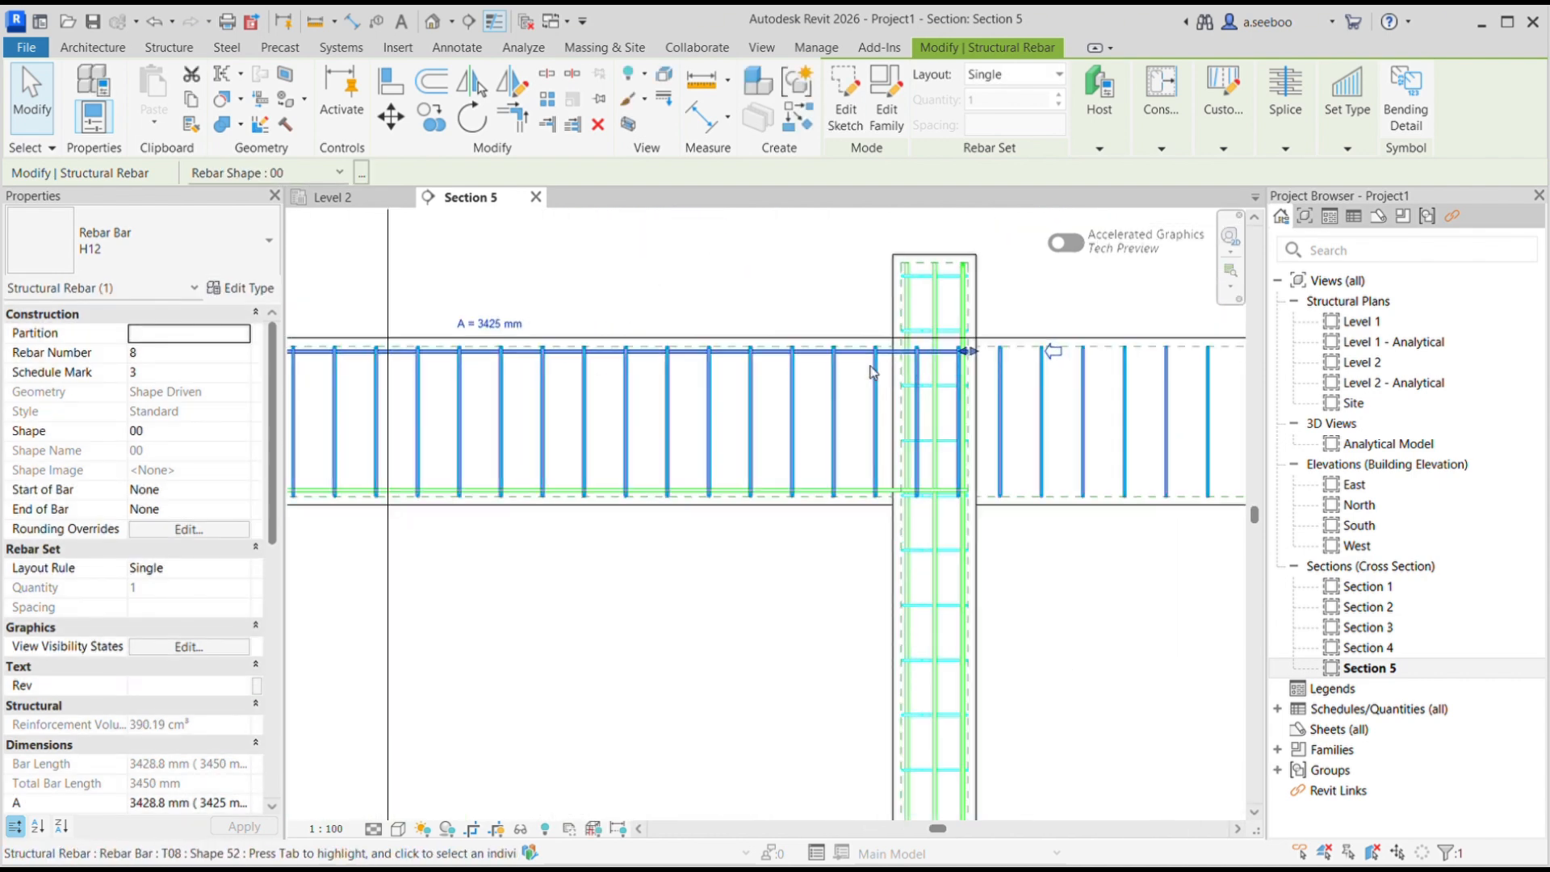
drag(971, 356, 893, 360)
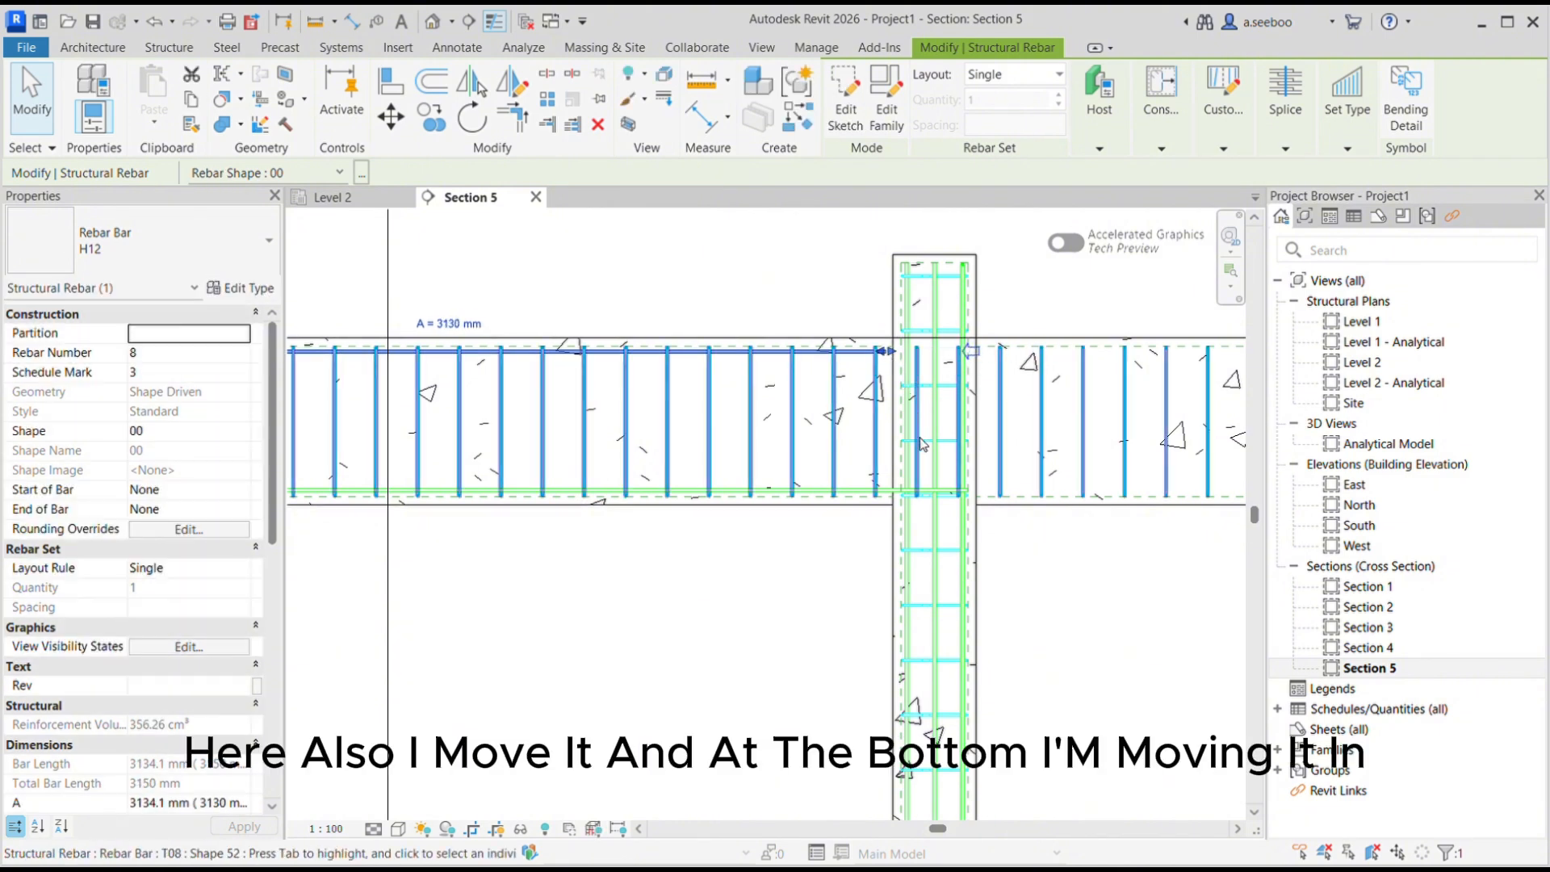
click(891, 490)
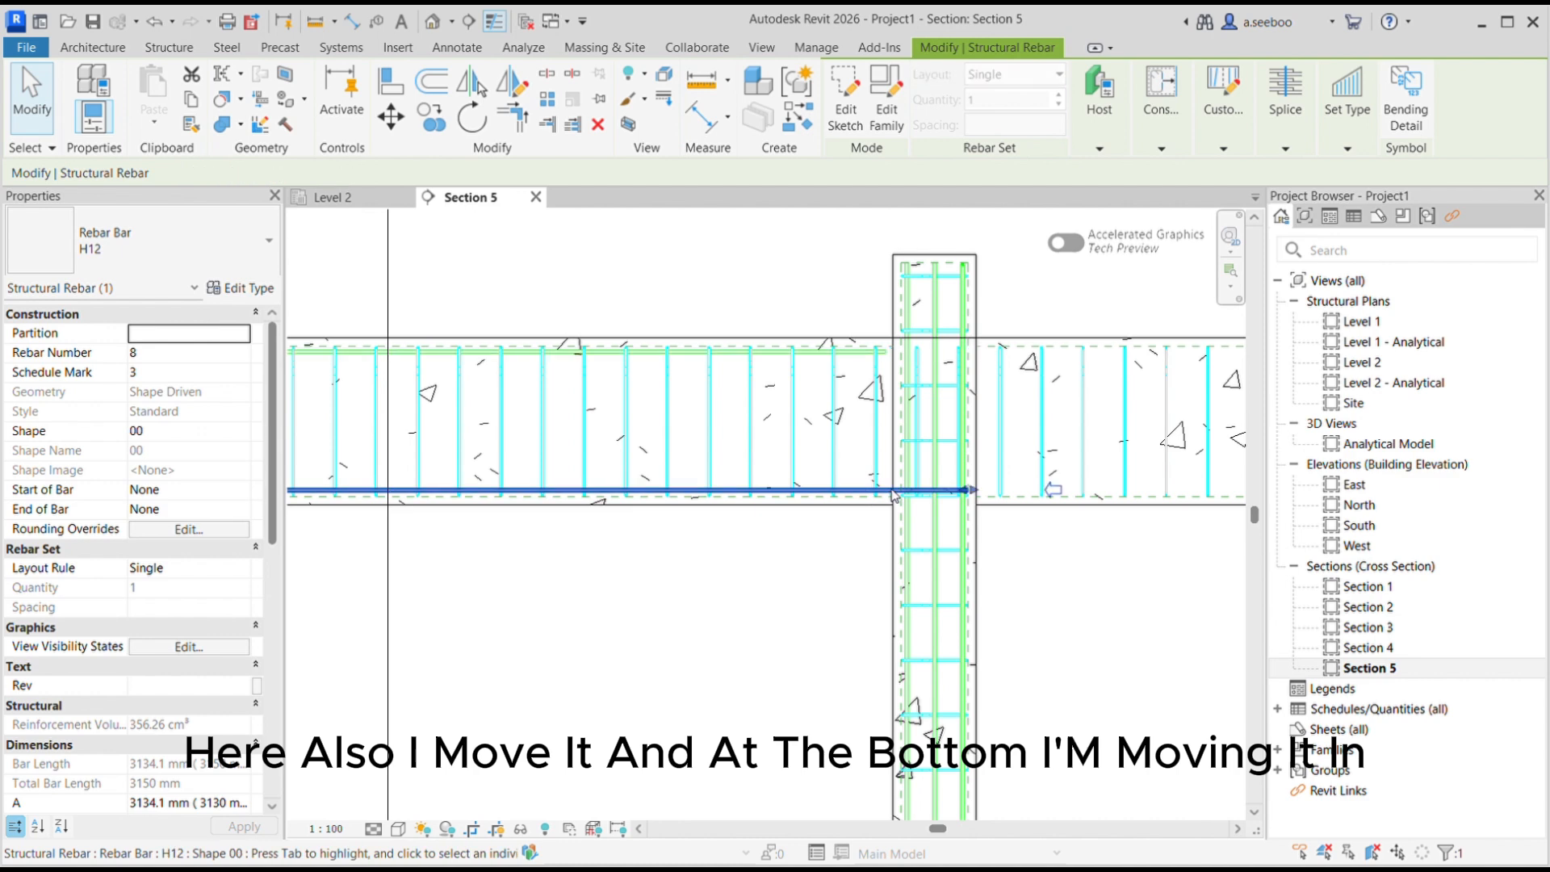
drag(966, 494, 920, 500)
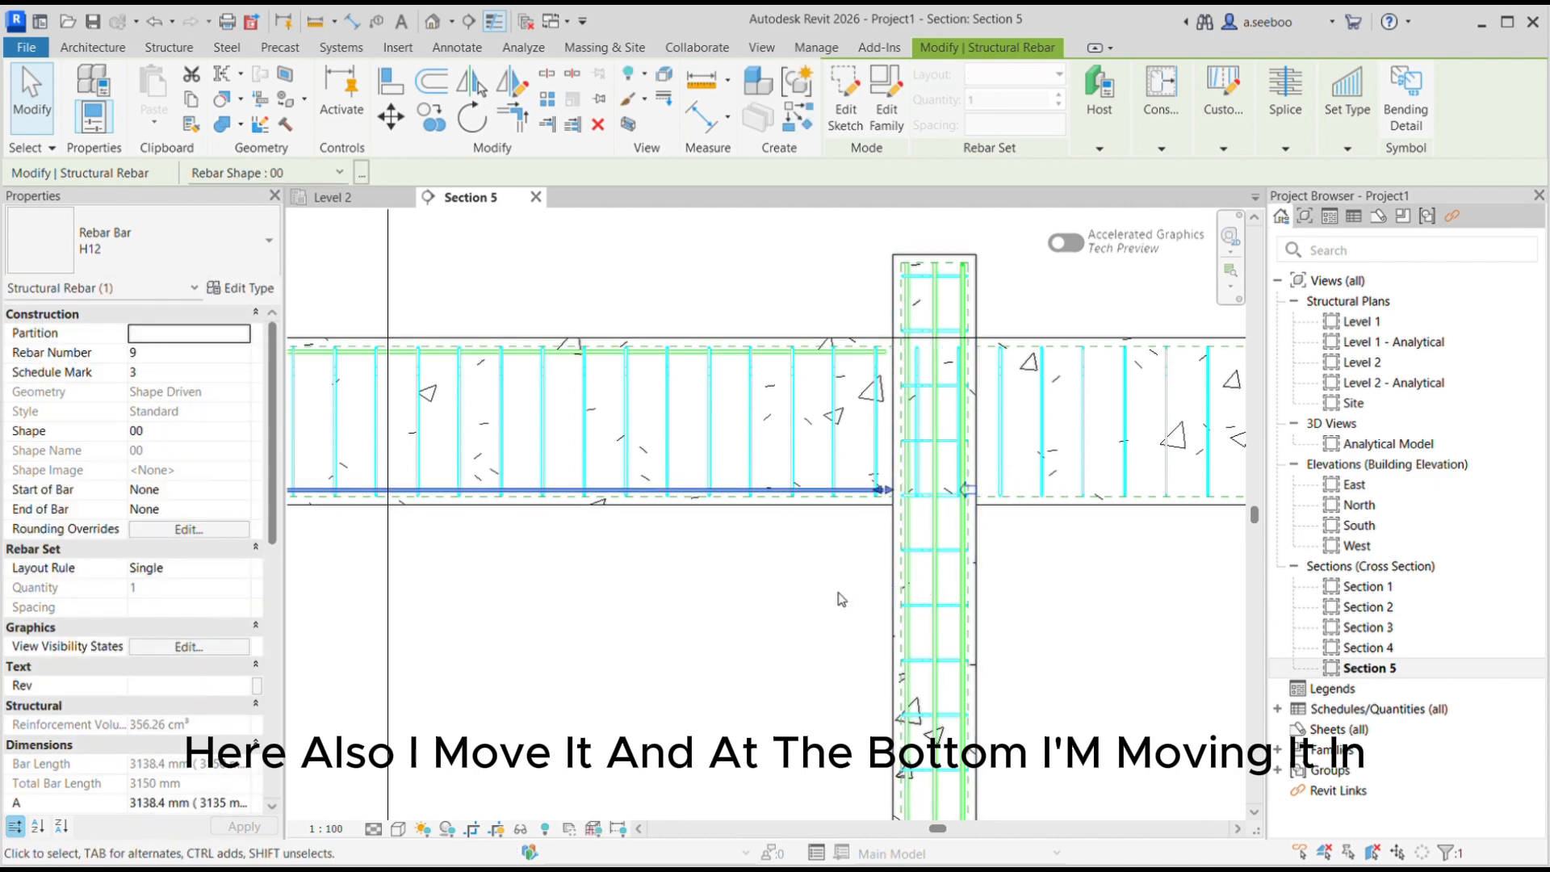
key(Escape)
- Move the start of the T08 stirrup set slightly into the beam, away from the first column's face
scroll(960, 516, down, 2)
scroll(597, 478, up, 1)
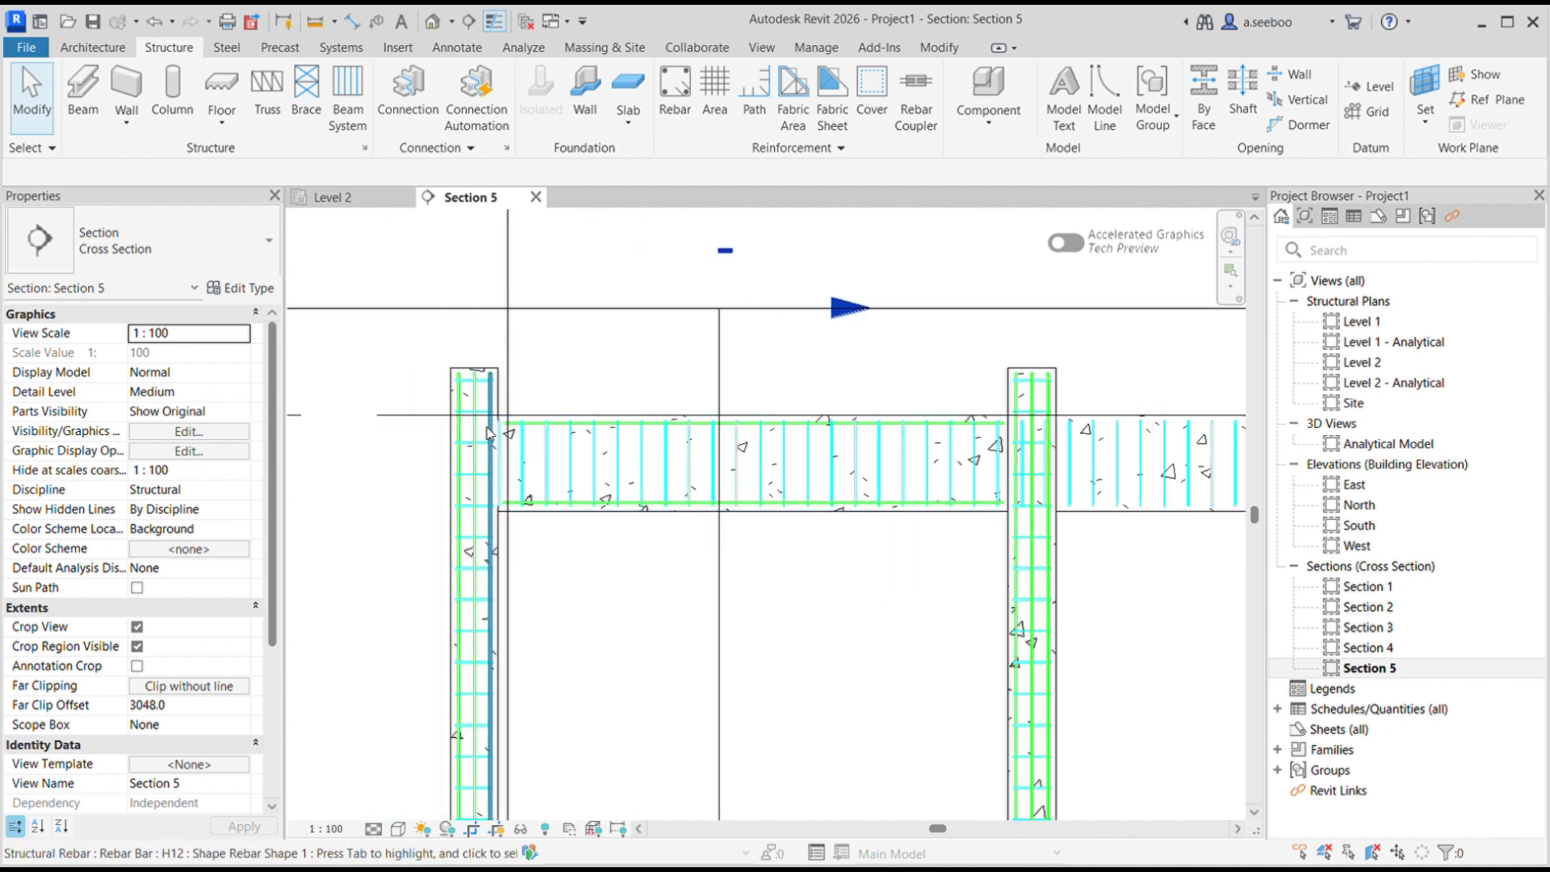
scroll(545, 437, up, 2)
scroll(545, 437, up, 1)
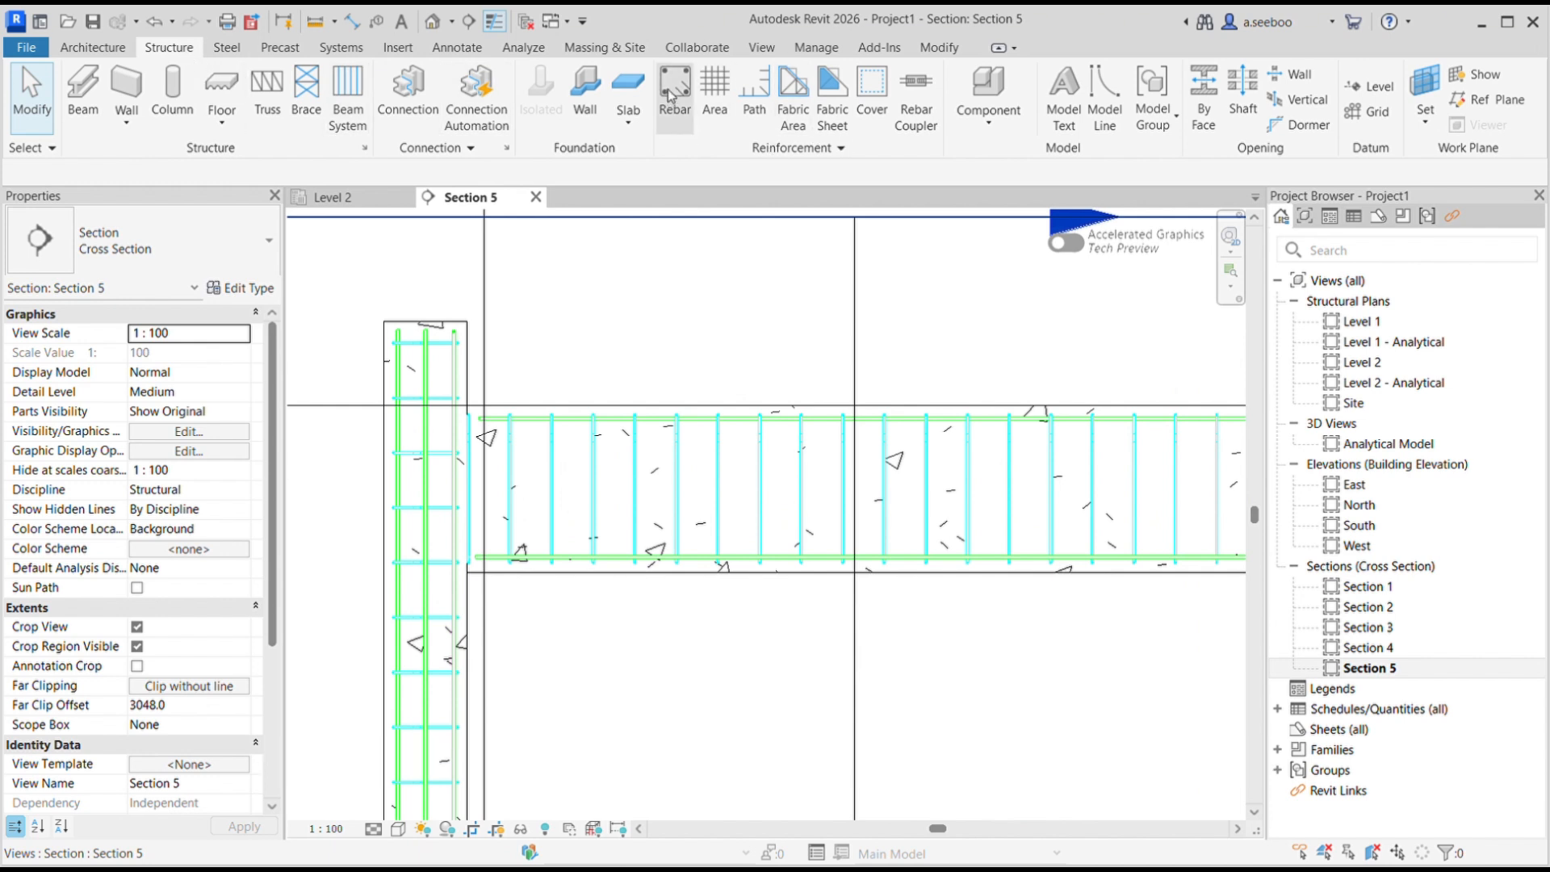
middle_drag(608, 393, 679, 326)
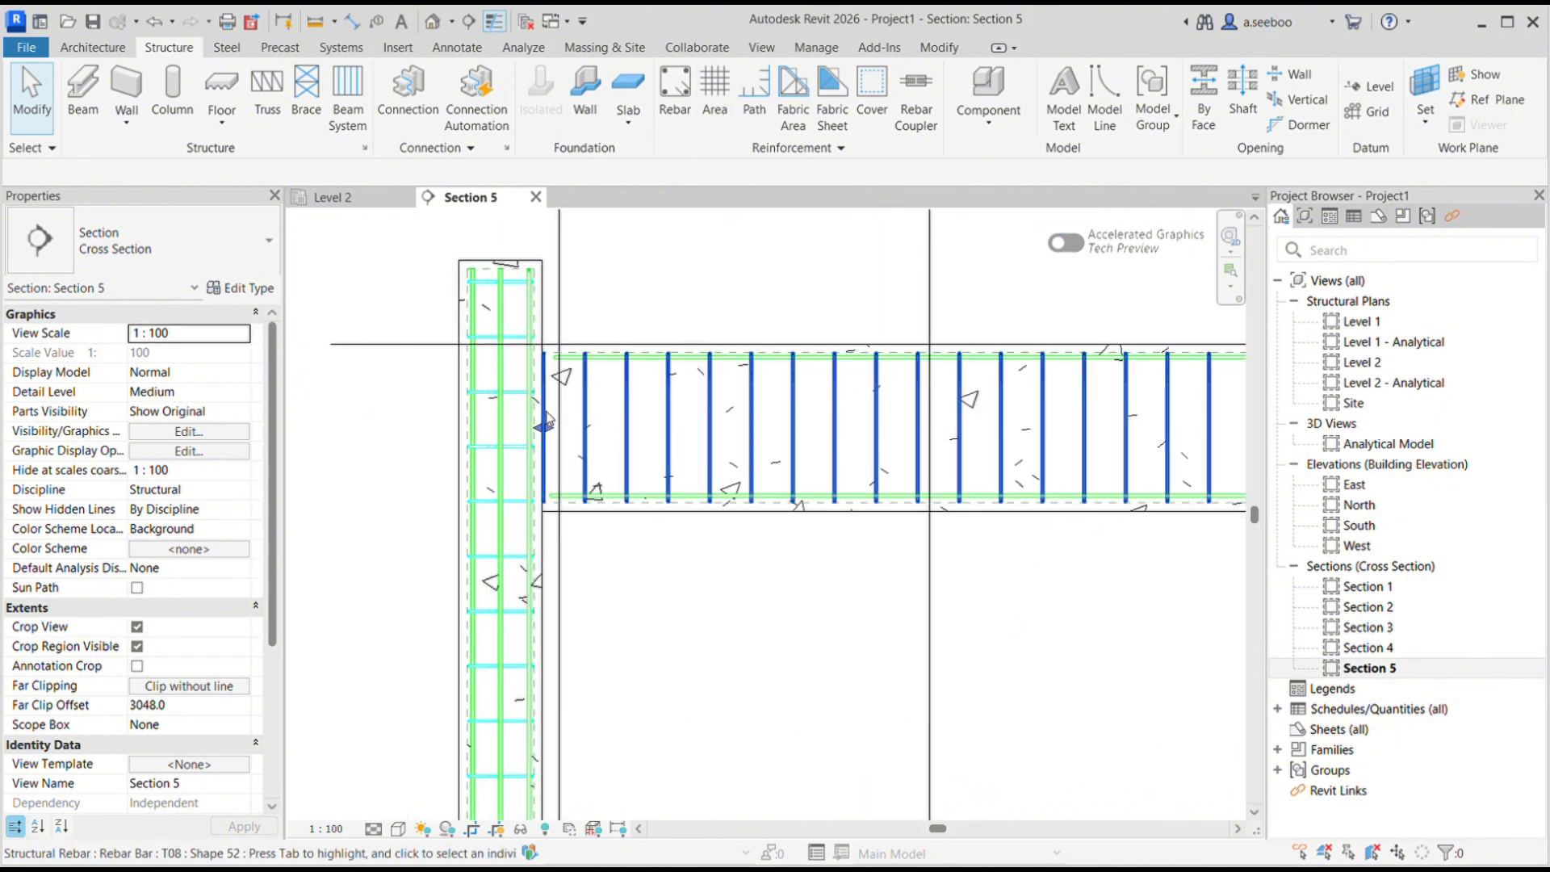
click(545, 421)
drag(545, 421, 565, 432)
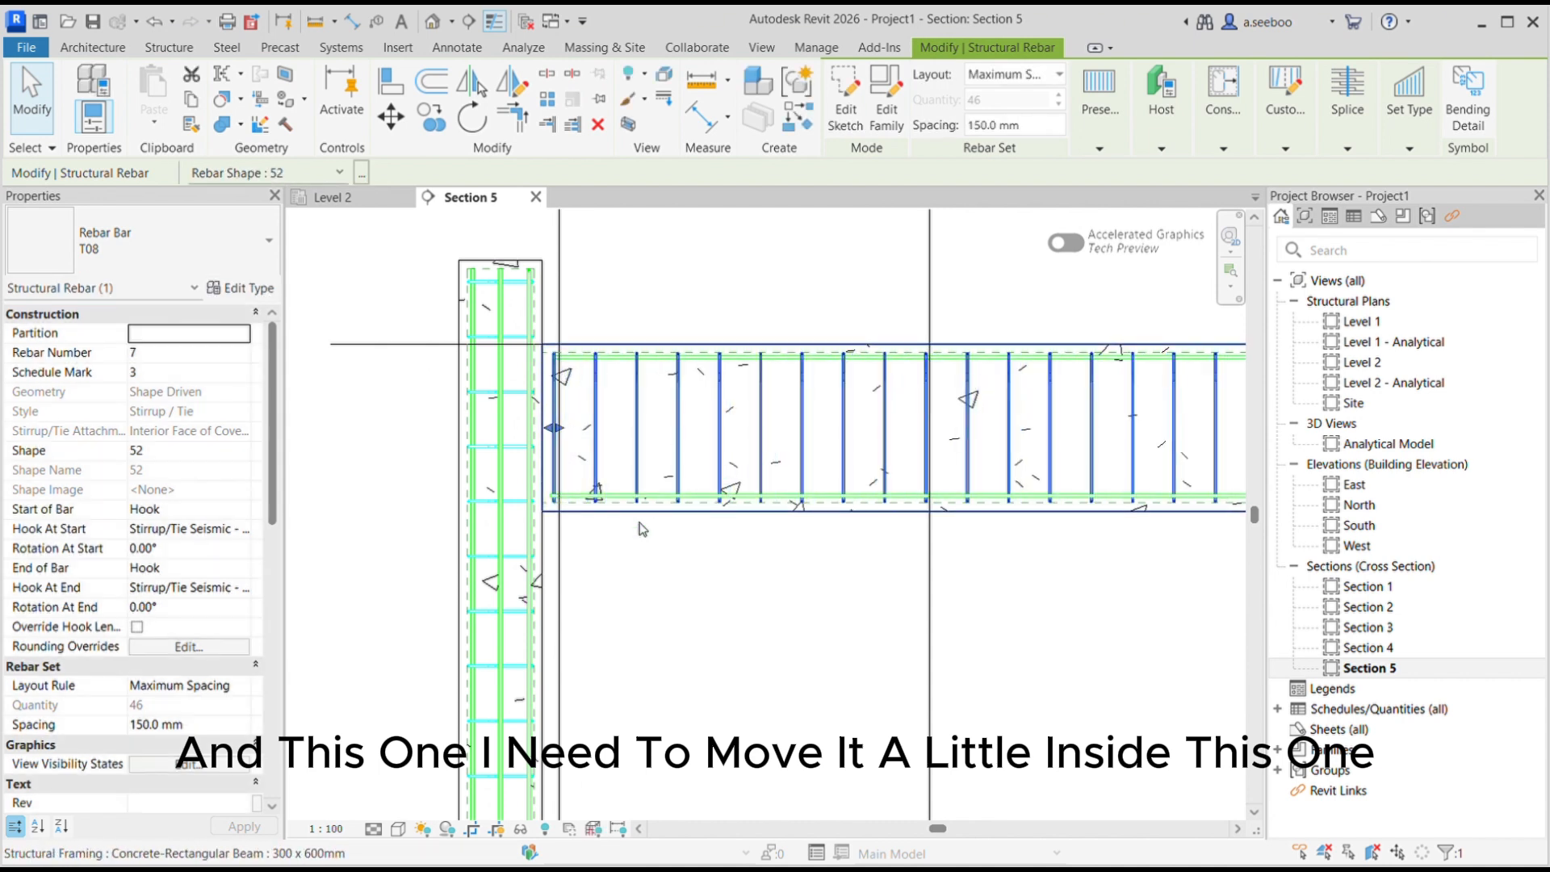
click(637, 571)
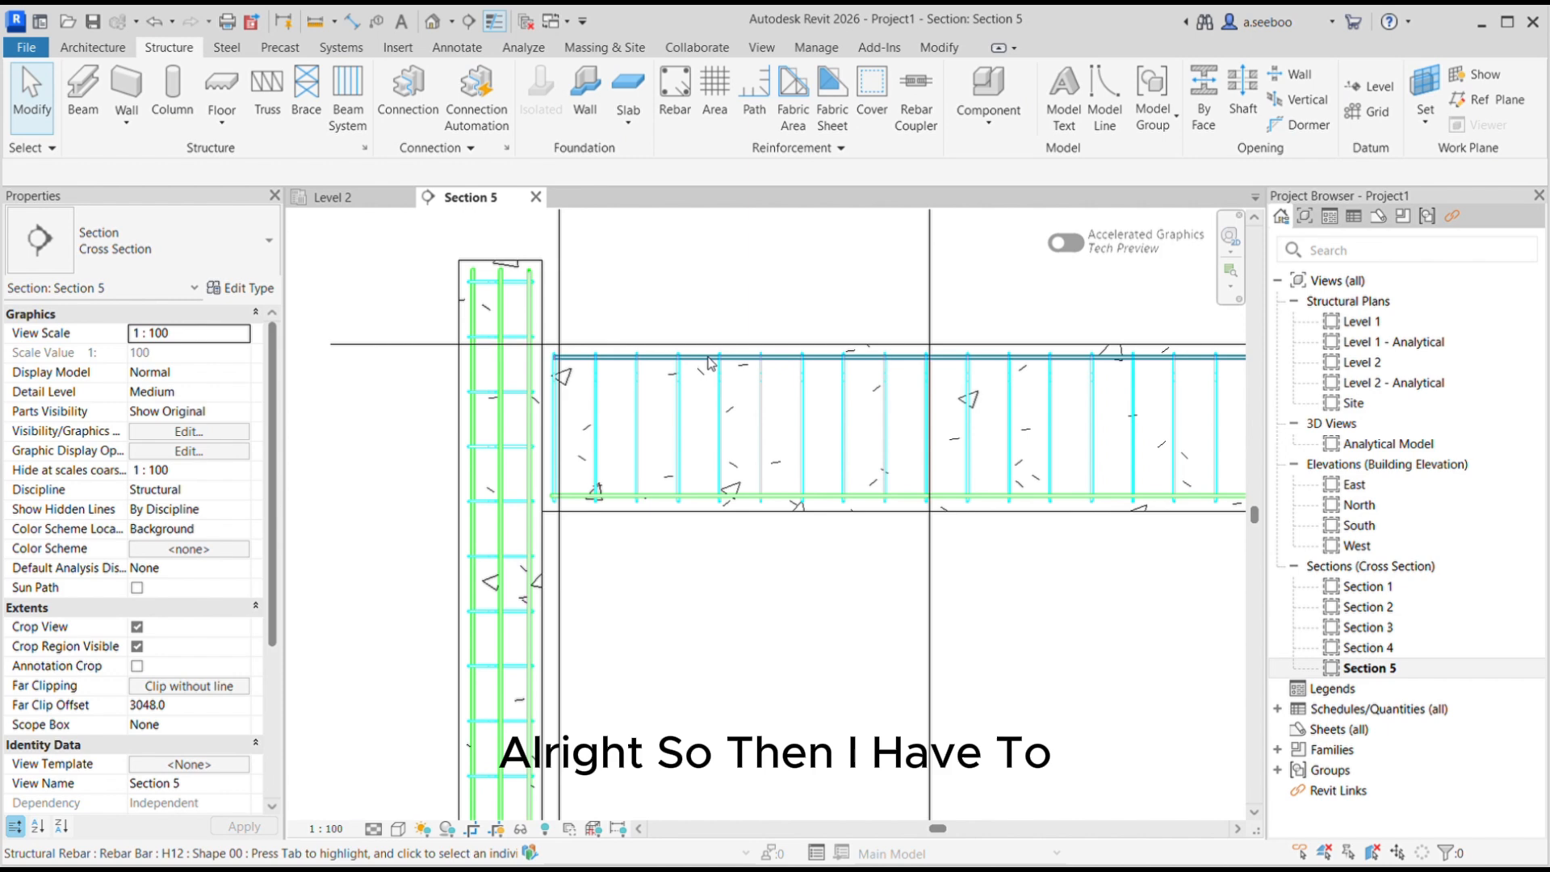
click(678, 89)
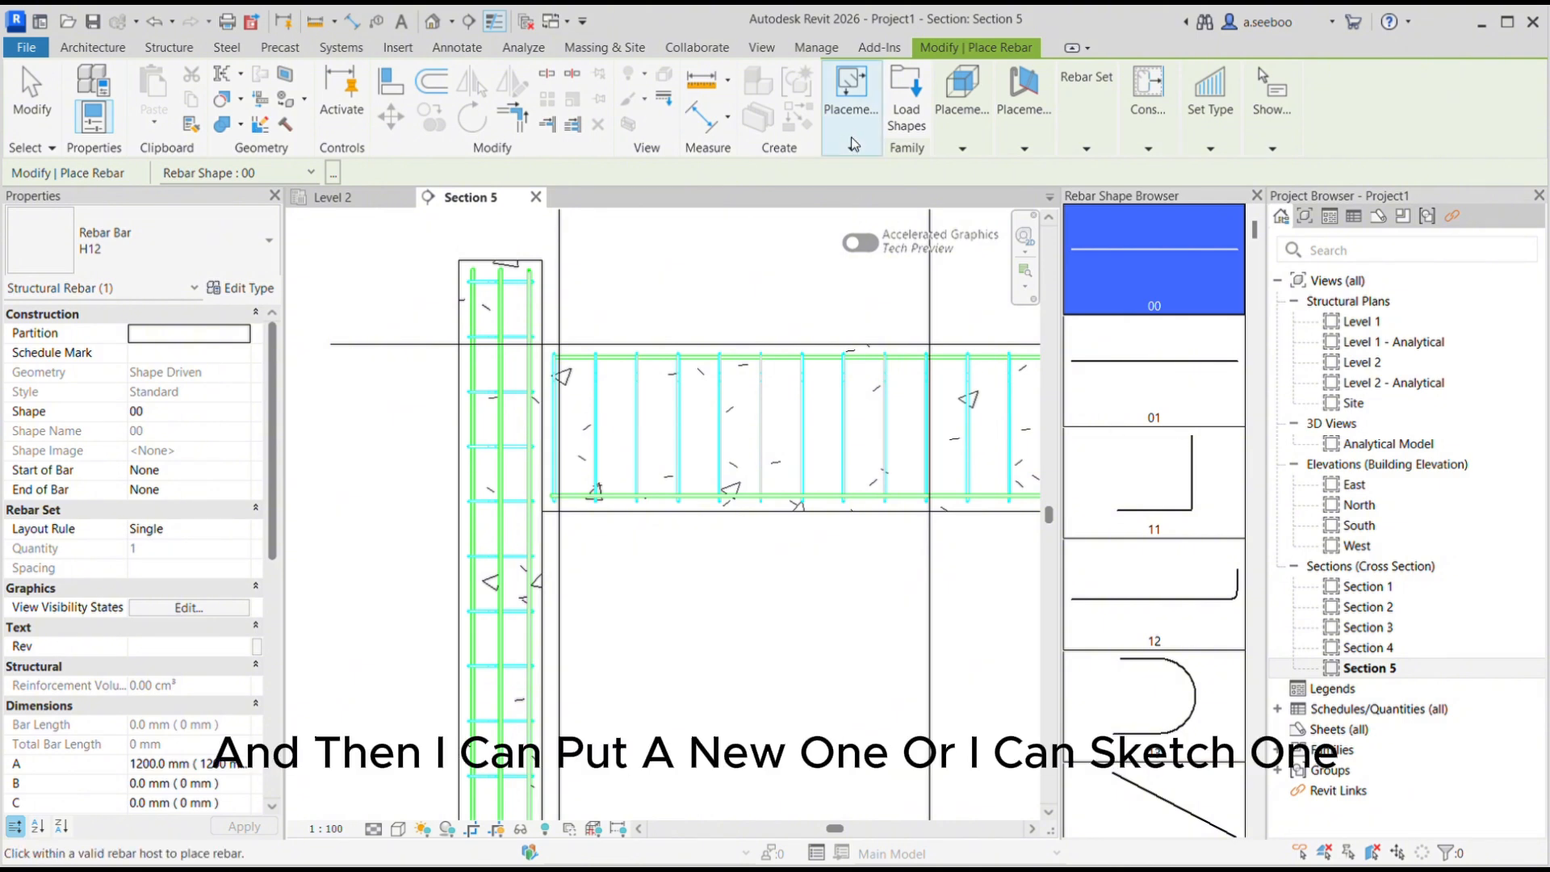
click(1002, 213)
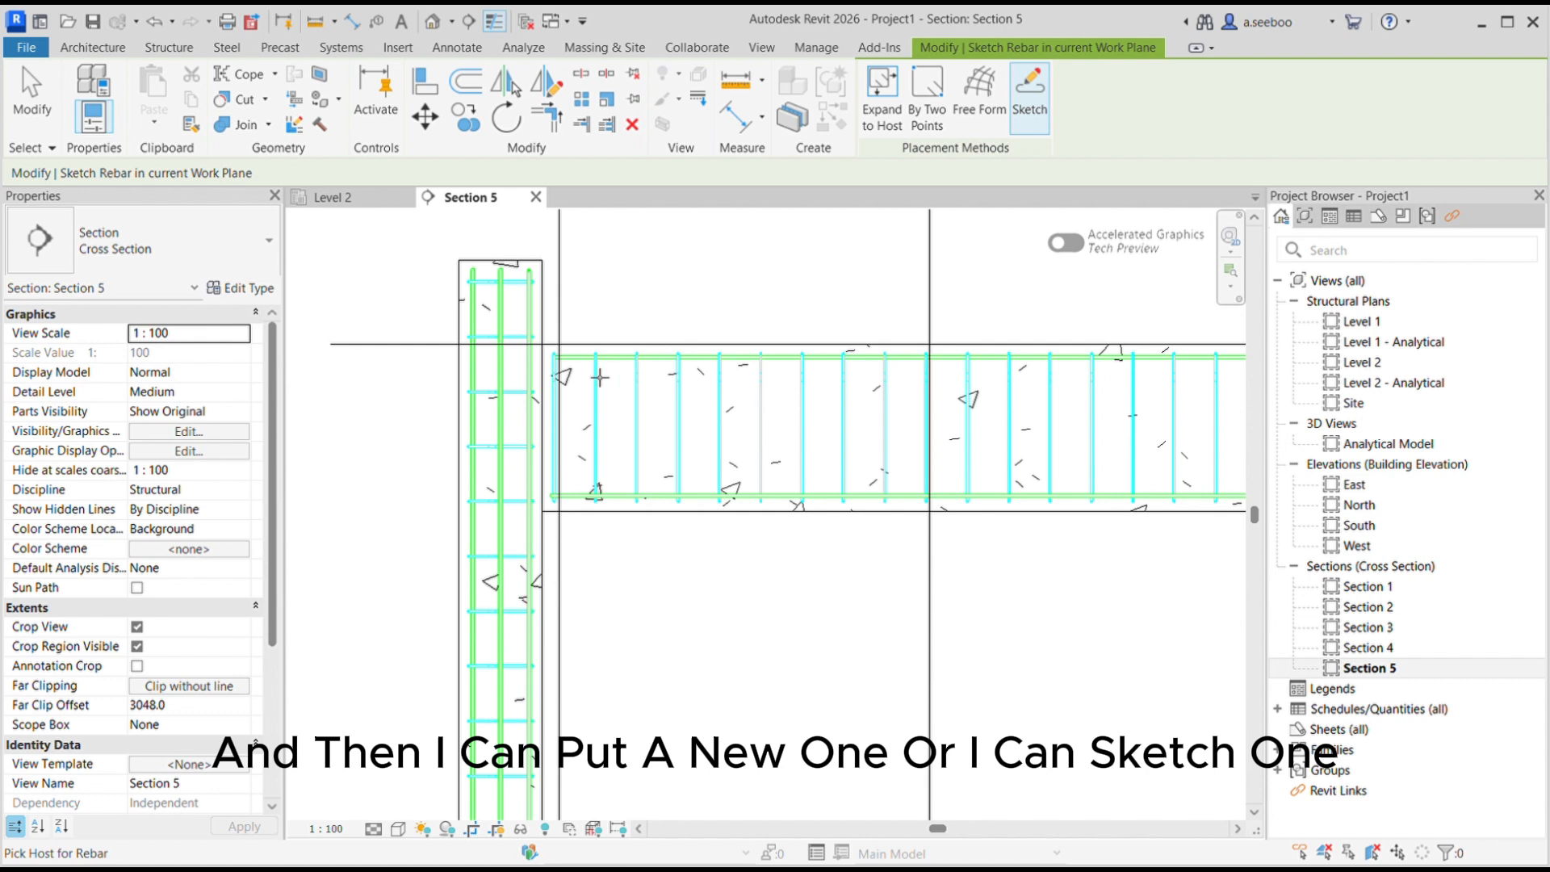
scroll(591, 381, up, 1)
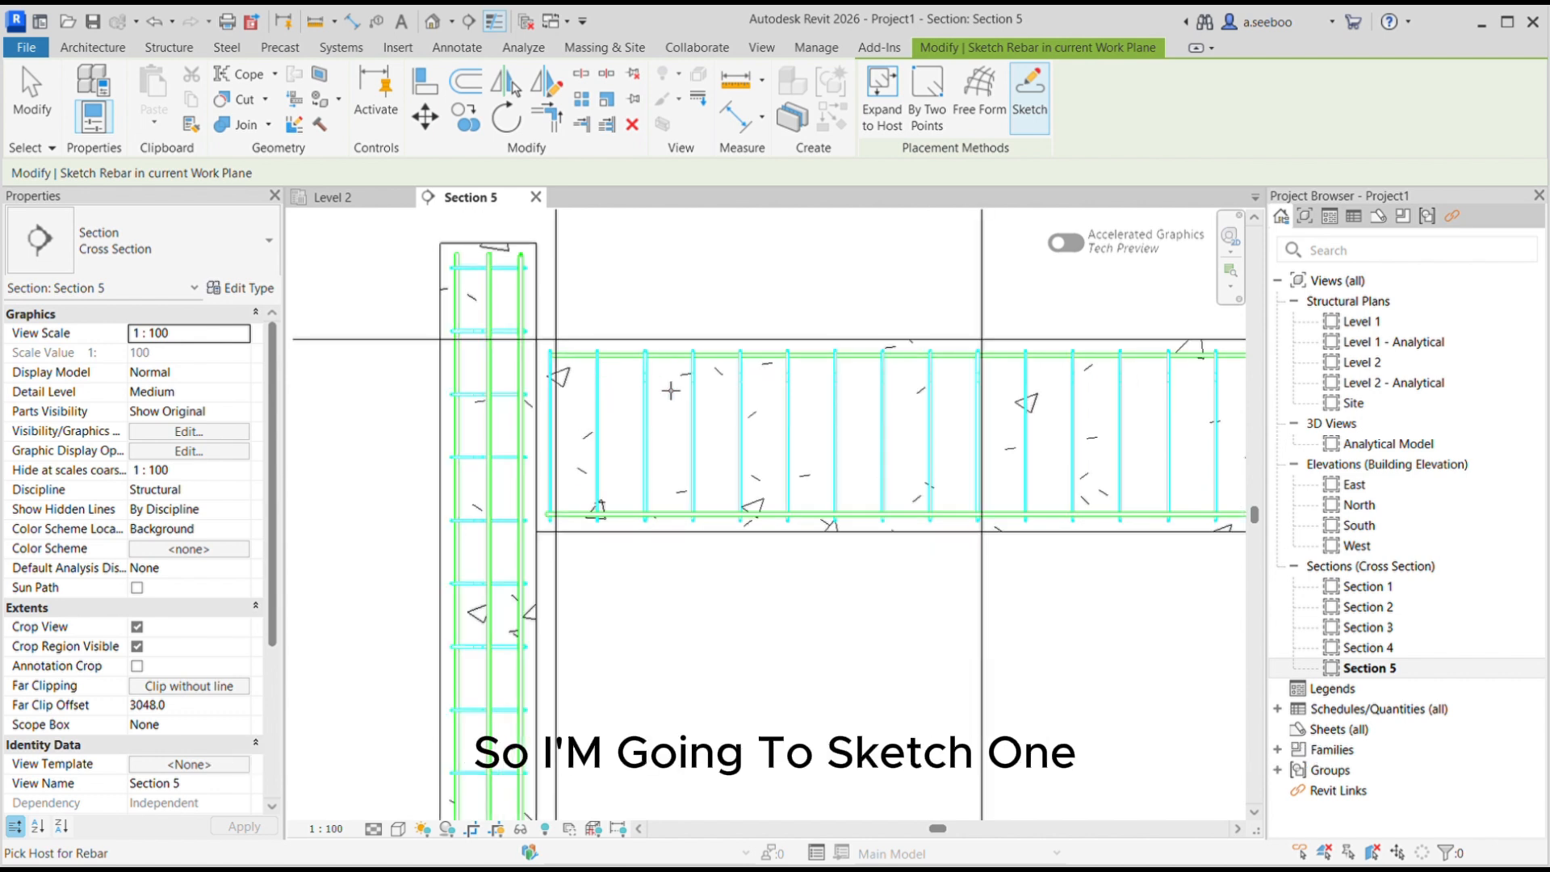
key(Escape)
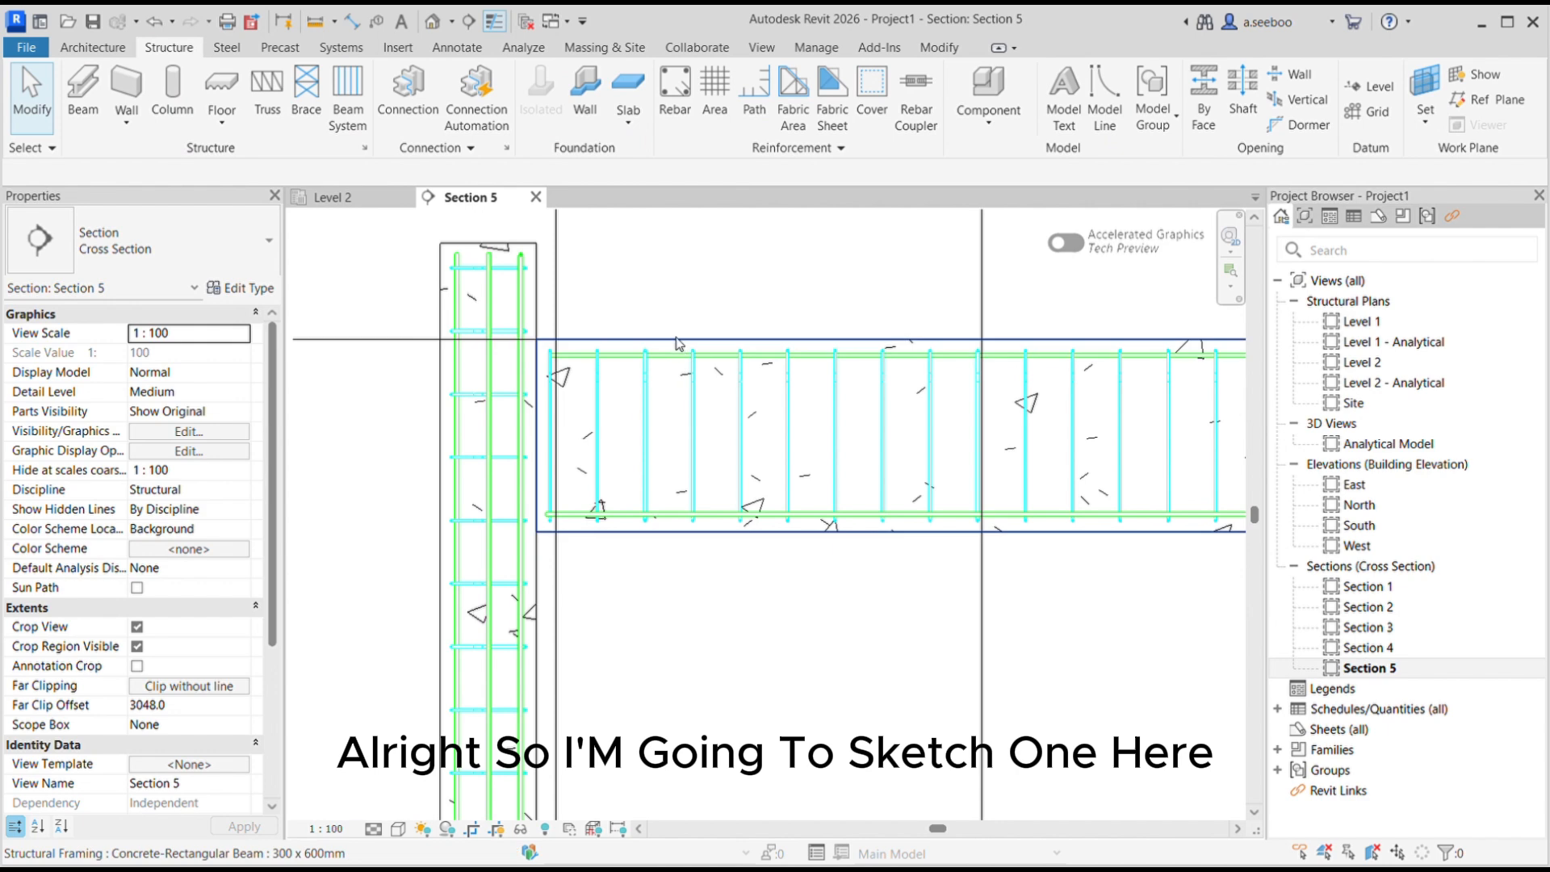
- Sketch a U-shaped H12 bar hosted in the first beam, with about 805 mm legs and a 430 mm back inside the first column
click(676, 342)
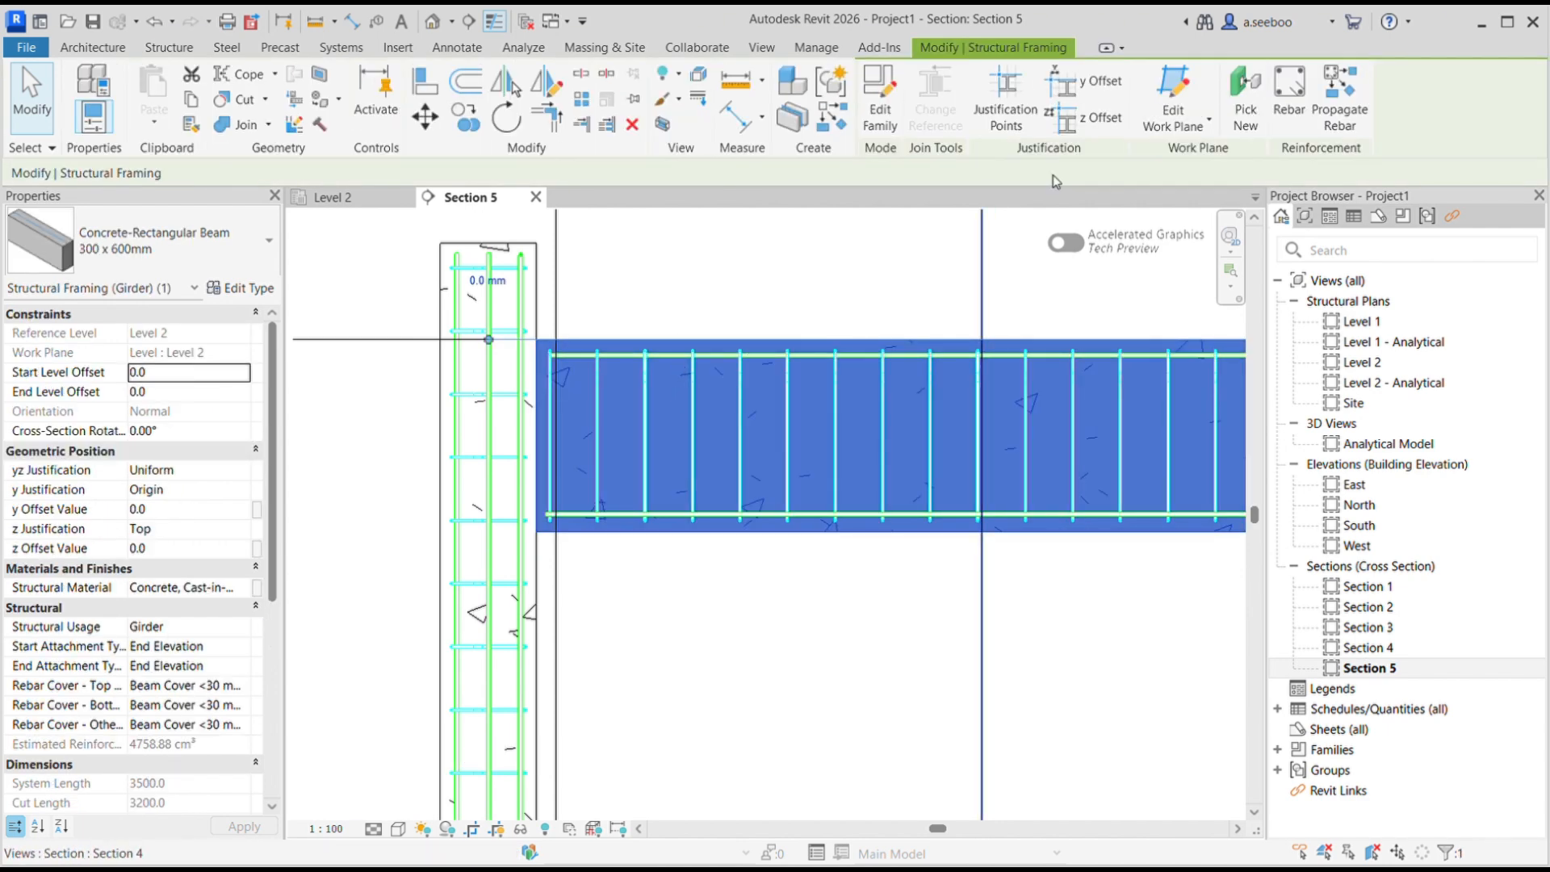
click(1289, 96)
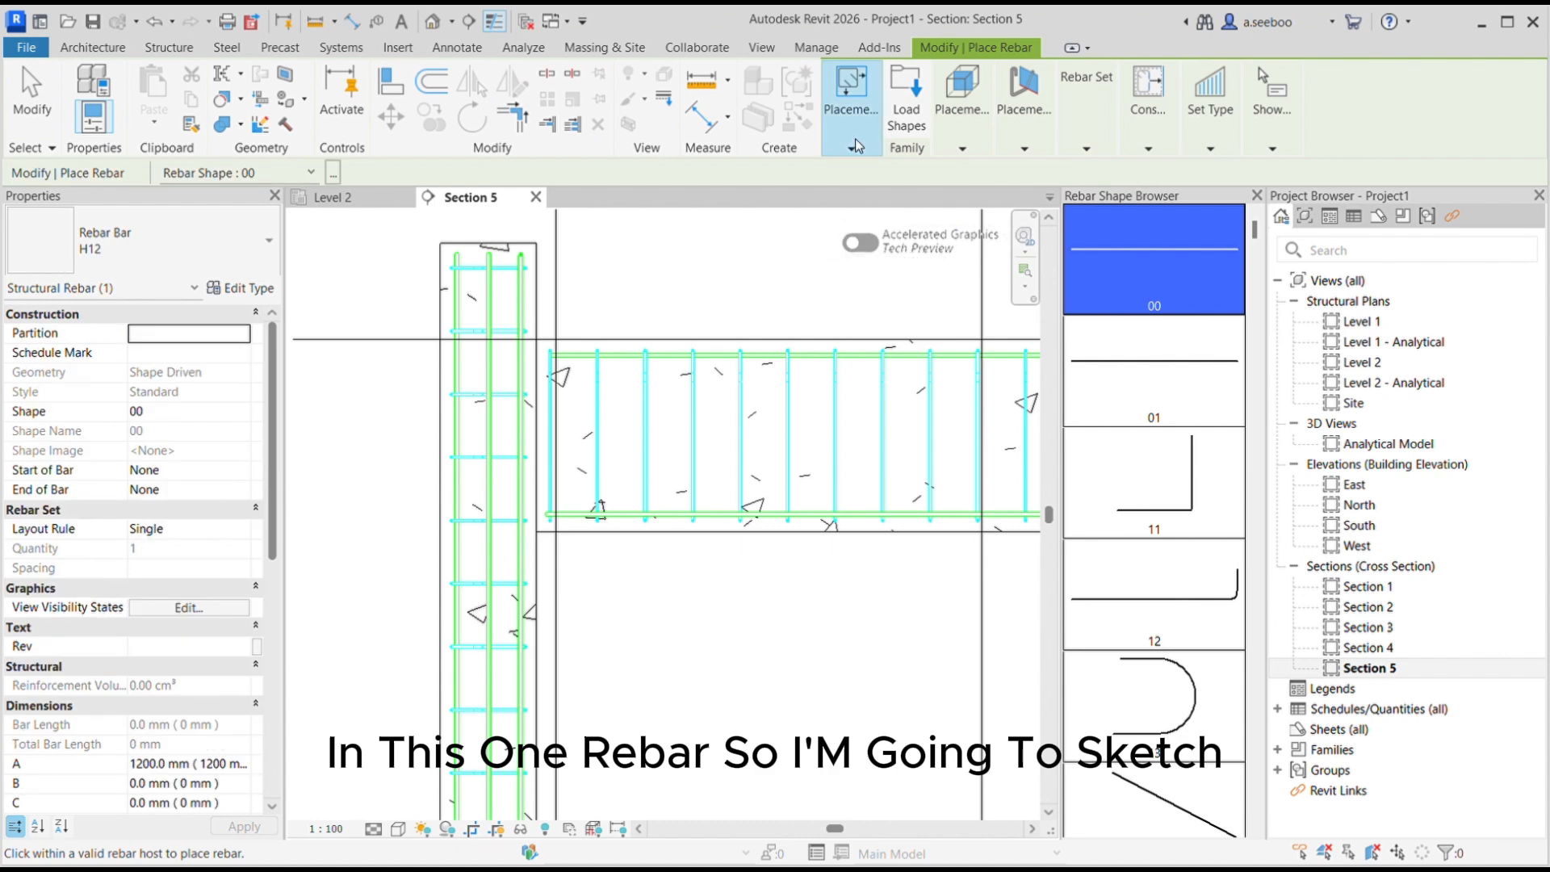
click(990, 200)
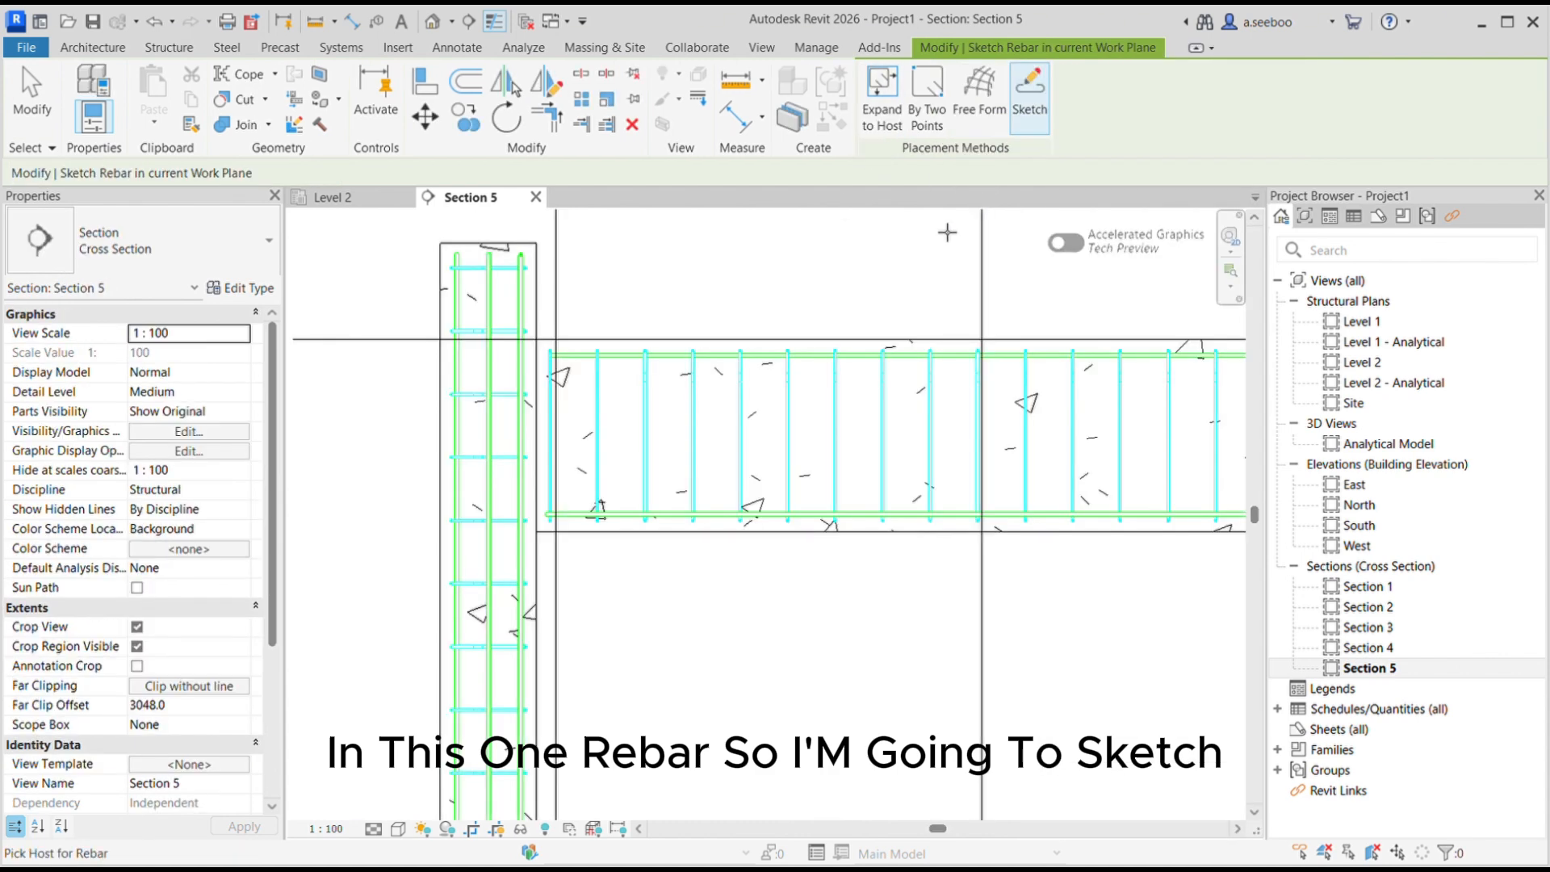
click(748, 347)
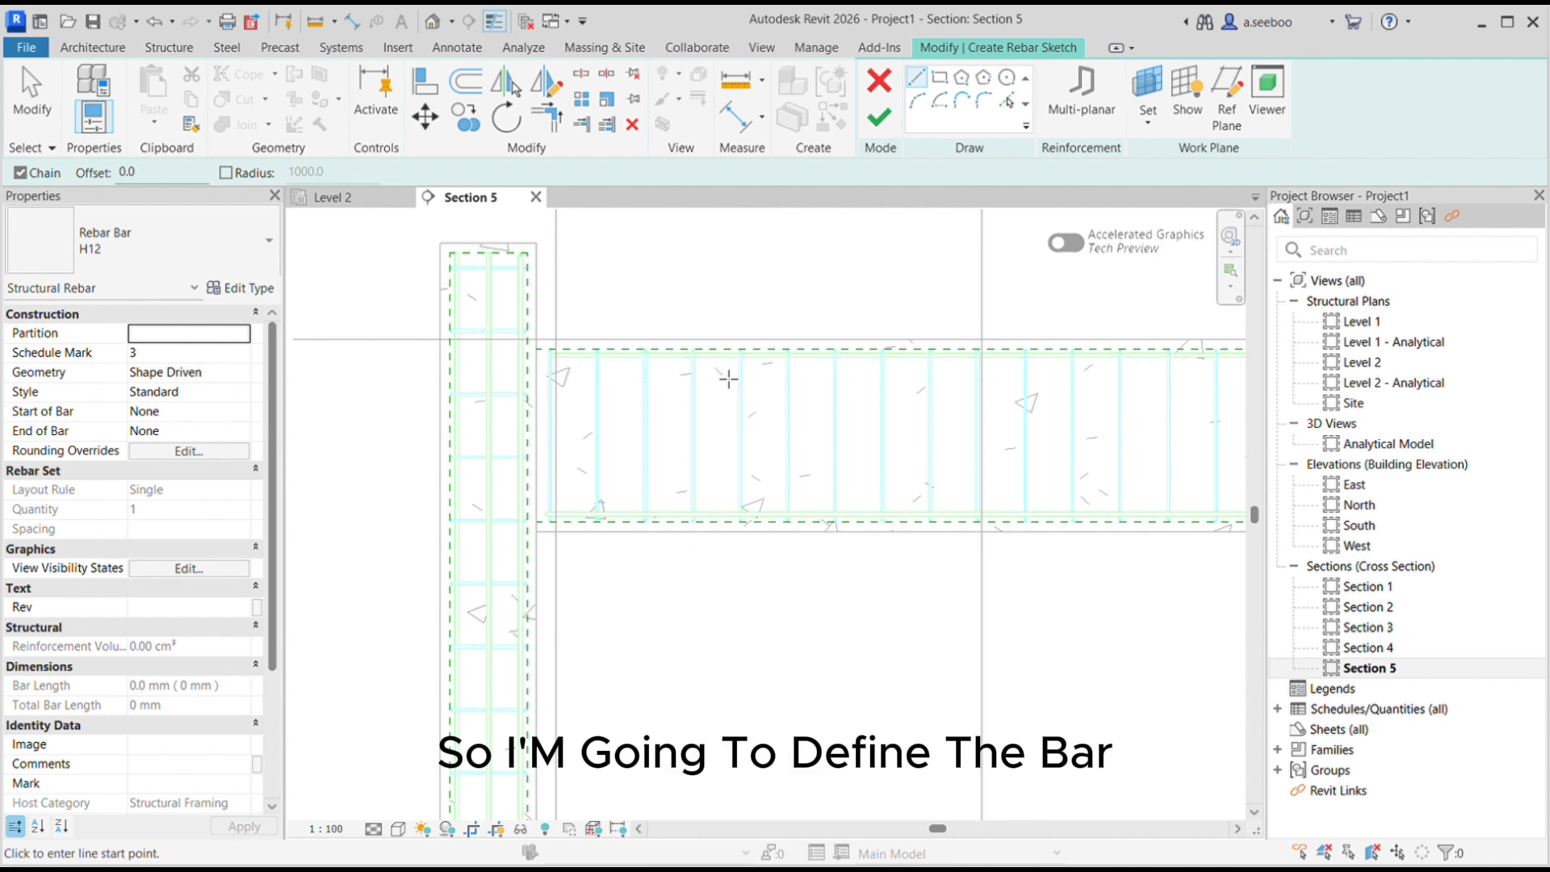
scroll(730, 375, up, 2)
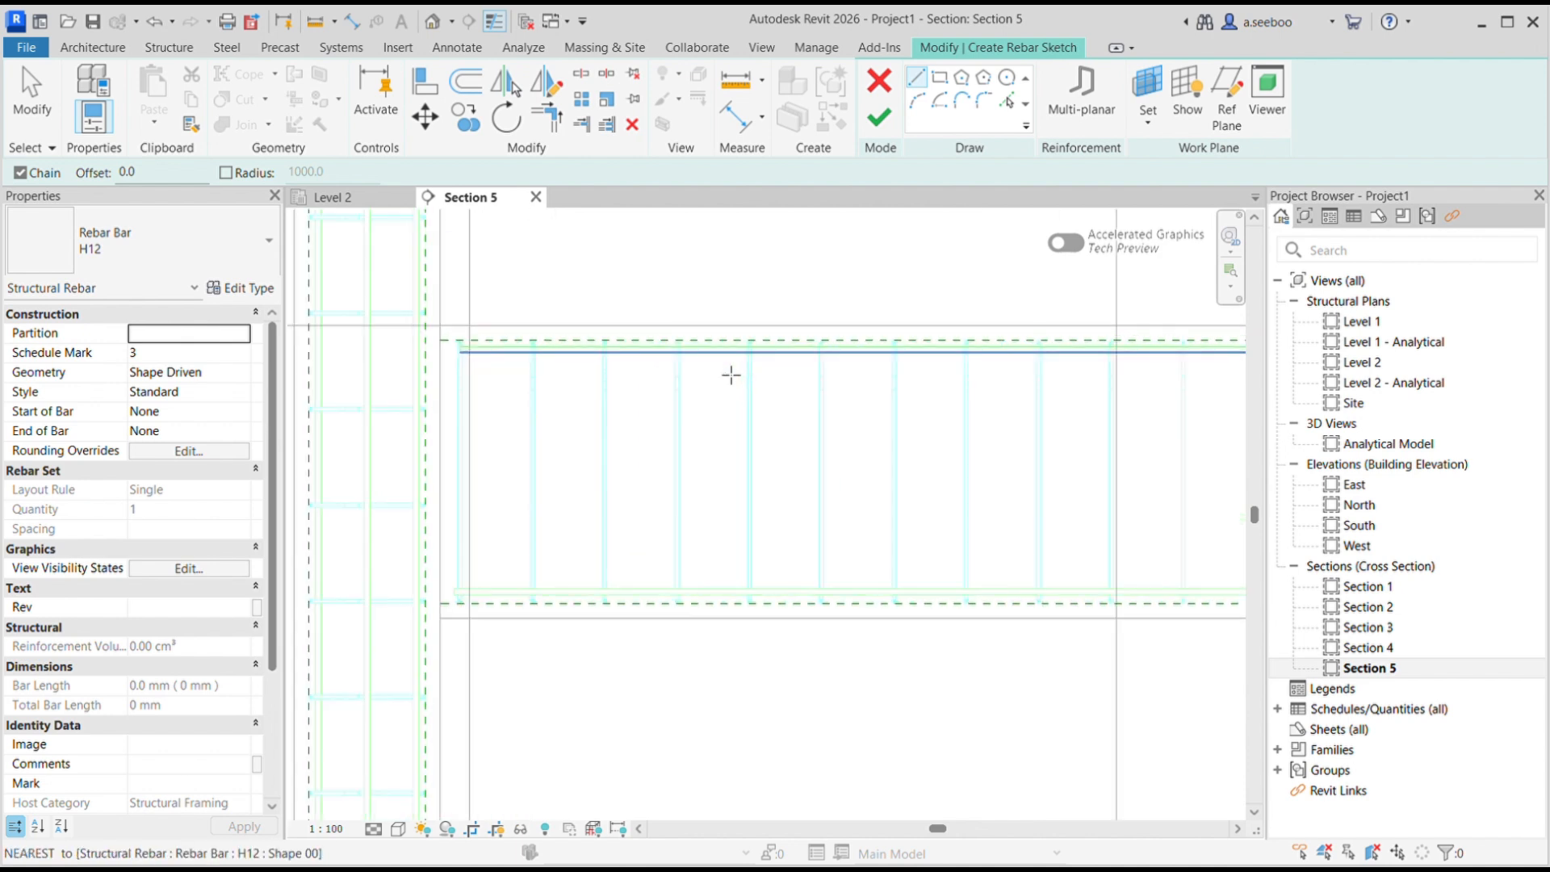
click(722, 365)
middle_drag(442, 373, 719, 335)
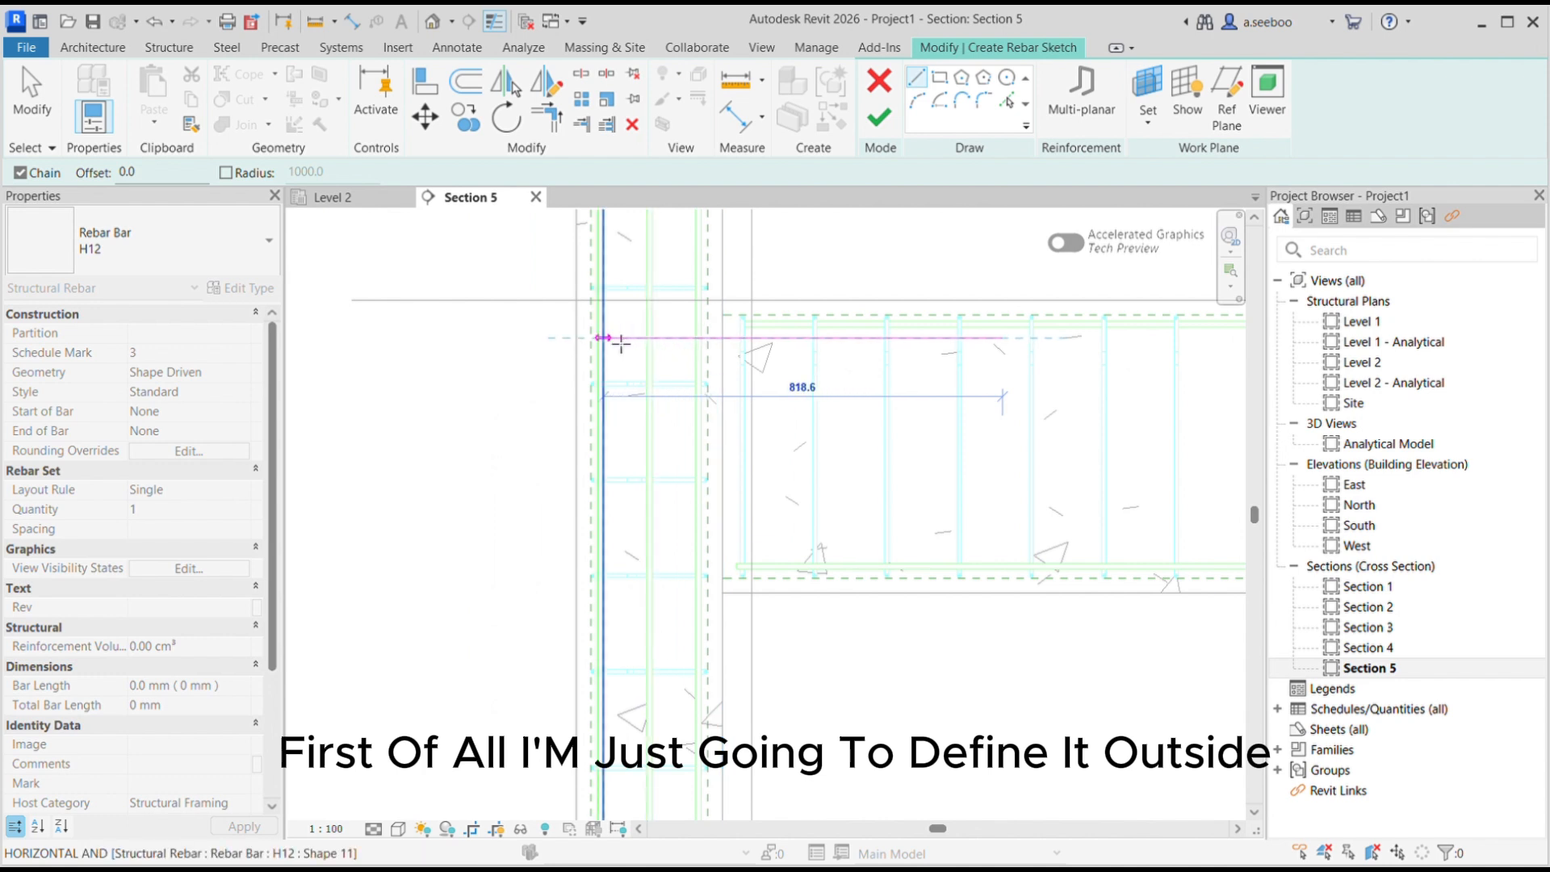
click(613, 338)
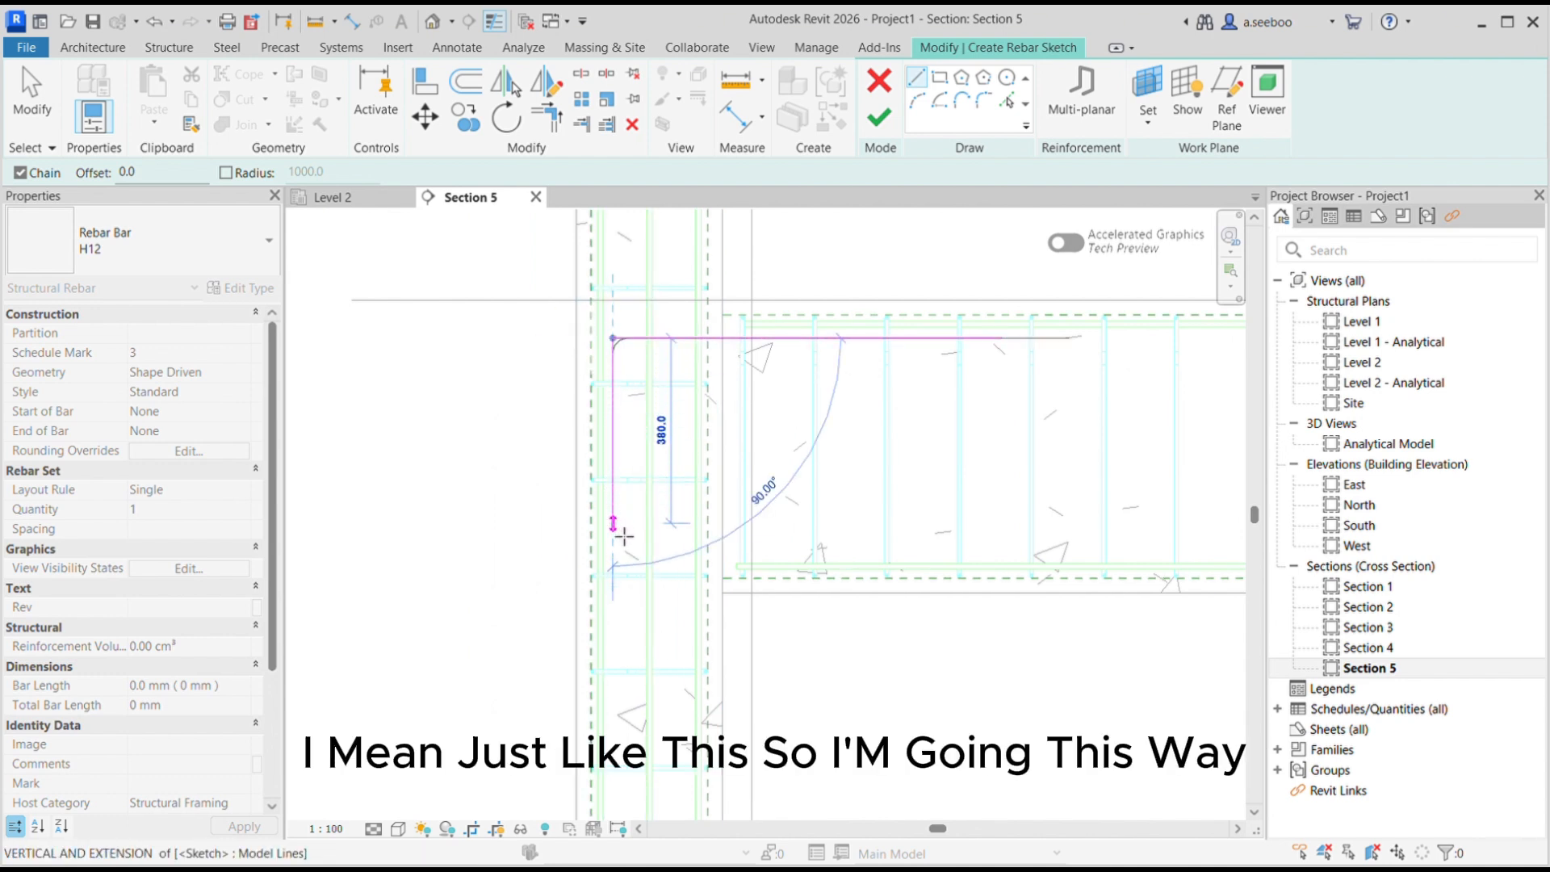
click(614, 542)
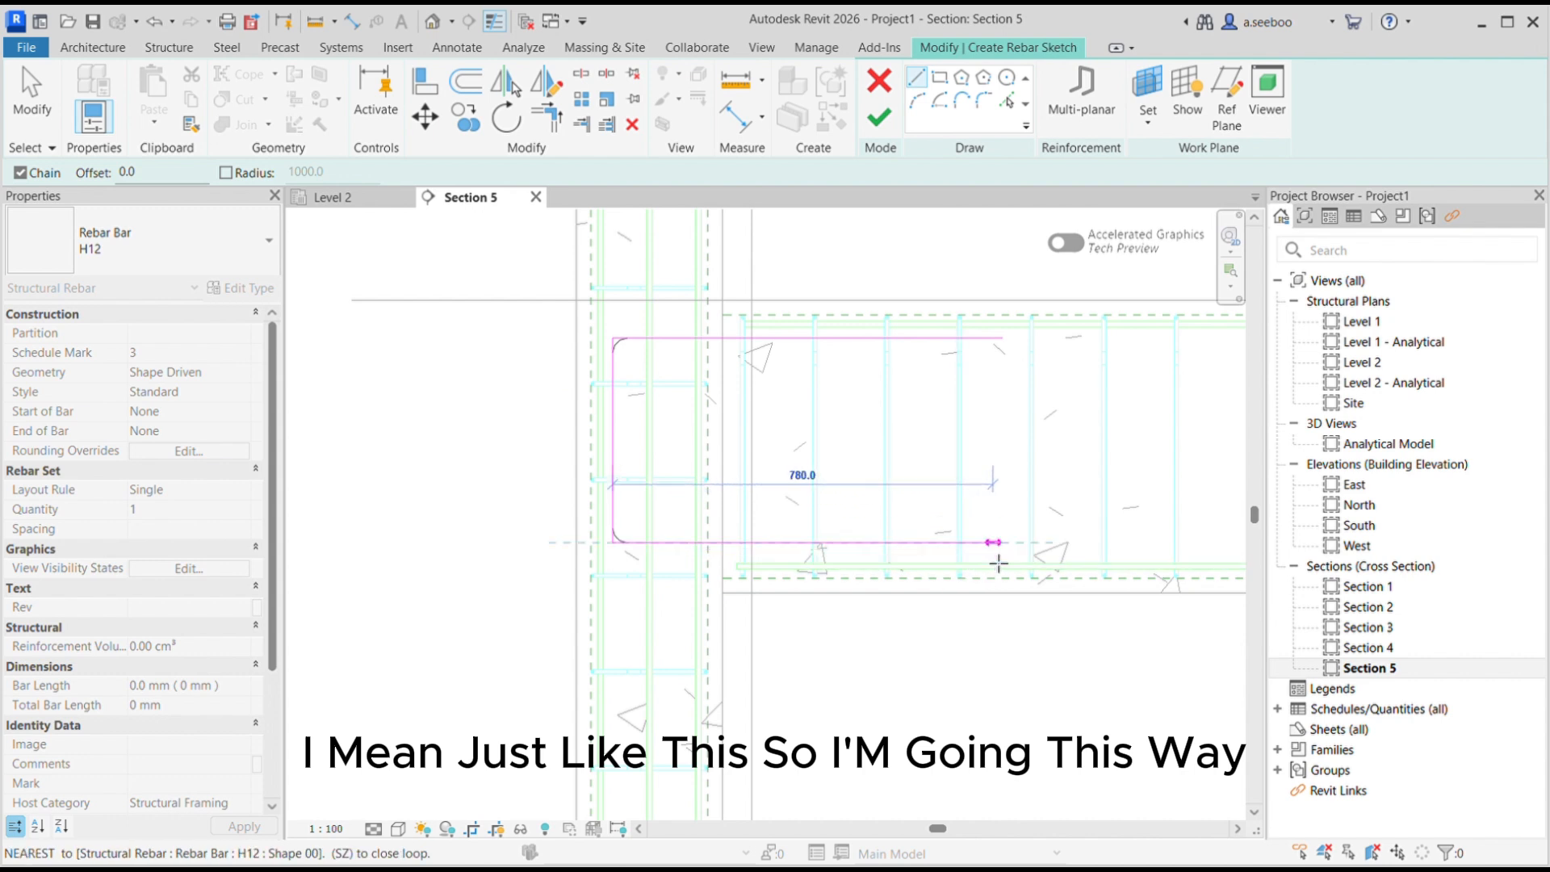
click(1003, 542)
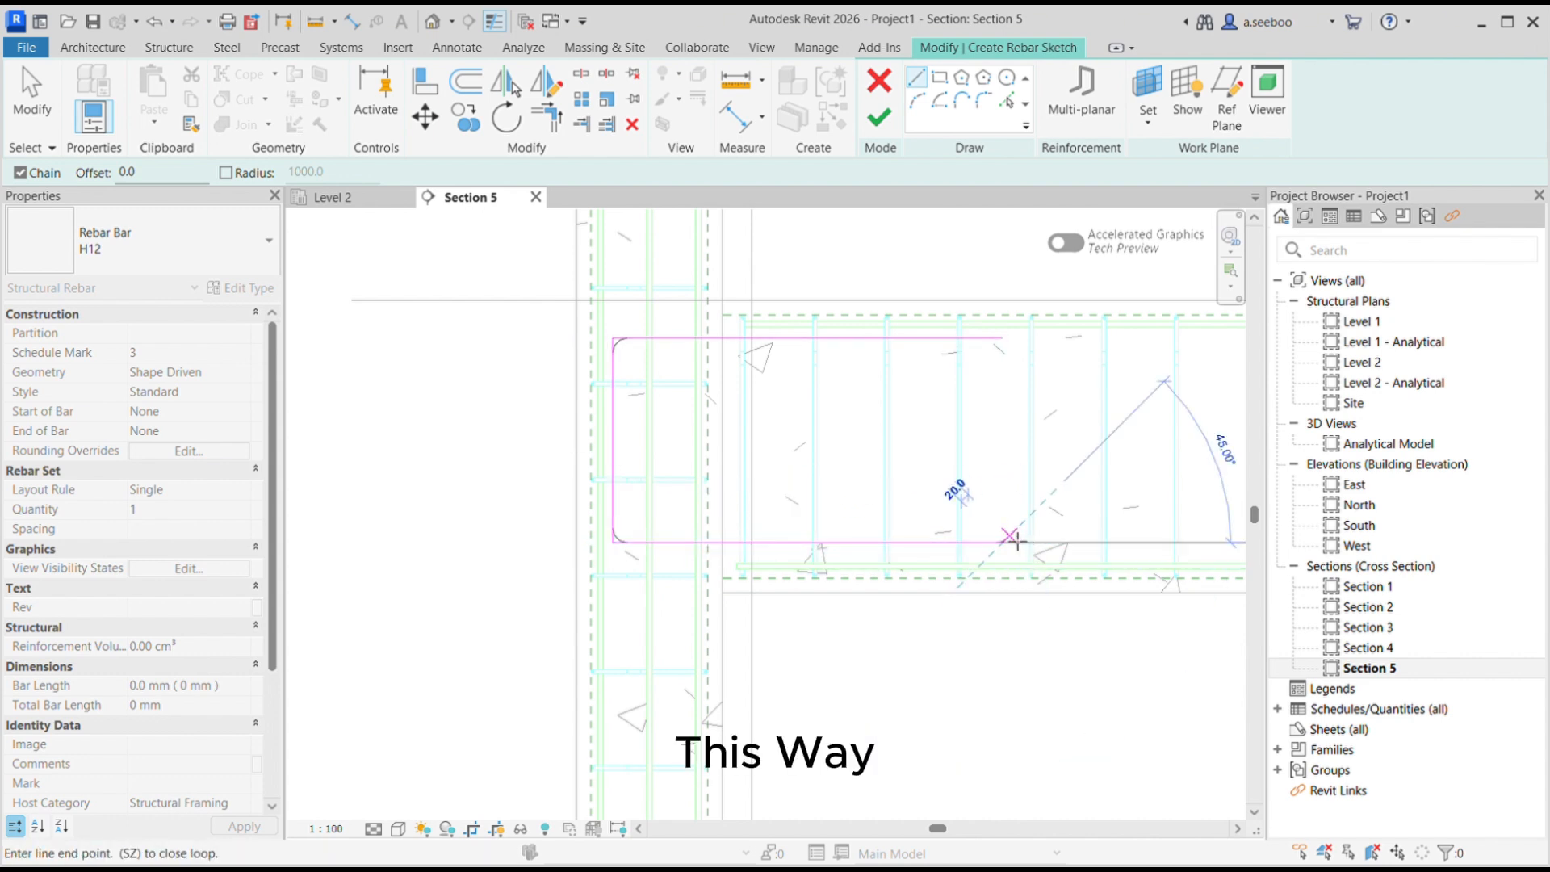
click(882, 121)
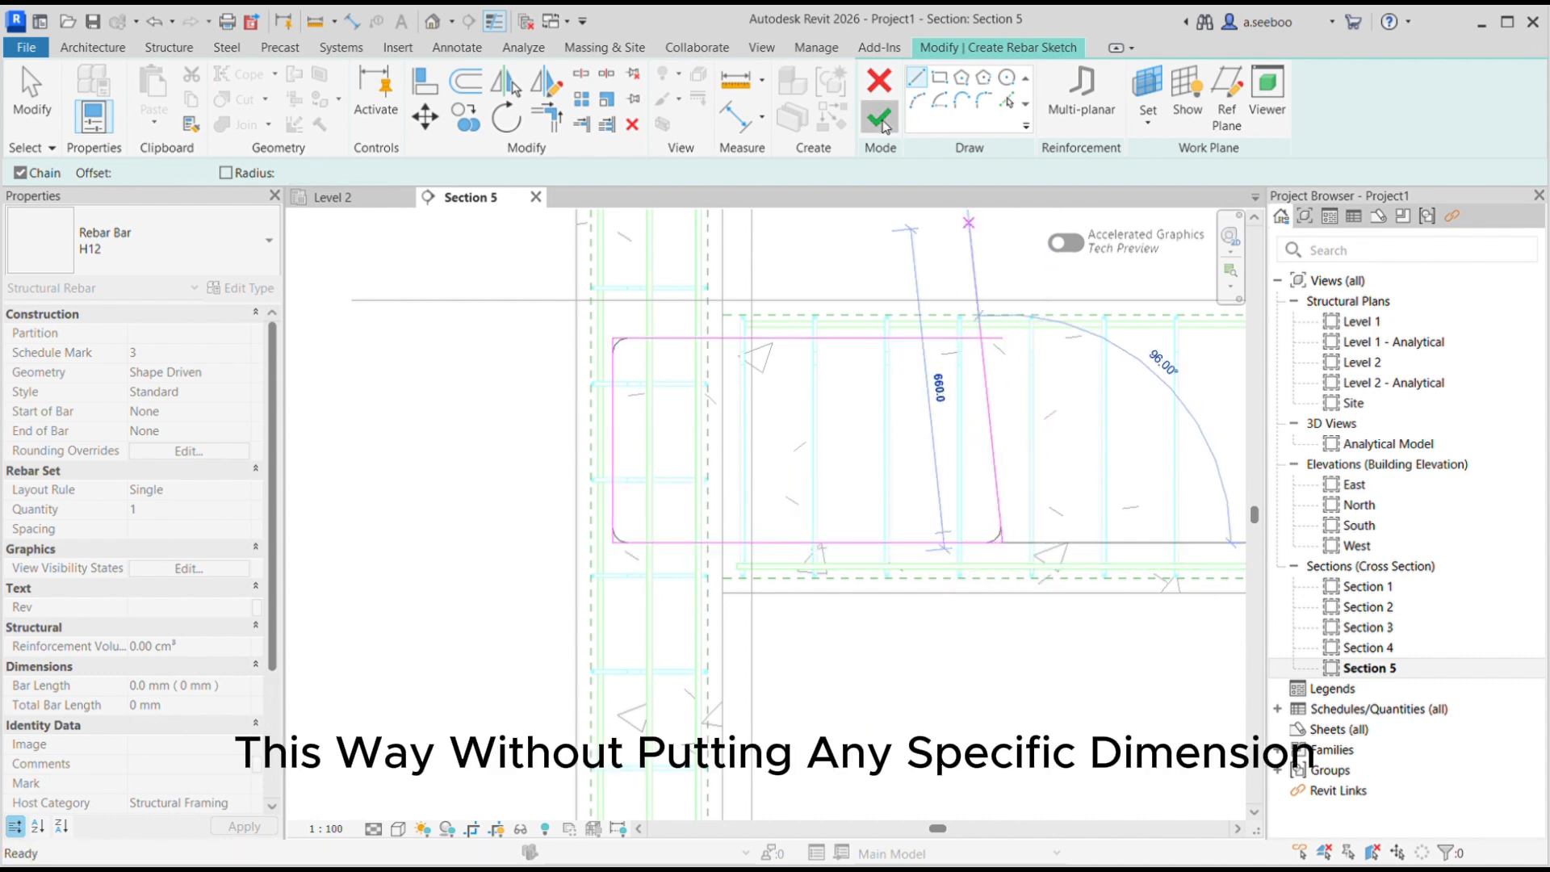
key(Escape)
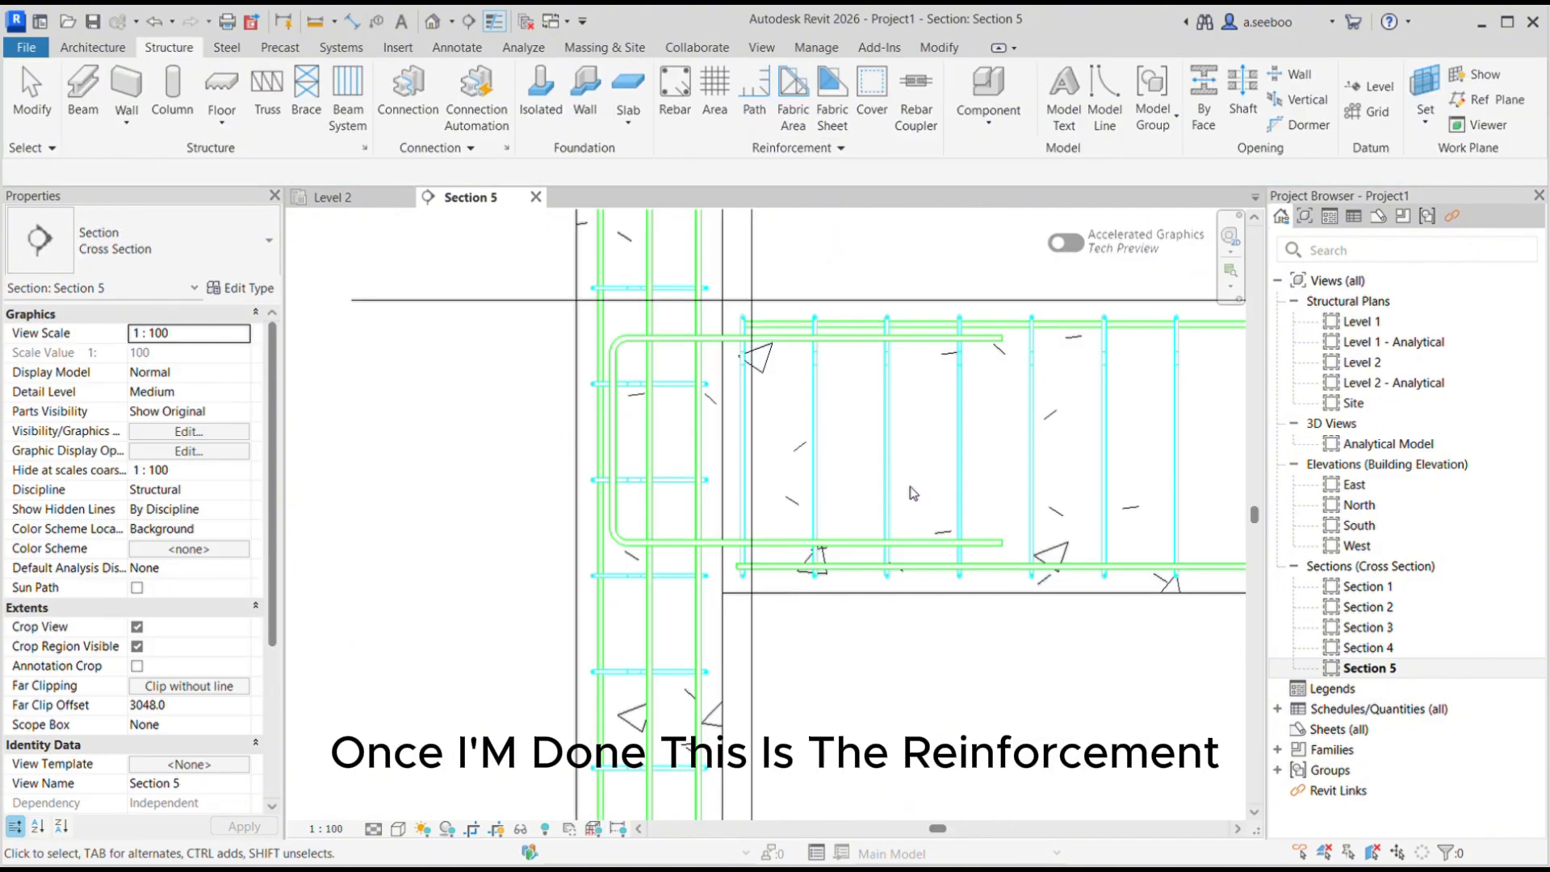
- Change the sketched U-shaped bar's type to T08
click(613, 451)
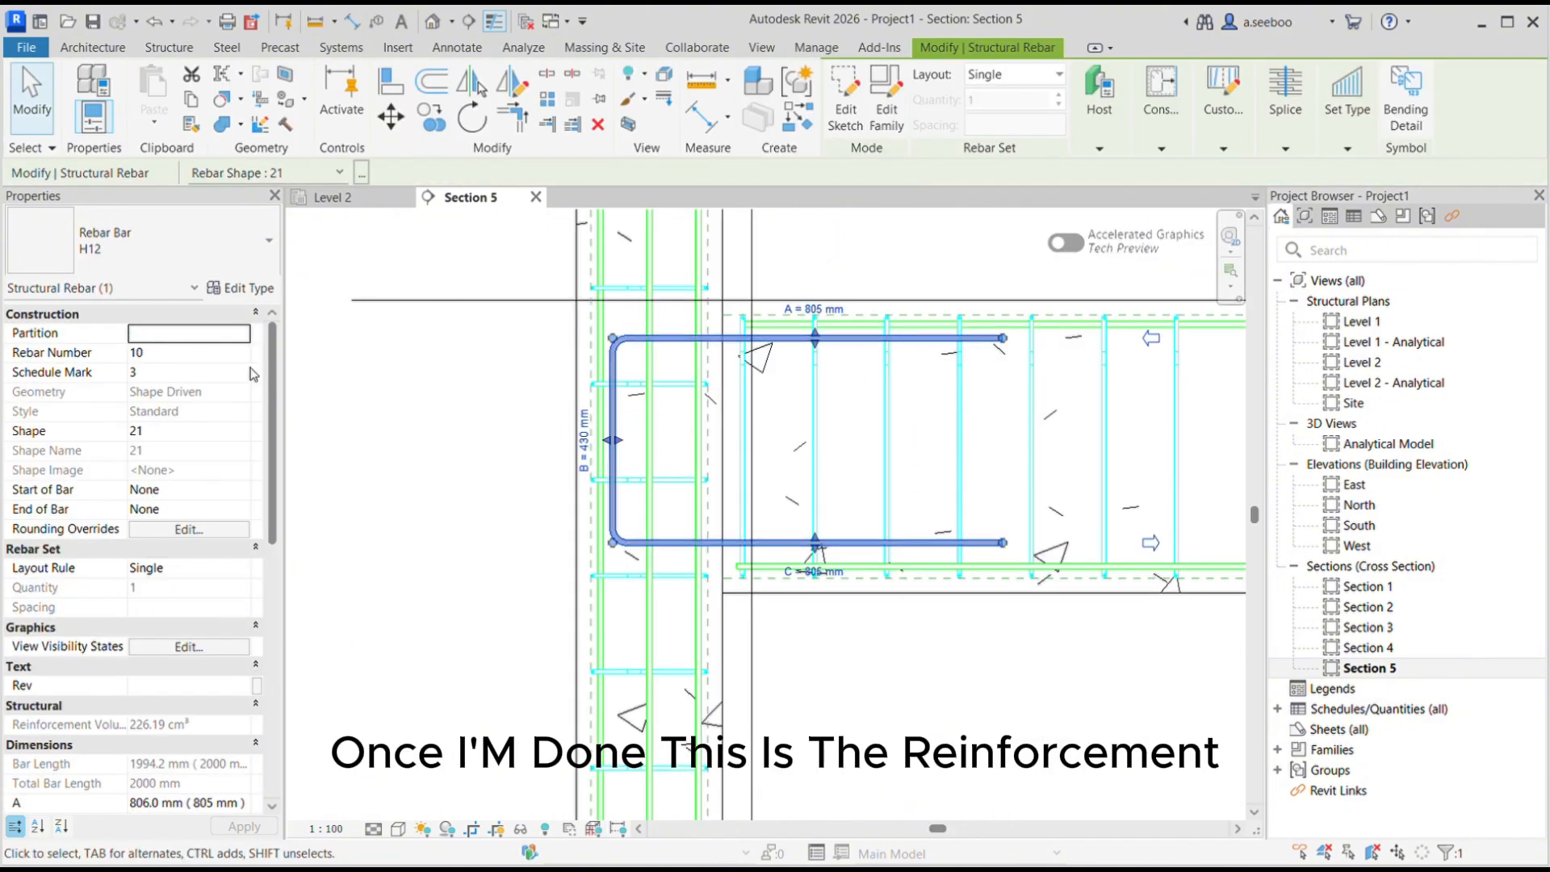
click(83, 554)
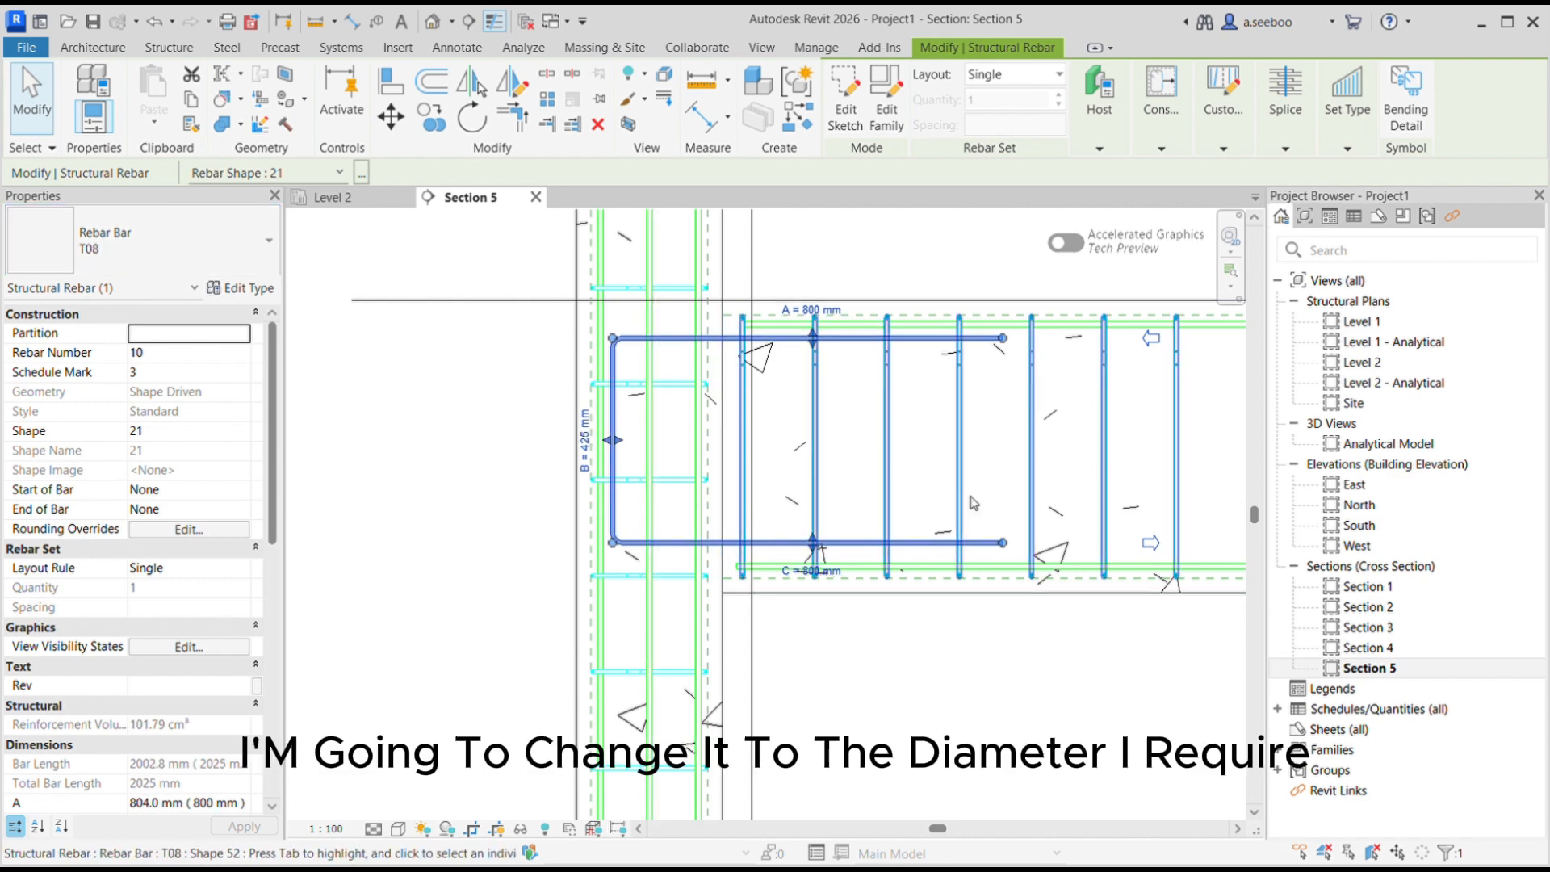
- Constrain the U-bar's back segment over the first column's outer vertical bars, offset about 50 mm inside the column's outer face
scroll(868, 346, up, 2)
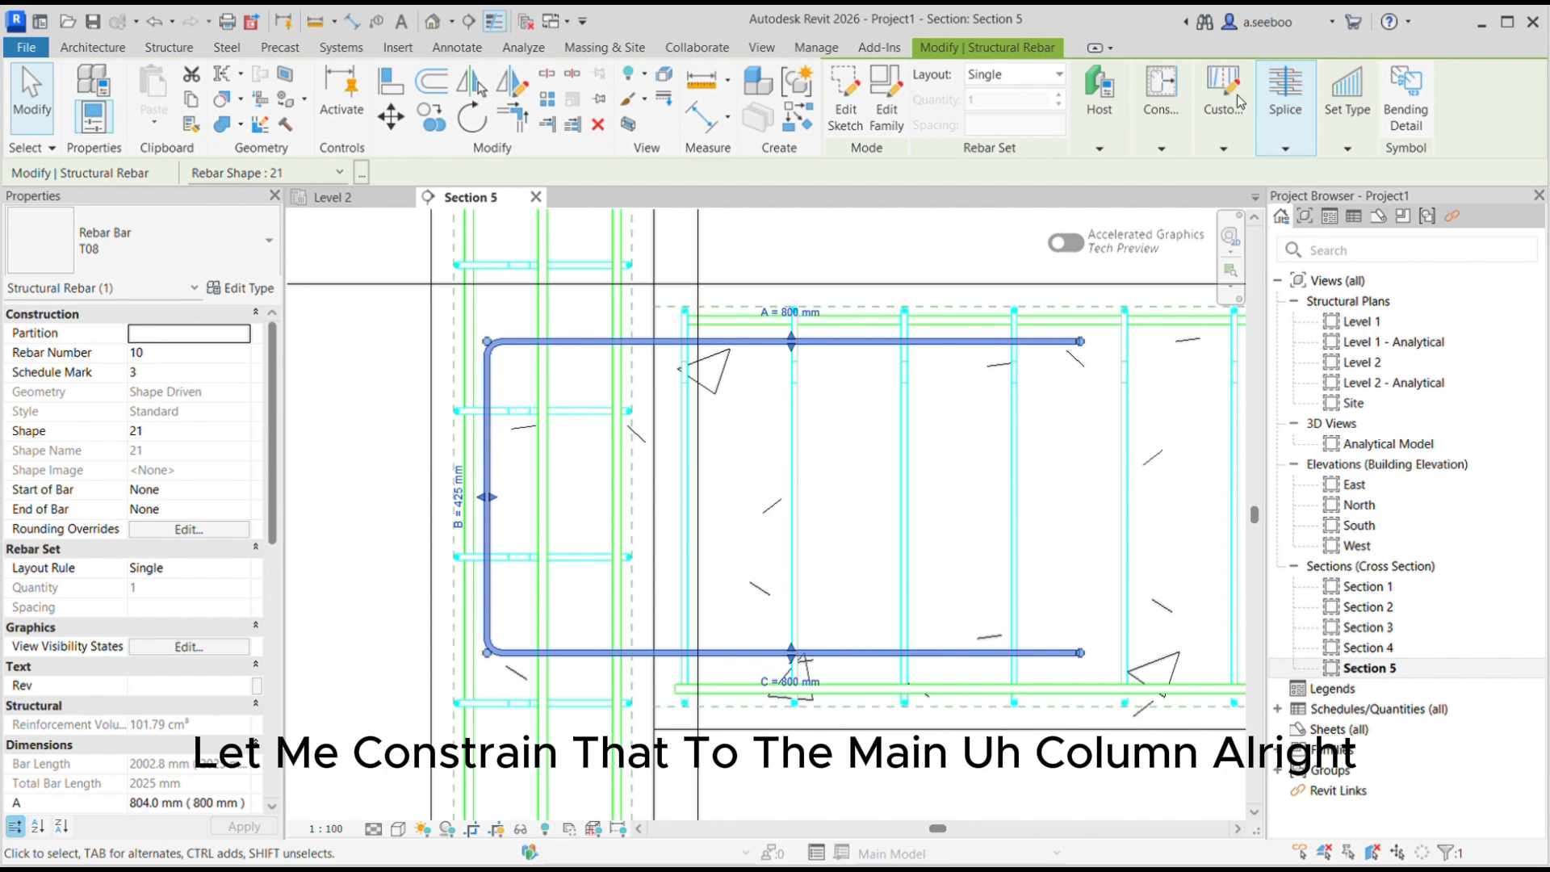
click(1160, 105)
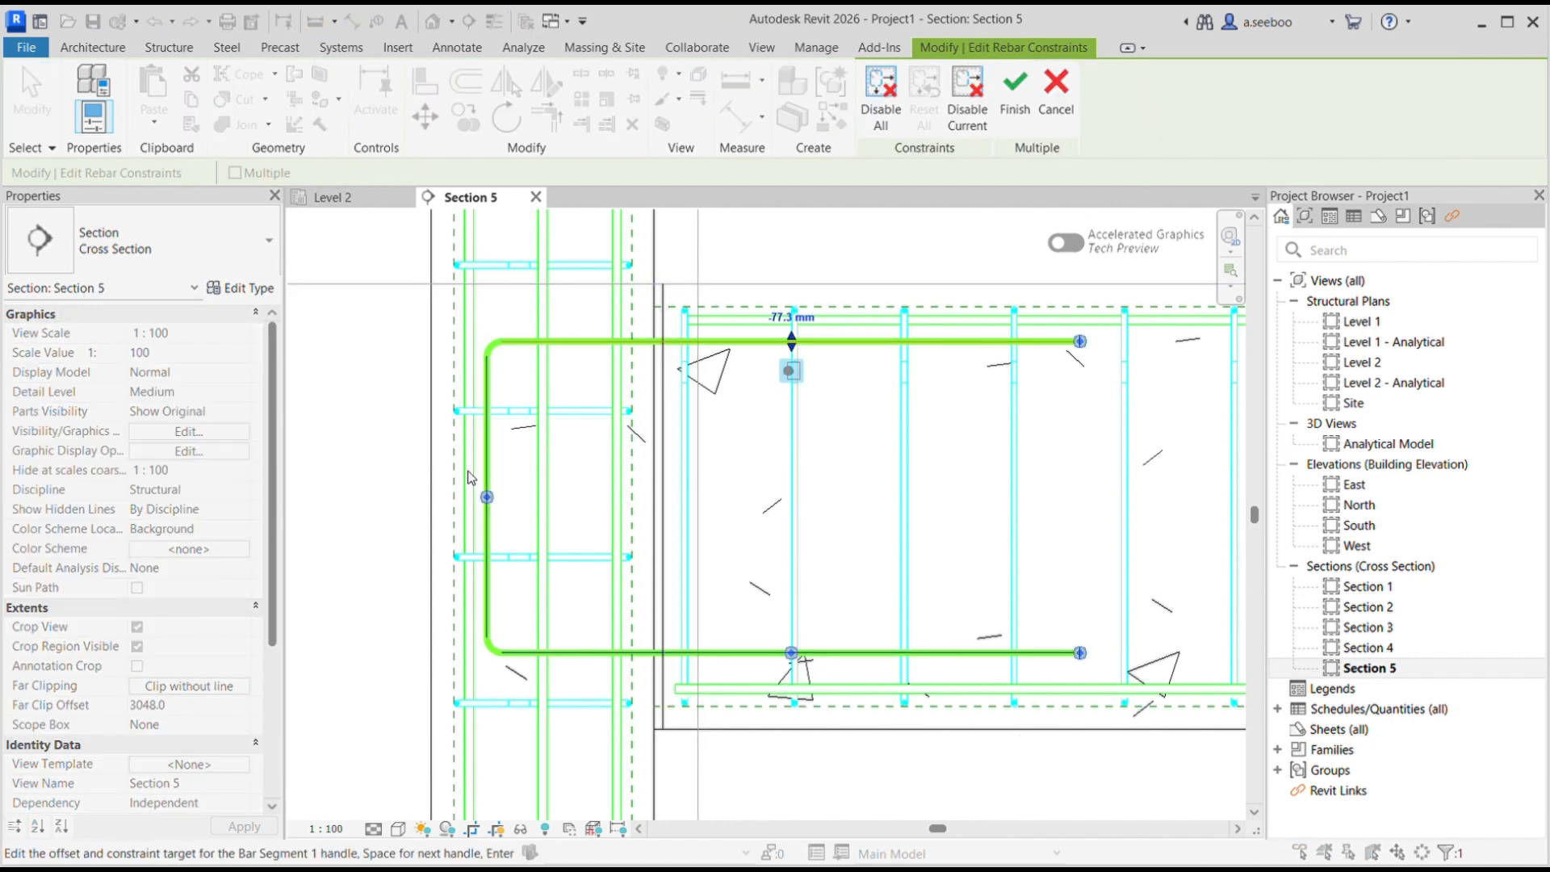
scroll(466, 474, up, 5)
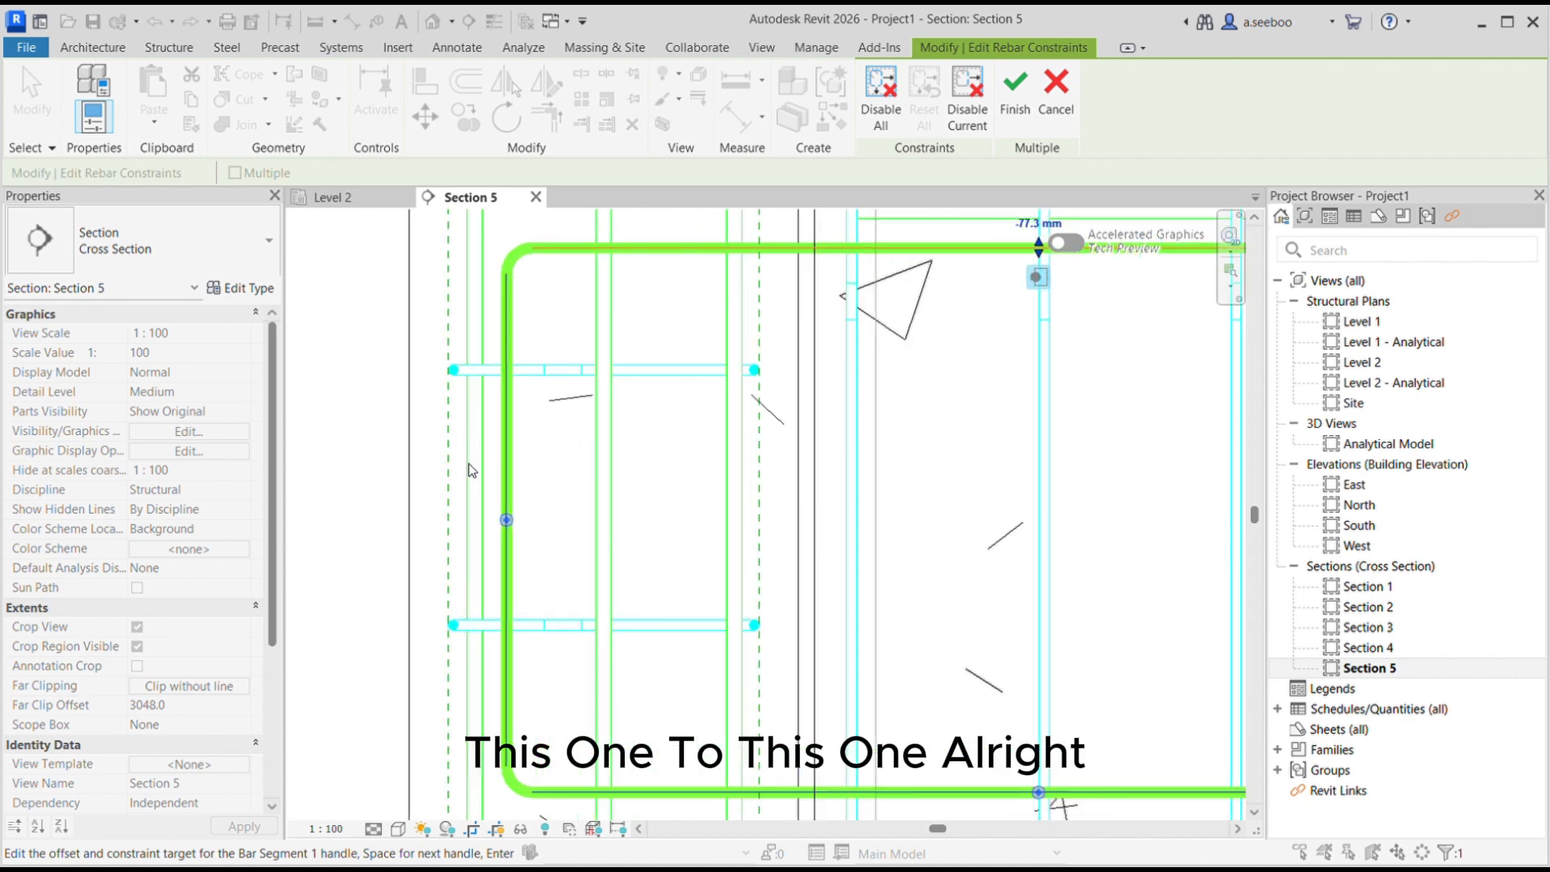
click(518, 539)
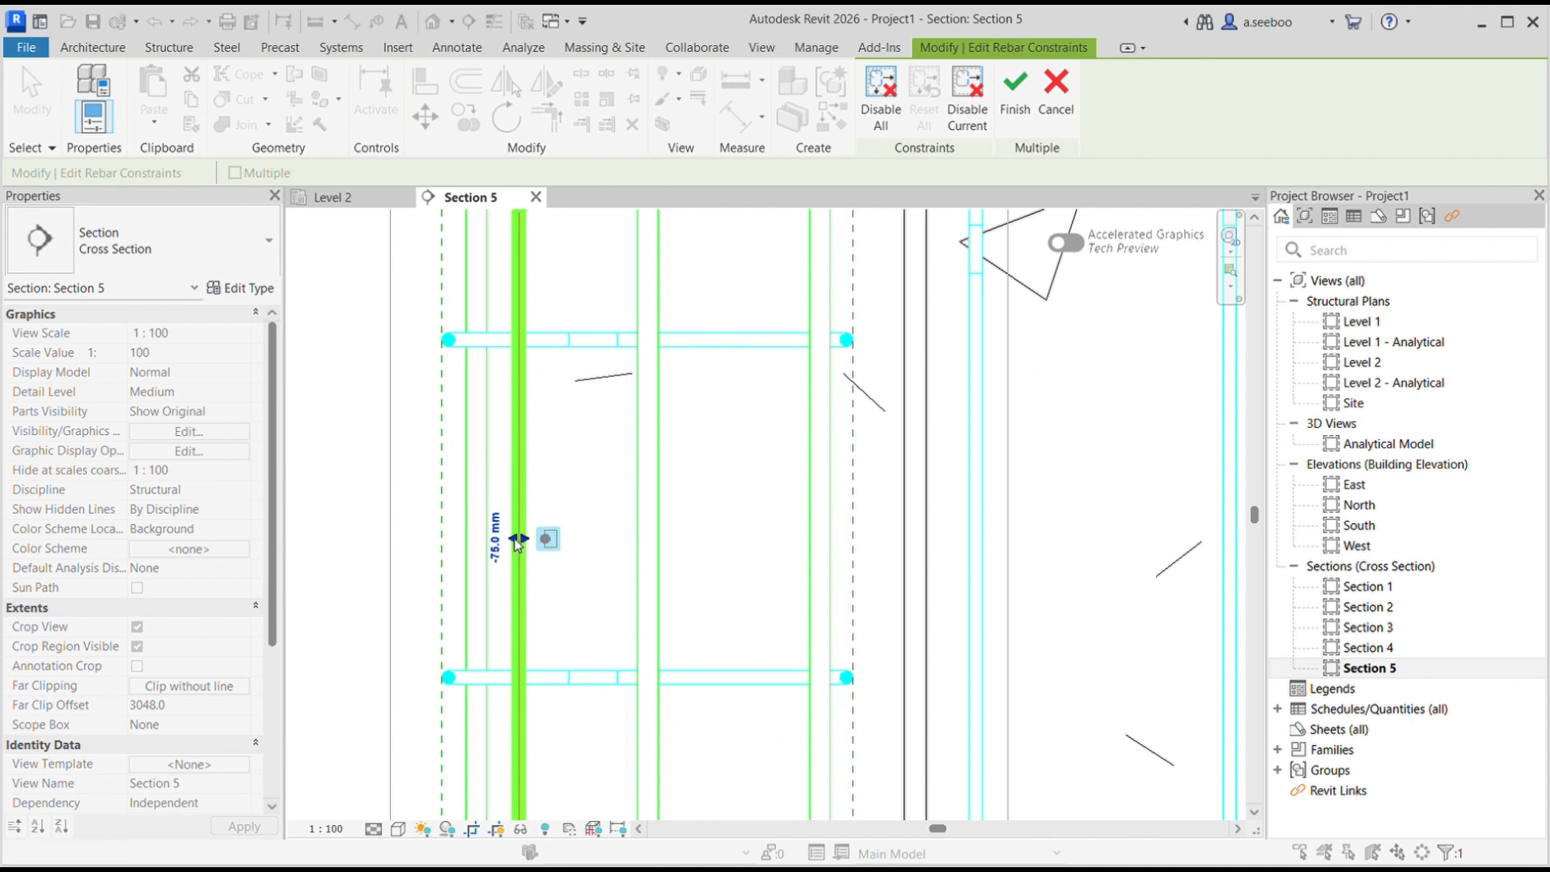
drag(519, 539, 484, 546)
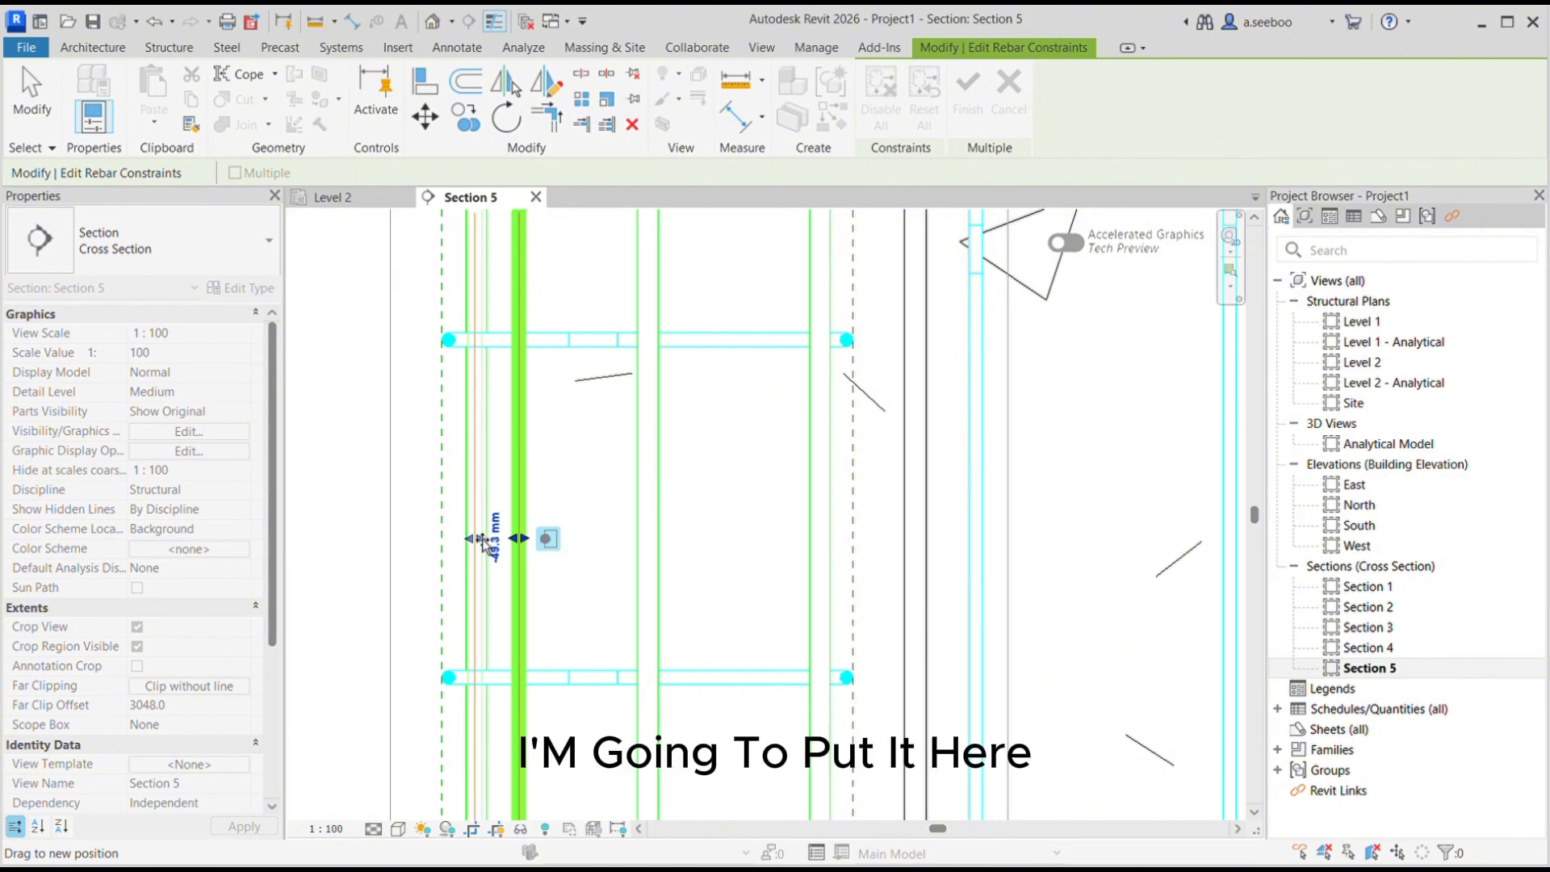
drag(484, 546, 483, 546)
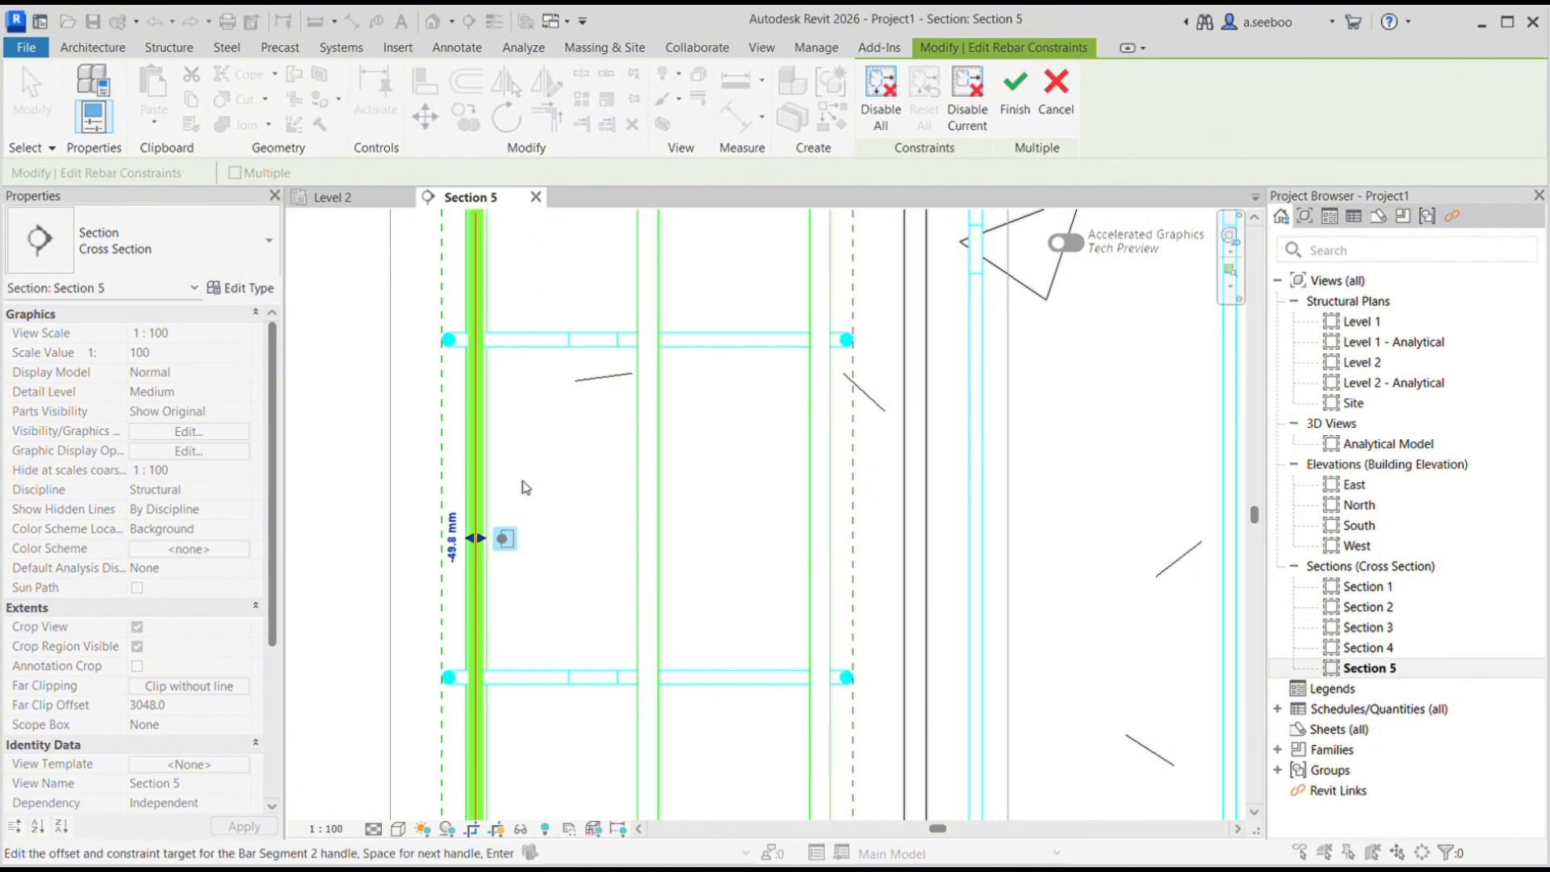
scroll(476, 484, down, 3)
click(1015, 88)
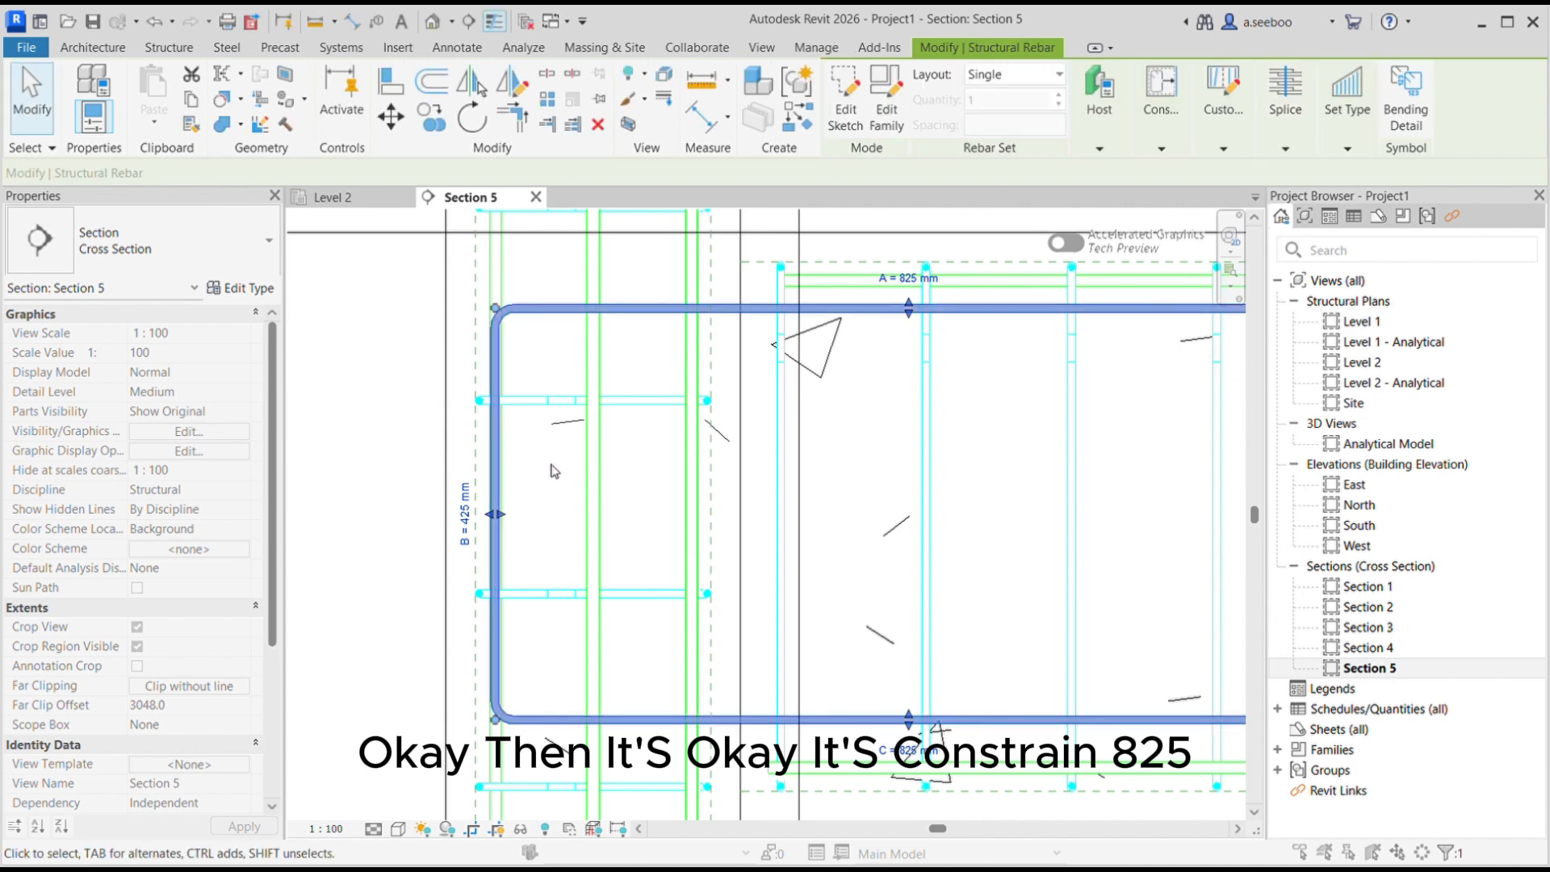
- Set both horizontal legs of the U-bar to 900 mm
scroll(611, 475, down, 2)
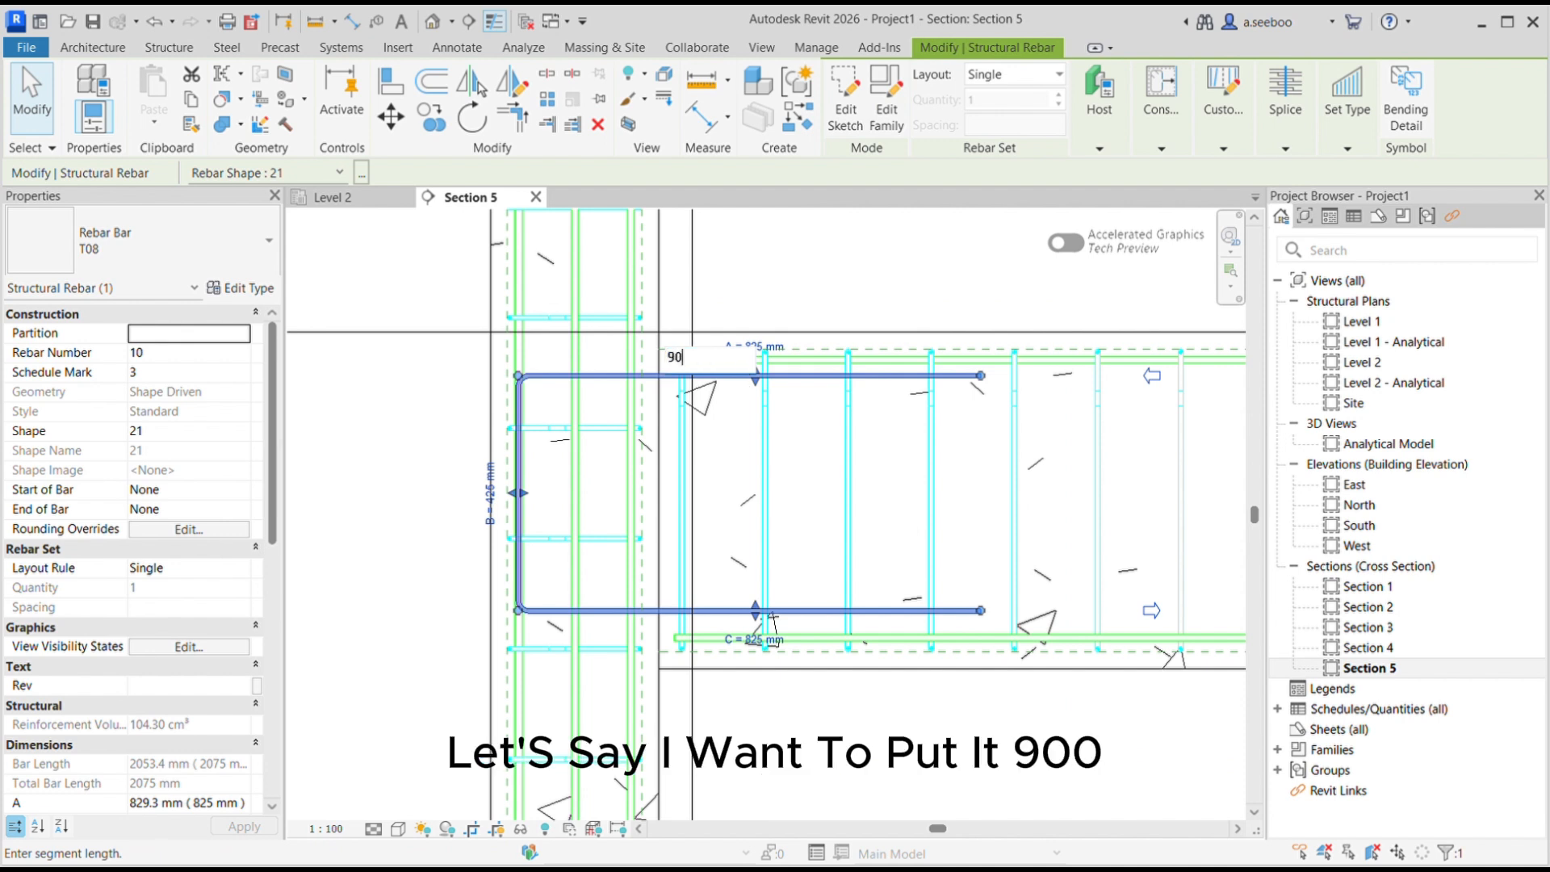
key(Return)
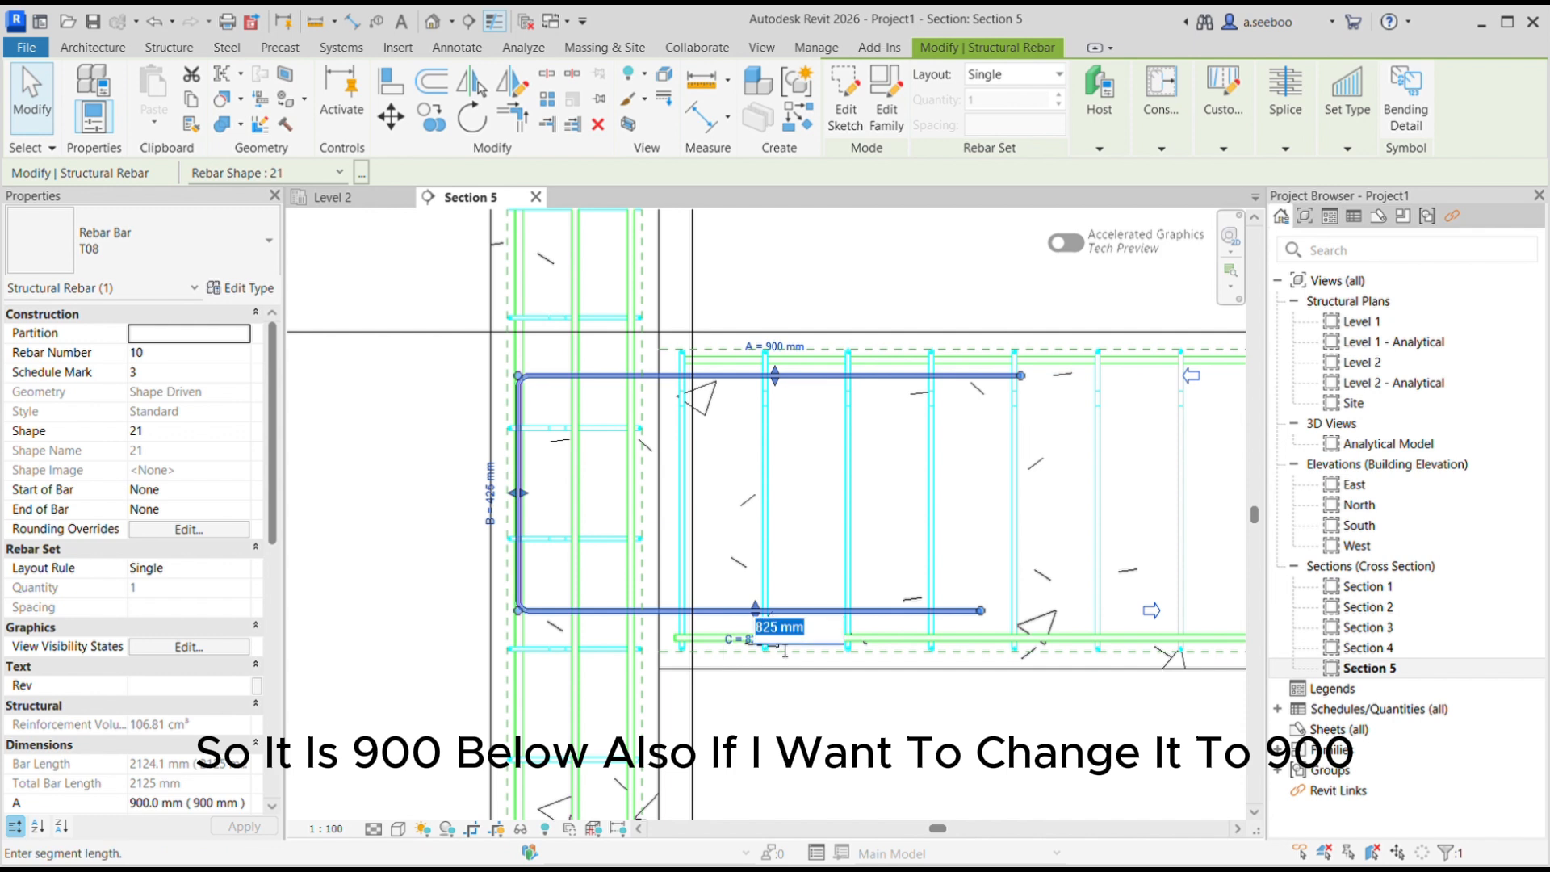
key(Return)
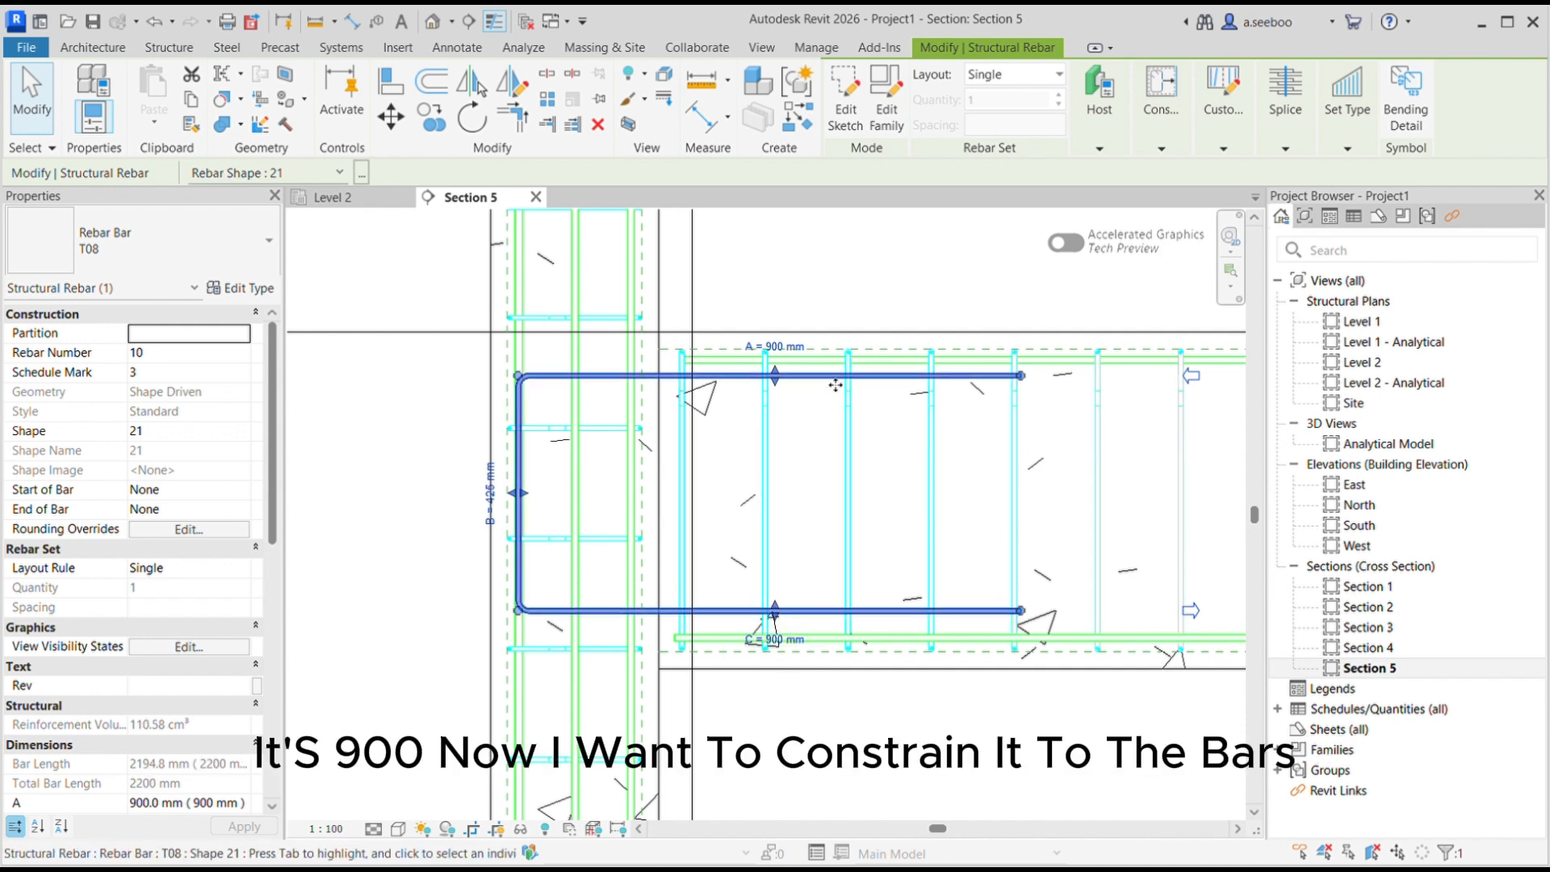
- Constrain the U-bar's upper leg just below the beam's top H12 bar, offset about 58 mm from the top face
click(1163, 95)
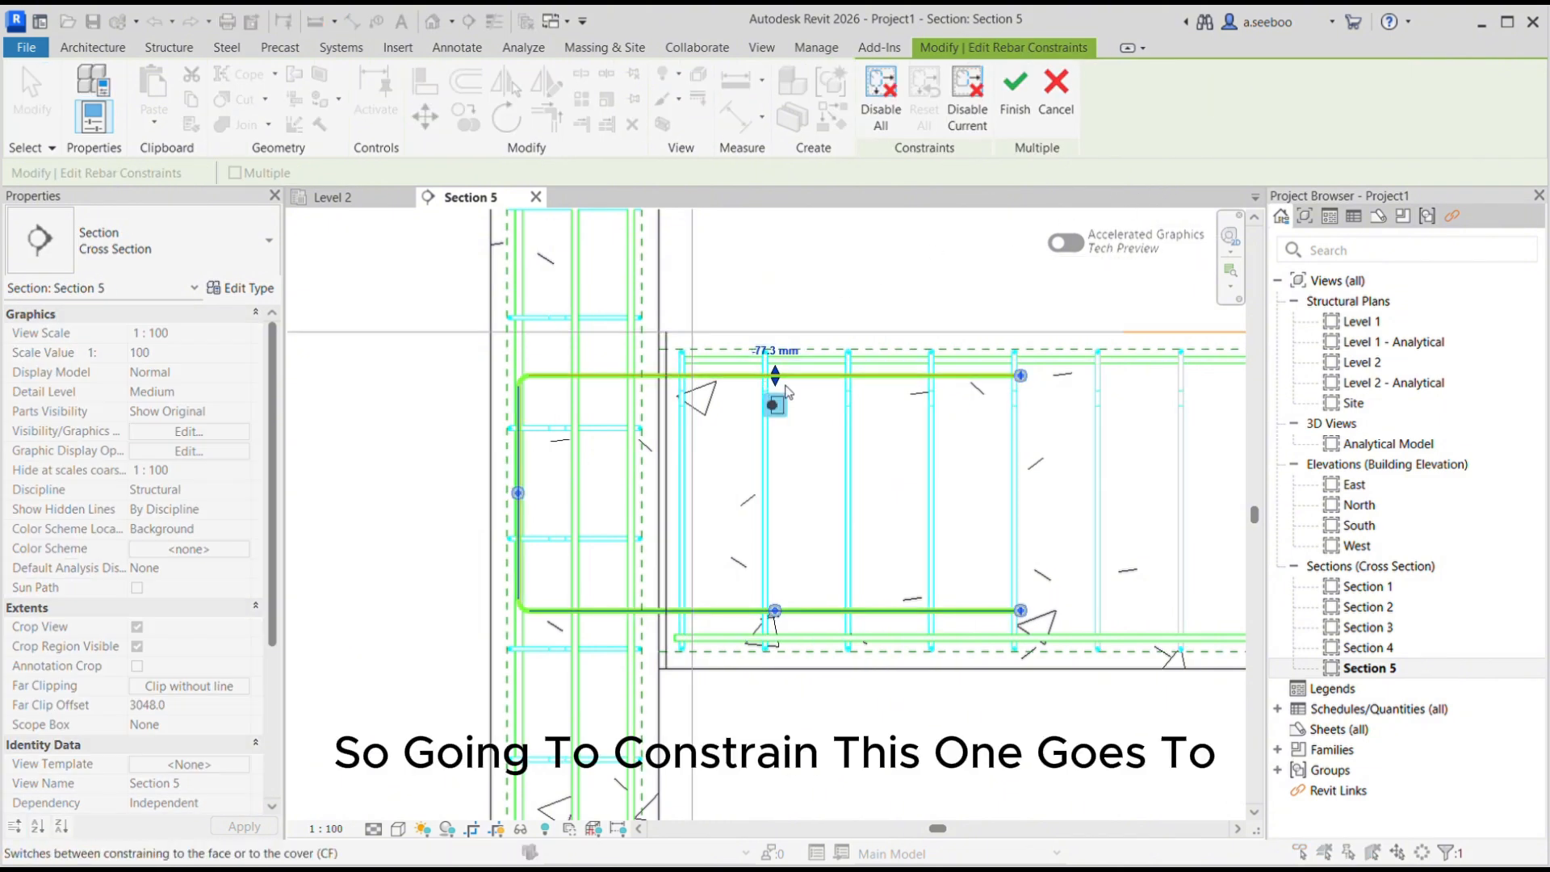
drag(777, 377, 791, 361)
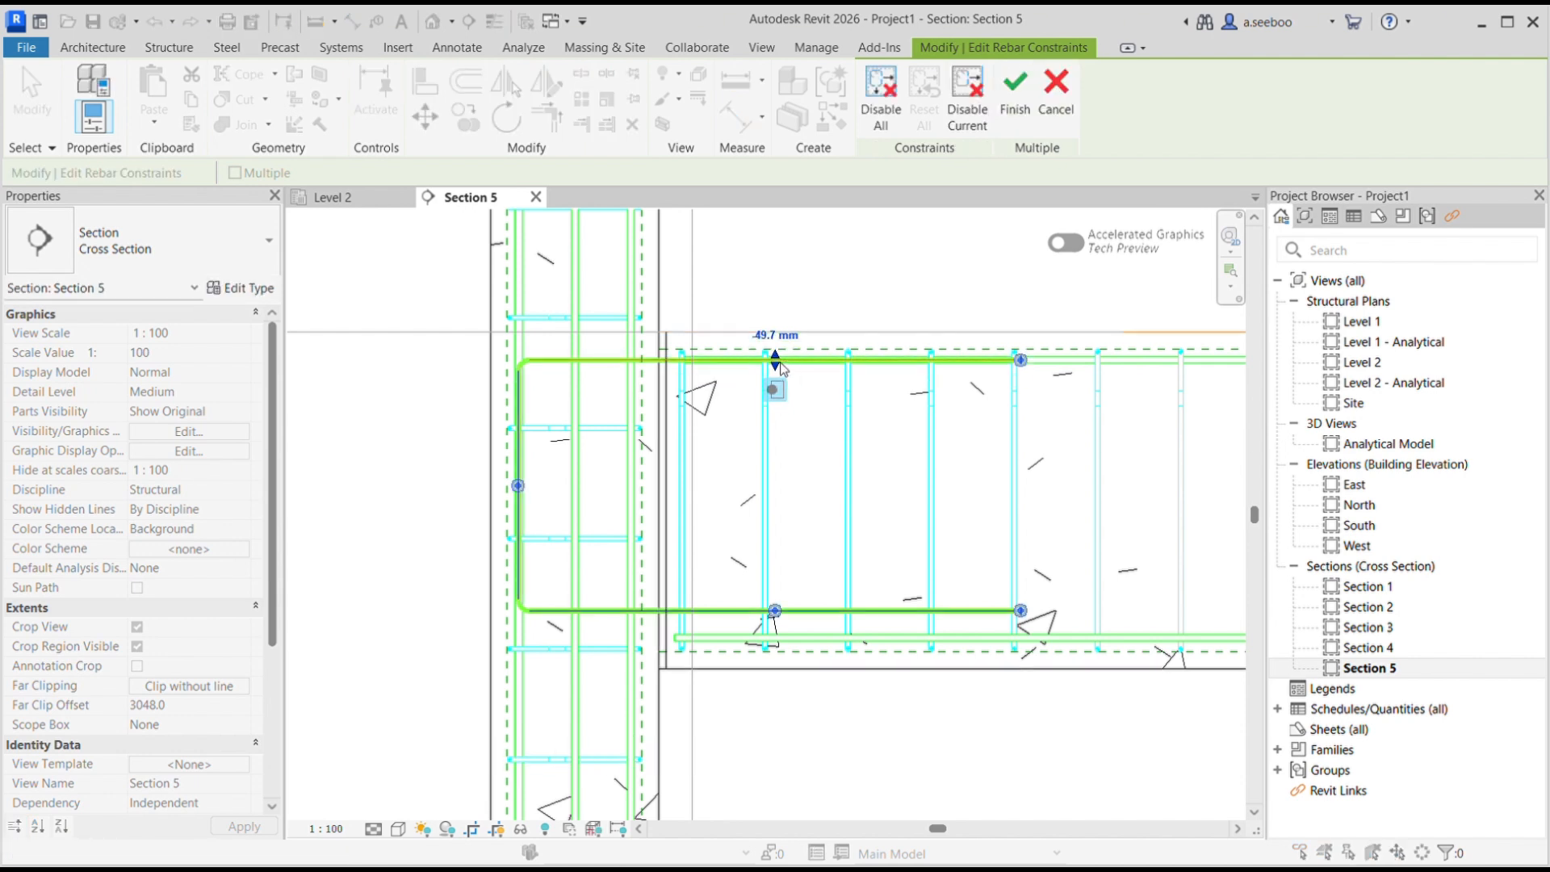
scroll(756, 361, up, 5)
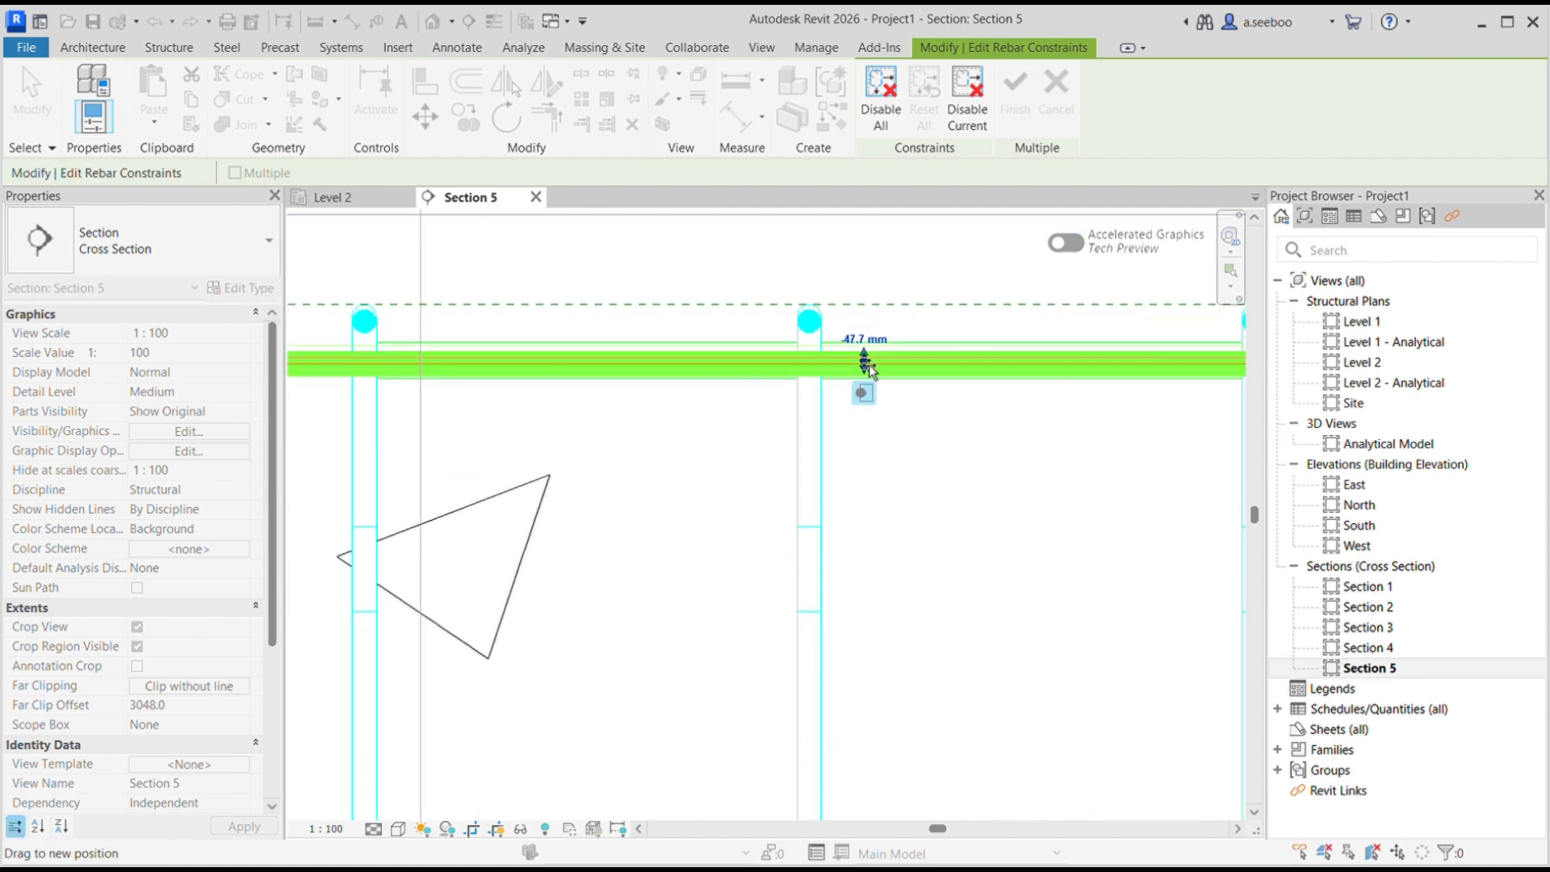
mouse_move(863, 394)
mouse_down()
mouse_move(865, 414)
mouse_move(866, 396)
mouse_up()
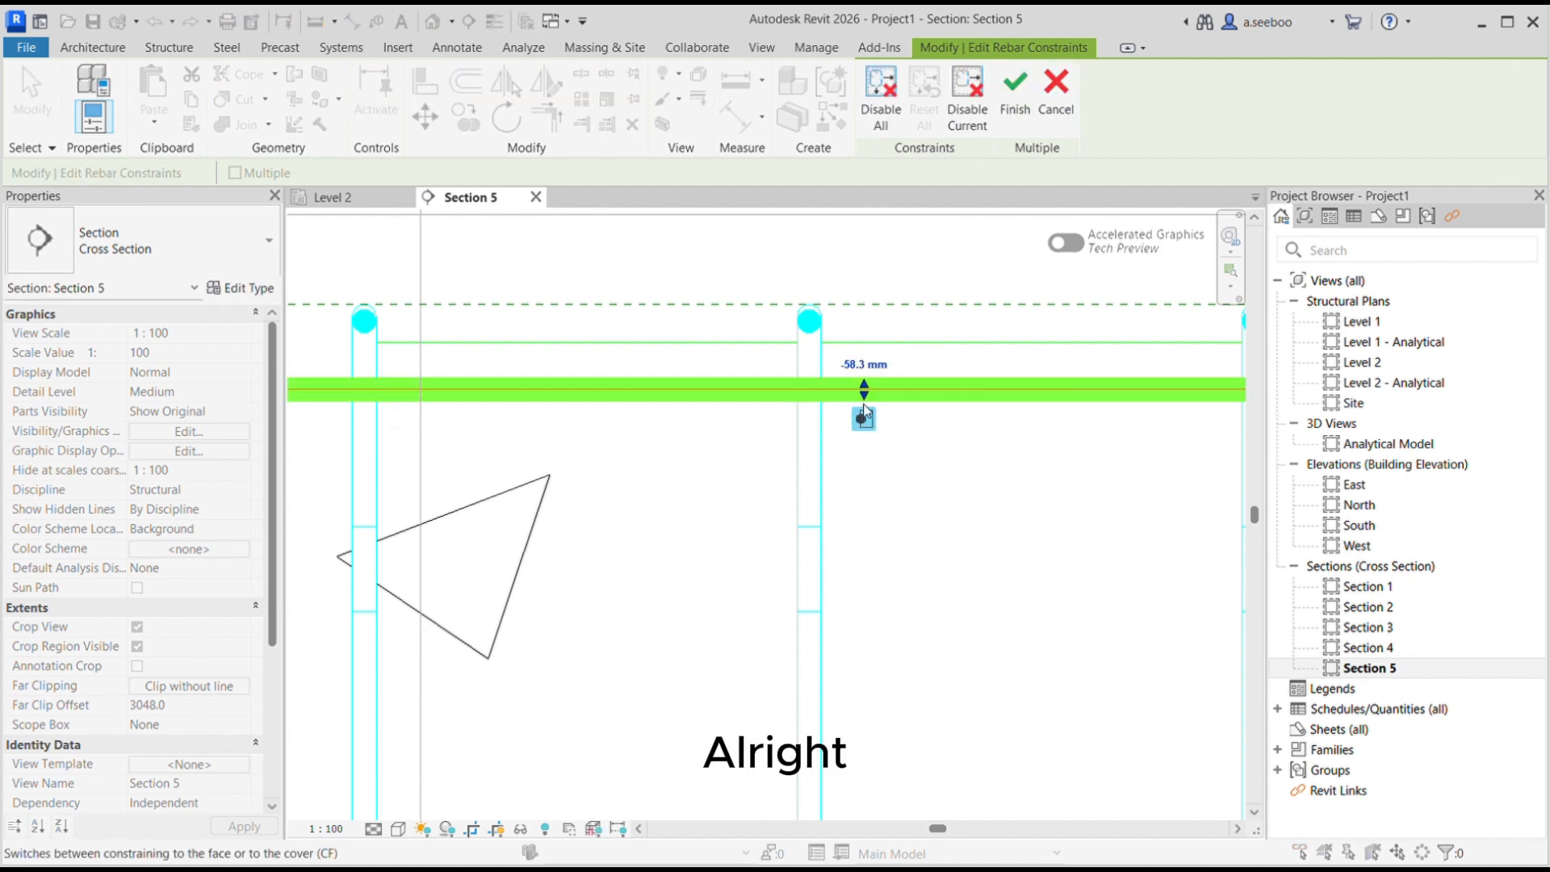
scroll(865, 396, down, 2)
click(1015, 93)
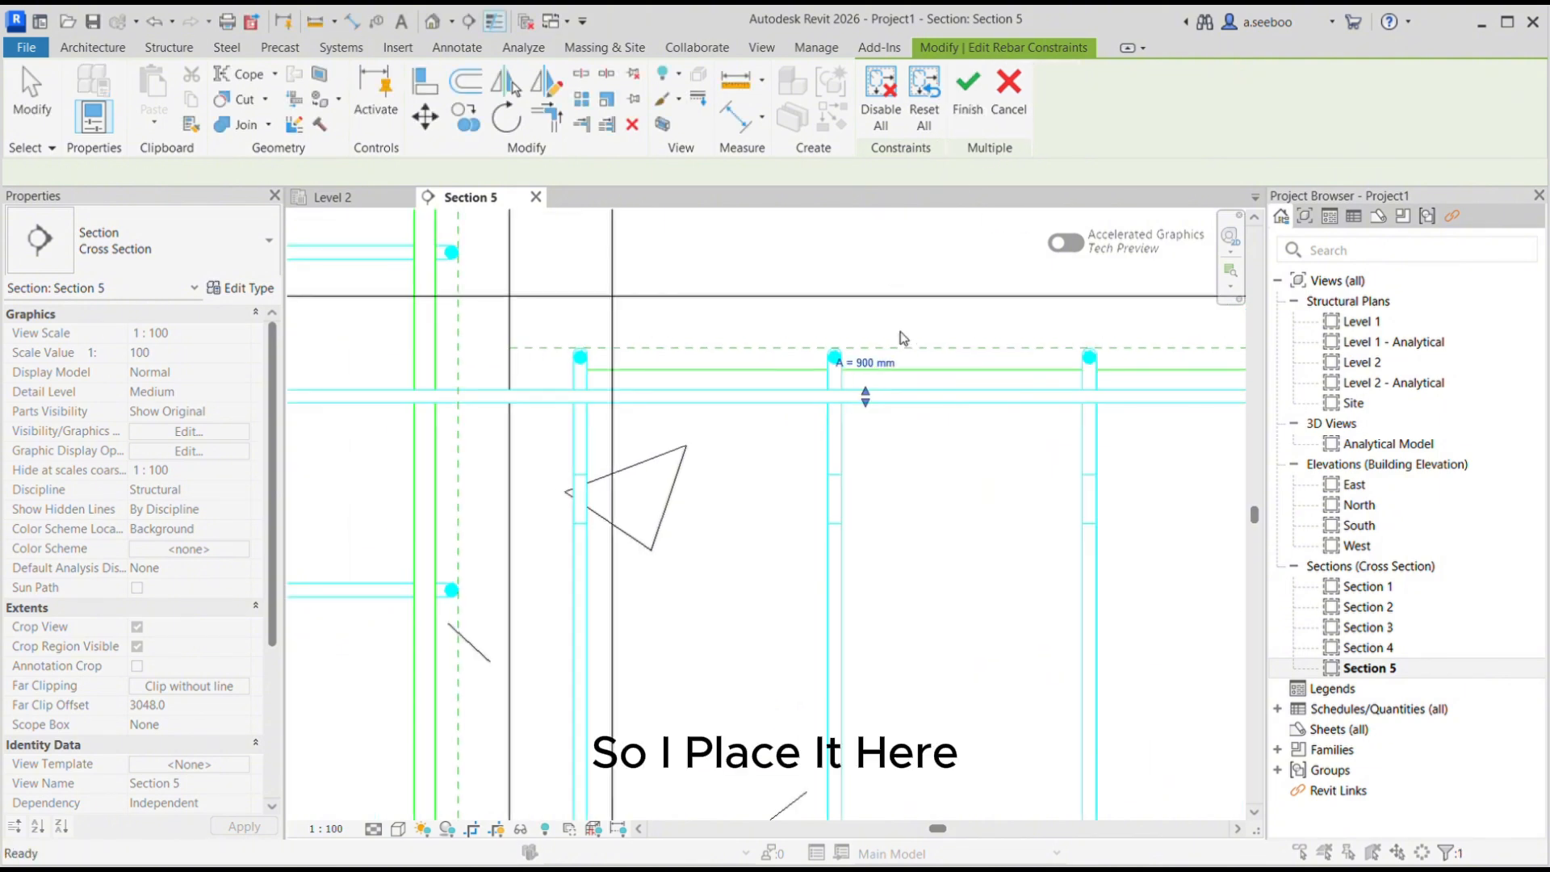
- Constrain the U-bar's lower leg just above the beam's bottom H12 bar, offset about 65 mm from the bottom face
scroll(910, 718, up, 3)
scroll(1050, 694, up, 5)
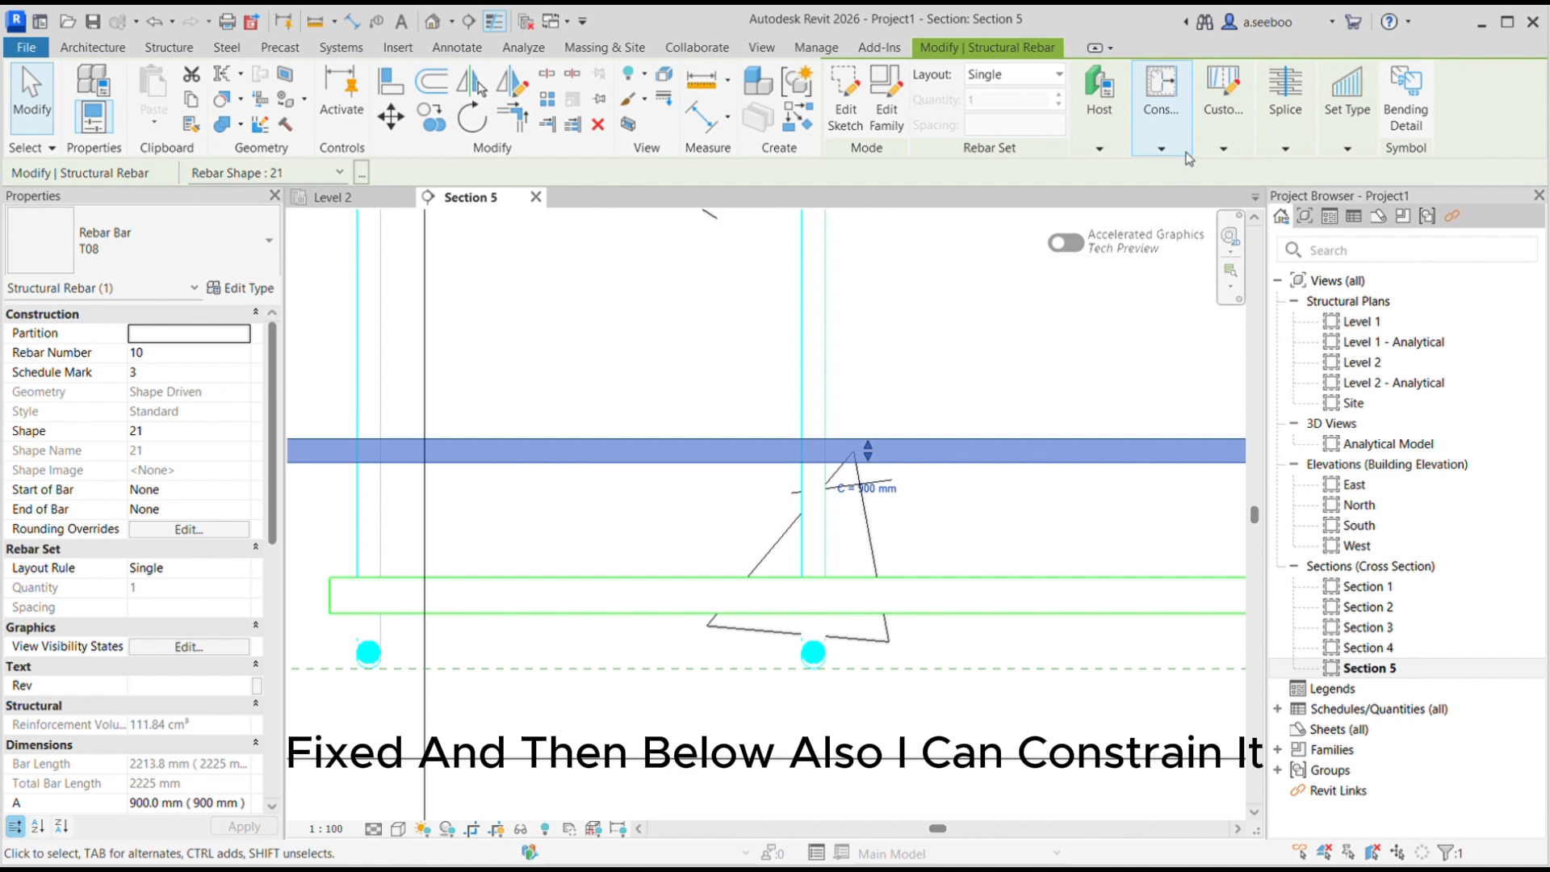
click(1161, 142)
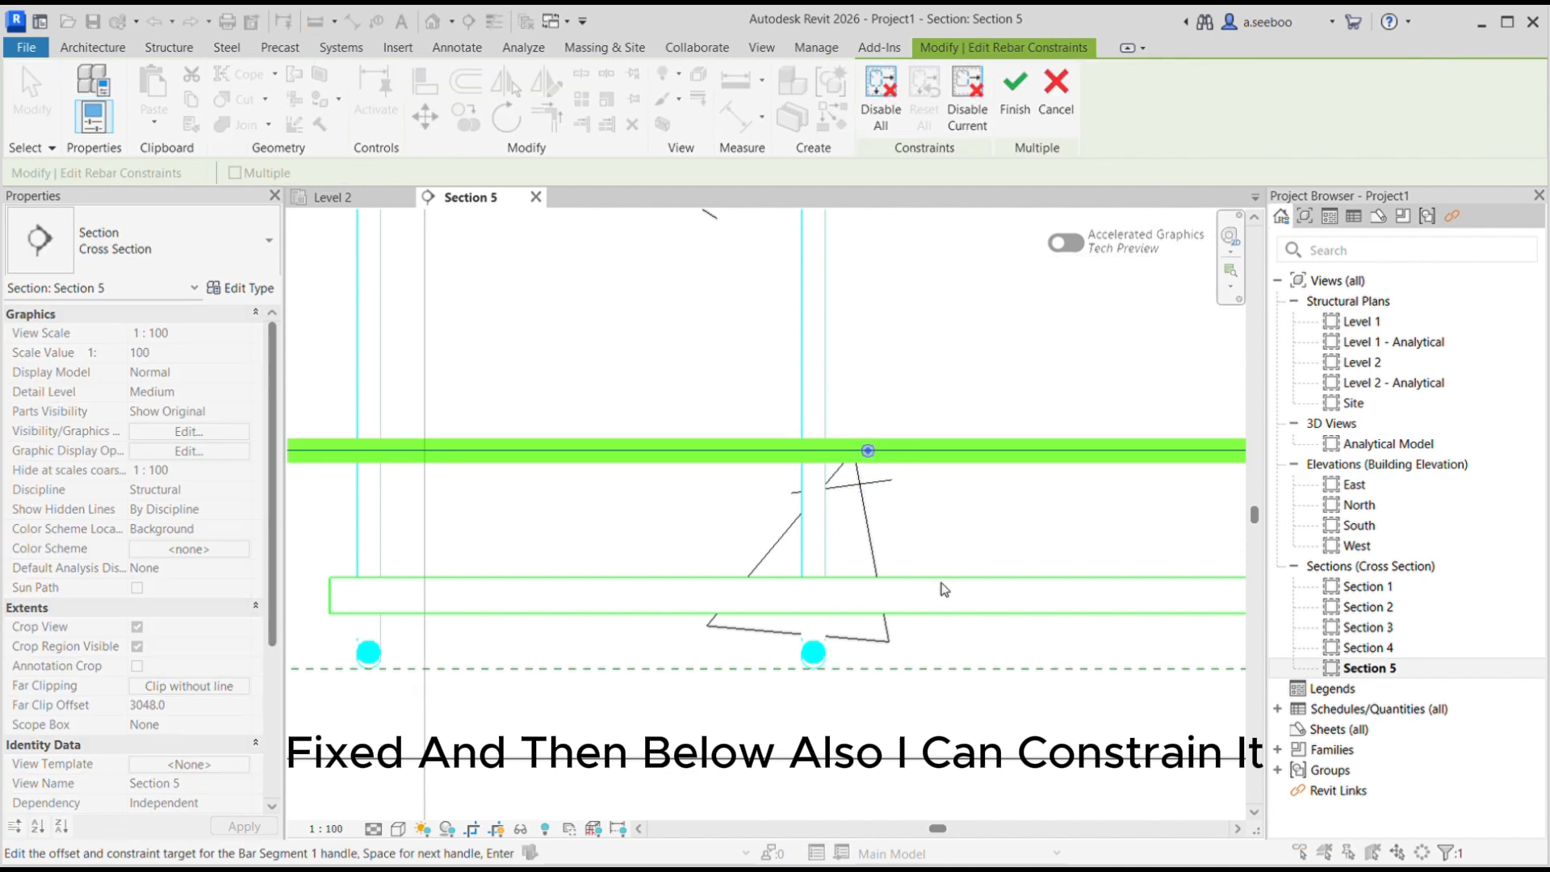
click(868, 450)
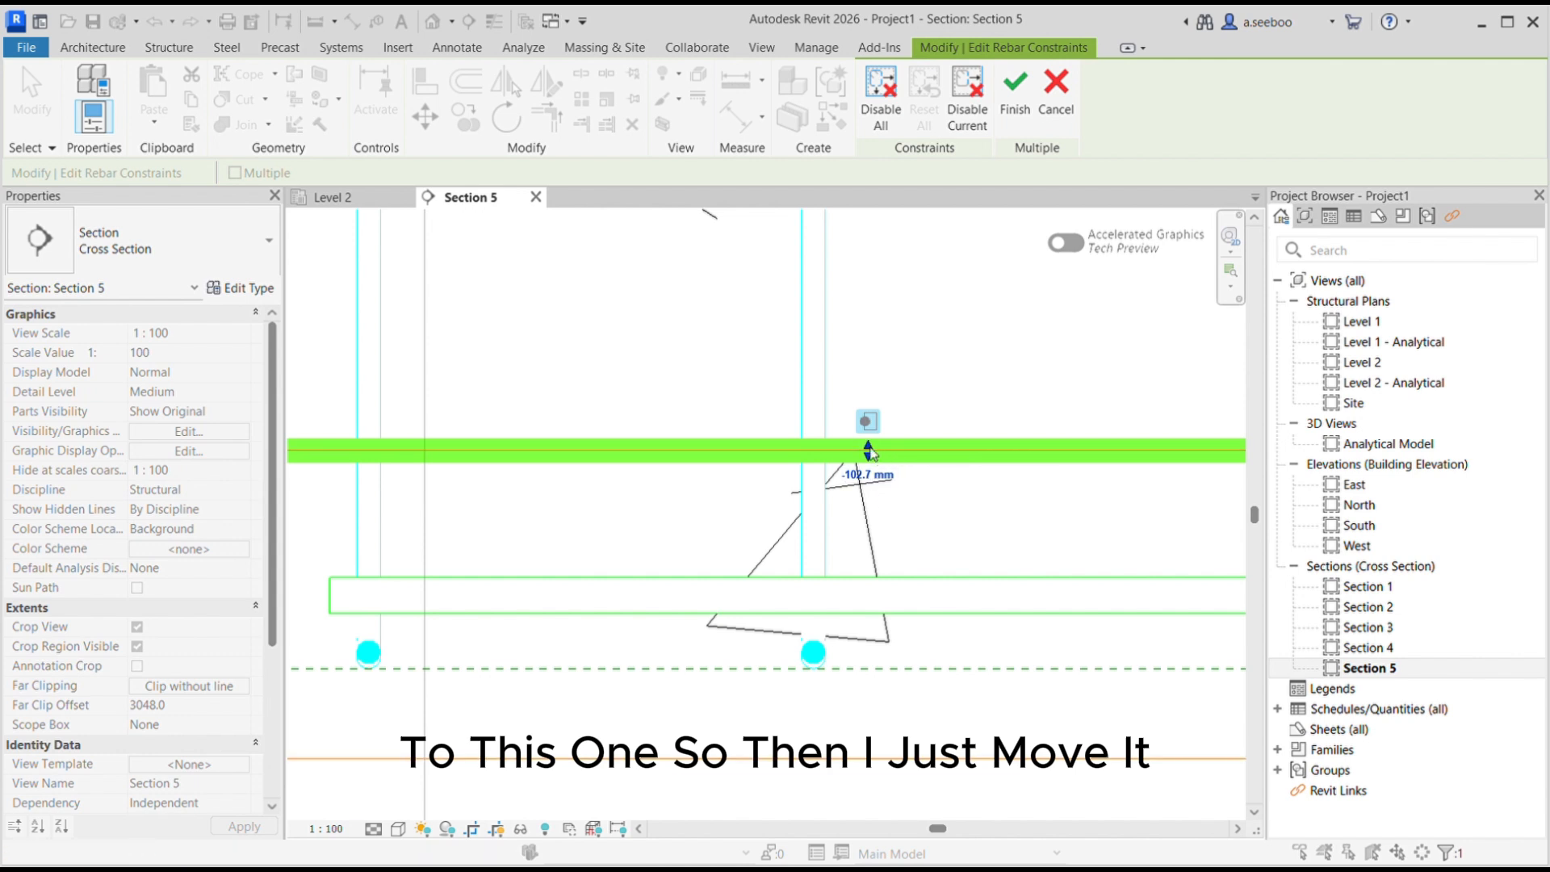
drag(870, 452, 872, 566)
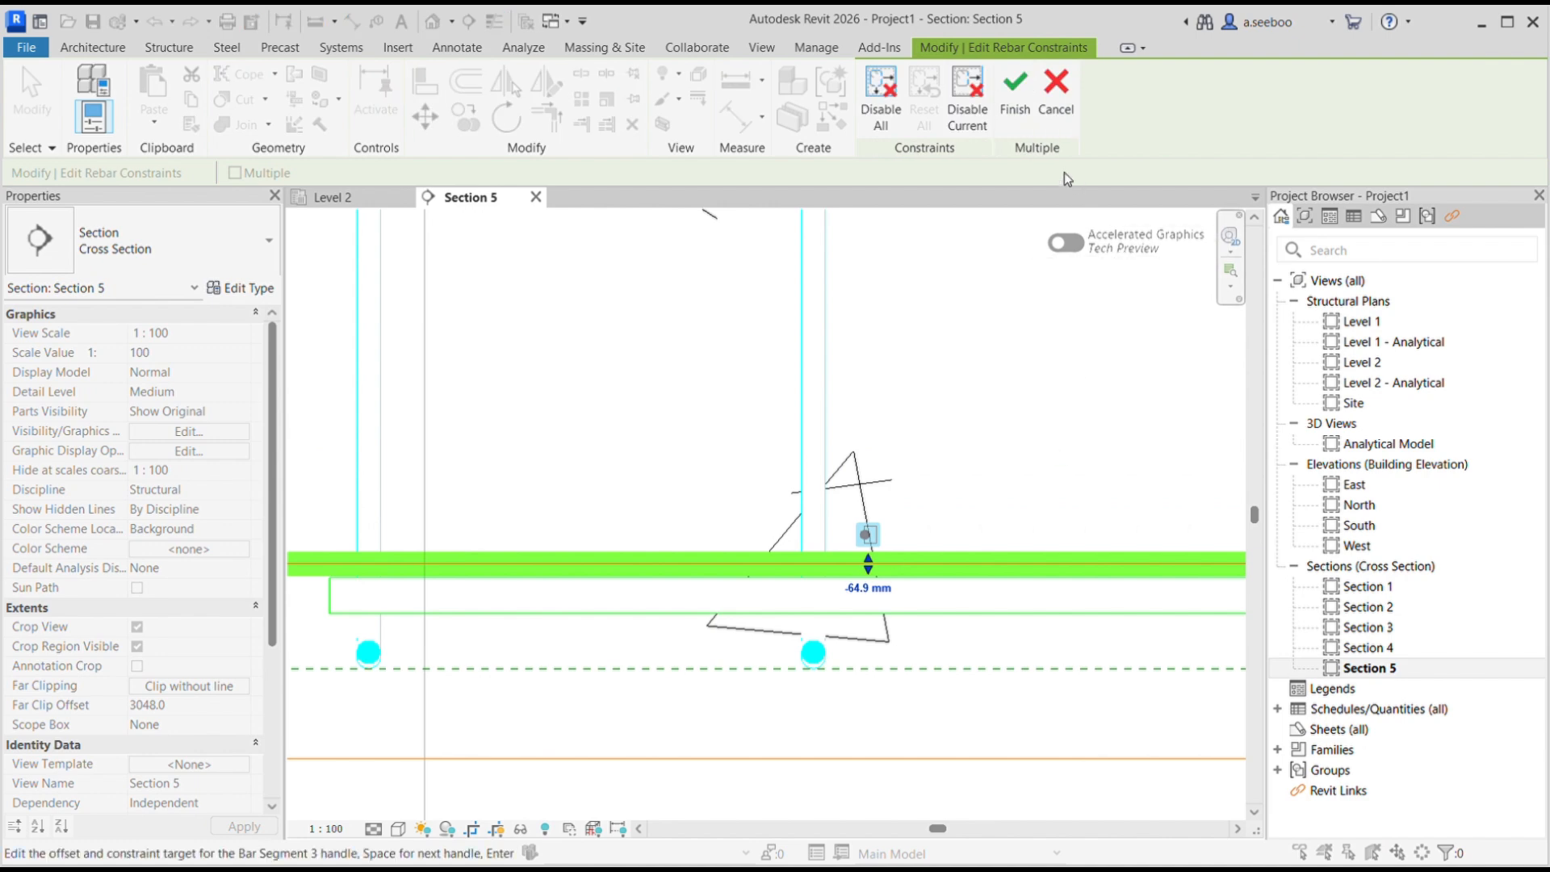
scroll(793, 476, down, 8)
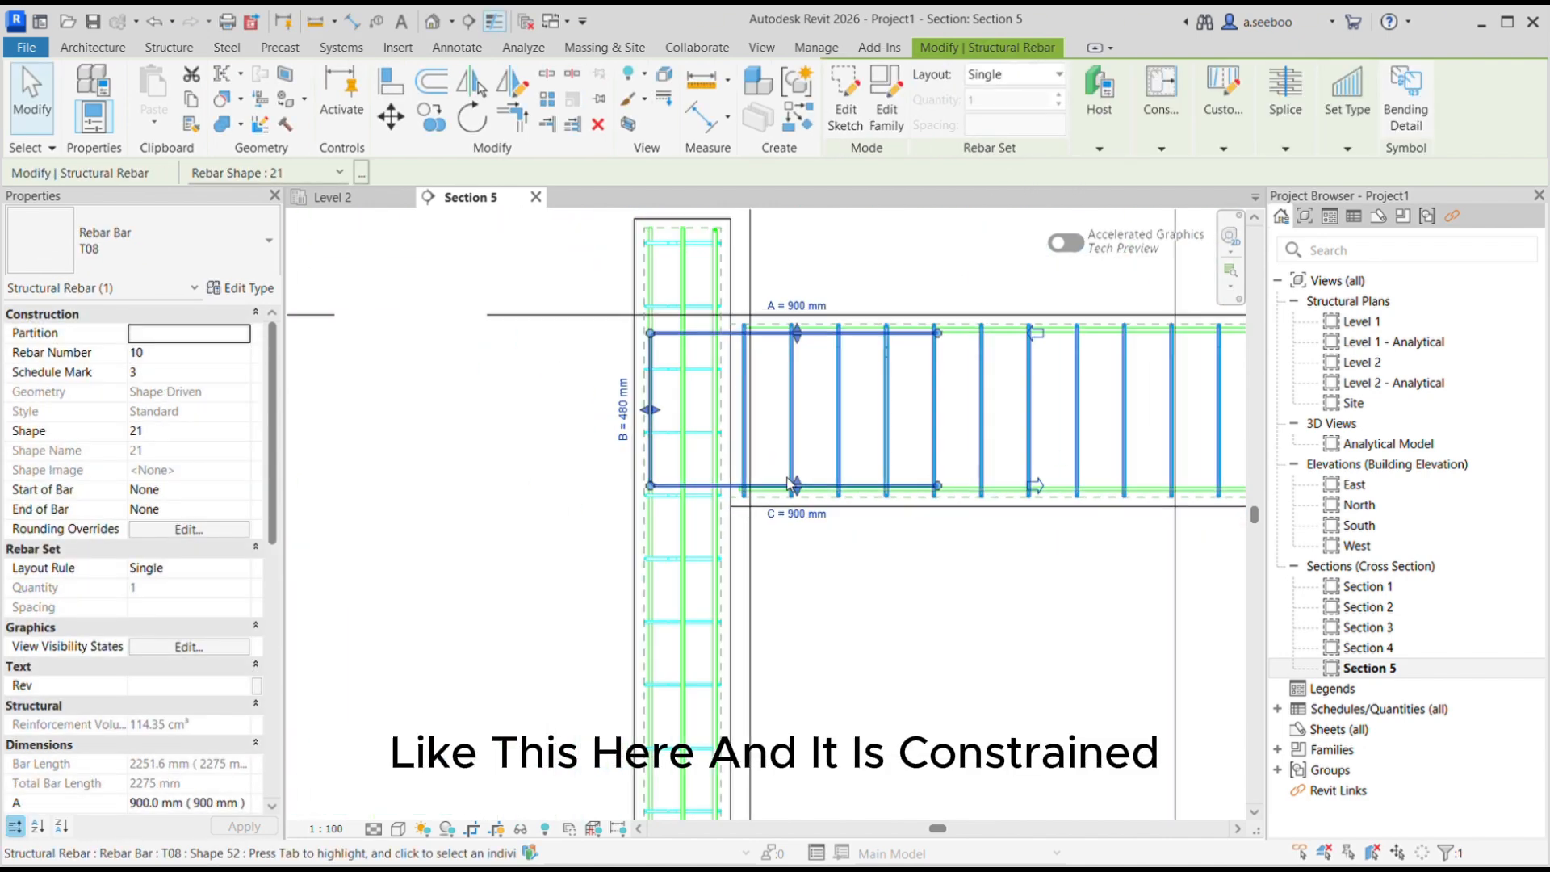
- Edit the U-bar's sketch to add a 60 mm hook angled 45° inward at the free end of the upper leg
middle_drag(989, 426, 932, 418)
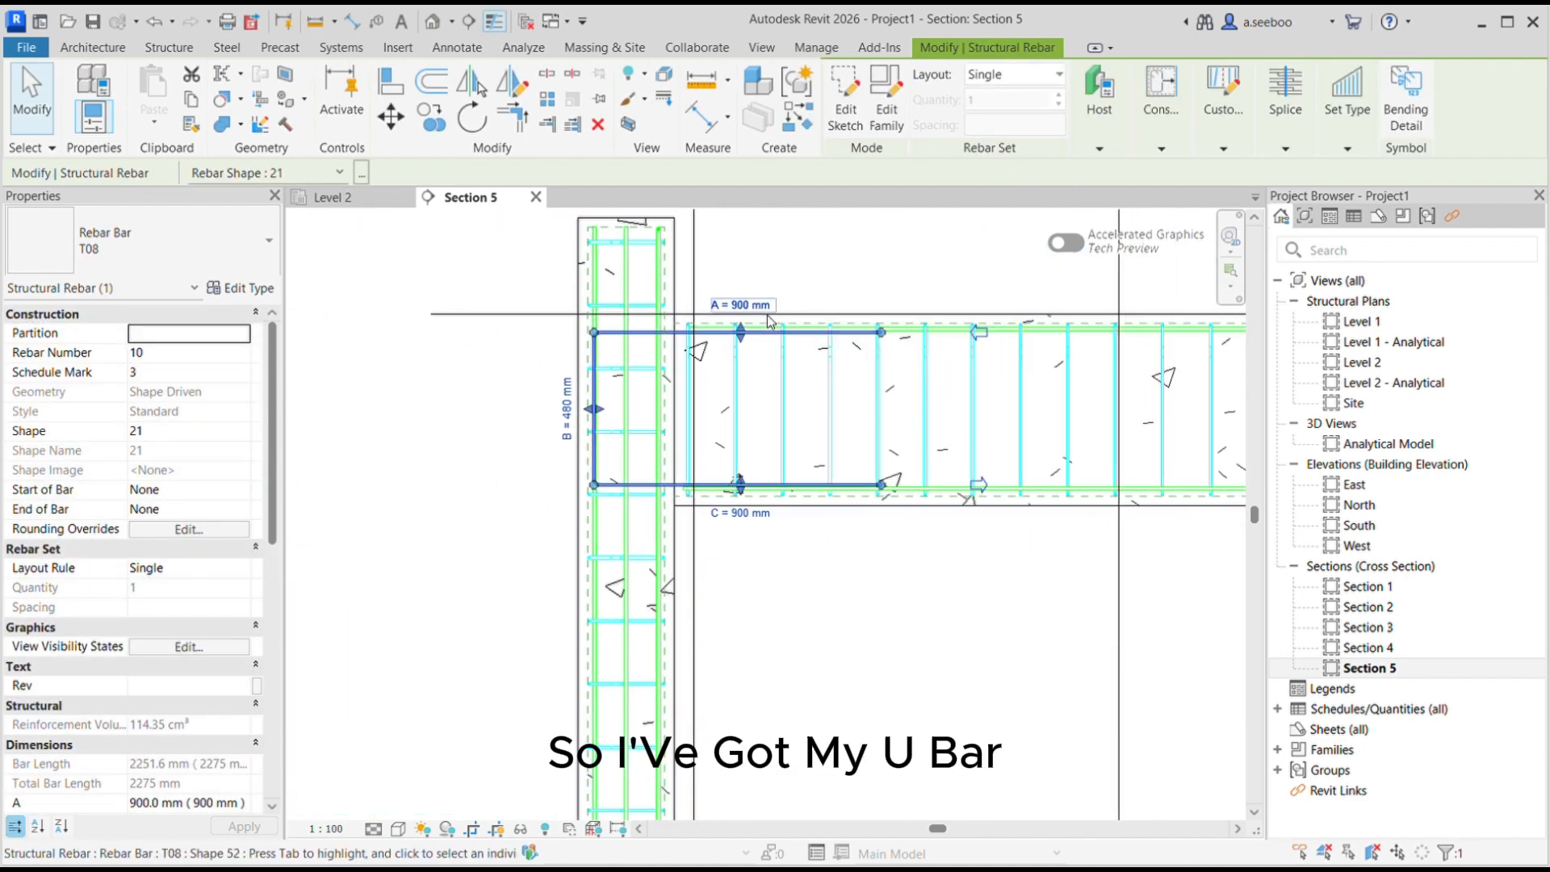
click(848, 112)
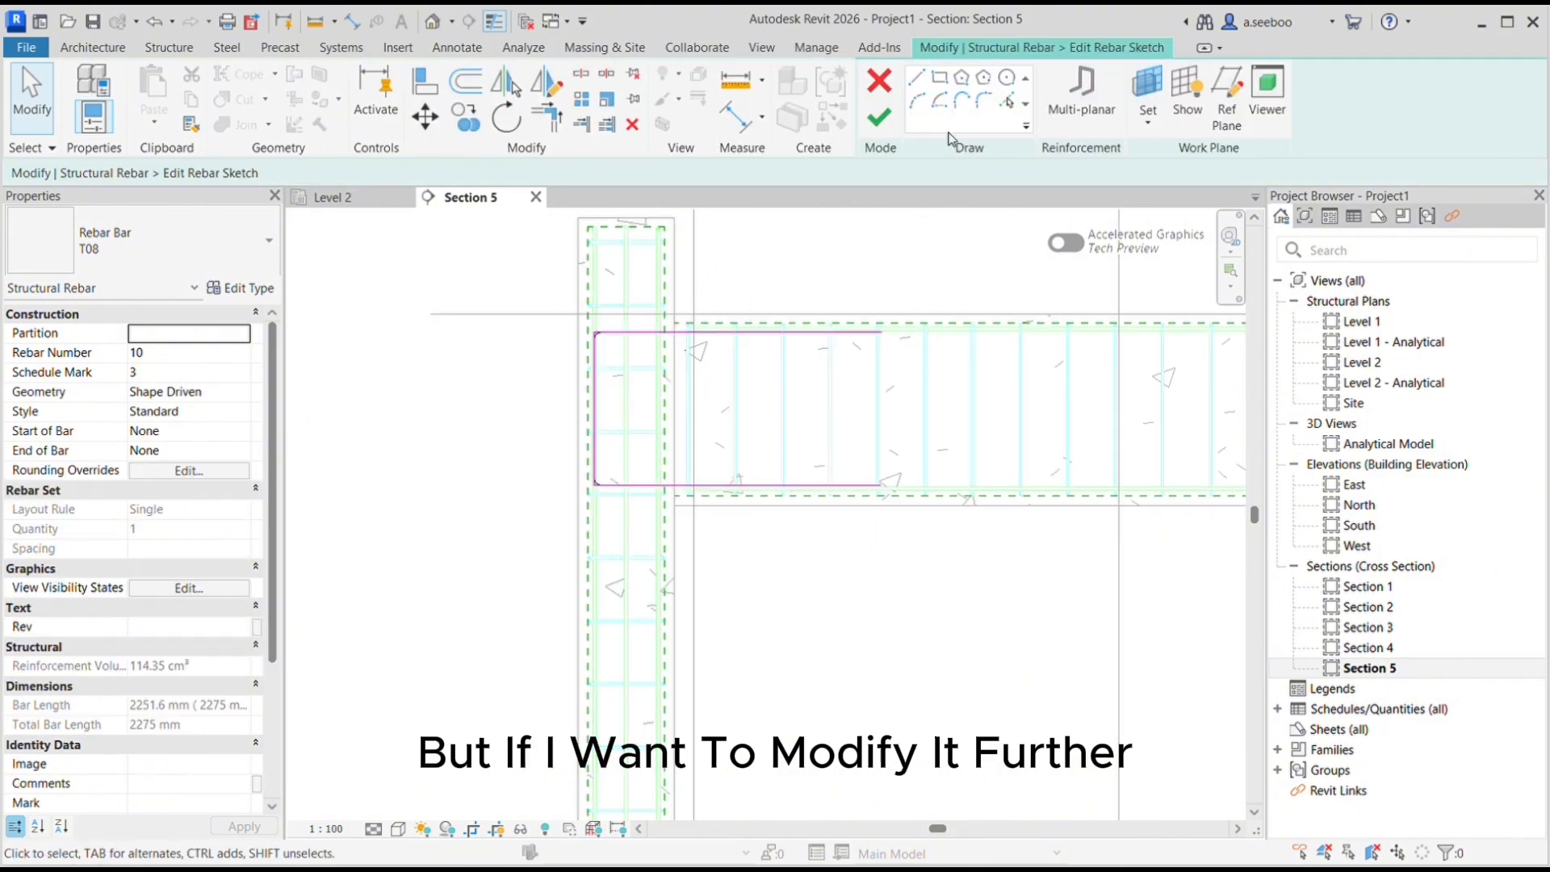
click(918, 79)
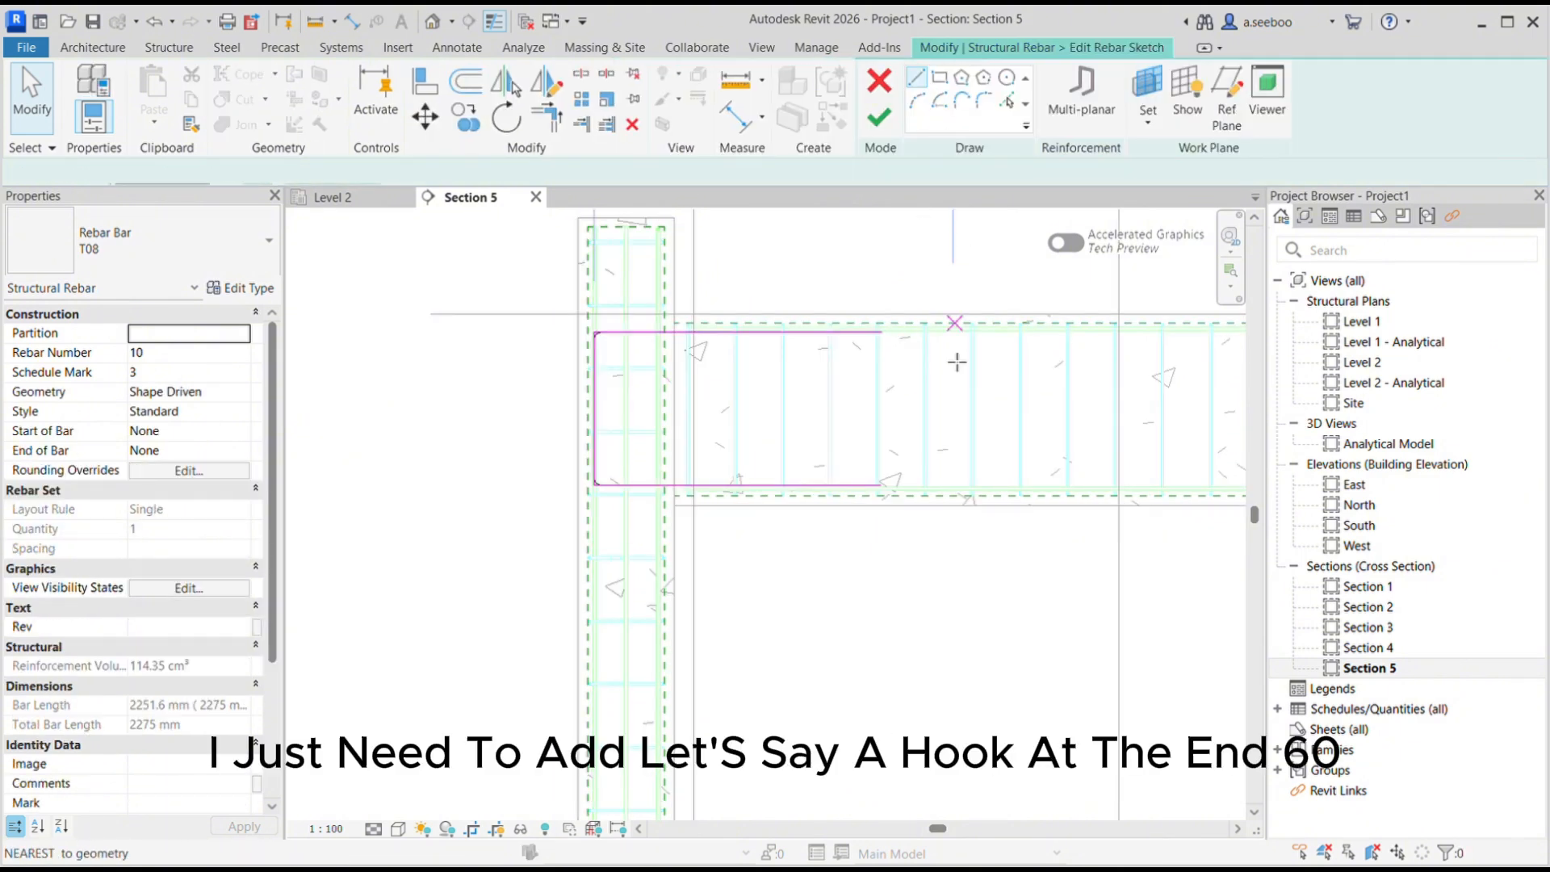
click(888, 344)
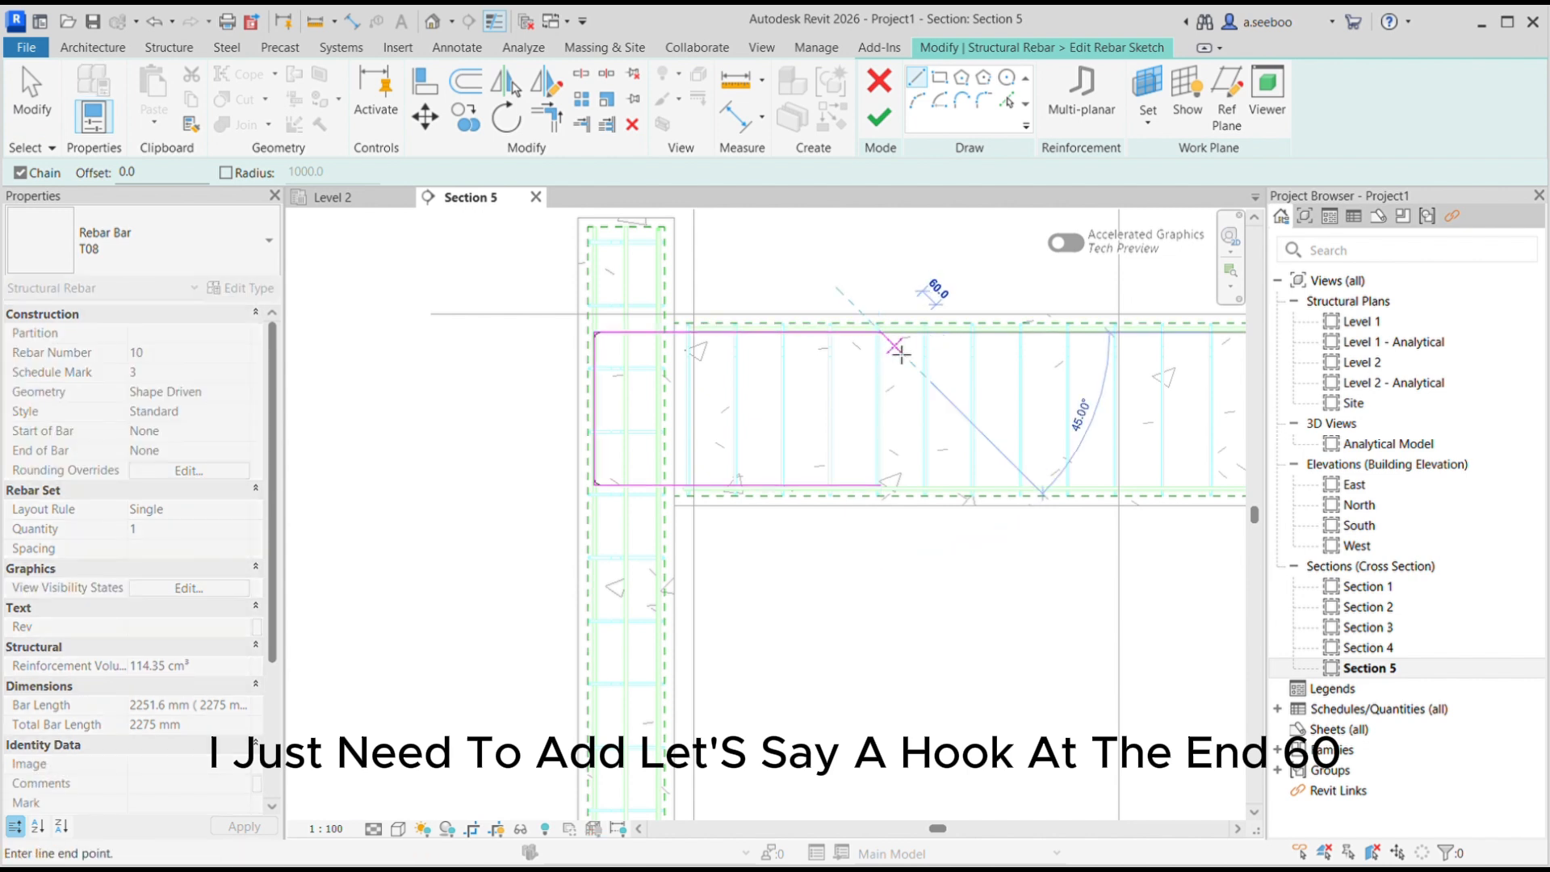
click(894, 343)
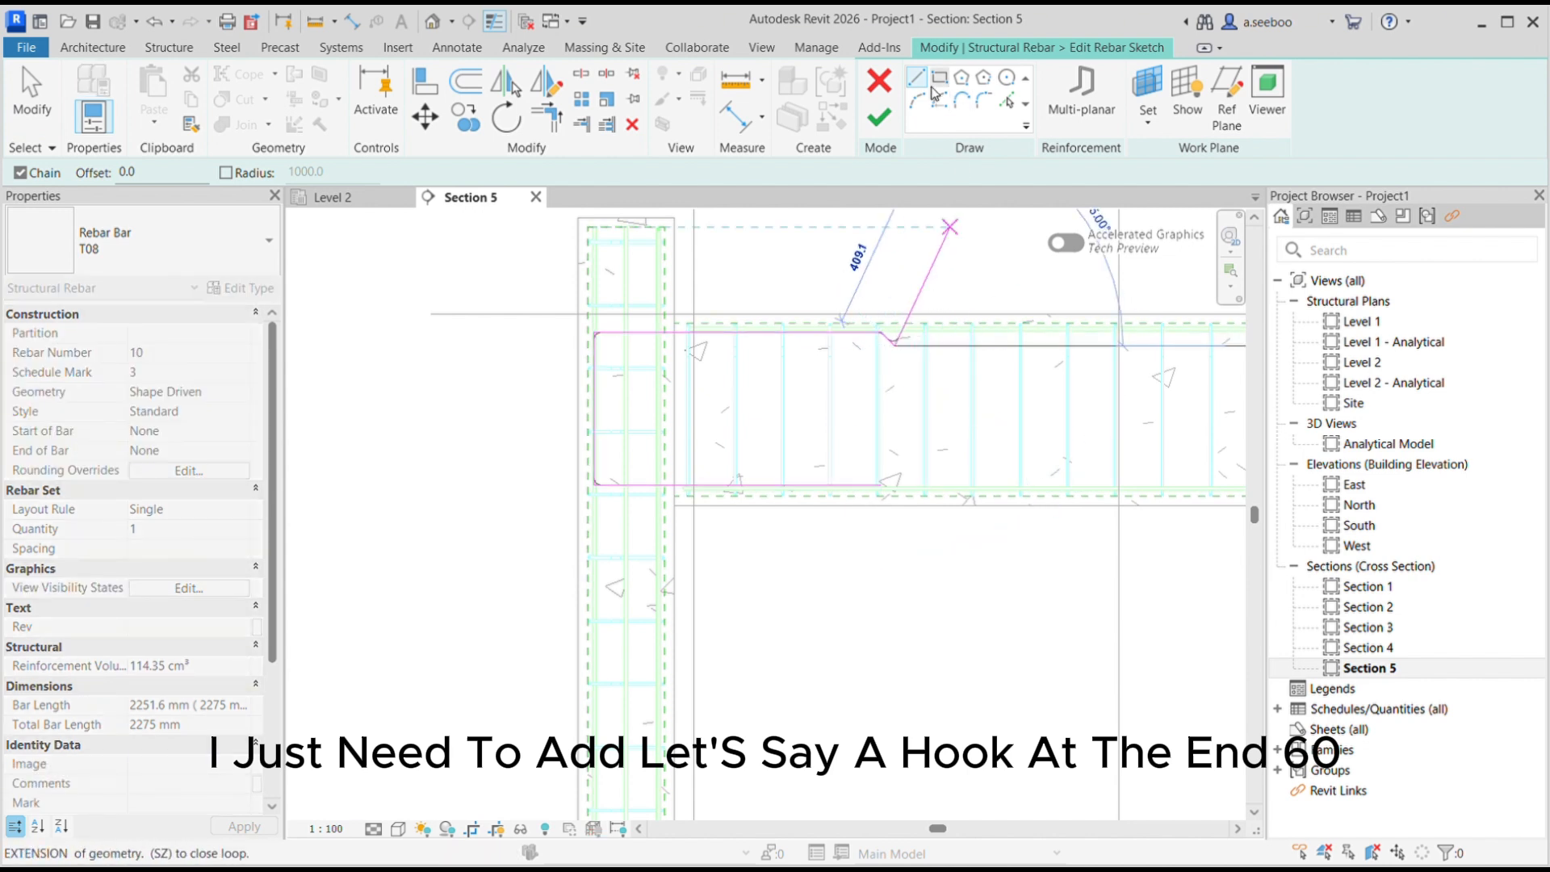
key(Escape)
- Add a 60 mm hook angled 45° inward at the lower leg's free end and finish the U-bar sketch
click(880, 486)
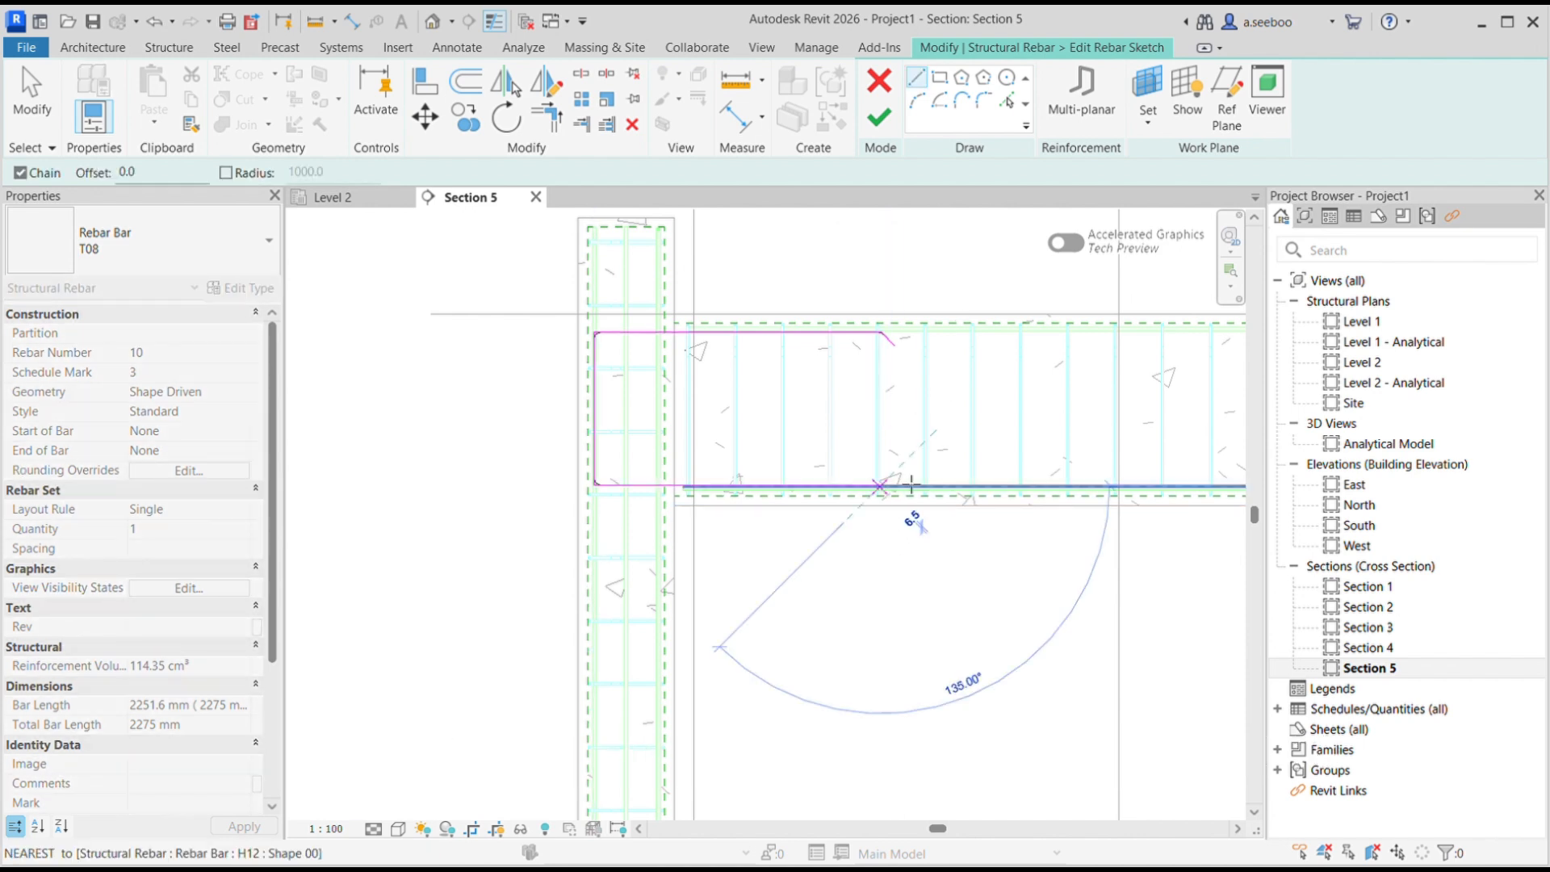
click(907, 480)
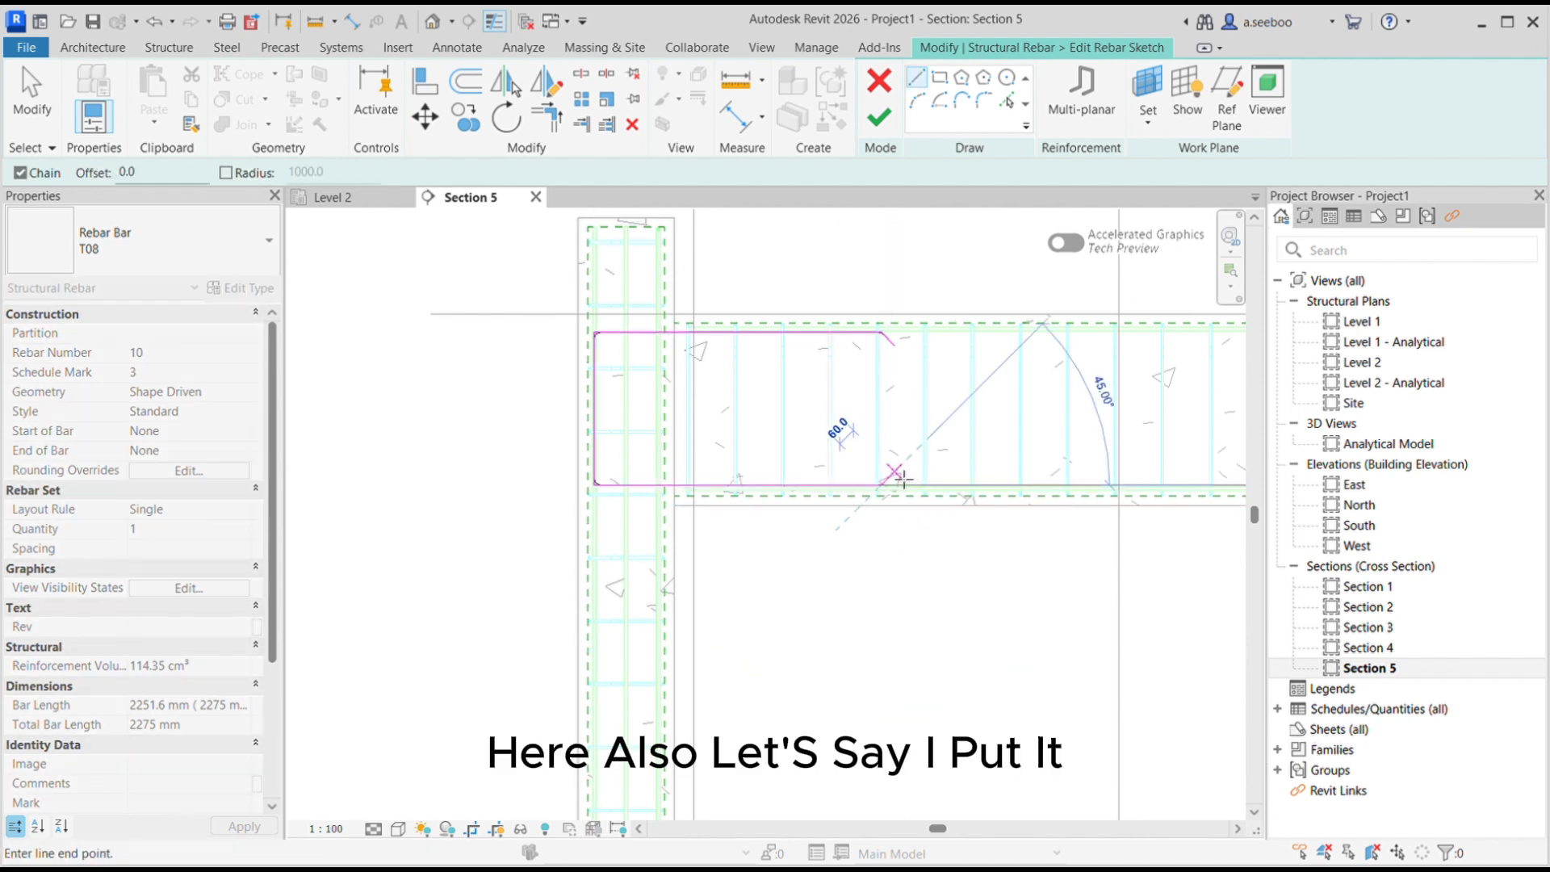
scroll(903, 473, up, 2)
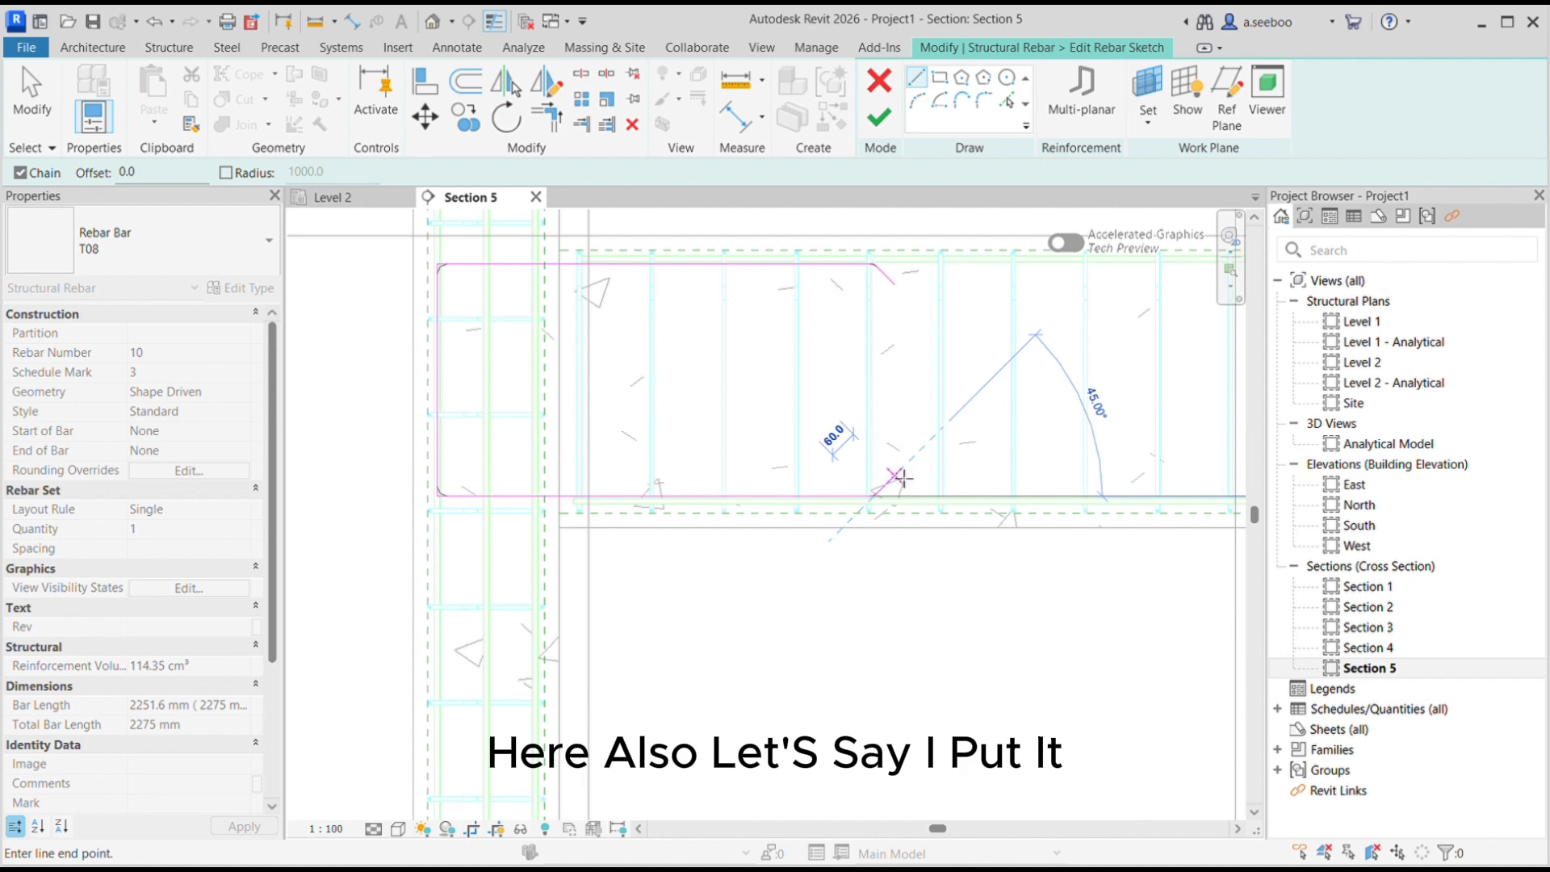
click(951, 227)
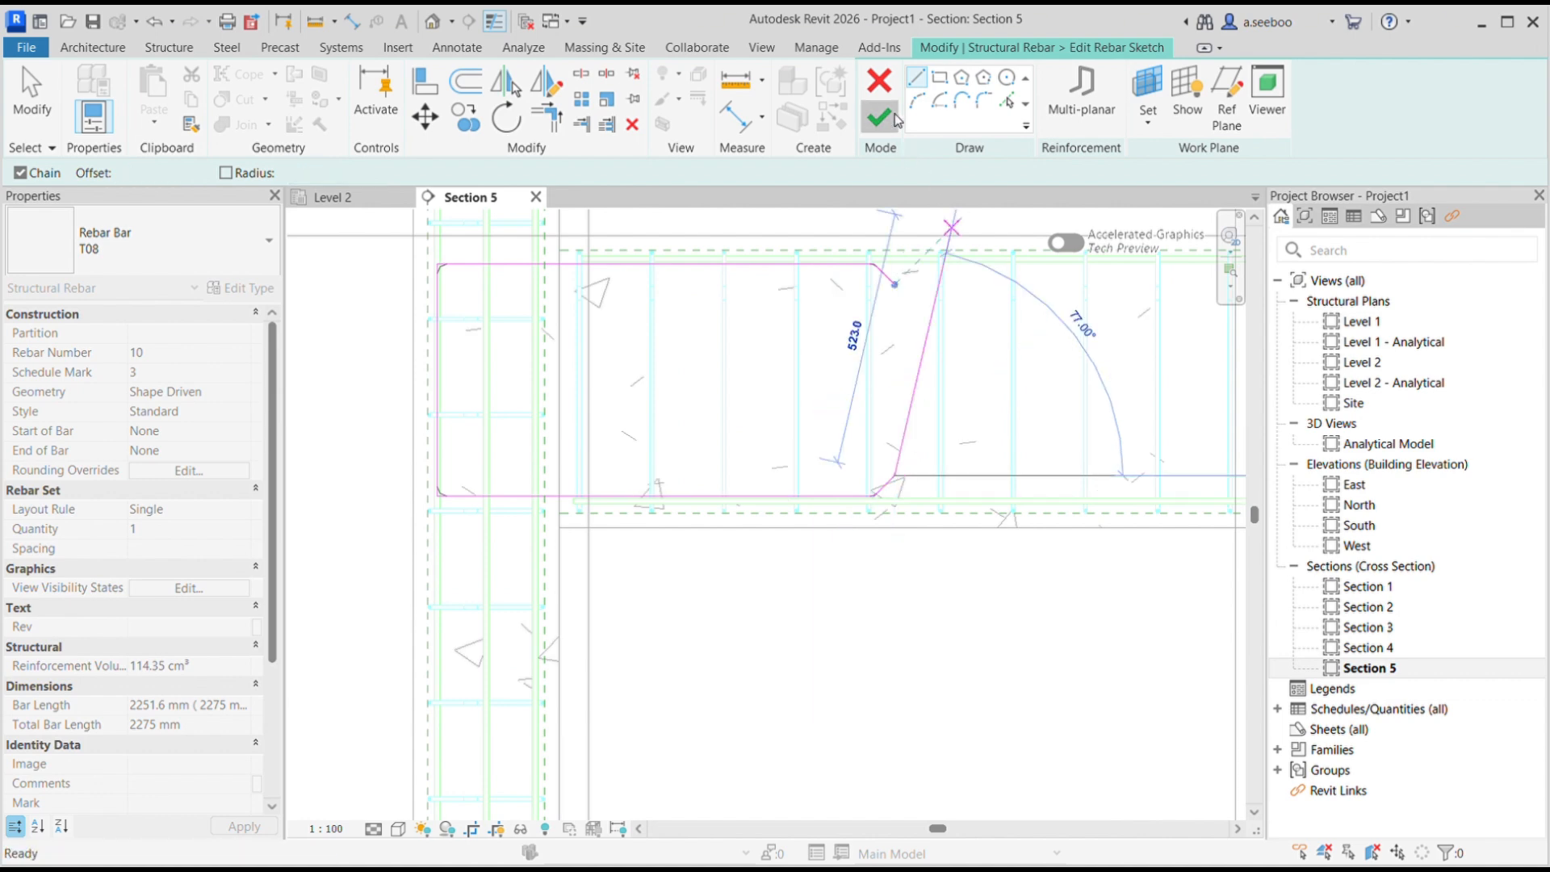
click(890, 117)
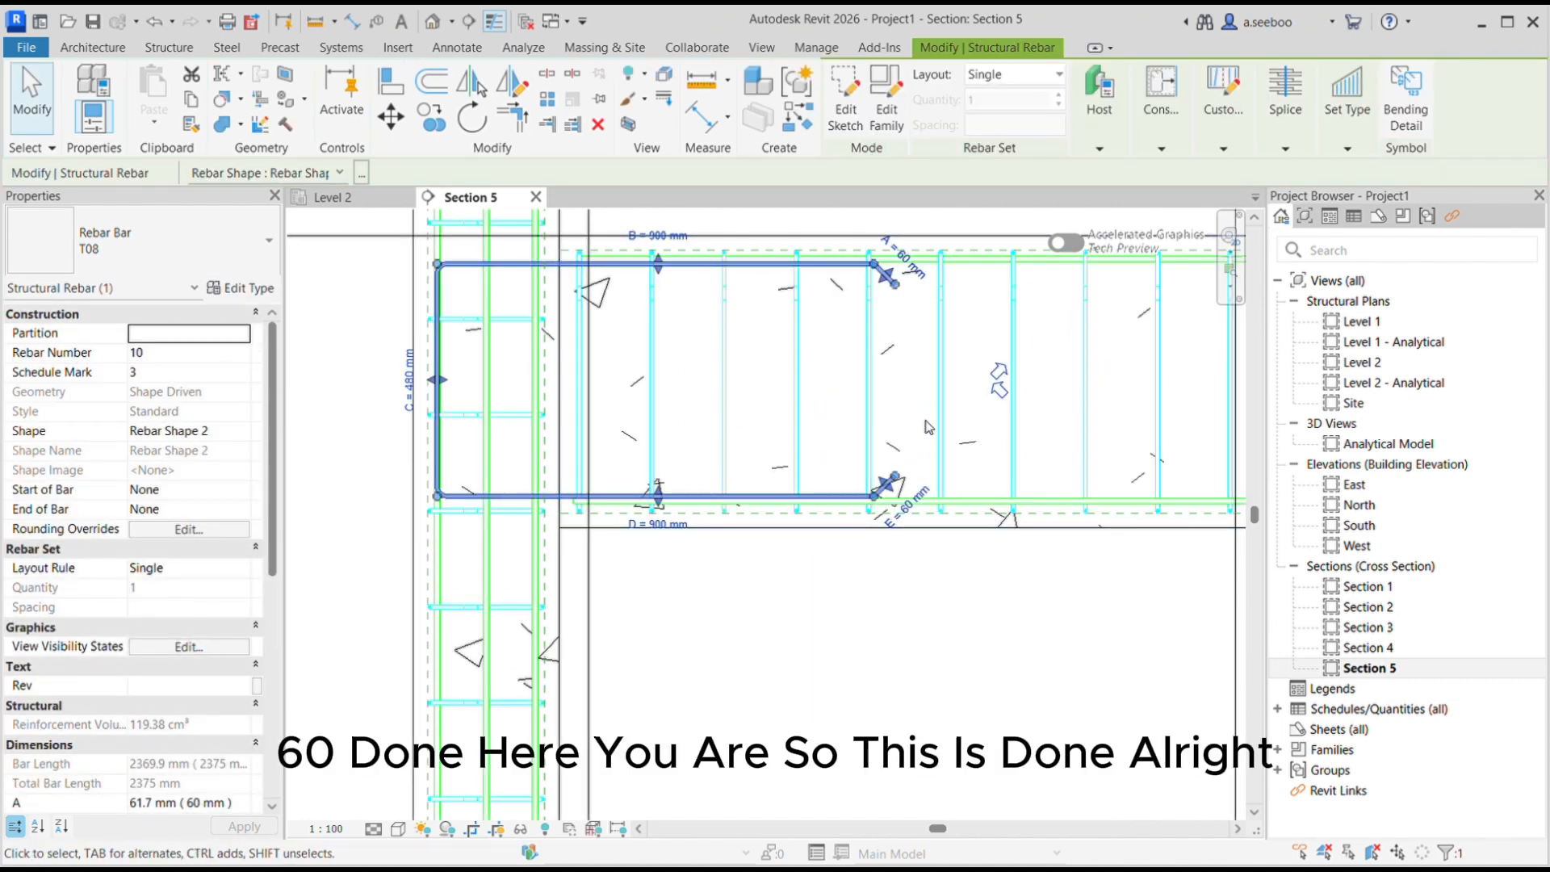
scroll(751, 355, down, 2)
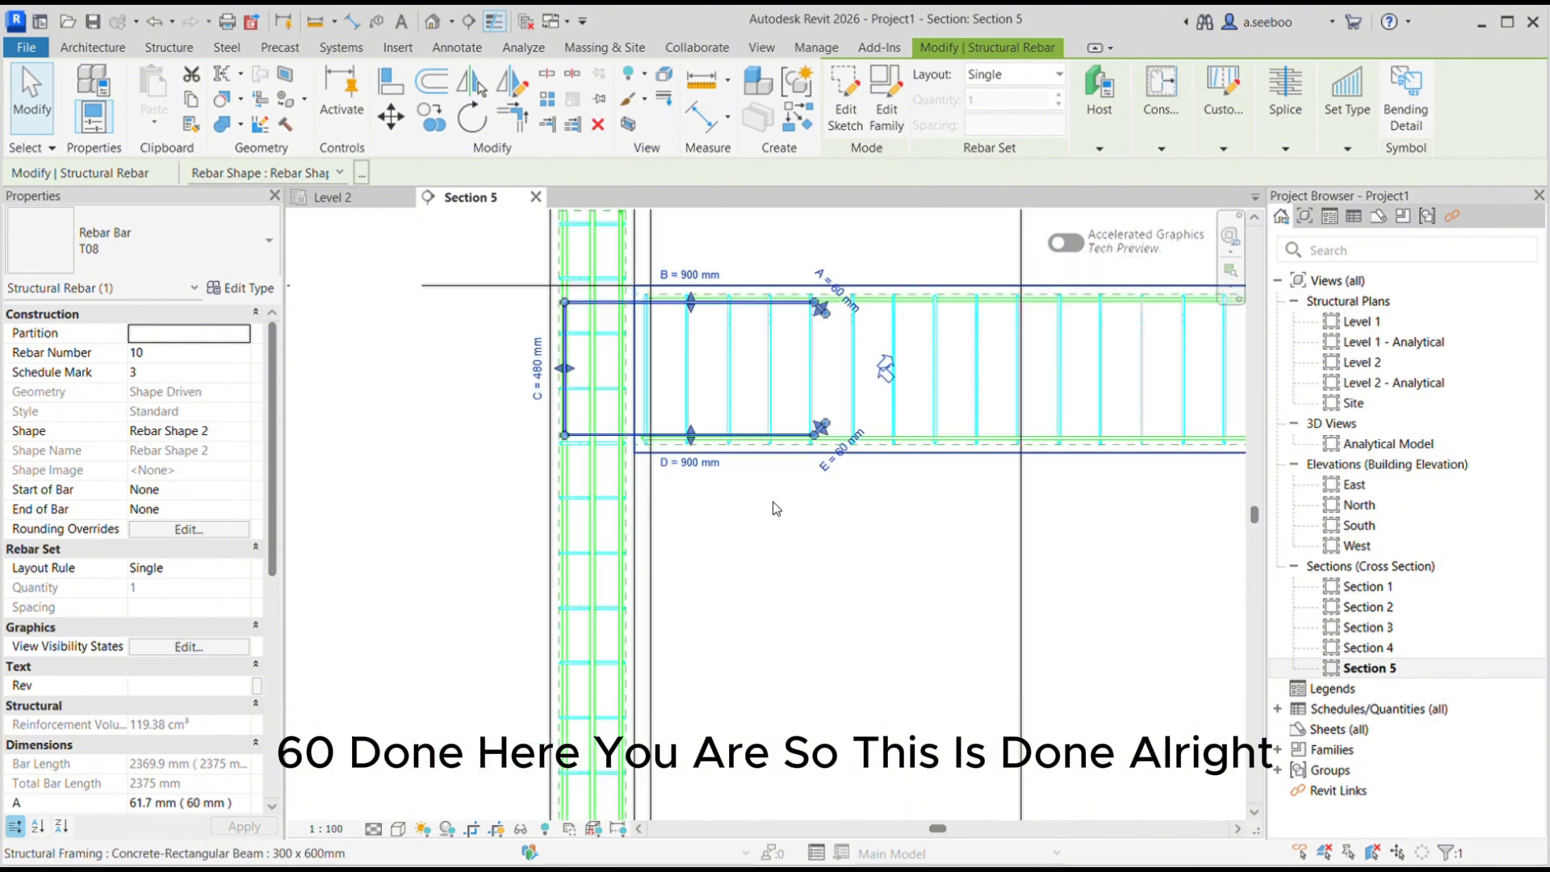
click(794, 557)
scroll(613, 360, down, 3)
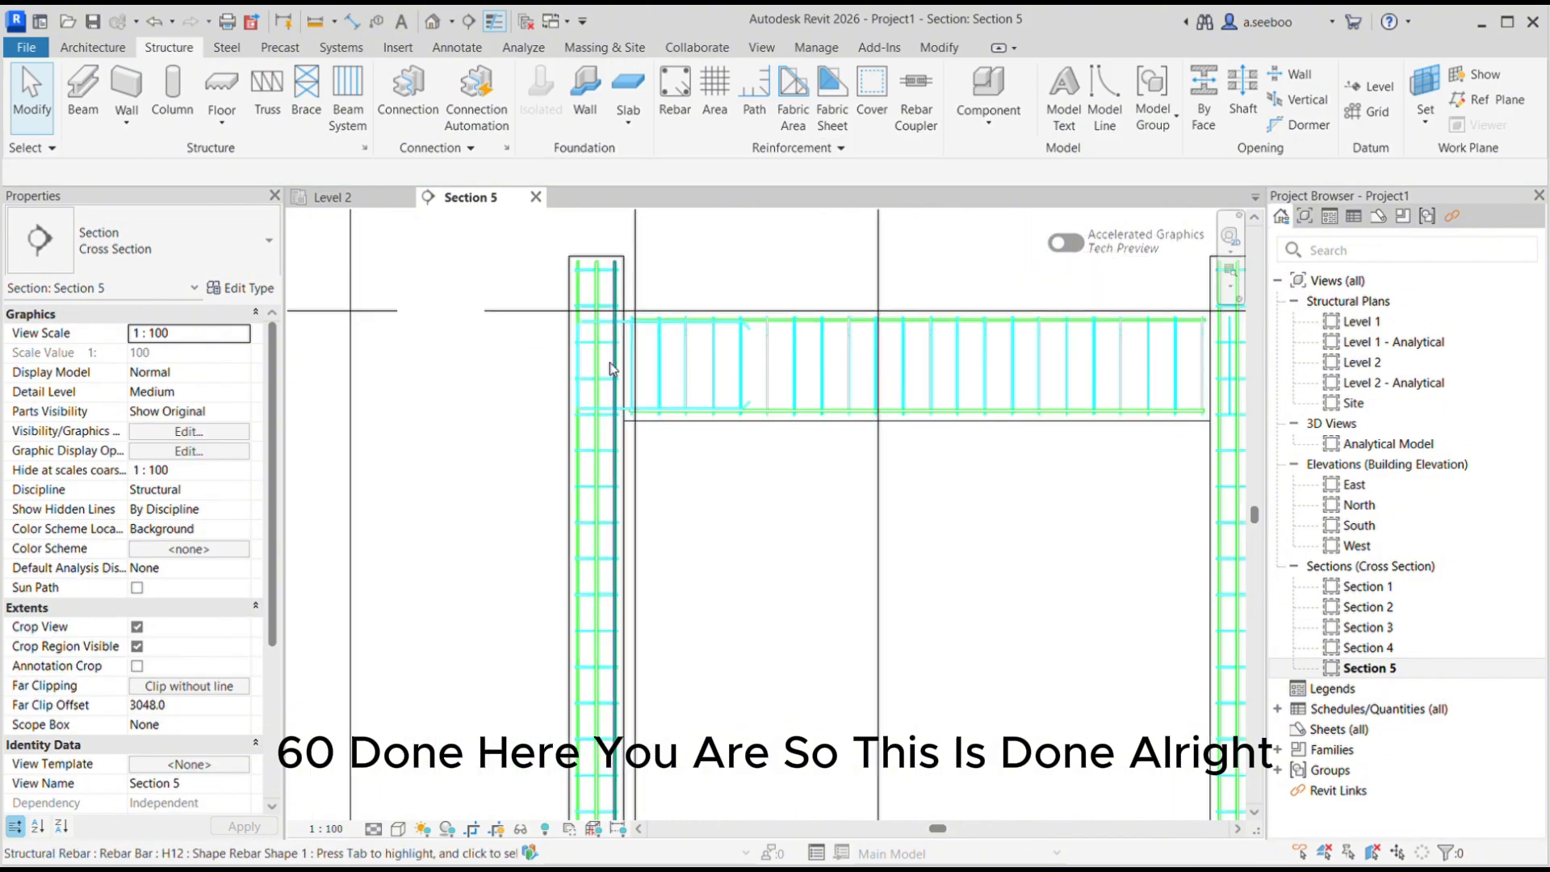
scroll(619, 373, down, 1)
middle_drag(987, 476, 830, 432)
scroll(753, 386, up, 2)
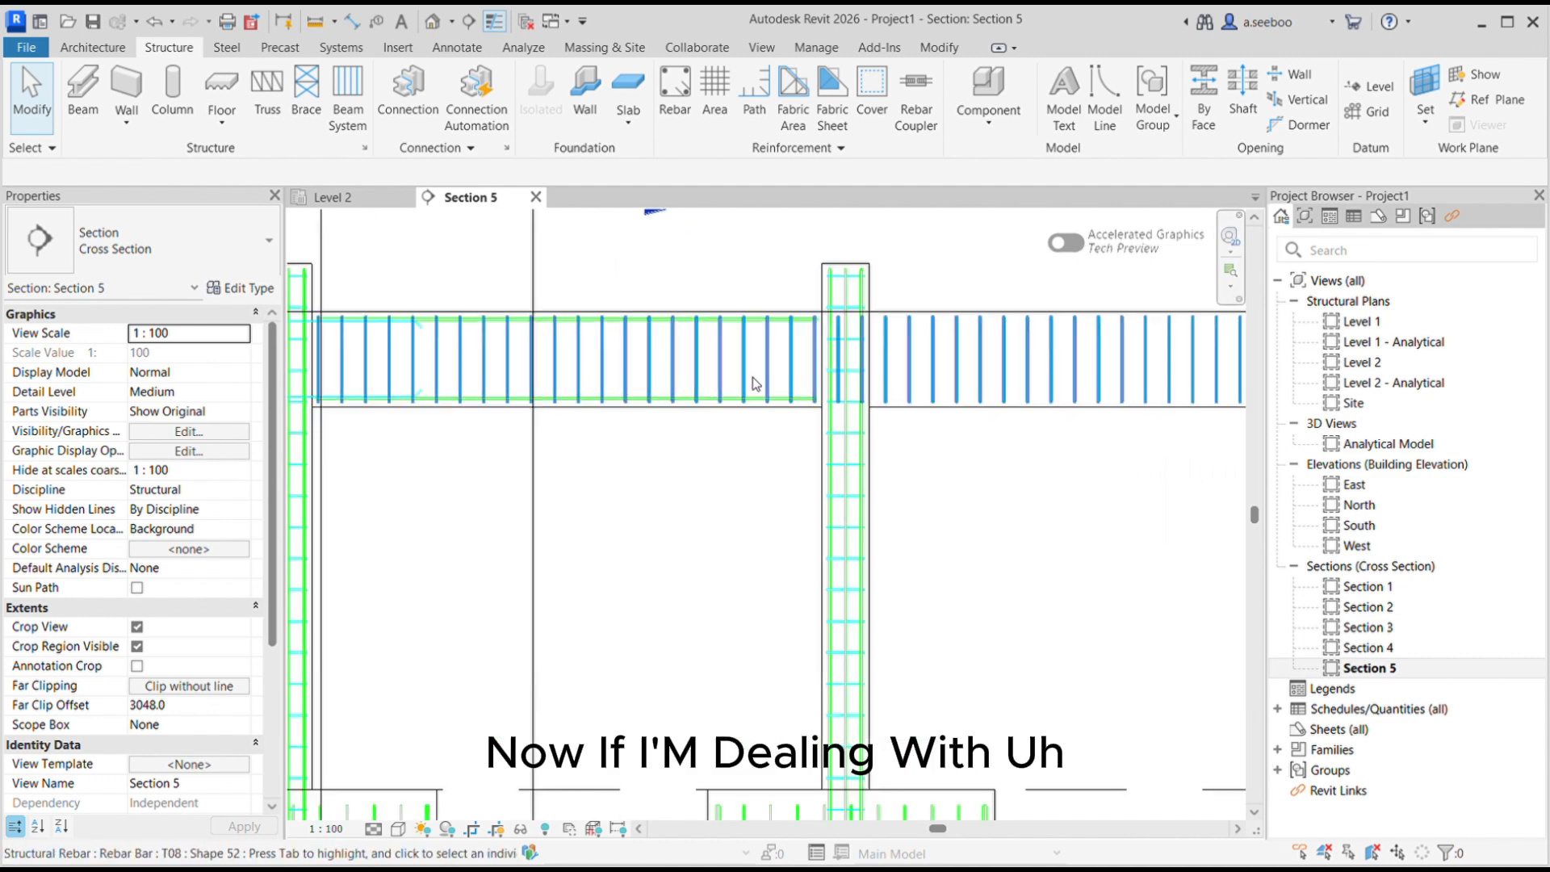
scroll(759, 493, down, 4)
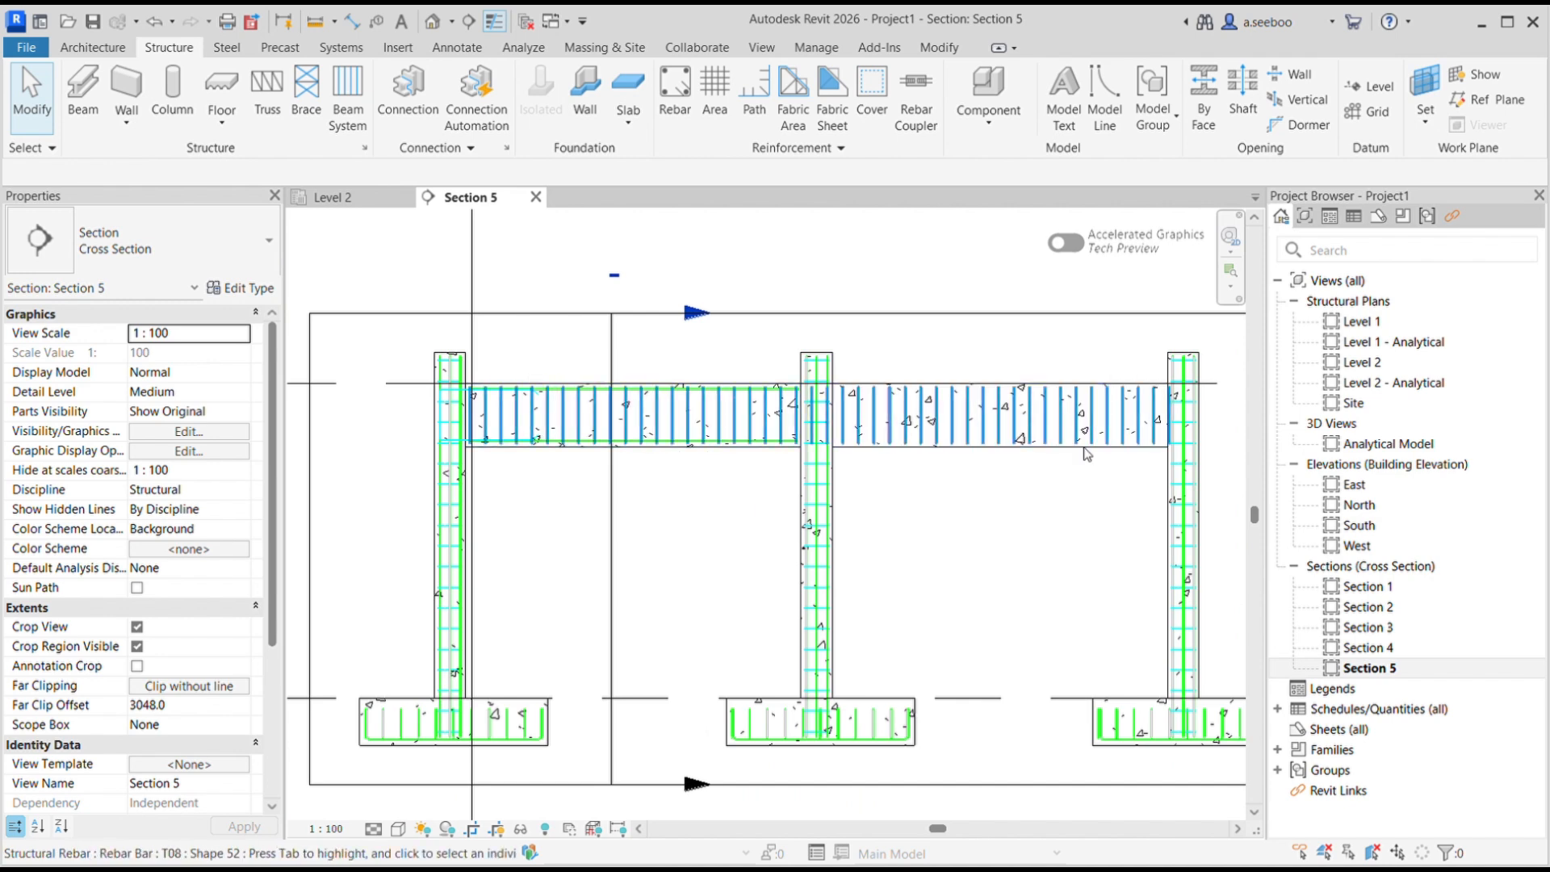
scroll(736, 401, up, 2)
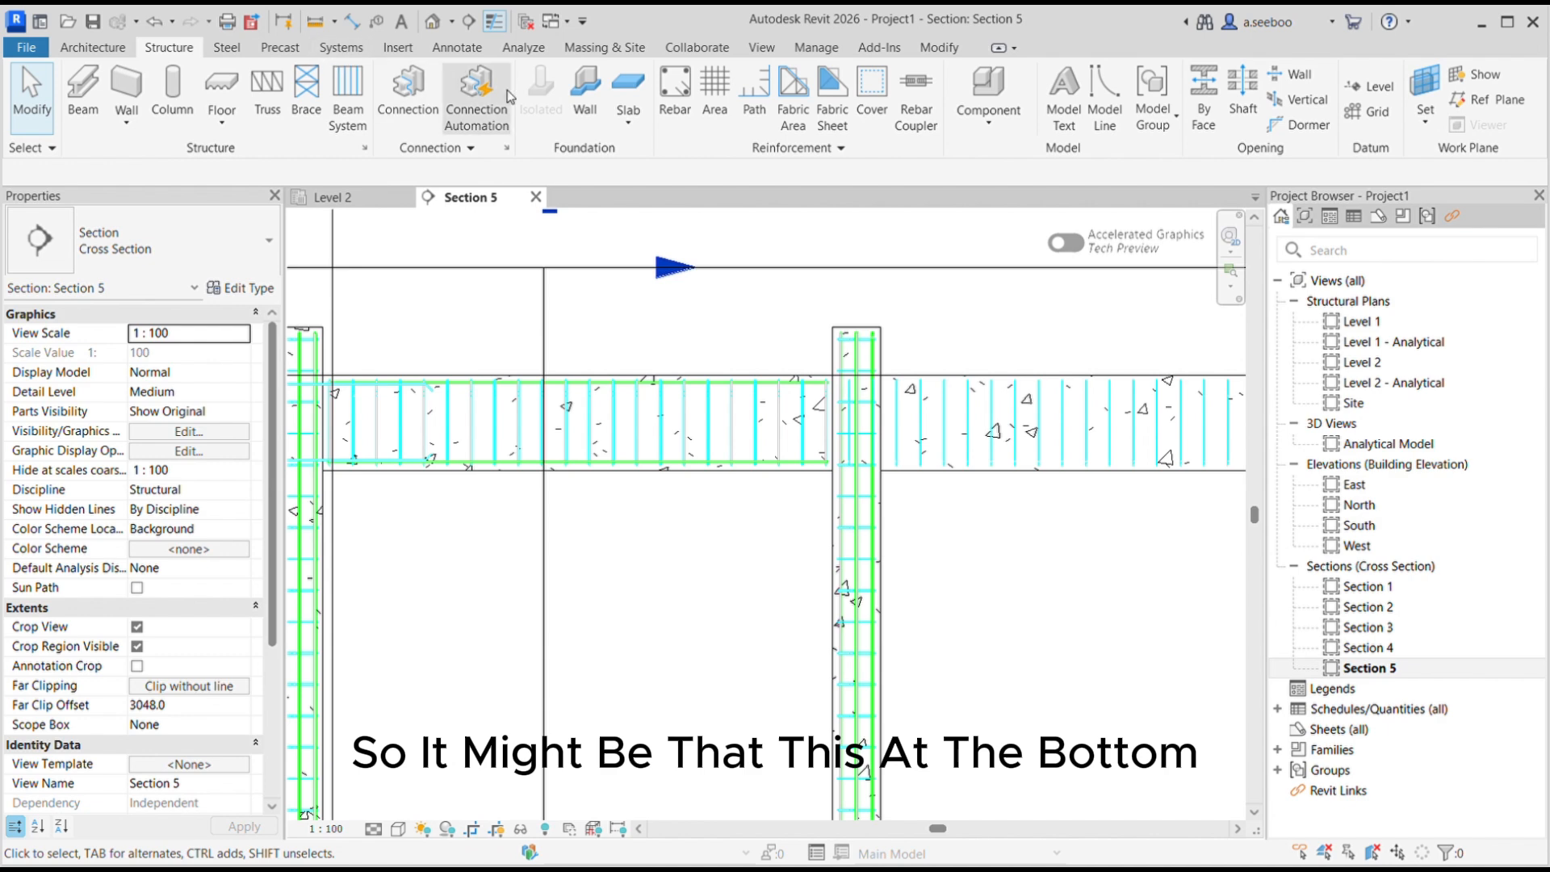
- Sketch a rebar along the beam's bottom, about 1280 mm through the column with upturned end hooks about 65 and 40 mm, and set it to T12
click(760, 473)
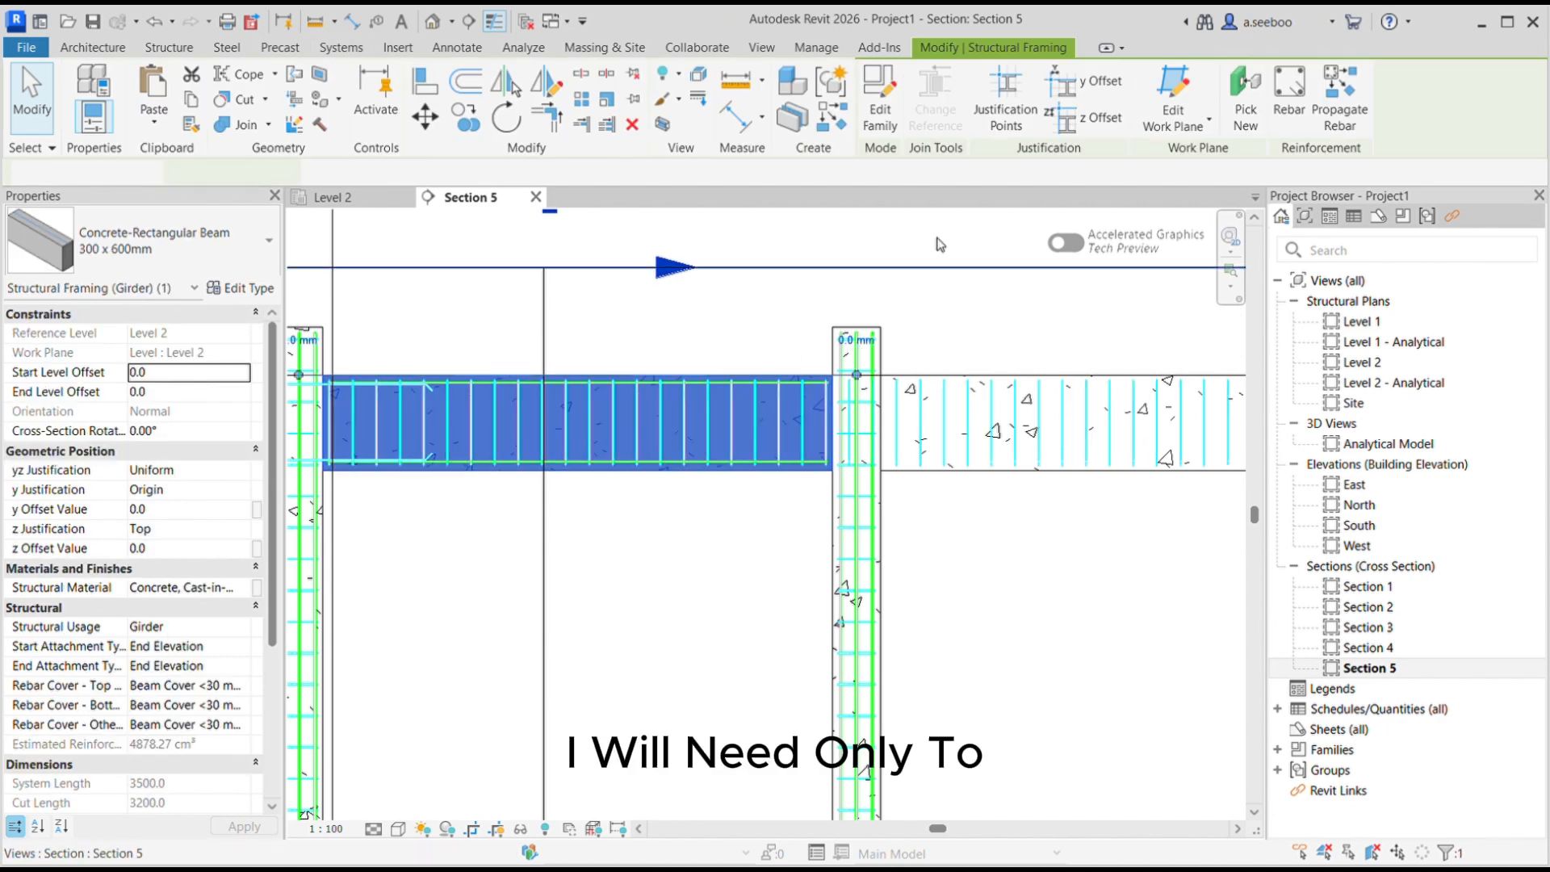
click(1289, 98)
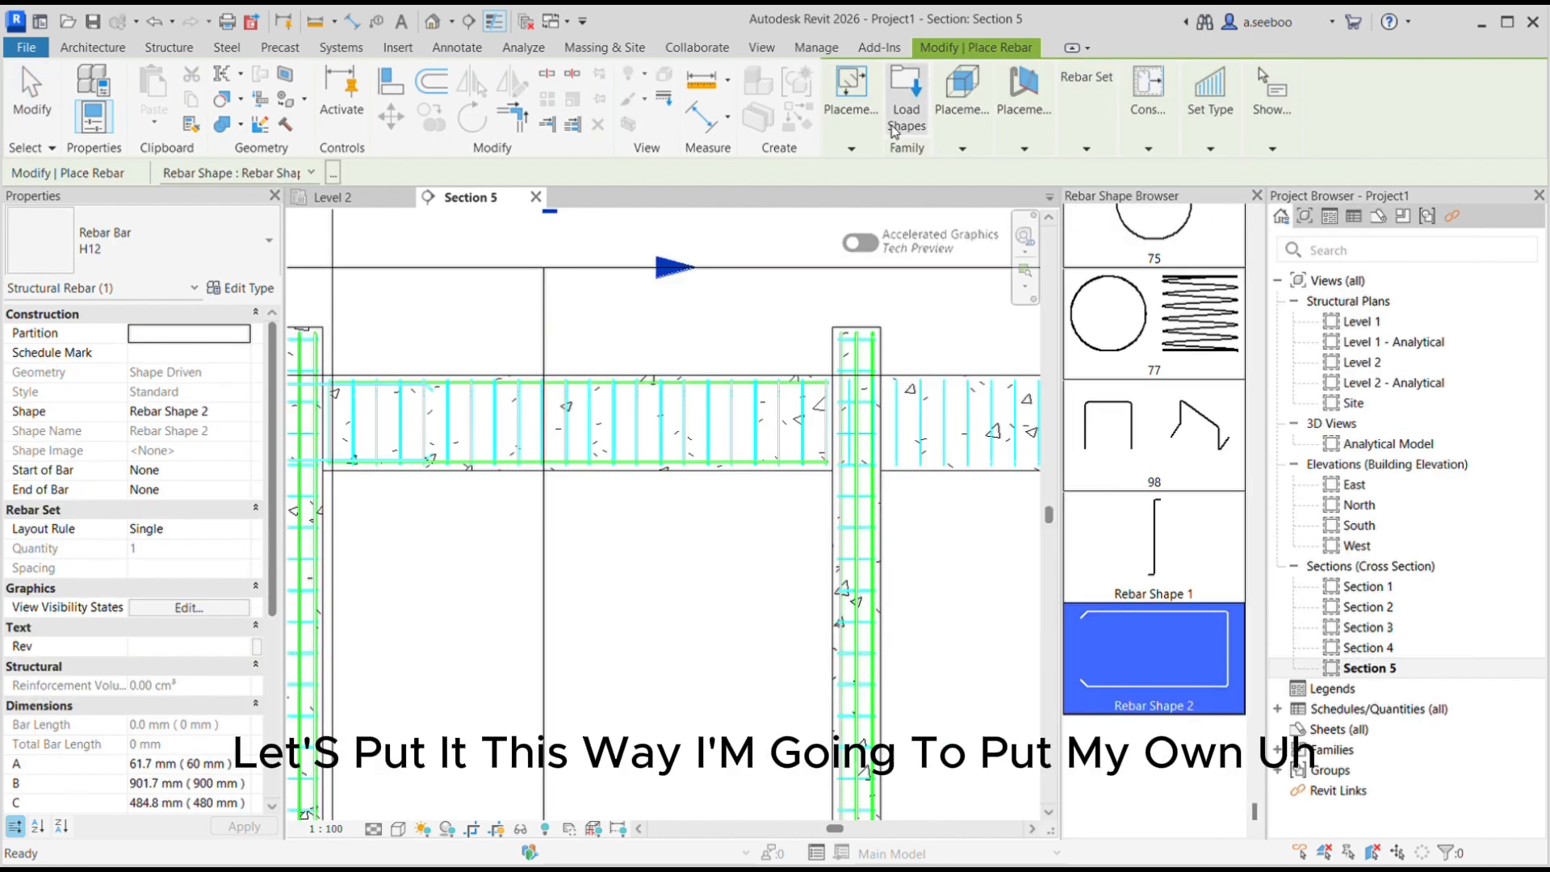
click(1003, 189)
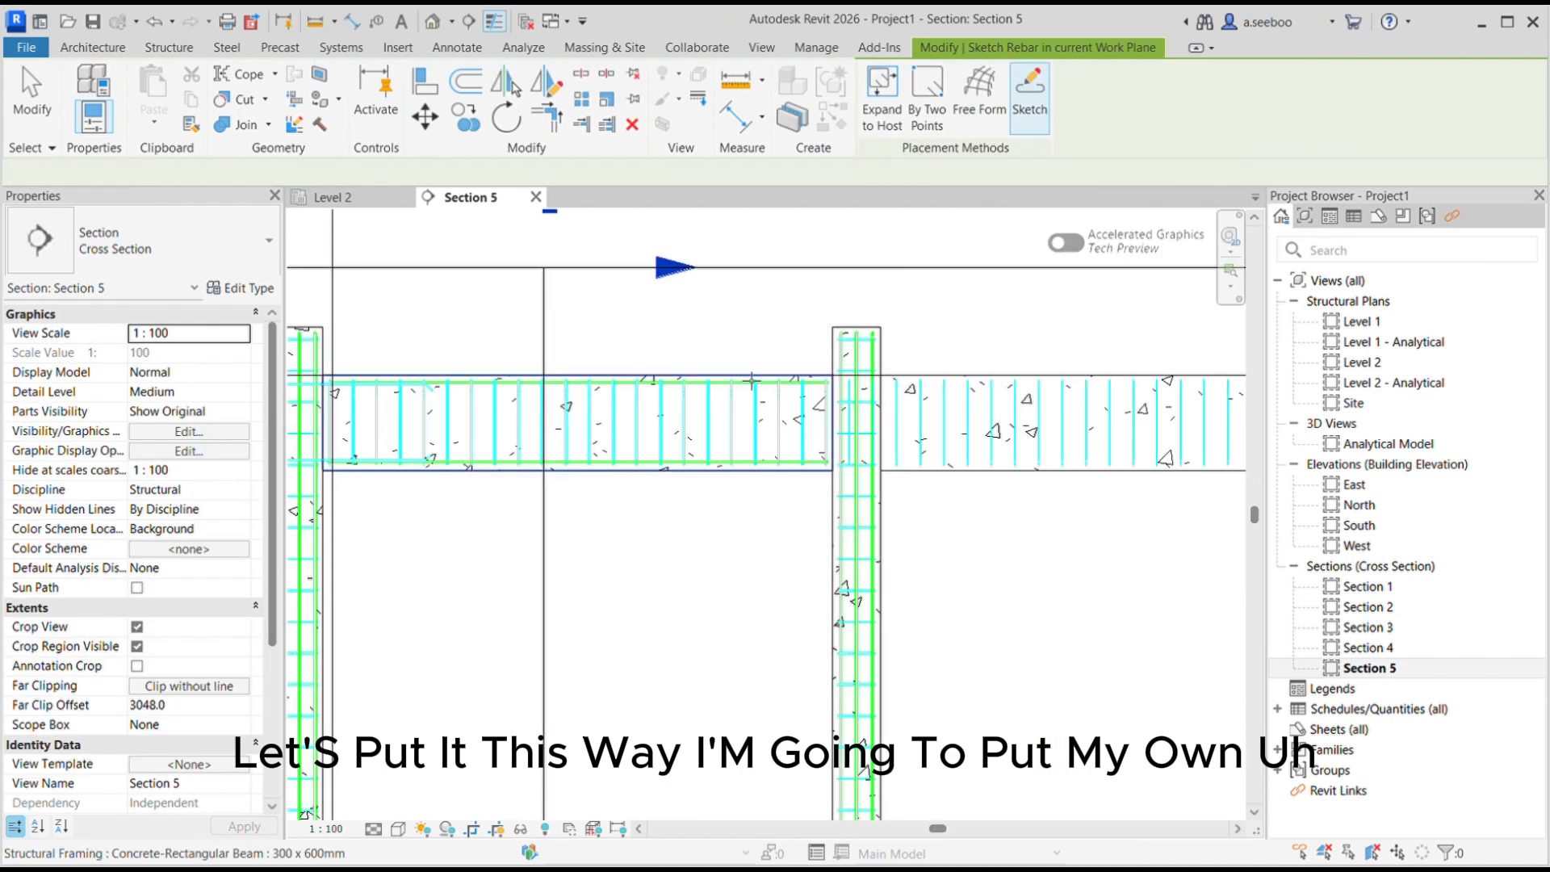
click(751, 379)
scroll(806, 404, up, 3)
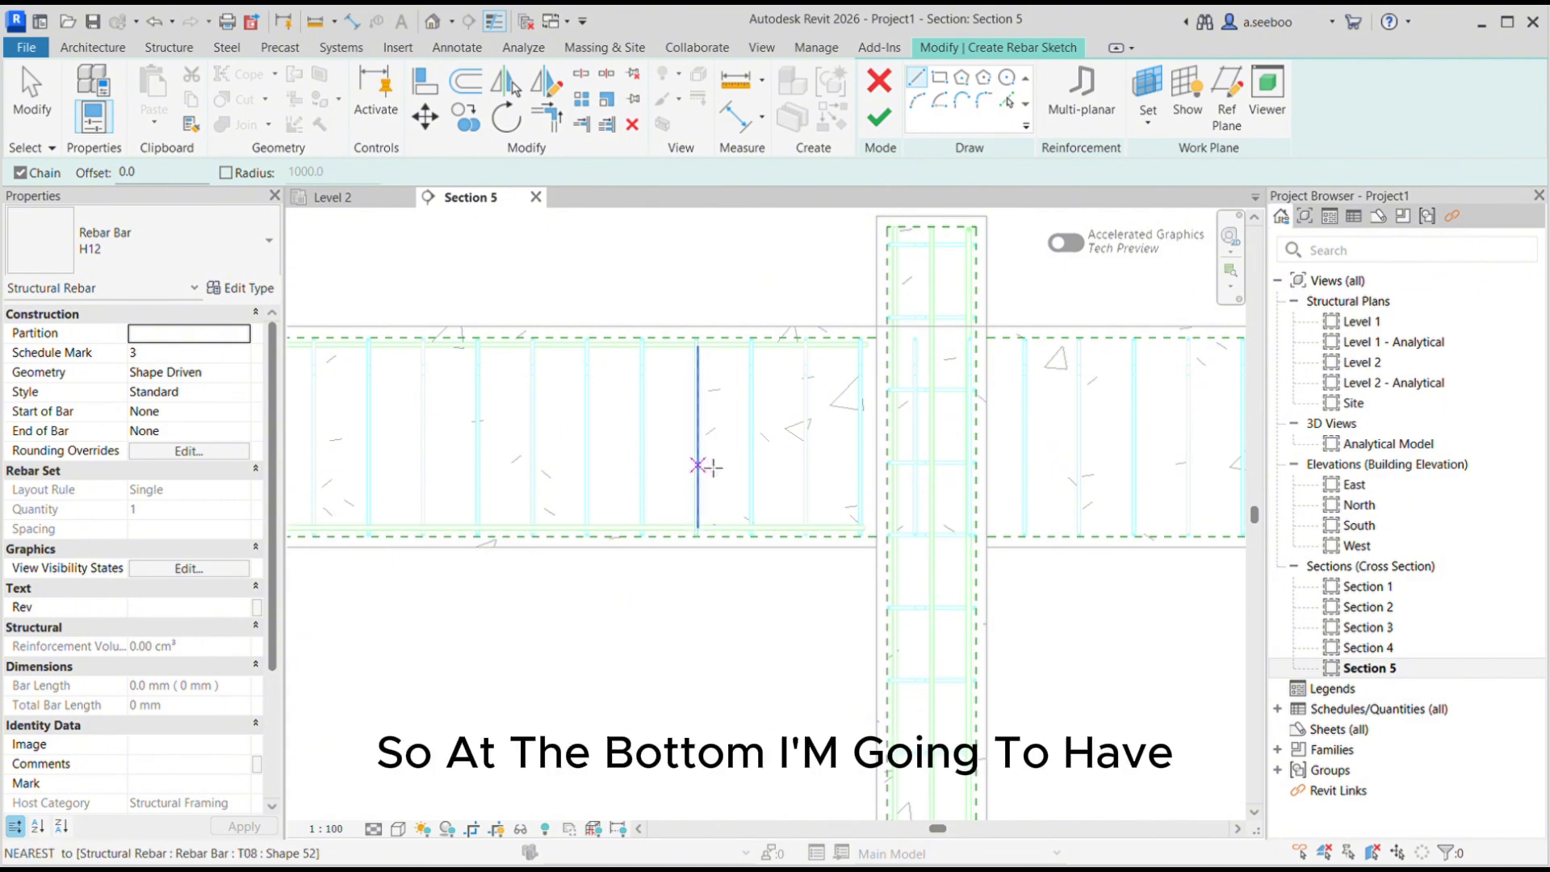
click(679, 518)
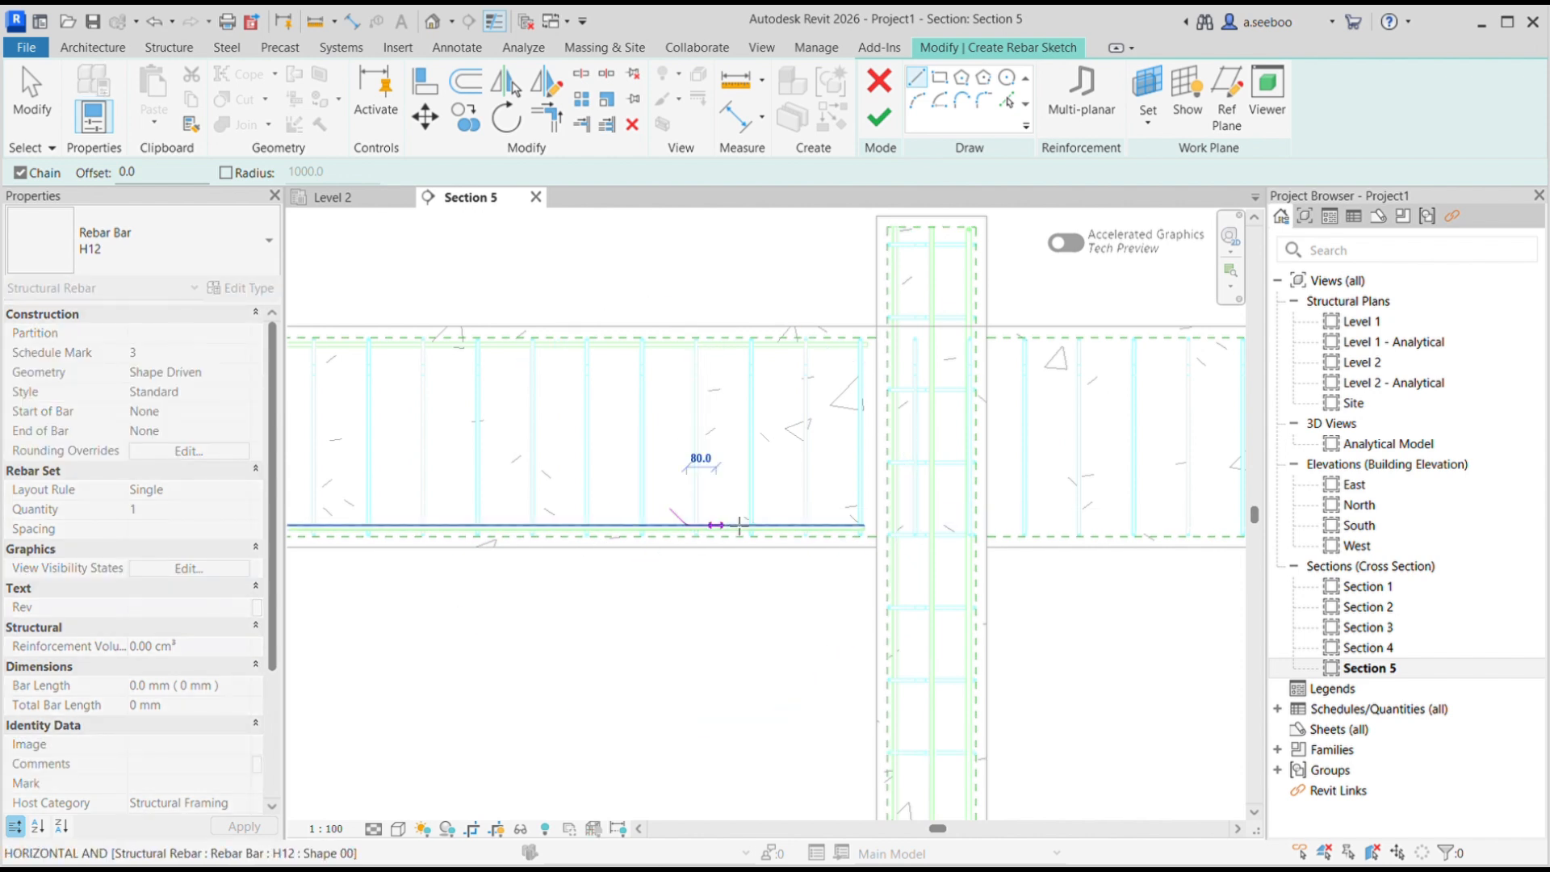
click(1041, 525)
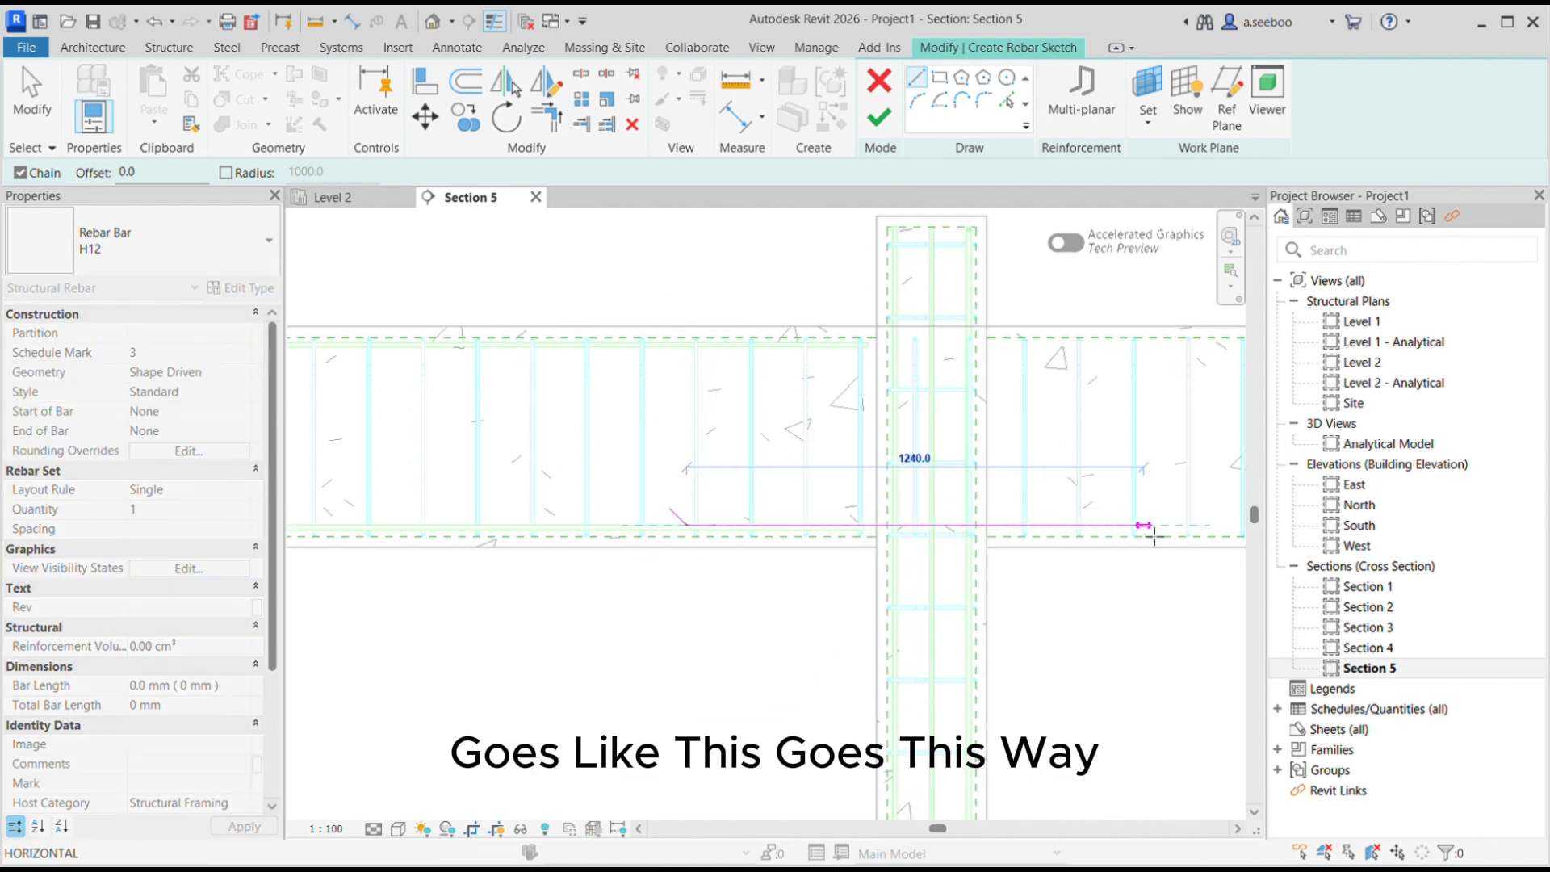
middle_drag(1155, 534, 1012, 534)
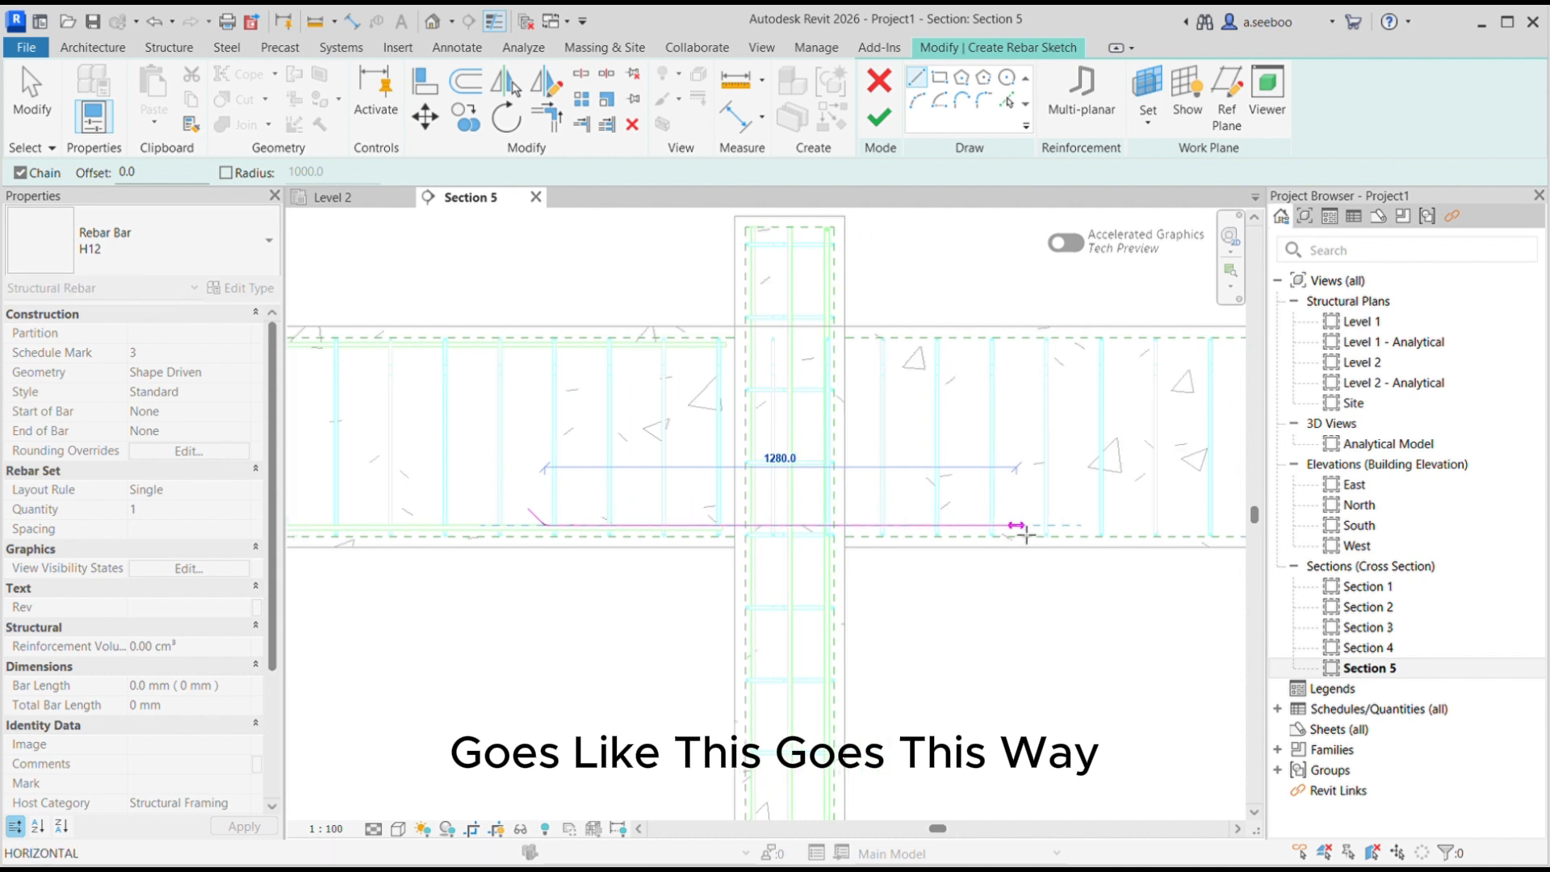
click(1017, 525)
click(1029, 514)
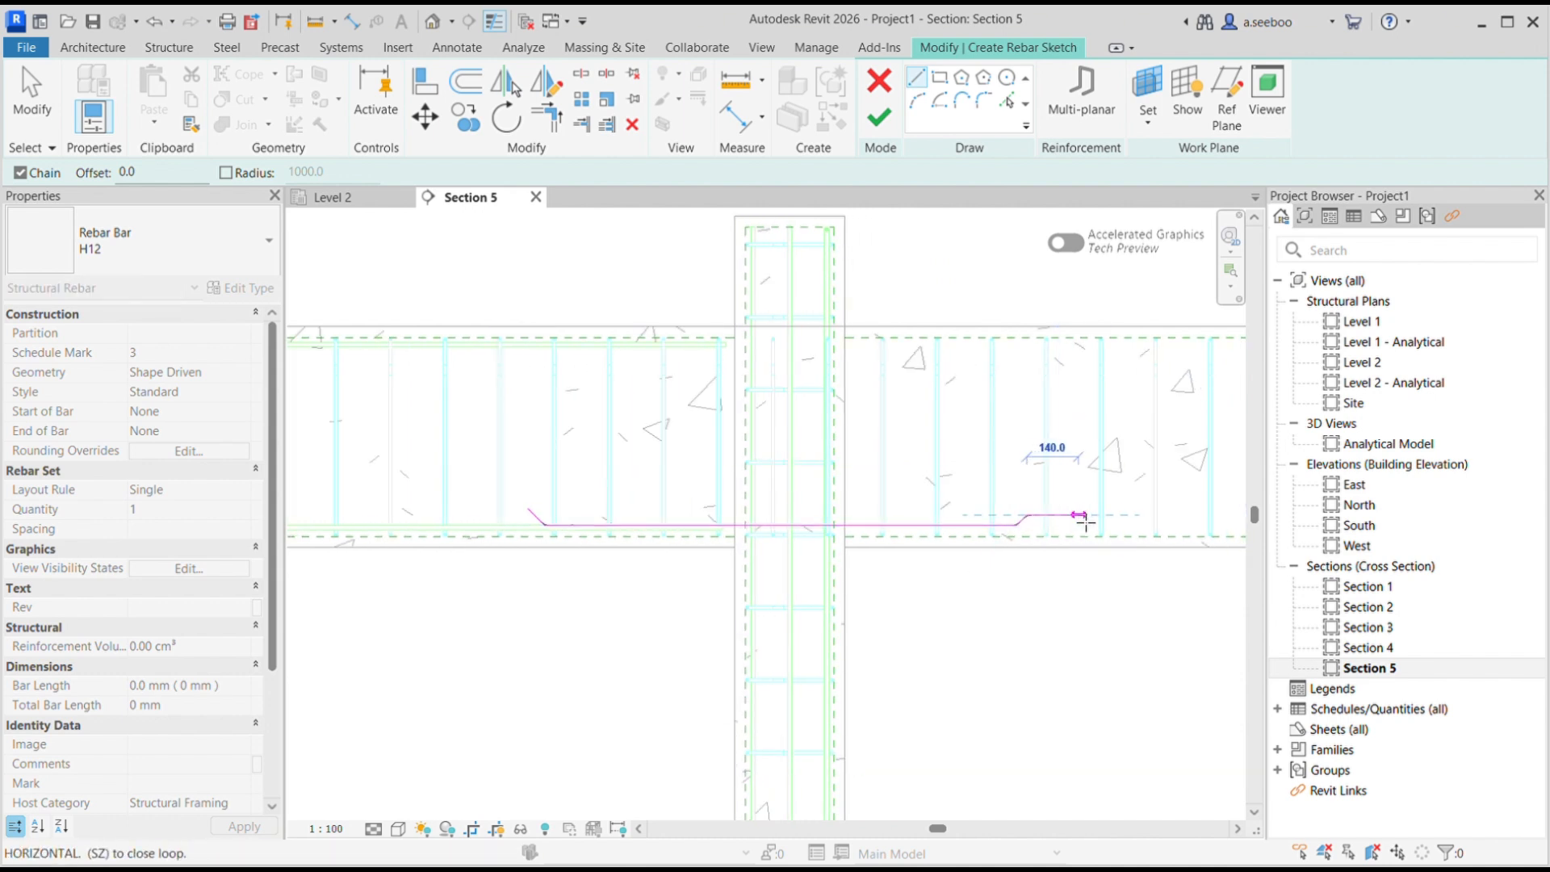
click(883, 130)
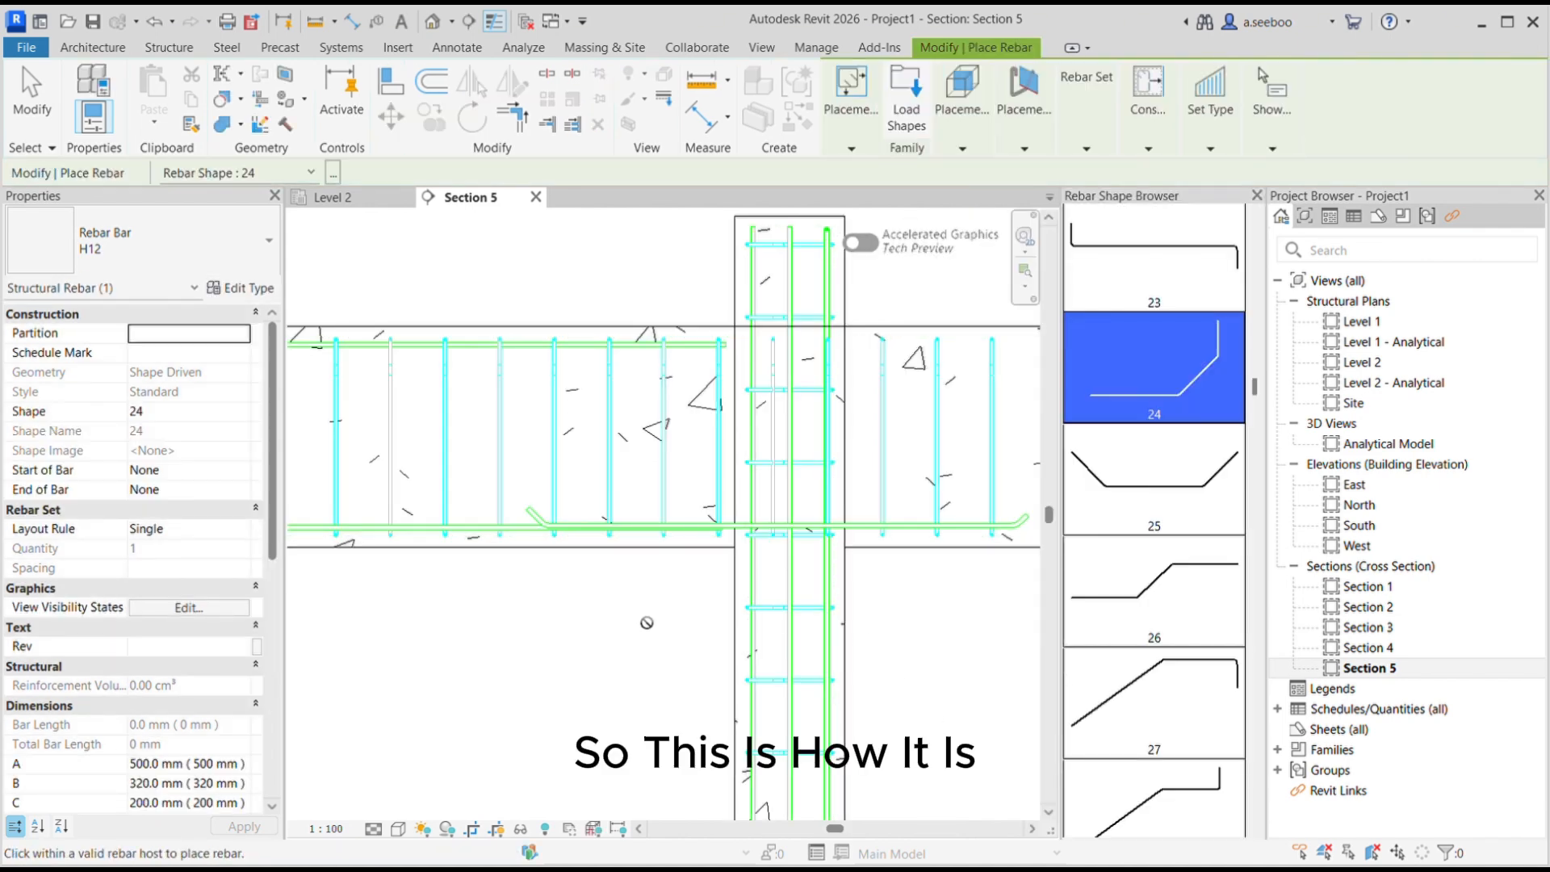
key(Escape)
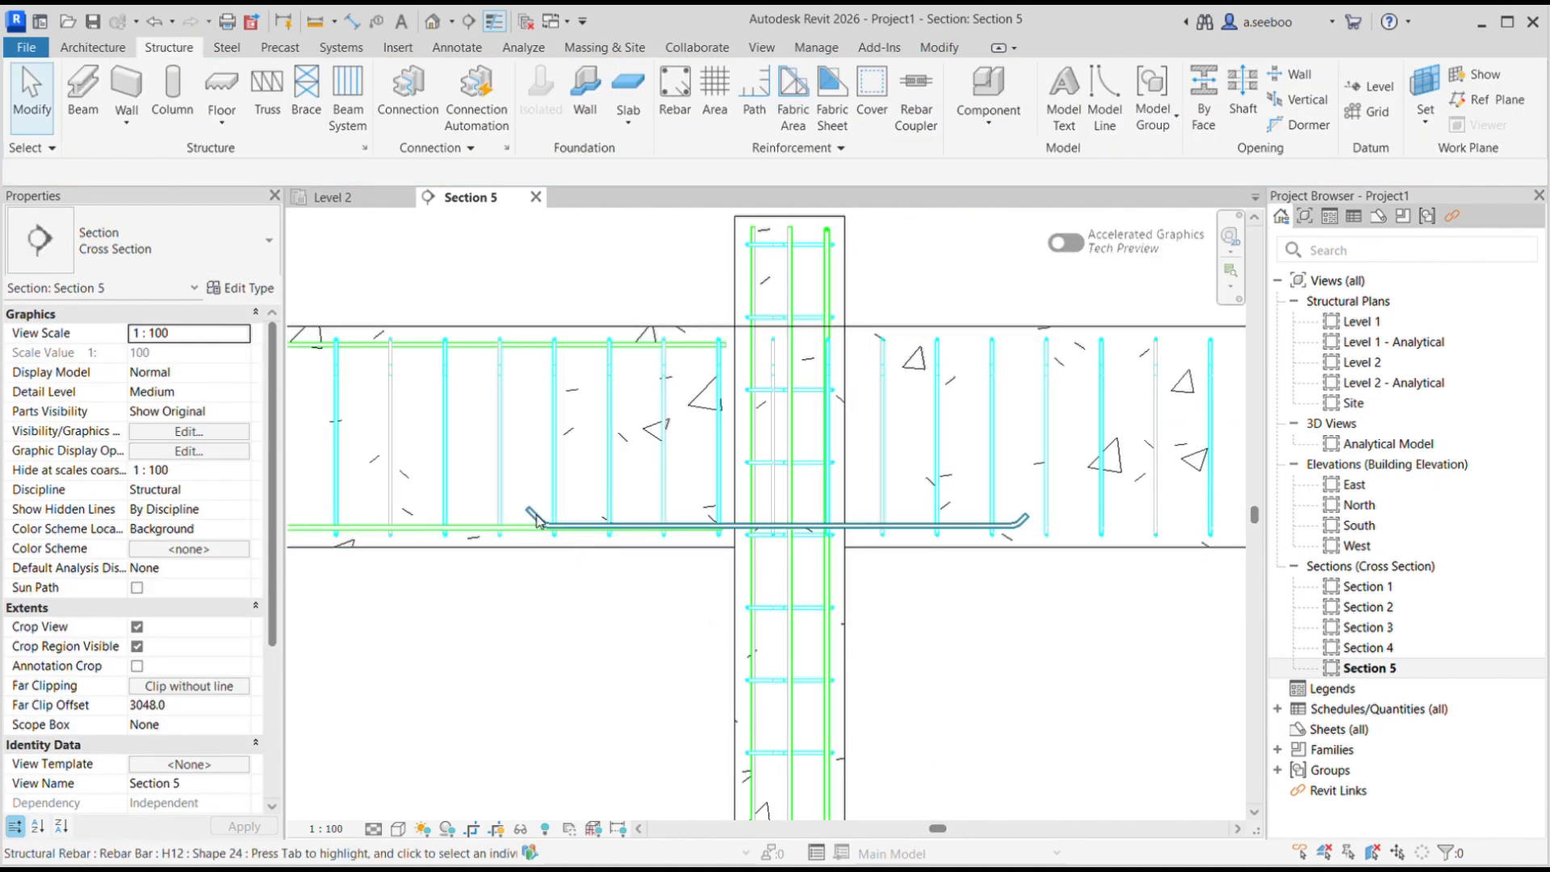
click(563, 527)
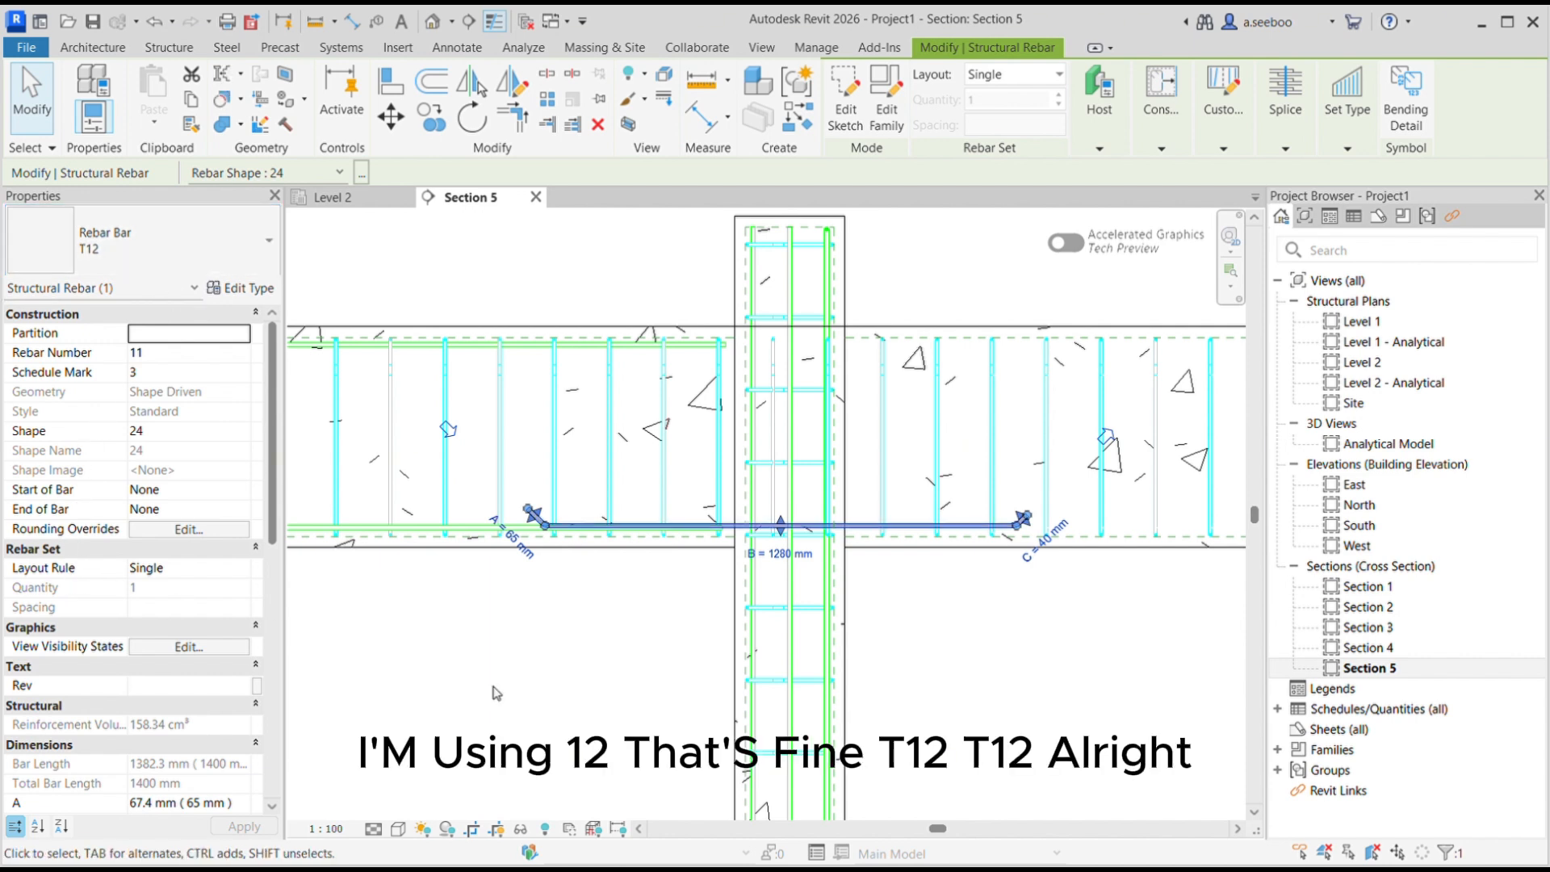
scroll(605, 575, up, 4)
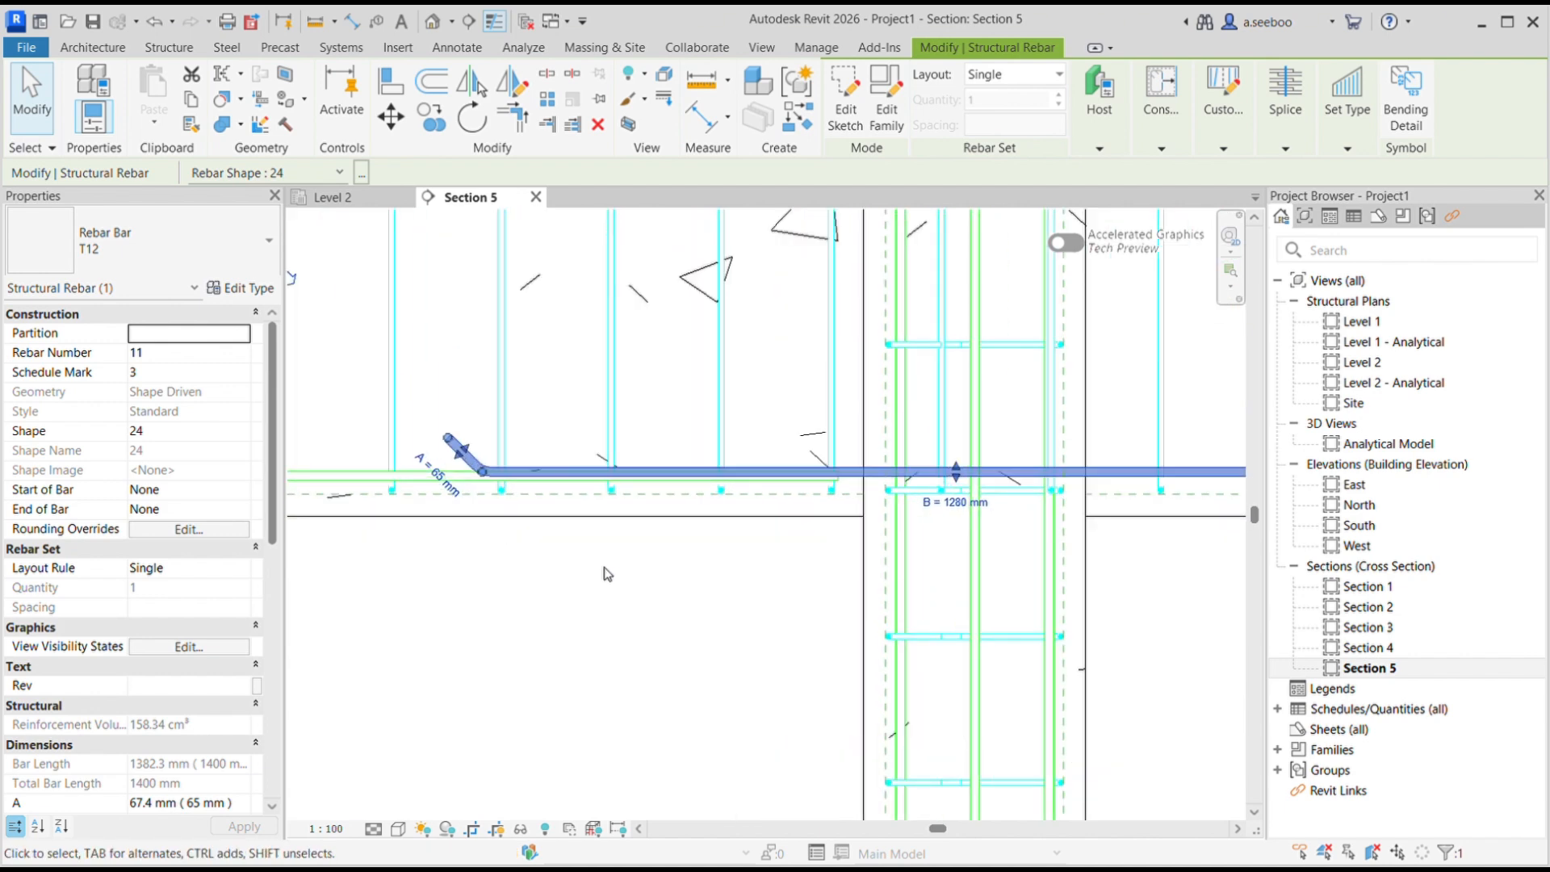
click(1157, 90)
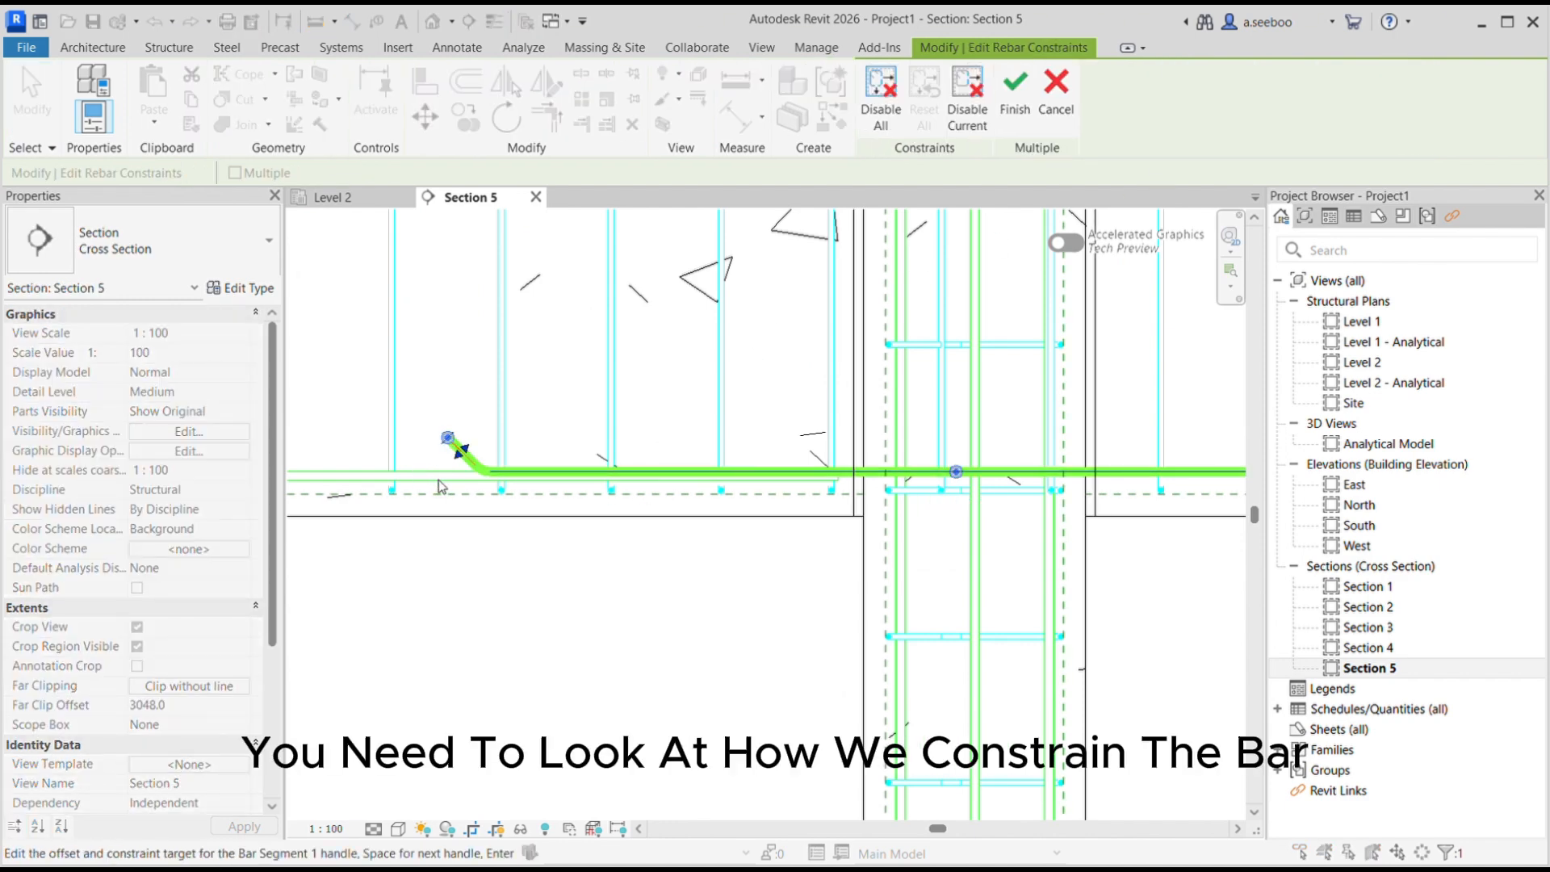
key(Escape)
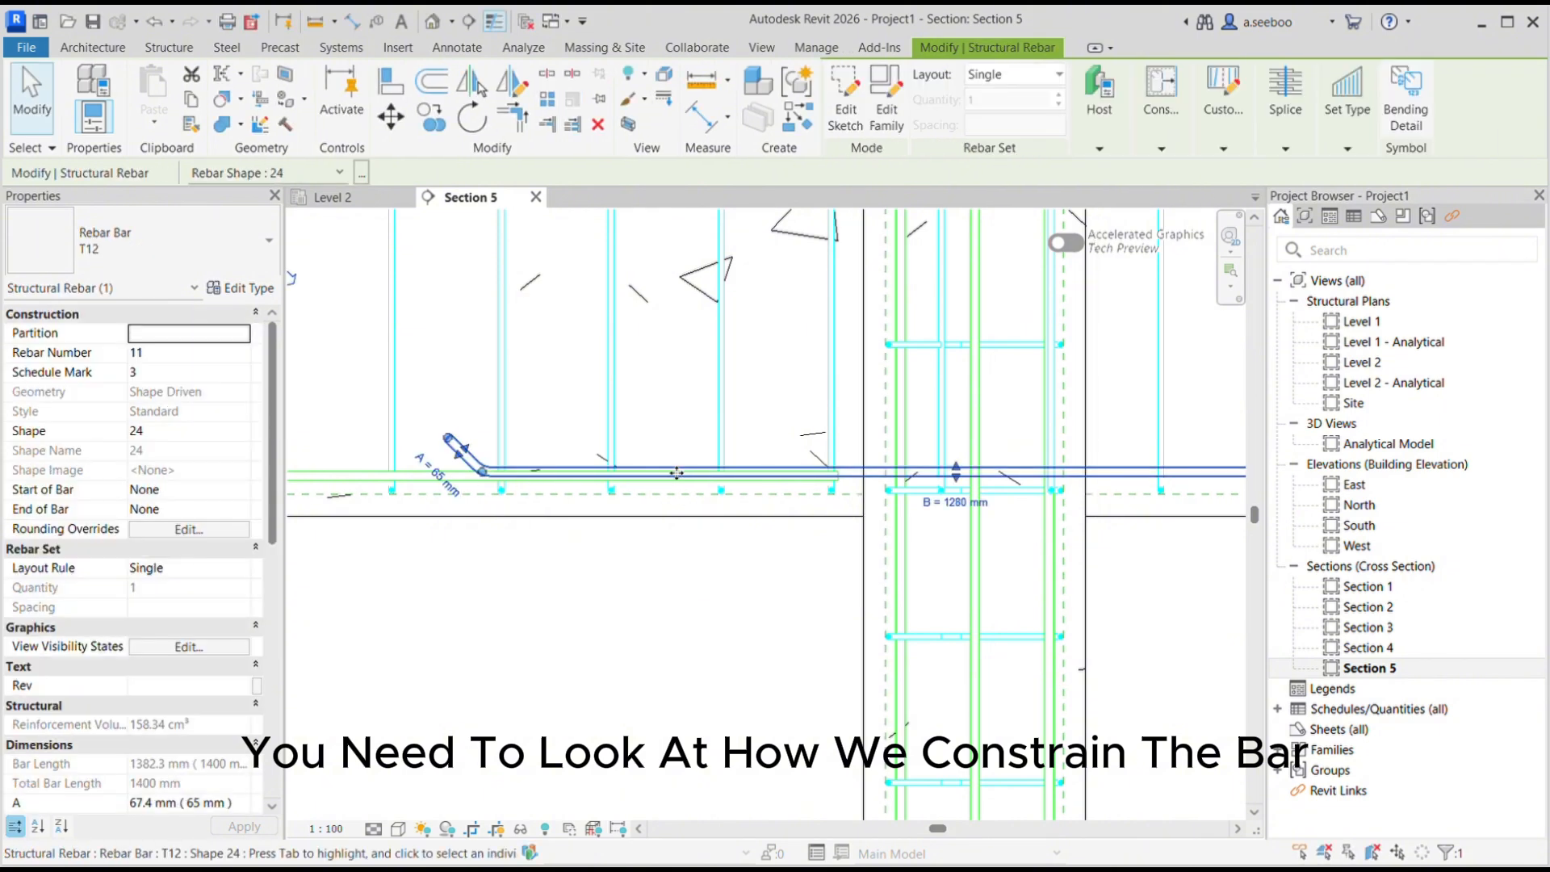
click(1168, 107)
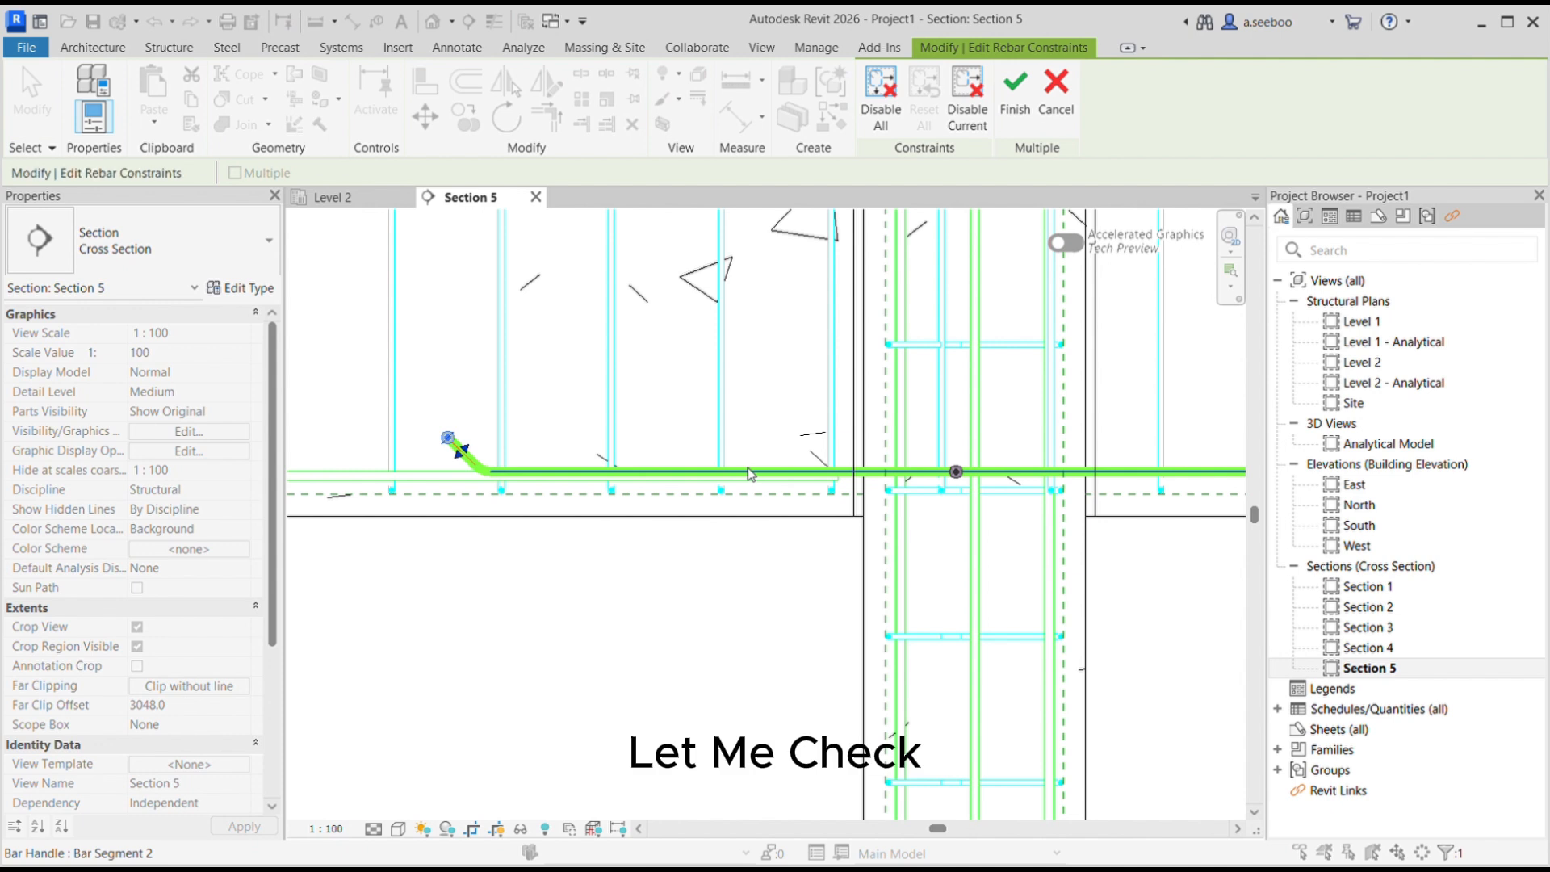
key(Escape)
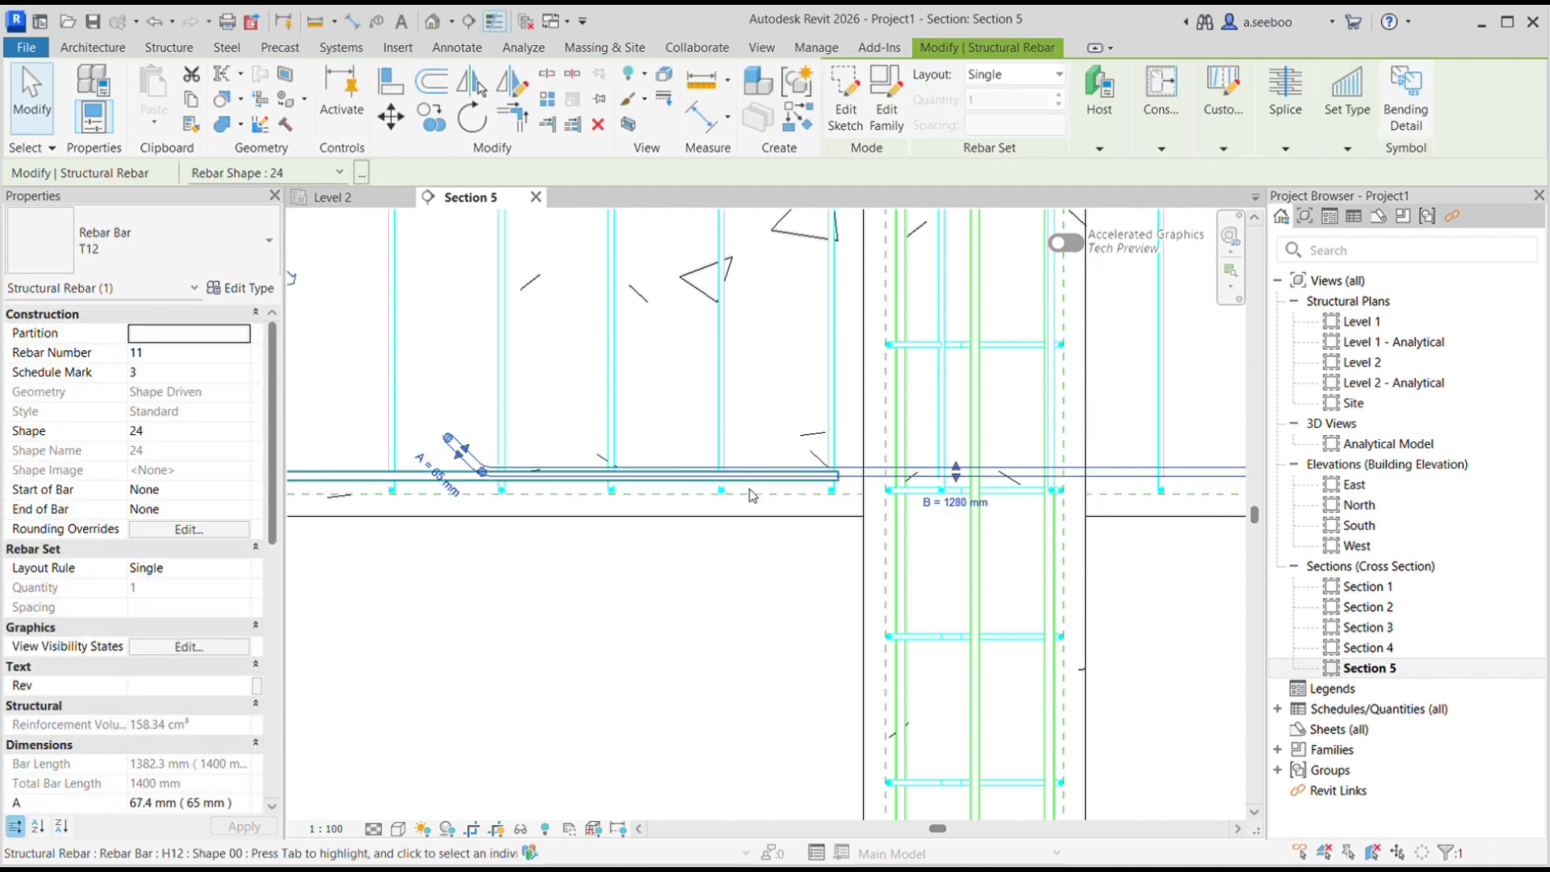
- Constrain the beam's bottom H12 bar just below the hooked T12 bar with a 0.0 mm offset
click(411, 487)
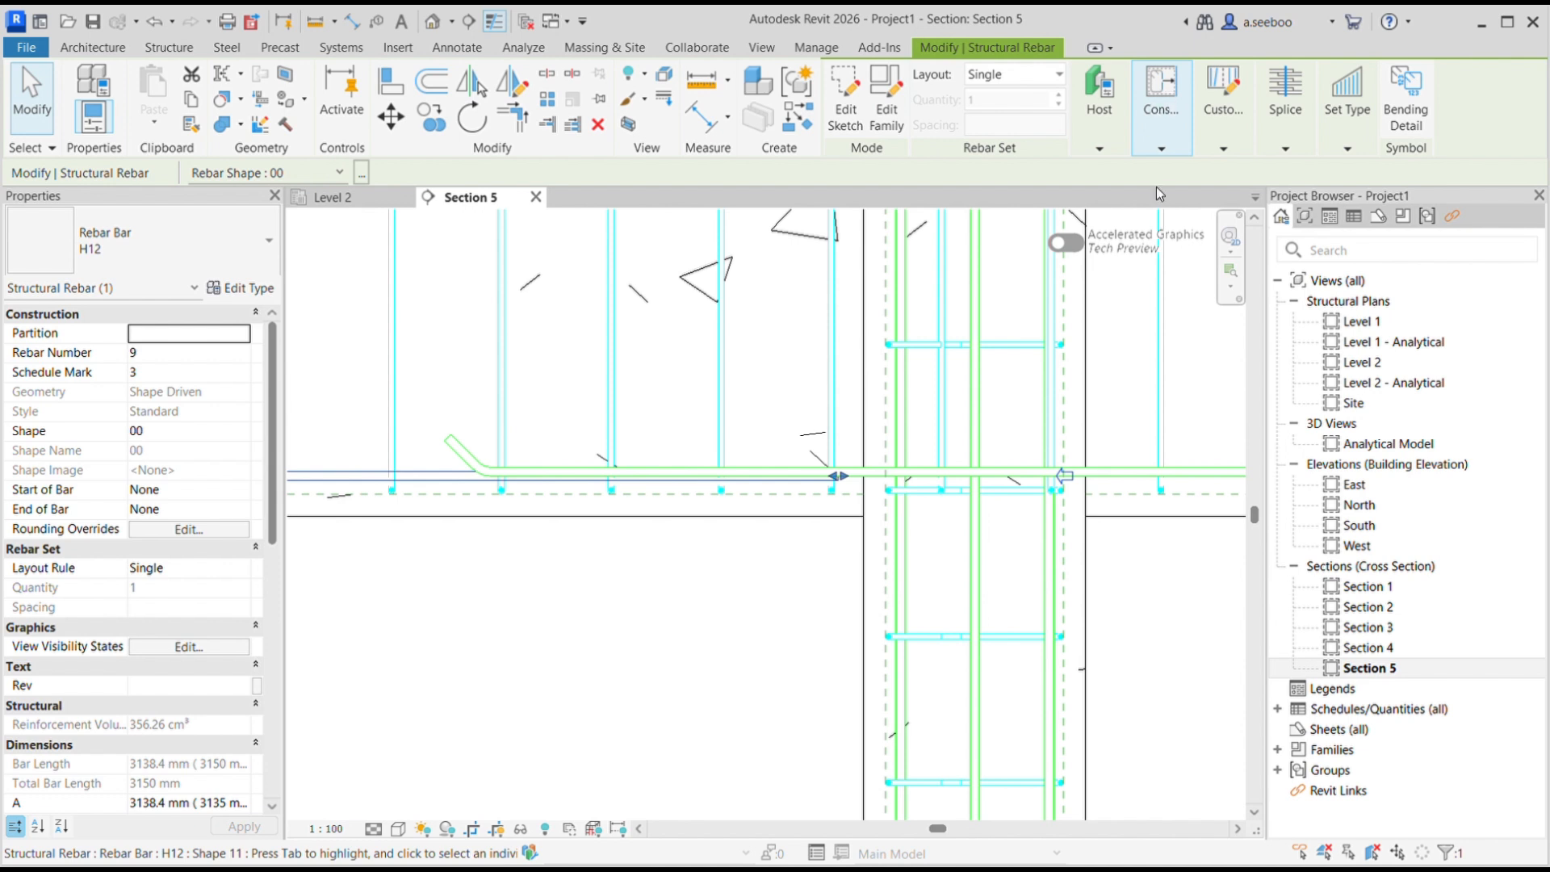
click(1161, 107)
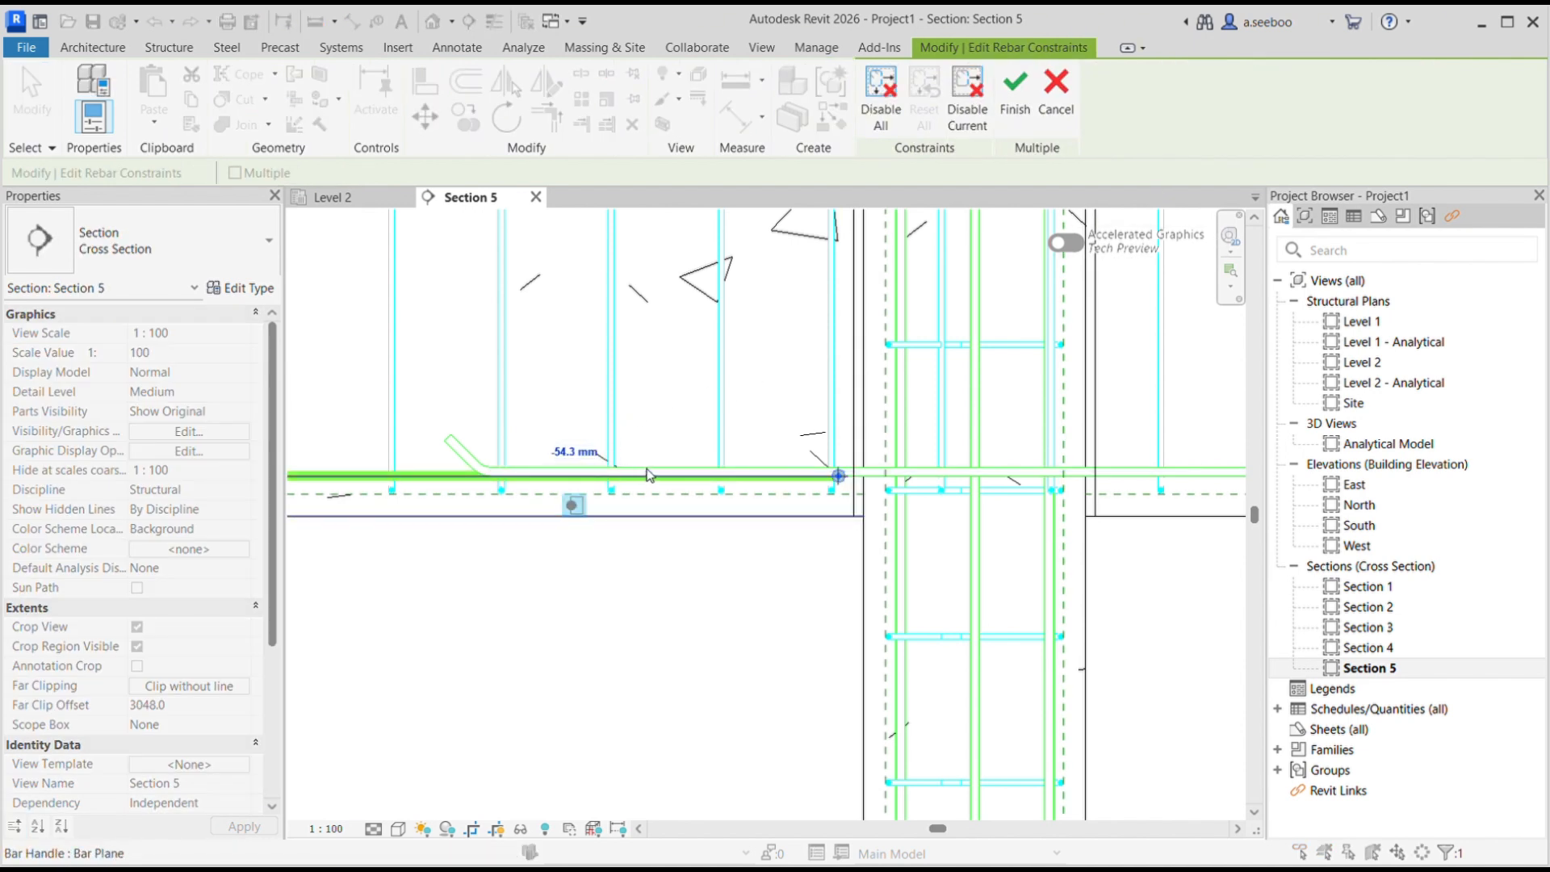
click(661, 476)
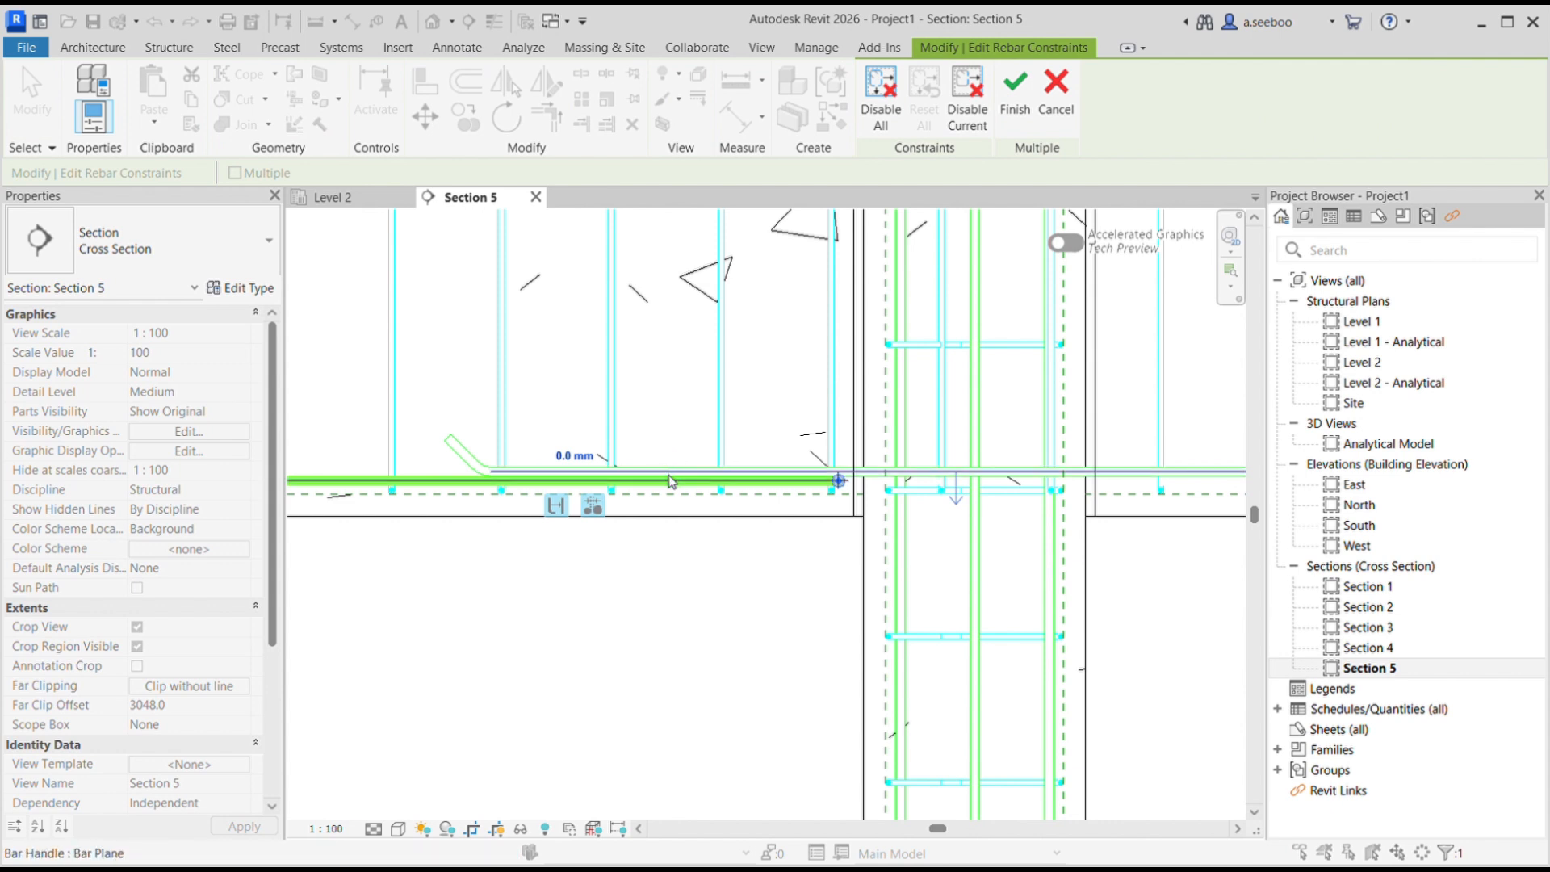
scroll(669, 482, up, 2)
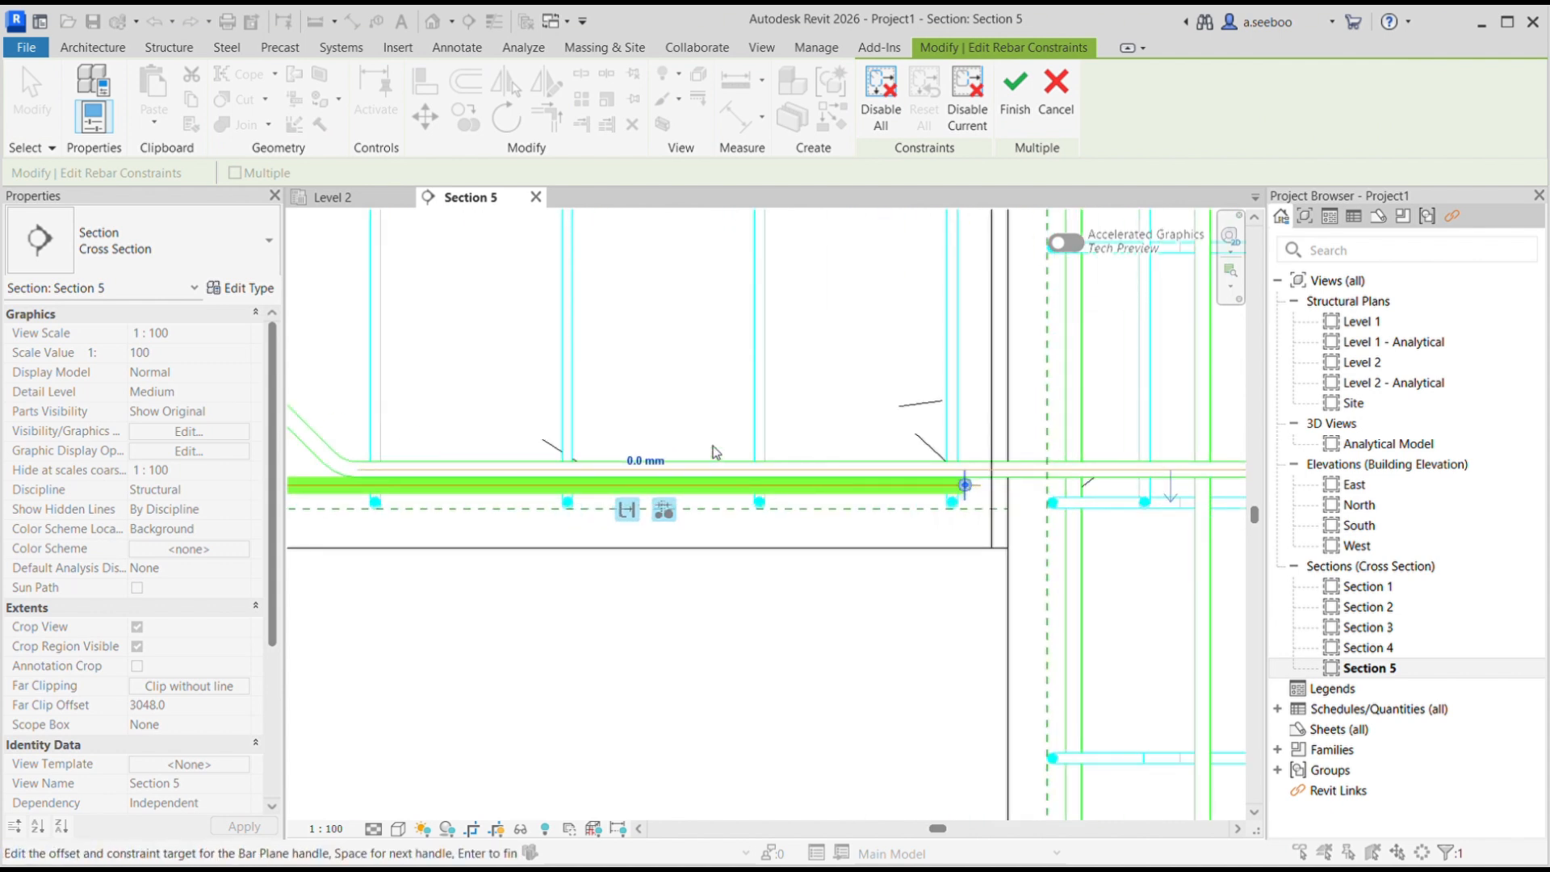
click(1015, 92)
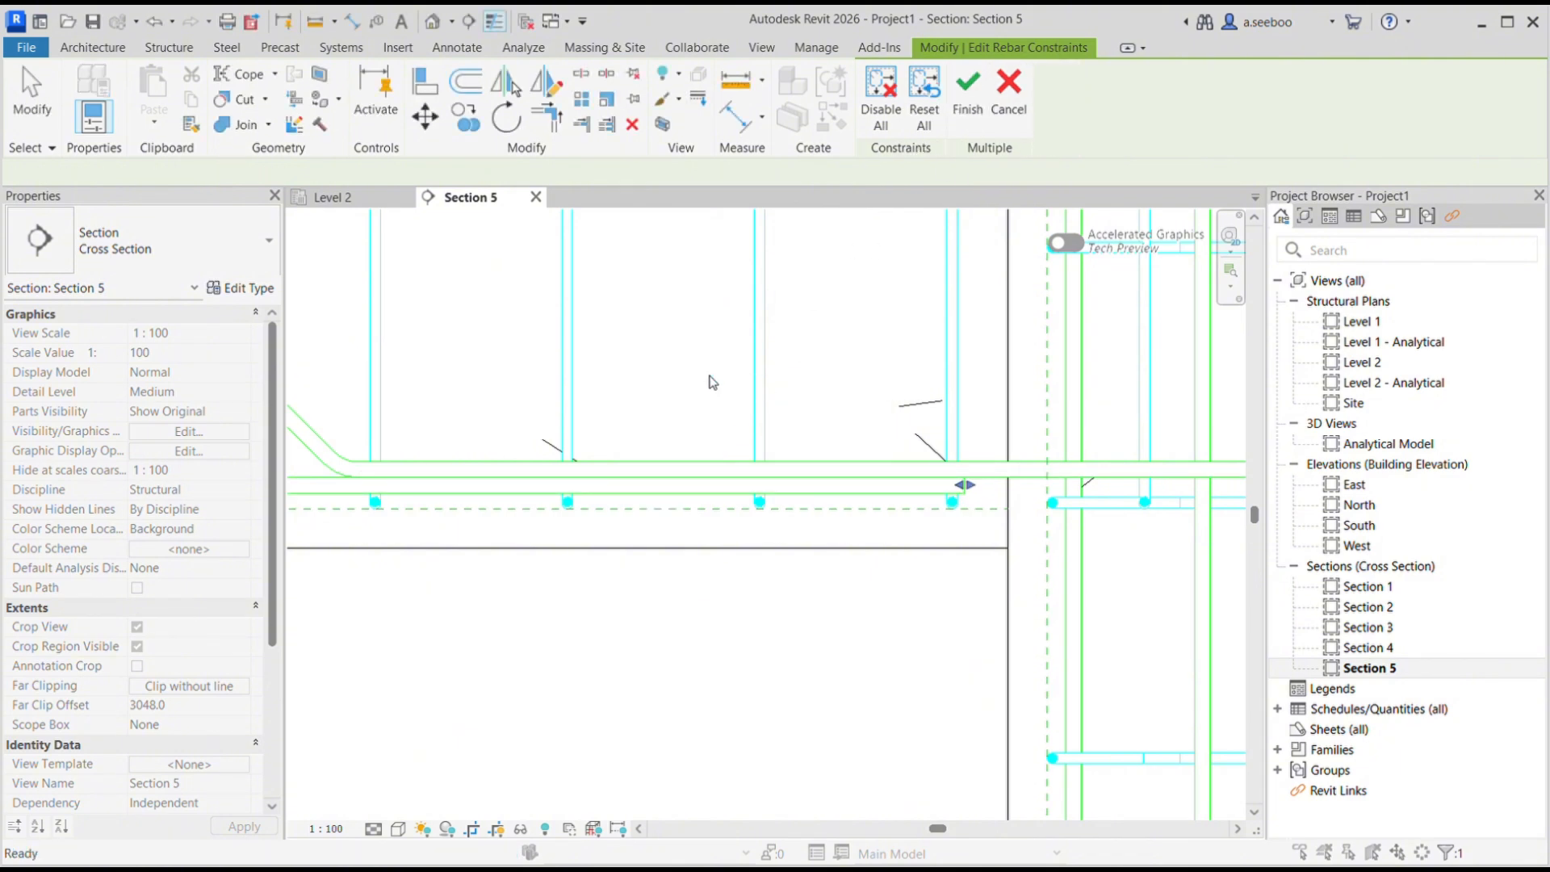
- Sketch a straight H12 bar about 1760 mm long below the same beam's top bar, ending at the column's middle bar
scroll(691, 381, down, 5)
scroll(728, 449, down, 2)
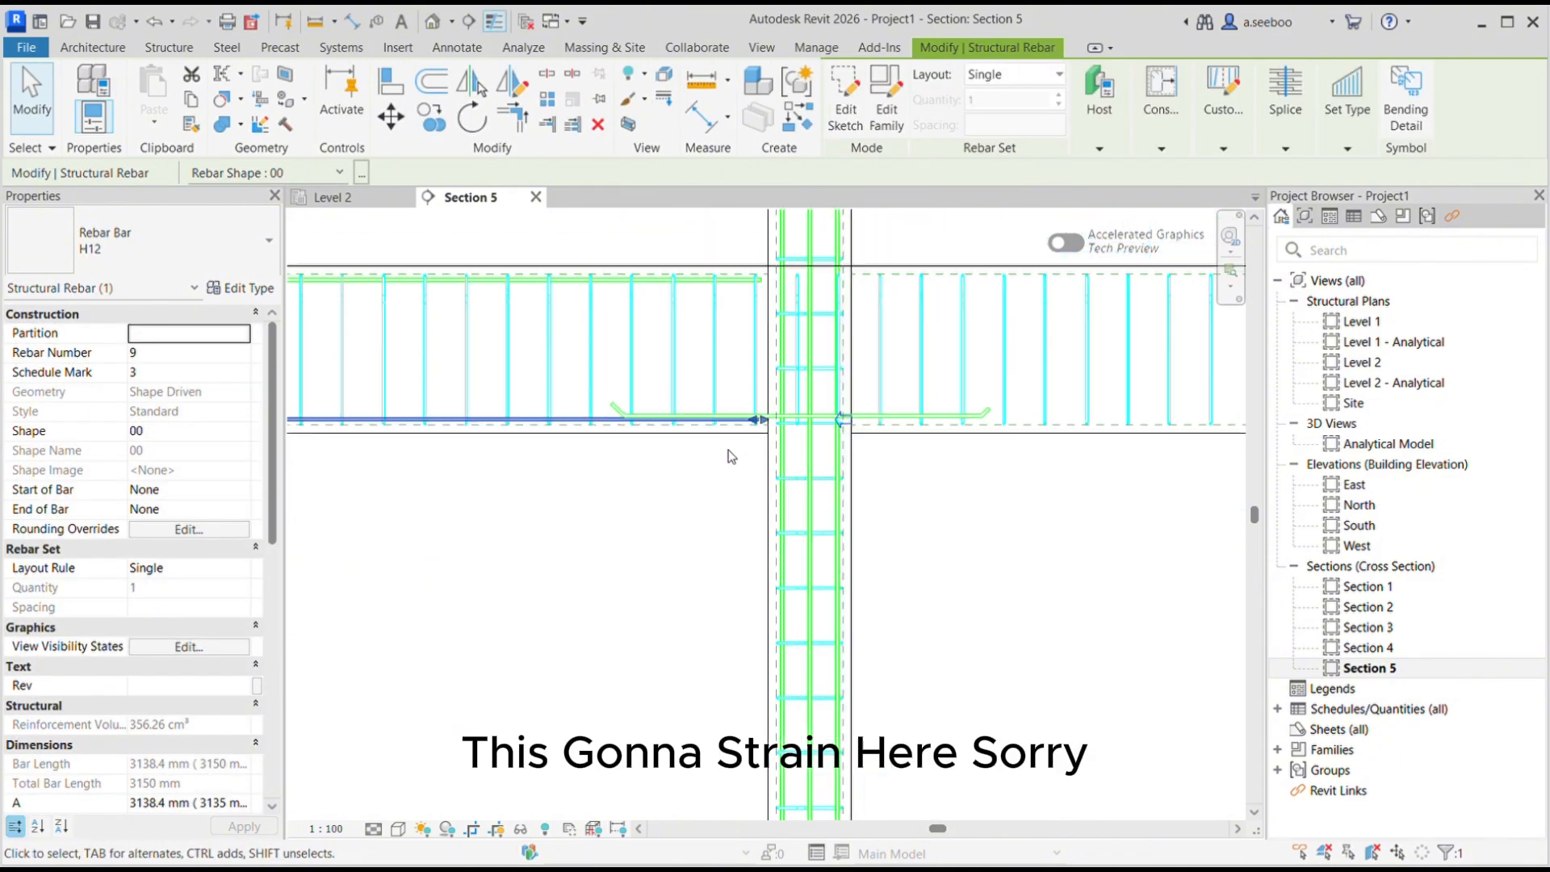
scroll(968, 466, down, 2)
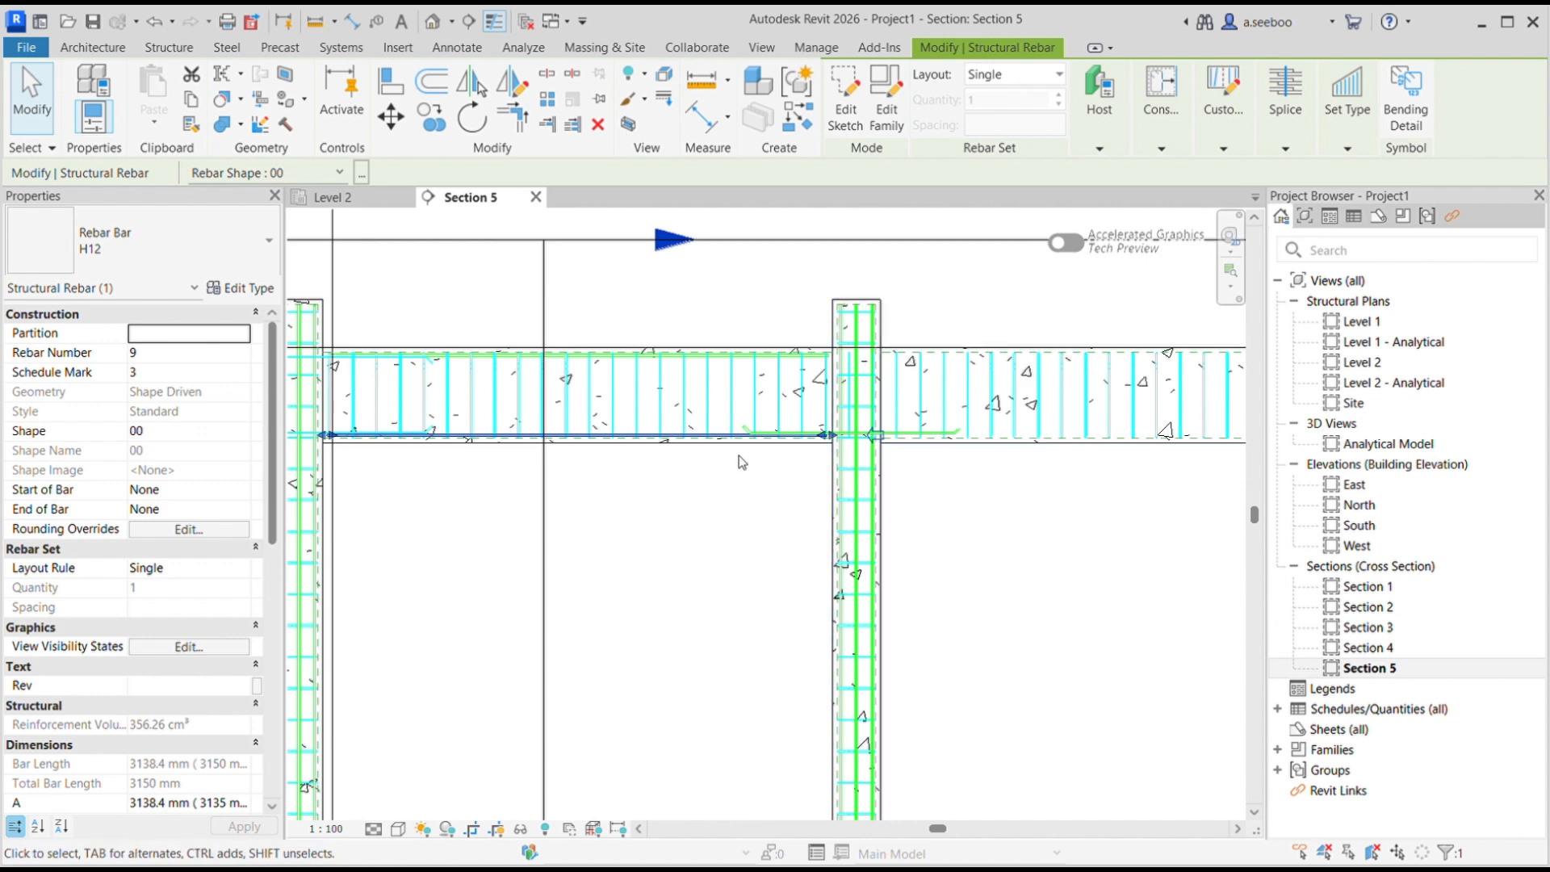
middle_drag(711, 474, 604, 463)
scroll(740, 368, up, 1)
scroll(741, 369, up, 1)
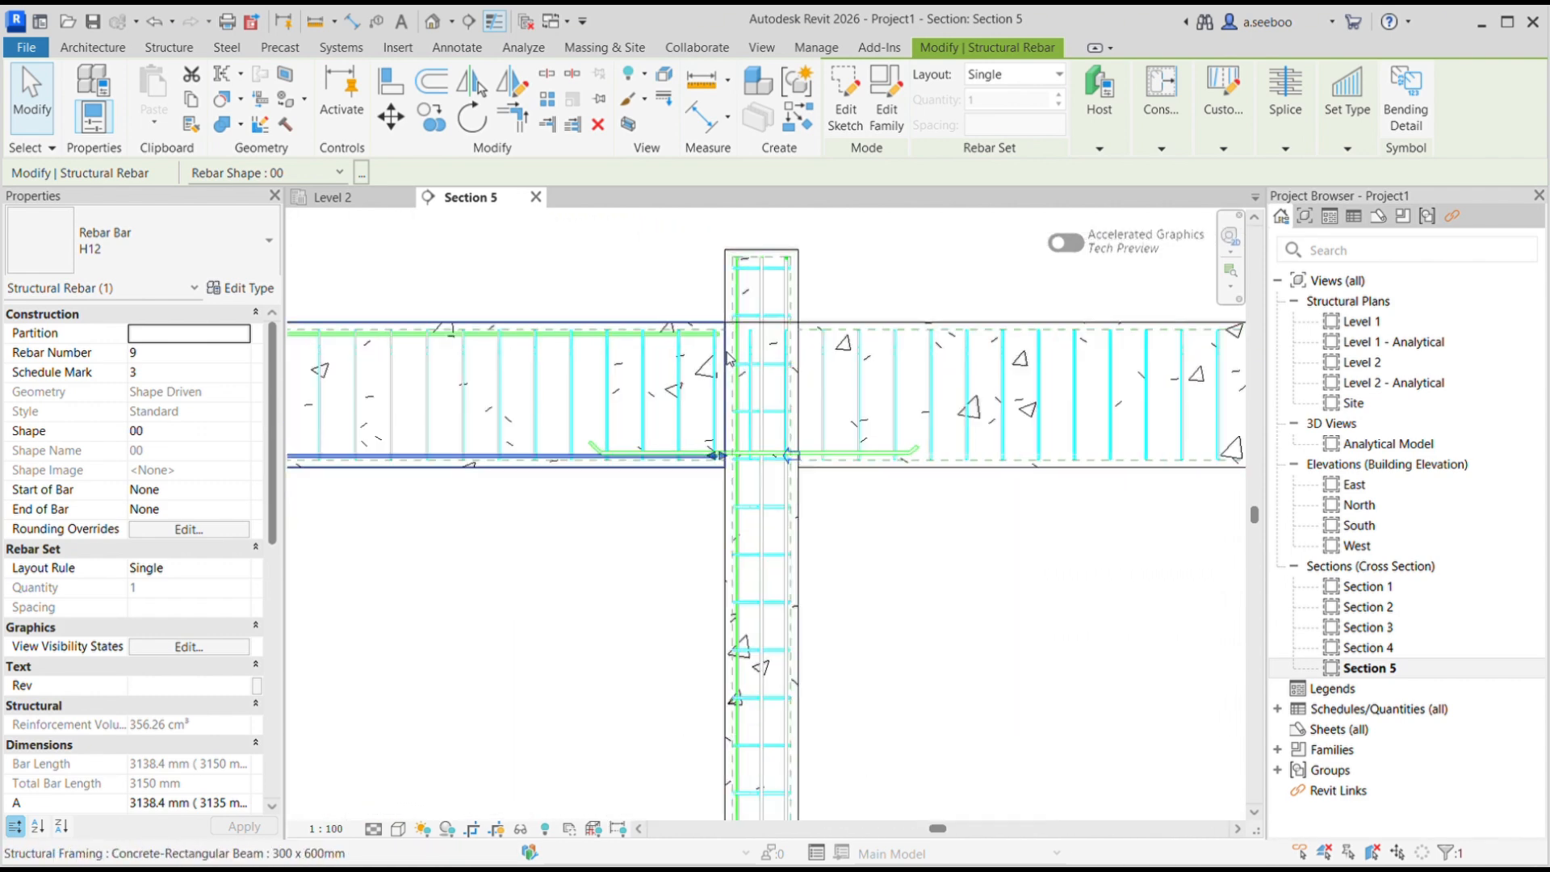
click(847, 322)
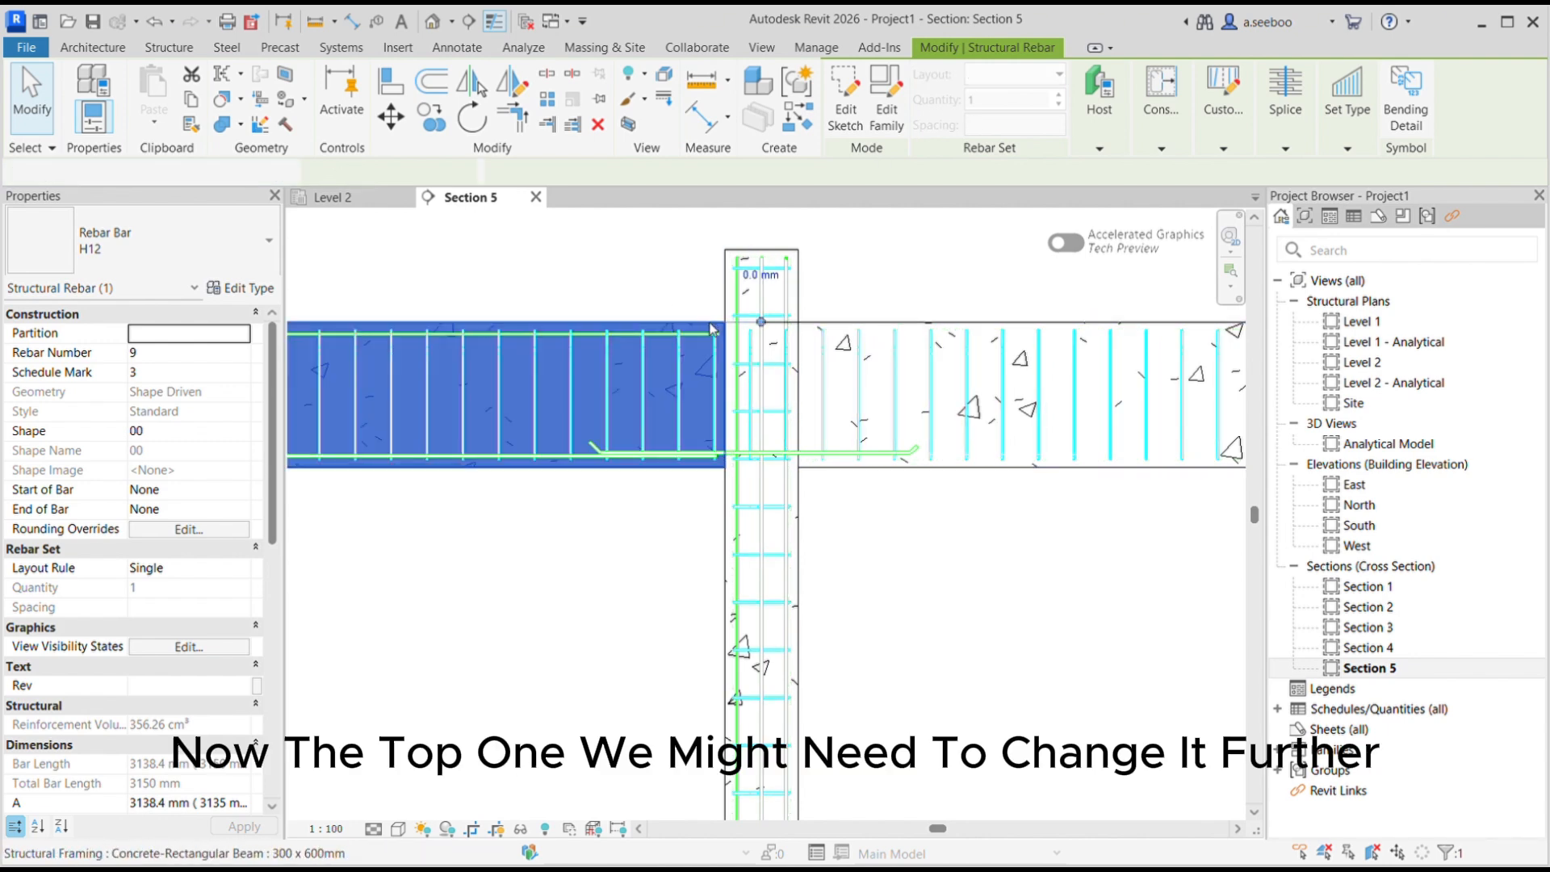
click(1300, 90)
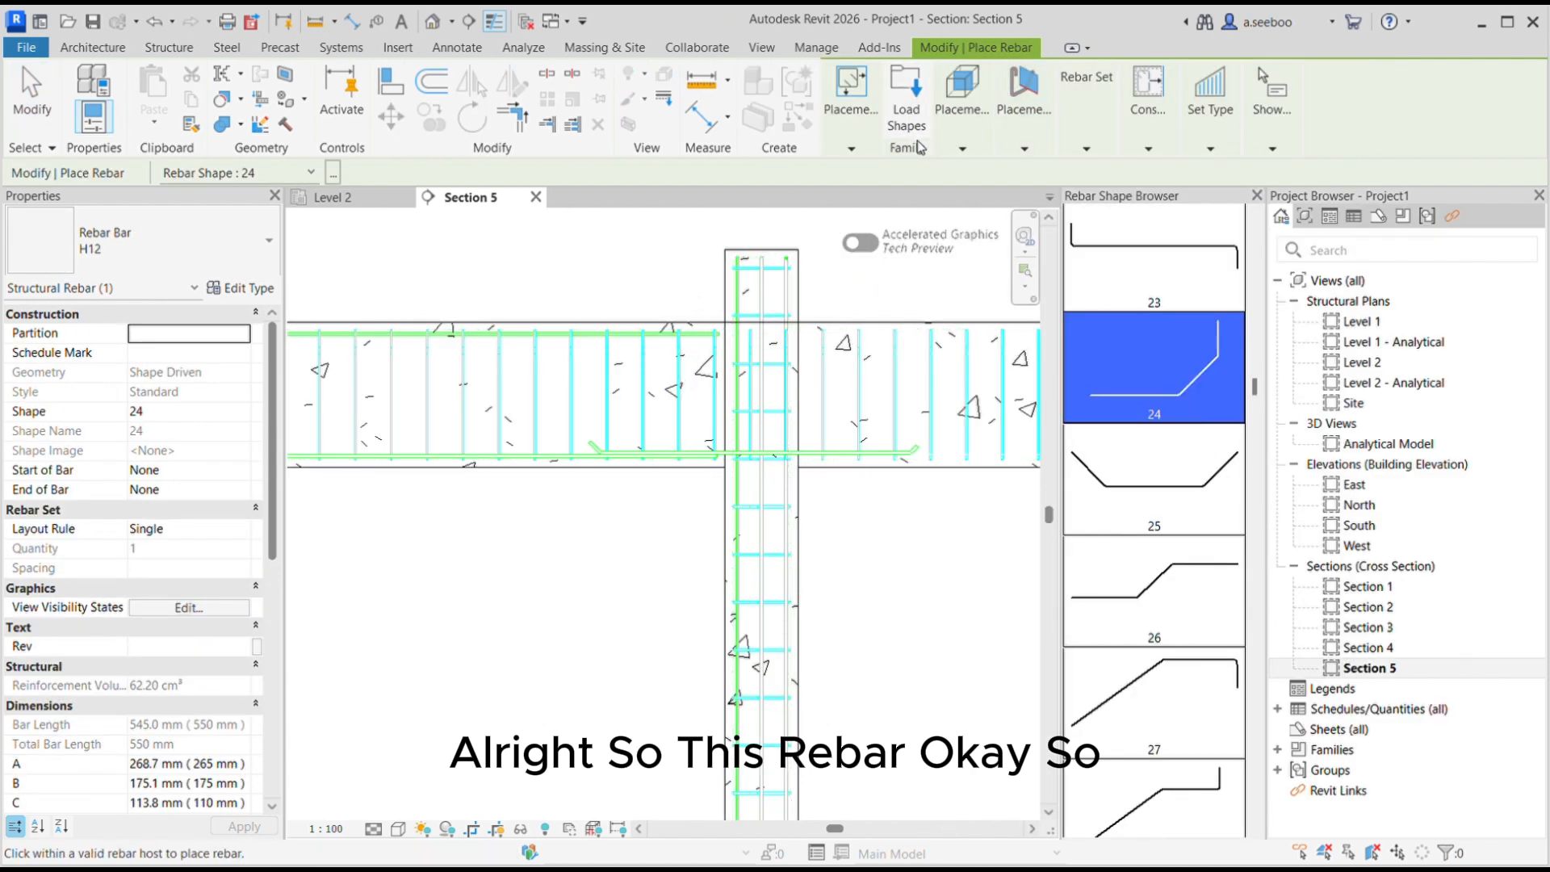
click(998, 198)
click(559, 352)
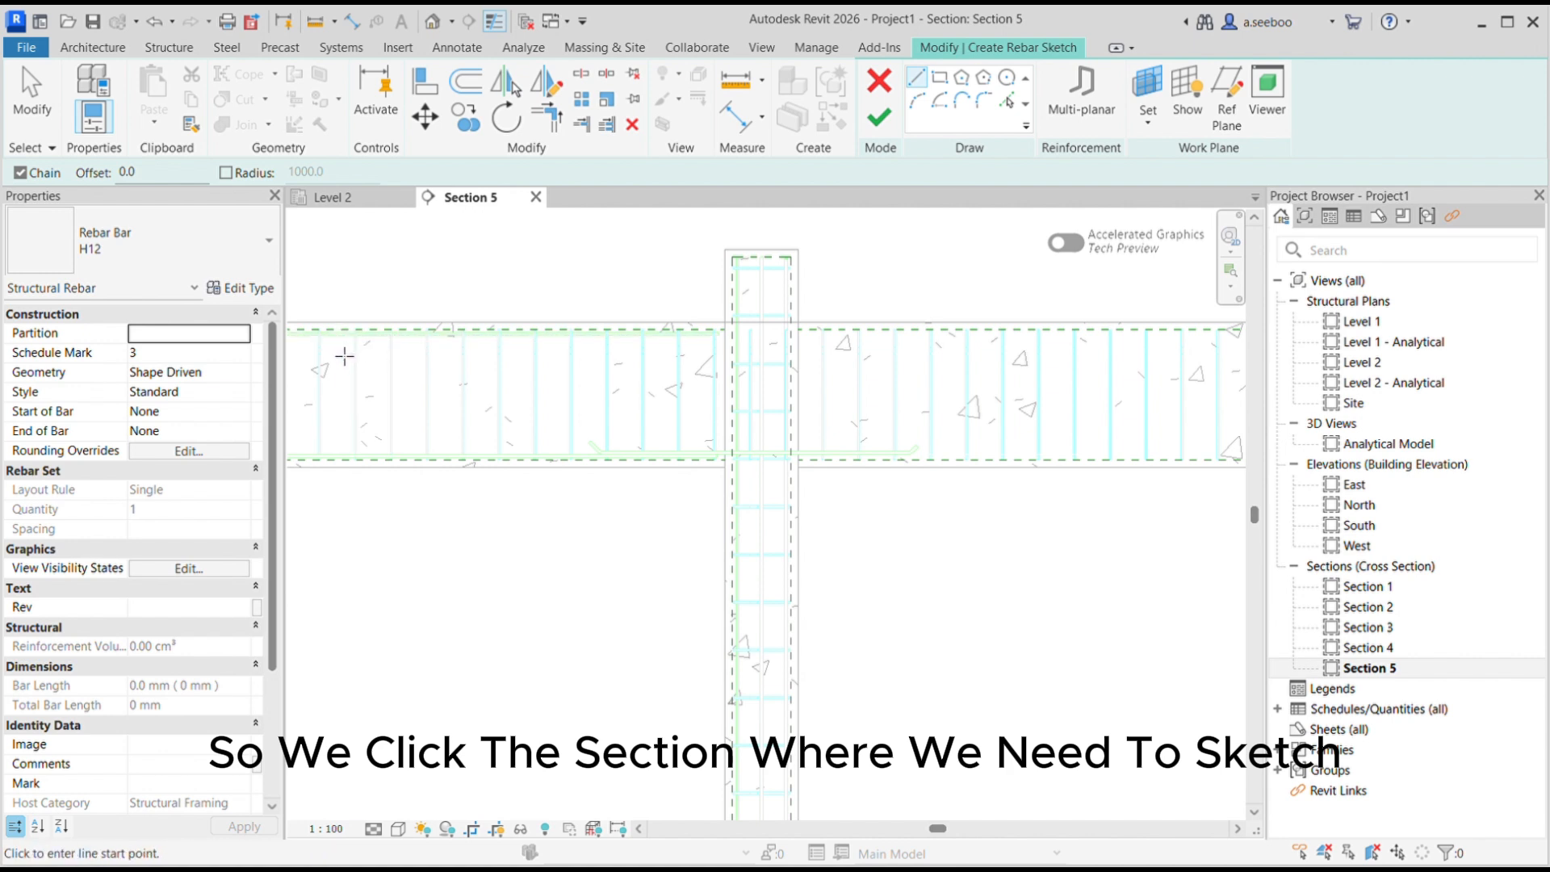
click(336, 347)
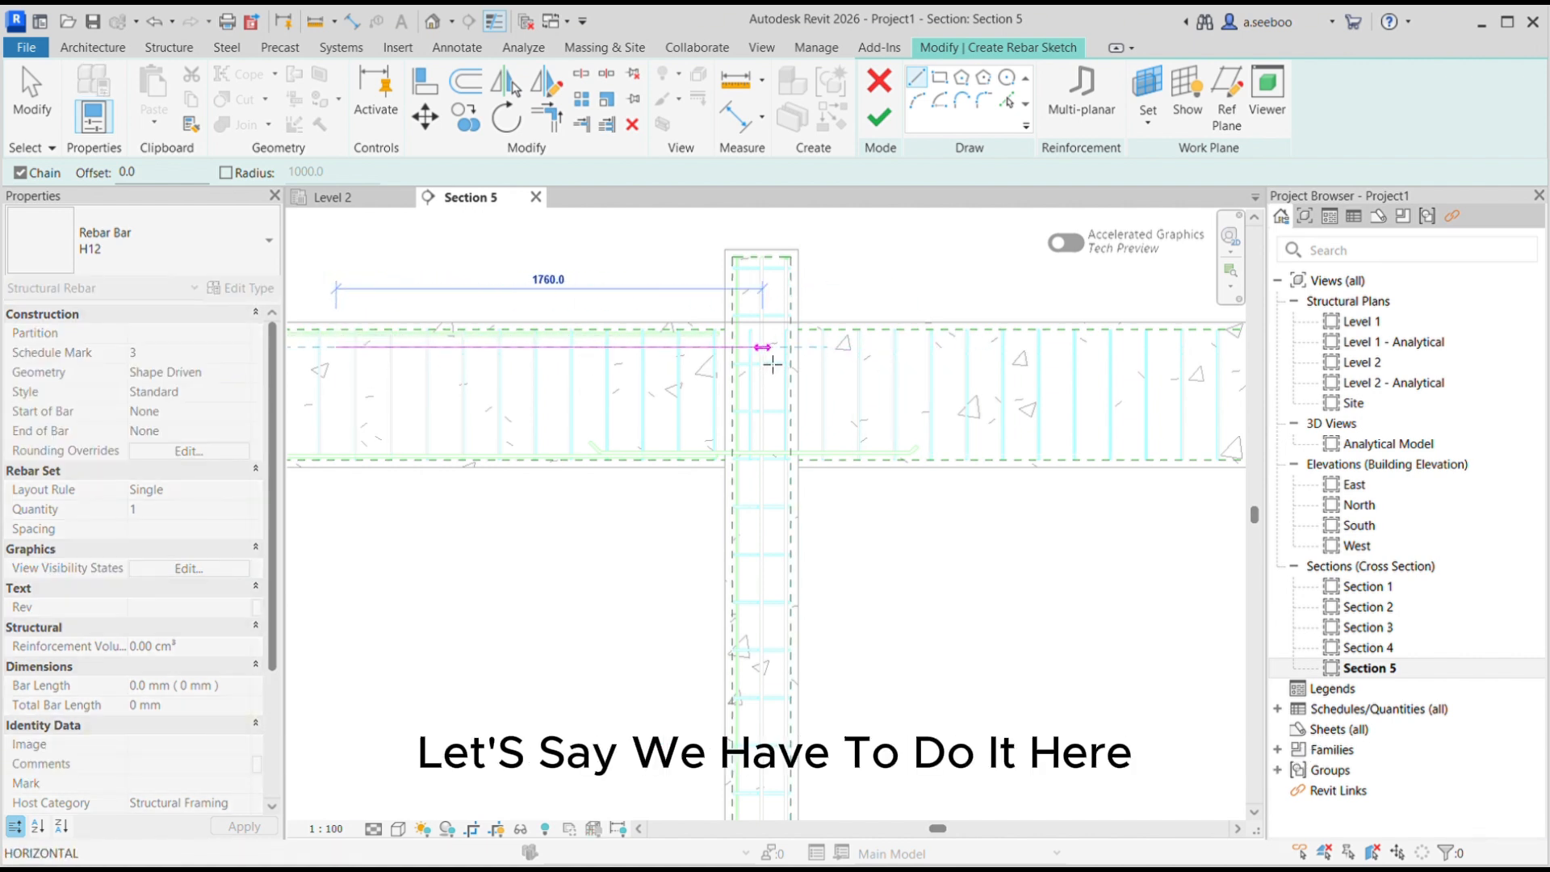
scroll(772, 365, up, 3)
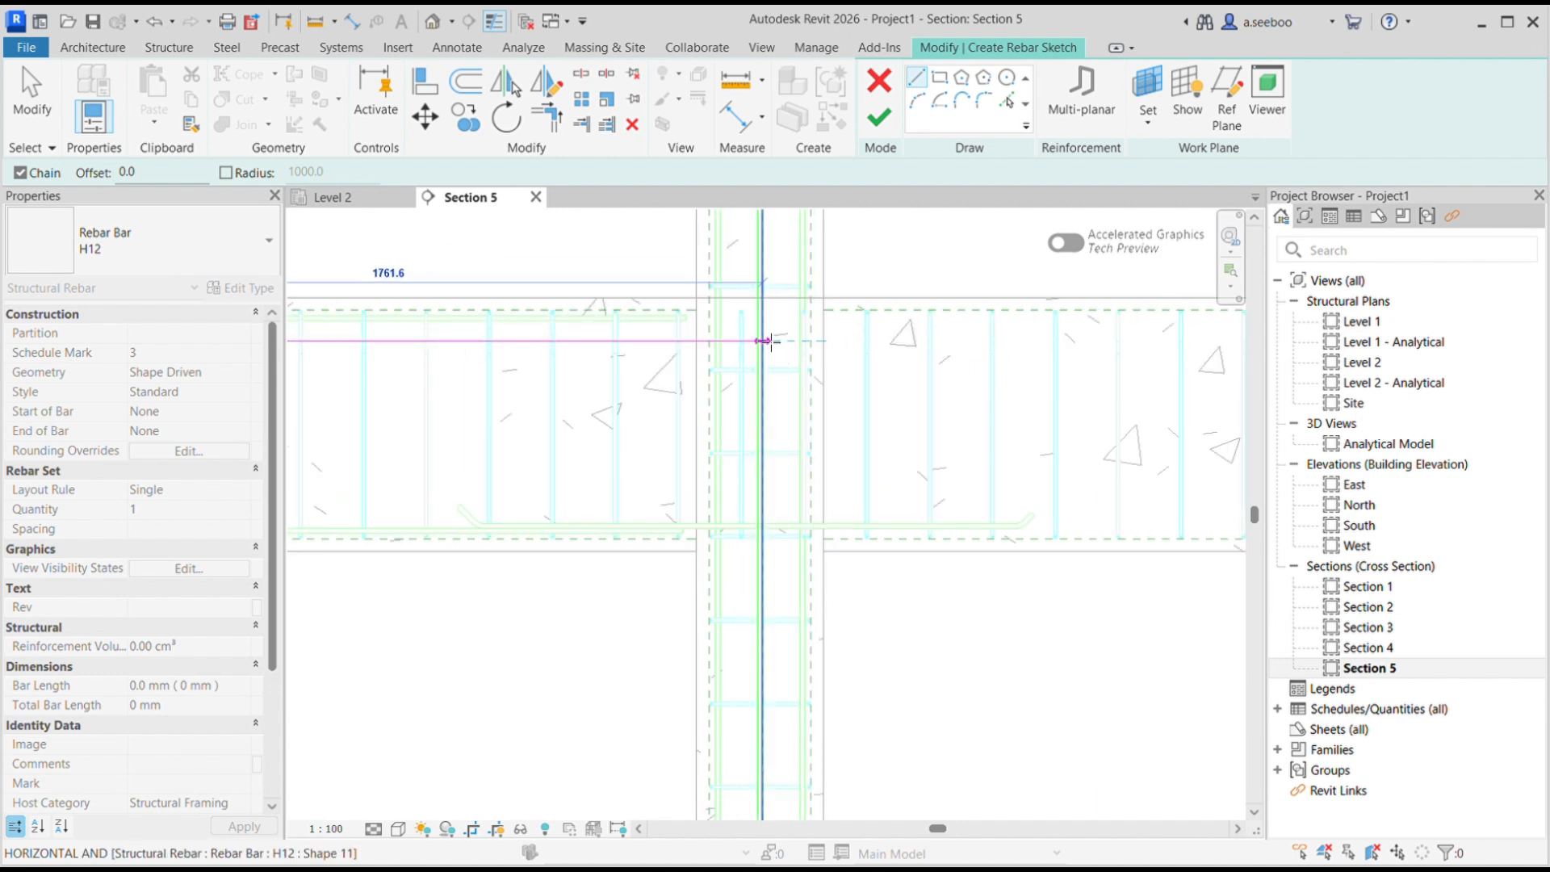
click(771, 340)
key(Escape)
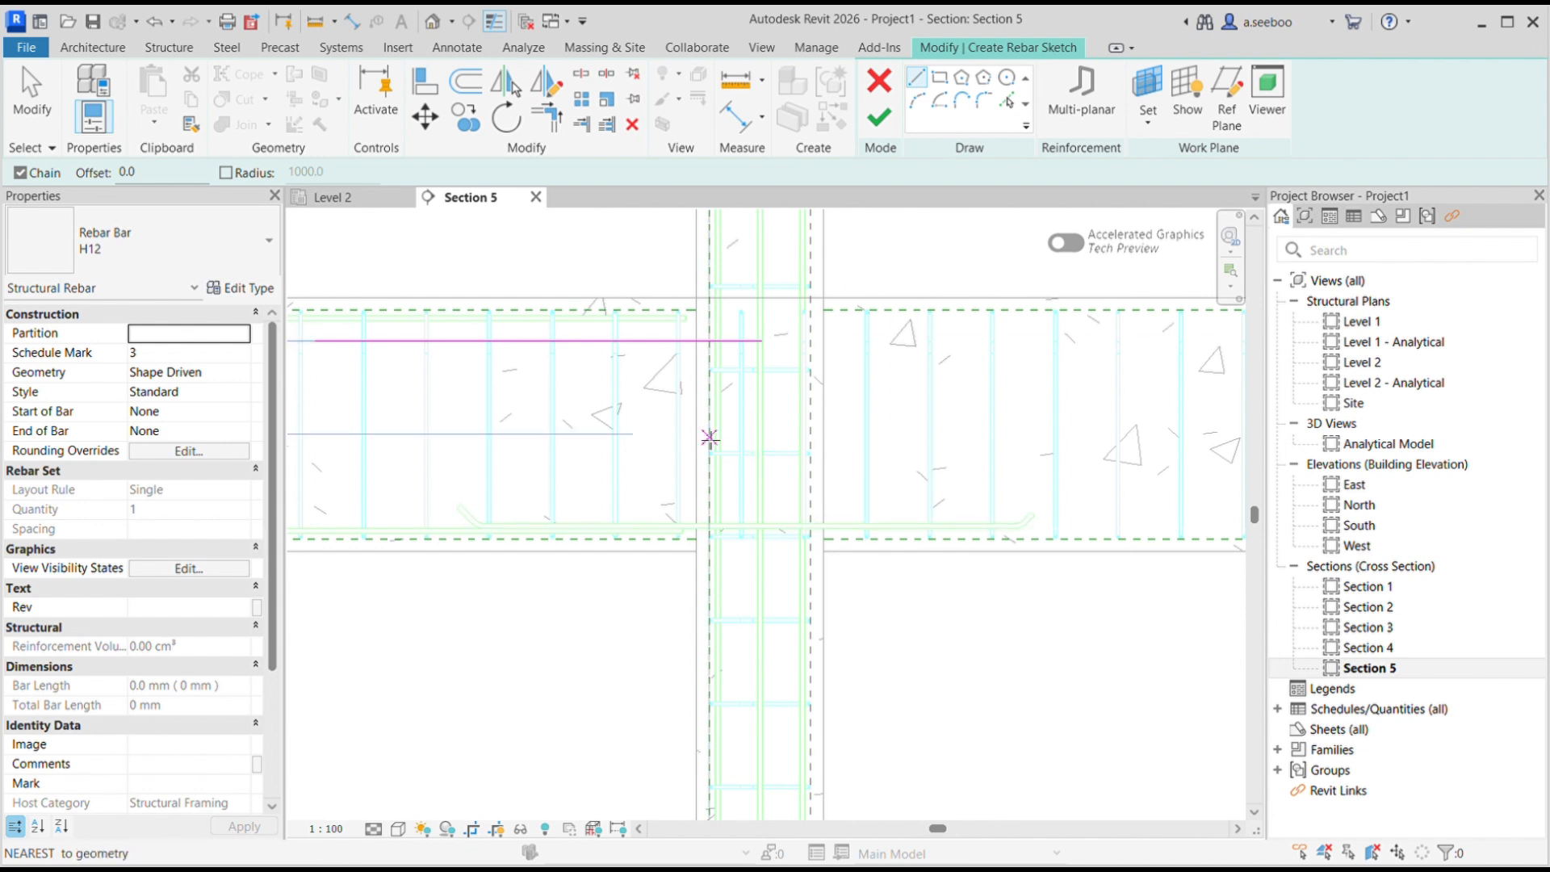
- Add a hook about 40 mm long, angled 45° downward, at the top bar's free end, finish the sketch and change its type to H25
middle_drag(721, 395, 899, 391)
middle_drag(582, 361, 838, 344)
click(451, 318)
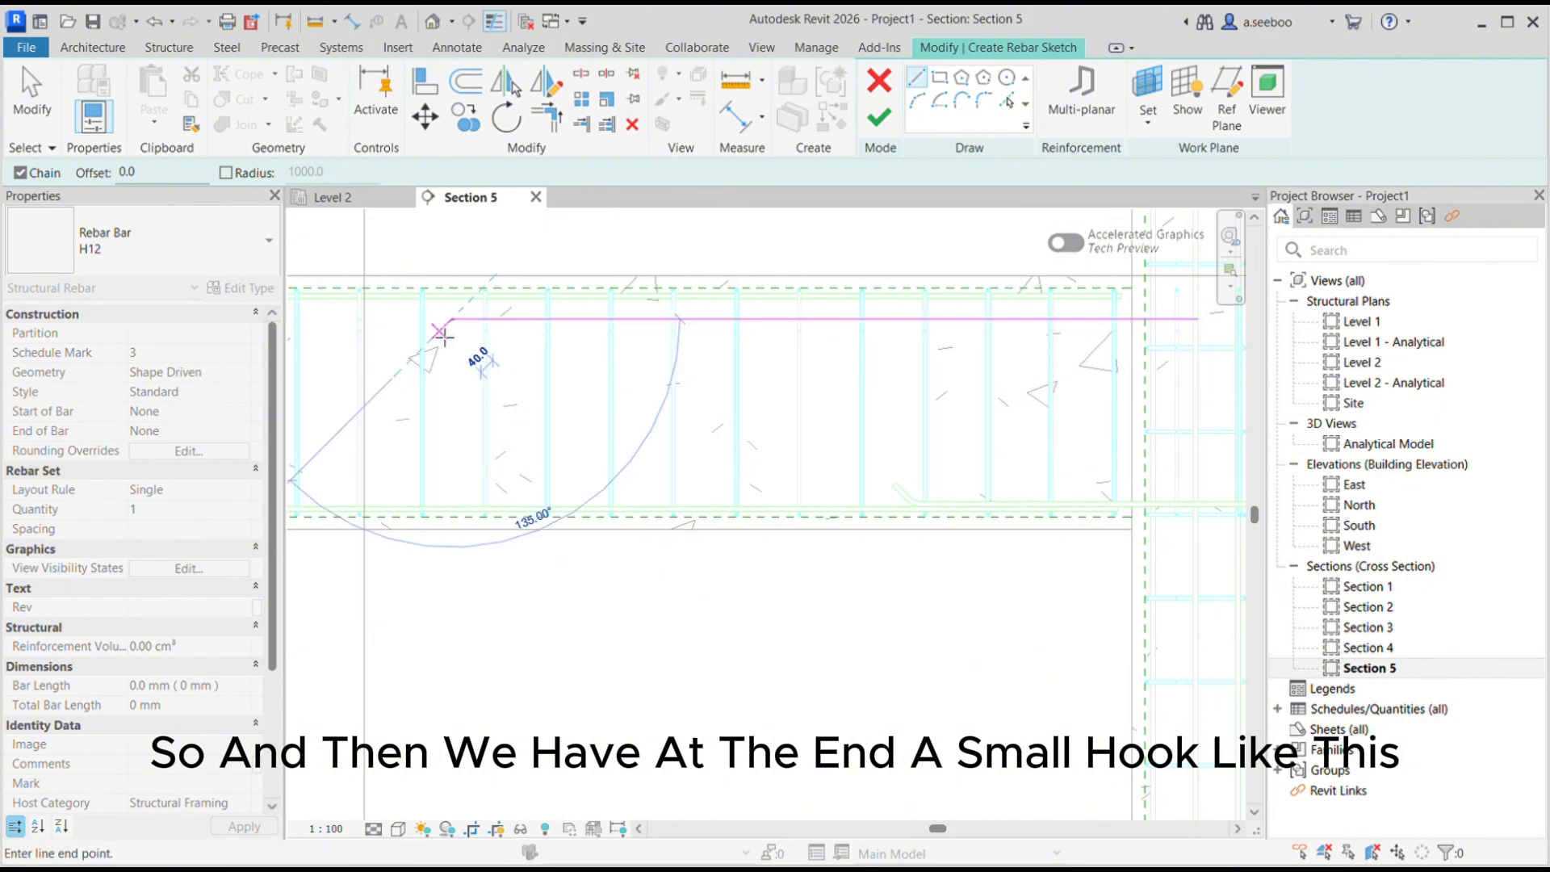
click(442, 330)
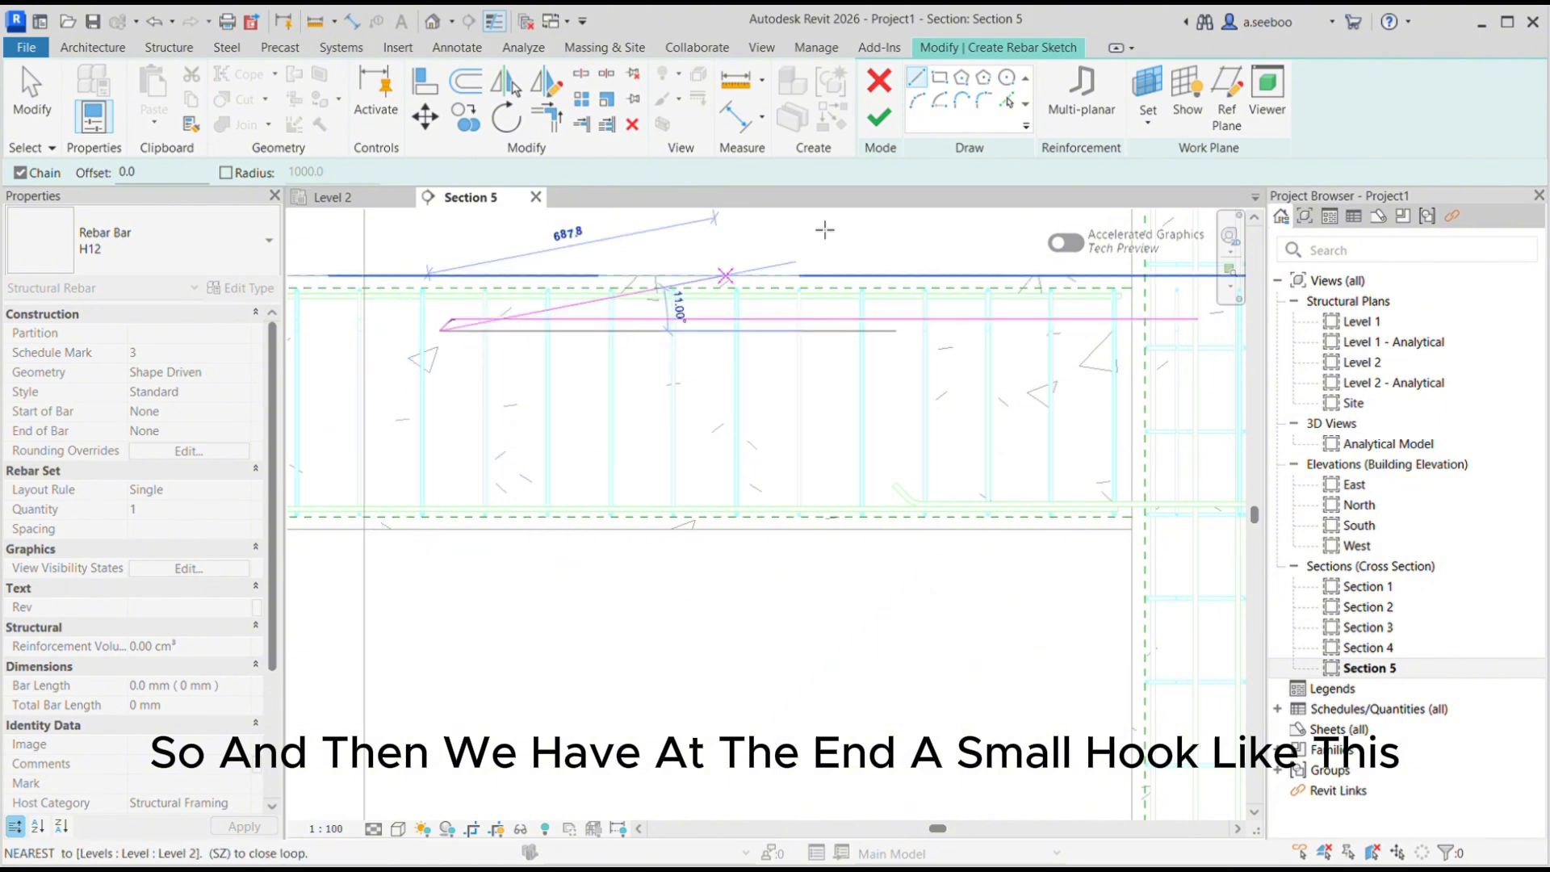
click(879, 117)
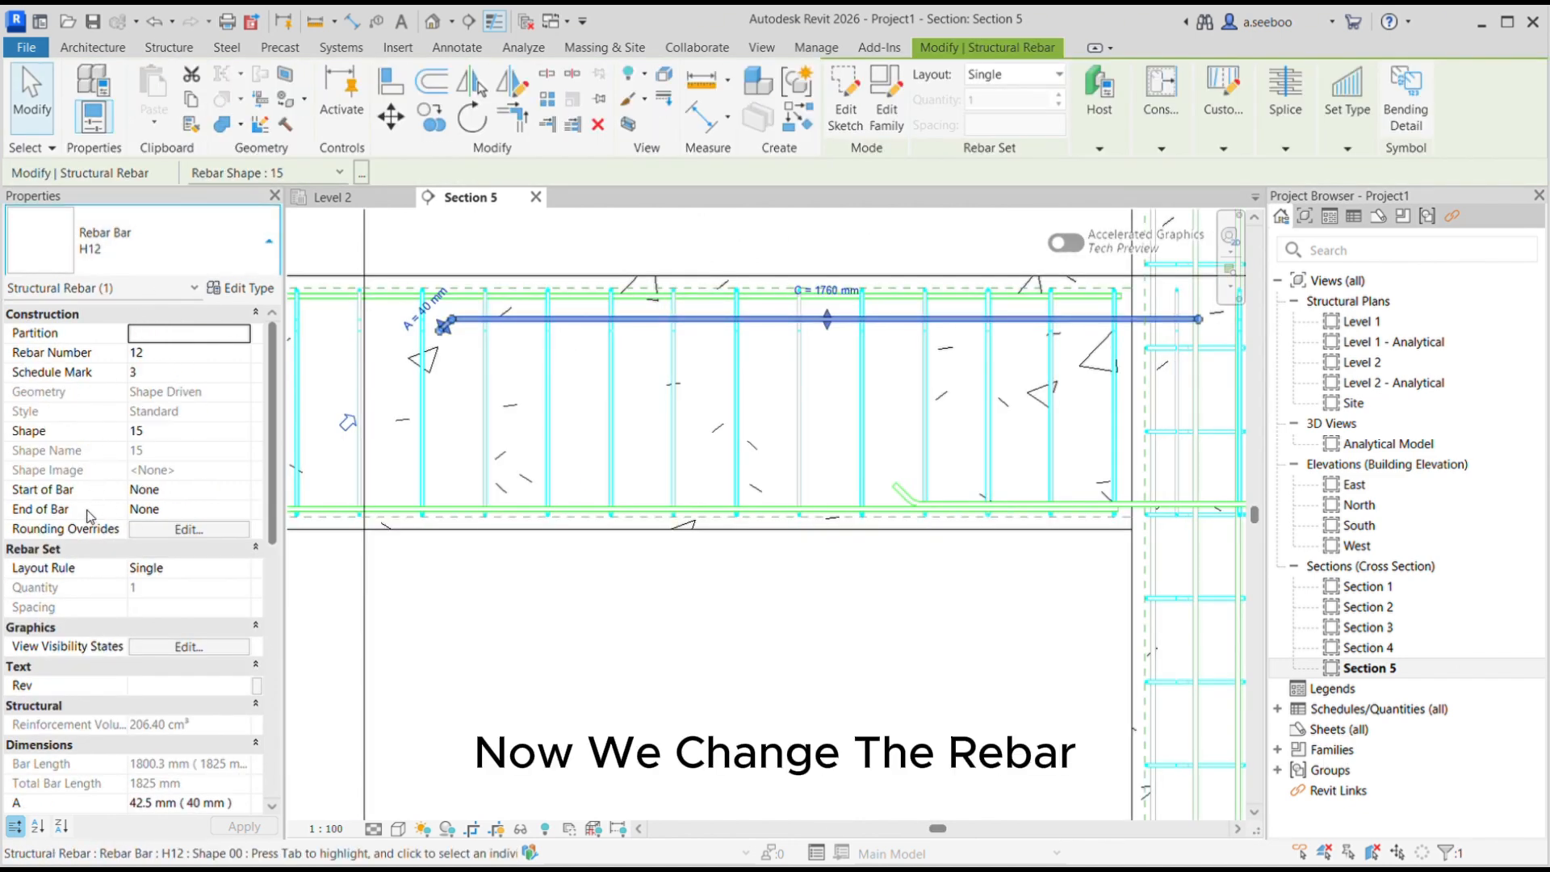
click(82, 486)
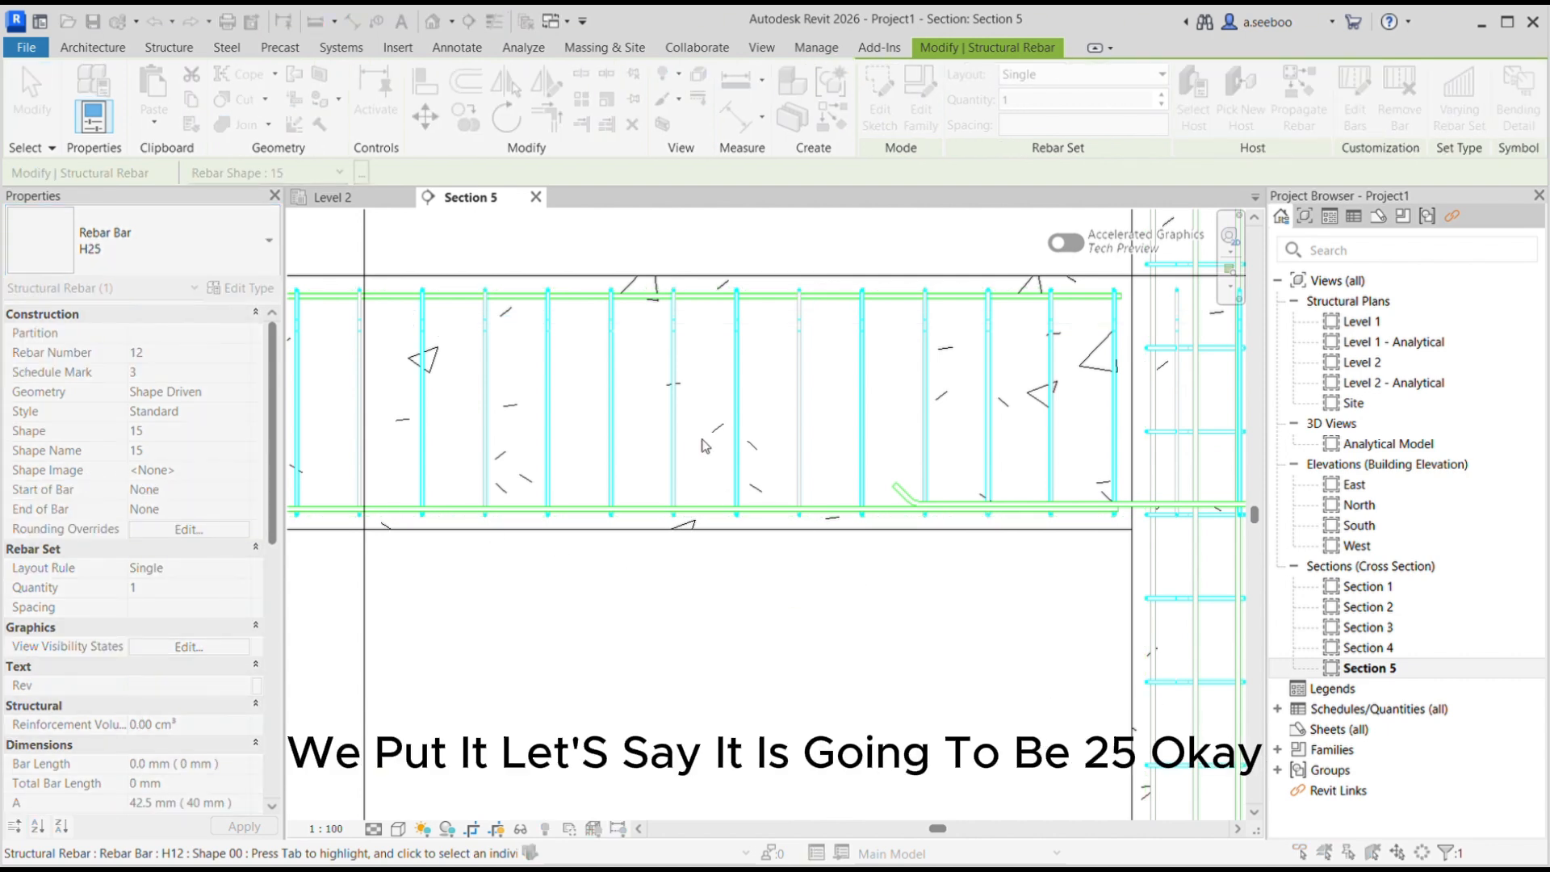
scroll(924, 492, down, 3)
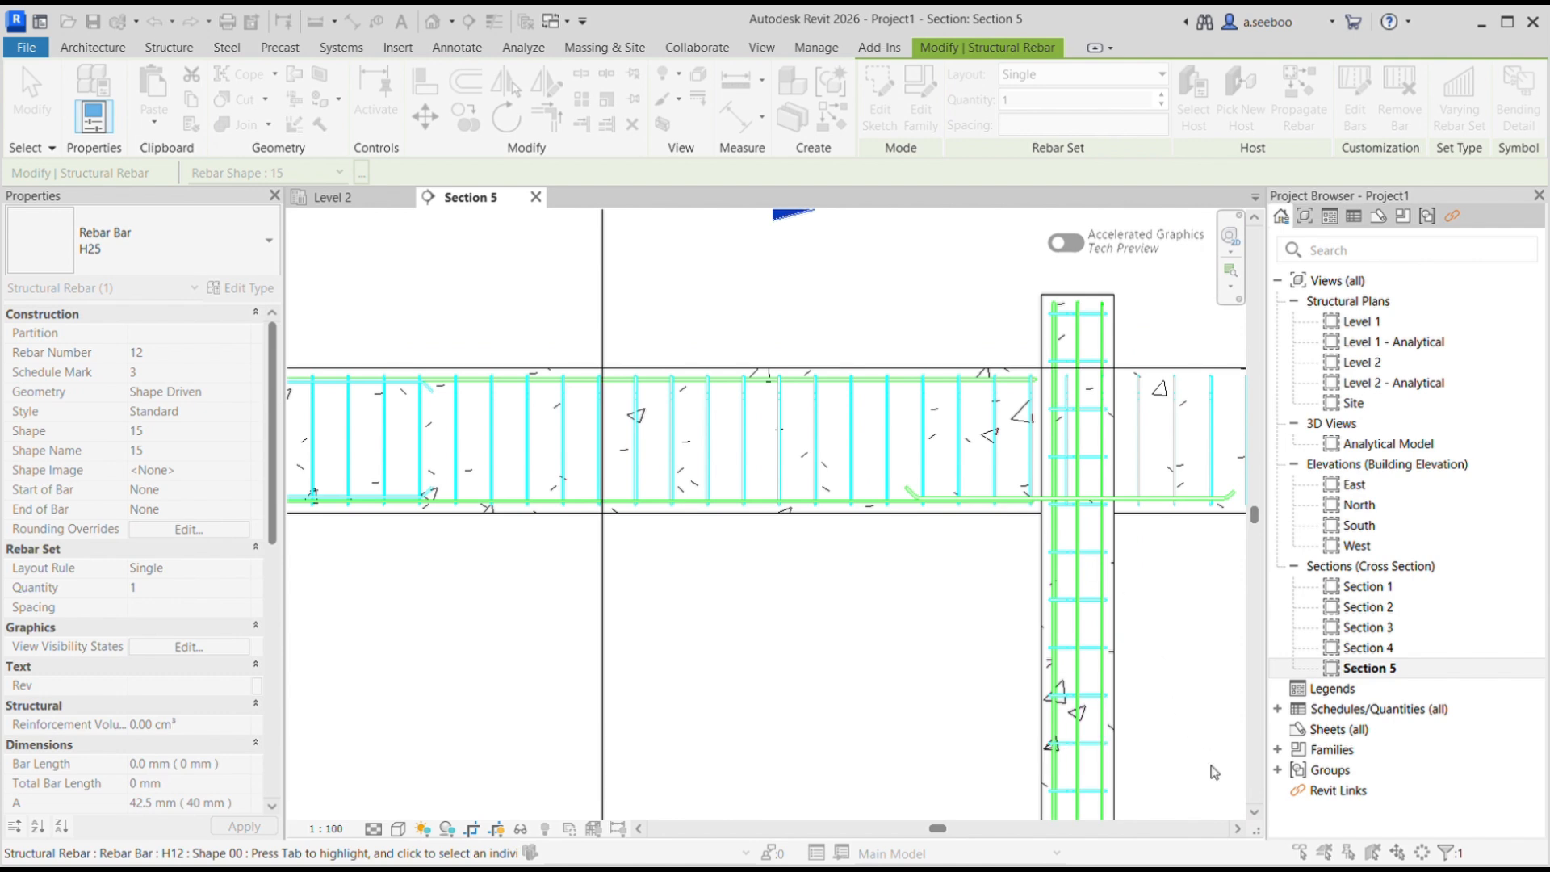
- Try to change the hooked top bar's type to H25
key(Escape)
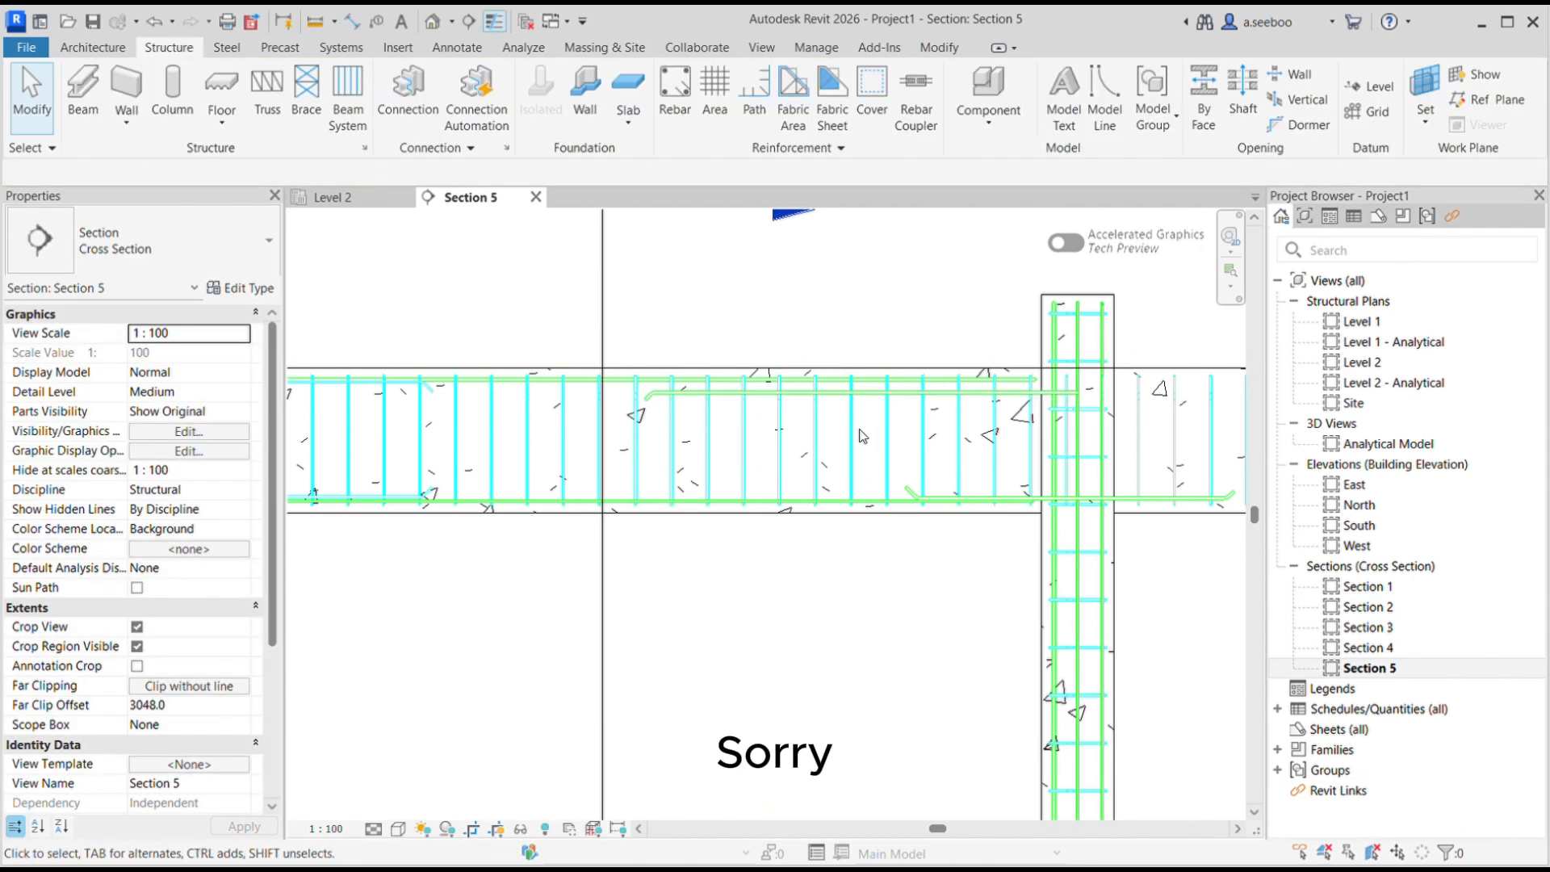
scroll(937, 443, up, 1)
middle_drag(940, 444, 893, 412)
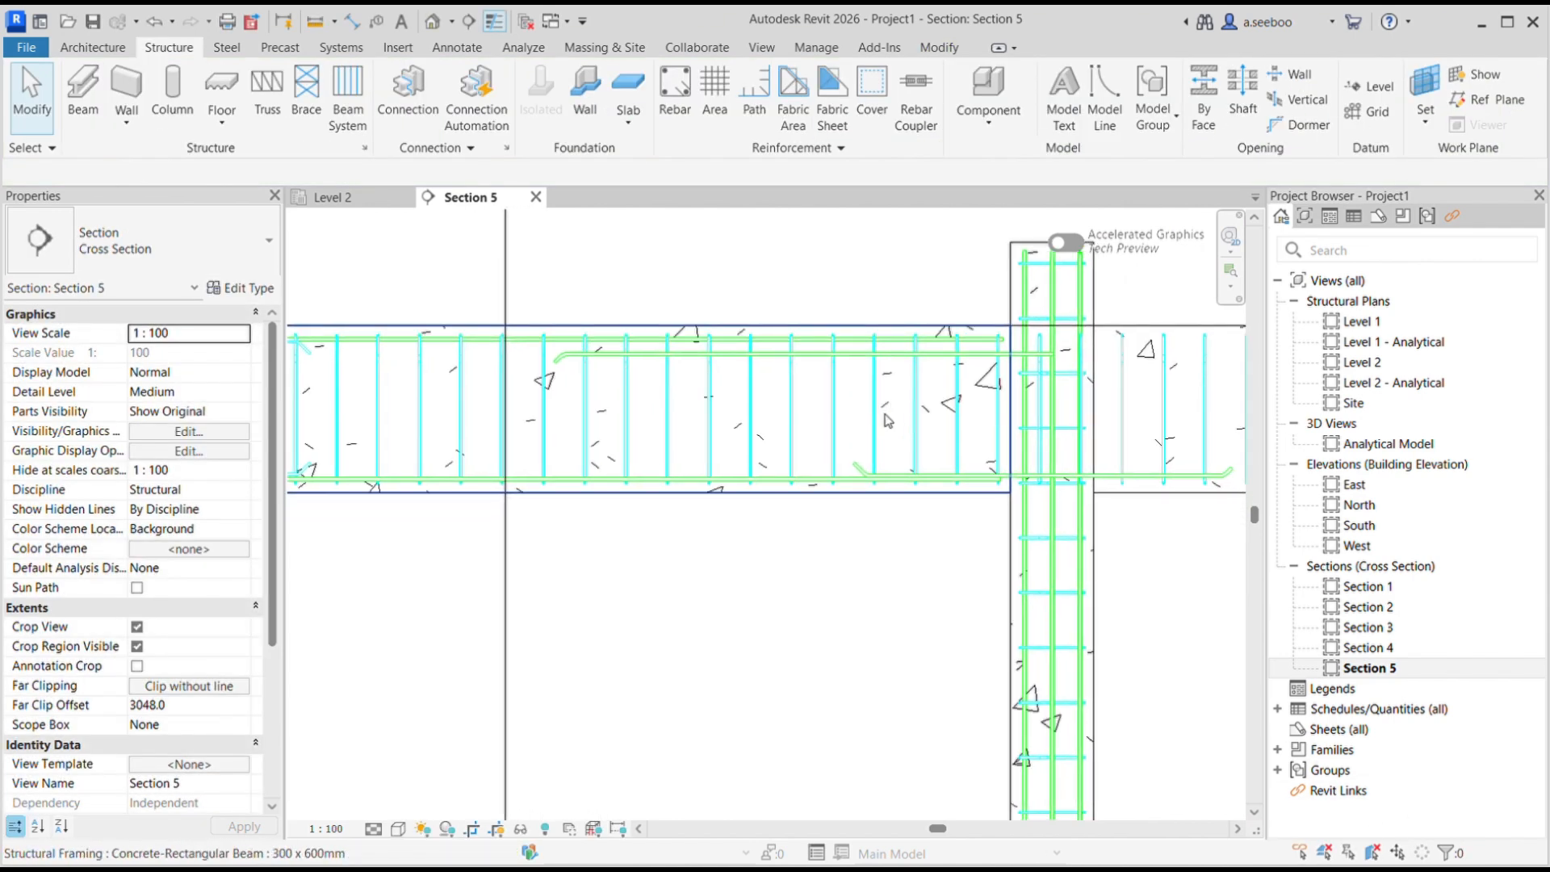
click(853, 356)
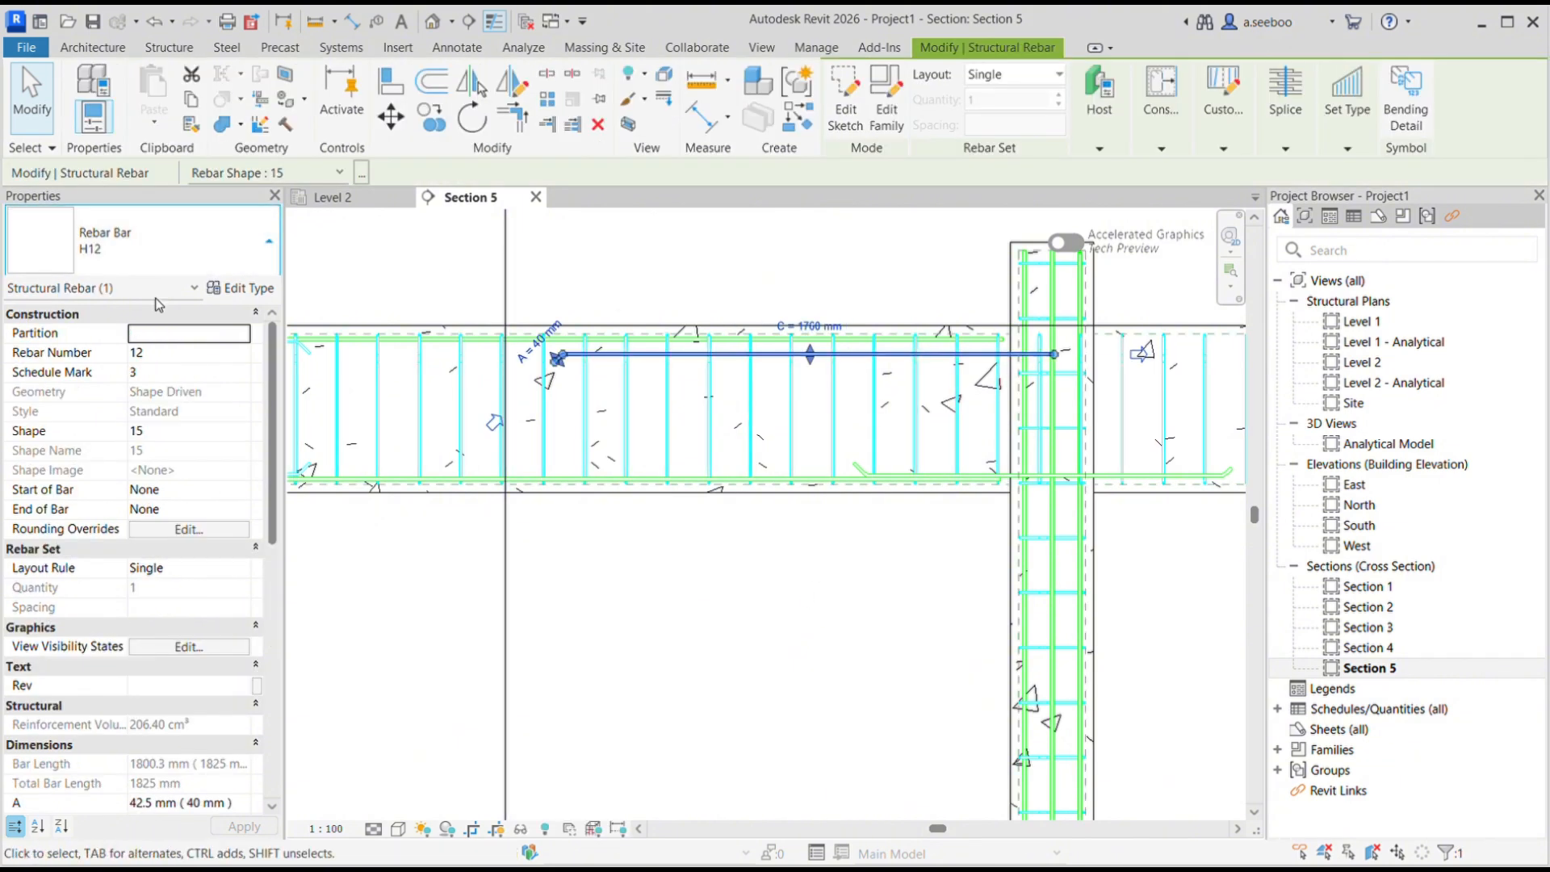
key(Delete)
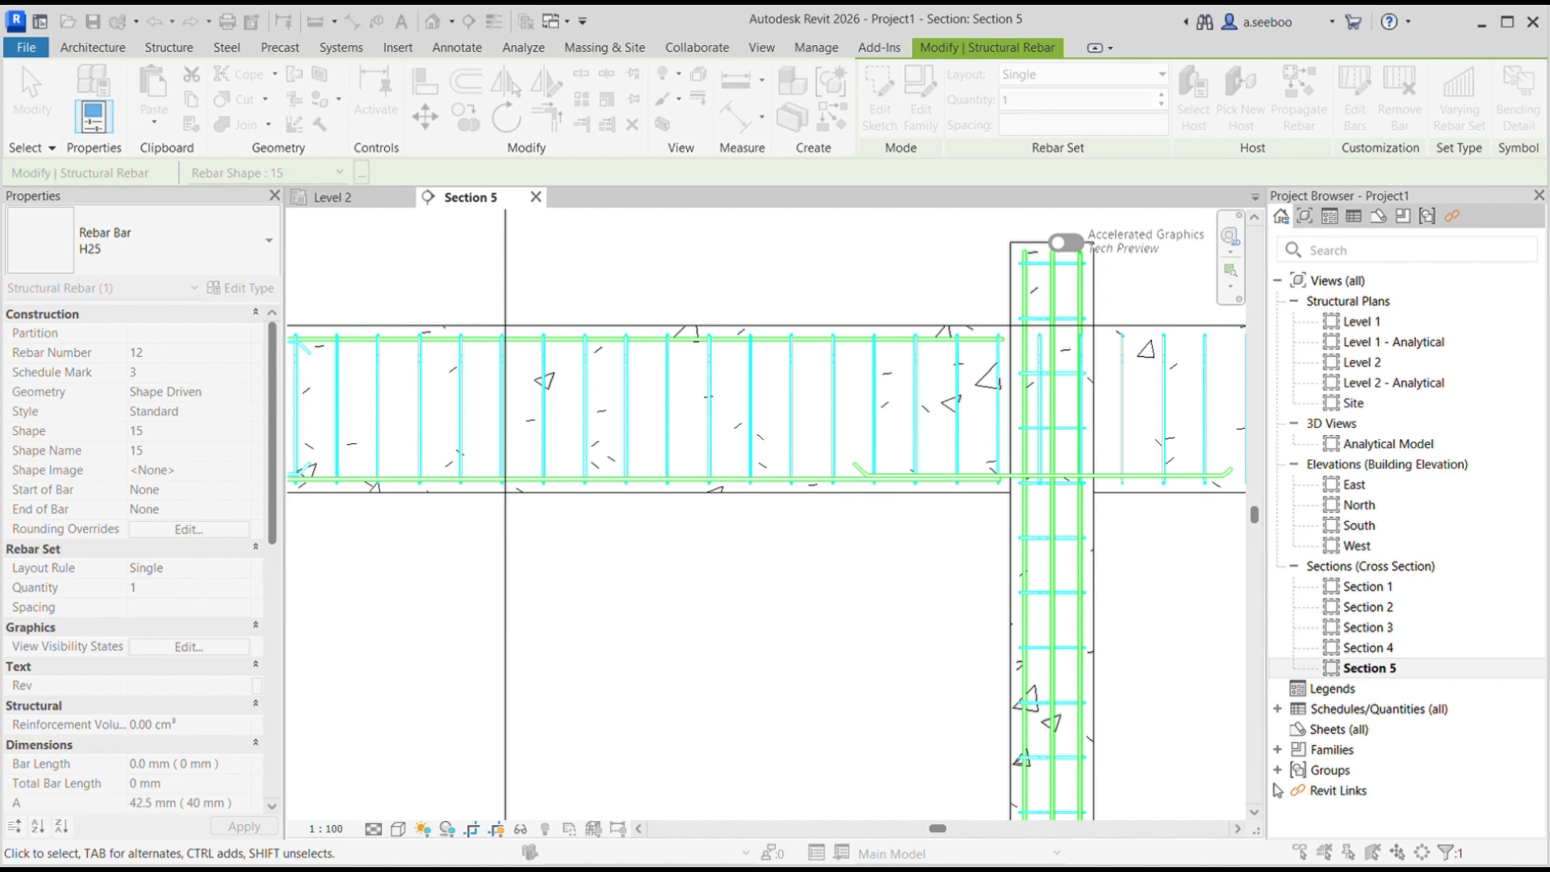
key(Escape)
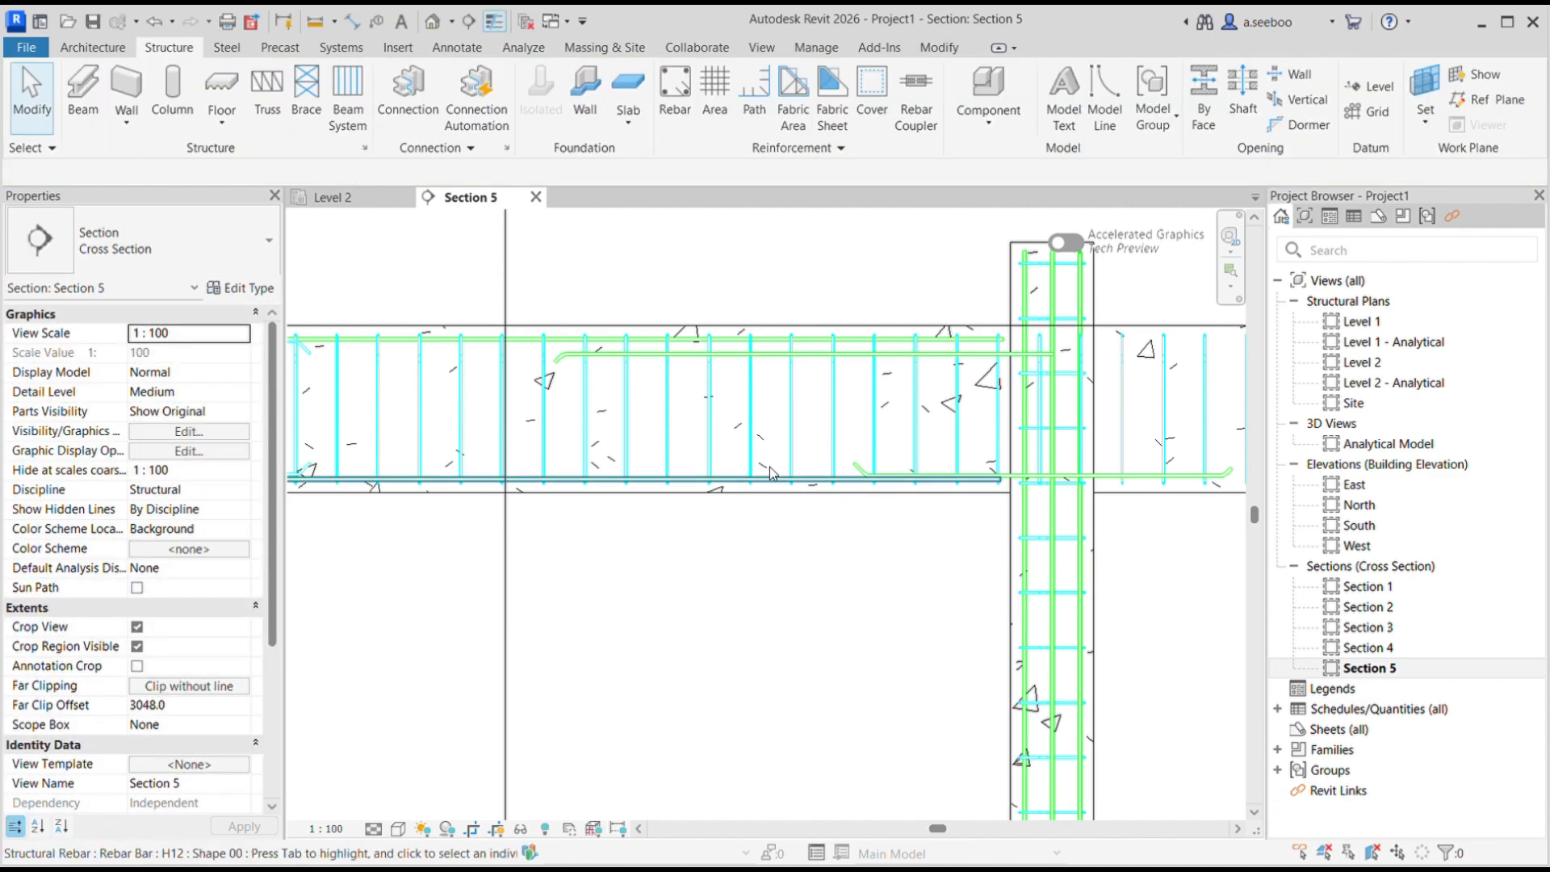
- Move the hooked top bar's straight segment up to just below the beam's top bar, making it about 1720 mm long with a 100 mm hook leg
scroll(844, 370, up, 3)
click(785, 359)
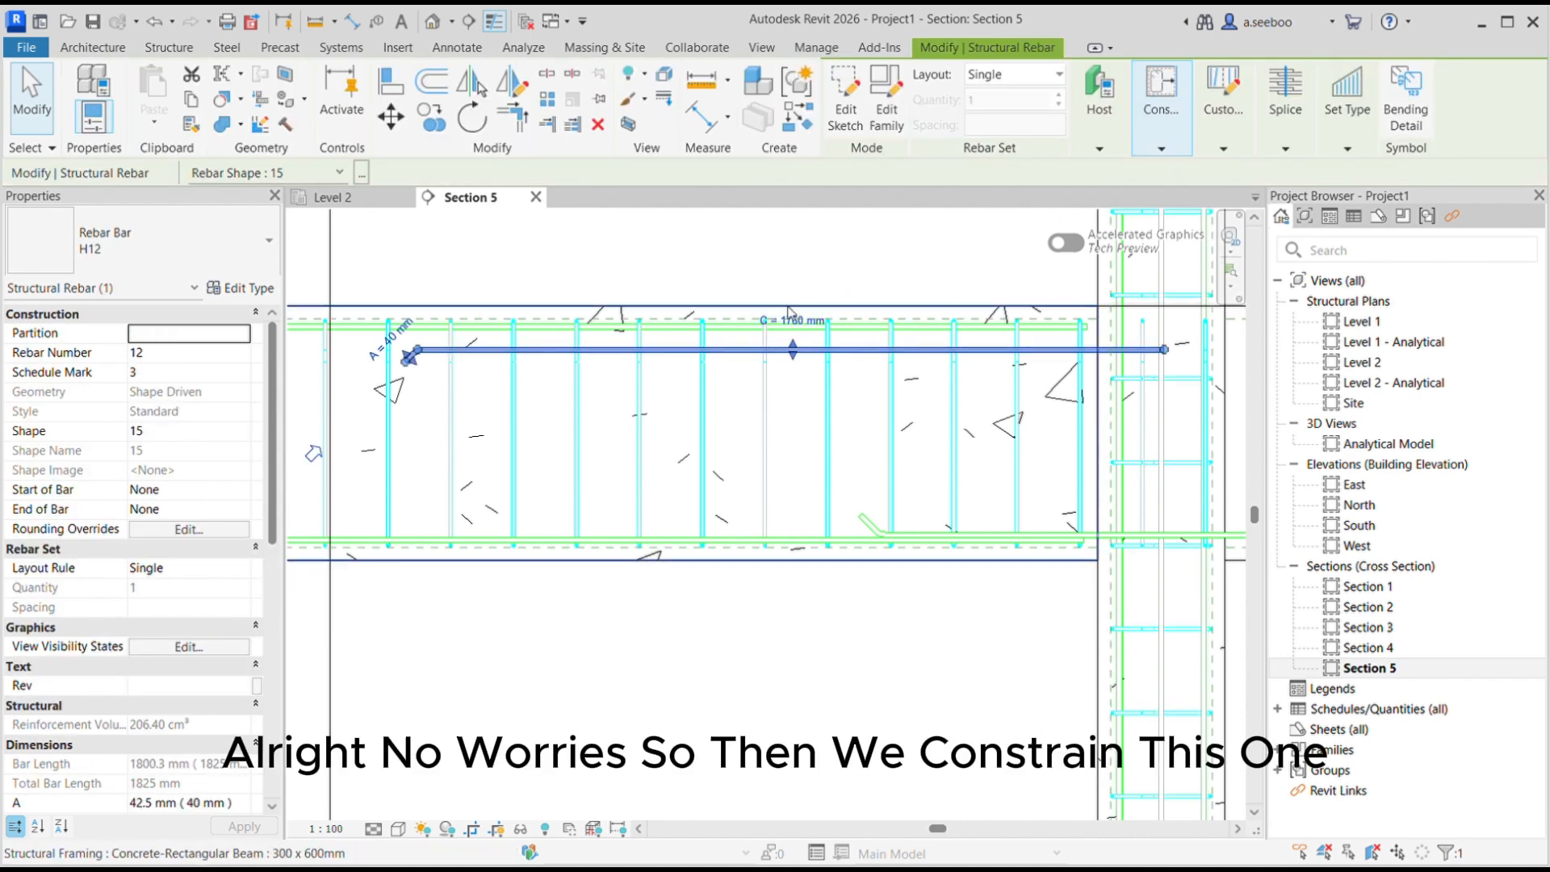
click(781, 326)
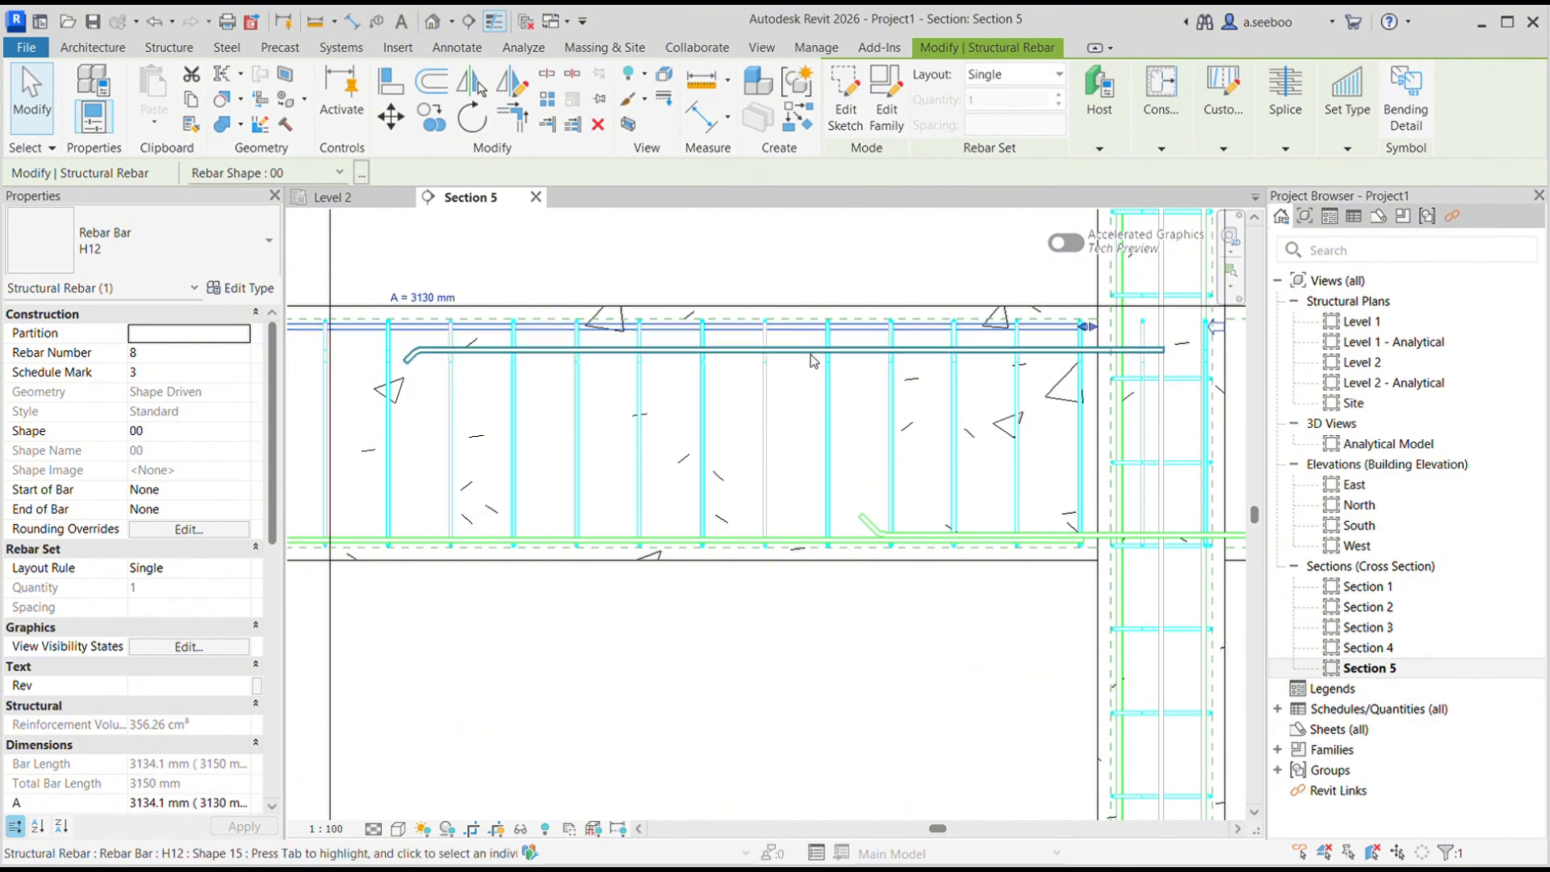
click(796, 349)
drag(799, 351, 801, 332)
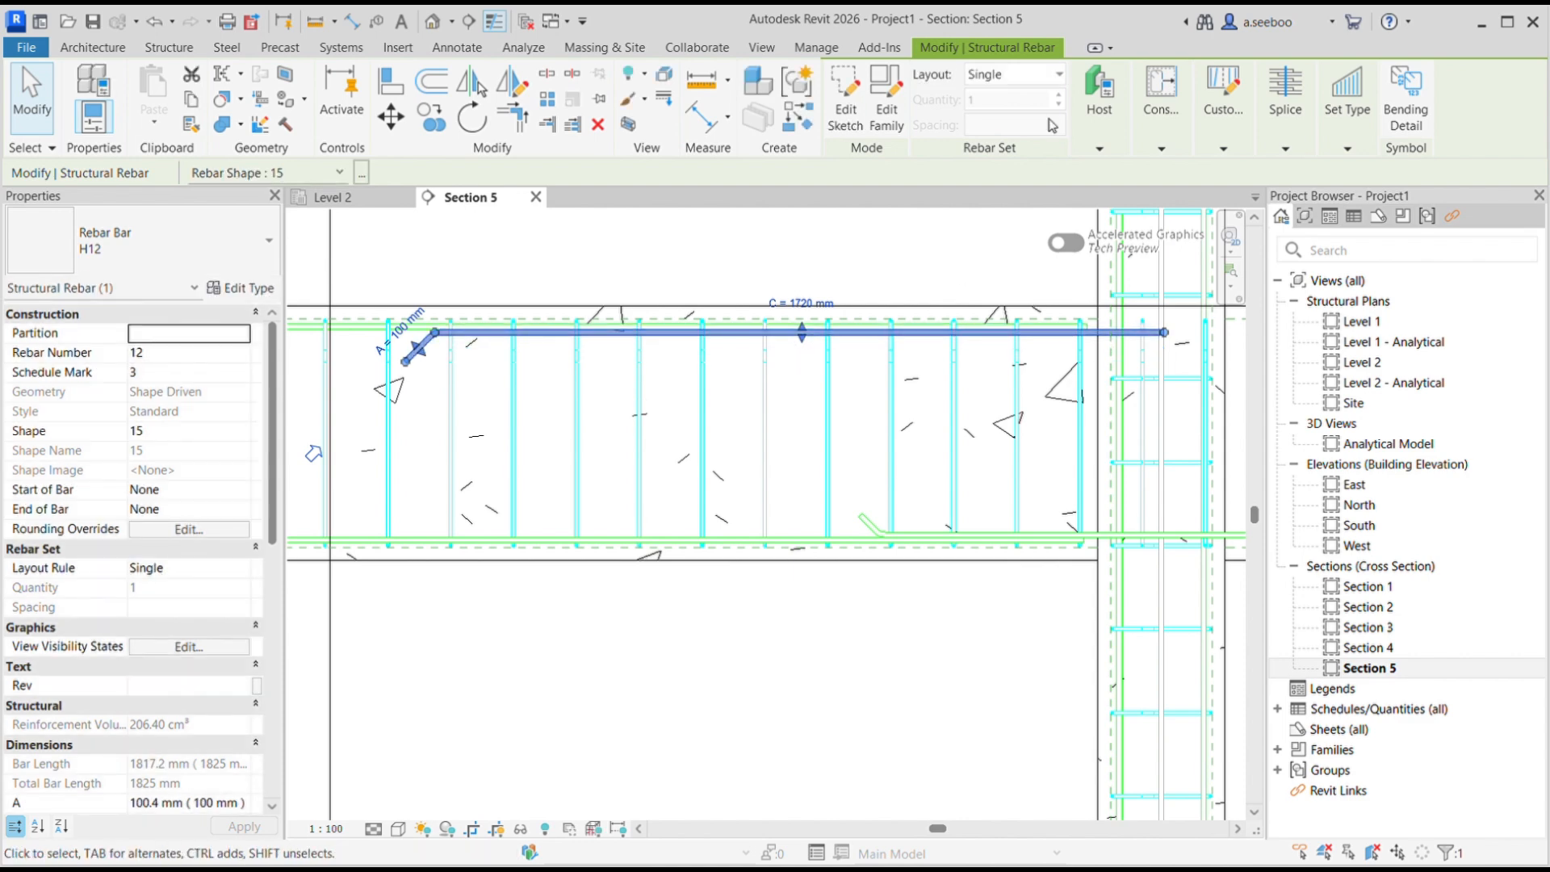
scroll(817, 305, up, 3)
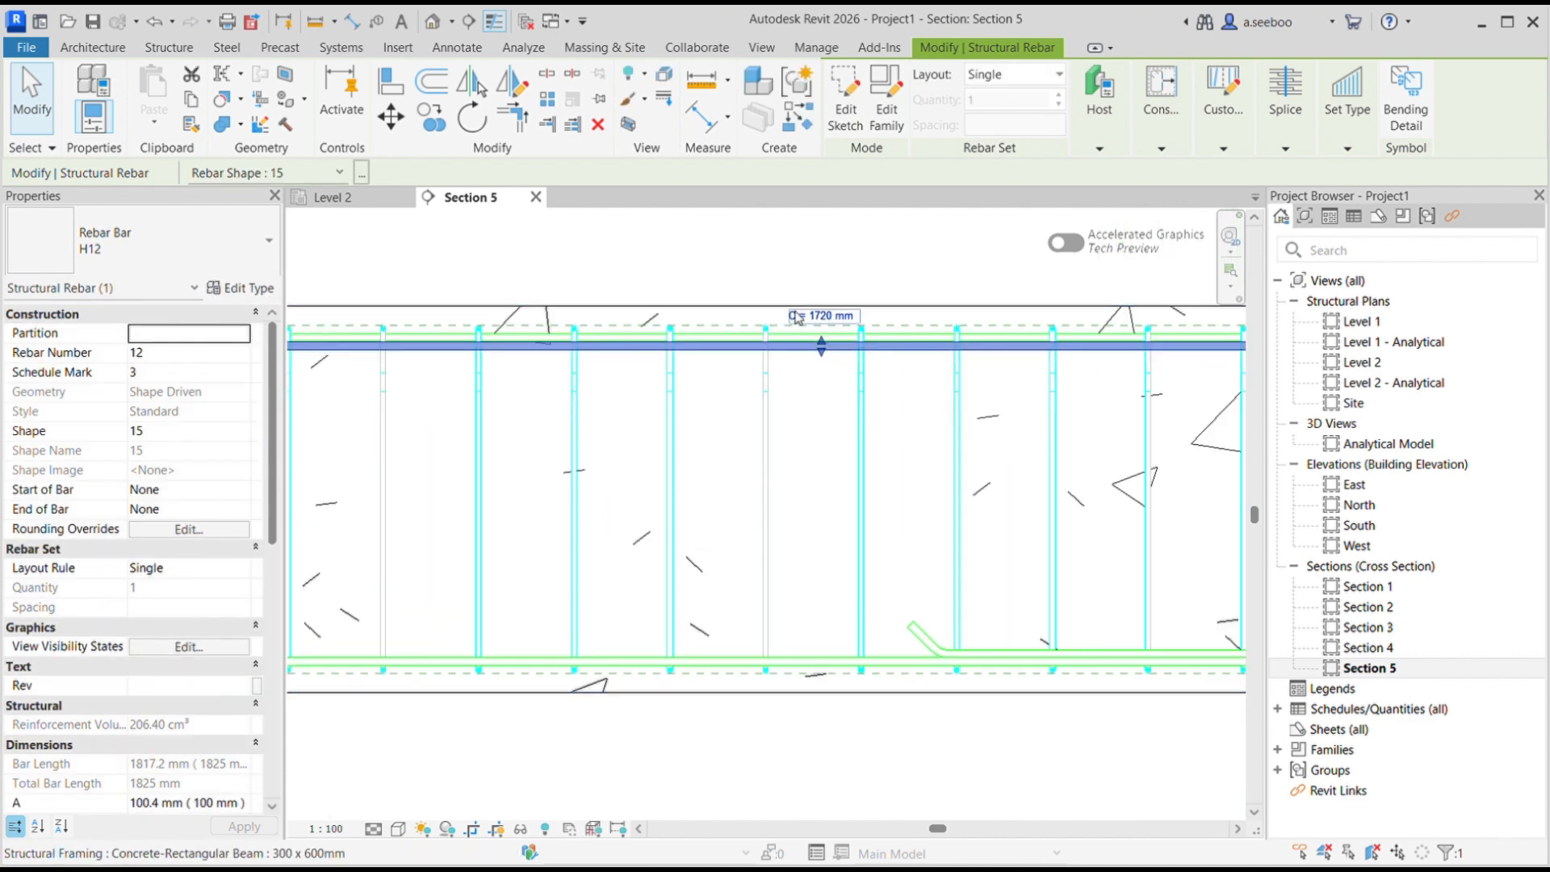
click(1174, 107)
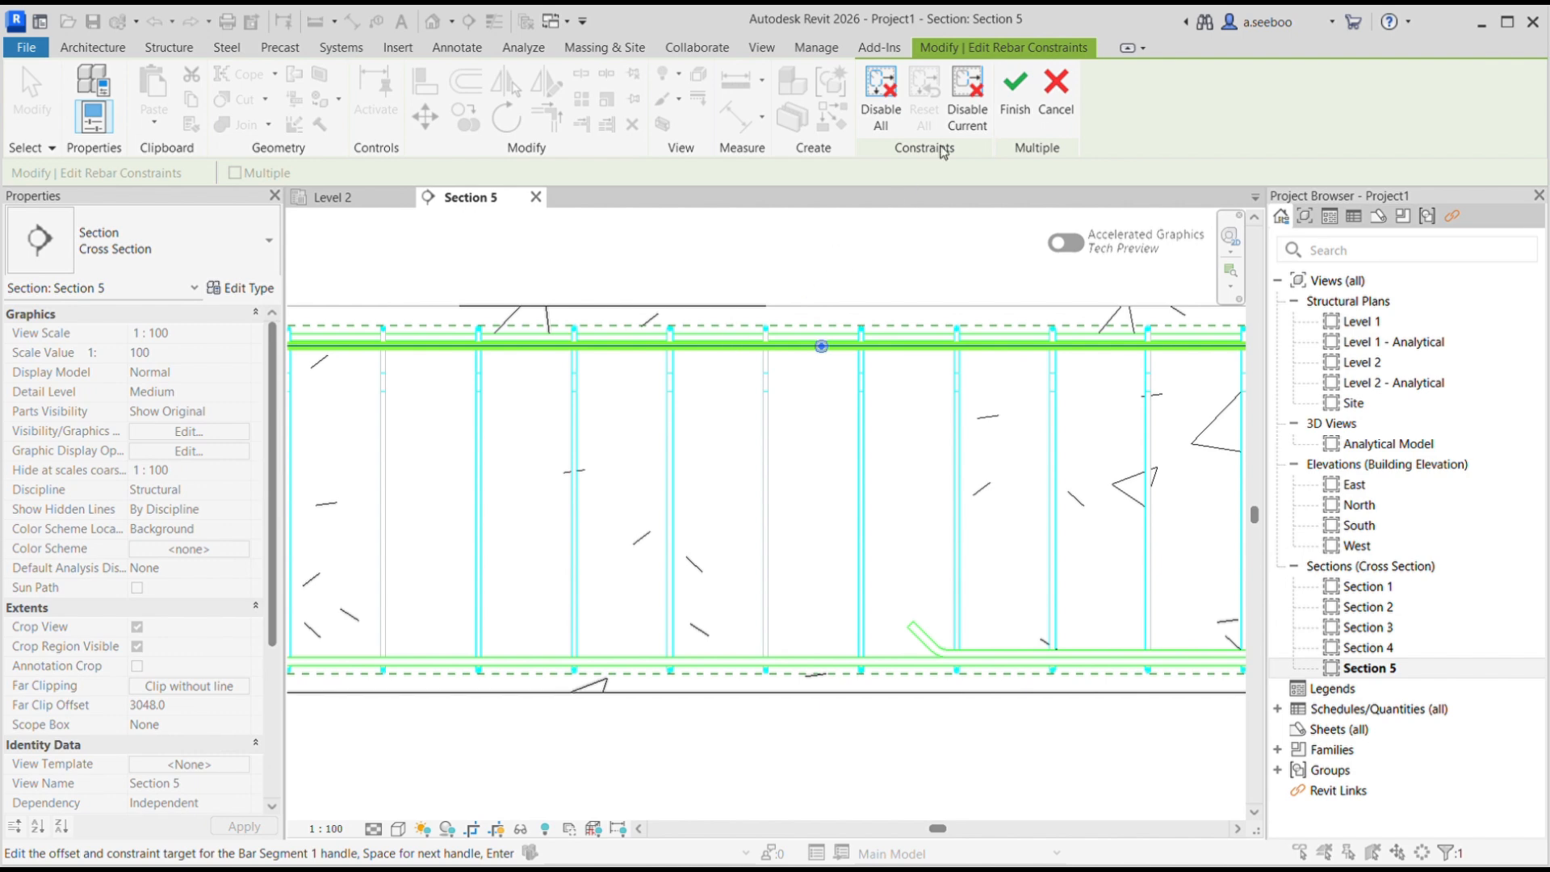
click(1014, 97)
scroll(811, 383, down, 3)
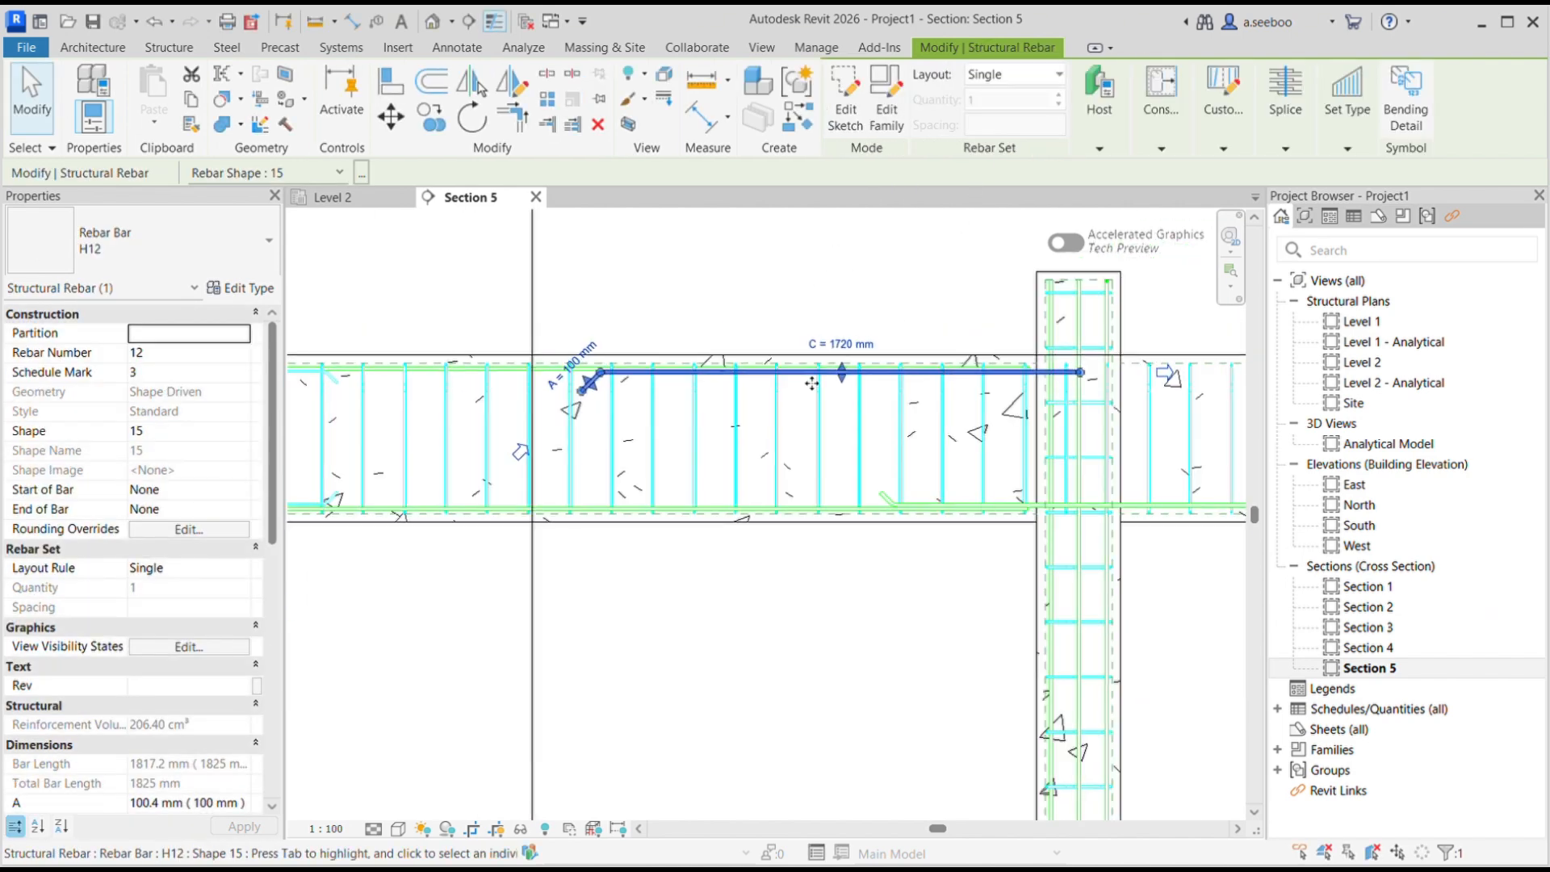
scroll(812, 383, up, 3)
scroll(1106, 373, up, 2)
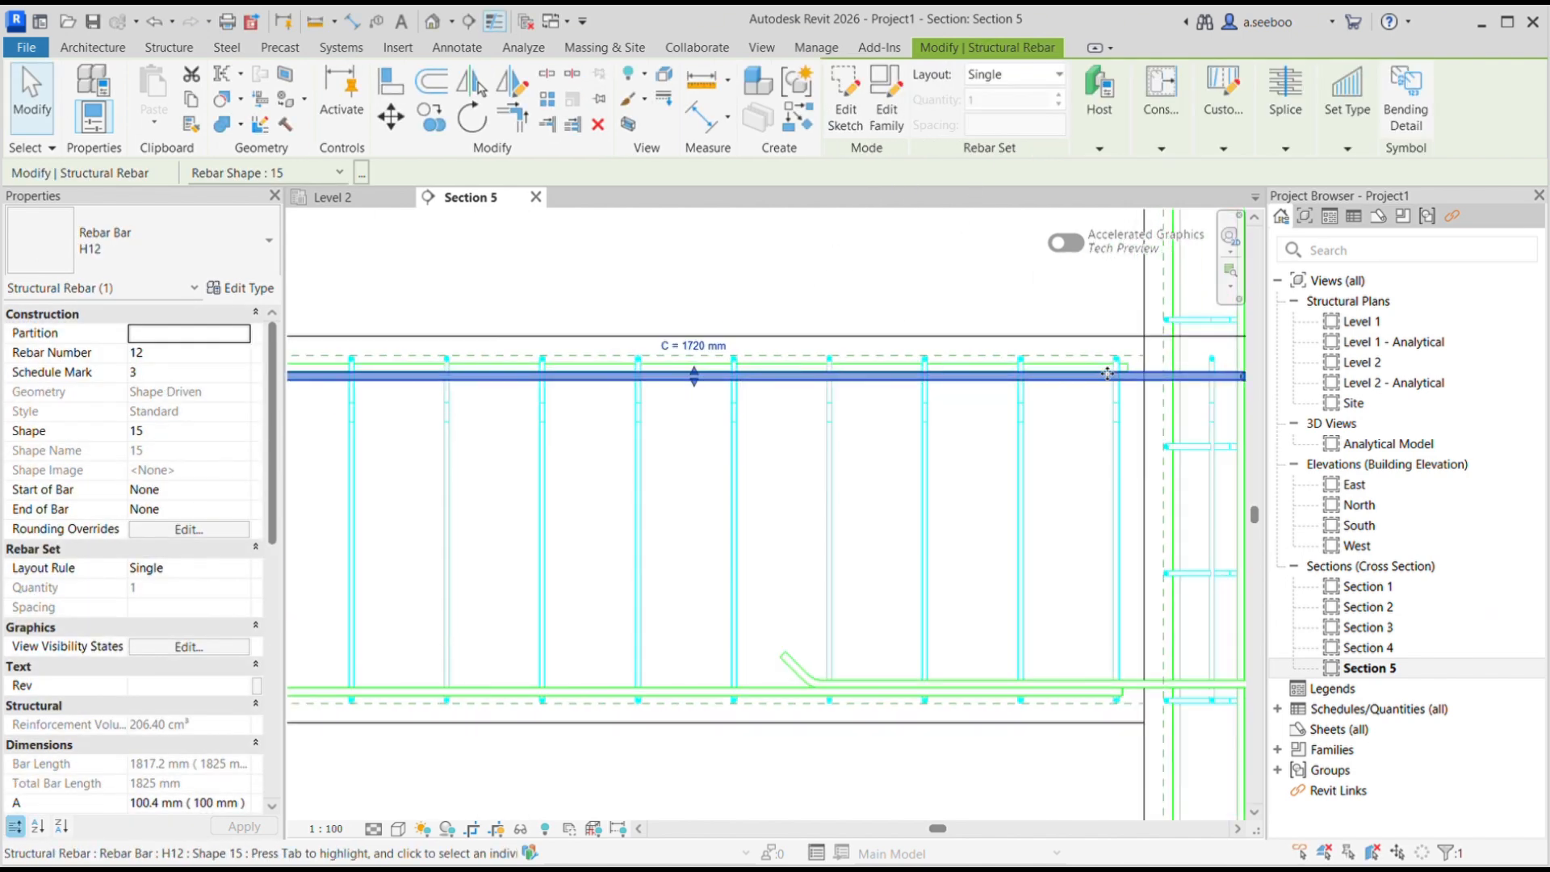
click(990, 428)
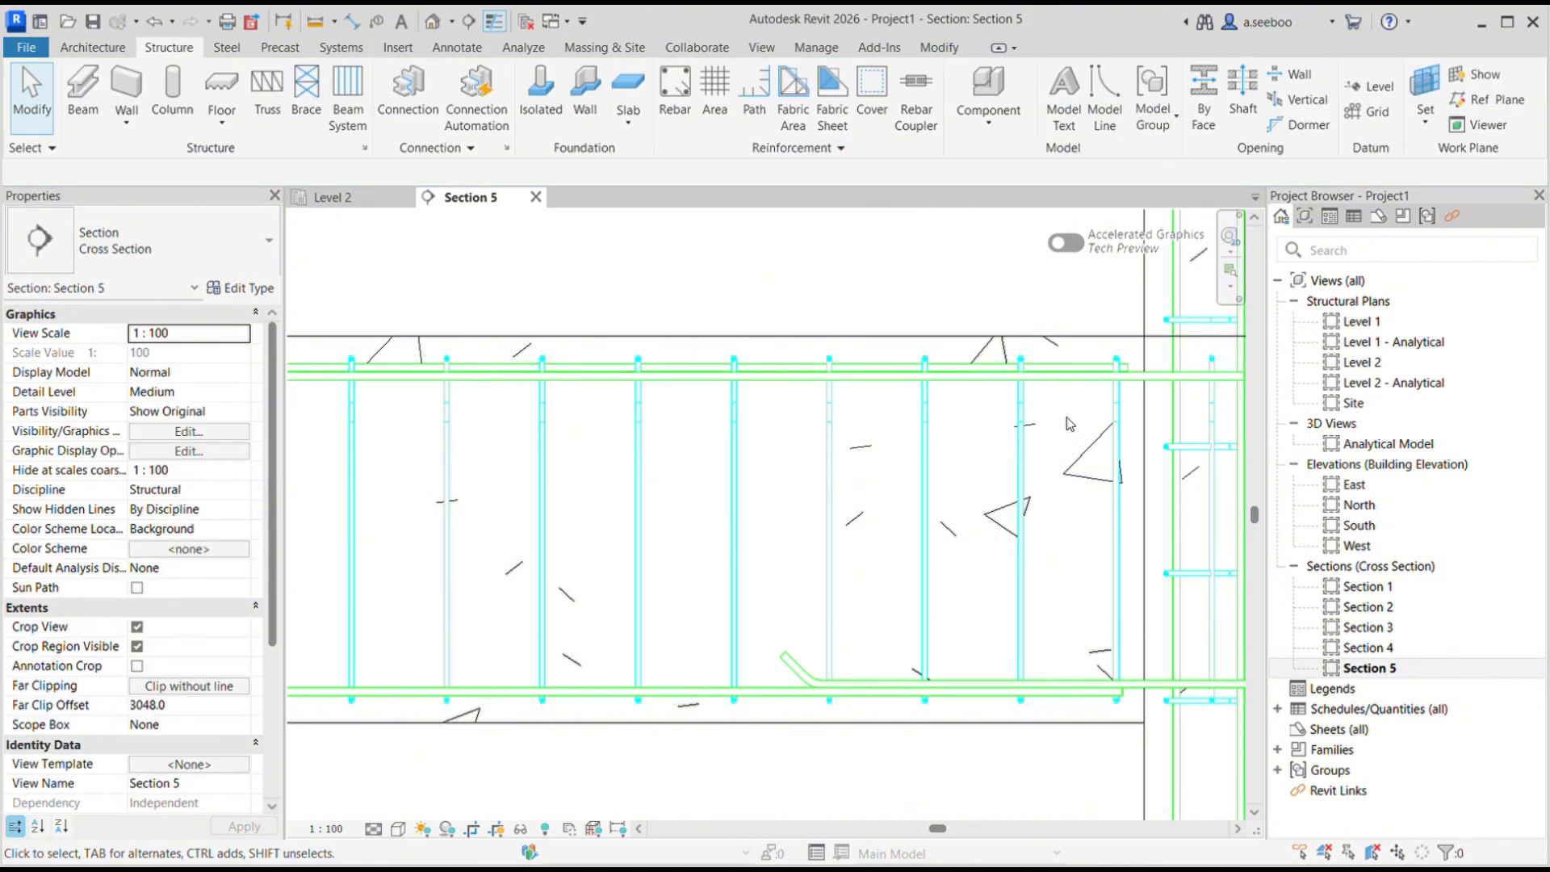
- Shorten the beam's straight top H12 bar to about 2280 mm, leaving it lapped over the hooked bar
click(1091, 371)
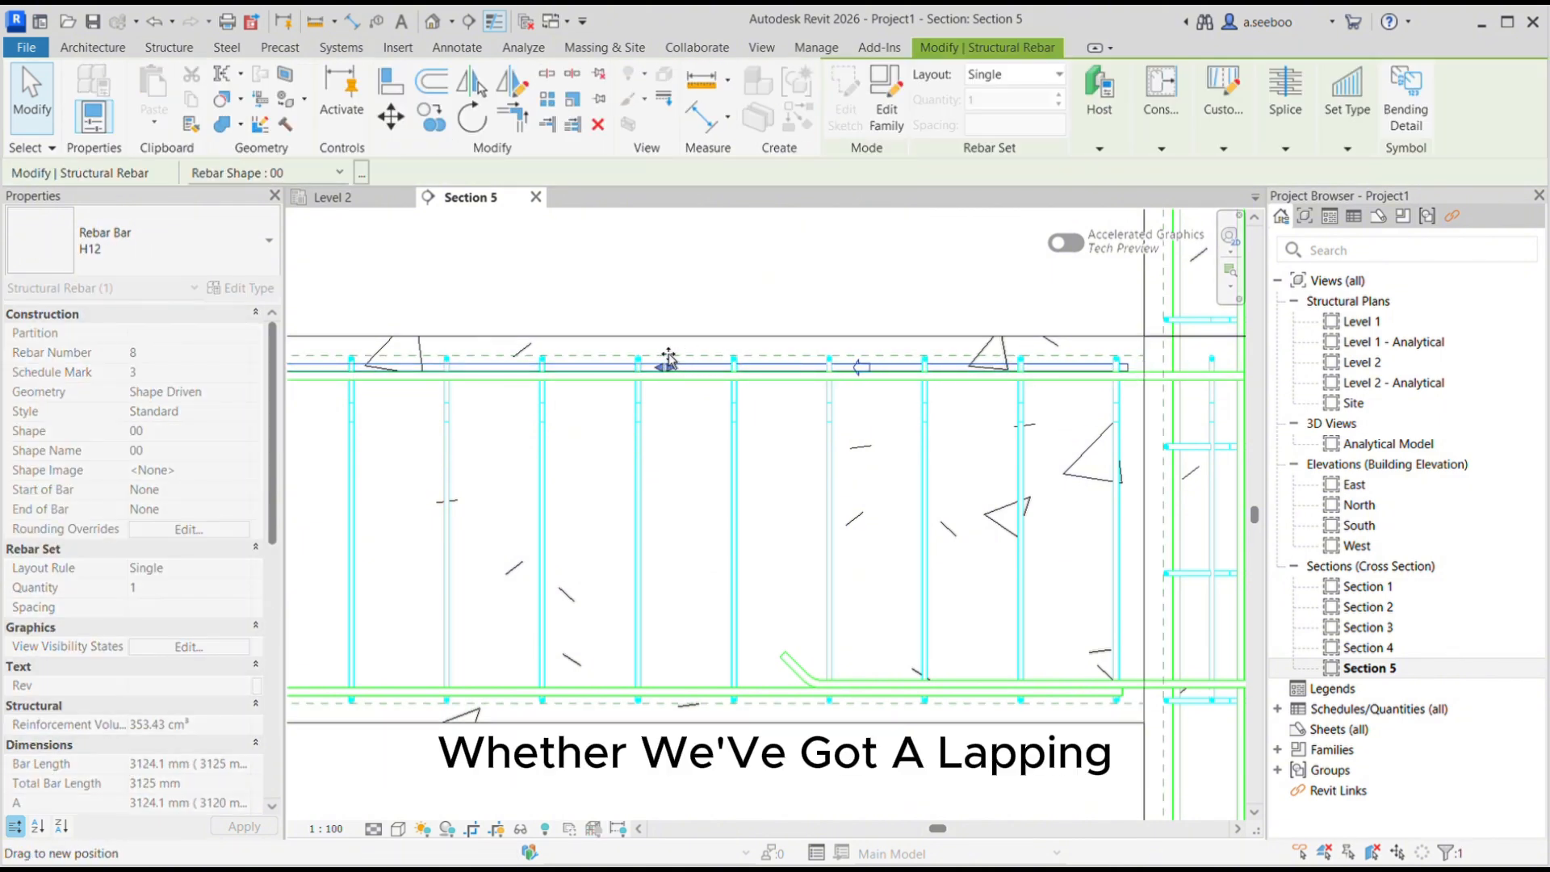
drag(587, 360, 583, 363)
middle_drag(565, 472, 822, 447)
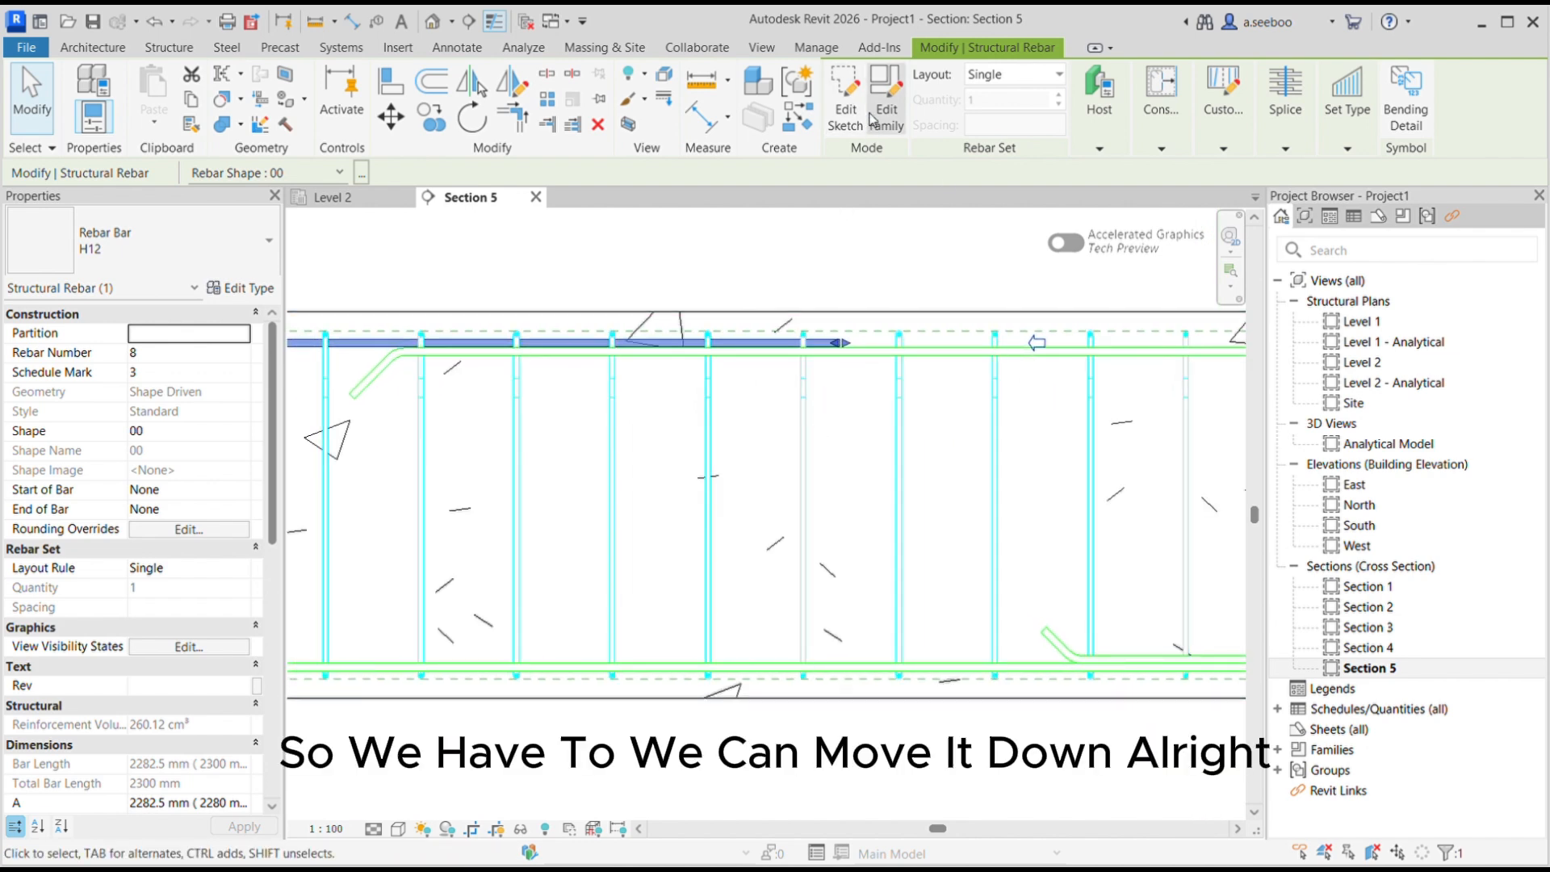
- Add an end leg about 27 mm long, angled 45° downward, at the straight top bar's lapped end and finish the sketch
click(848, 101)
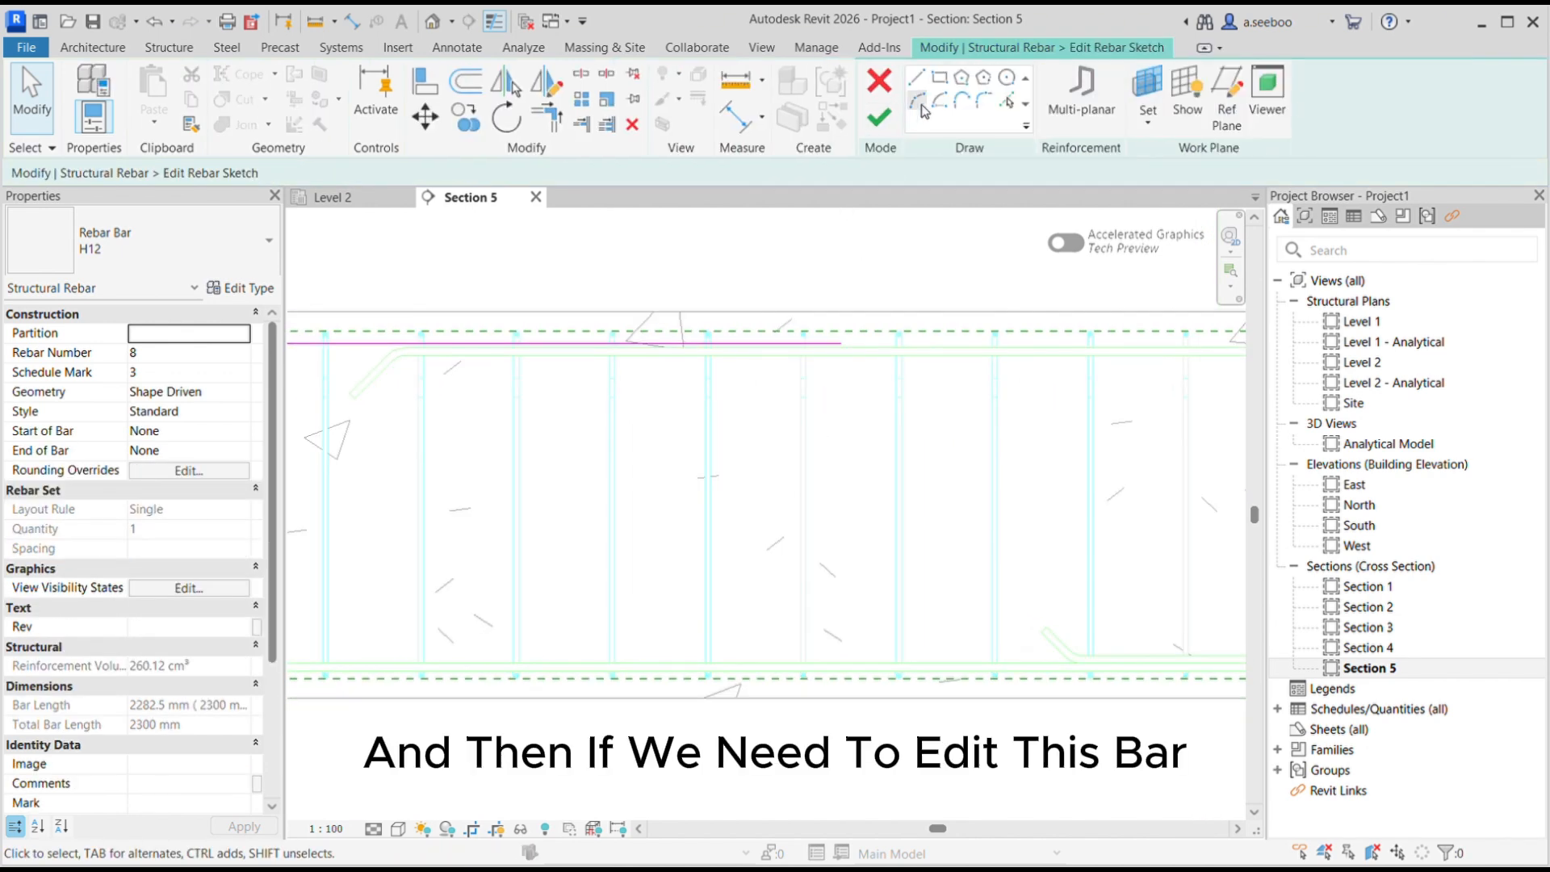
click(916, 78)
click(853, 355)
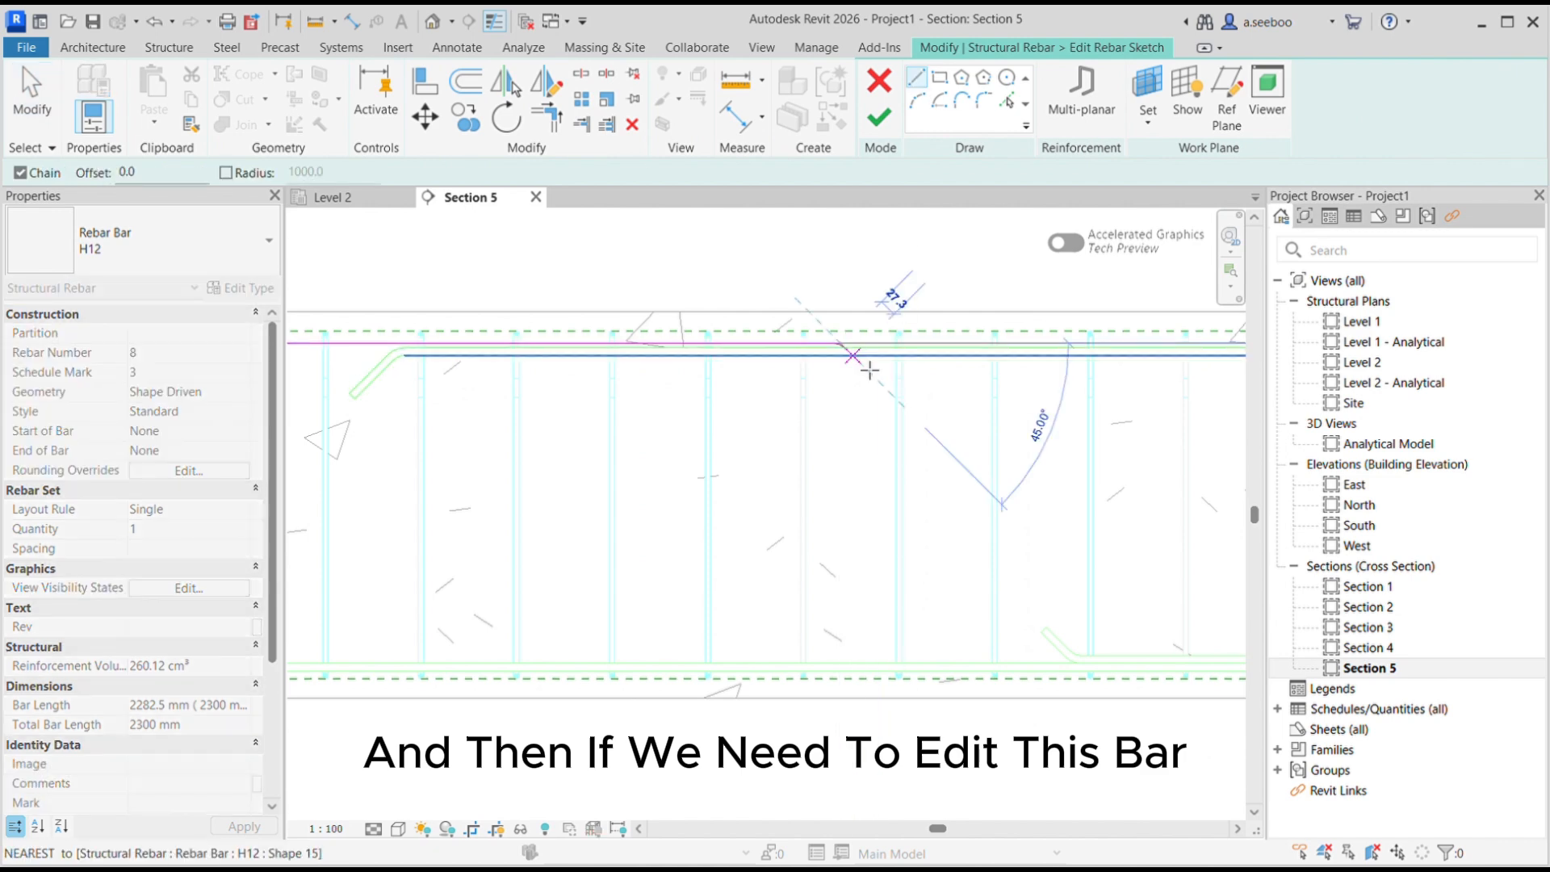
click(906, 211)
click(880, 117)
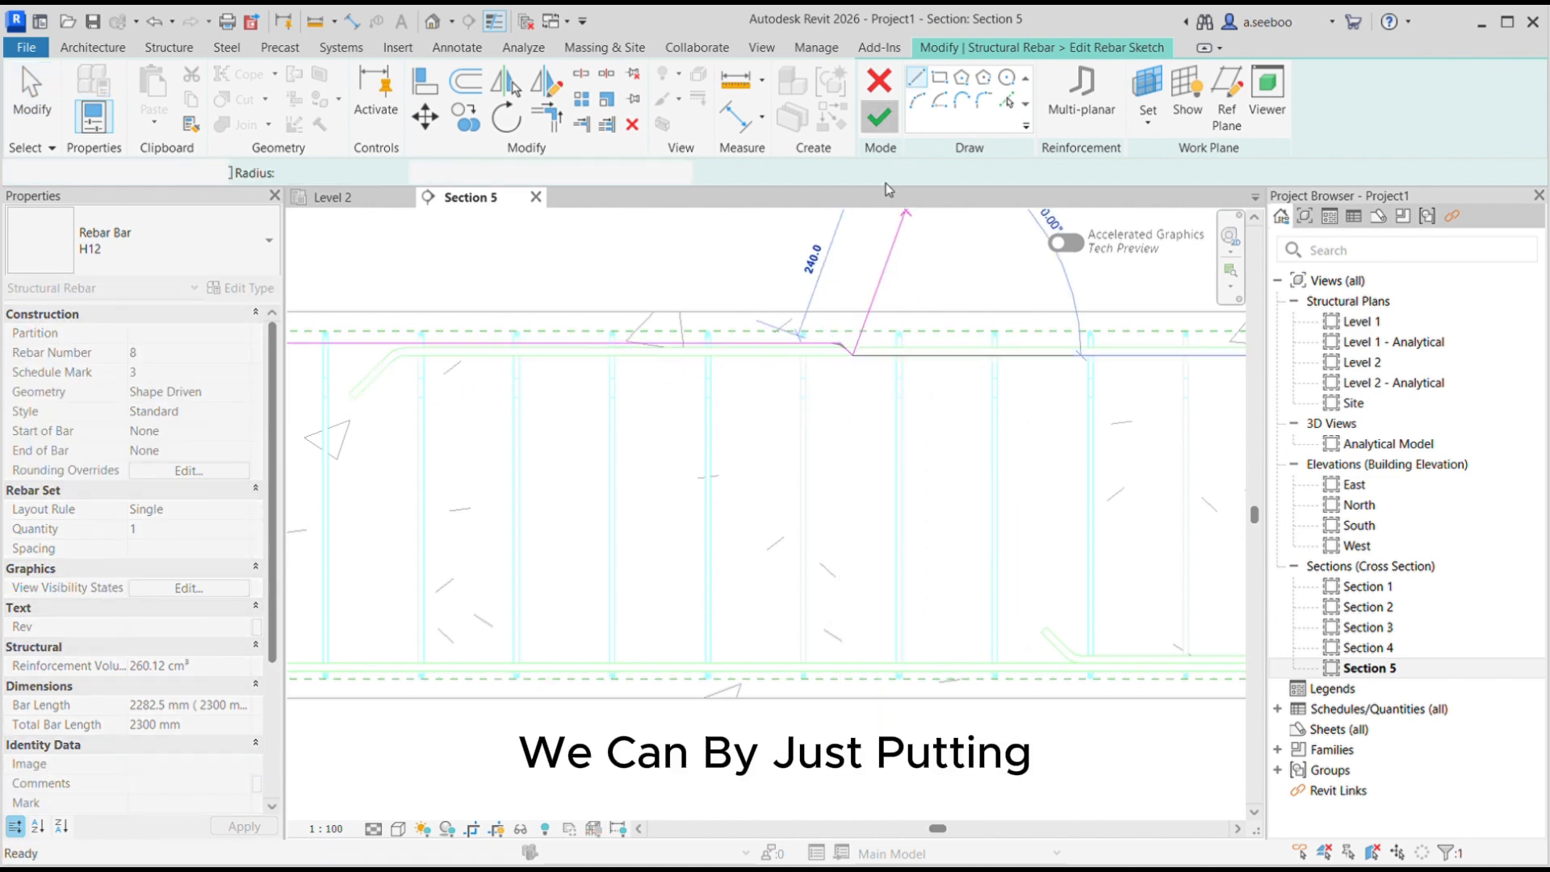
key(Escape)
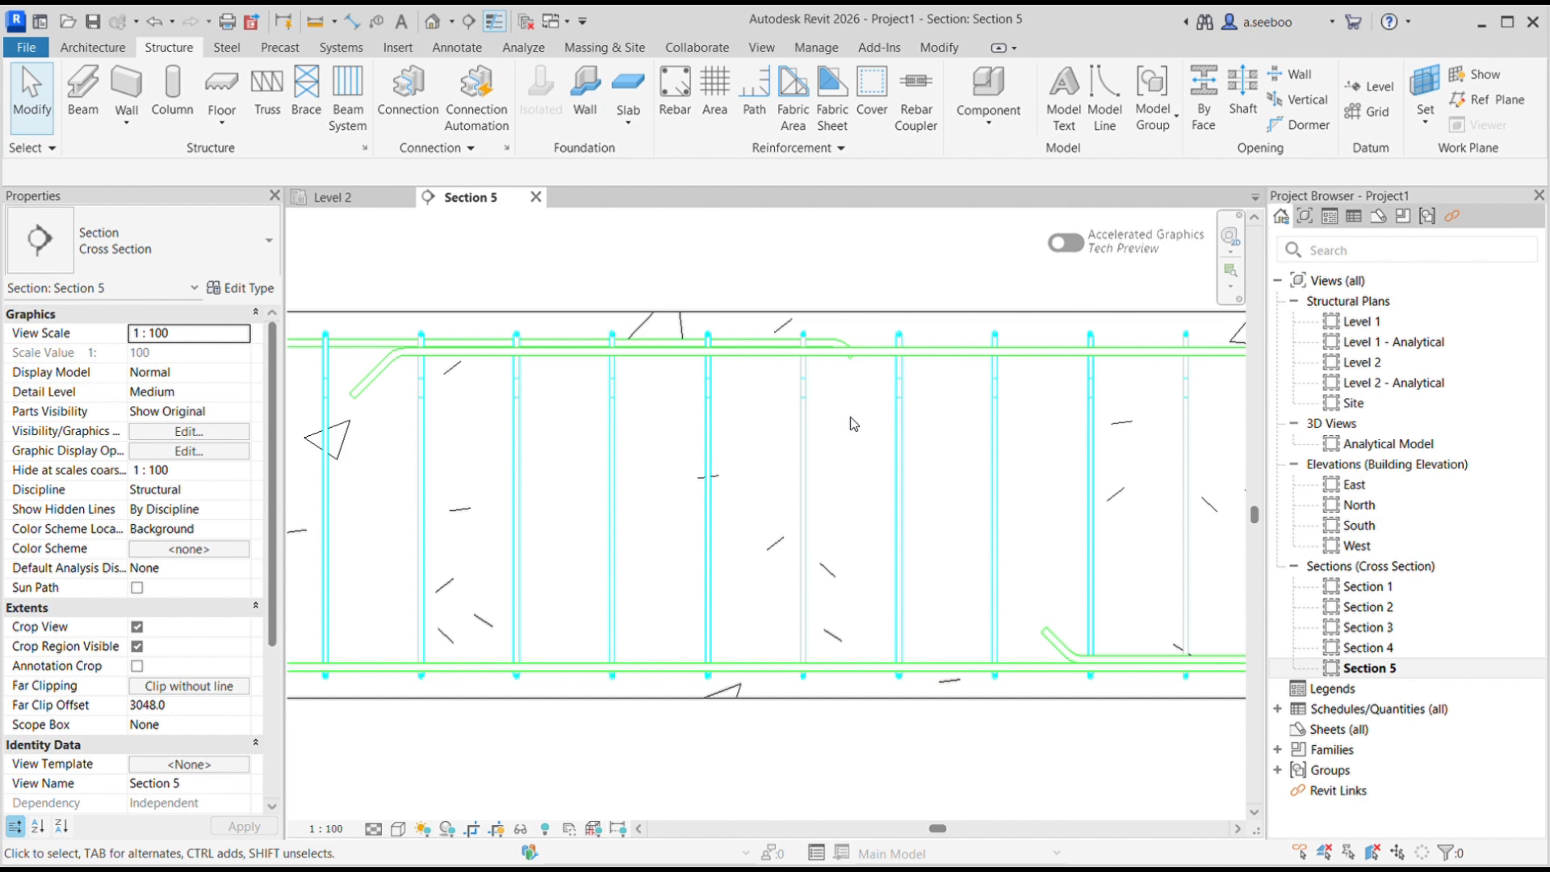
- Mirror a copy of the hooked top bar about the middle column's vertical centreline into the adjacent beam
scroll(858, 422, down, 2)
scroll(601, 380, down, 2)
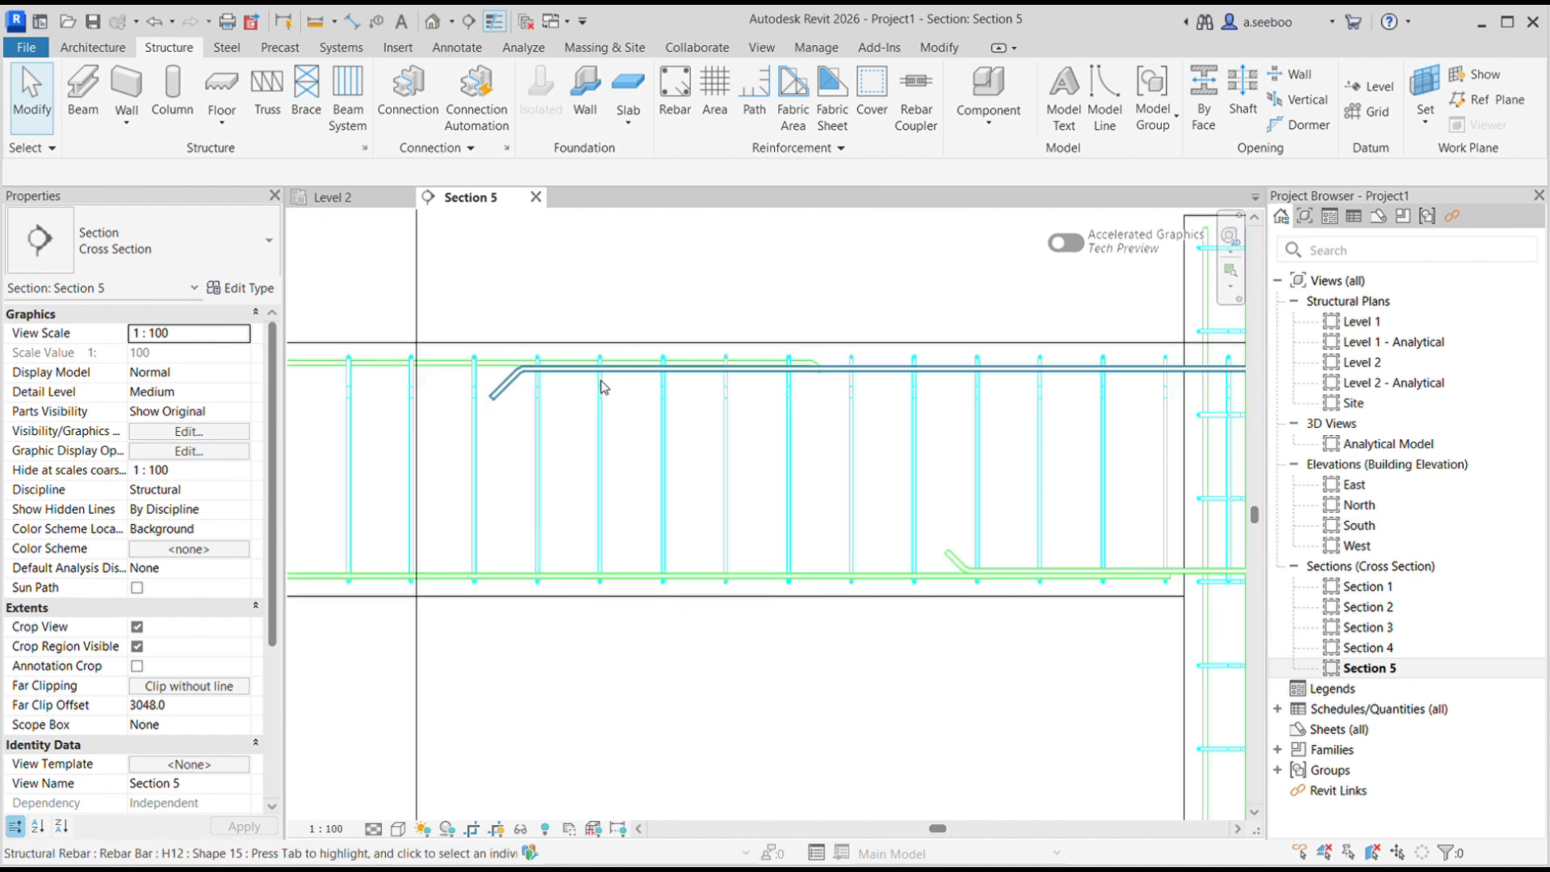
scroll(598, 380, down, 1)
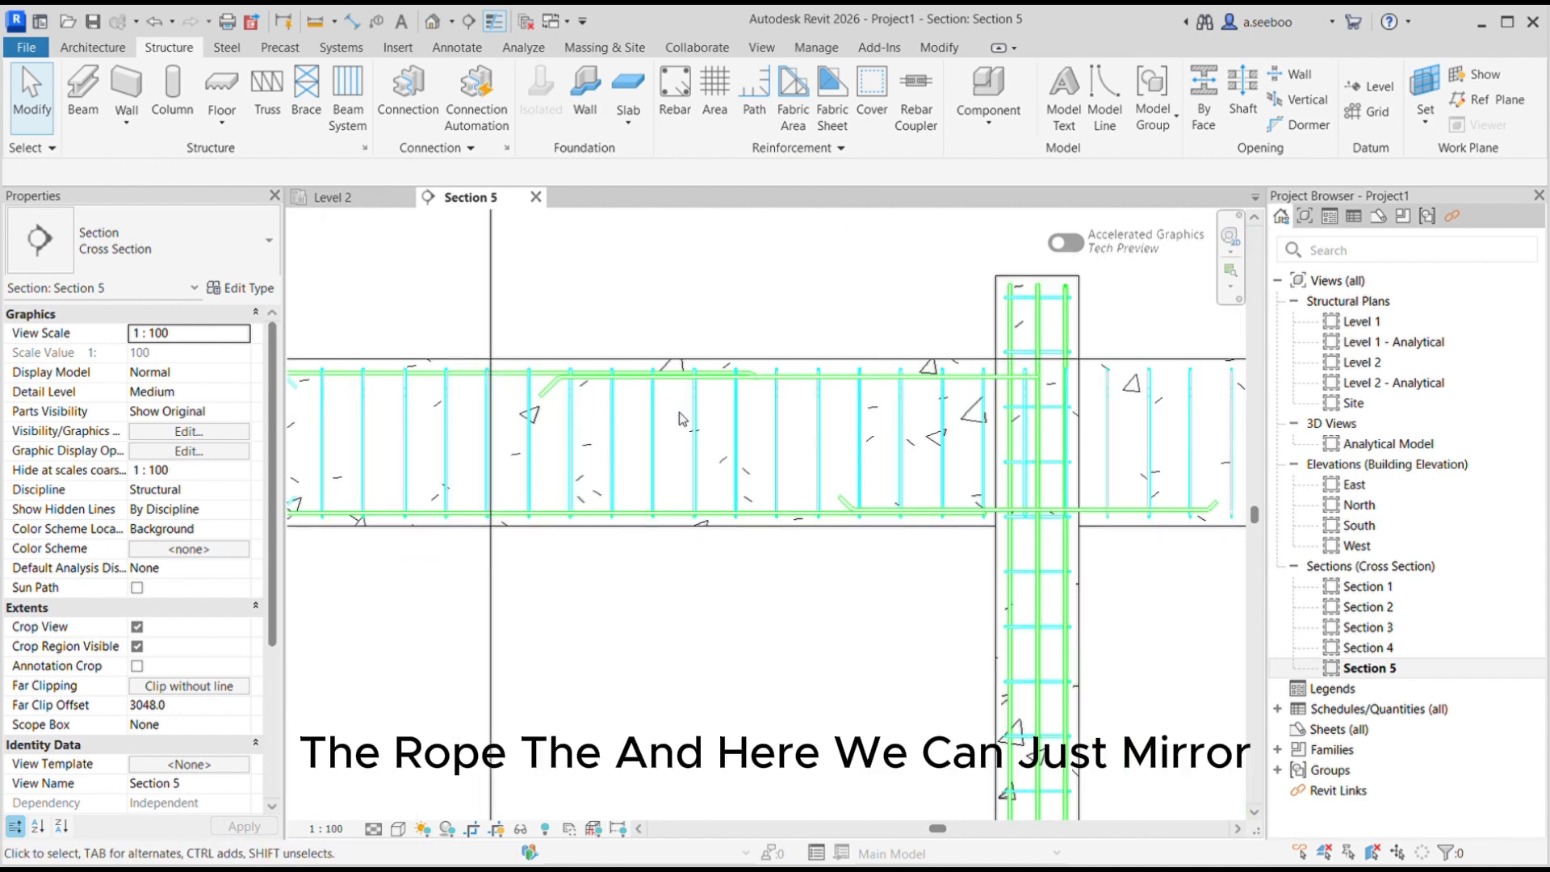
click(583, 386)
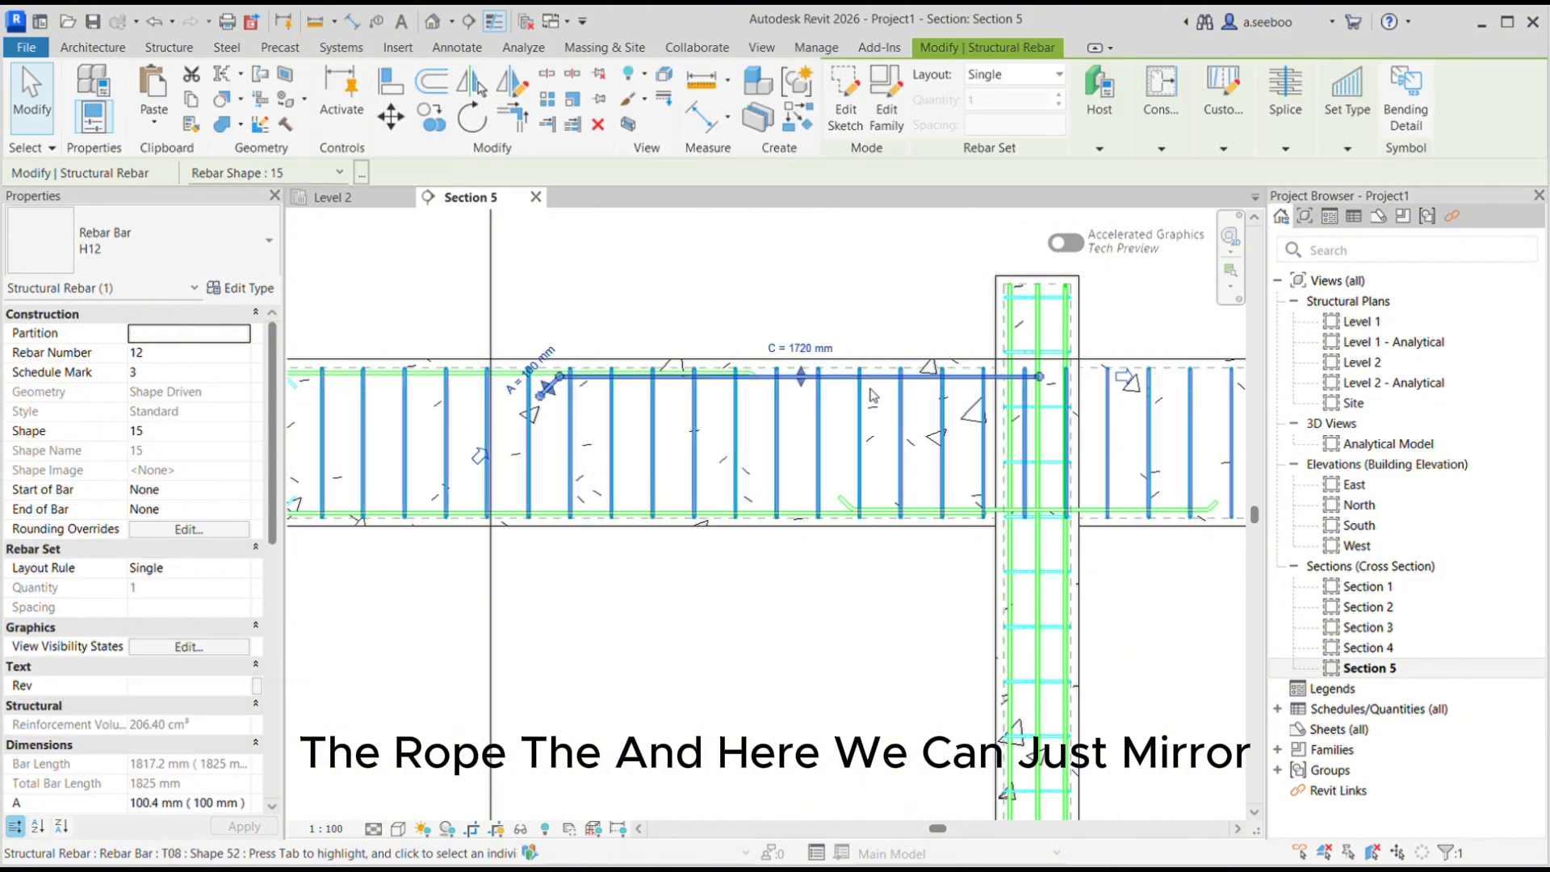
click(479, 84)
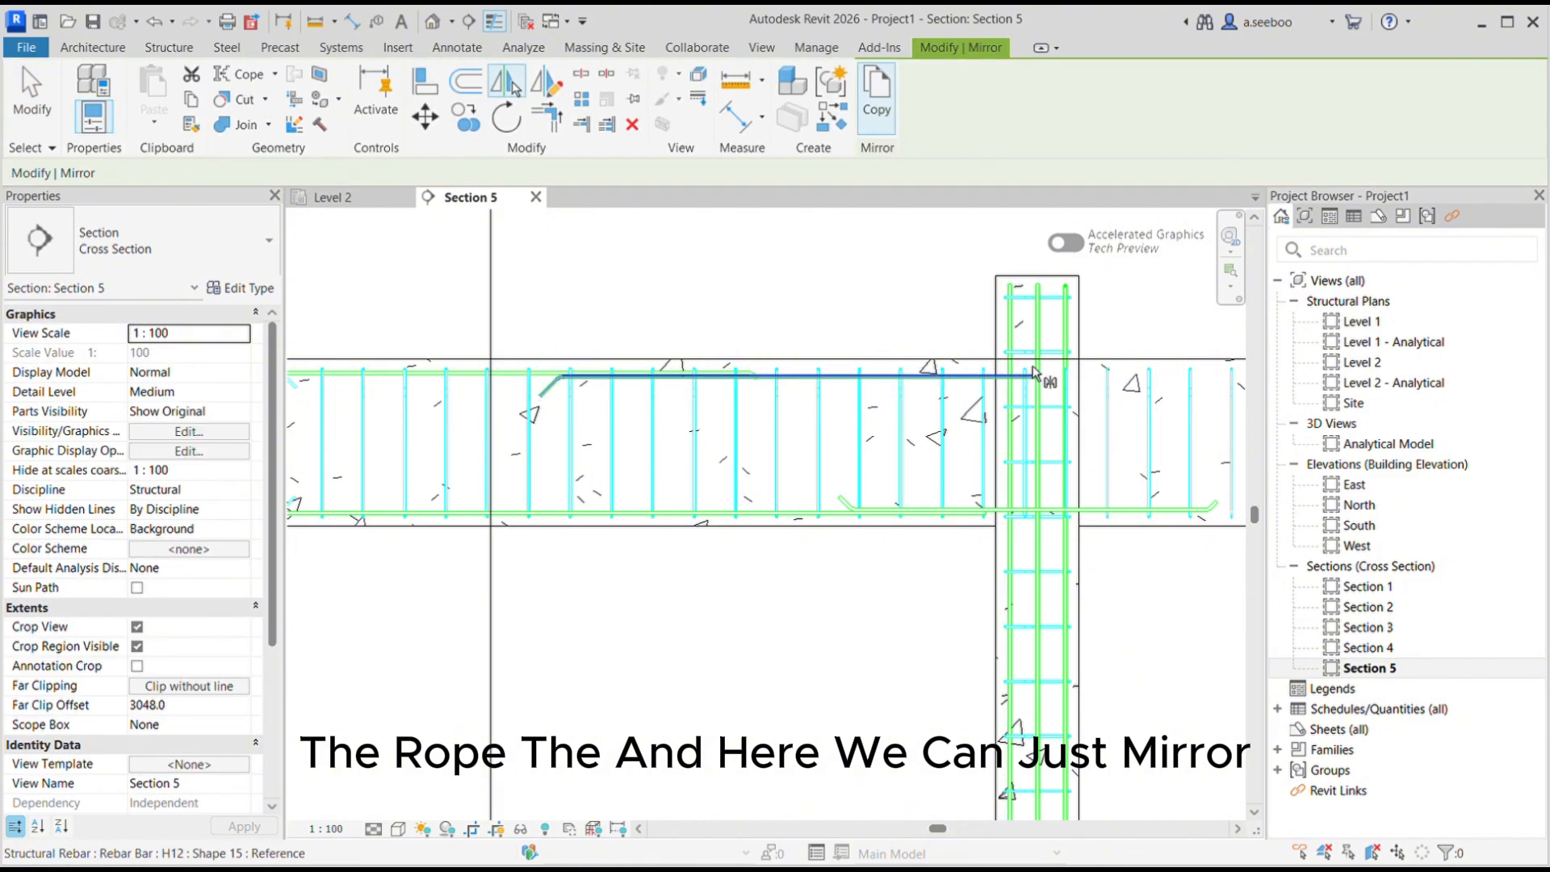
click(547, 82)
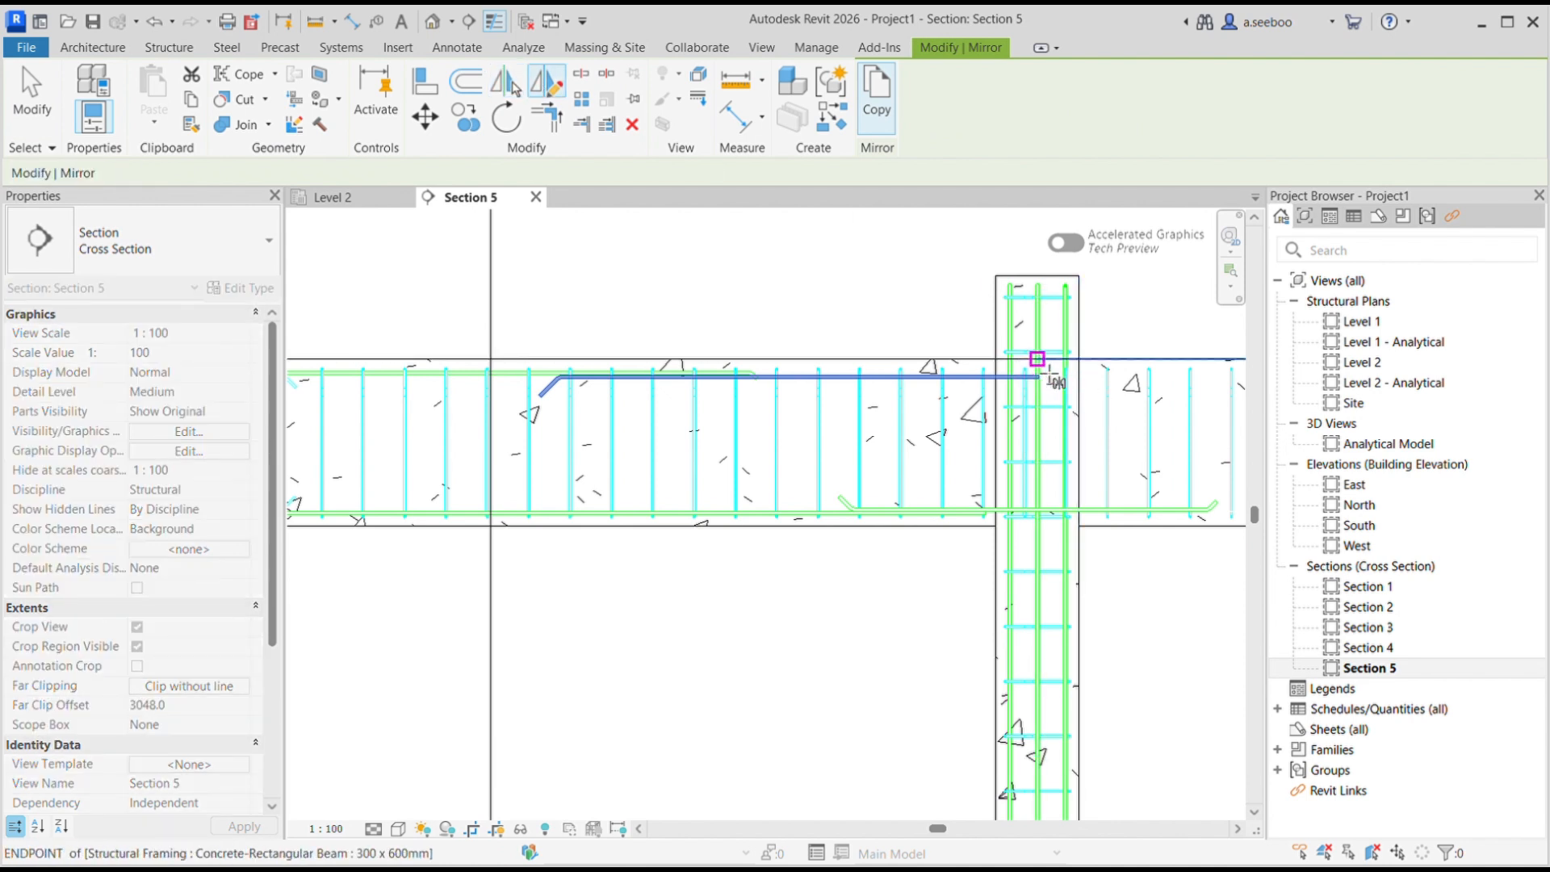
click(1037, 358)
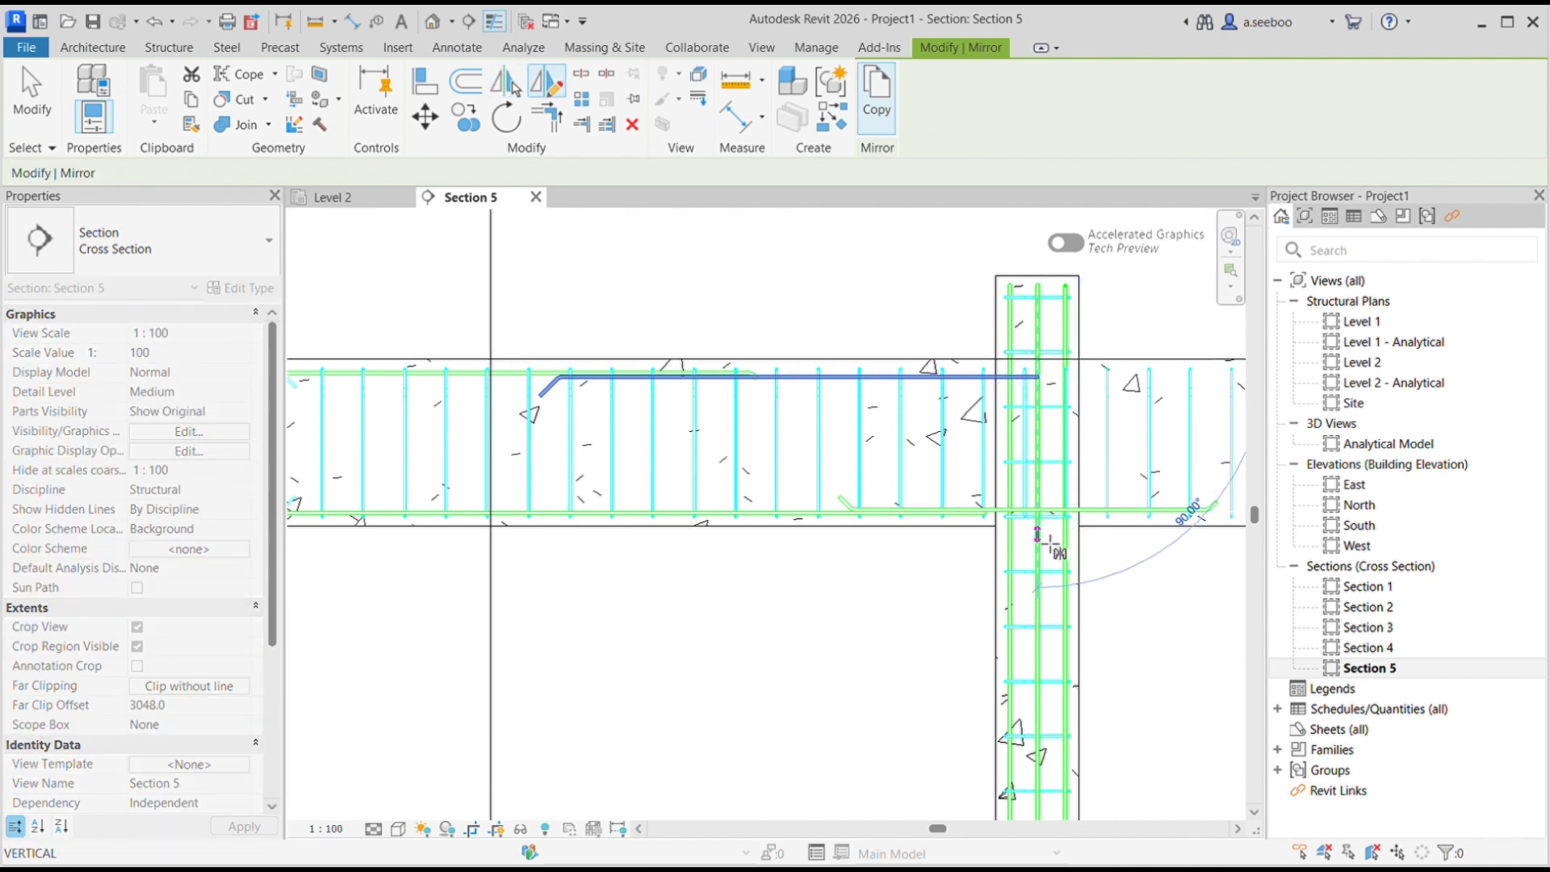
click(1041, 621)
scroll(932, 501, down, 2)
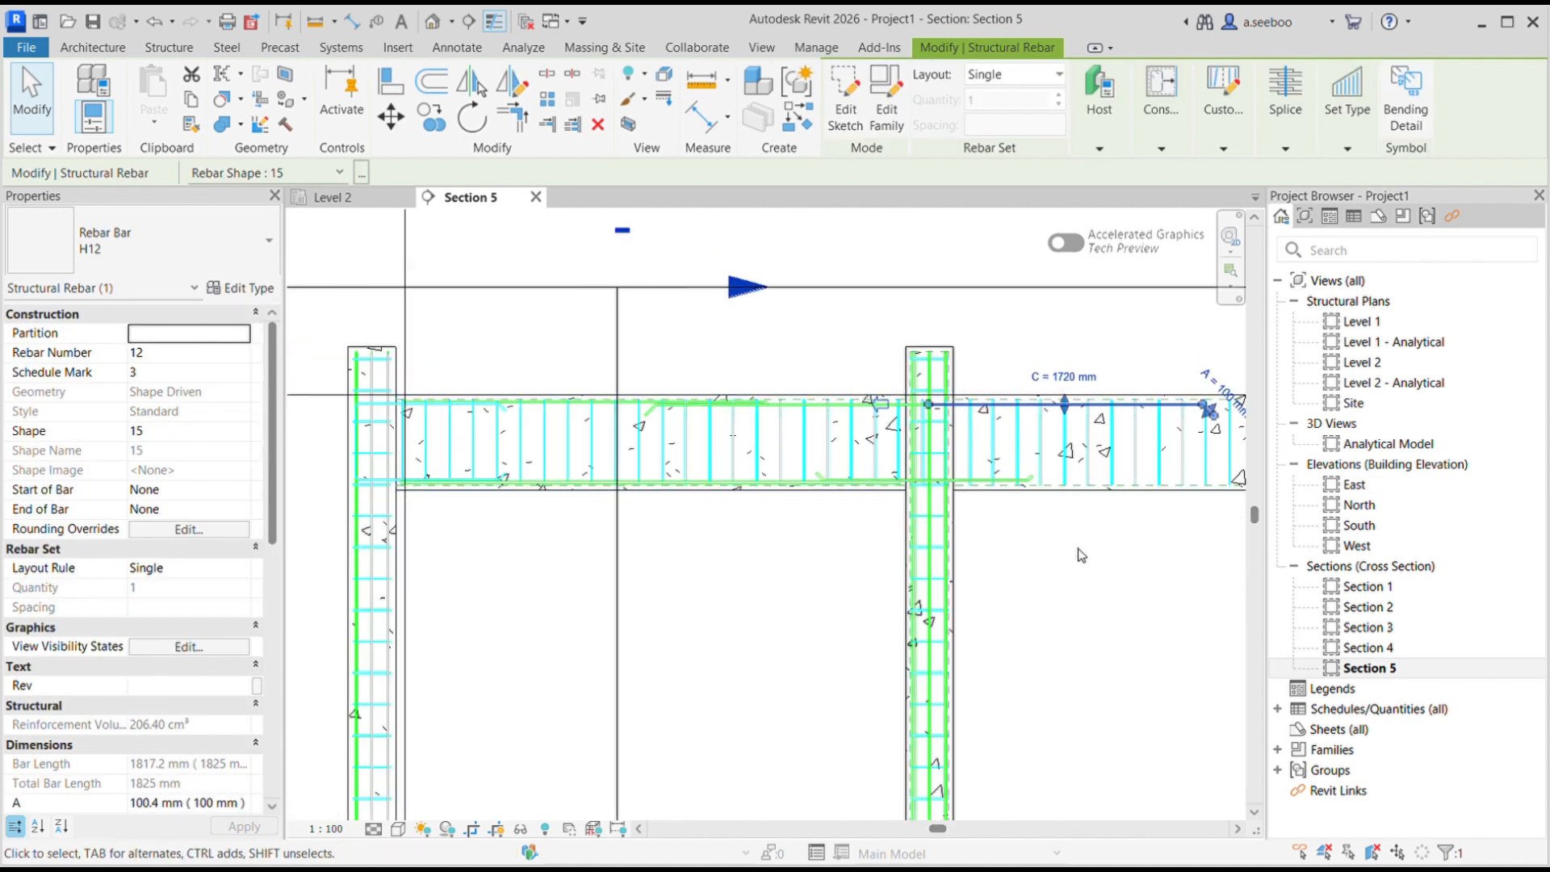
key(Escape)
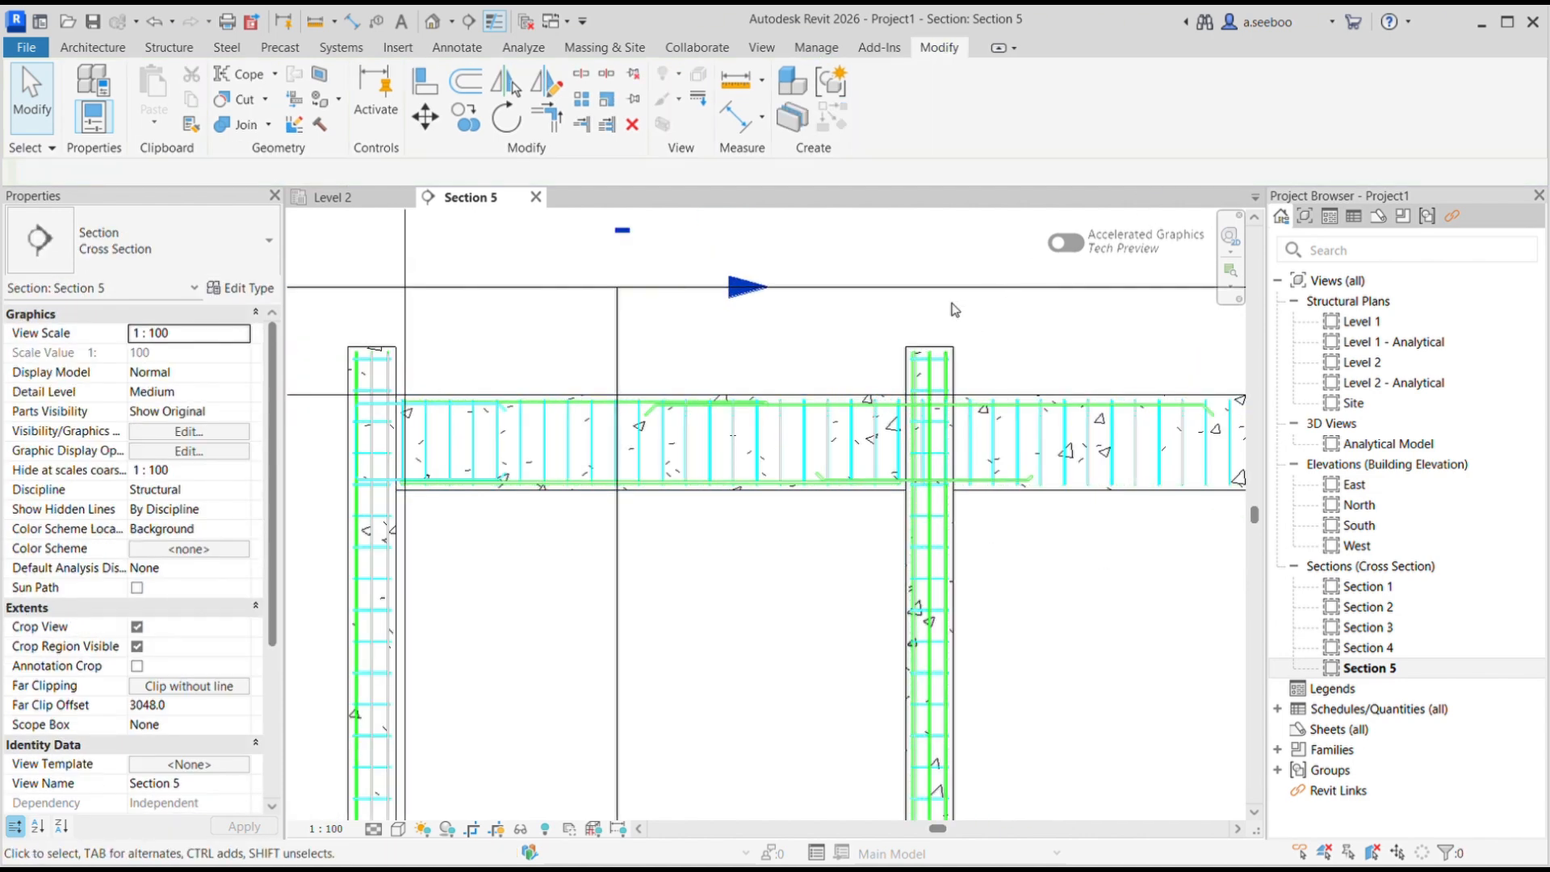
- Mirror copies of the beam's straight bottom bar, straight top bar and end U-bar about the middle column's vertical centreline into the adjacent beam
scroll(758, 302, down, 3)
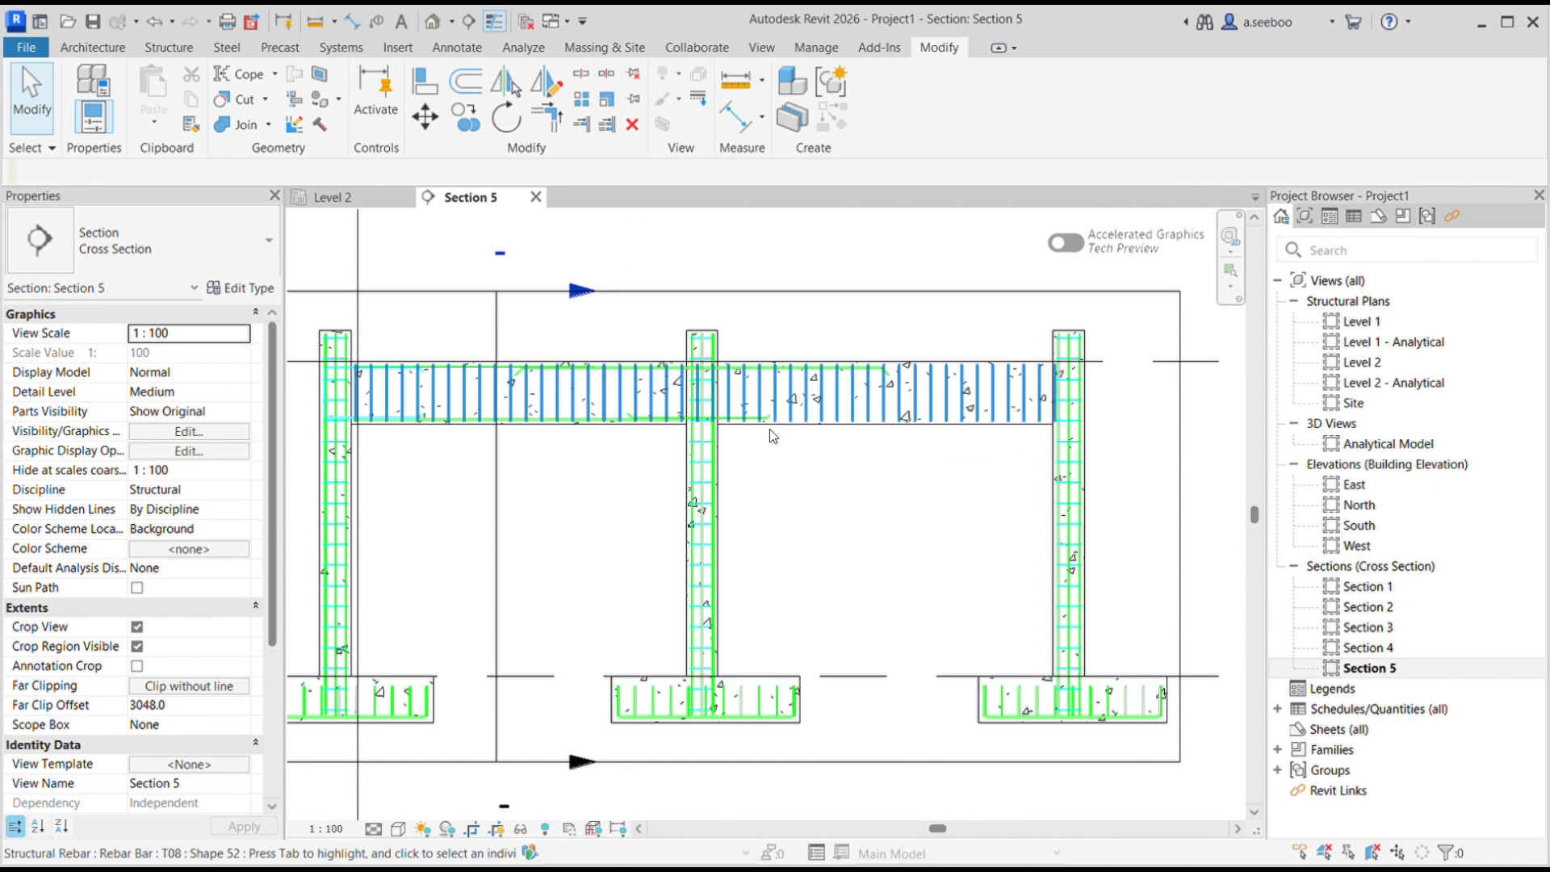
scroll(511, 406, up, 3)
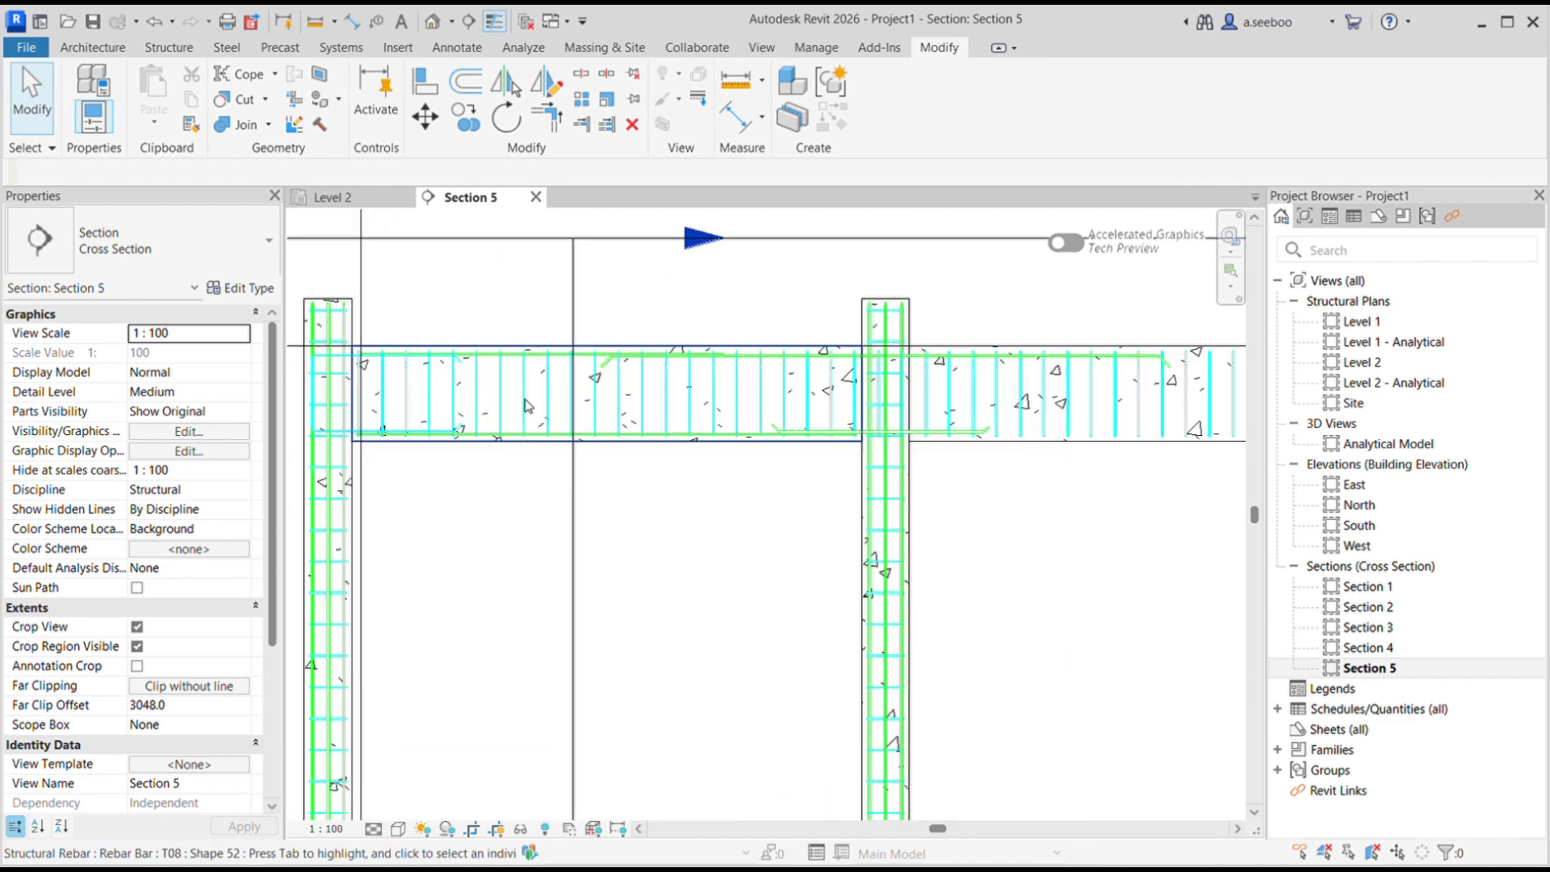
scroll(517, 408, up, 2)
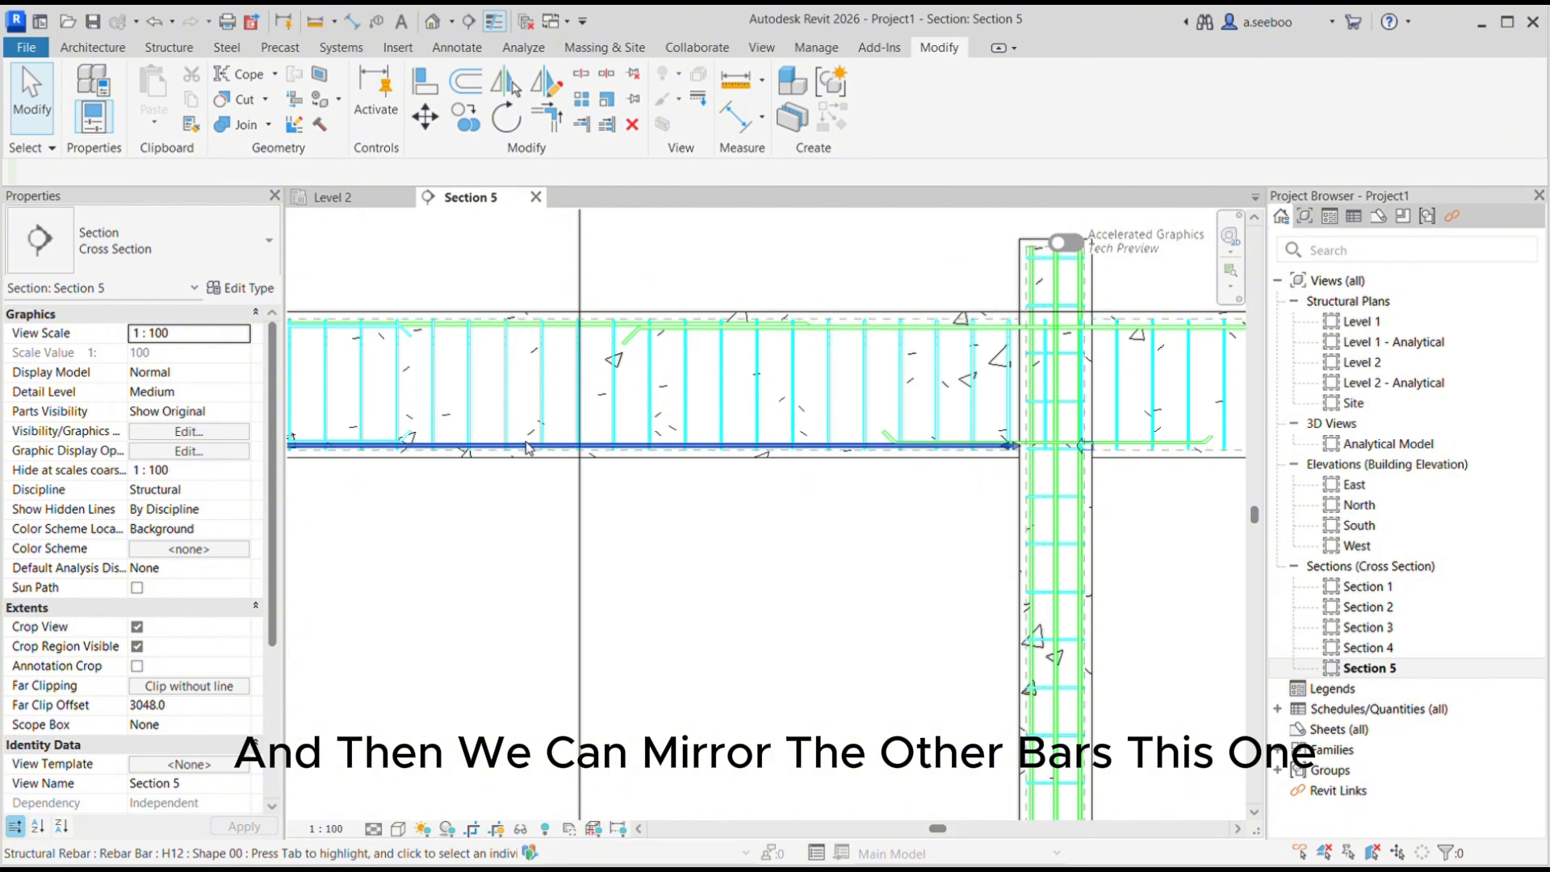
click(527, 447)
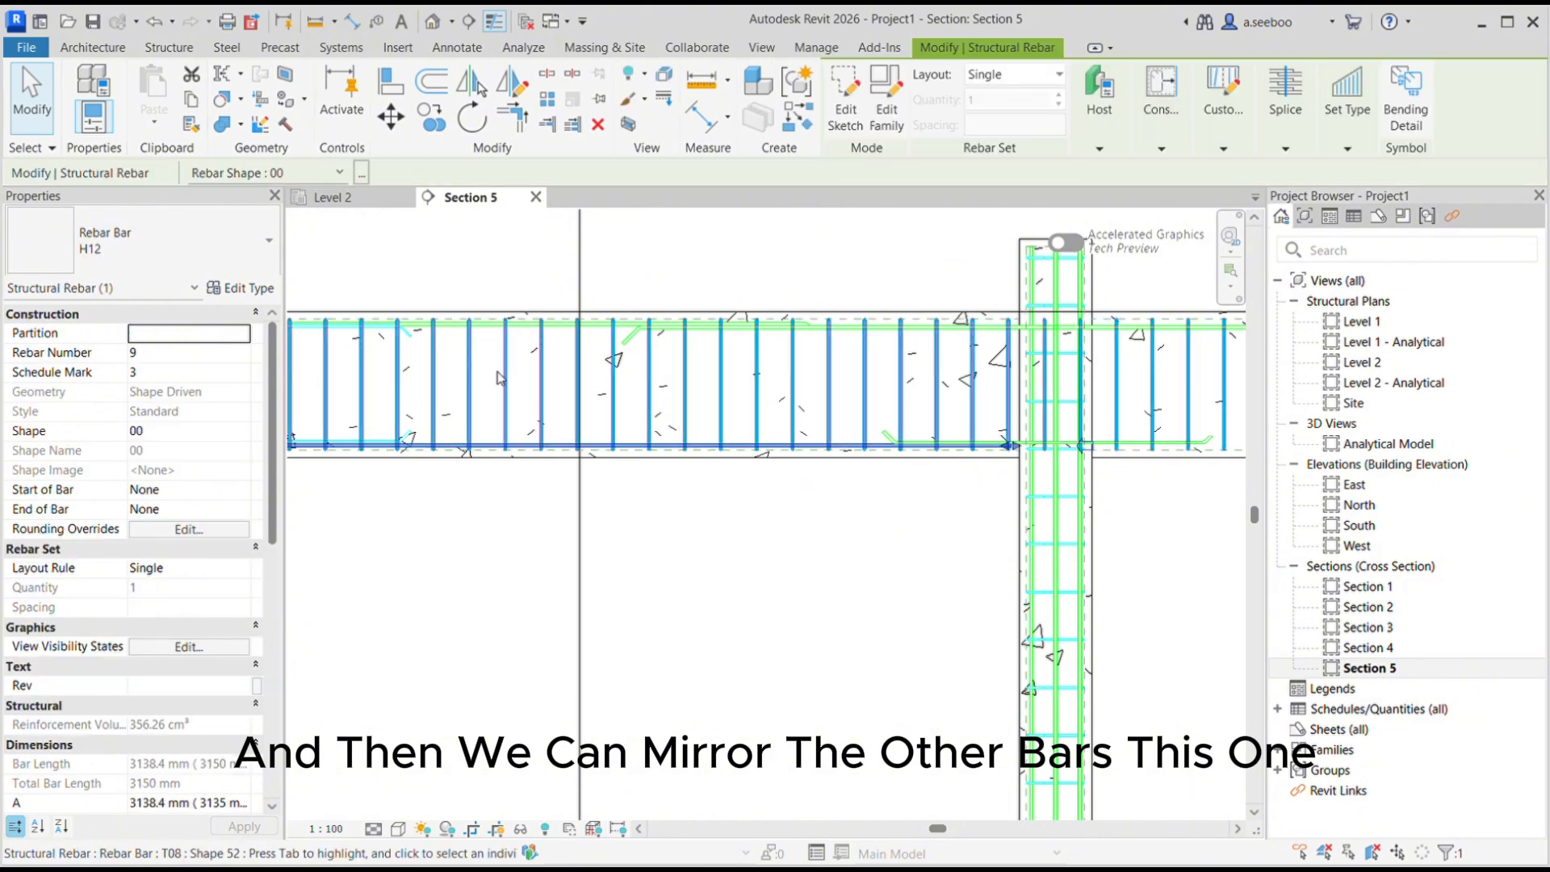
ctrl+click(488, 331)
middle_drag(379, 388, 522, 374)
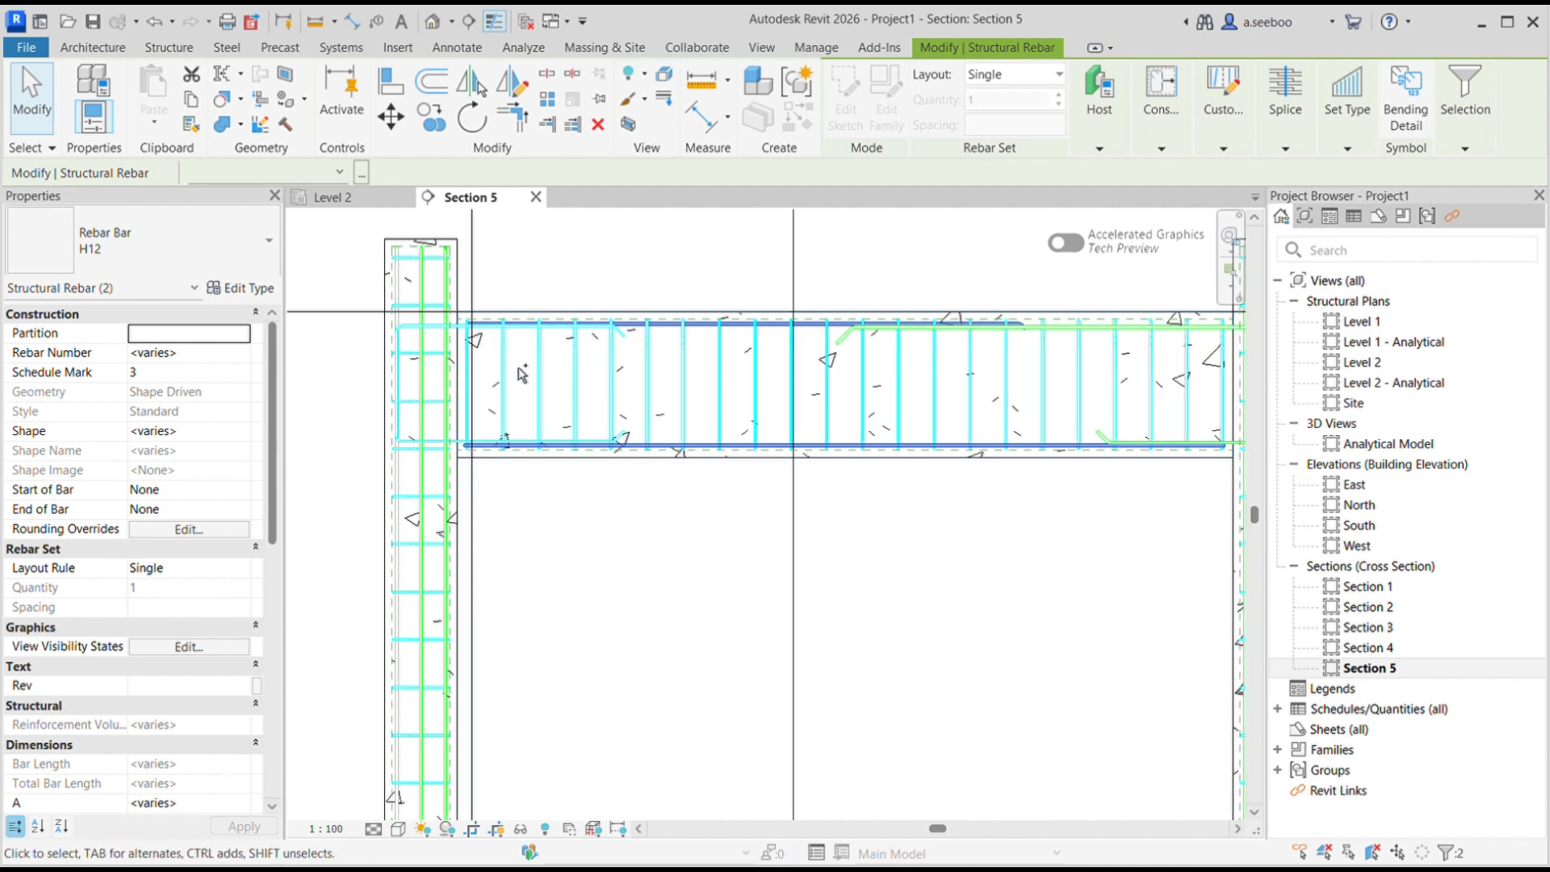
ctrl+click(462, 338)
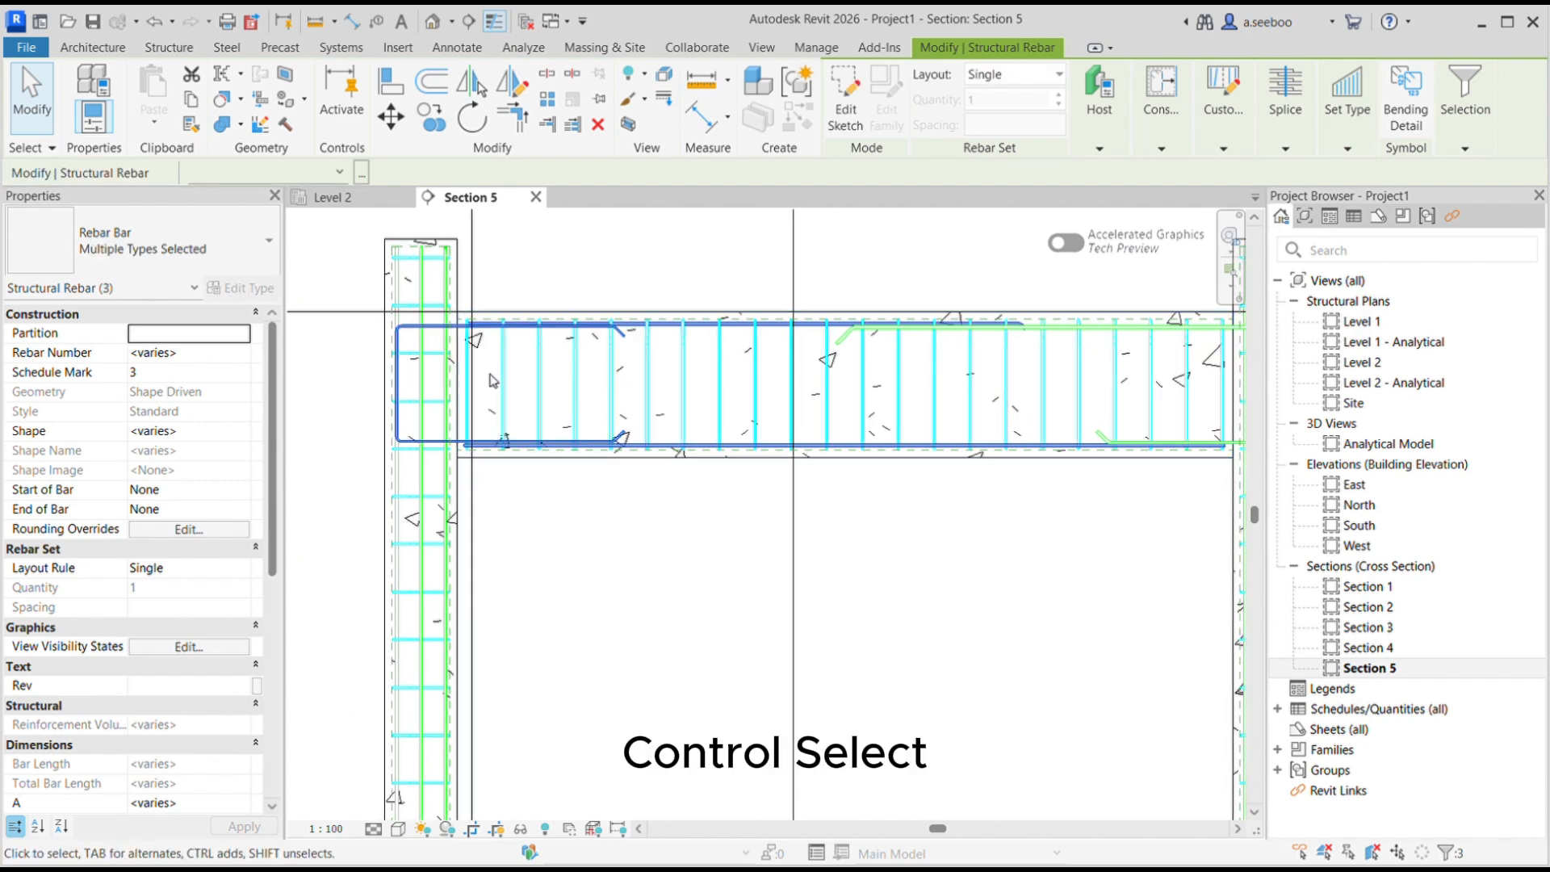
scroll(476, 355, down, 3)
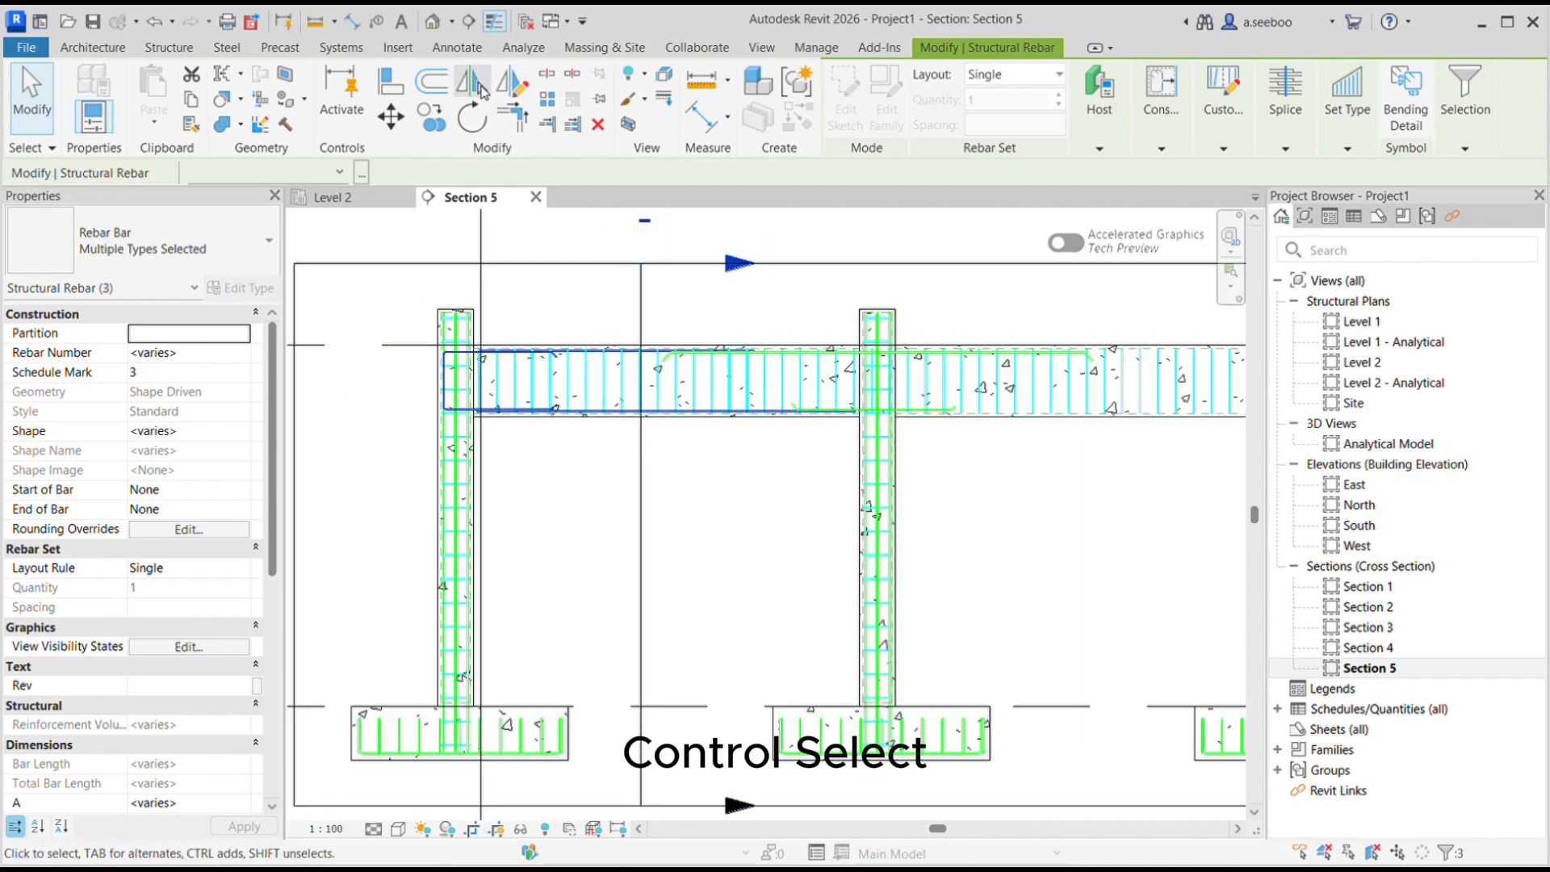
click(476, 84)
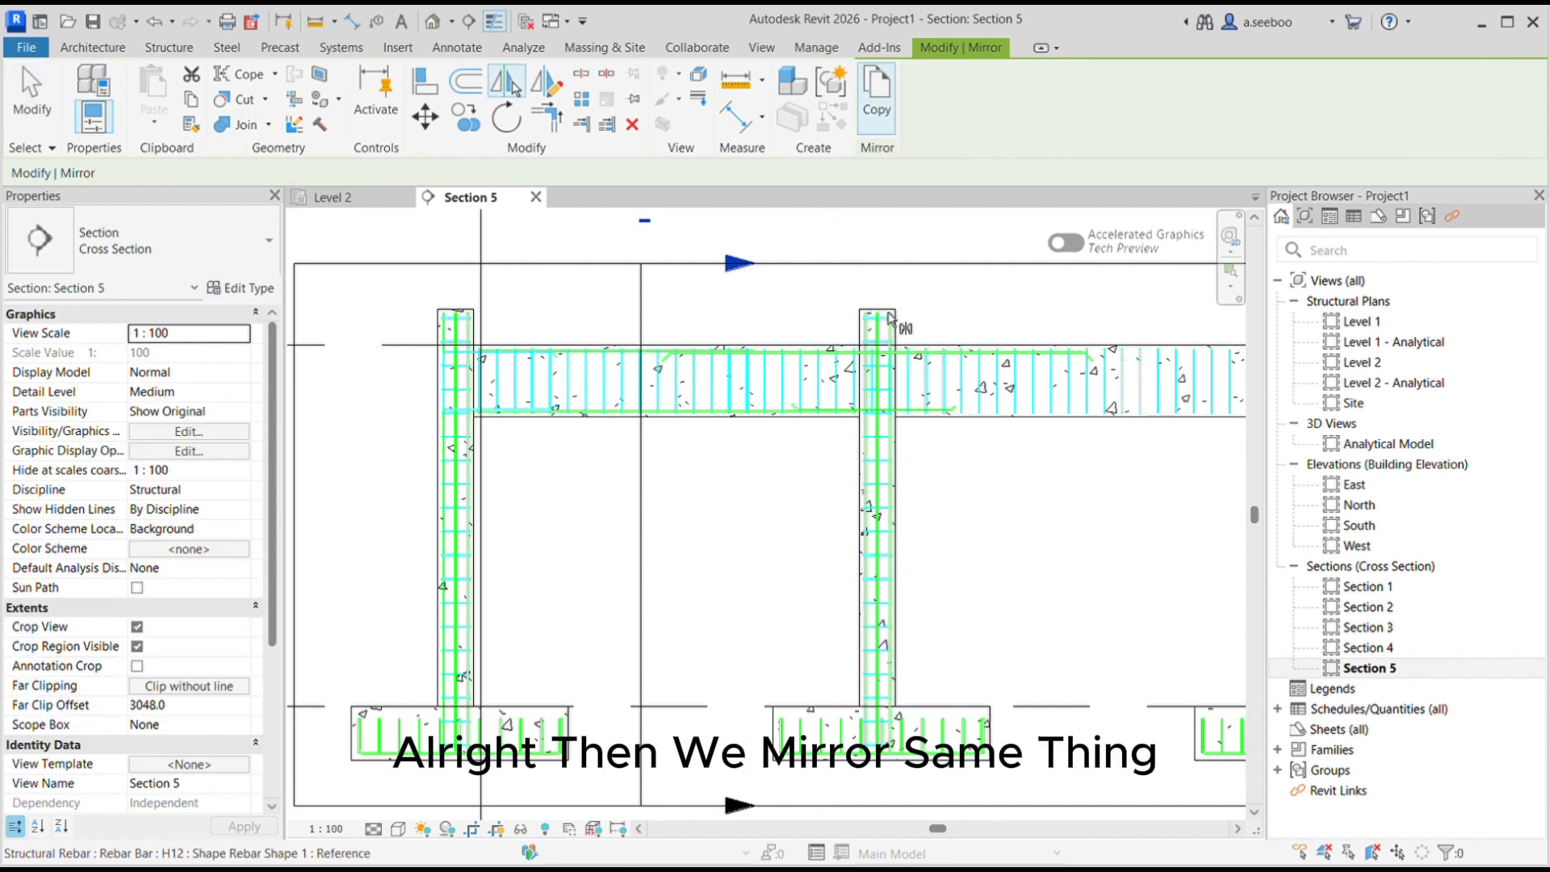
scroll(900, 319, up, 5)
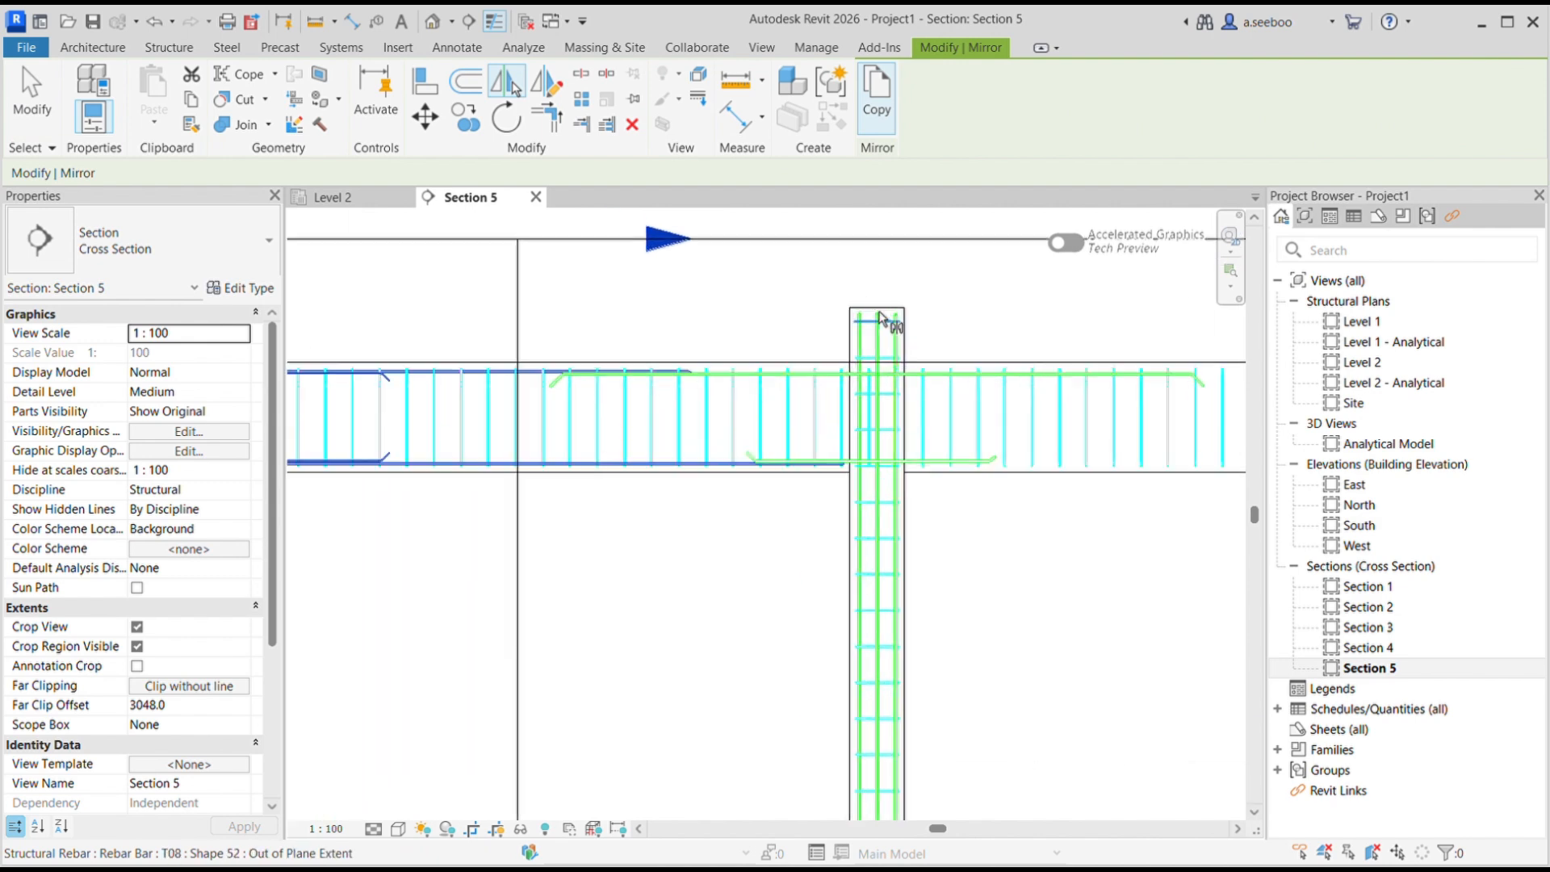
click(873, 310)
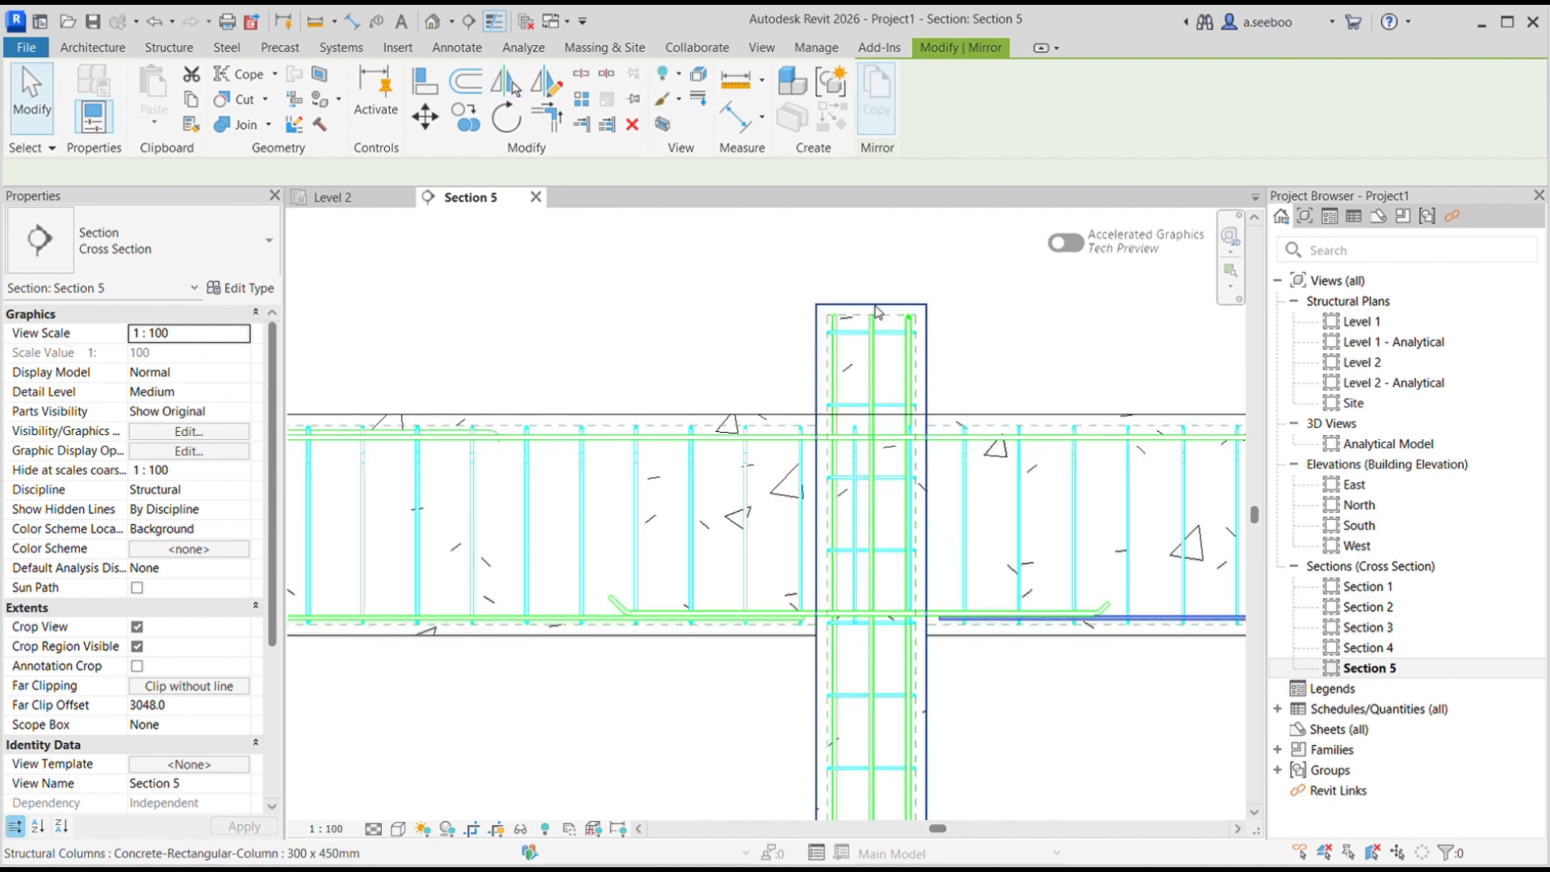
scroll(847, 312, down, 3)
scroll(886, 438, down, 3)
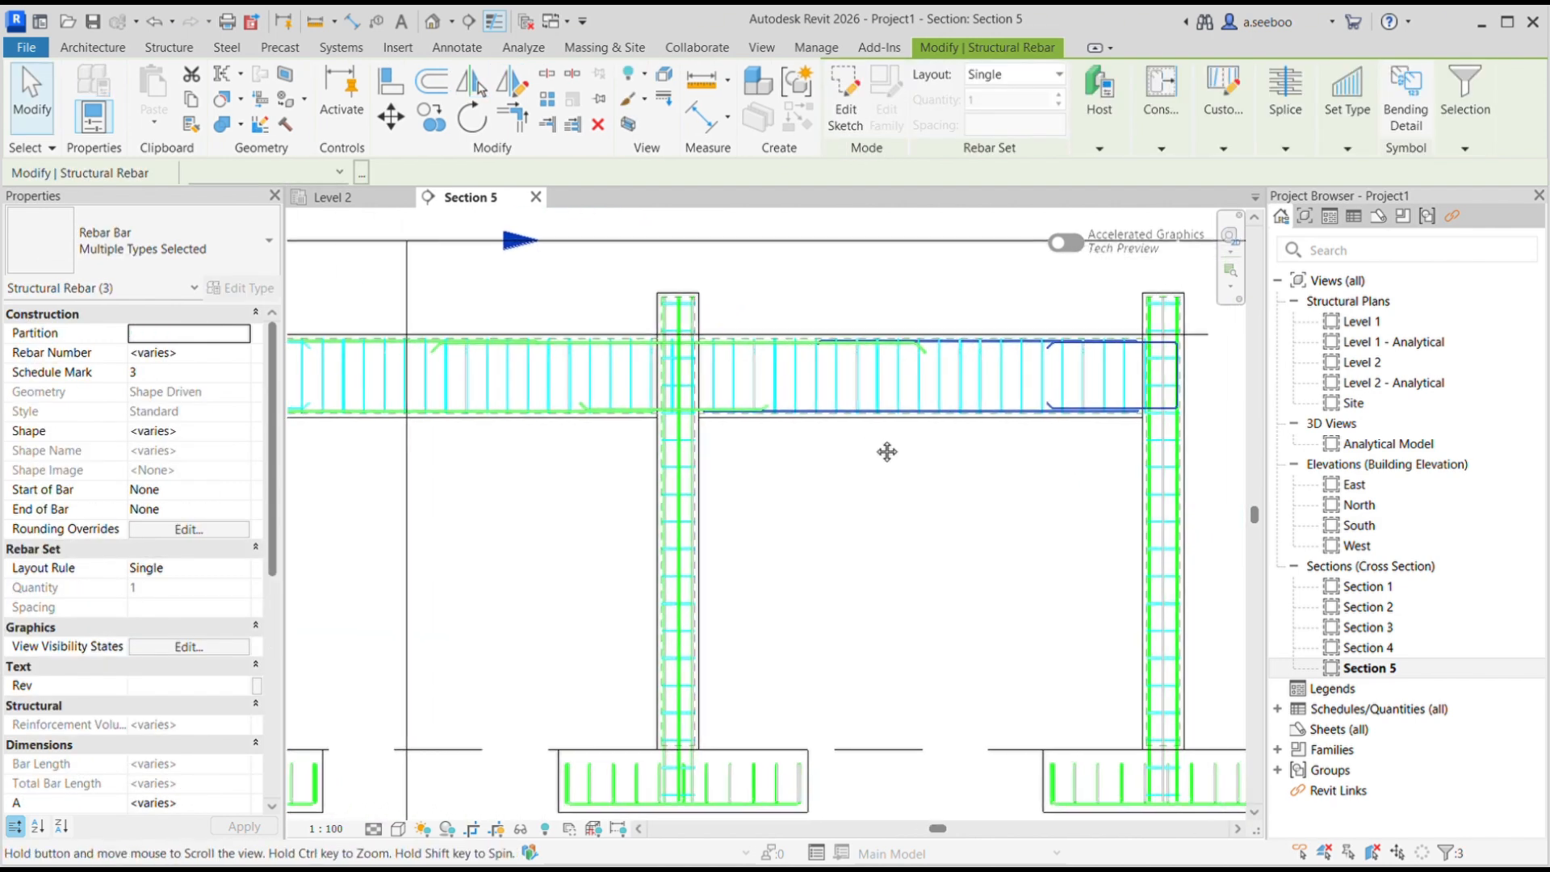
click(886, 438)
scroll(1186, 395, up, 3)
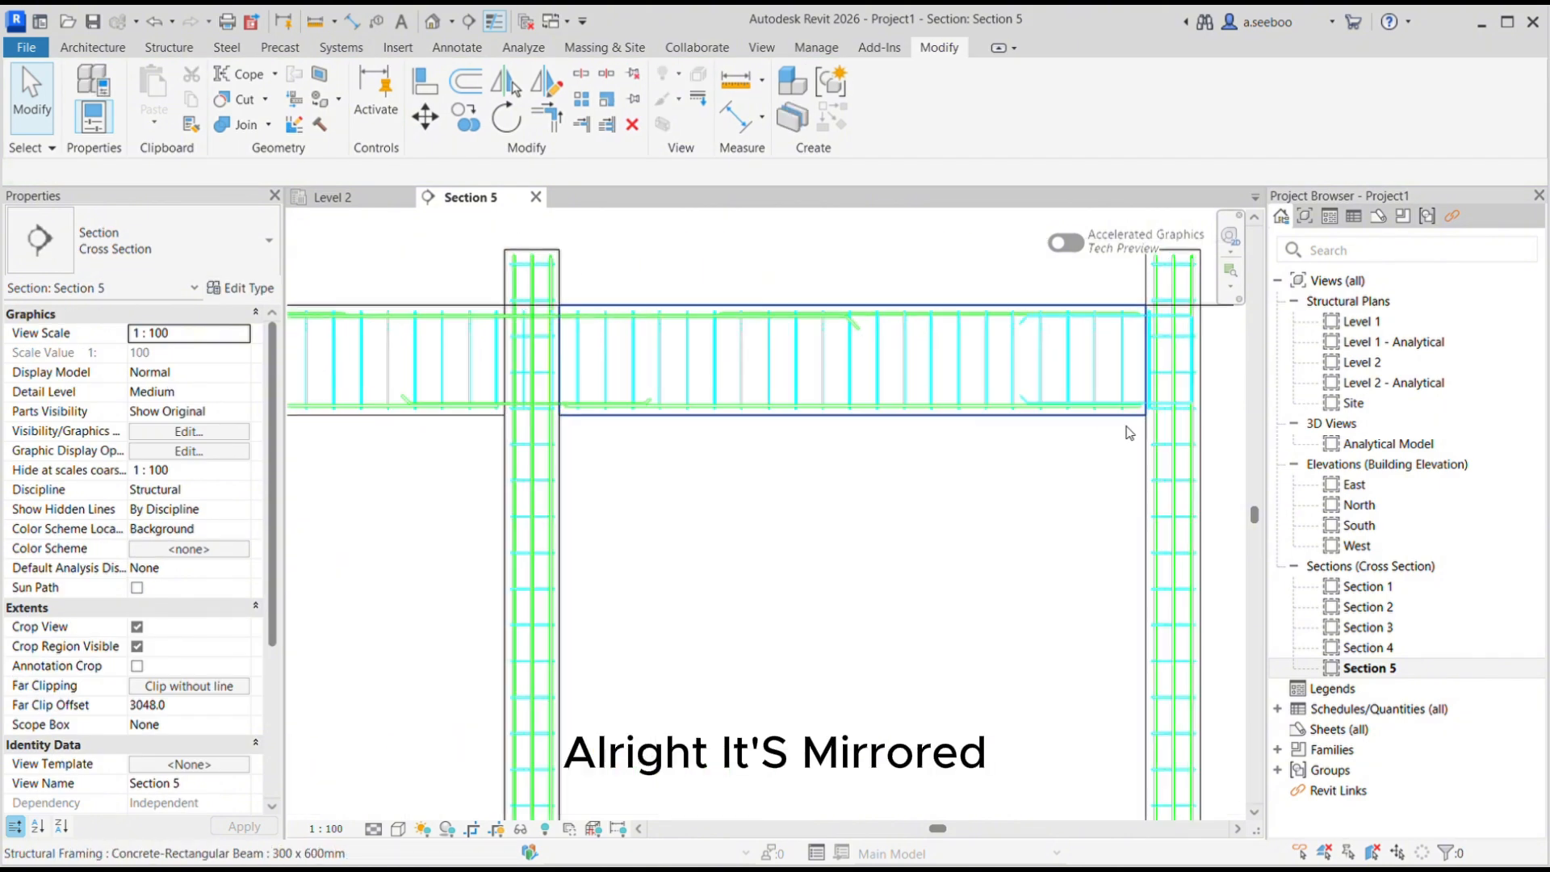
scroll(1193, 386, down, 5)
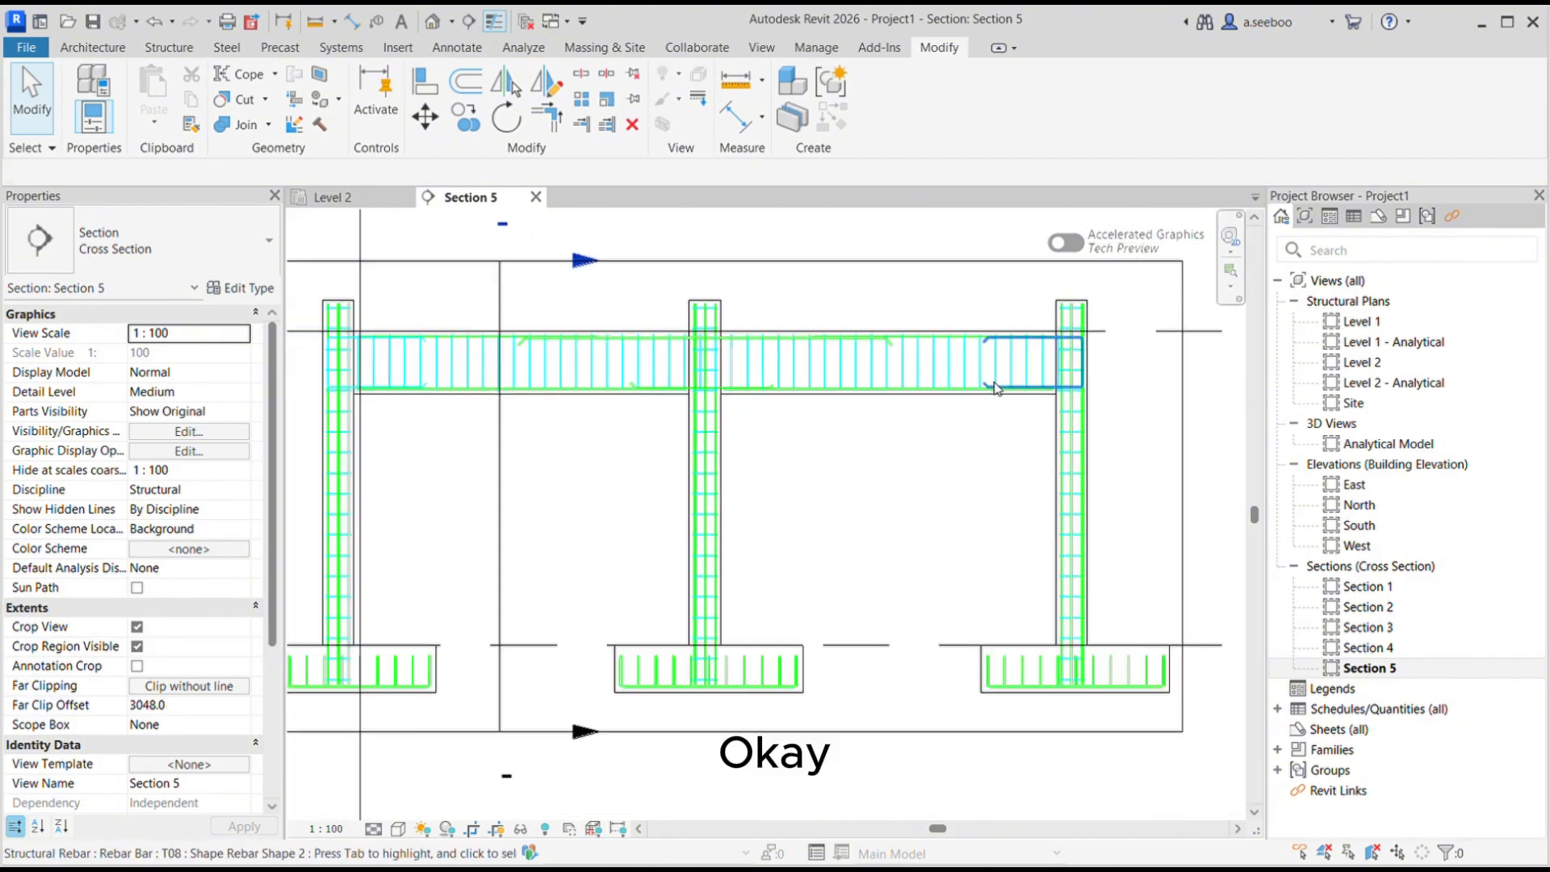
- In the Level 2 plan, filter a selection of the whole frame to structural rebar and enable the first row of its View Visibility States
click(331, 197)
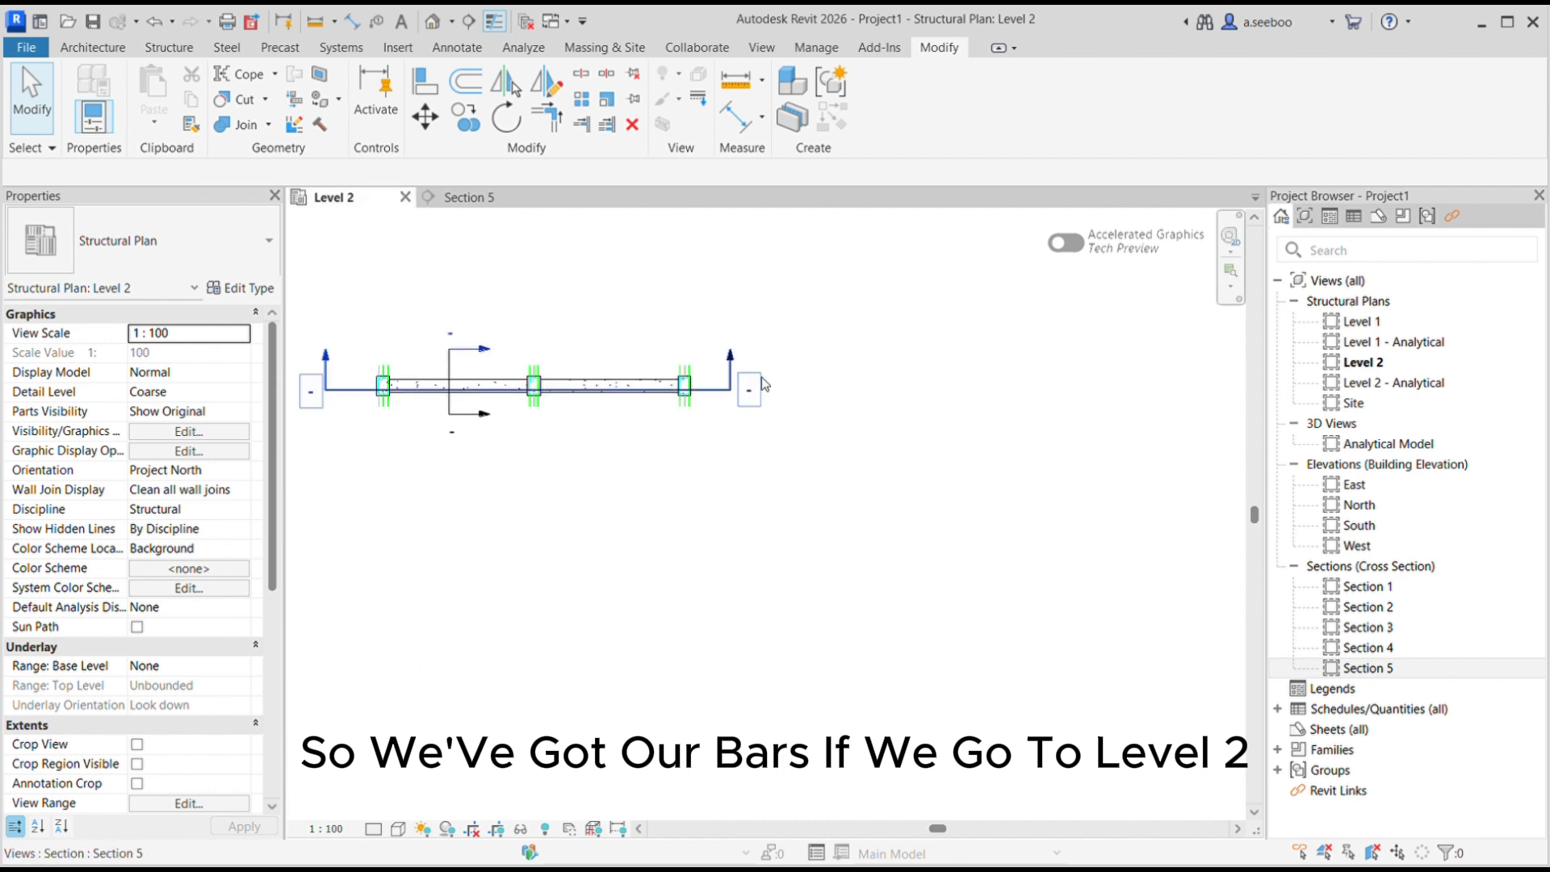
scroll(570, 389, up, 5)
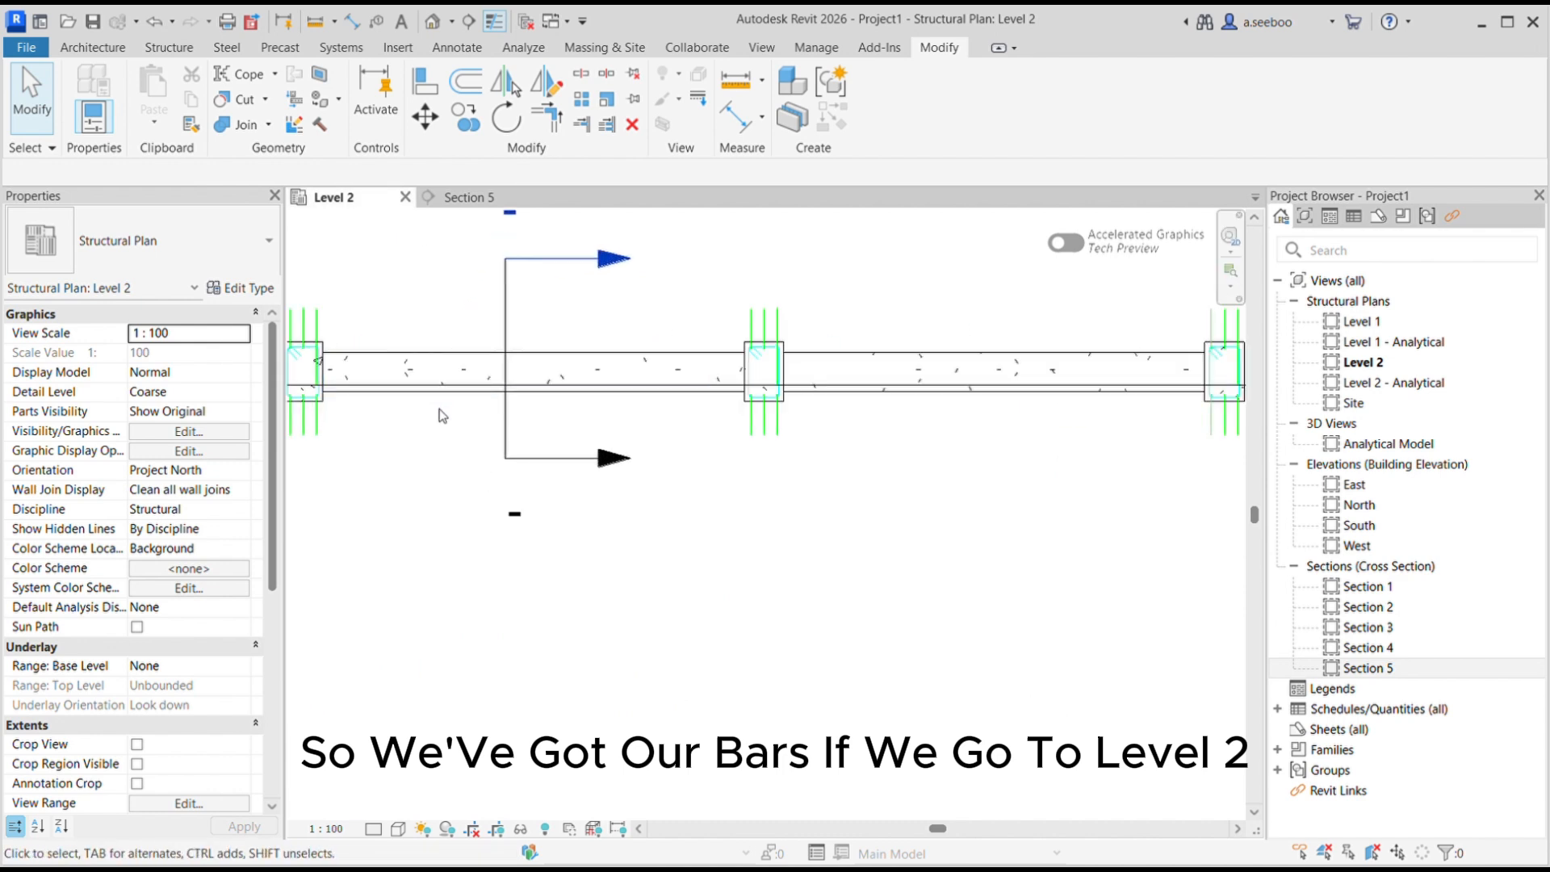
scroll(536, 398, down, 4)
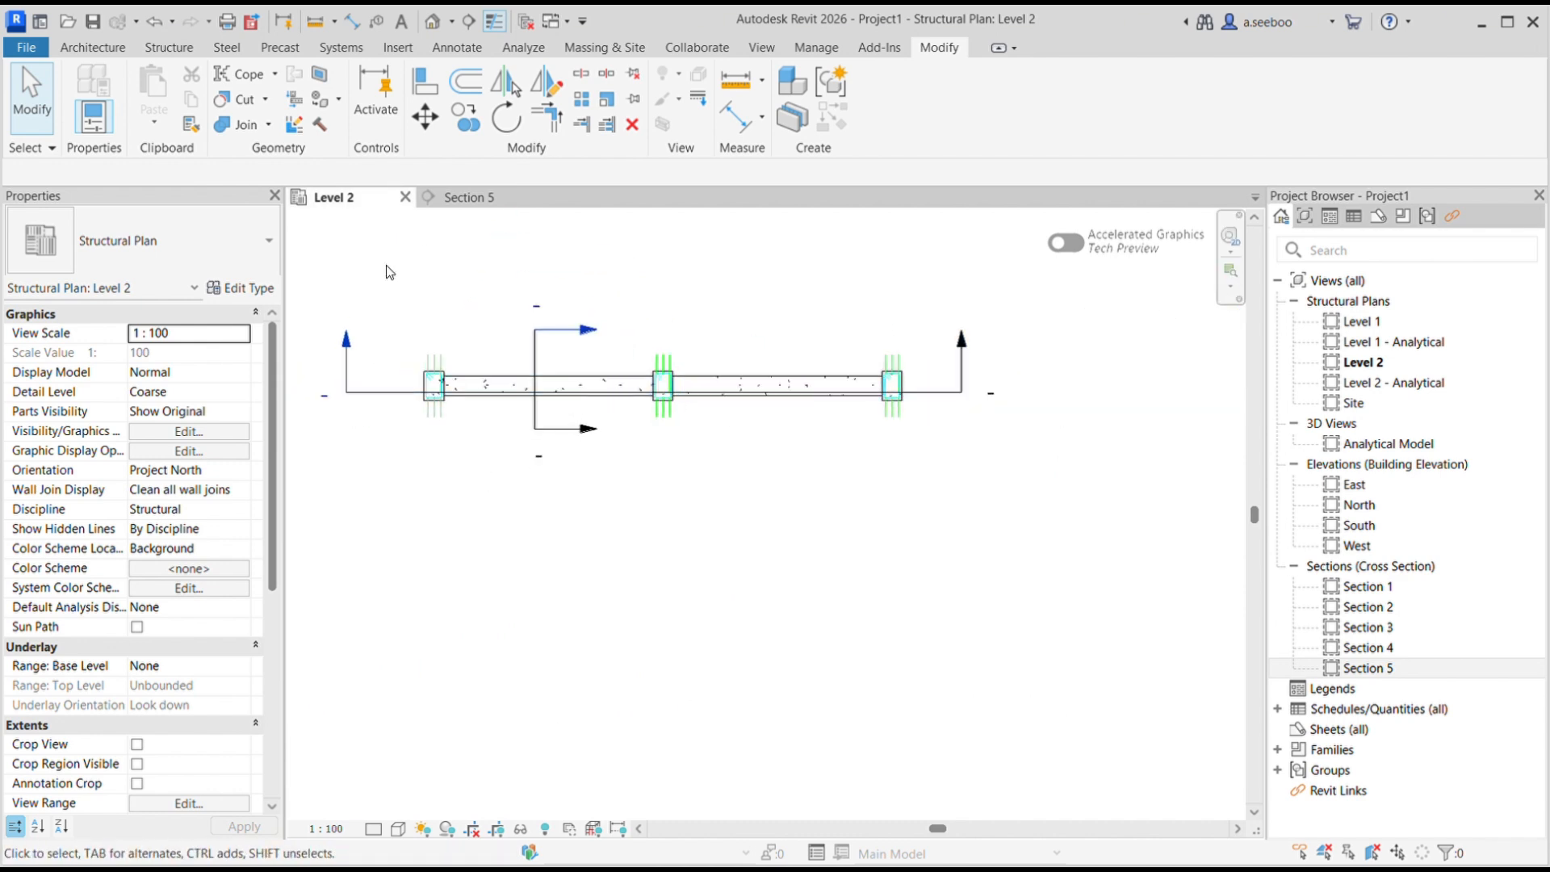
drag(386, 265, 955, 524)
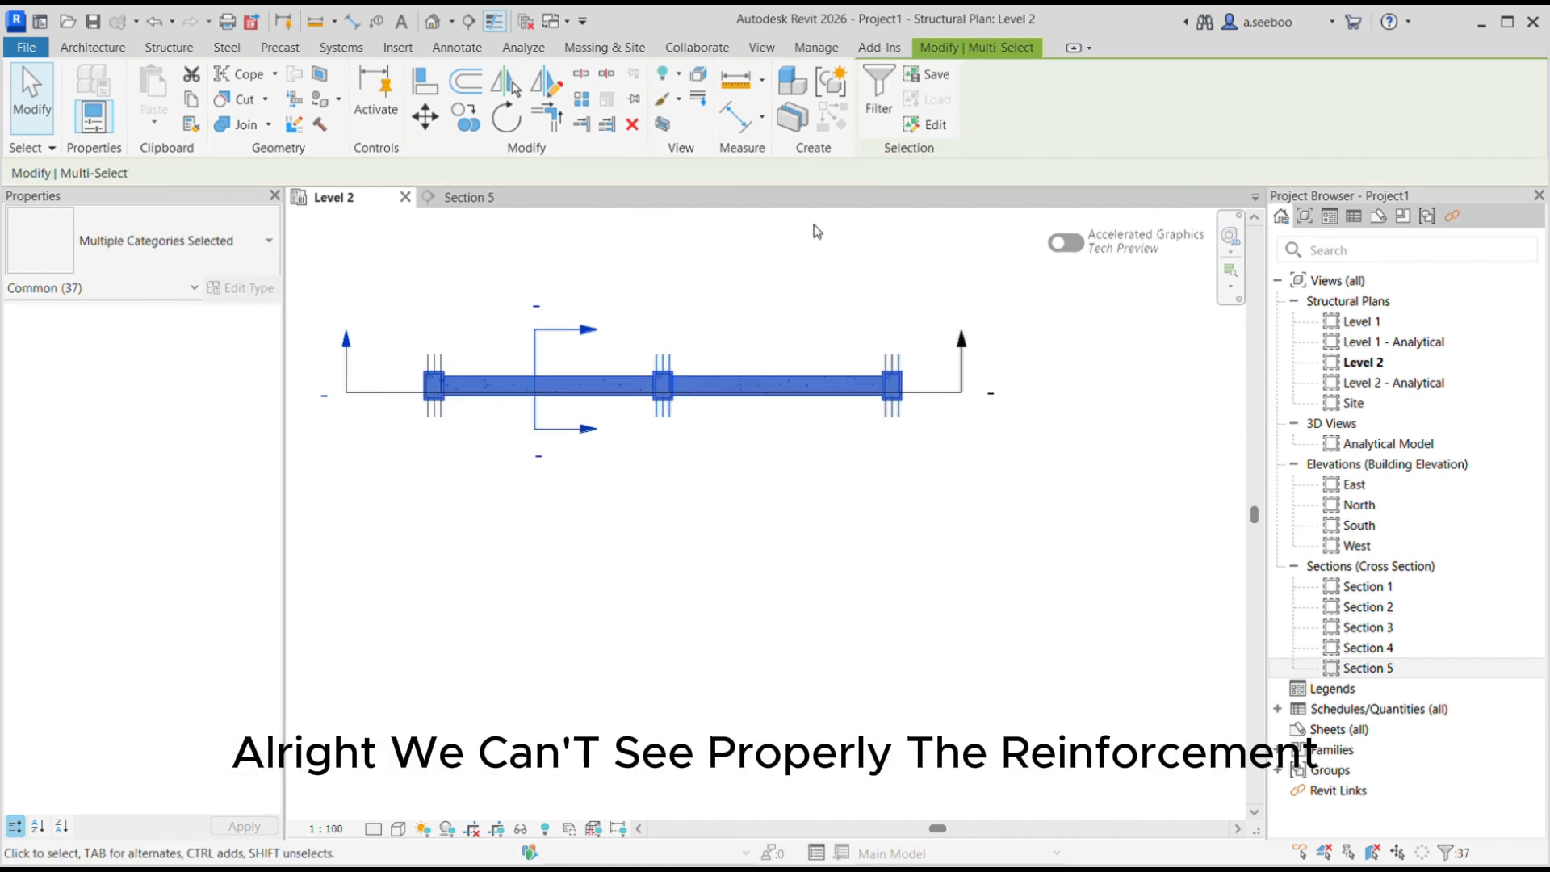
click(879, 93)
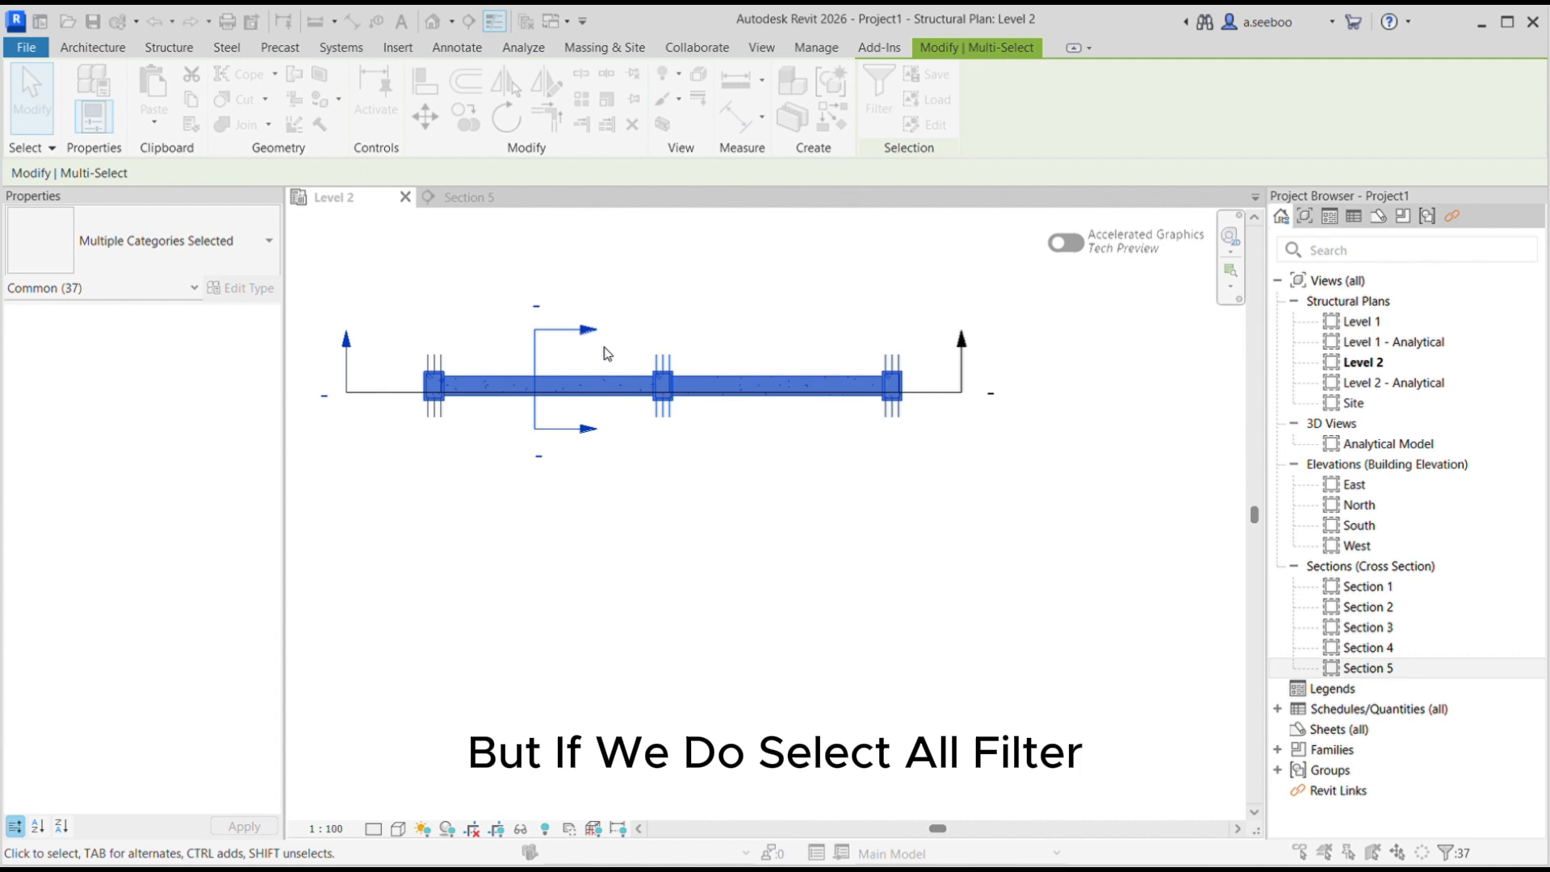
click(909, 602)
click(772, 588)
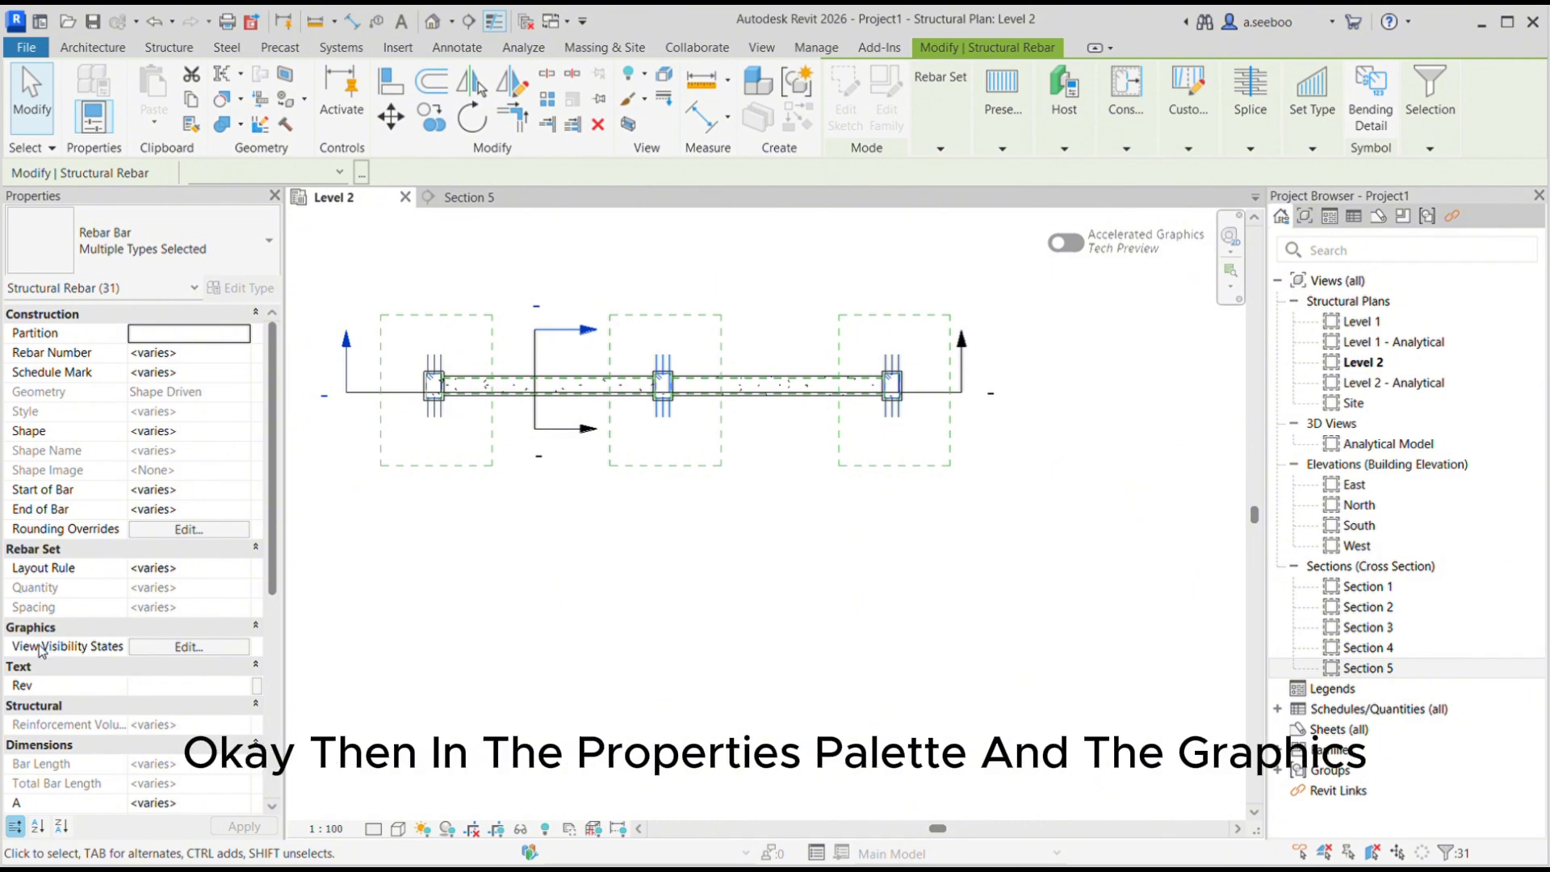
click(175, 650)
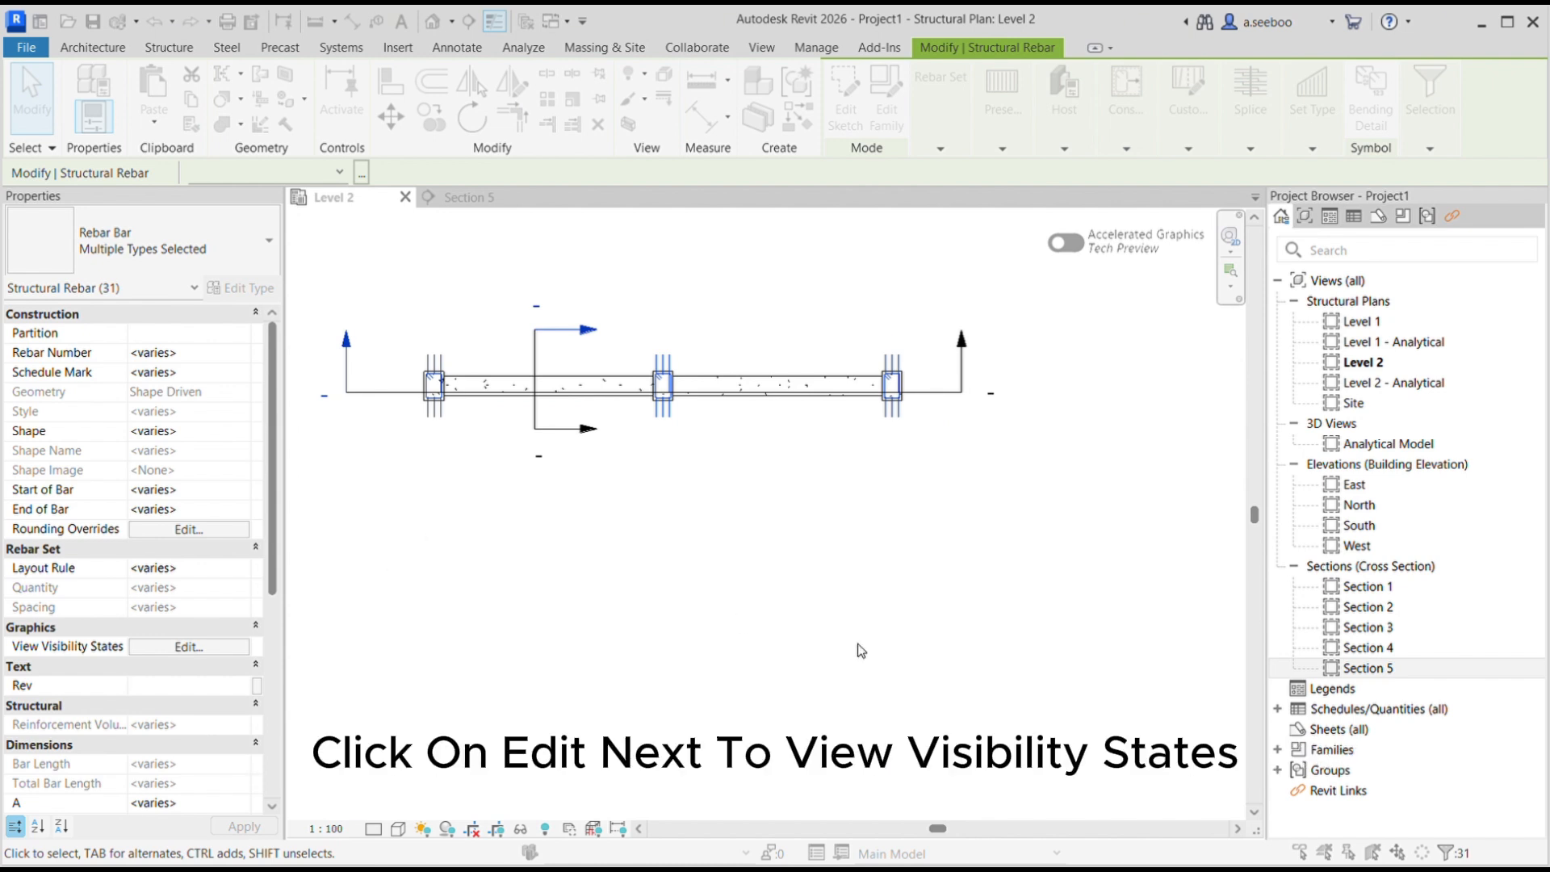
click(879, 646)
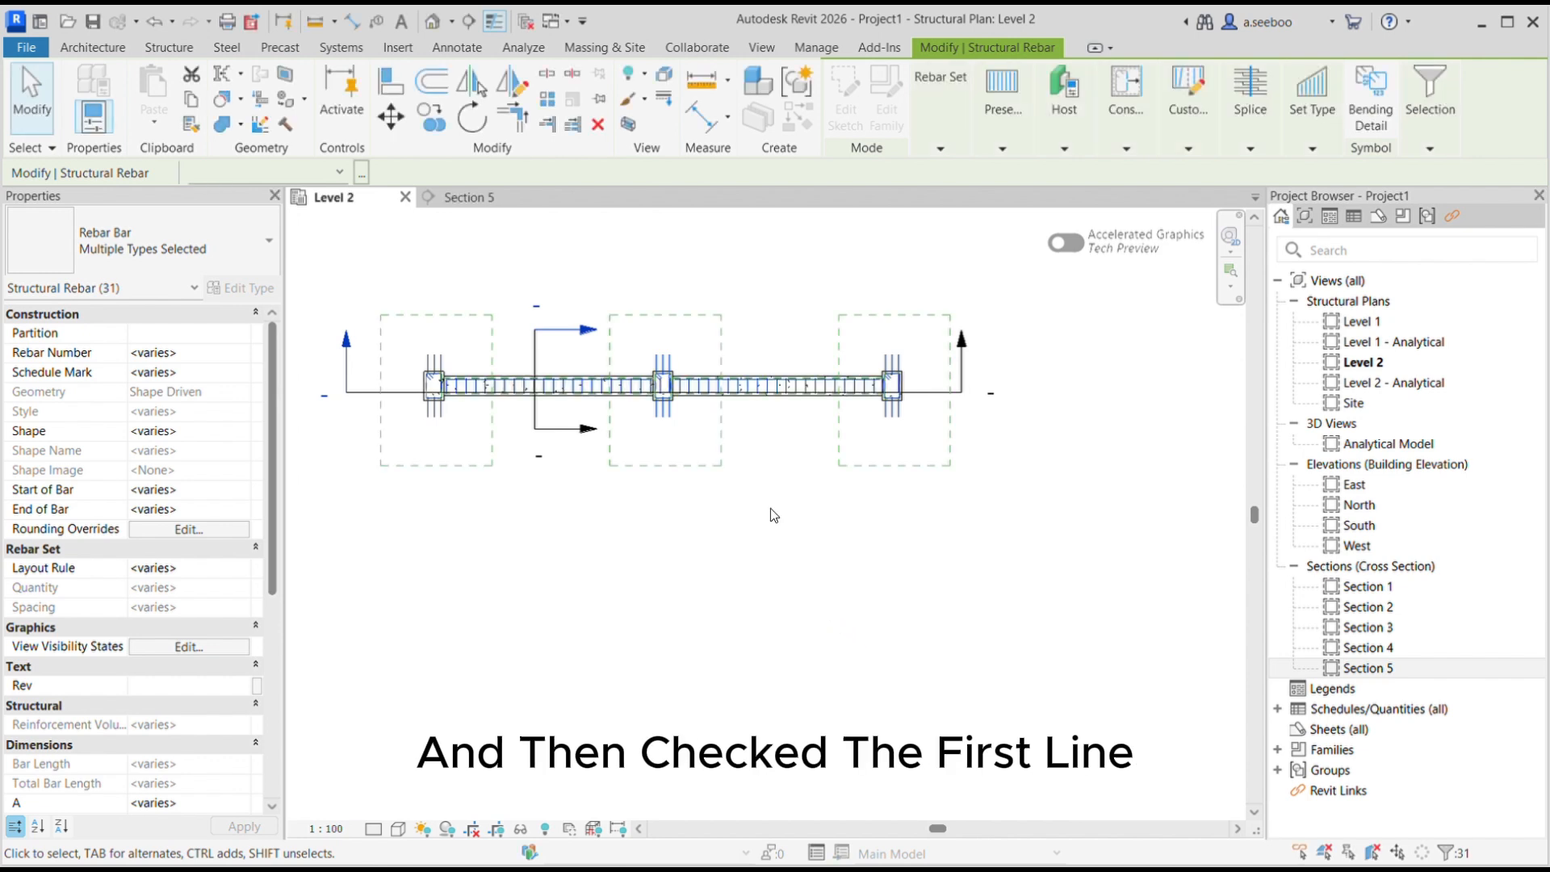
key(Escape)
scroll(412, 389, up, 5)
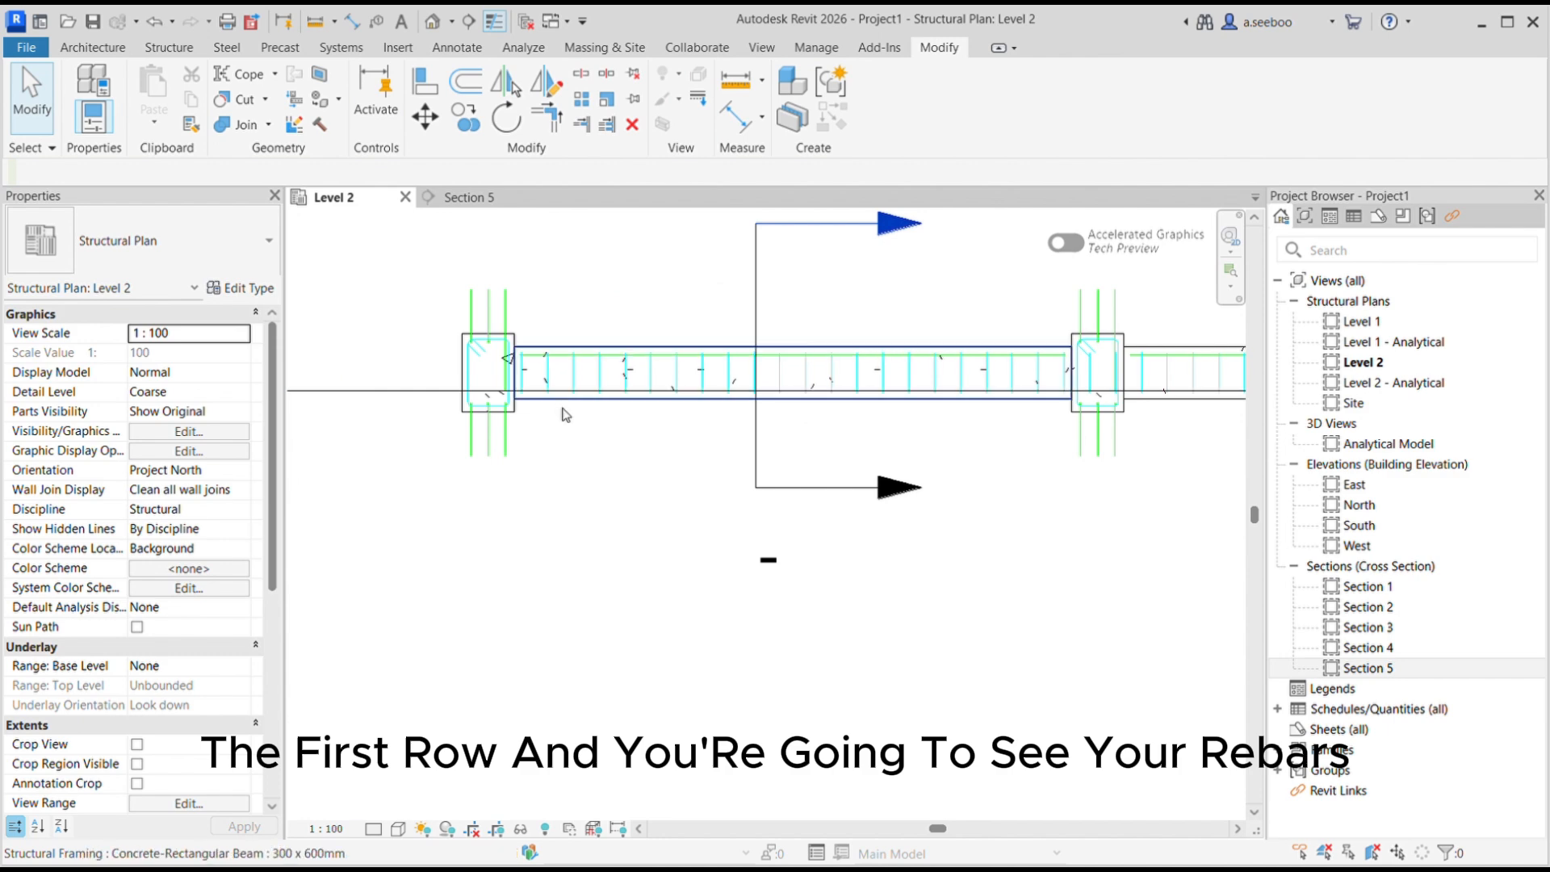
scroll(549, 339, down, 4)
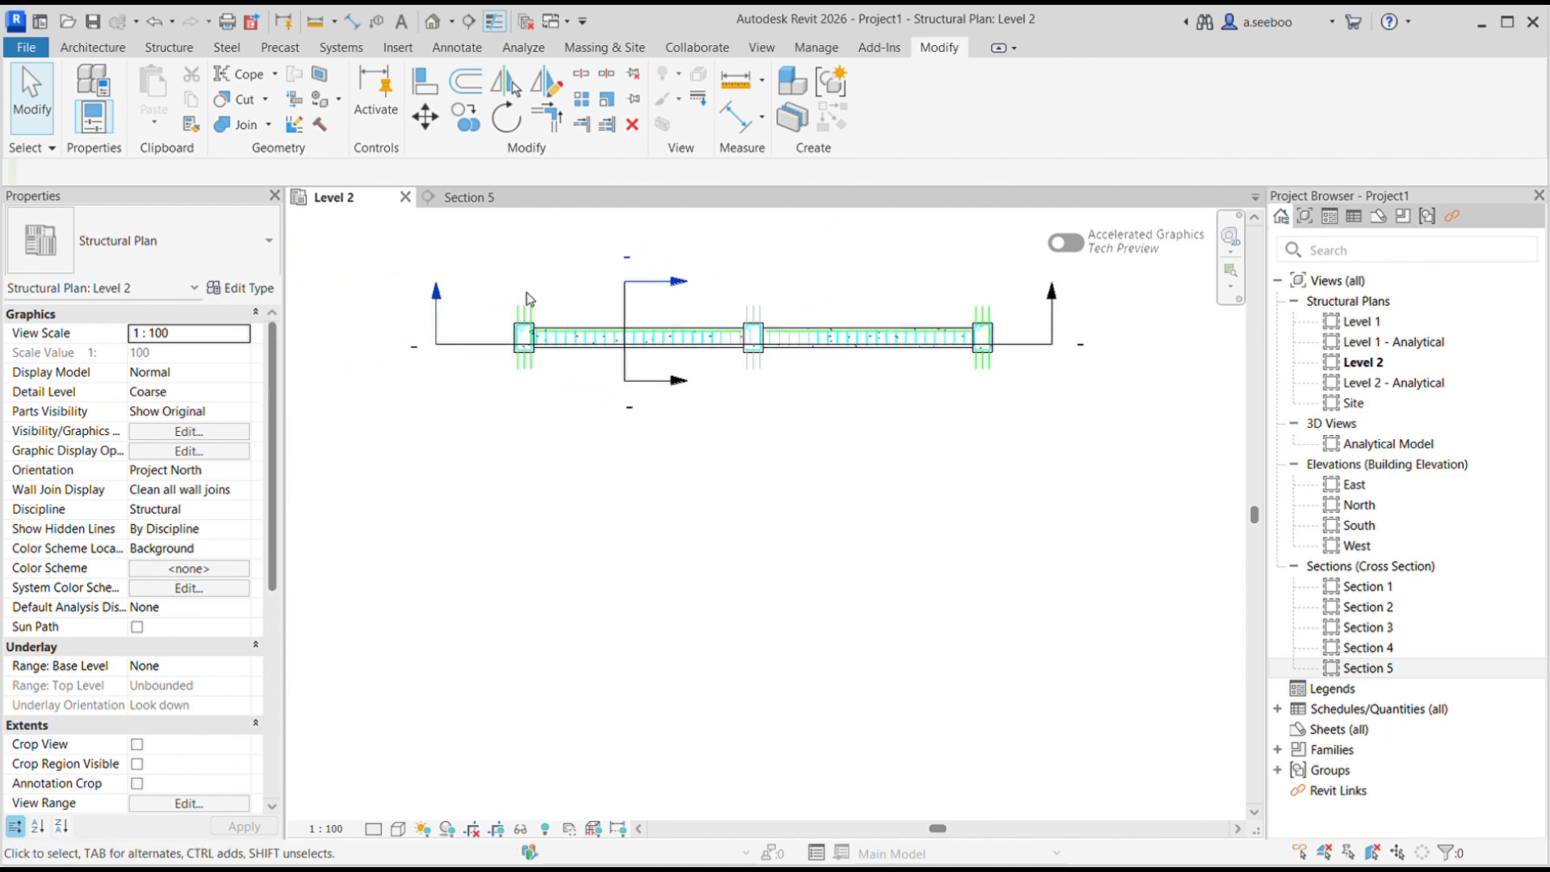
- Return to Section 5 and inspect the View Visibility States of the T08 U-bar at the first column
click(468, 197)
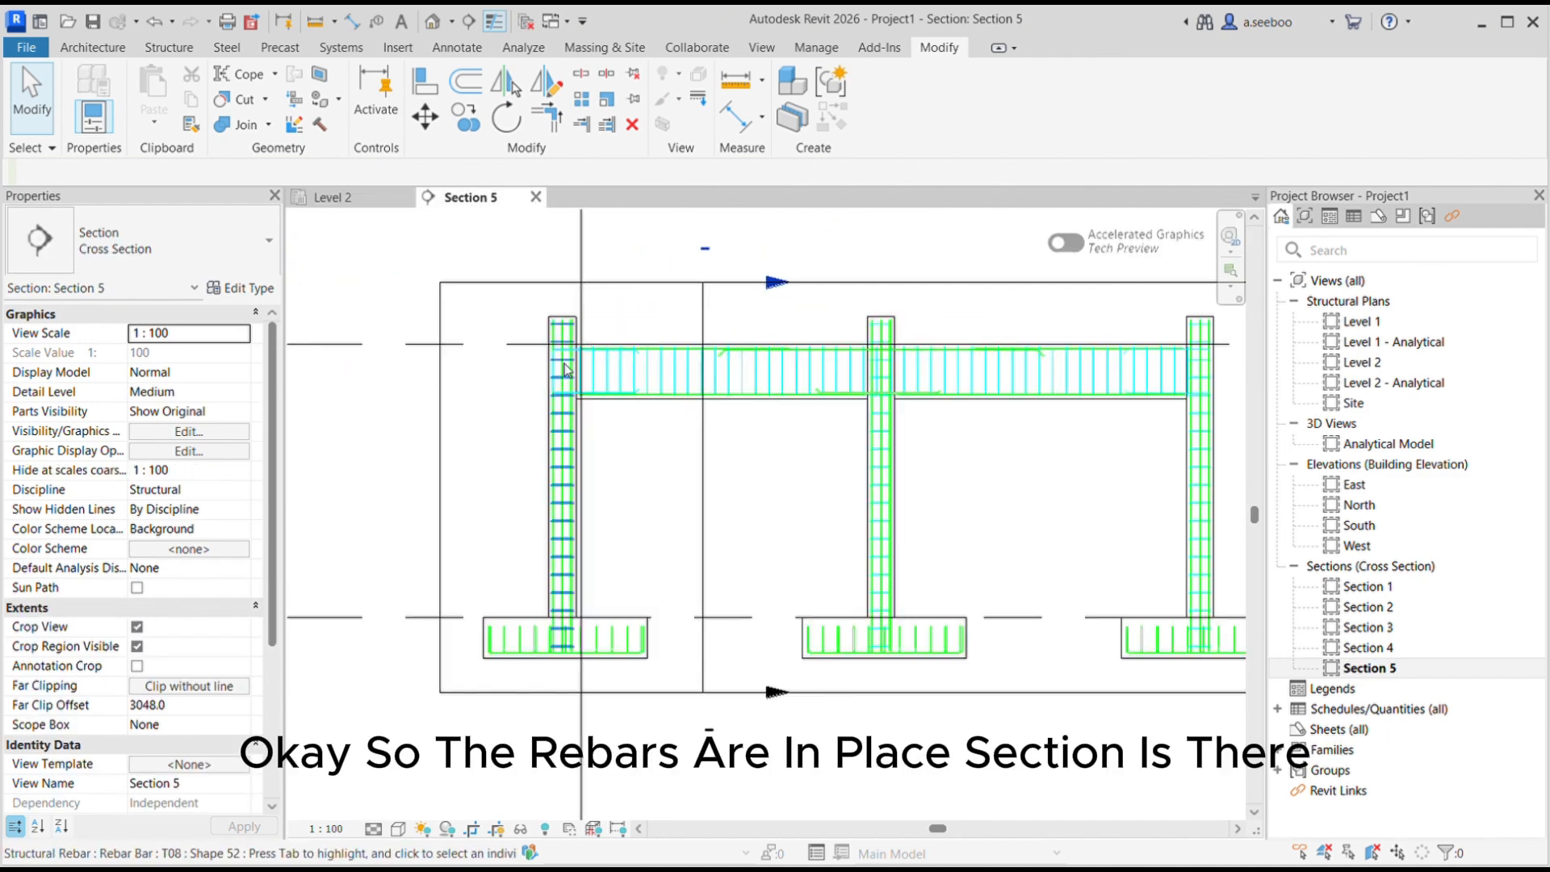
scroll(565, 369, up, 5)
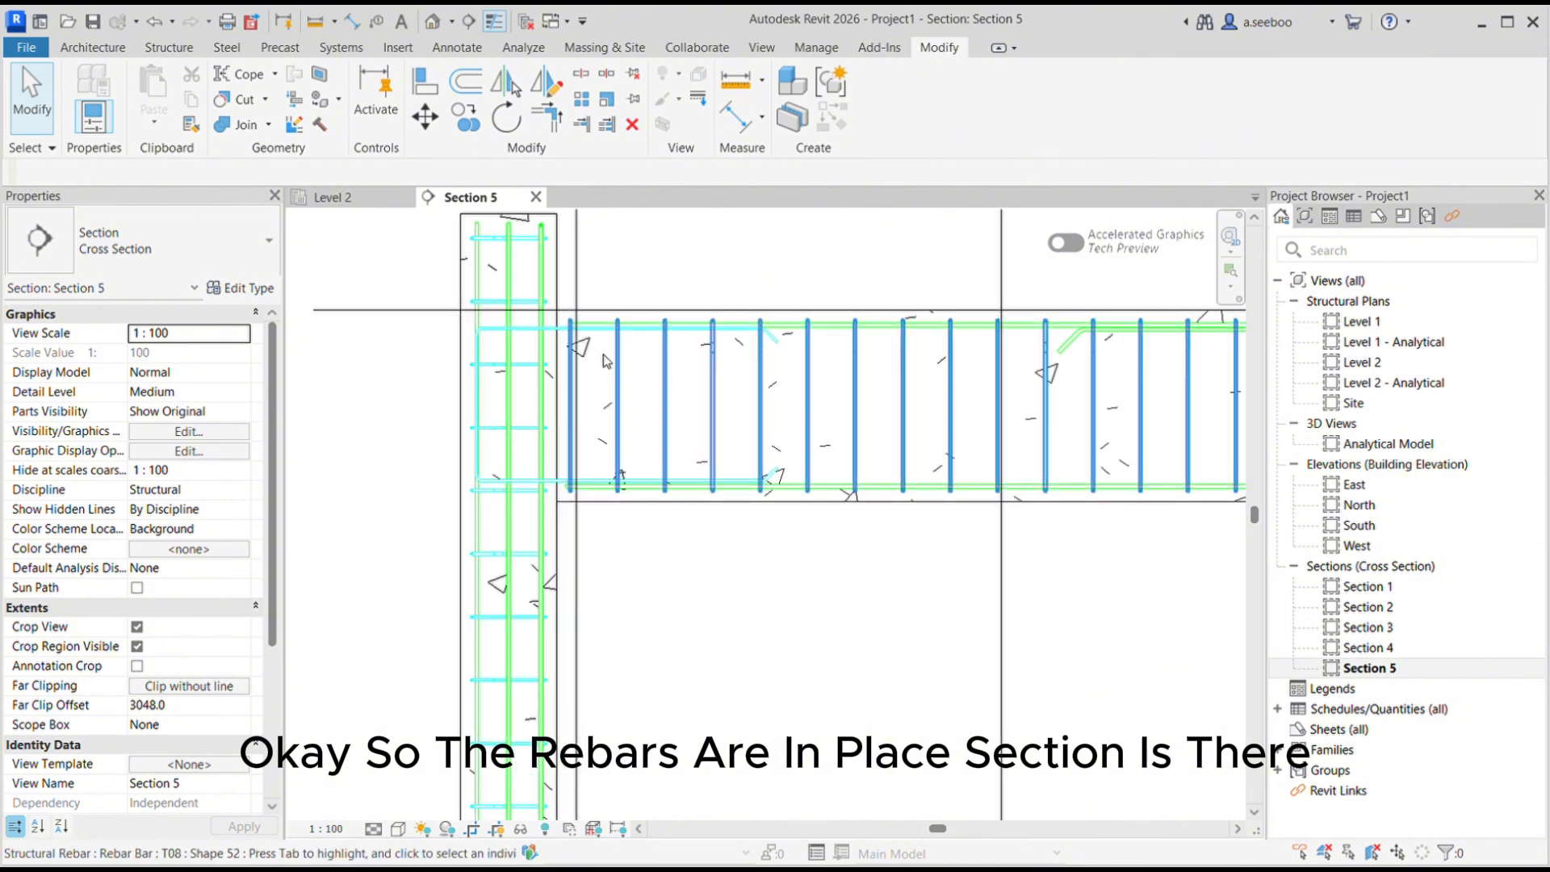
click(536, 334)
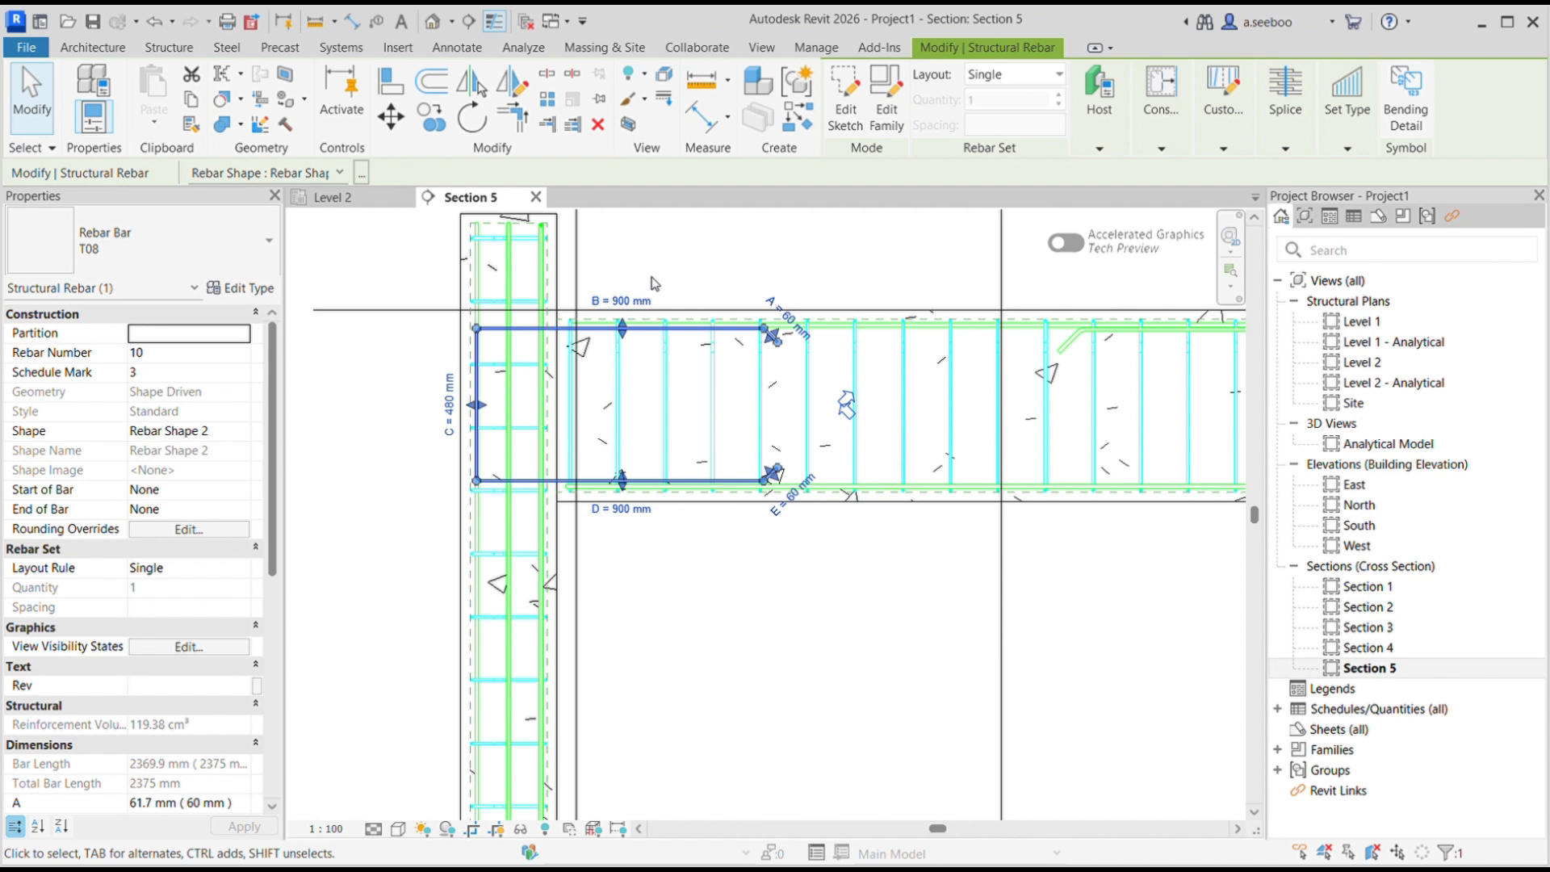
click(220, 636)
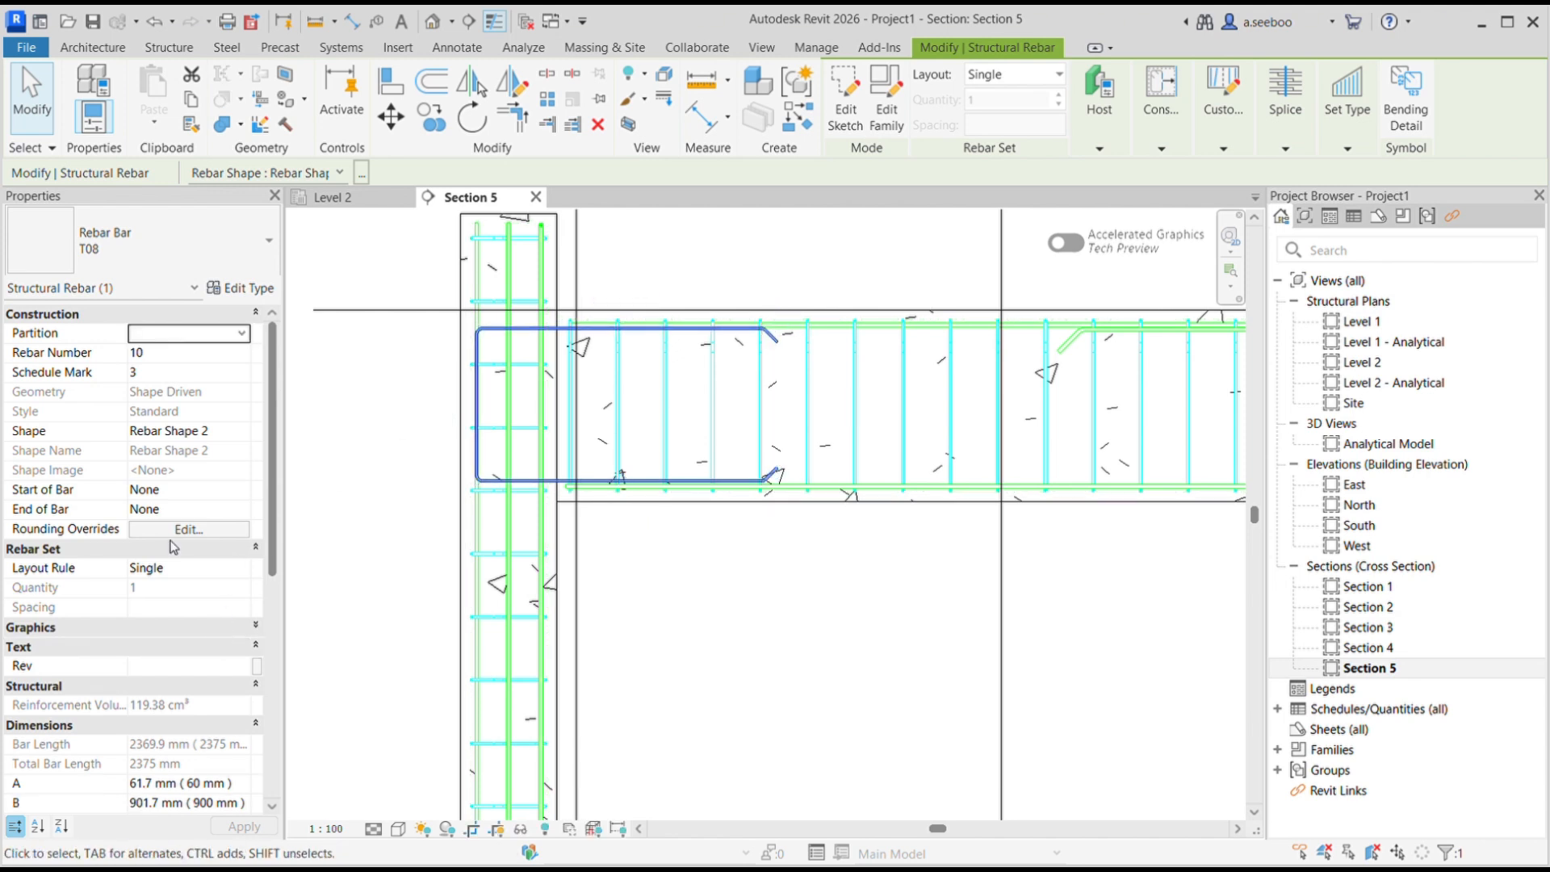
click(256, 626)
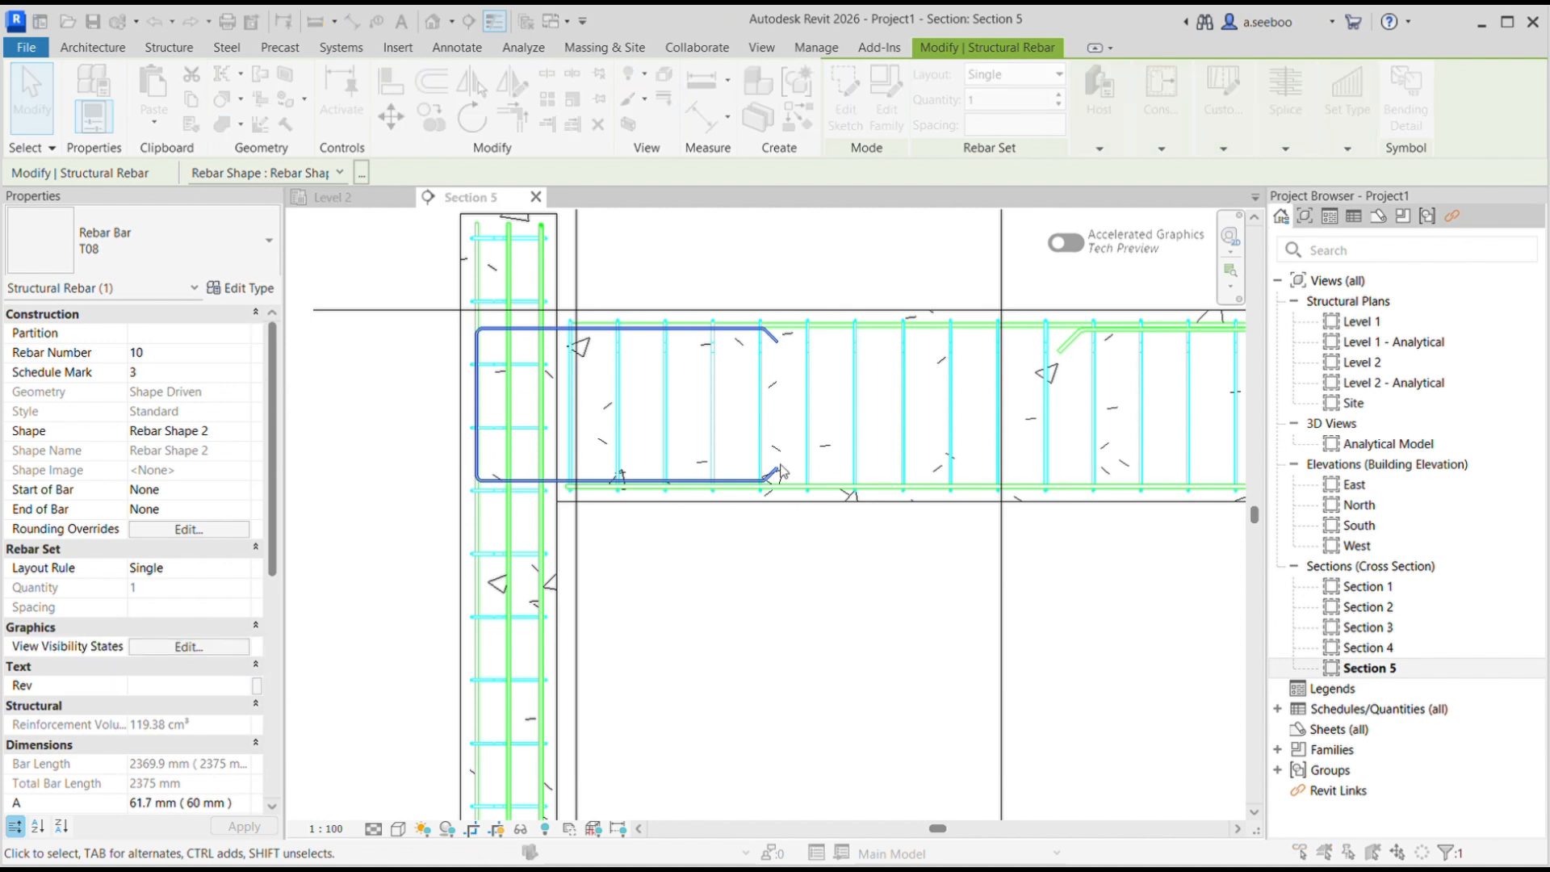
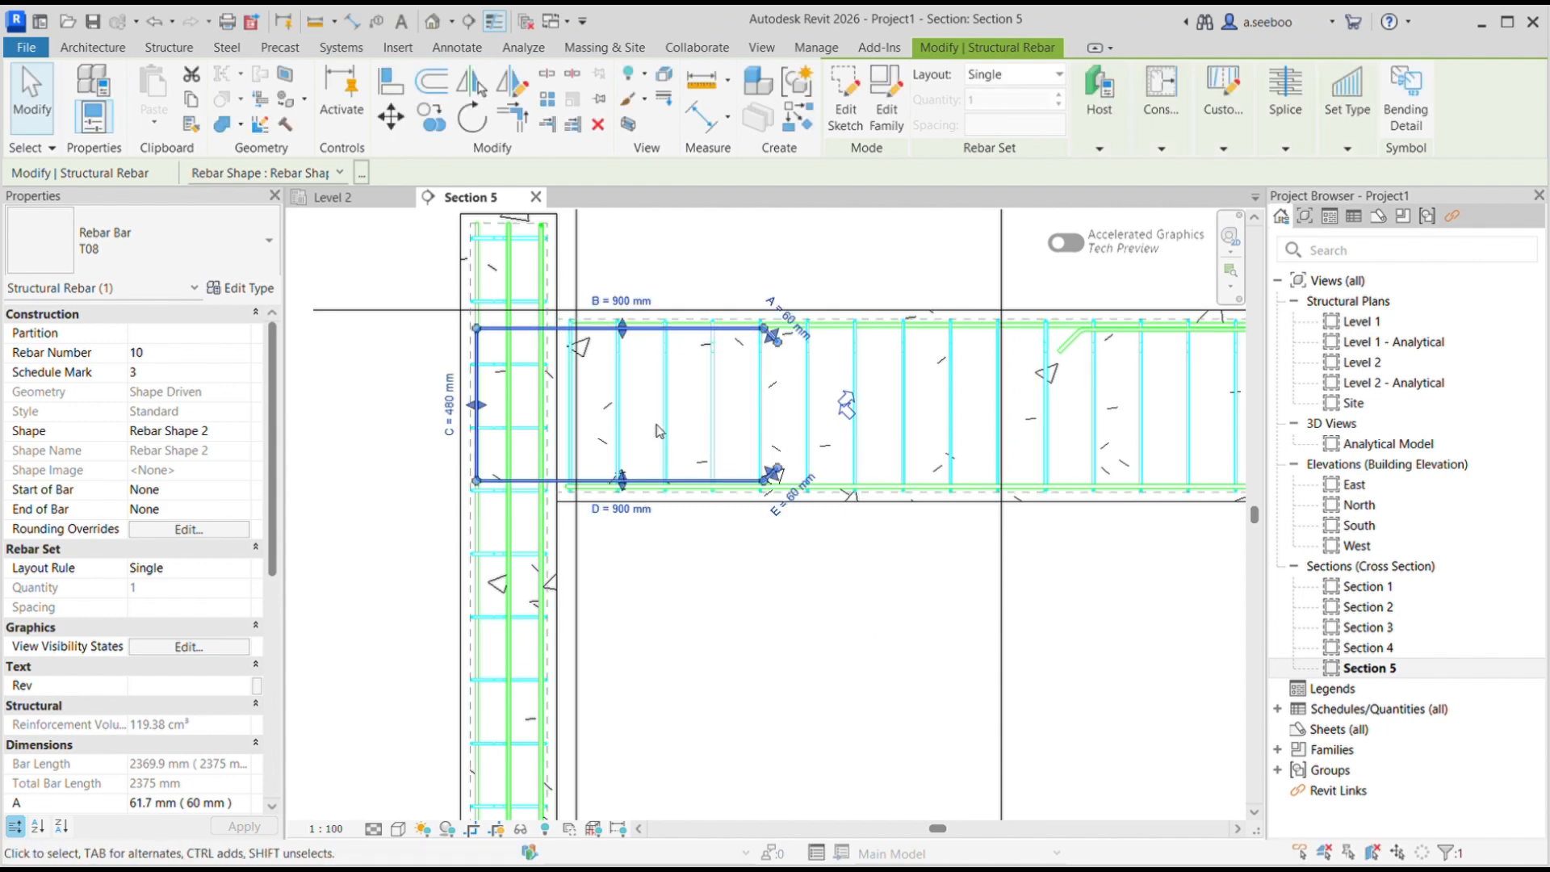
scroll(872, 581, down, 4)
click(866, 570)
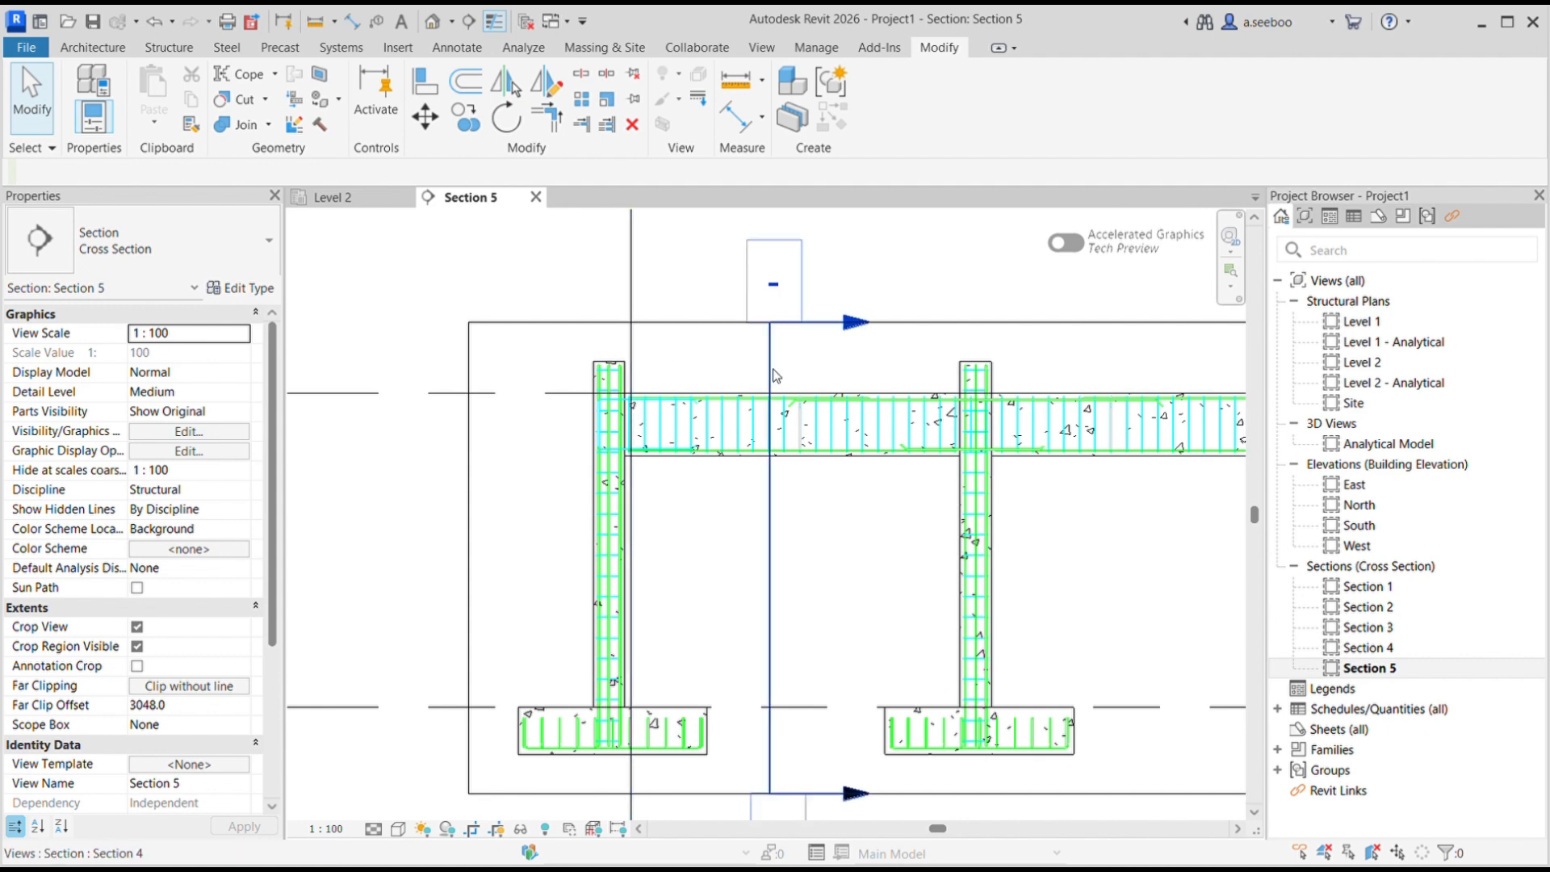
- Extend the upper edge of Section 5's crop region upward to leave more space above the columns
scroll(807, 436, down, 2)
mouse_move(803, 433)
middle_down()
mouse_move(904, 457)
mouse_move(791, 453)
middle_up()
scroll(854, 419, up, 3)
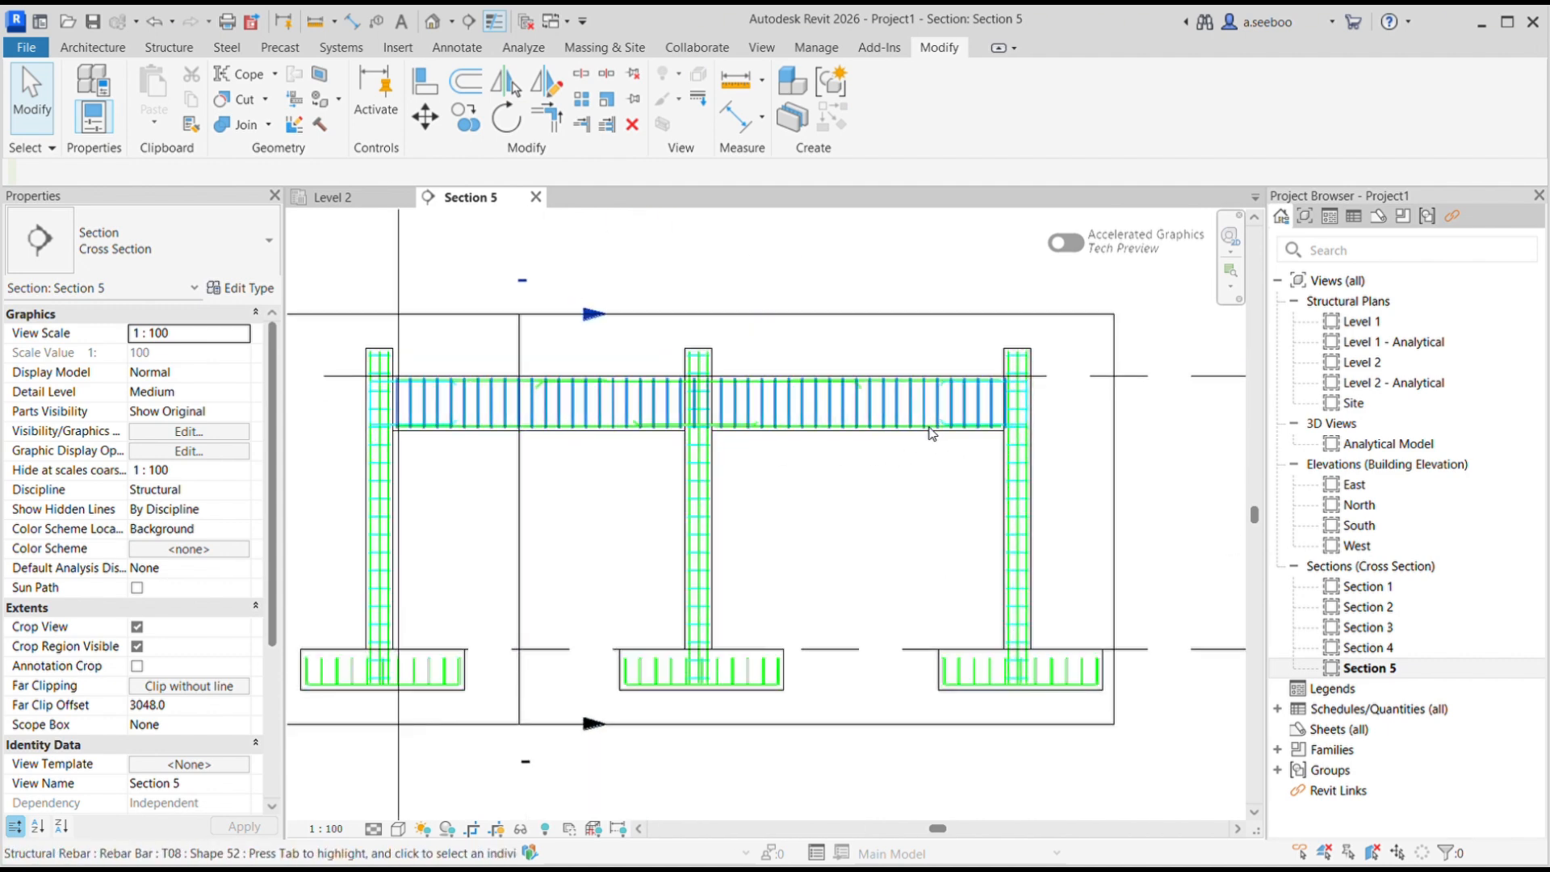
scroll(848, 418, down, 3)
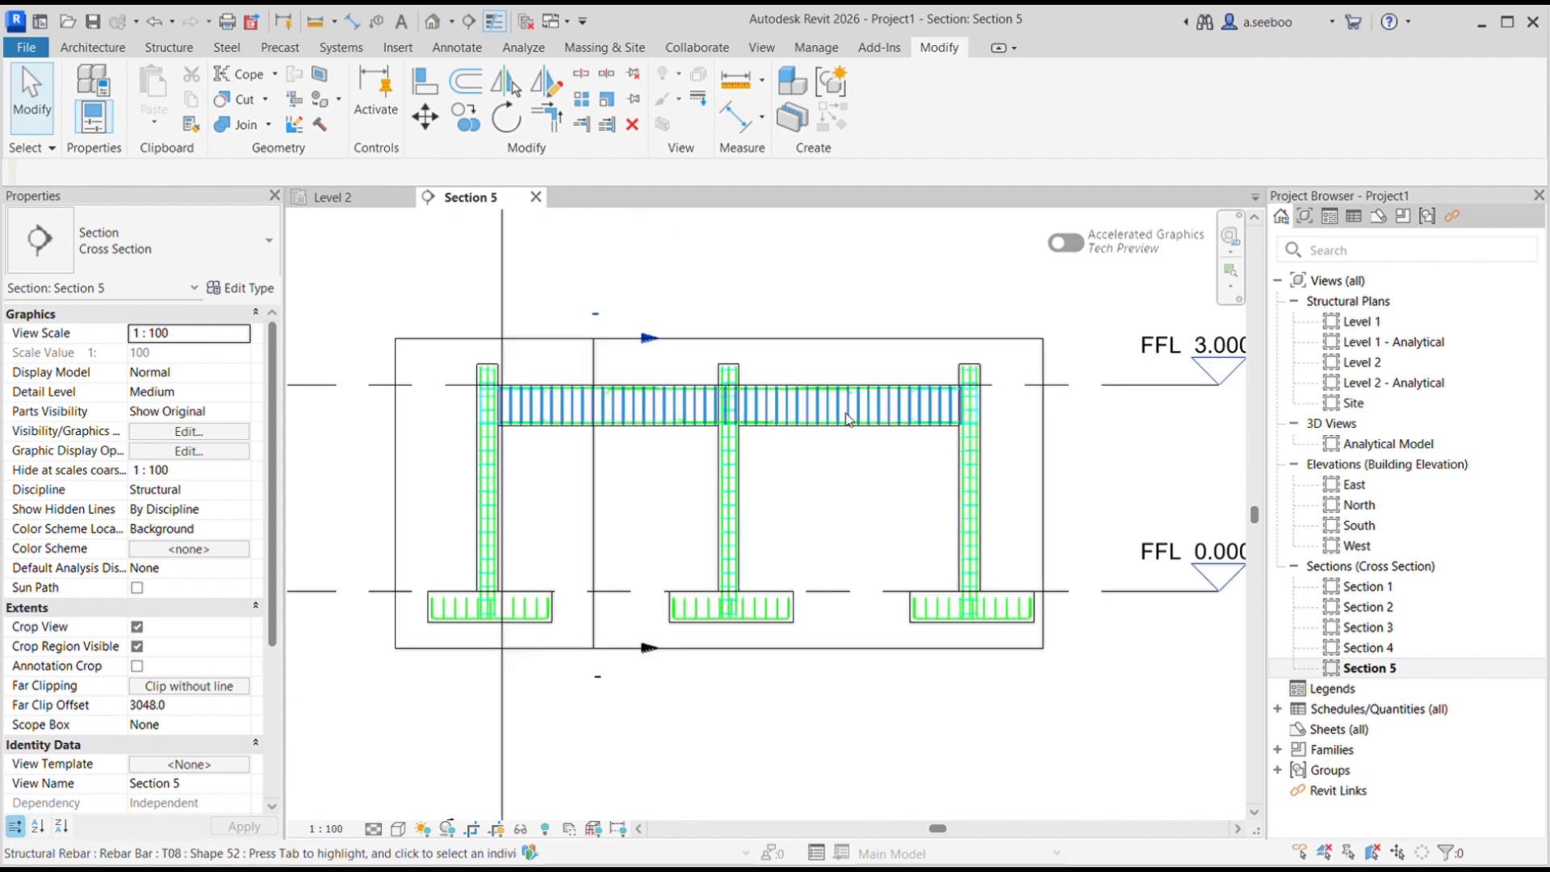
click(720, 339)
drag(719, 339, 719, 301)
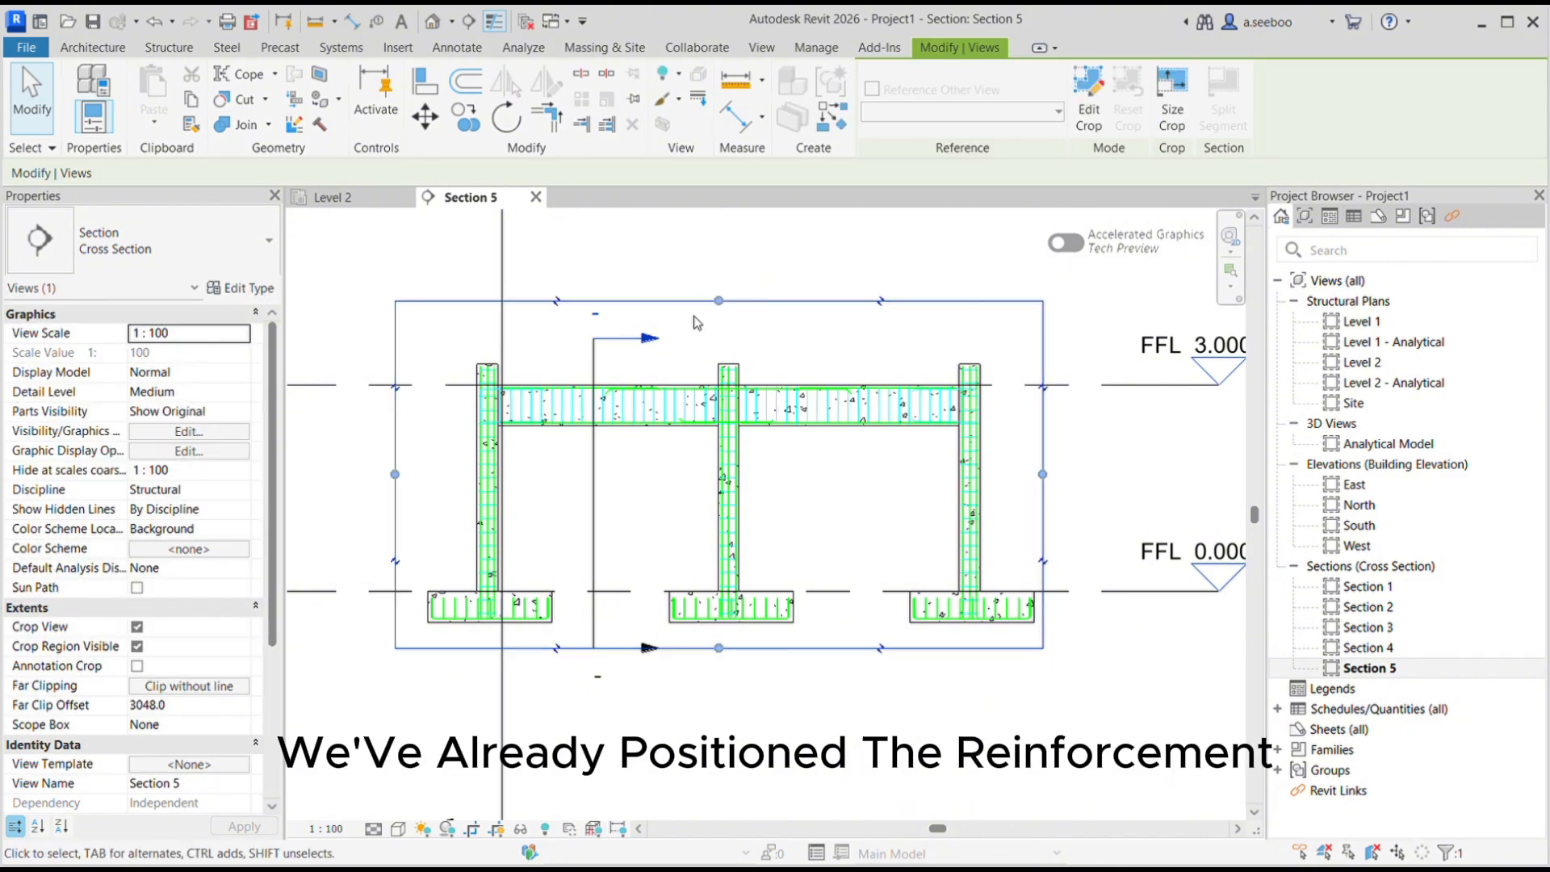
- Tag the two overlapping H12 top bars in the beam between the middle and last columns by category, with leaders and vertical orientation
click(474, 51)
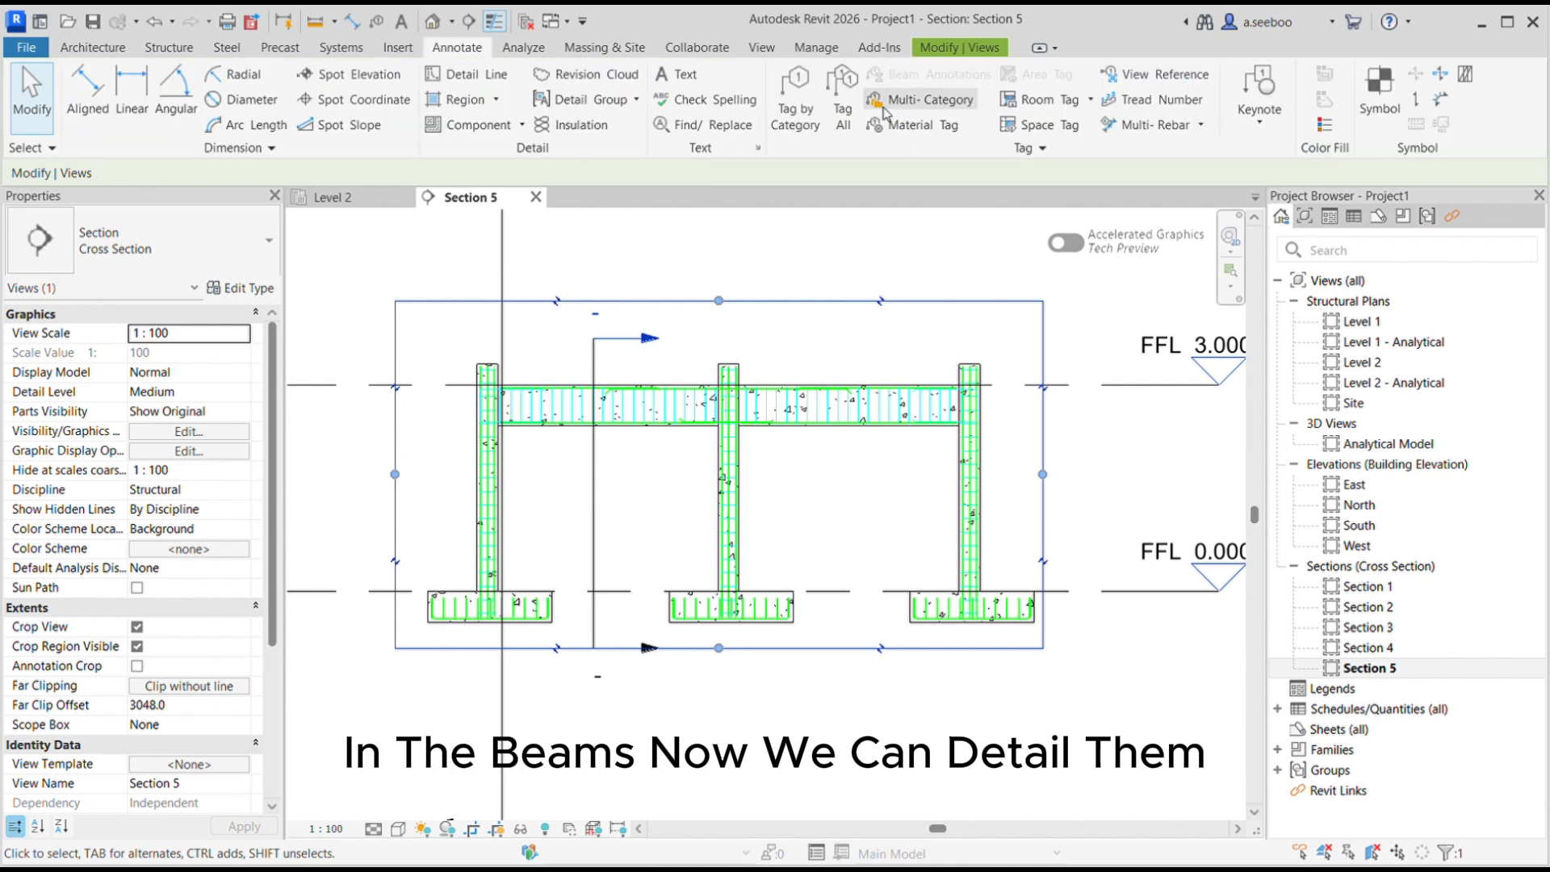
click(793, 130)
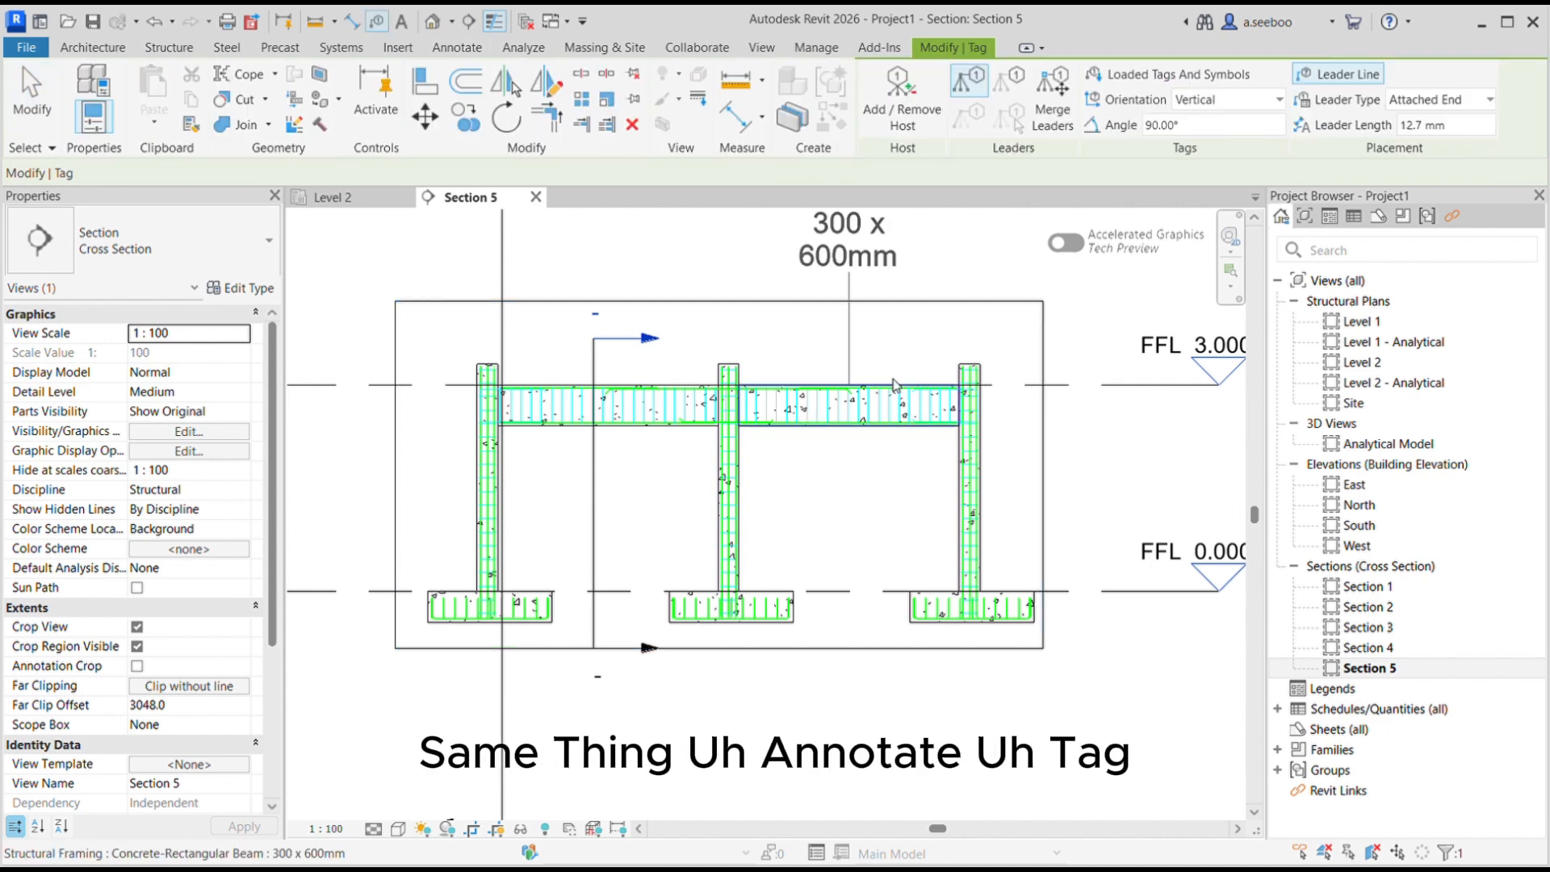
scroll(844, 371, up, 2)
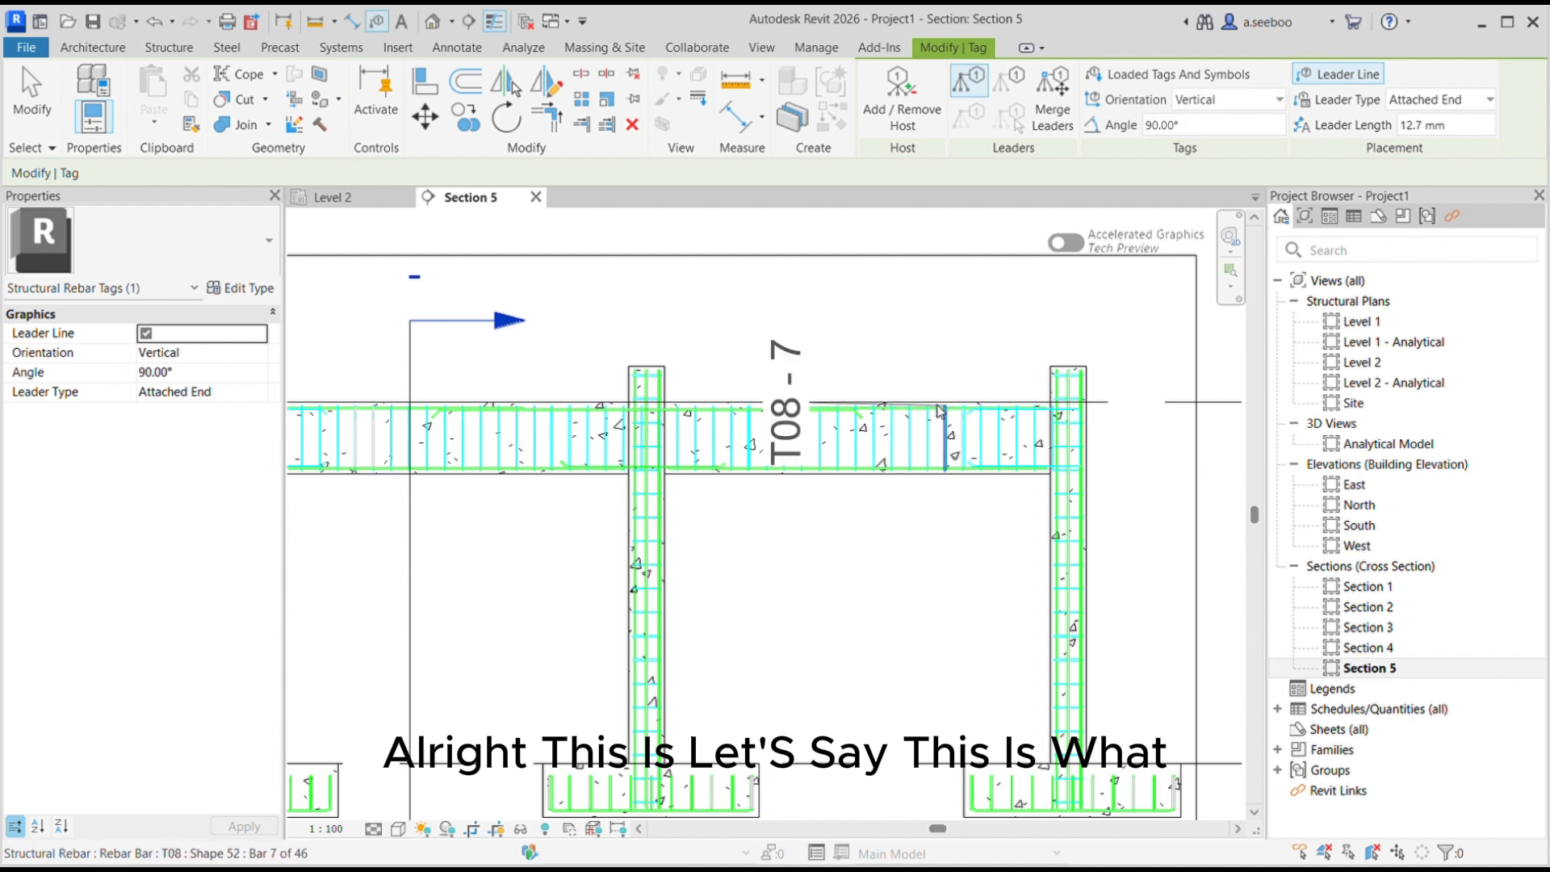
scroll(936, 410, up, 3)
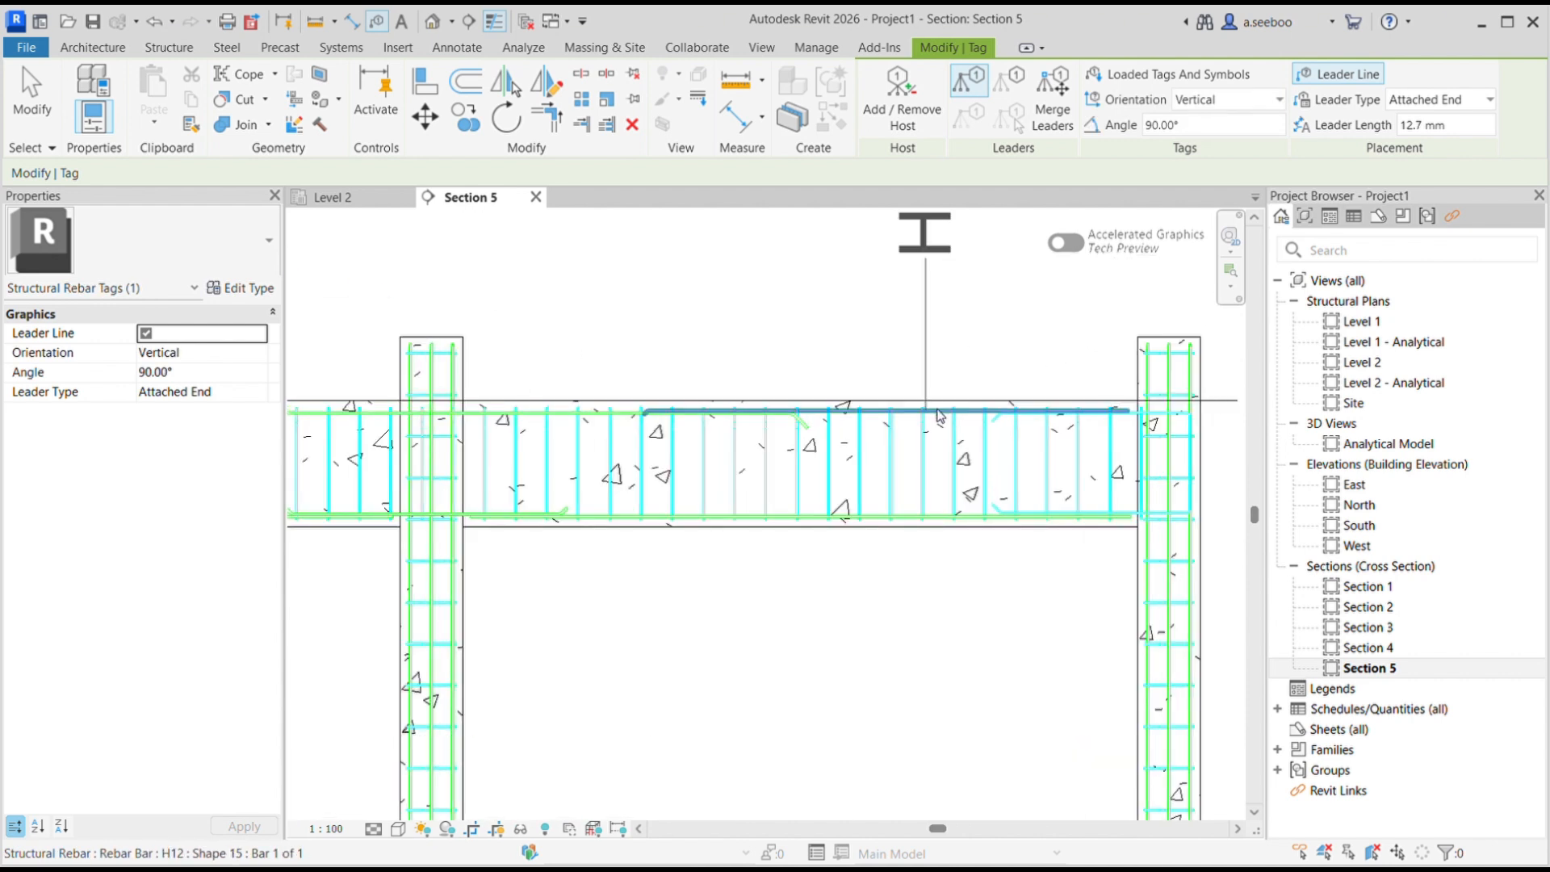
click(943, 415)
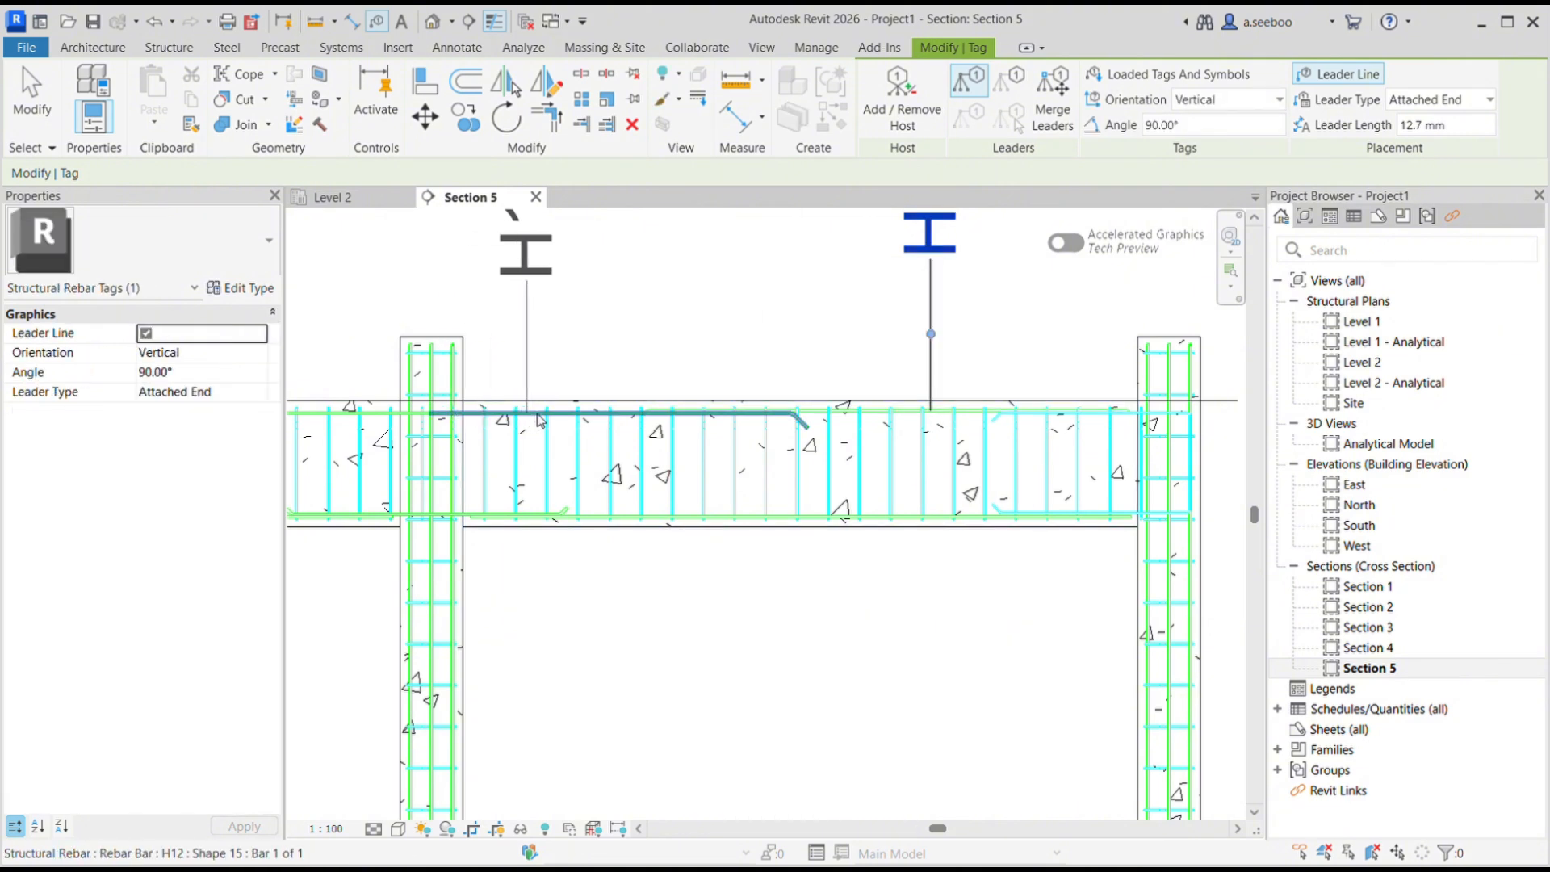
click(533, 415)
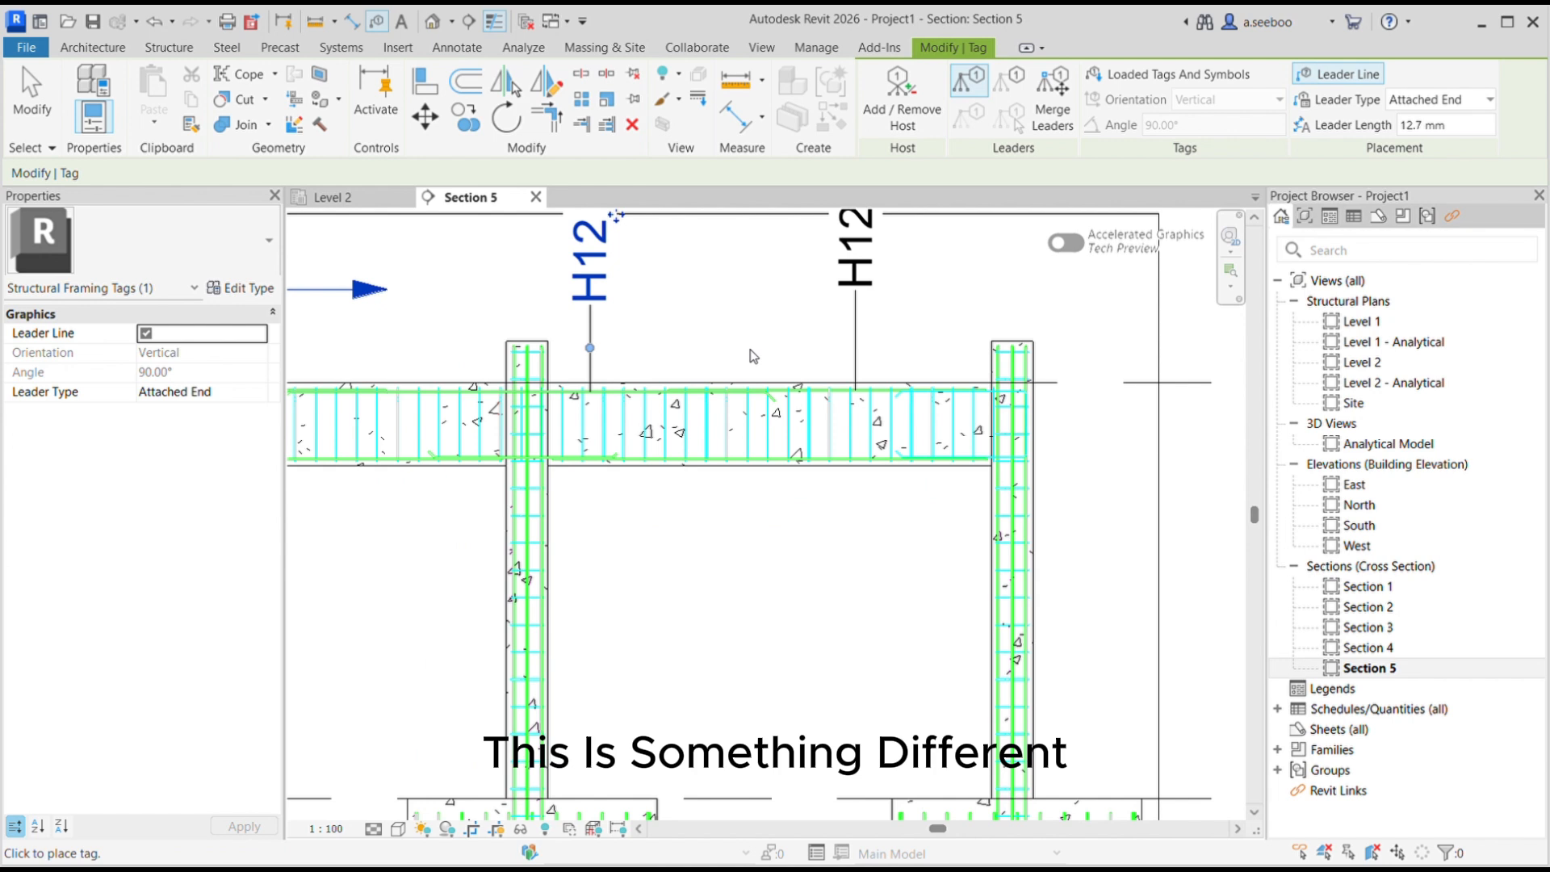
scroll(753, 356, down, 3)
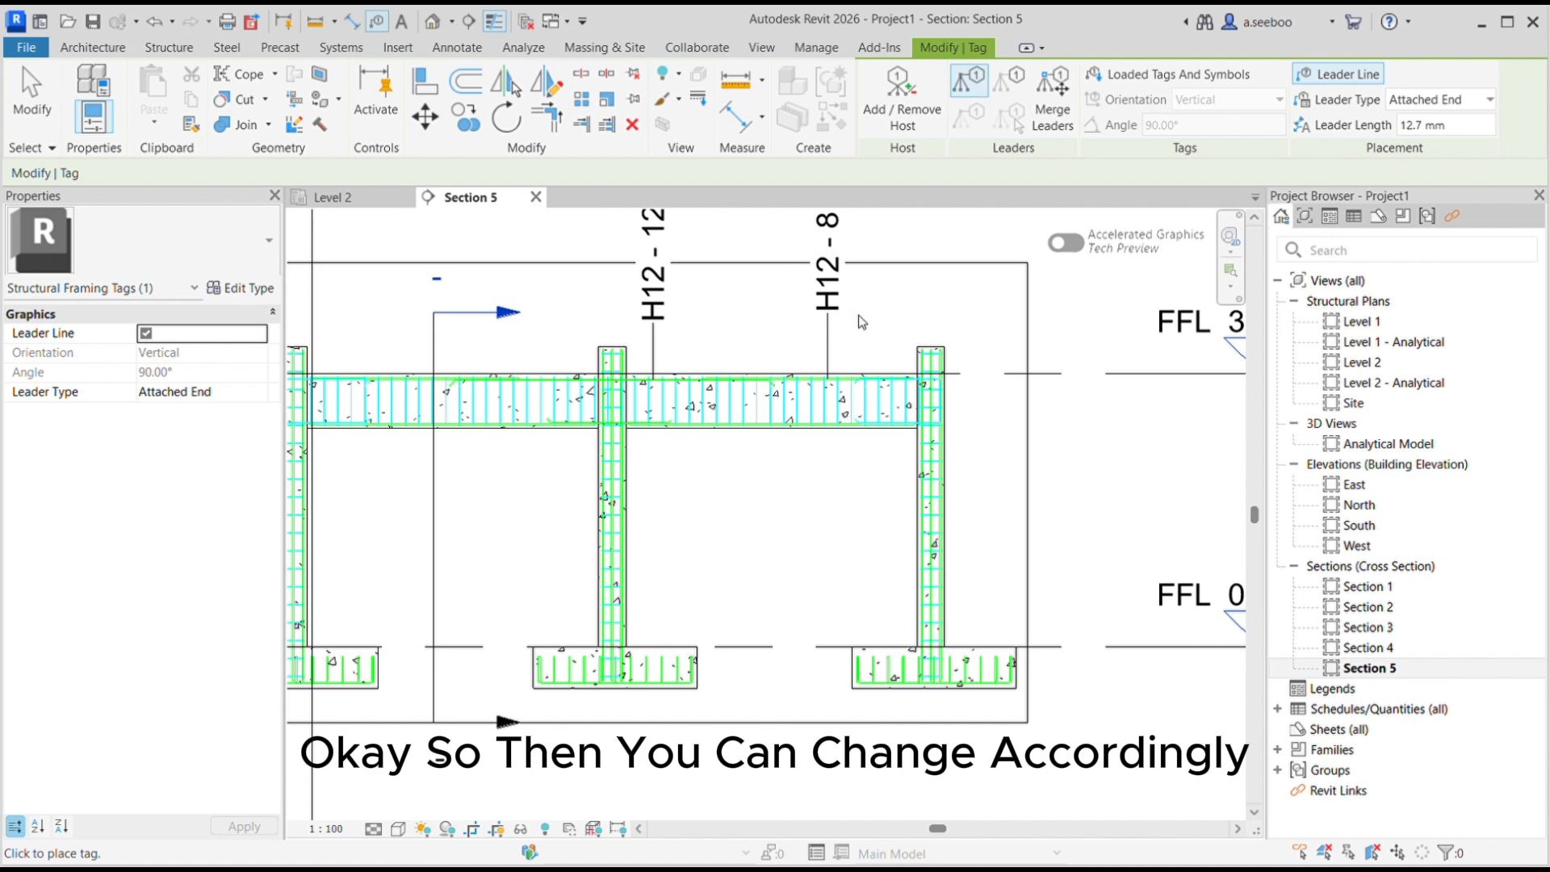
scroll(869, 321, down, 2)
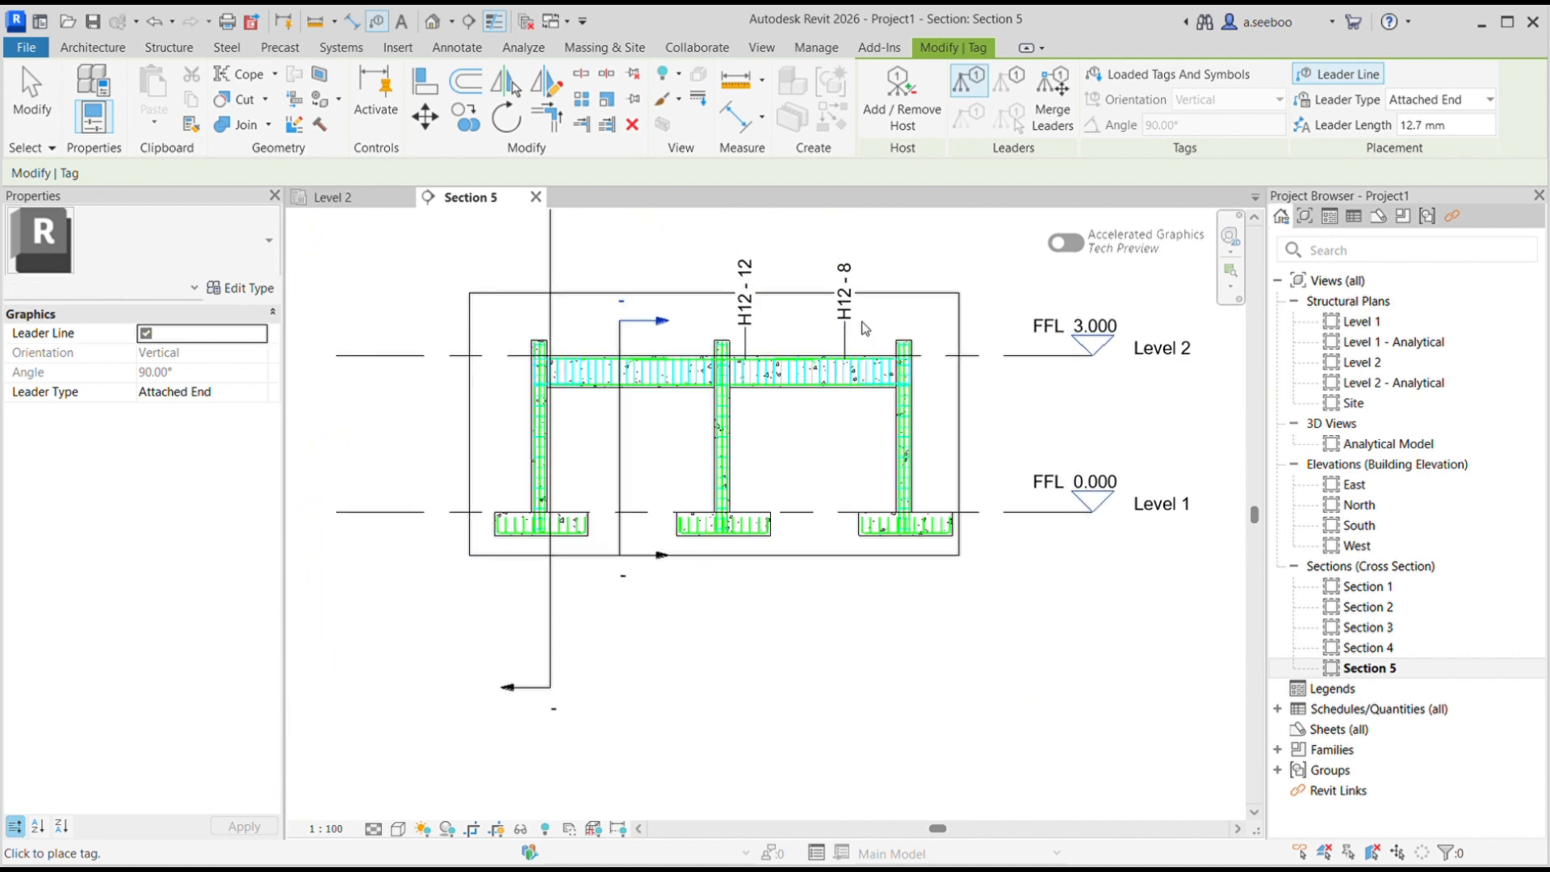
key(Escape)
- Set the orientation of both H12 rebar tags above the beam to Horizontal
click(846, 295)
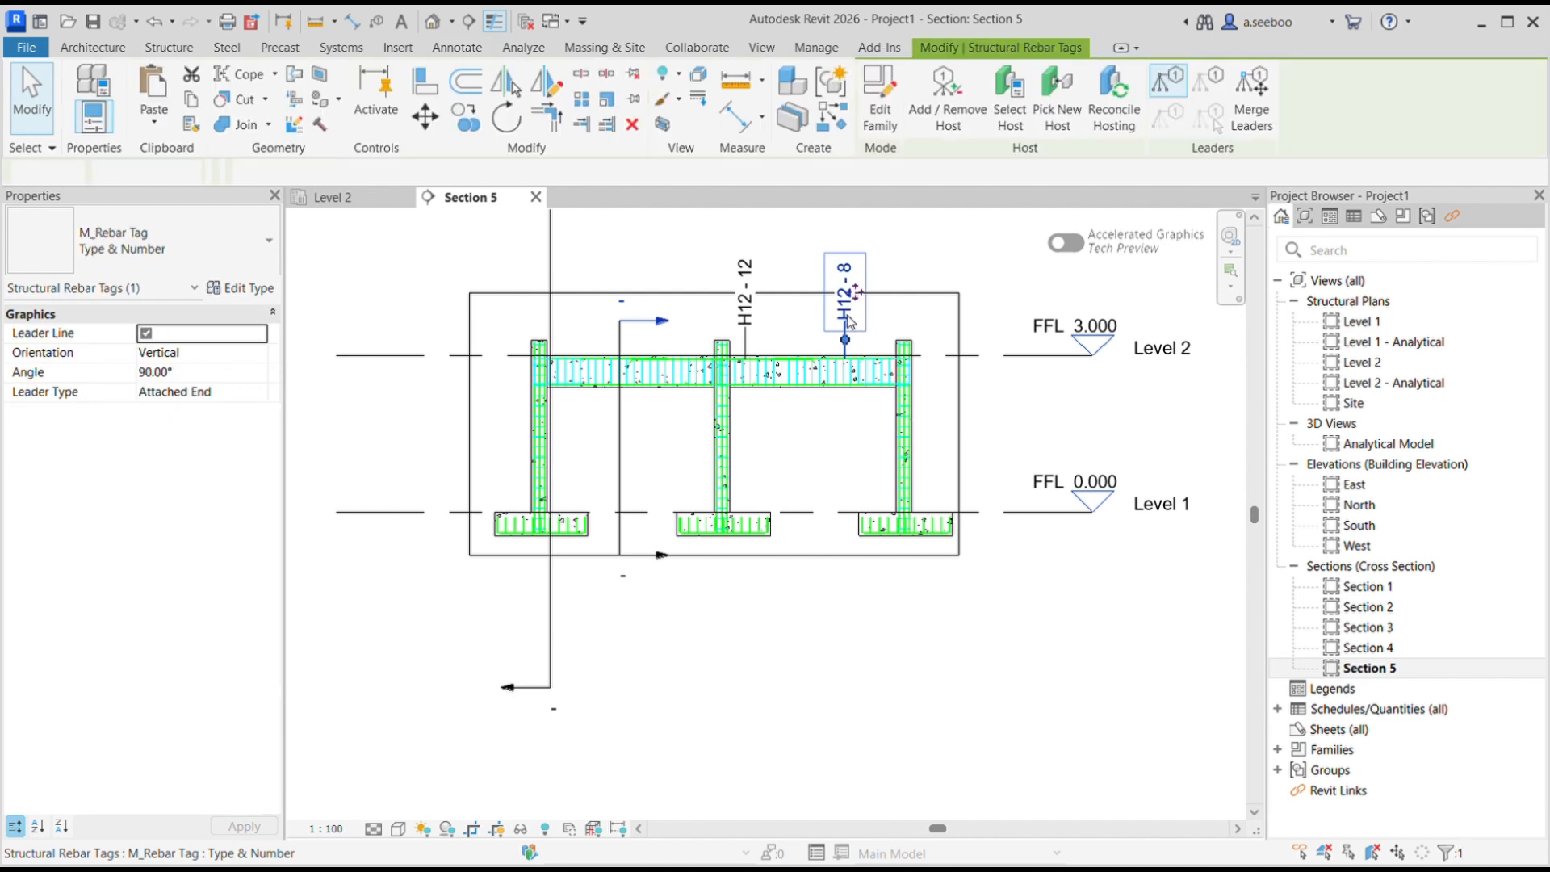
click(177, 353)
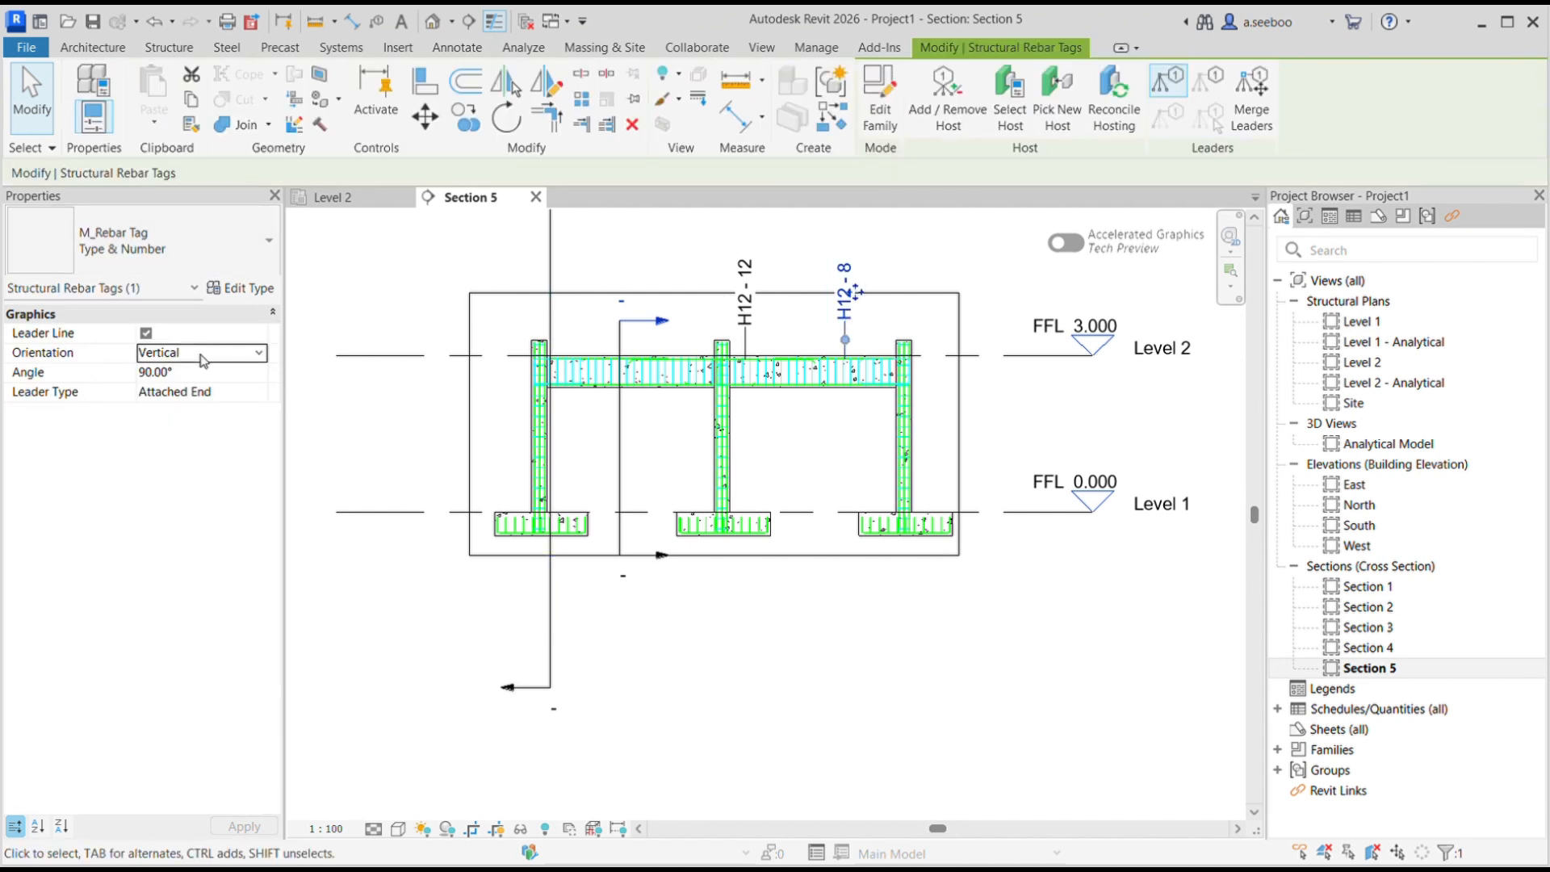
click(194, 386)
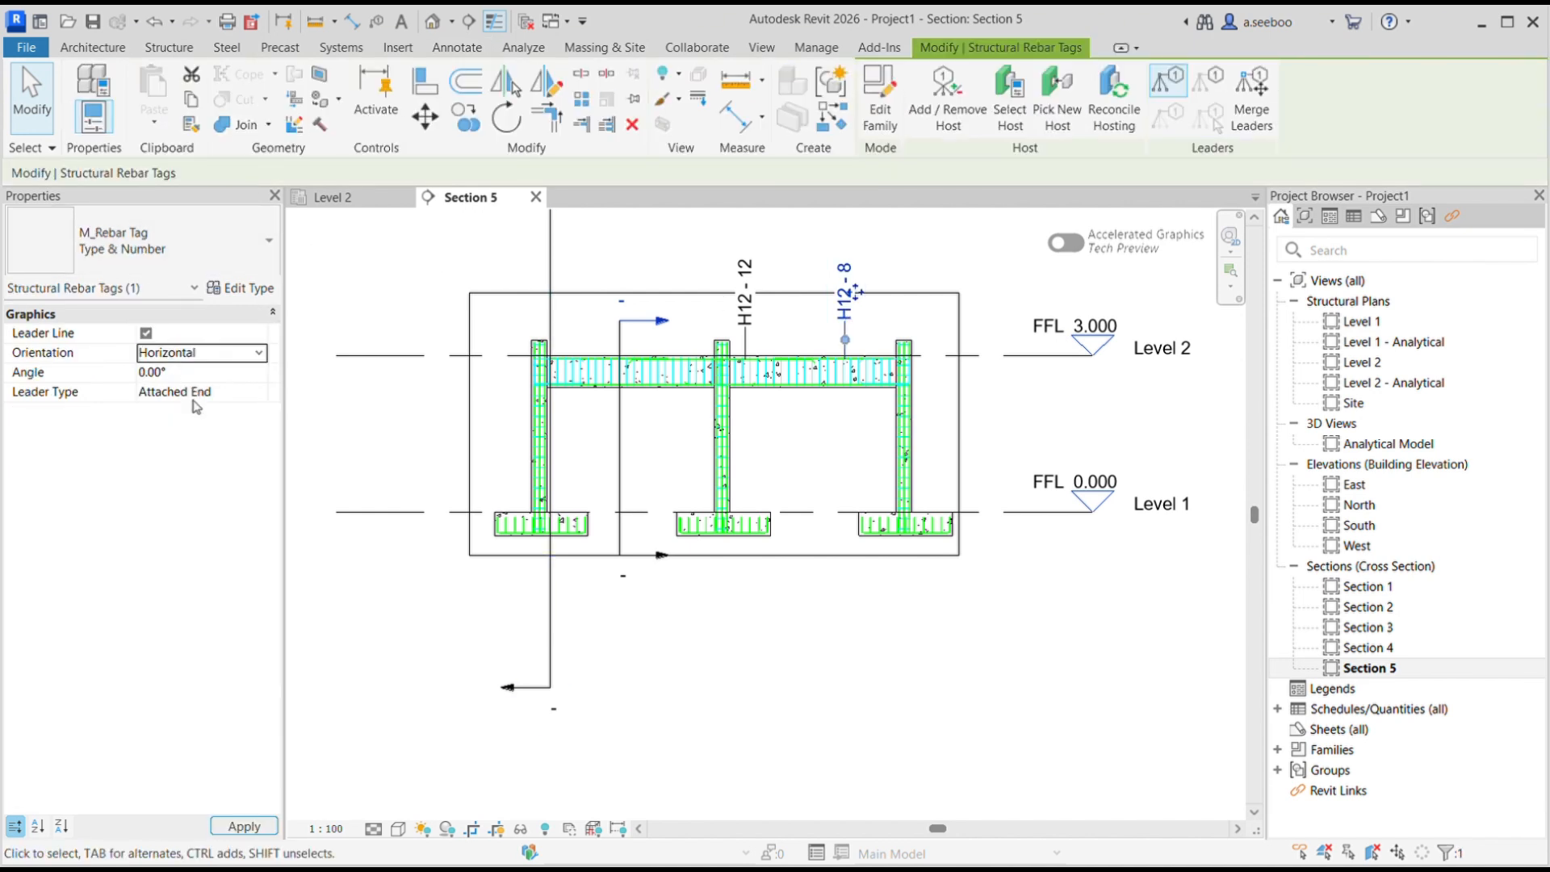
click(243, 825)
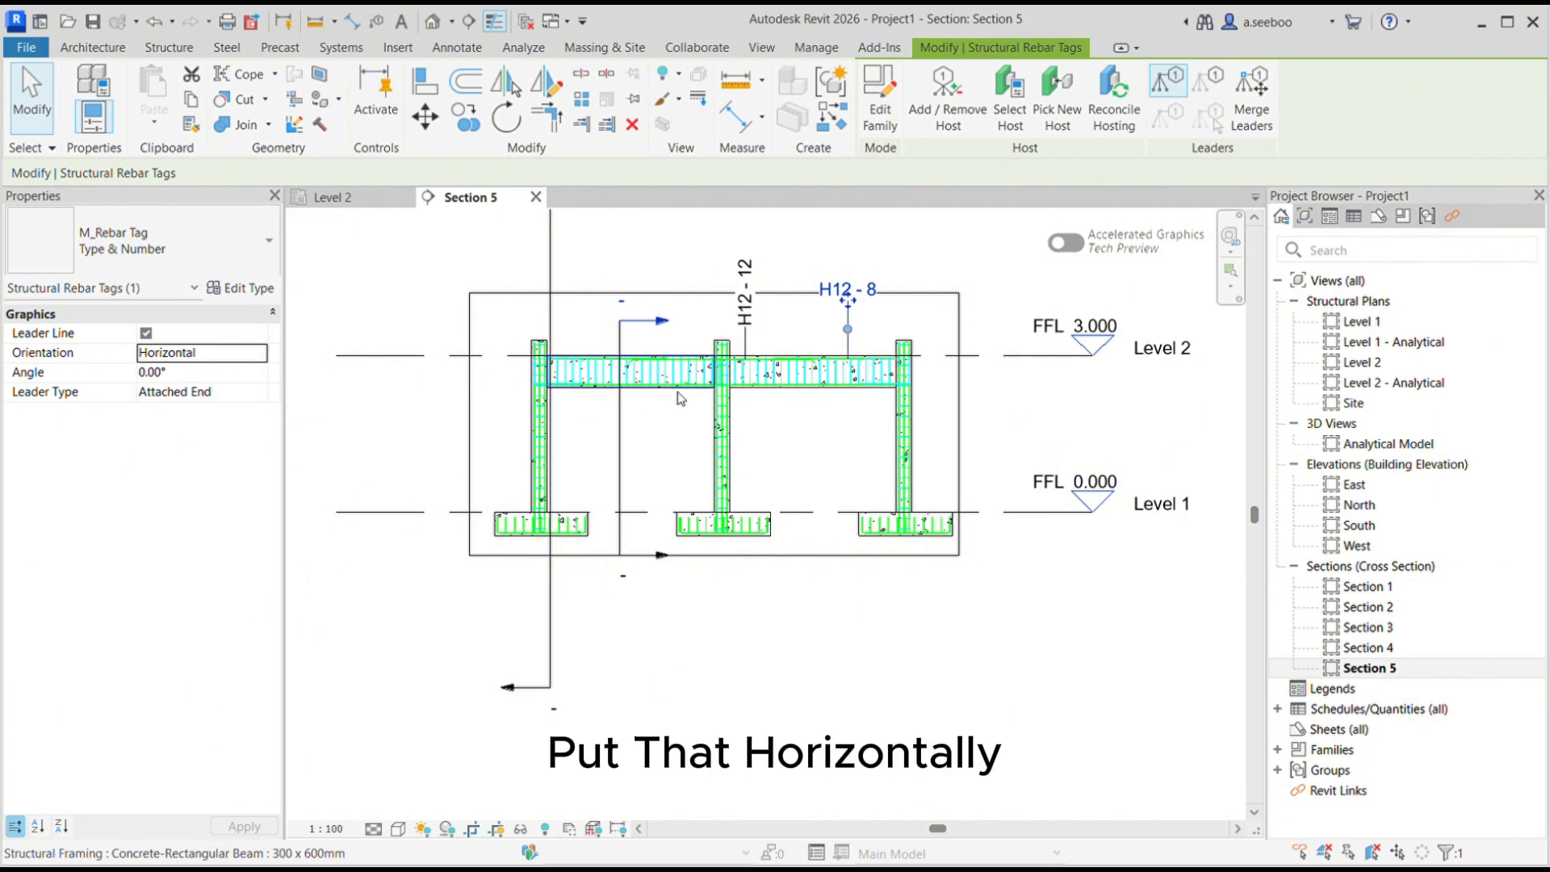
click(745, 295)
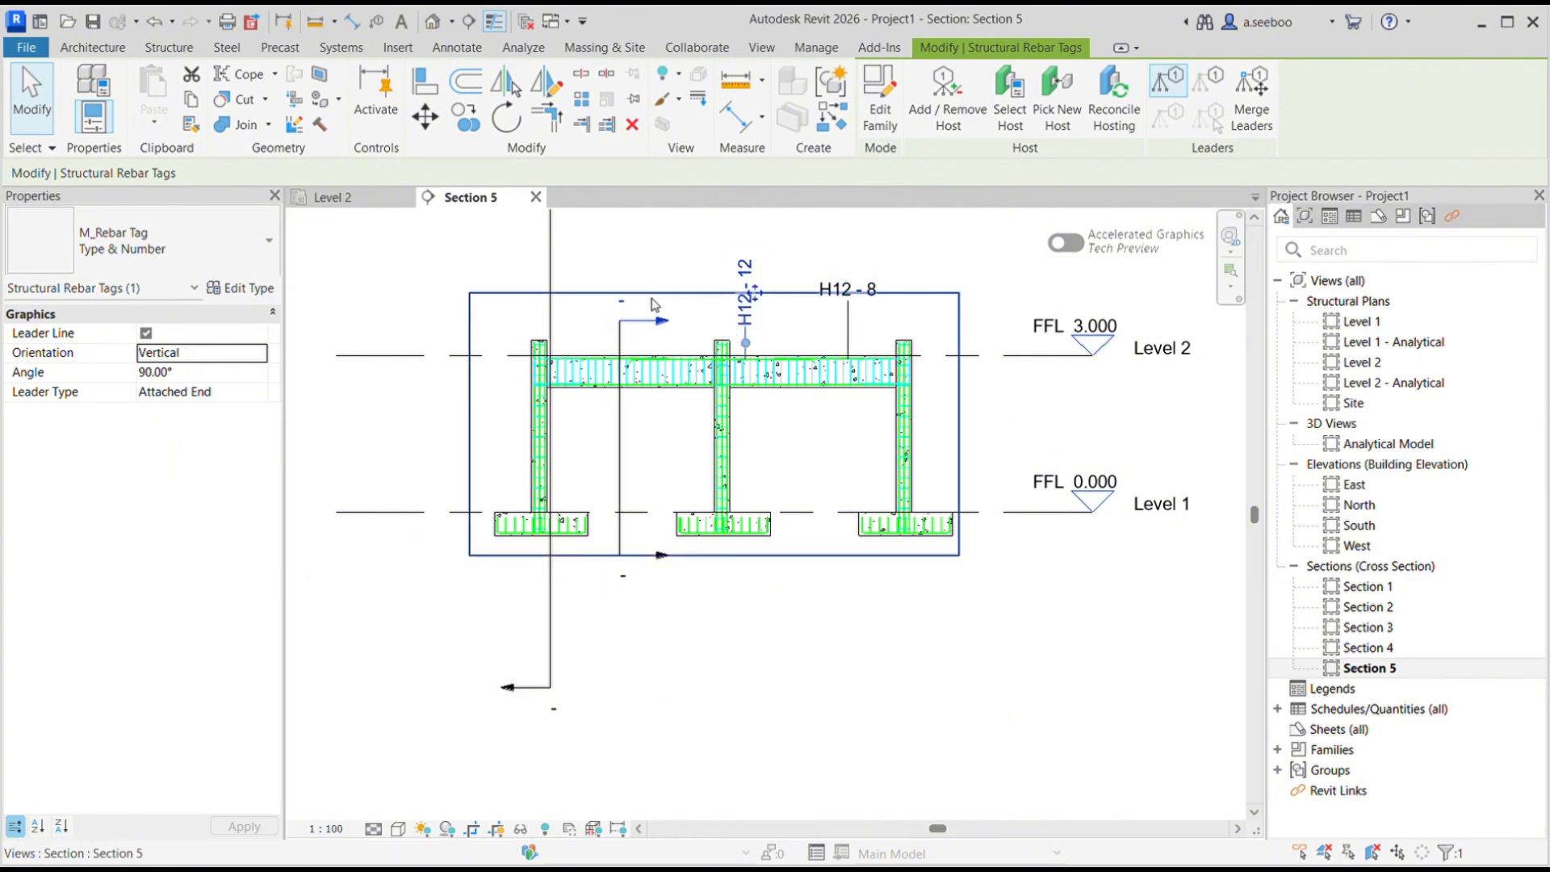
click(226, 353)
click(207, 374)
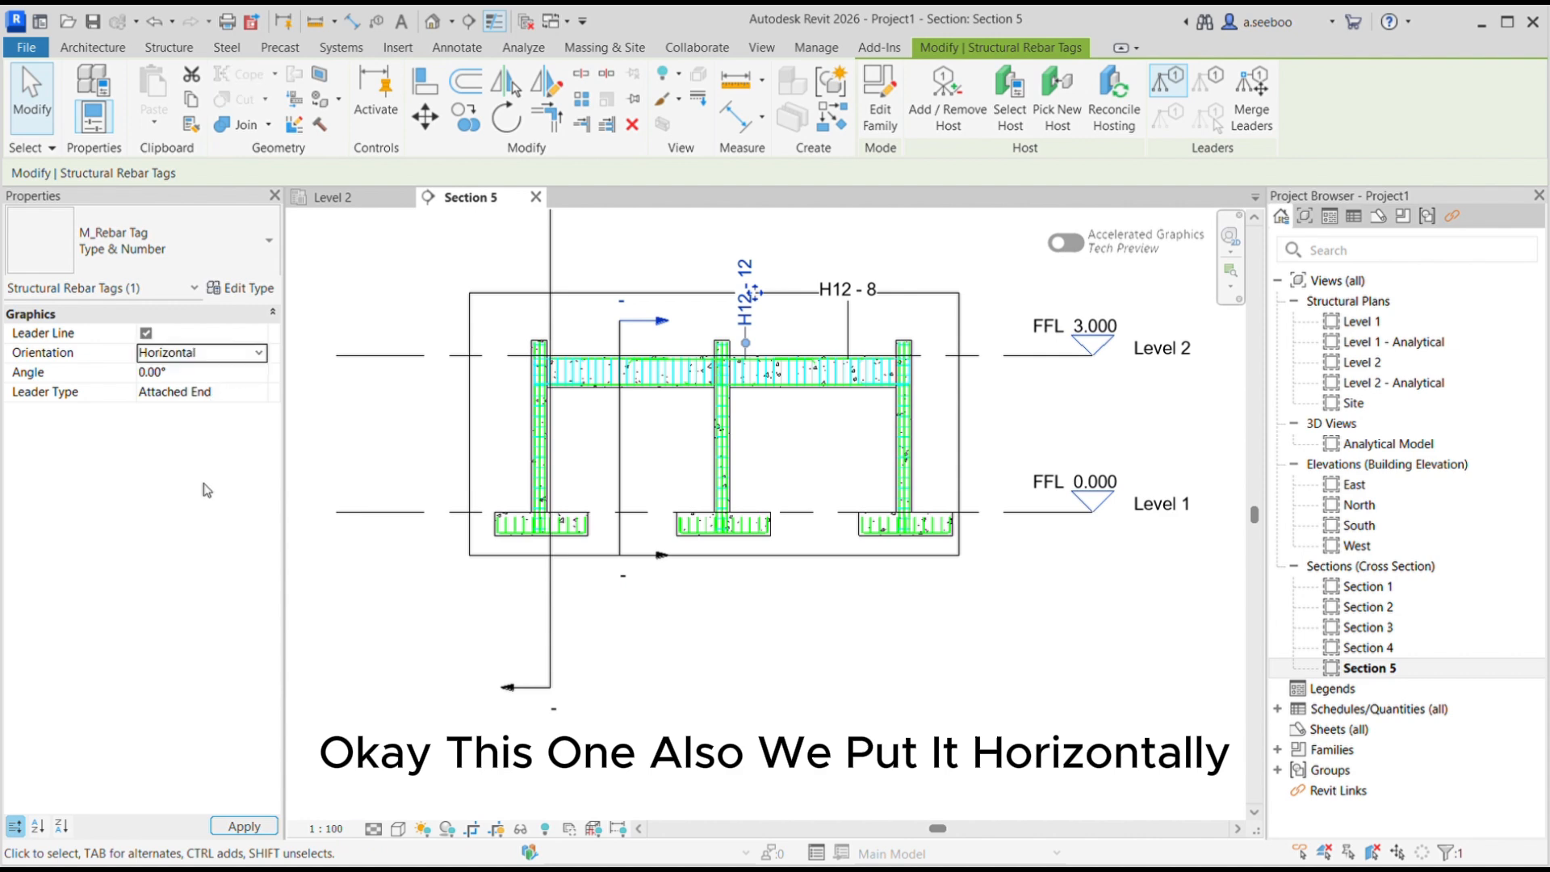
click(243, 826)
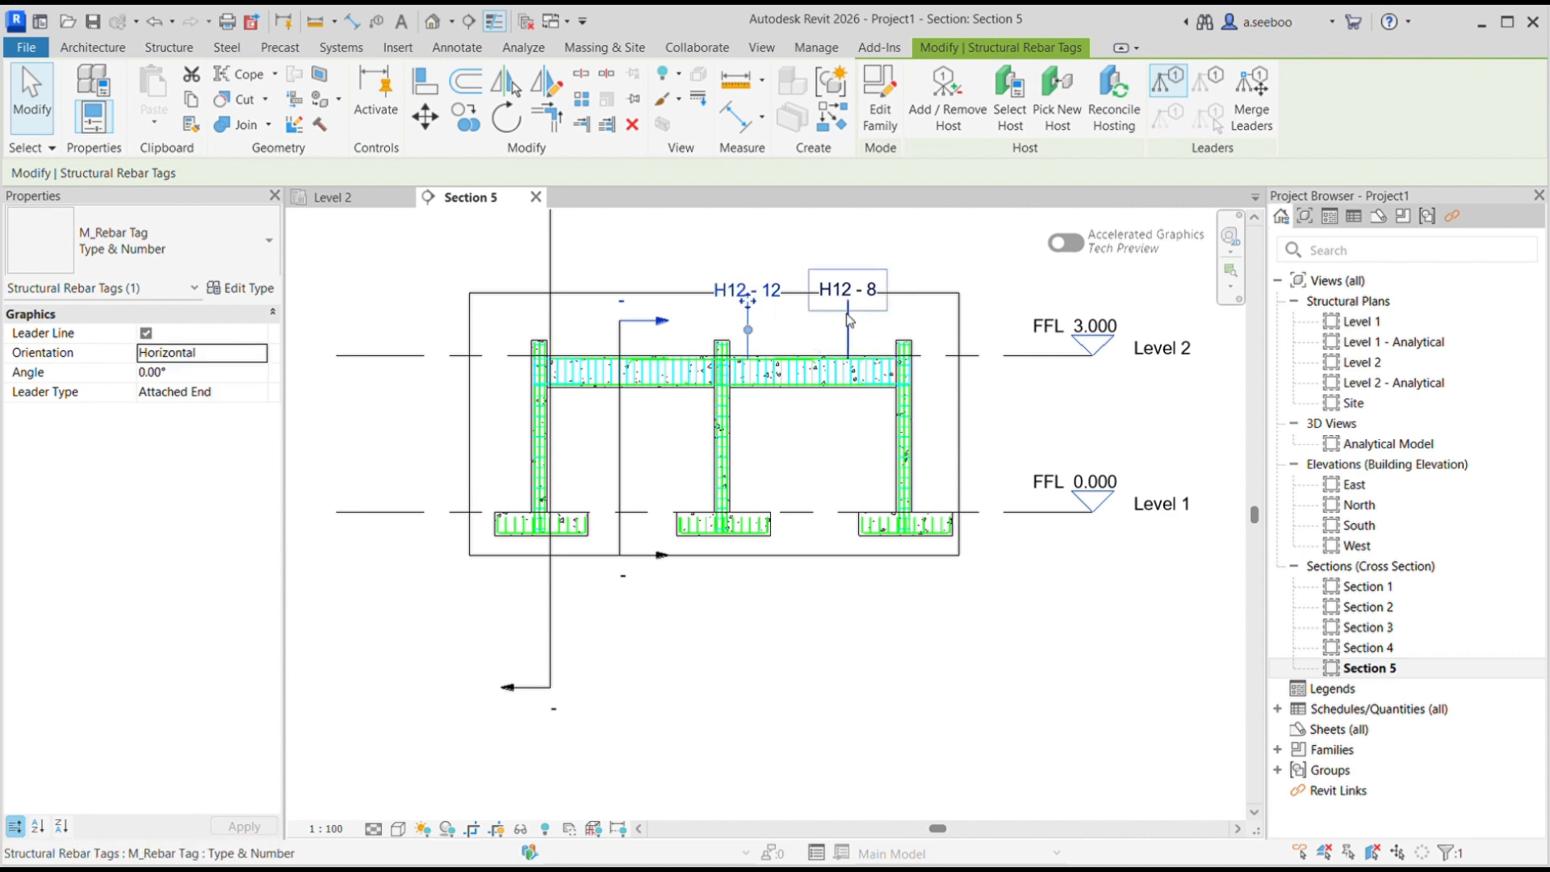
click(1051, 620)
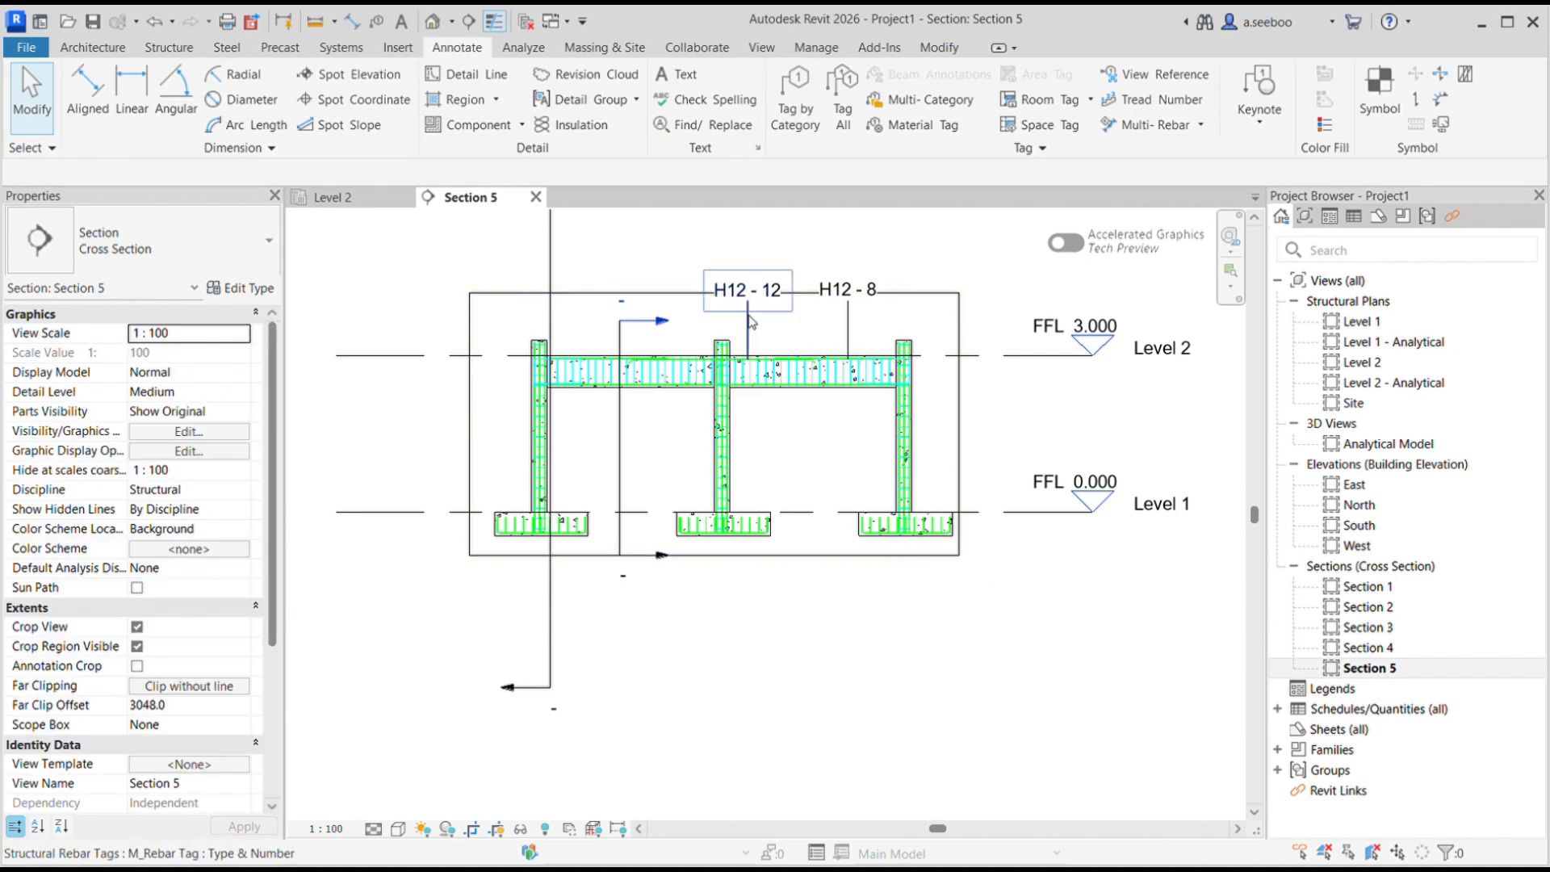
- Change the top bar starting at the middle column to type H20 and the end U-bar at the last column to H16
scroll(751, 322, up, 3)
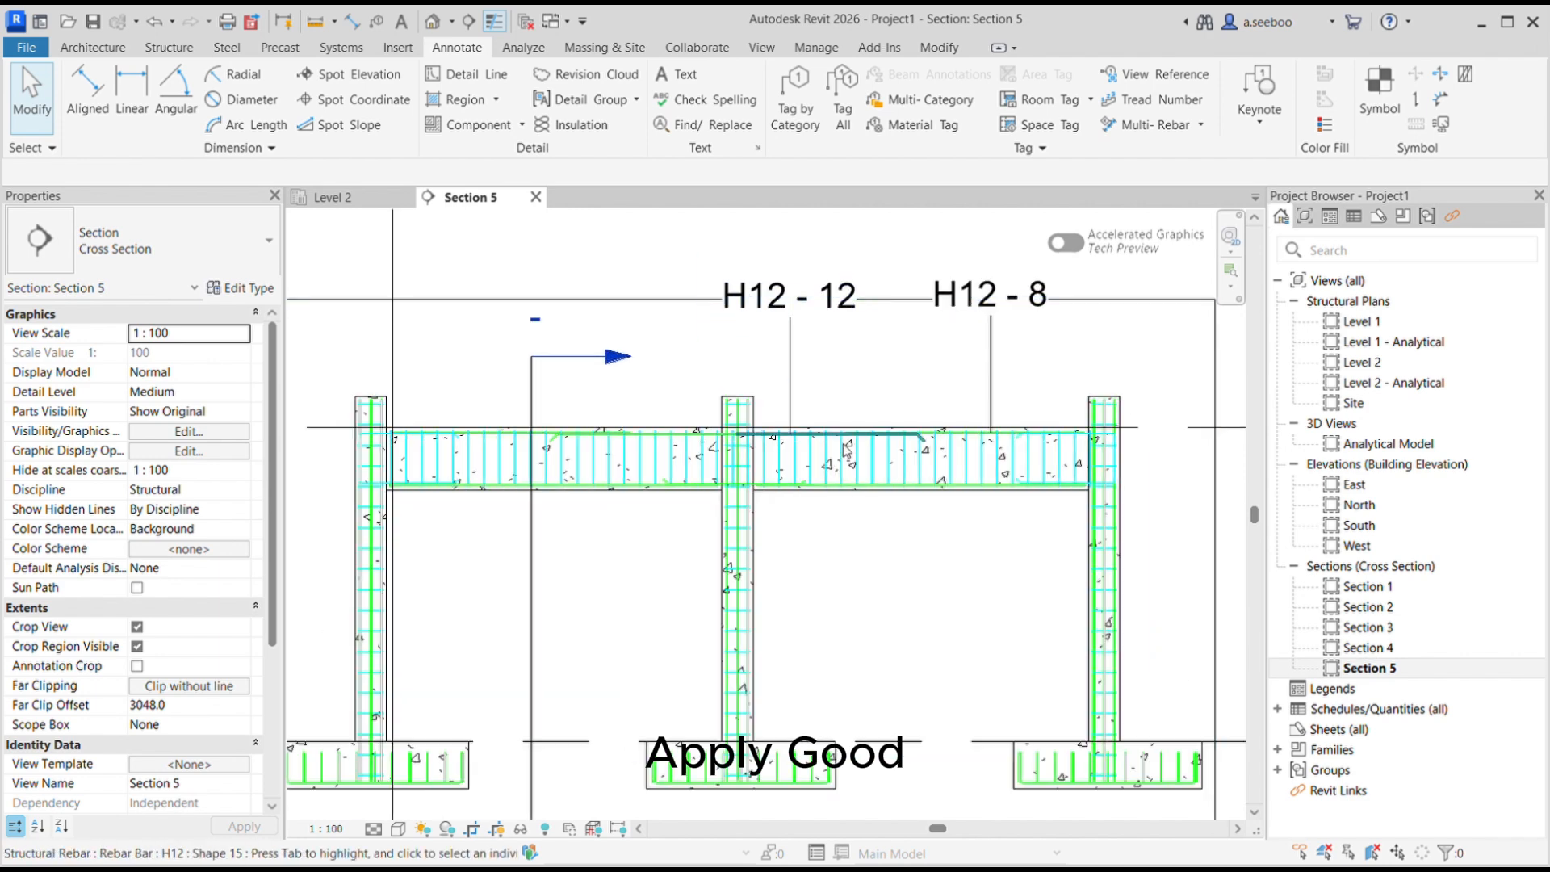
click(842, 440)
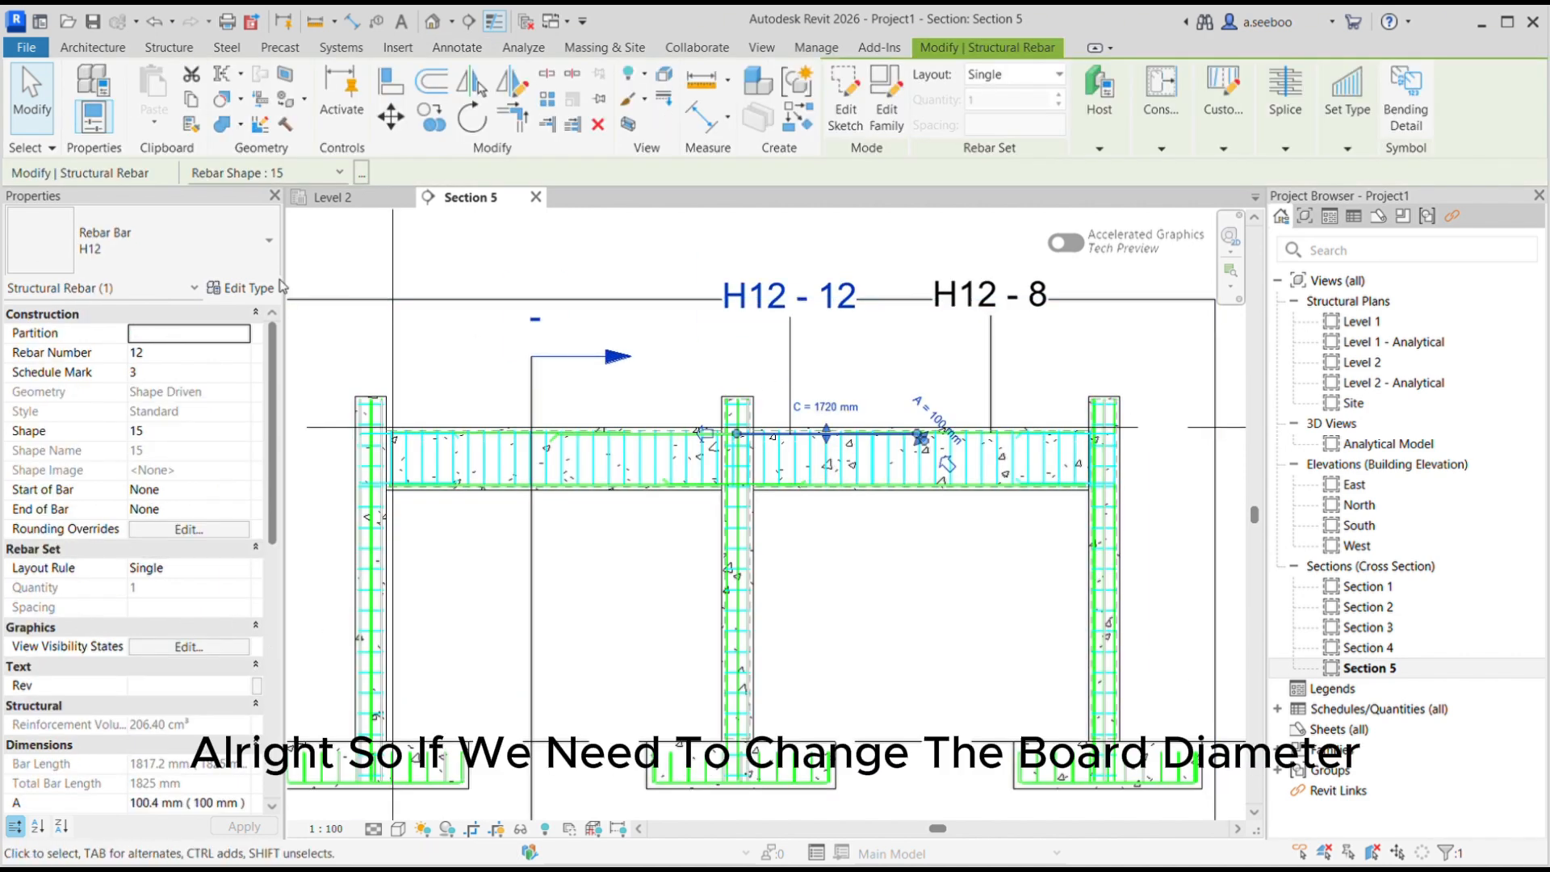
click(75, 459)
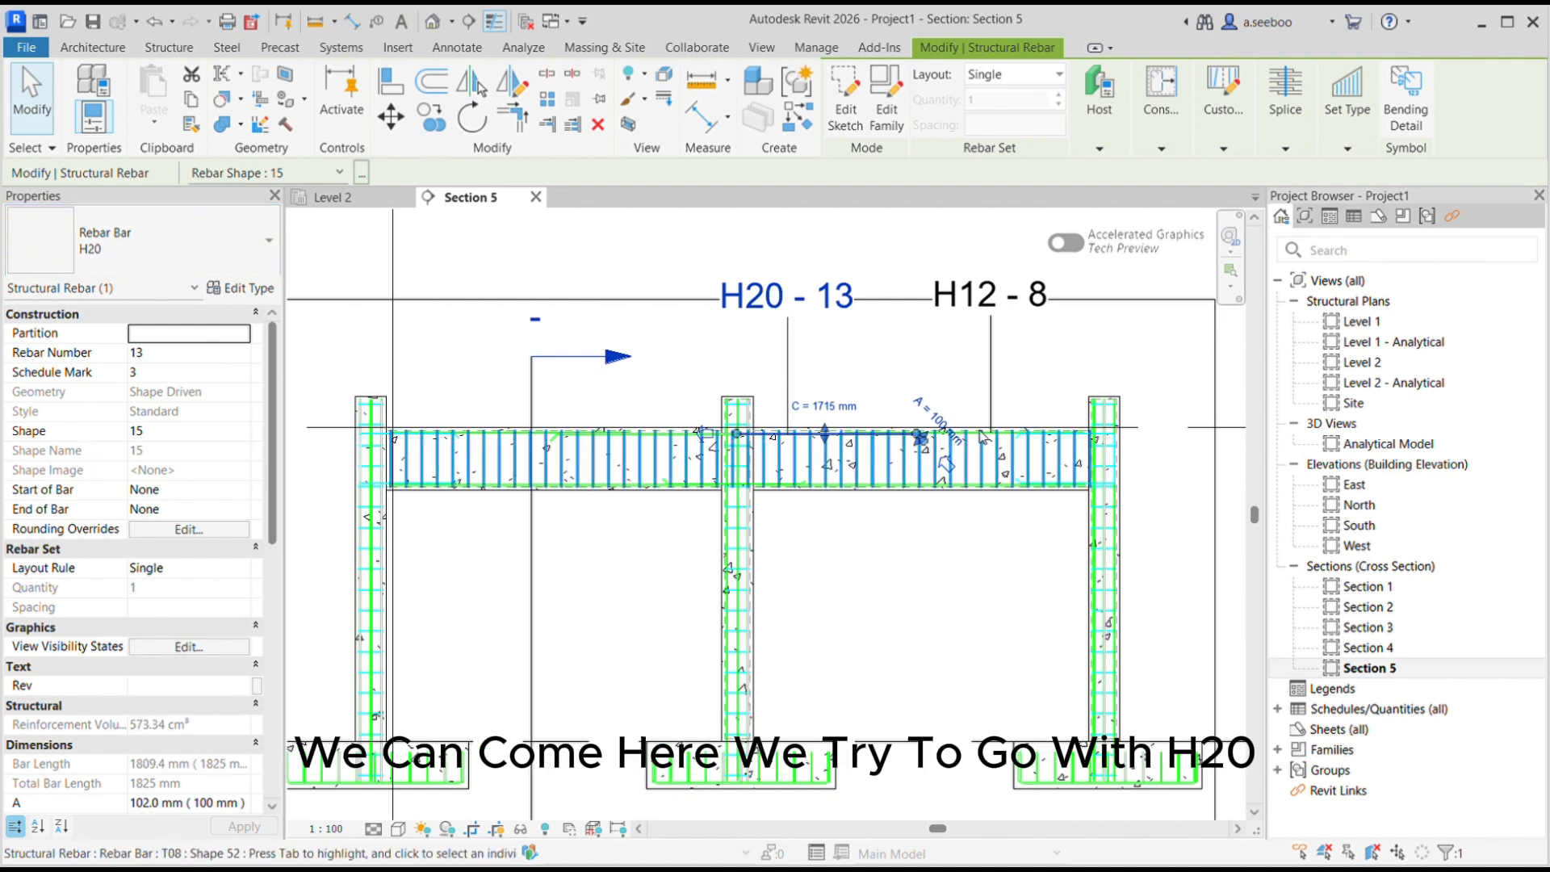
click(1033, 444)
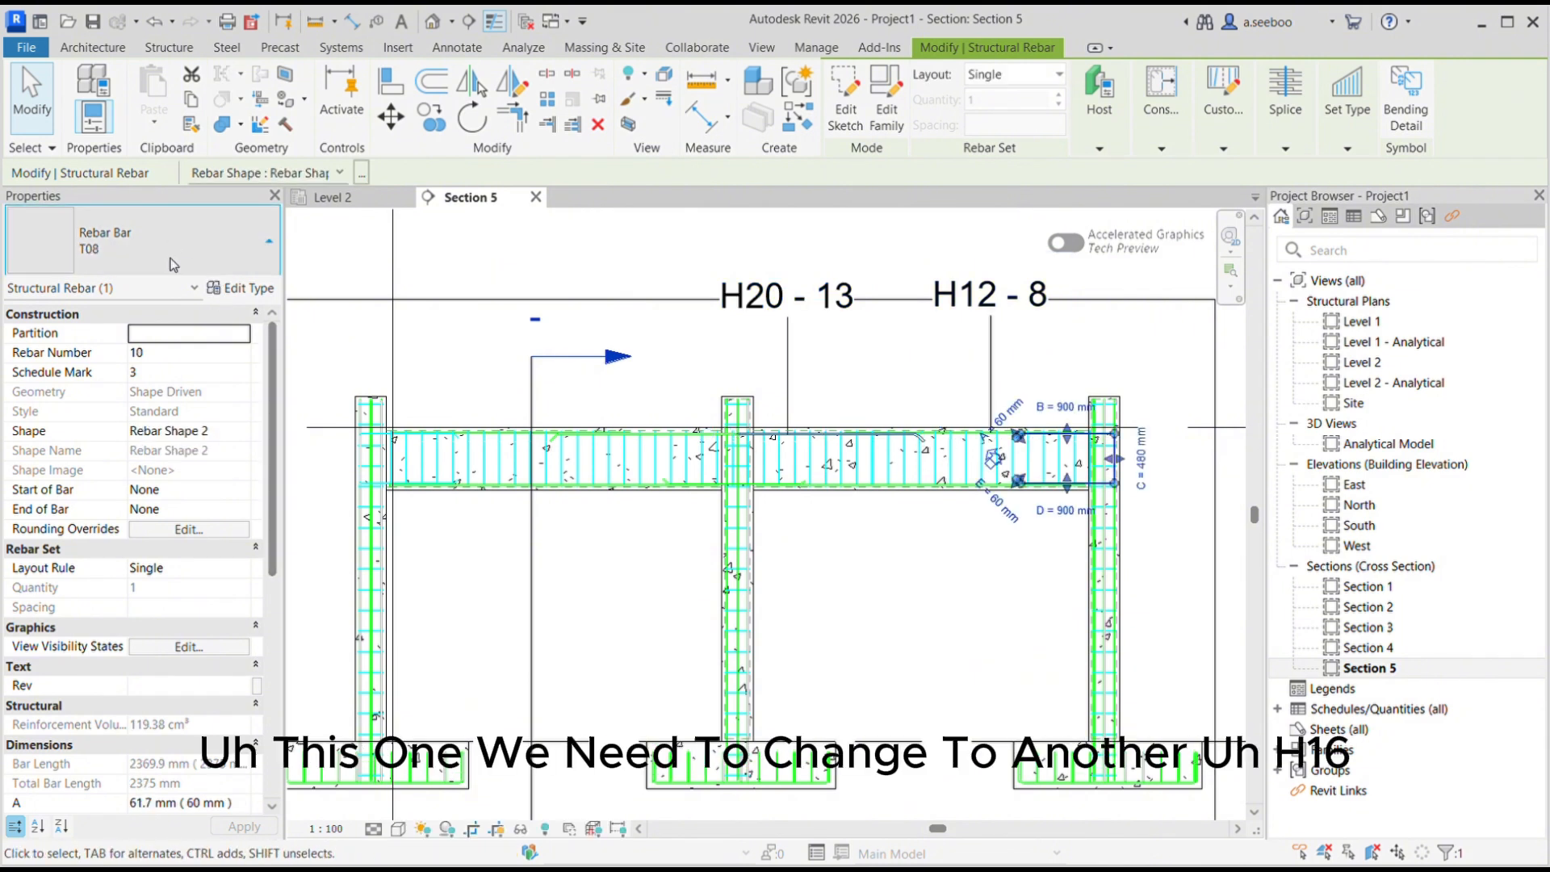
click(91, 441)
click(907, 584)
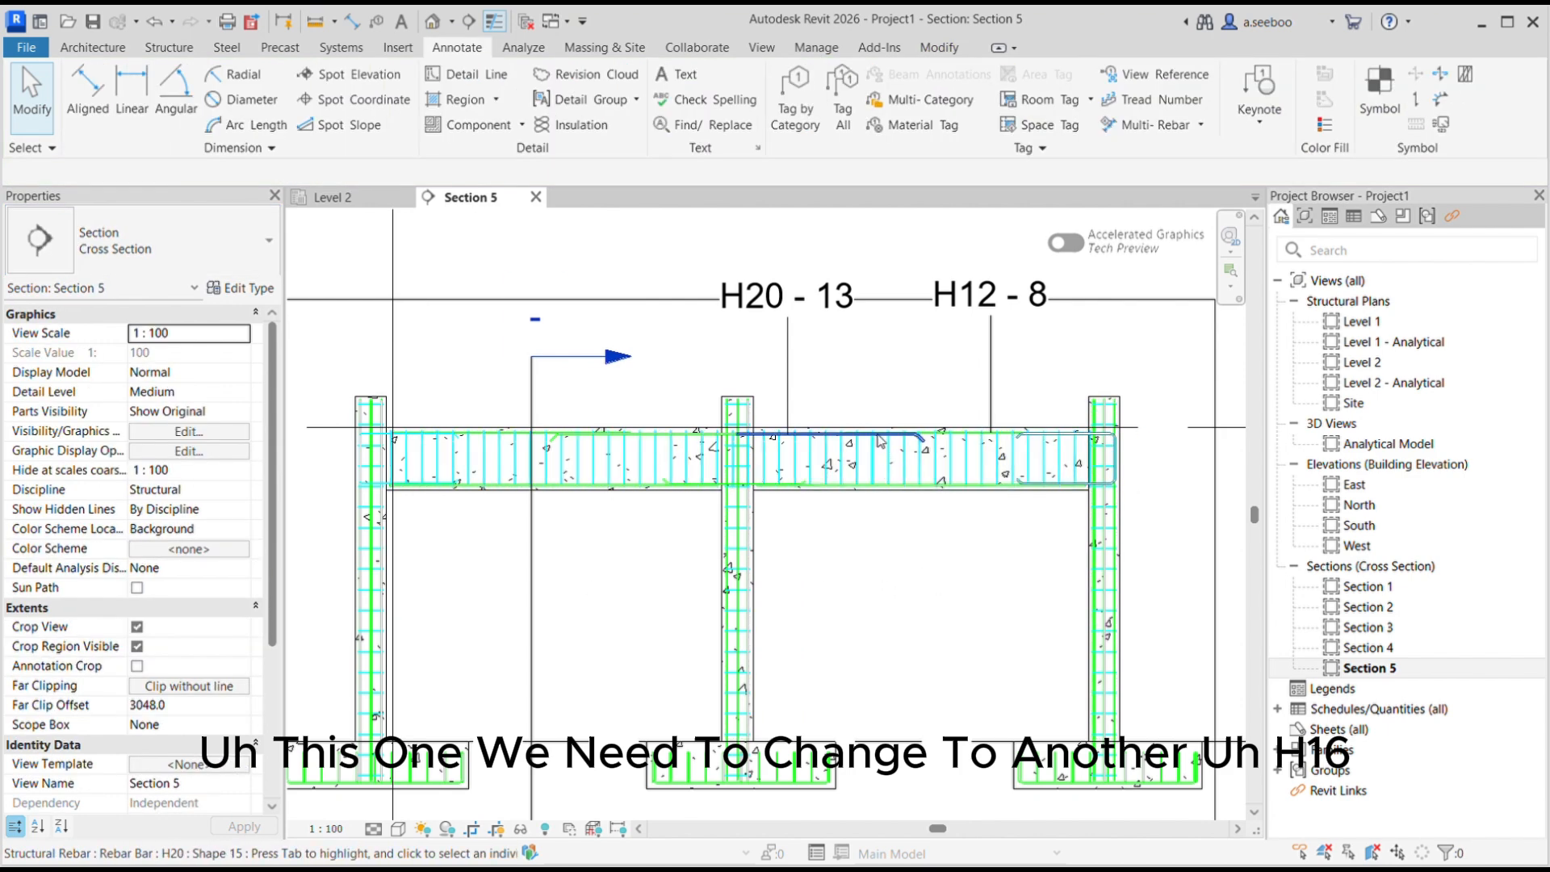
- Add an aligned multi-rebar annotation to the beam's T08 stirrup set, placing its dimension line through the beam and its tag beyond the last column
scroll(899, 414, down, 1)
scroll(899, 414, down, 1)
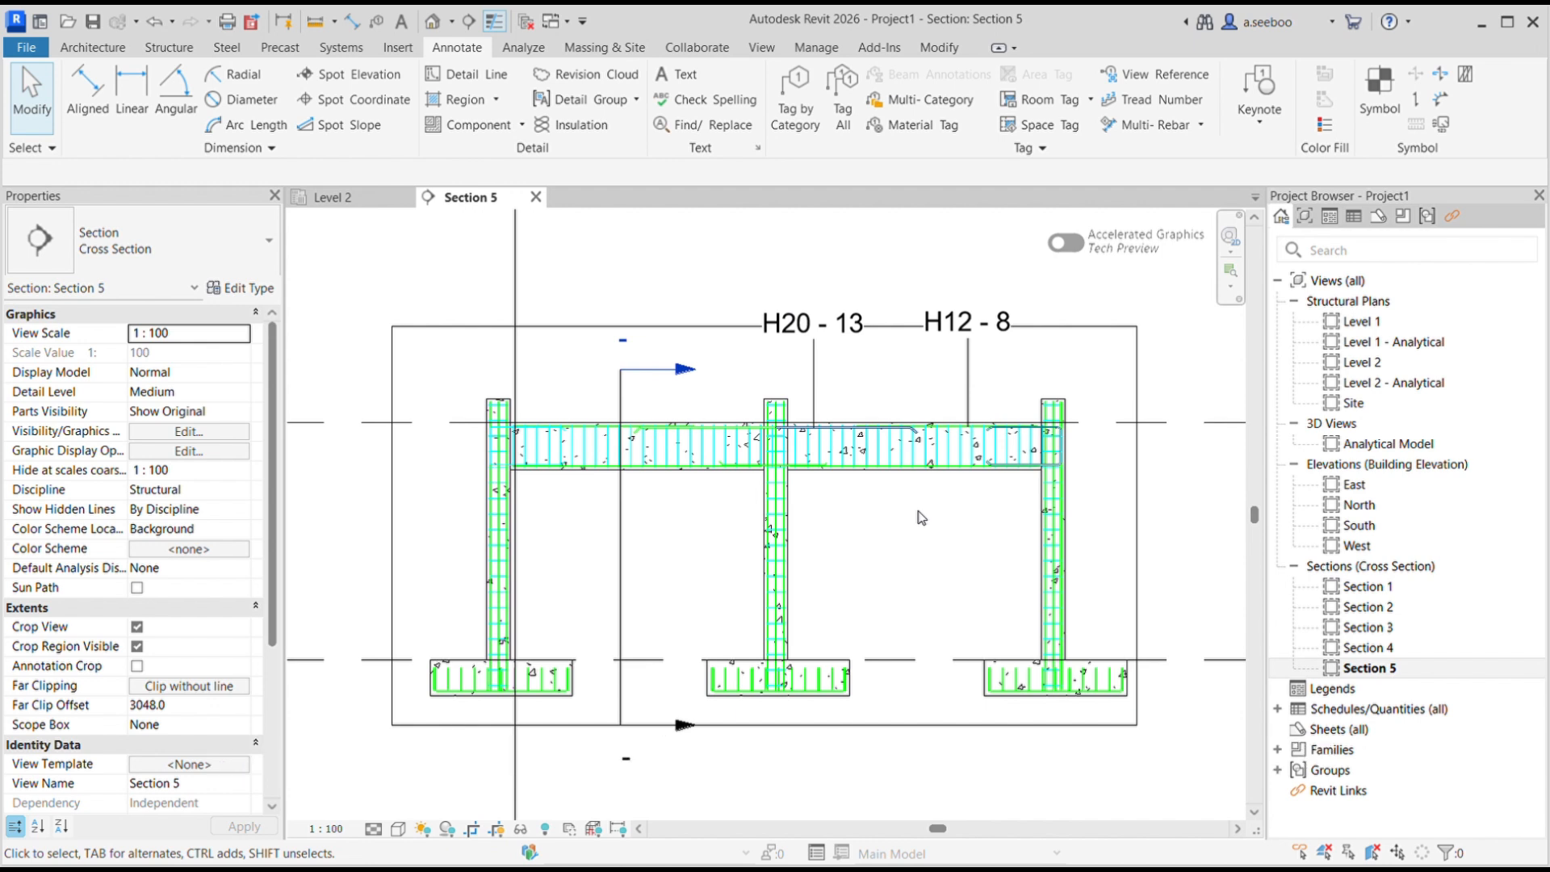
click(1118, 125)
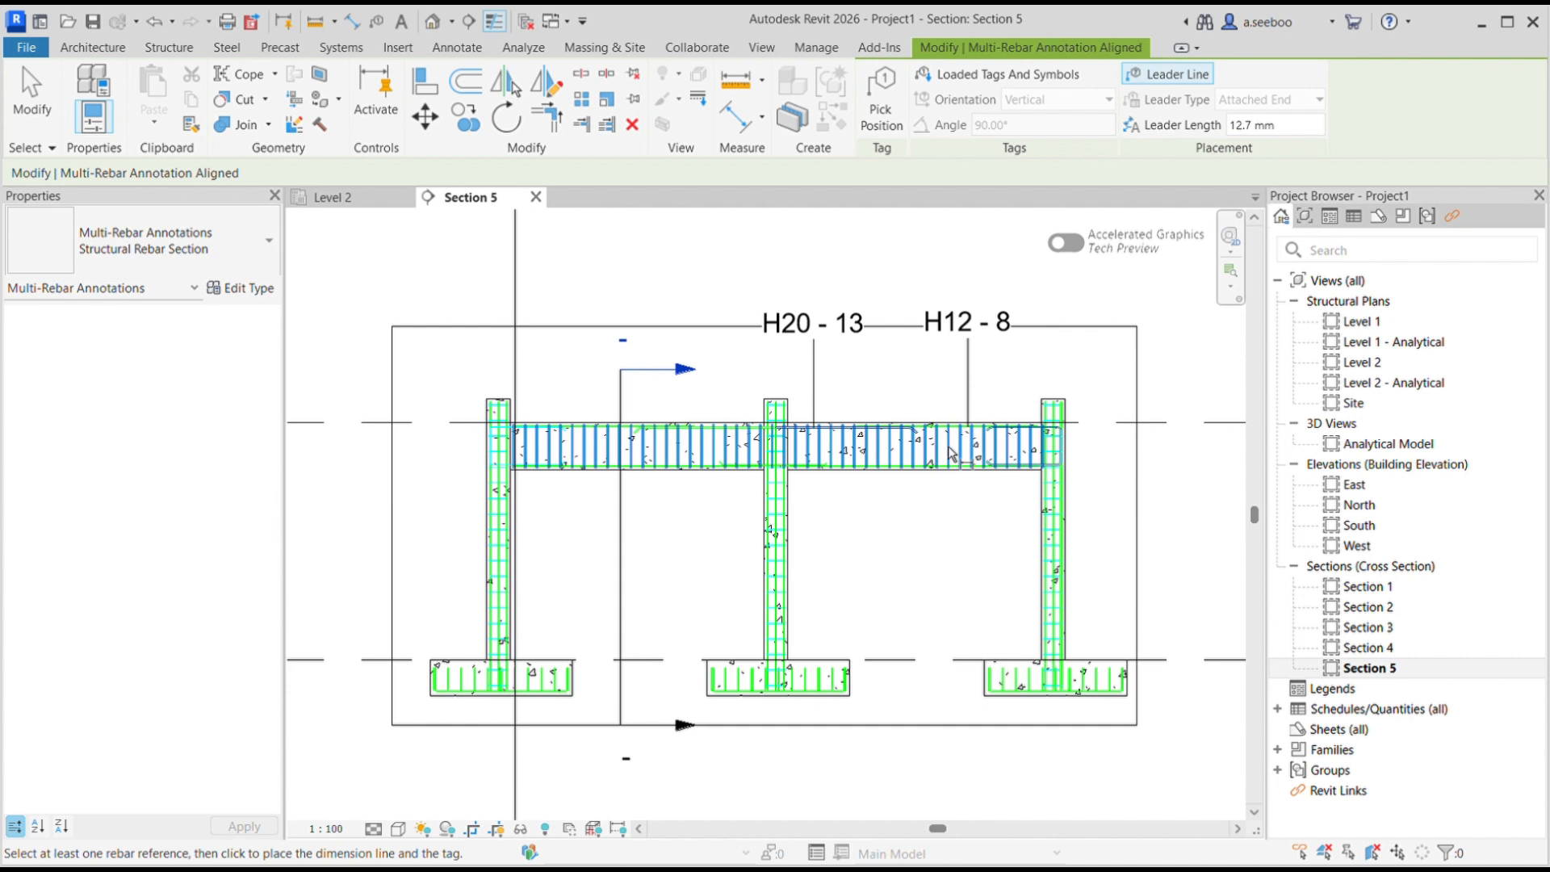
click(957, 453)
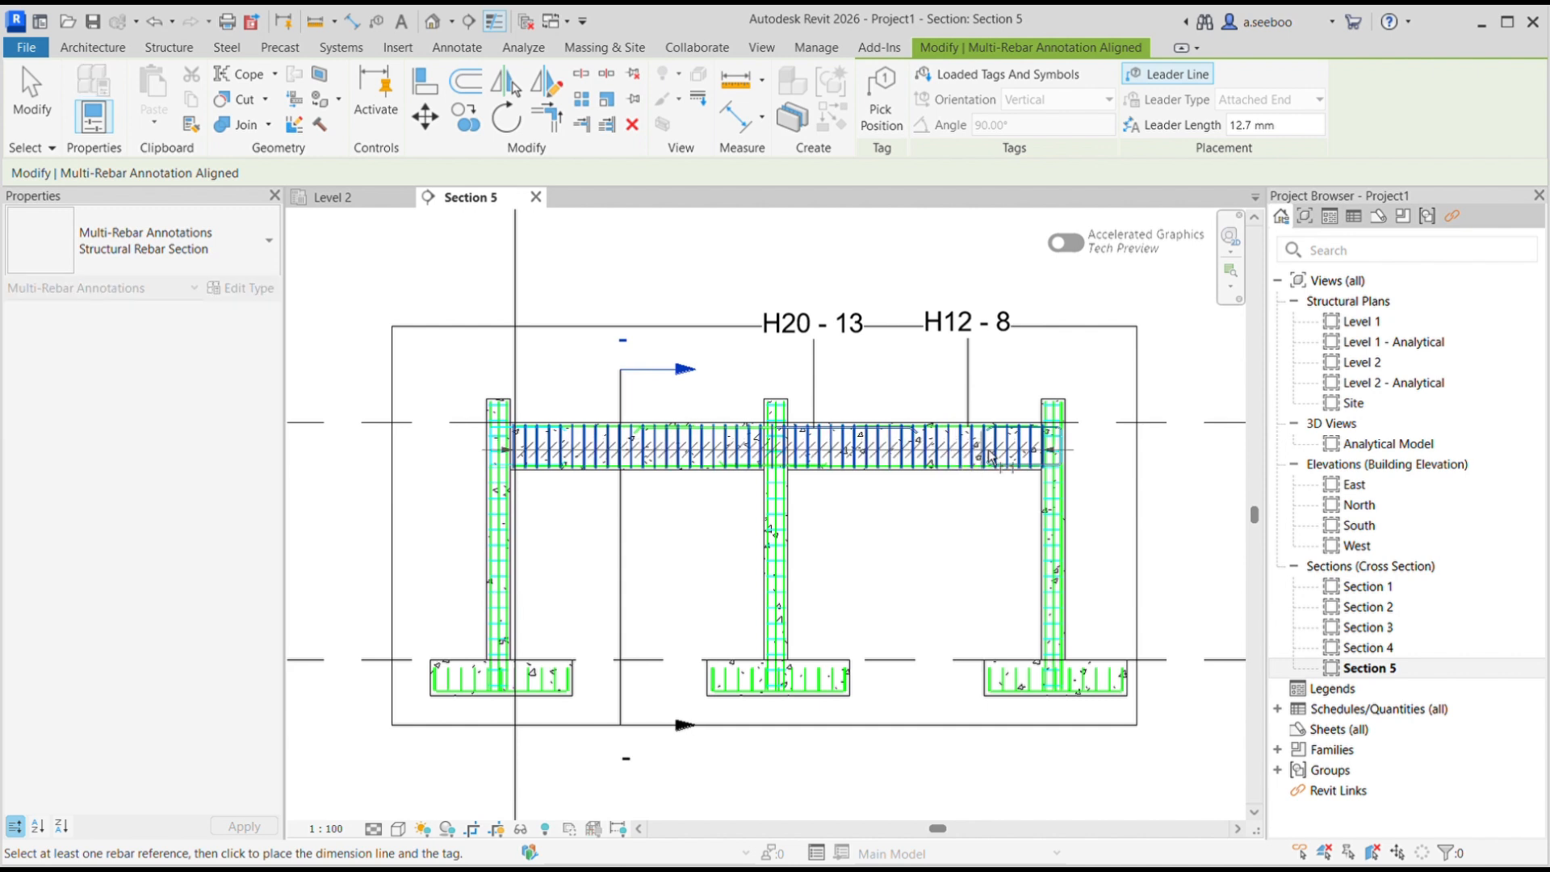
click(1091, 456)
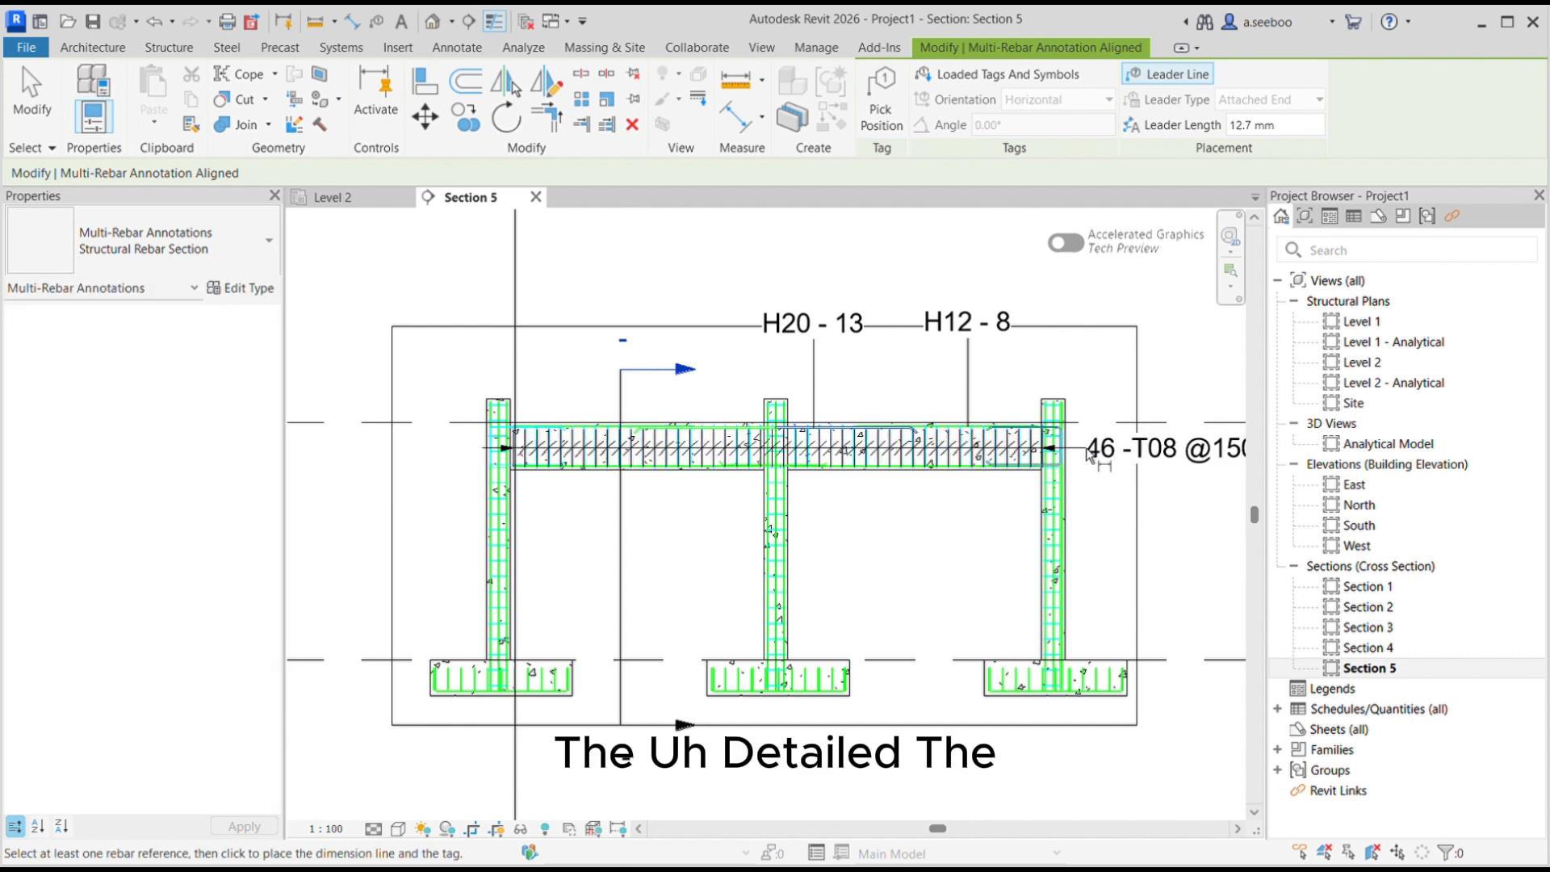
scroll(615, 419, down, 2)
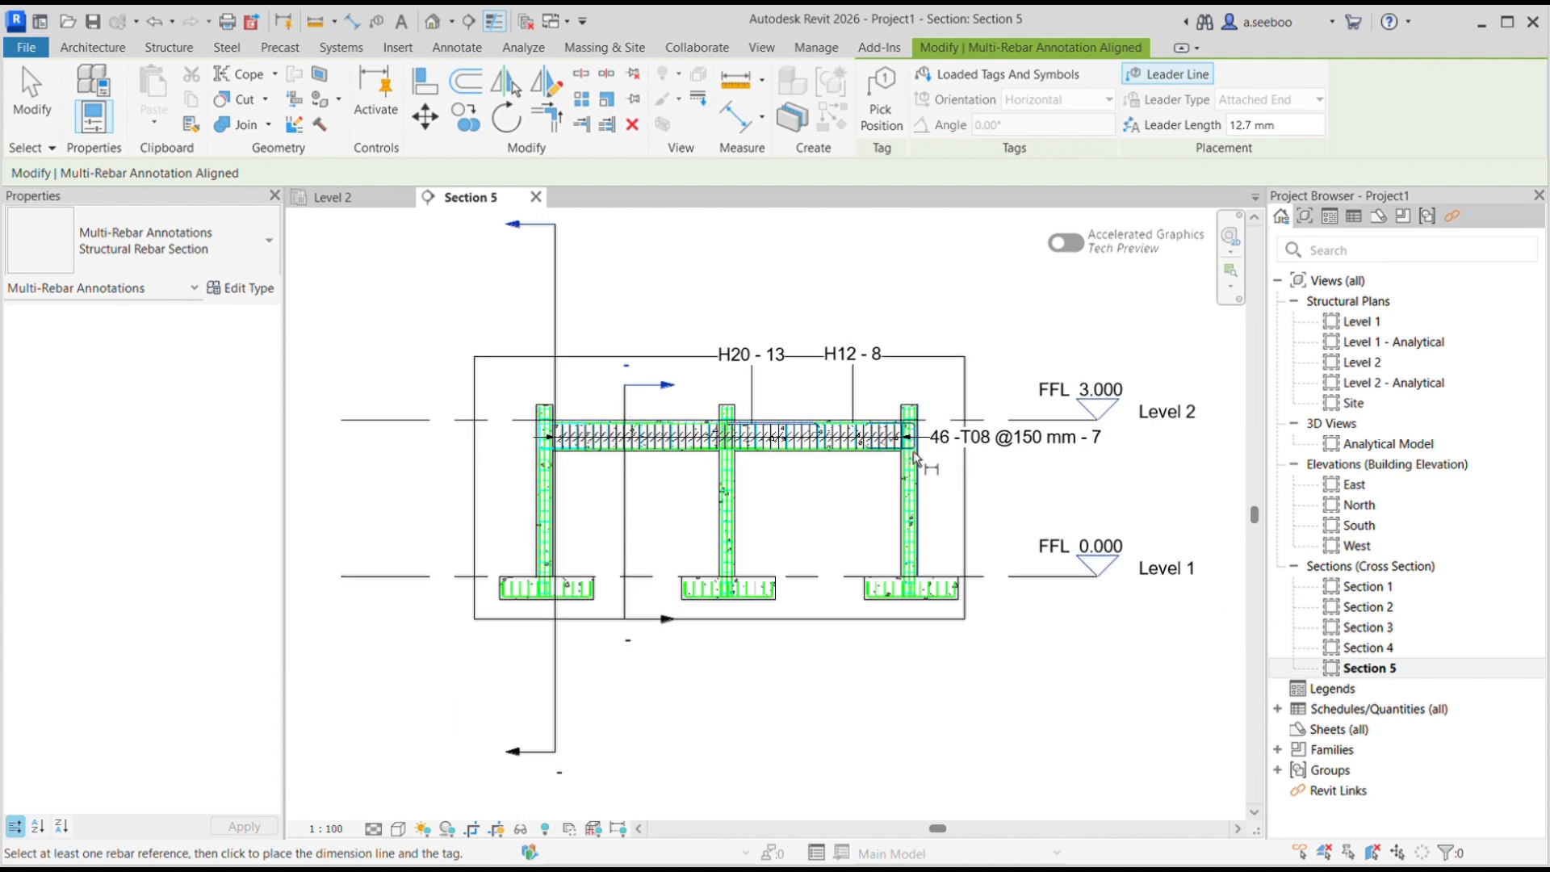
scroll(935, 452, up, 2)
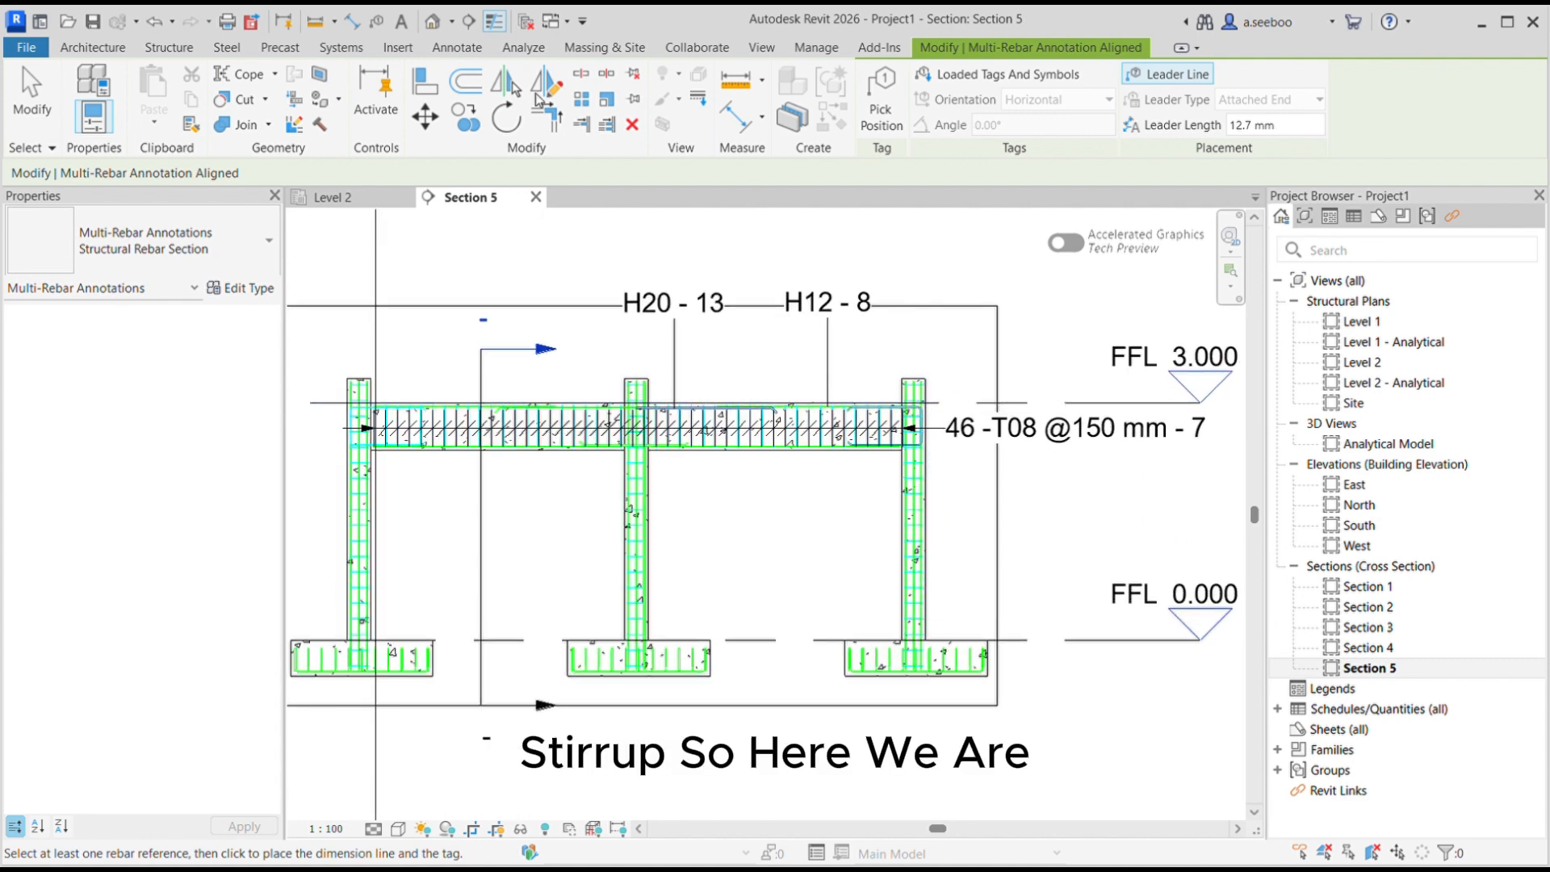
click(457, 47)
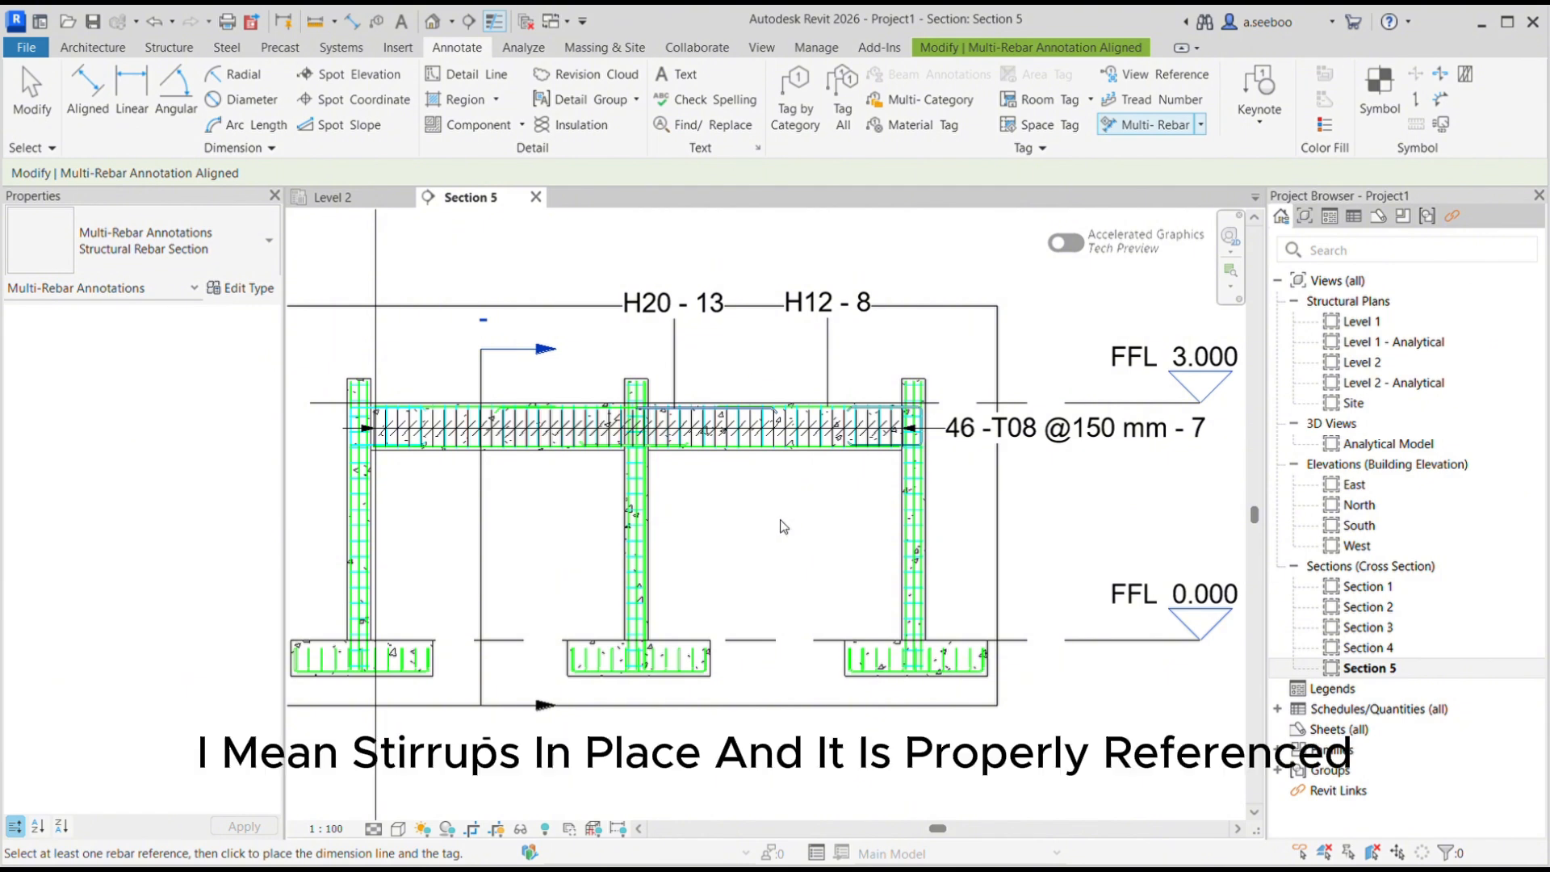
key(Escape)
scroll(960, 375, down, 2)
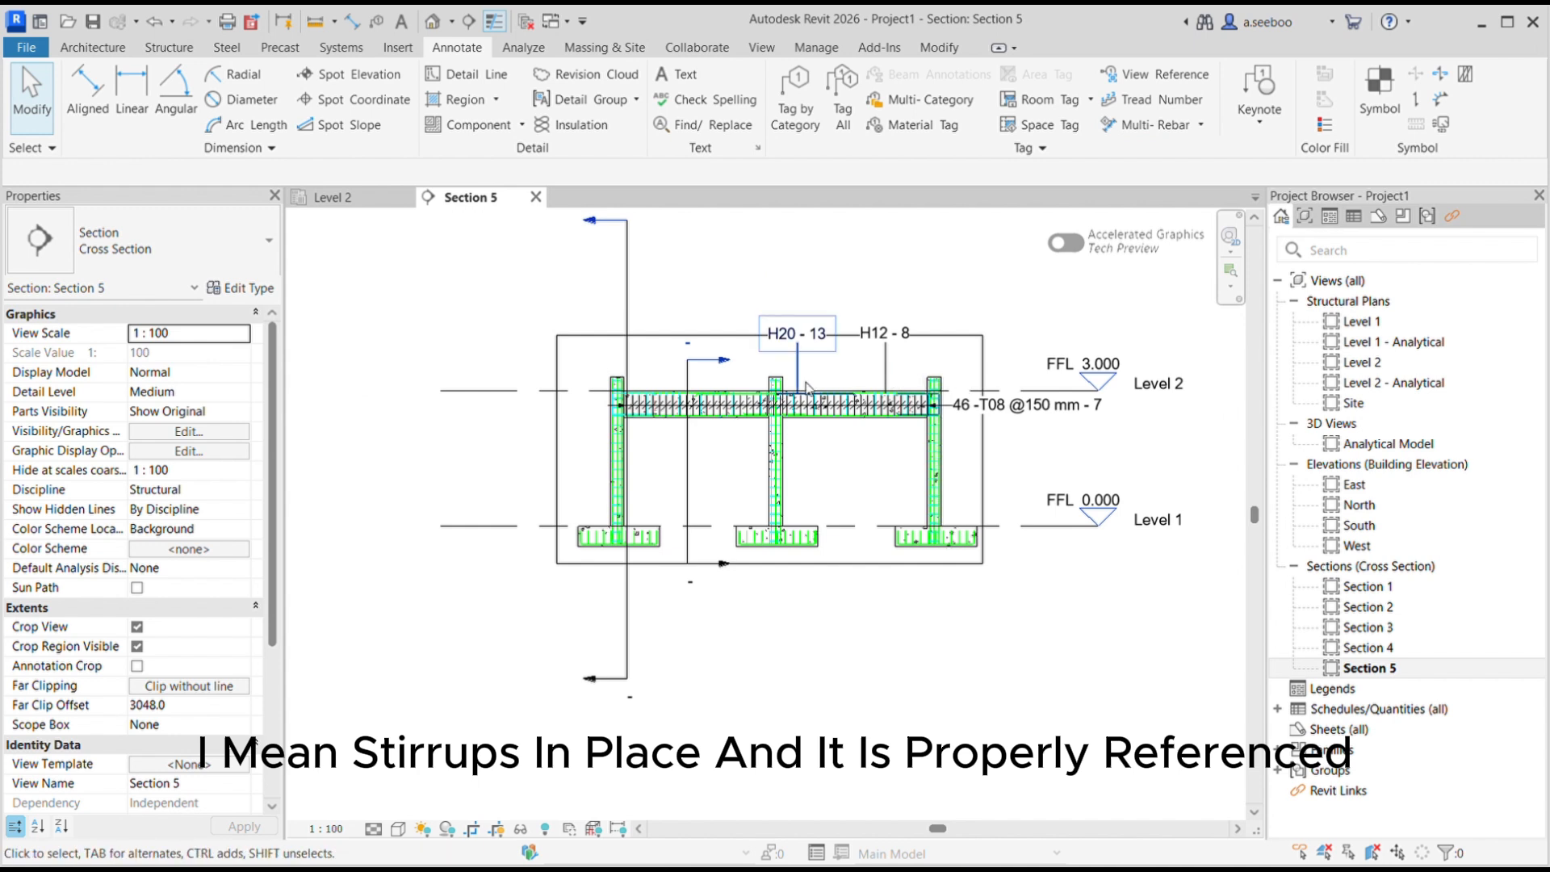